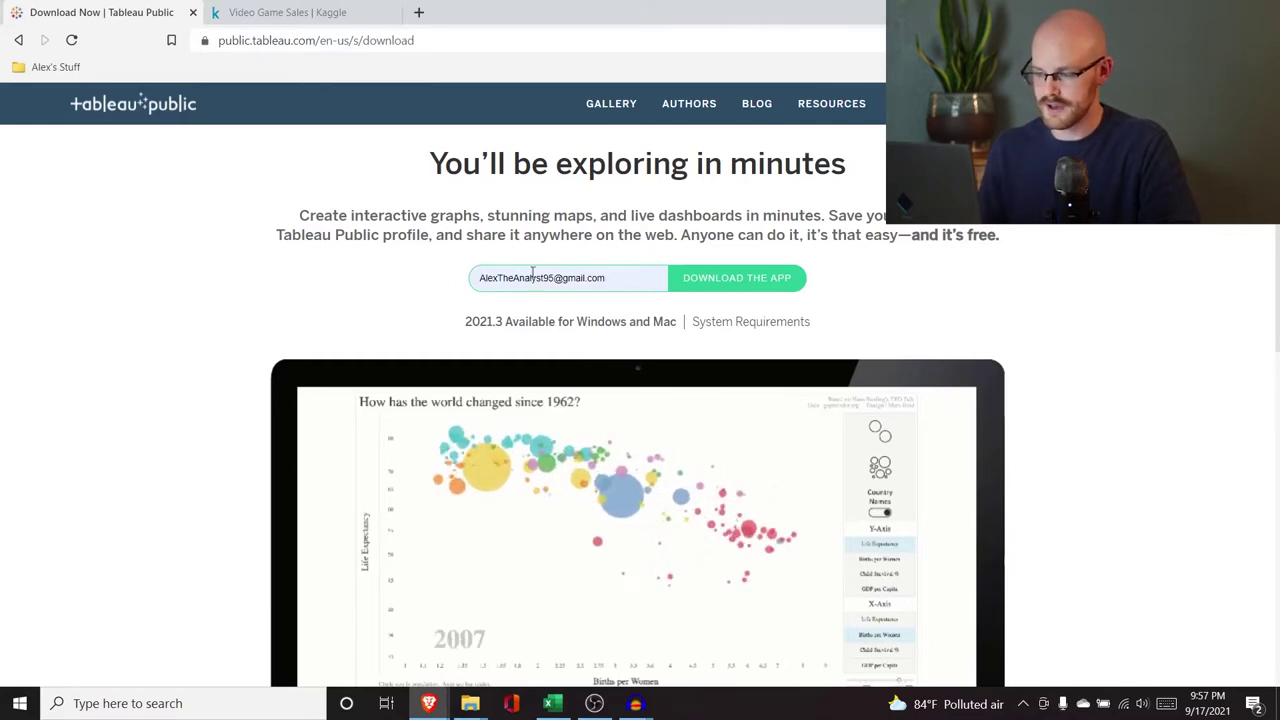
Download the Tableau Public 2021.3 desktop installer for Windows and save it in the Downloads folder
left_click(709, 291)
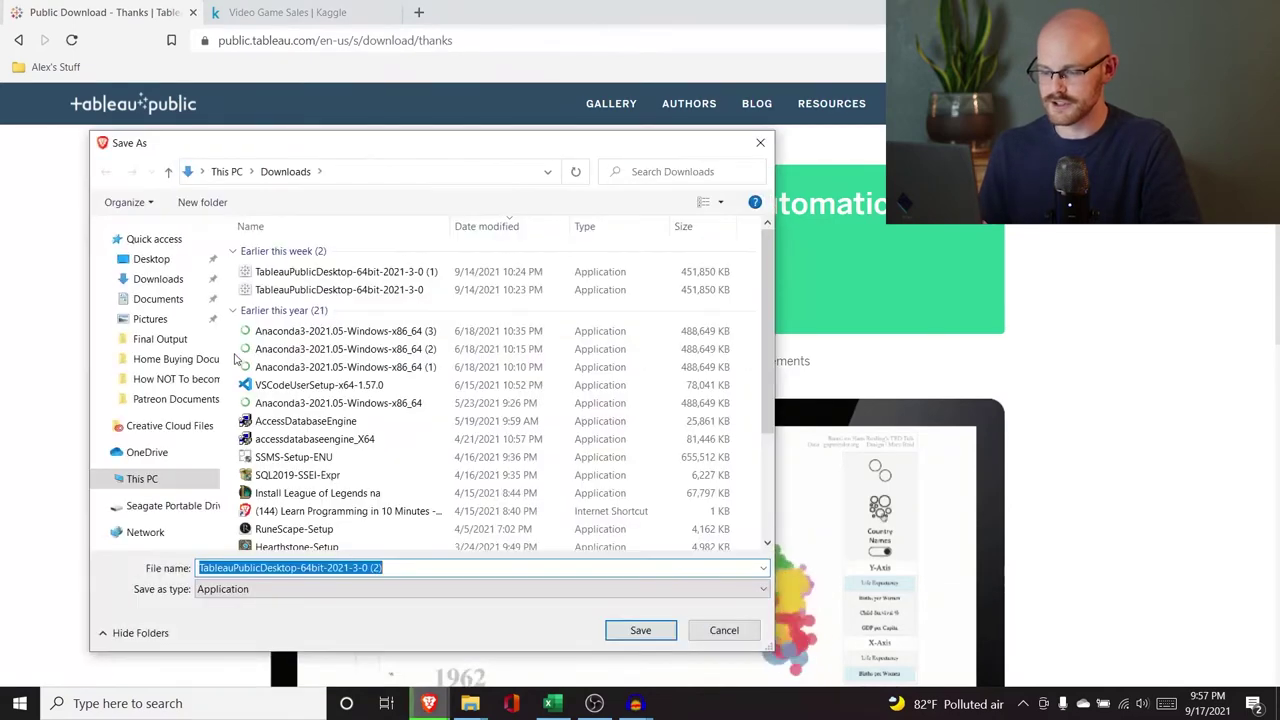
left_click(641, 630)
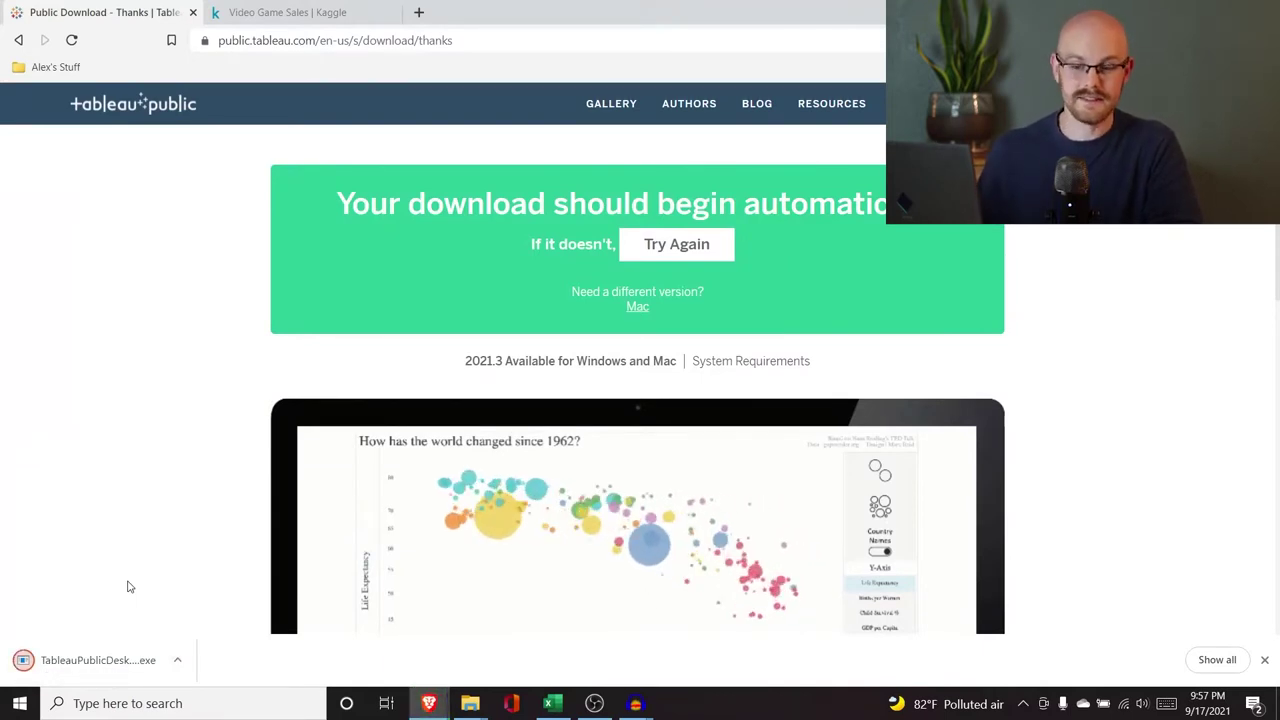
left_click(101, 663)
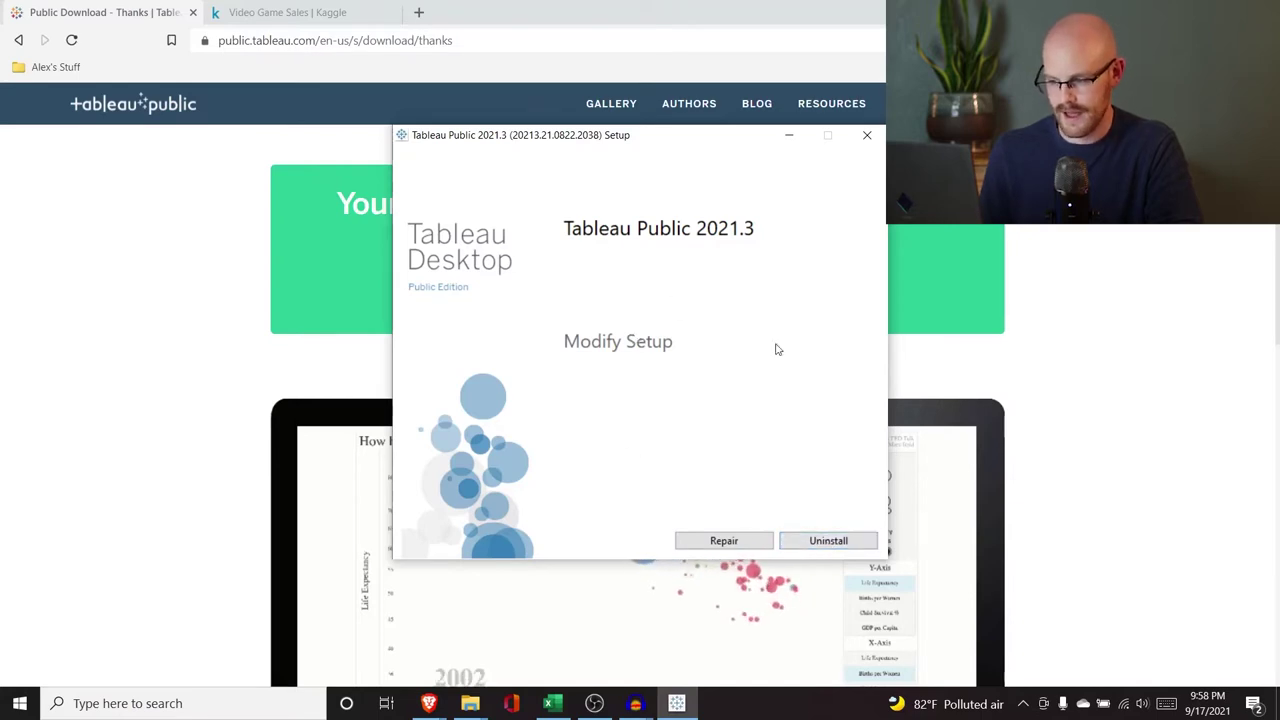
left_click(866, 141)
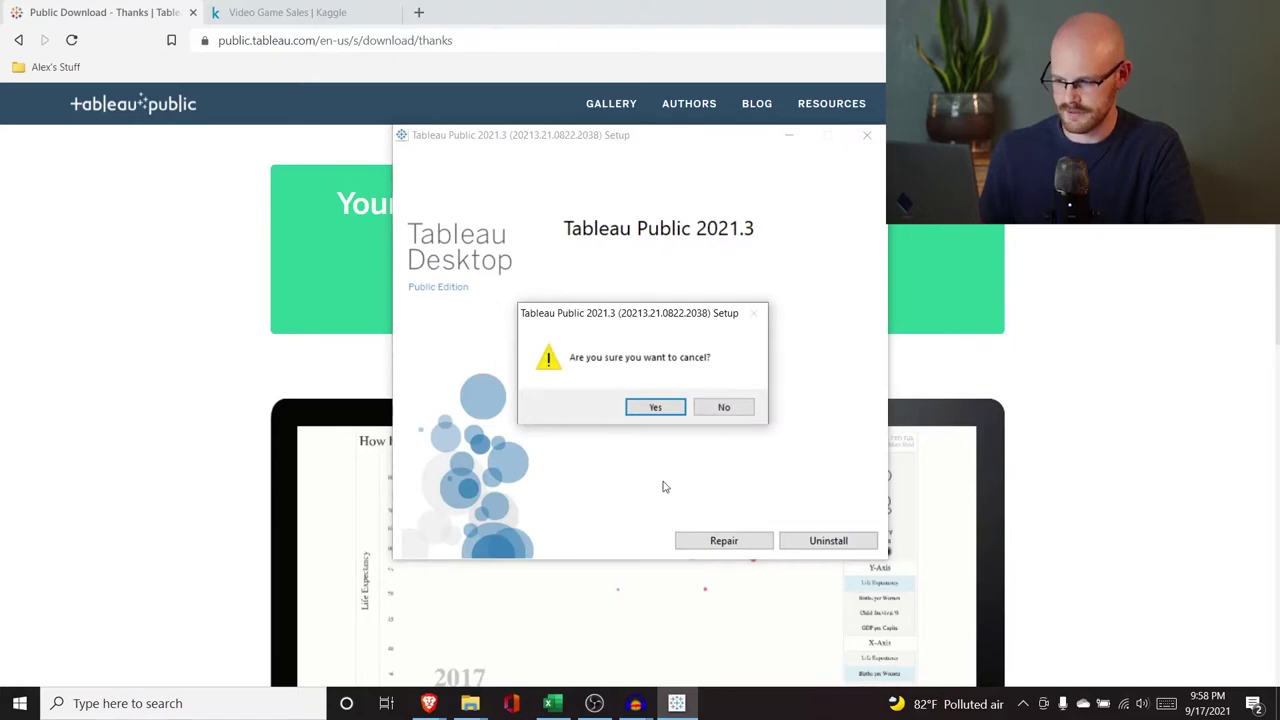
left_click(652, 406)
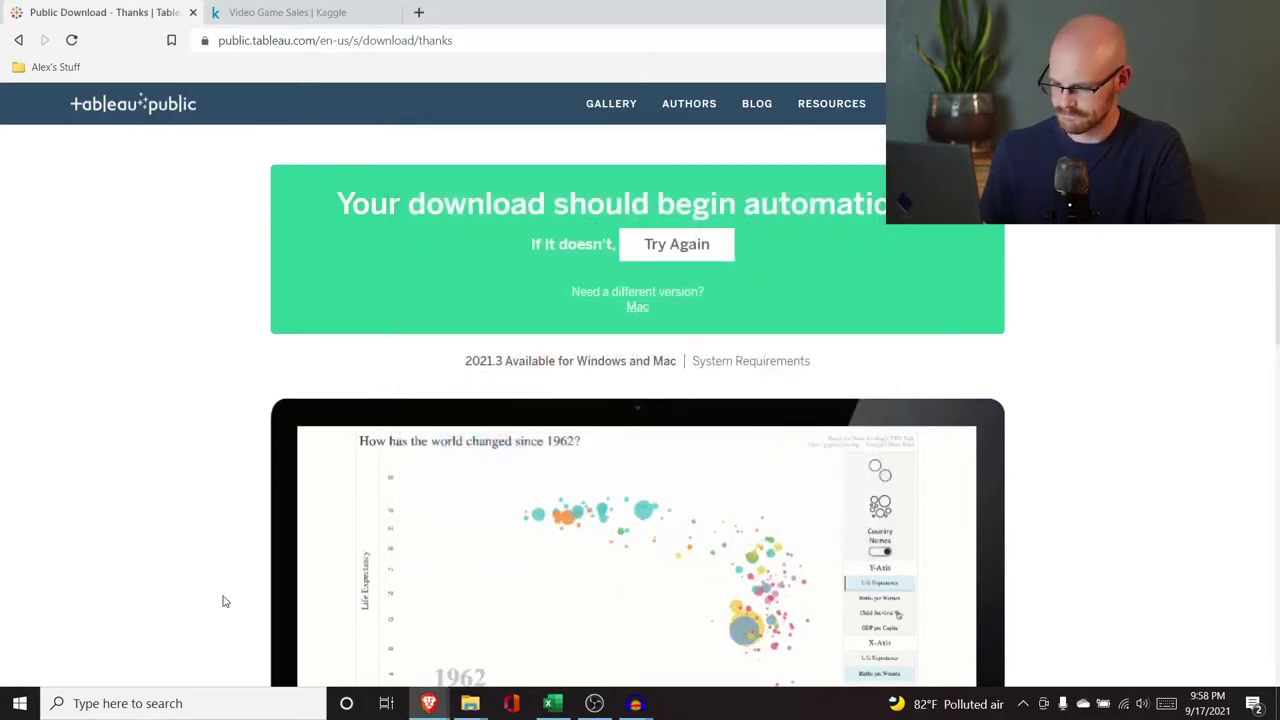
Search Windows for "tableau" and launch the Tableau Public 2021.3 app
left_click(176, 703)
type("tableau")
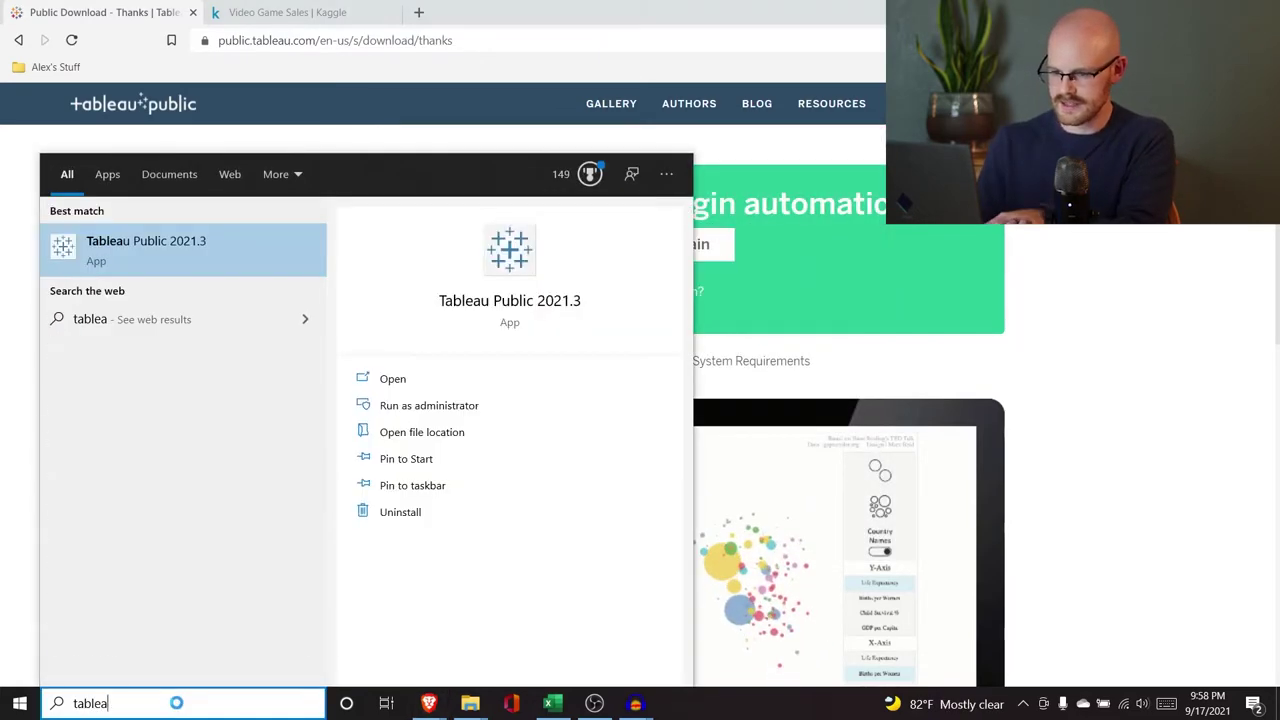
left_click(215, 232)
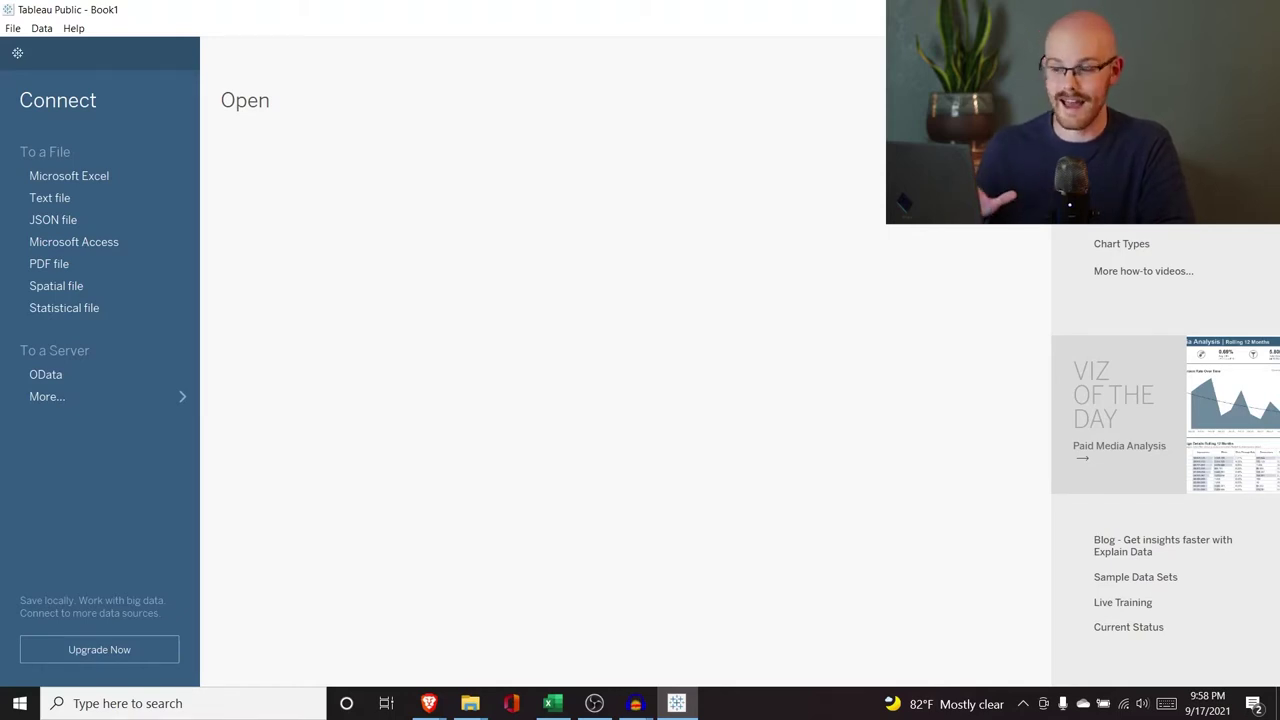
Switch to the browser's Kaggle page for Video Game Sales and examine the full field description and the vgsales.csv data preview
key("alt+Tab")
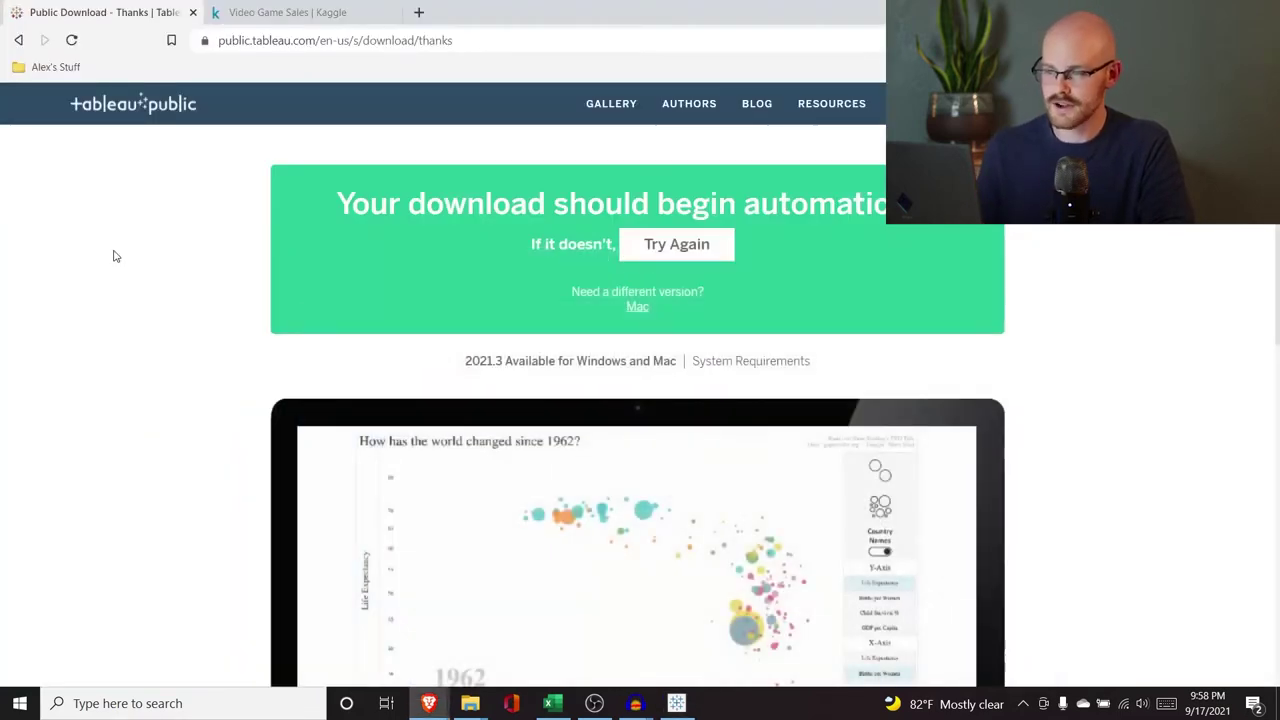
left_click(284, 8)
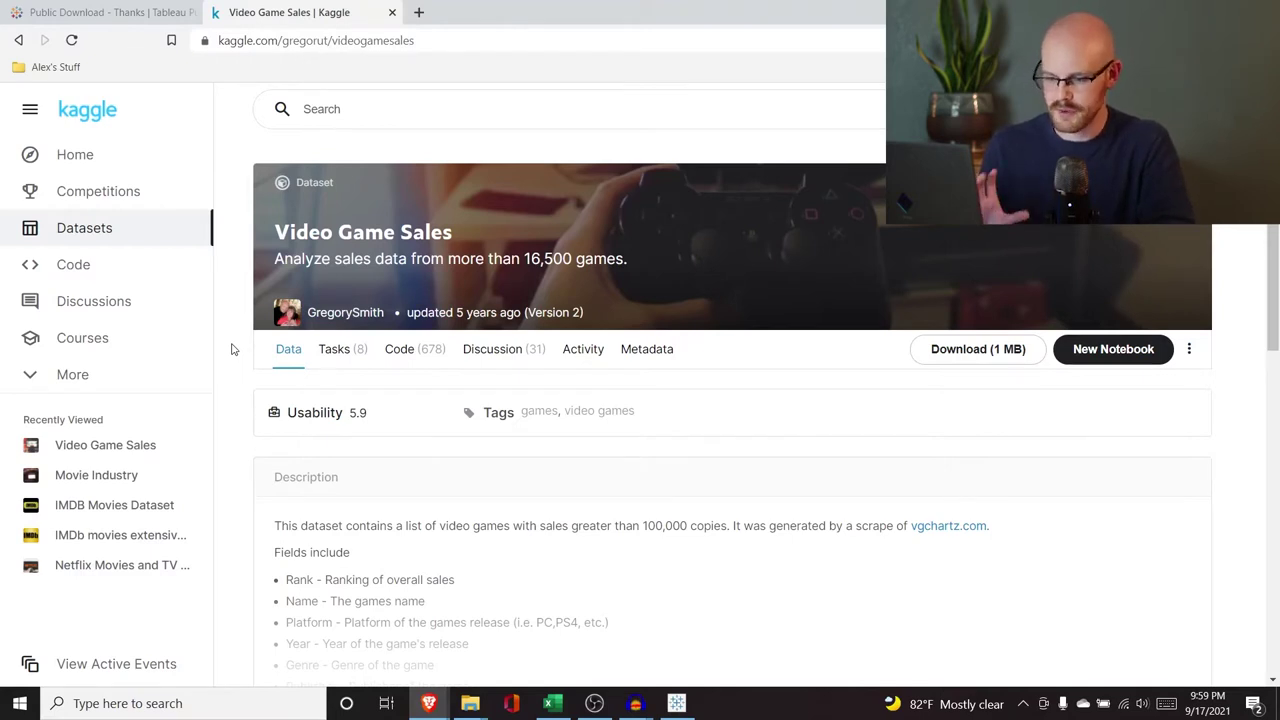
scroll(231, 348, "down", 1)
scroll(231, 348, "up", 1)
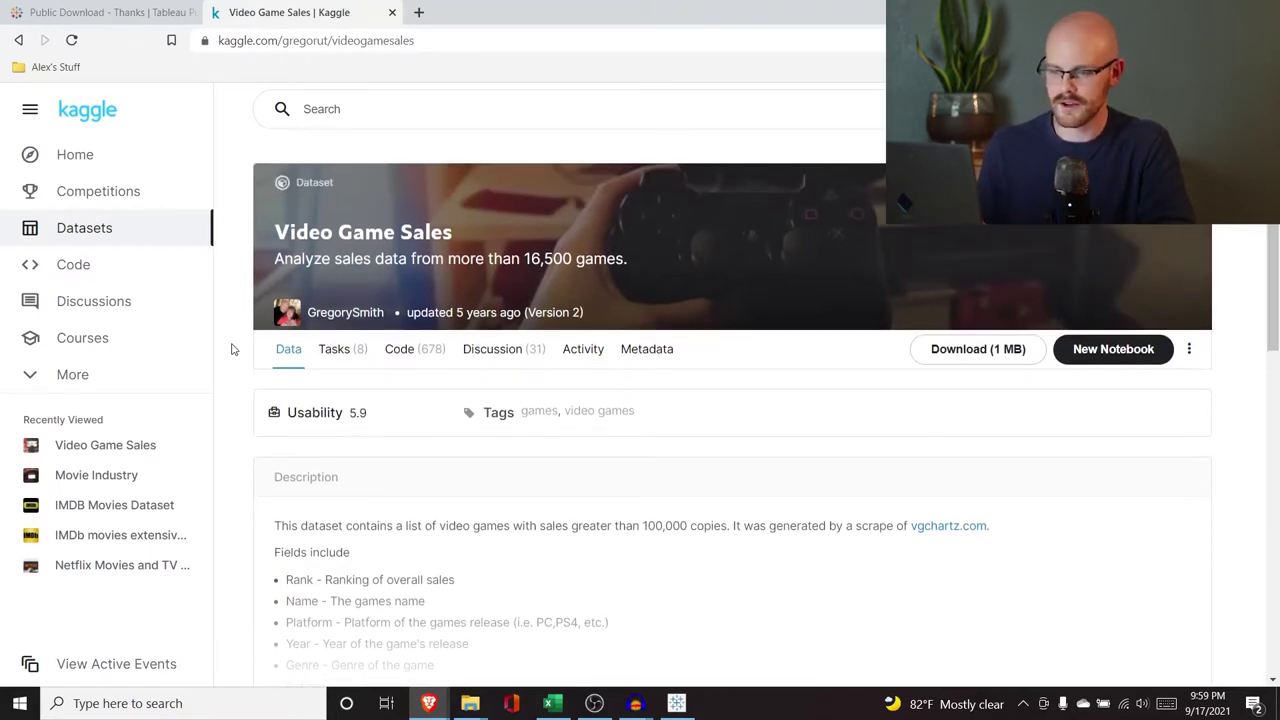
scroll(220, 366, "down", 4)
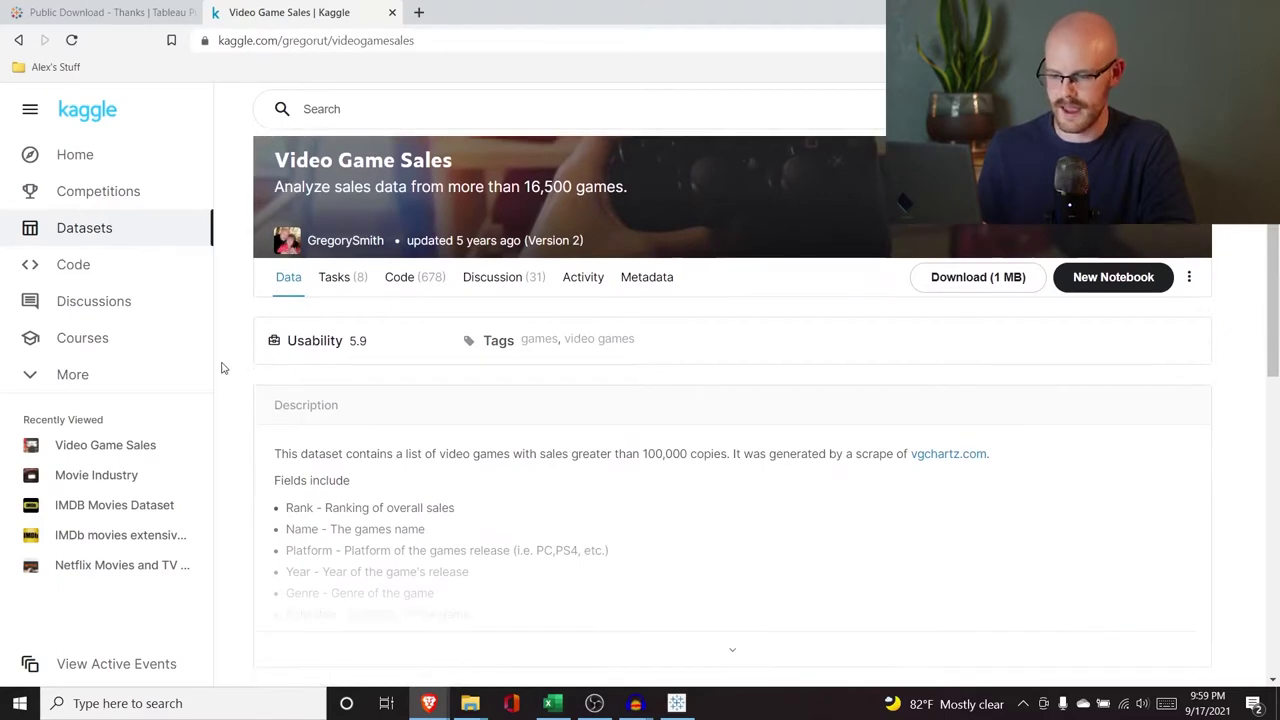
left_click(684, 436)
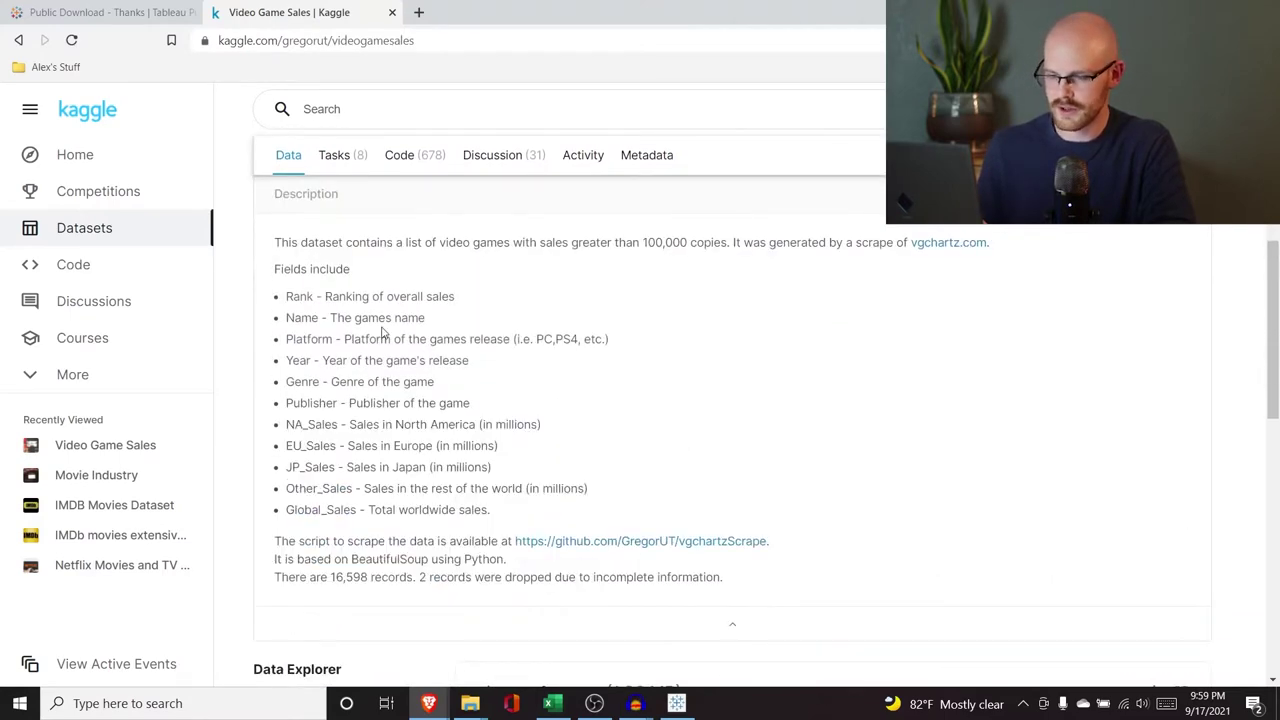
scroll(382, 333, "down", 1)
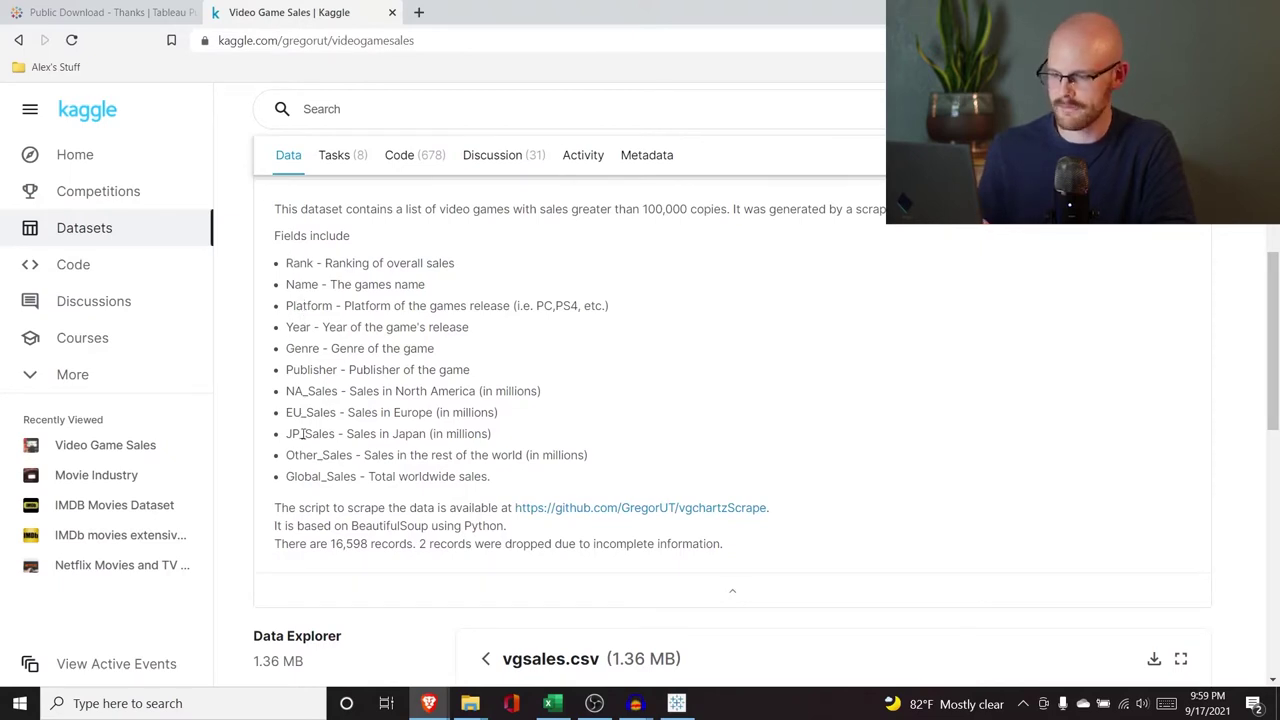
scroll(302, 434, "down", 1)
scroll(377, 390, "down", 5)
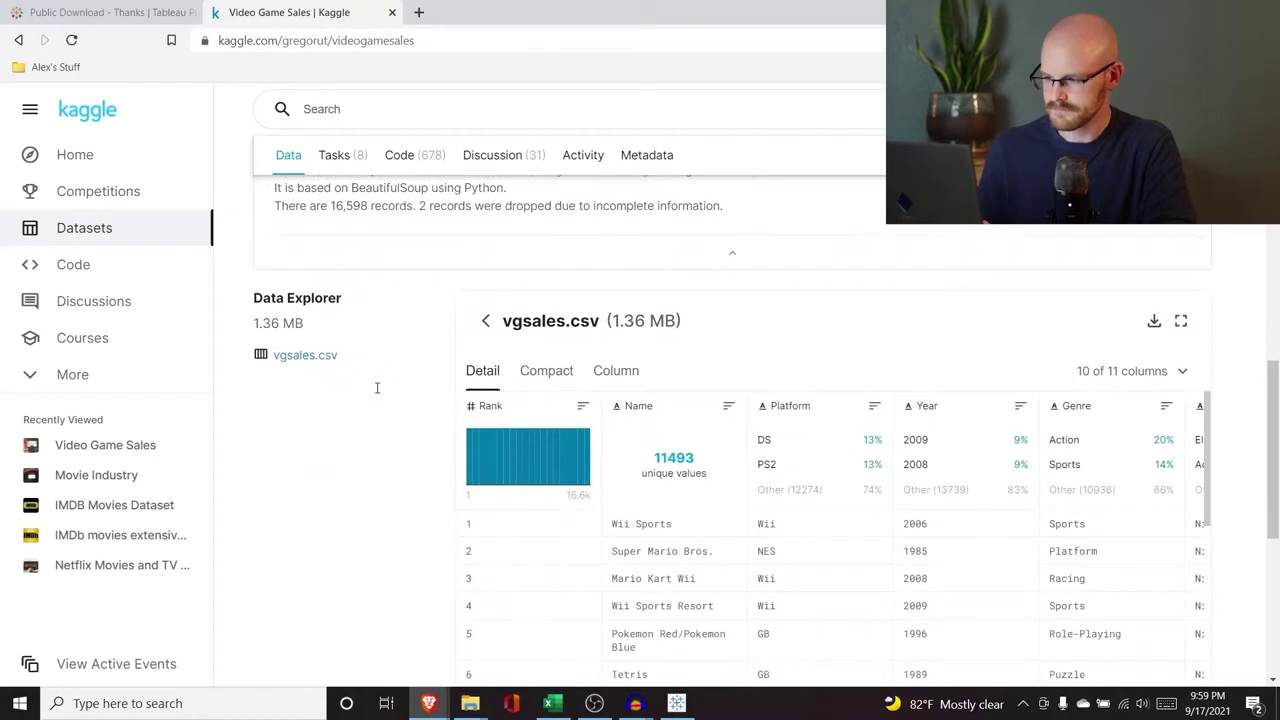
scroll(410, 370, "up", 1)
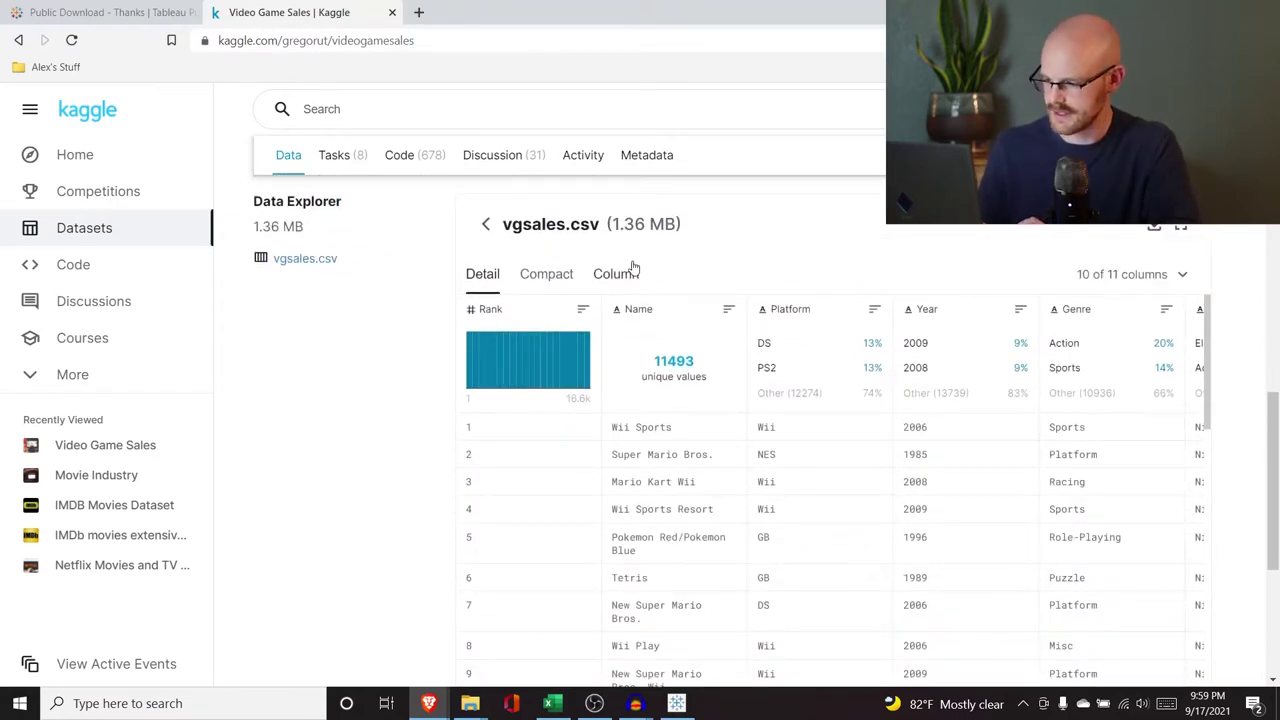
scroll(742, 473, "right", 1)
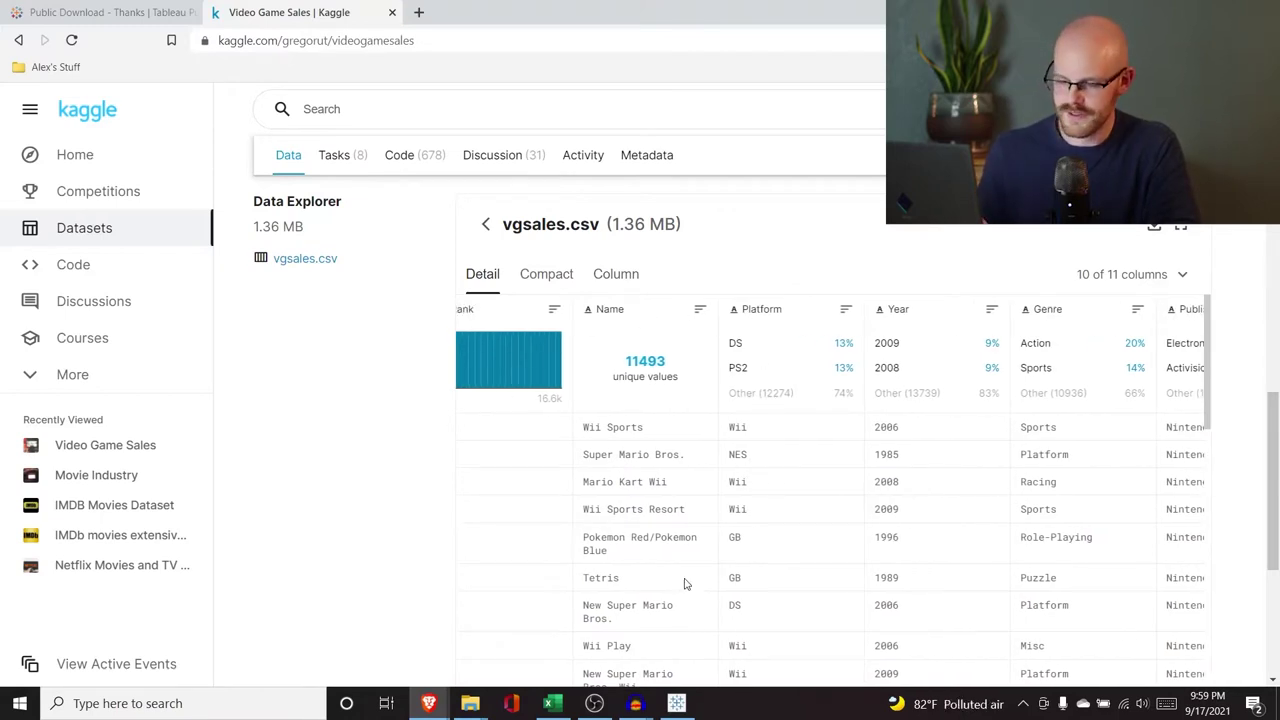
scroll(685, 582, "right", 5)
scroll(685, 582, "left", 3)
scroll(685, 582, "left", 3)
scroll(686, 566, "up", 3)
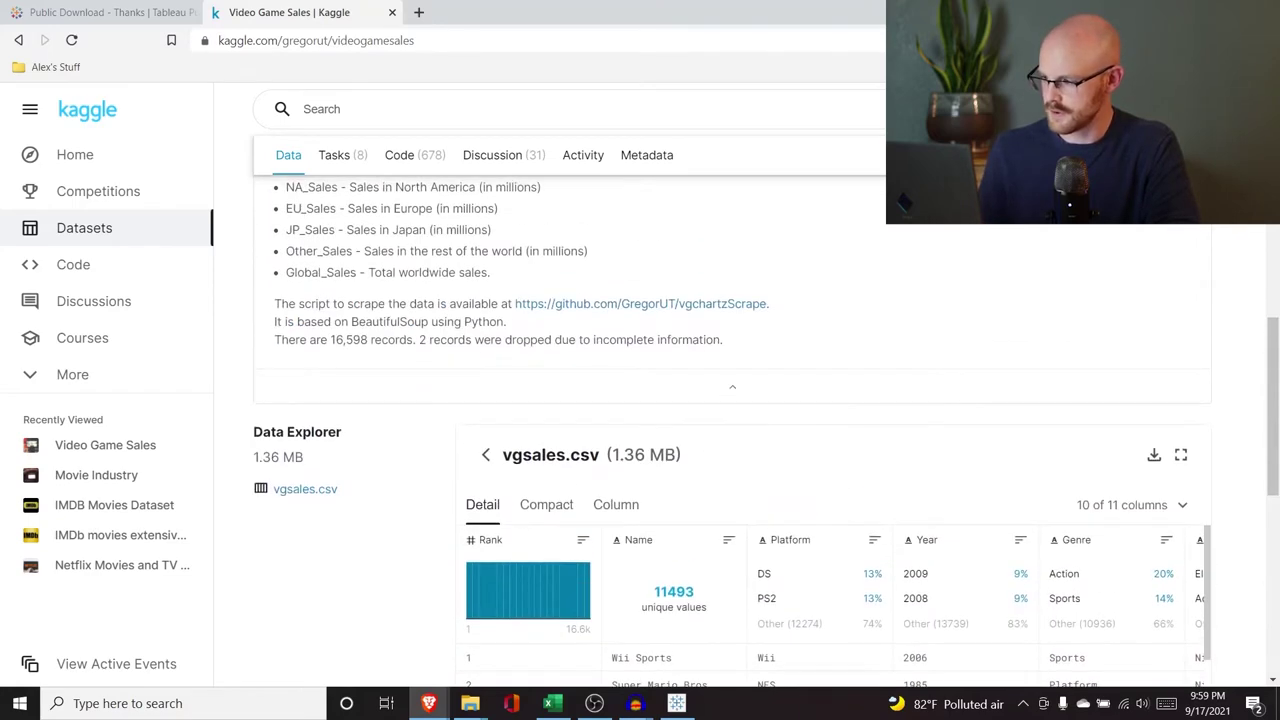
Download the vgsales.csv dataset and save it as the zip file archive (2) in the Downloads folder
left_click(1153, 455)
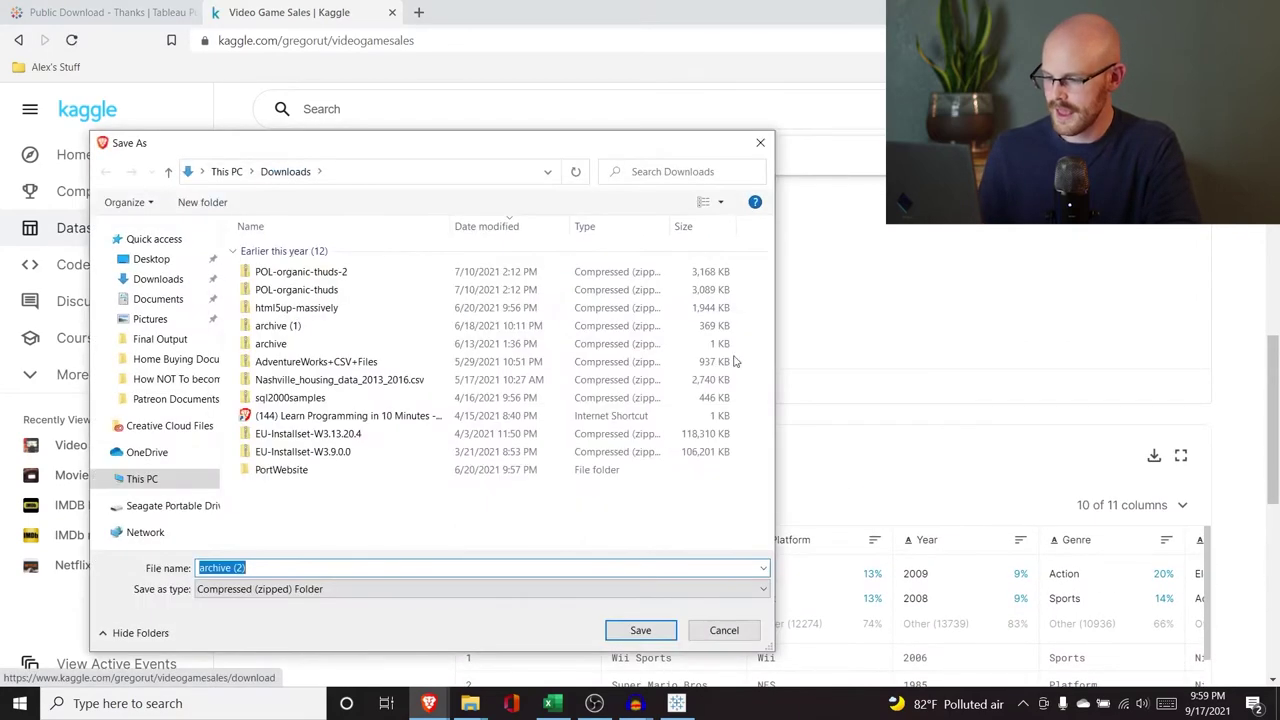
left_click(640, 631)
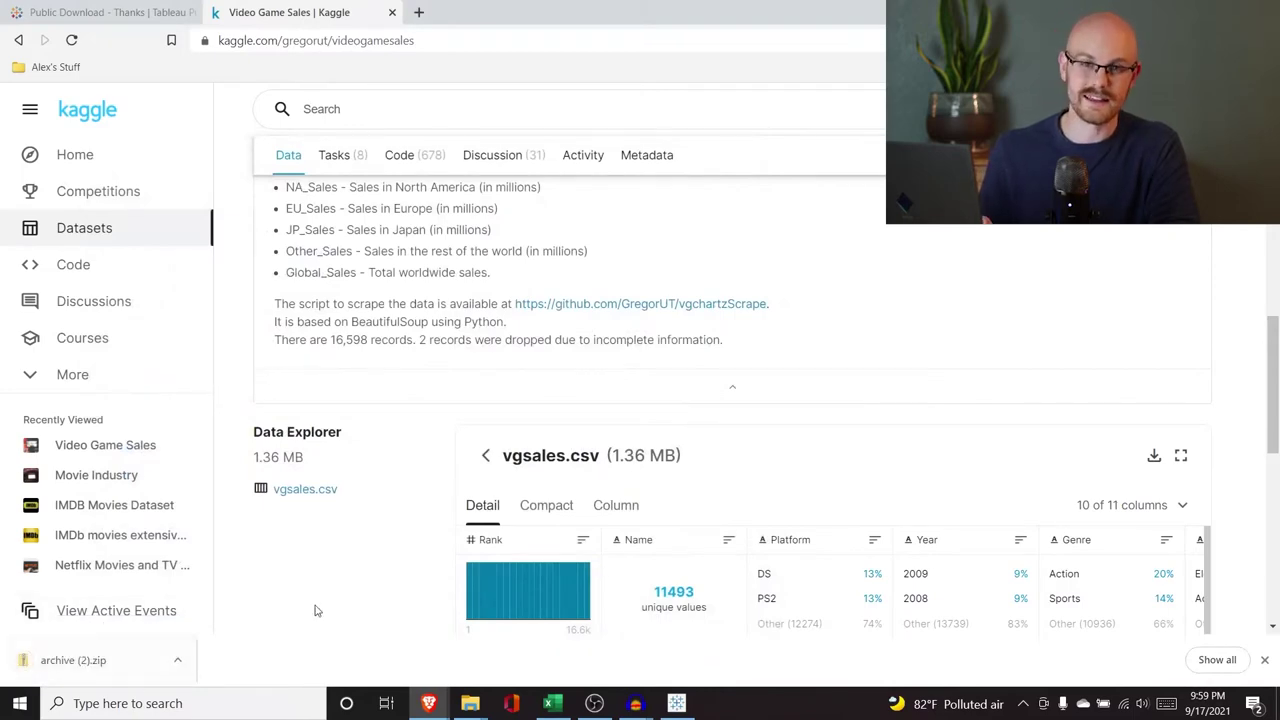
Copy the vgsales file out of the archive (2) zip into the Downloads folder and return to Tableau Public
mouse_move(470, 703)
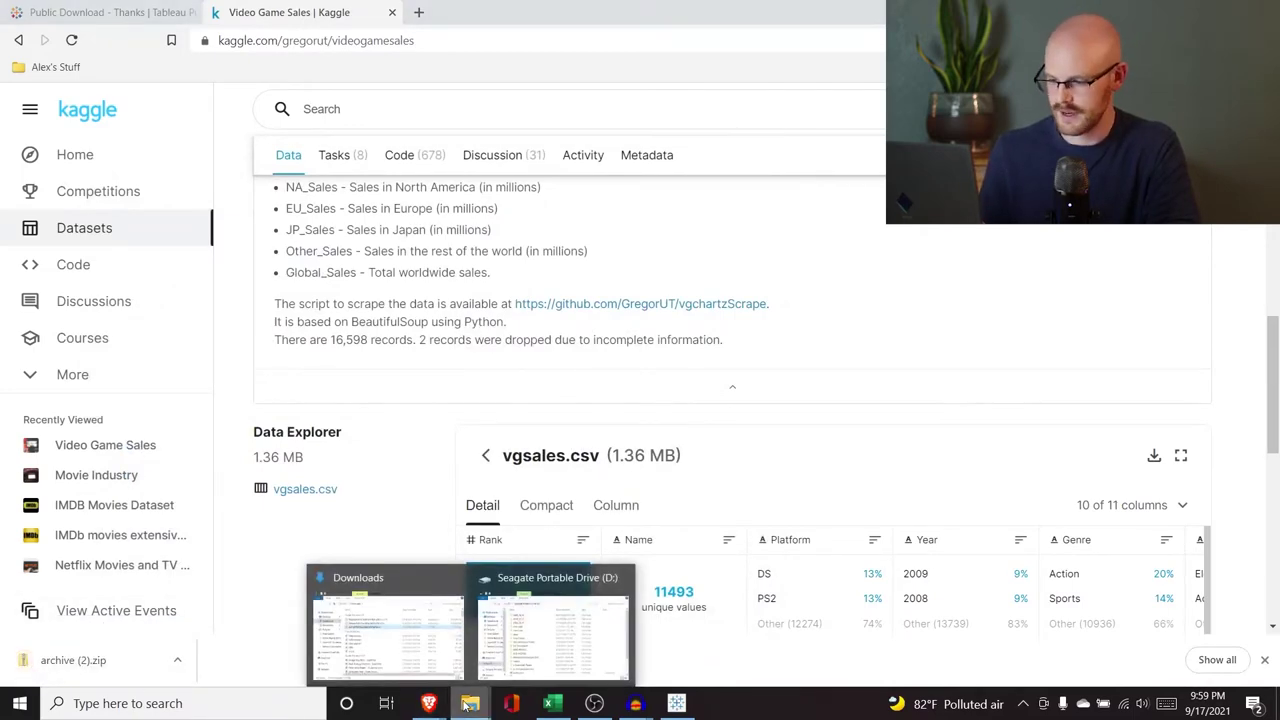
left_click(389, 652)
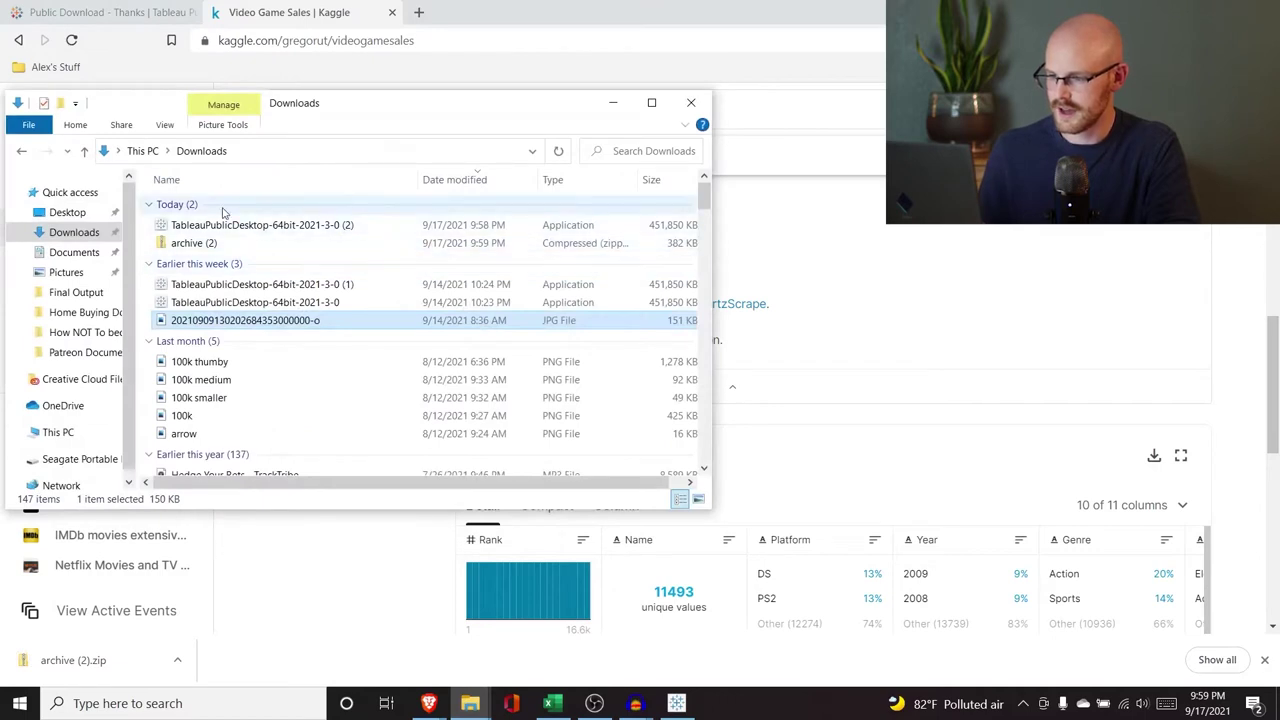
left_click(560, 152)
double_click(292, 226)
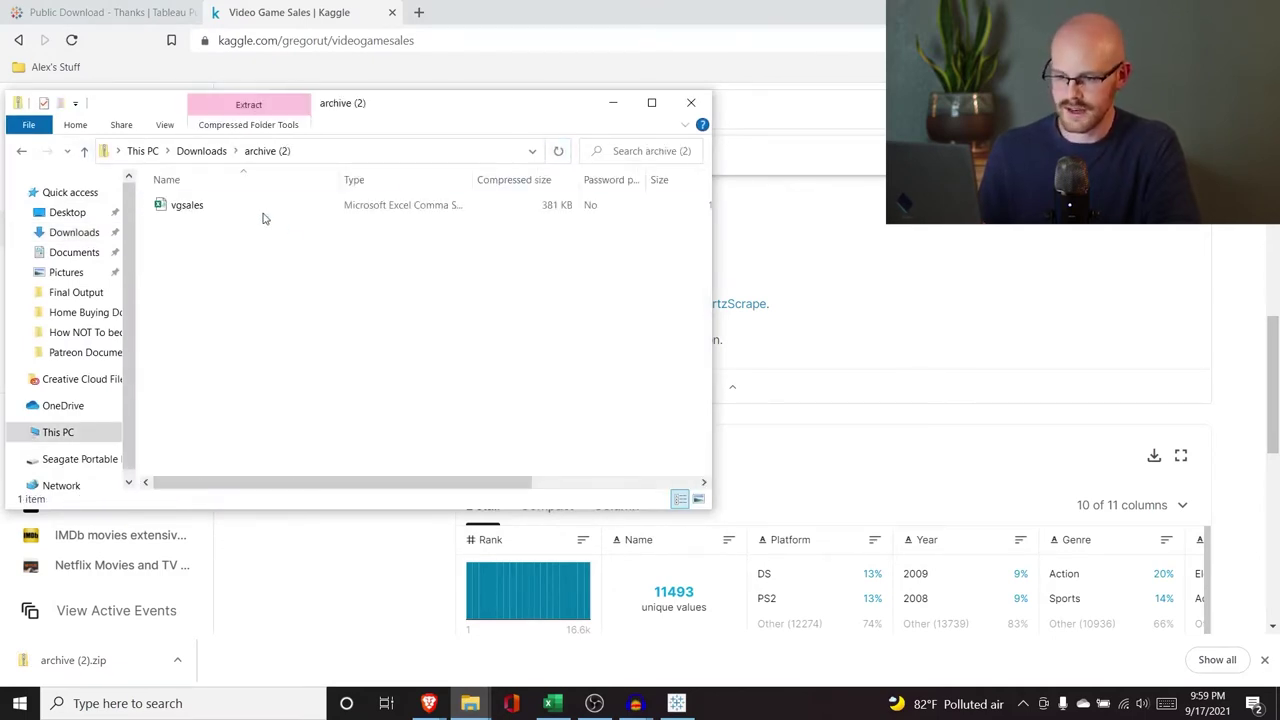
left_click(246, 207)
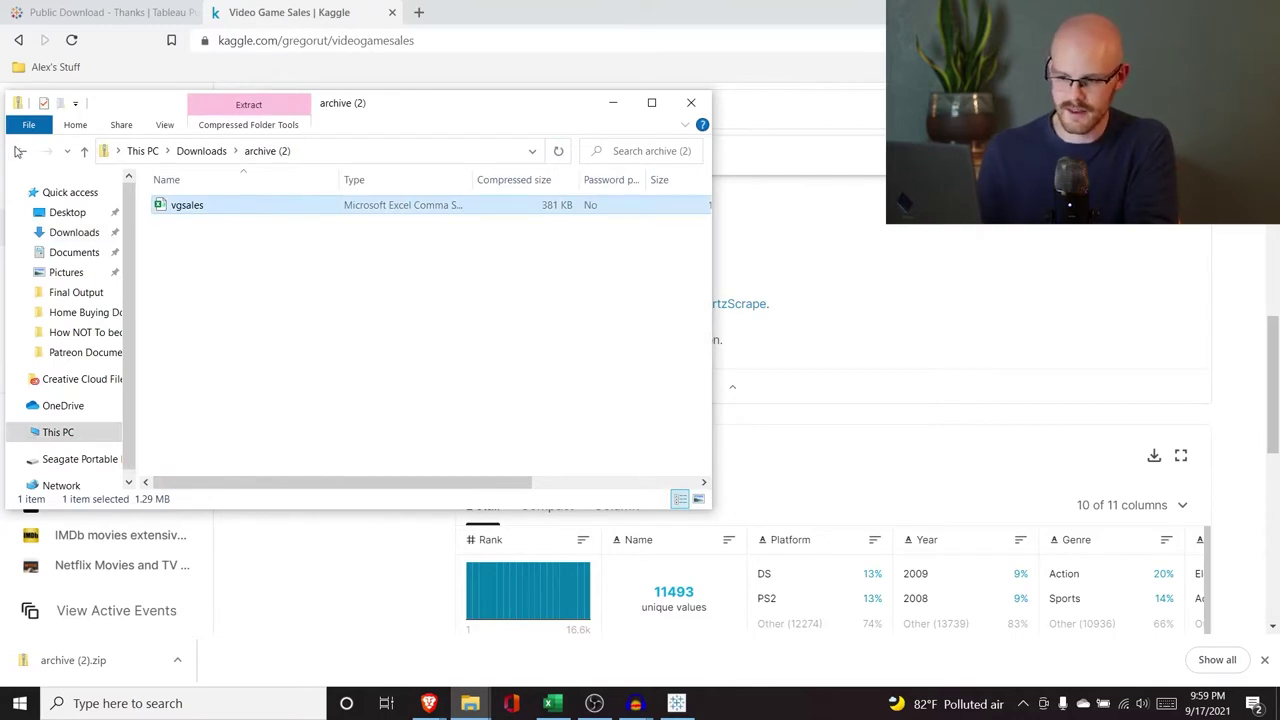
left_click(22, 152)
key("ctrl+v")
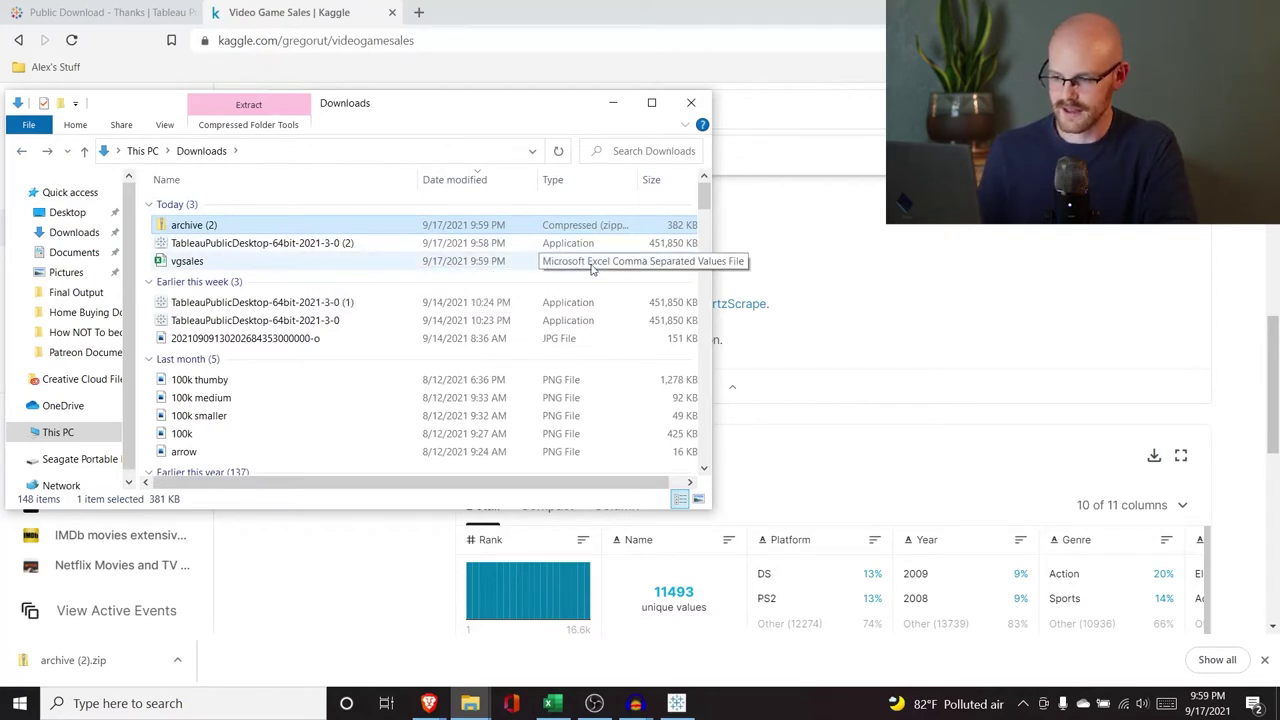
left_click(783, 275)
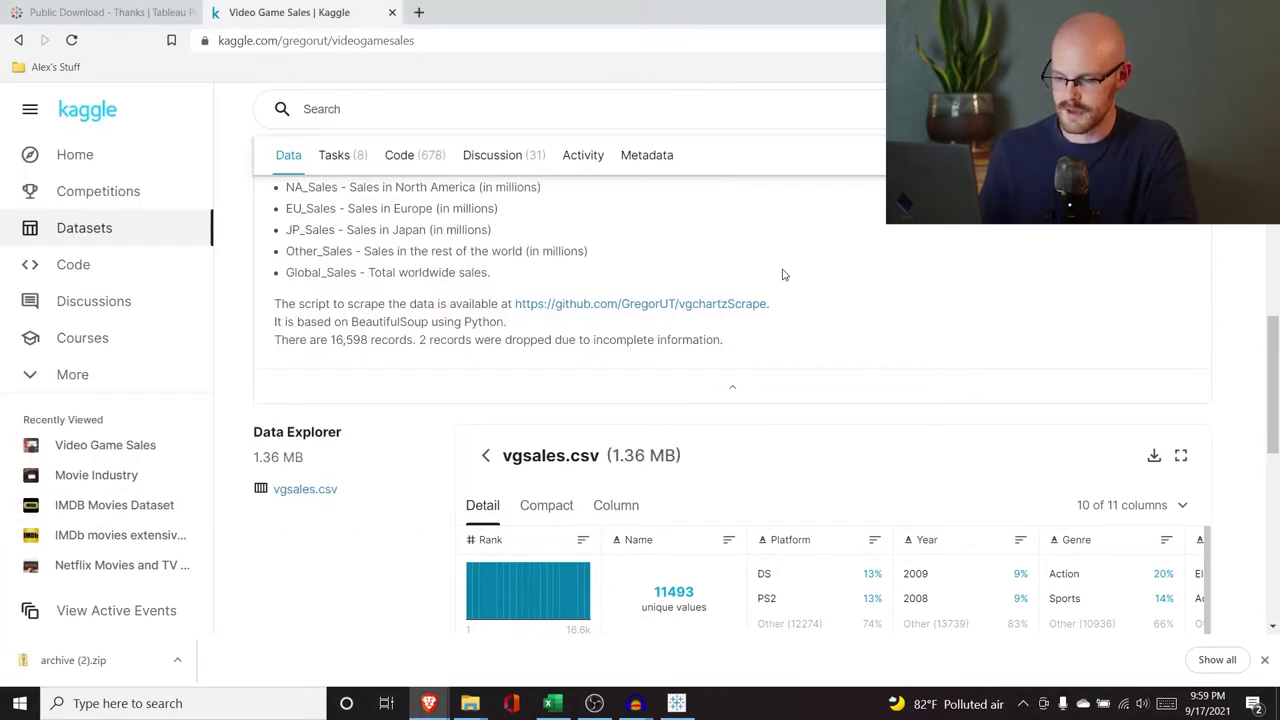
left_click(677, 703)
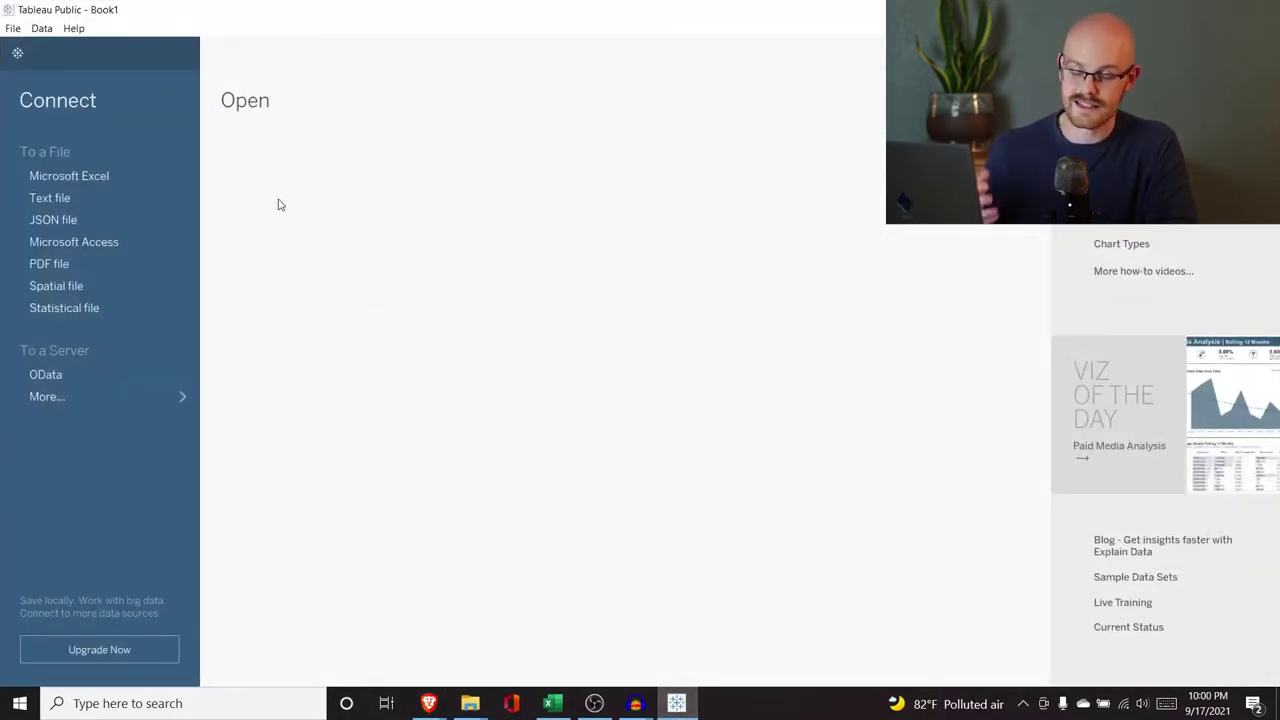
left_click(100, 197)
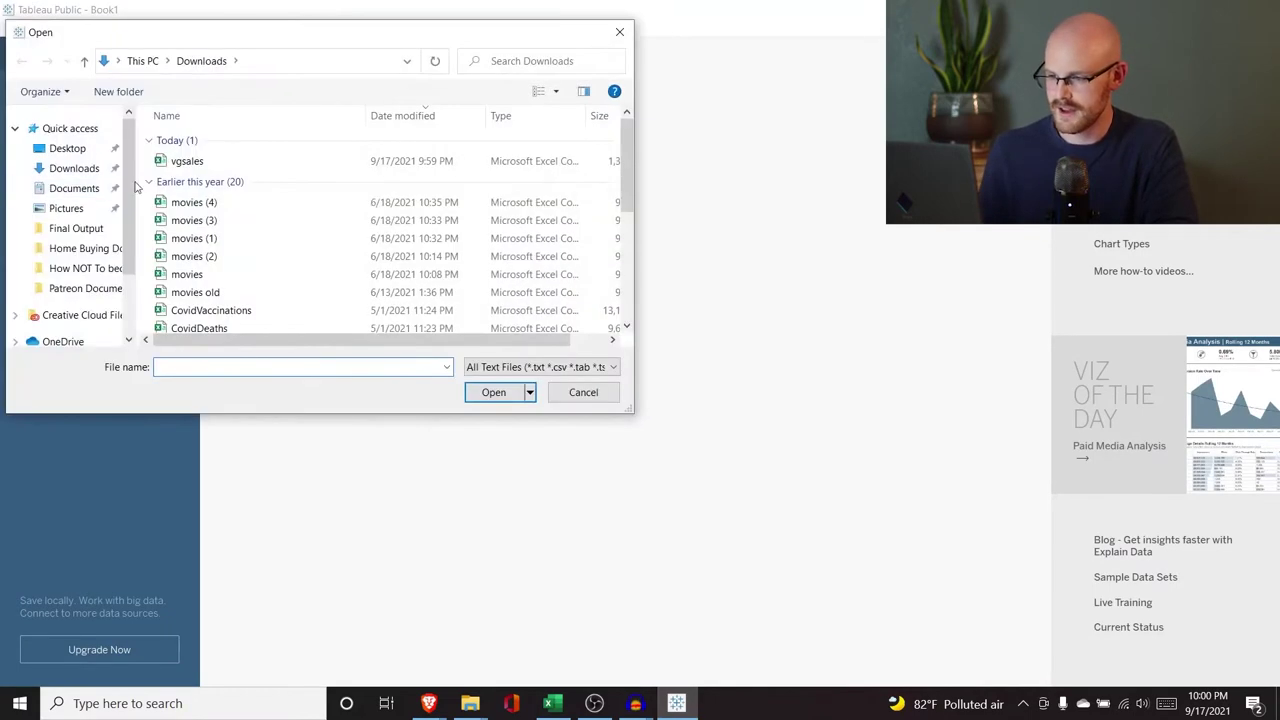
left_click(188, 161)
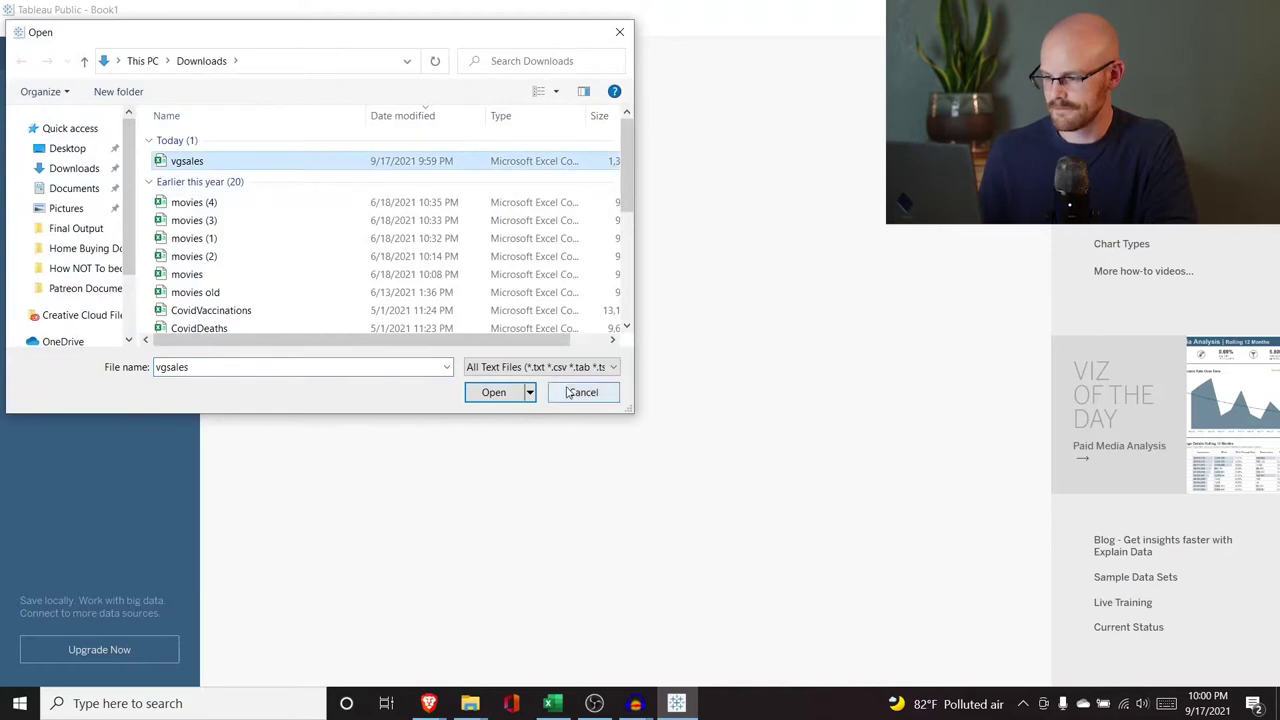
left_click(494, 392)
Rename the vgsales file in the Downloads folder to vgsales_1 in File Explorer and minimize the folder window
mouse_move(470, 703)
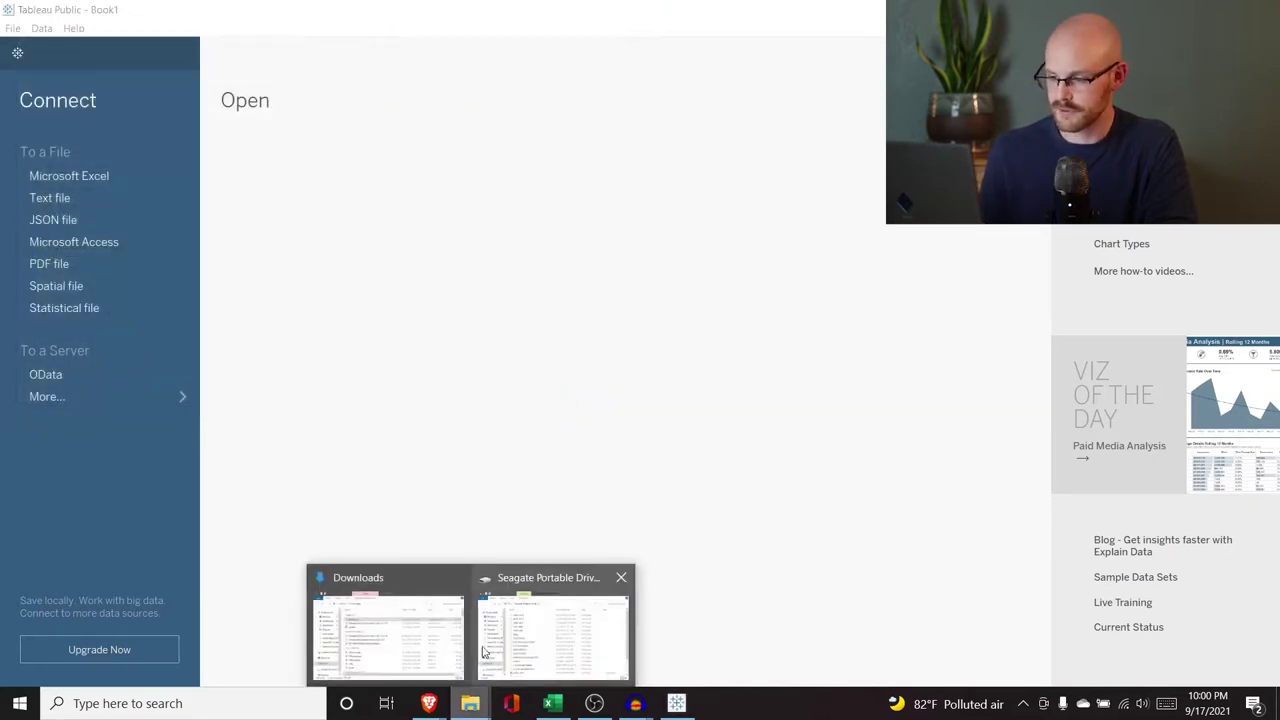
left_click(420, 615)
left_click(205, 264)
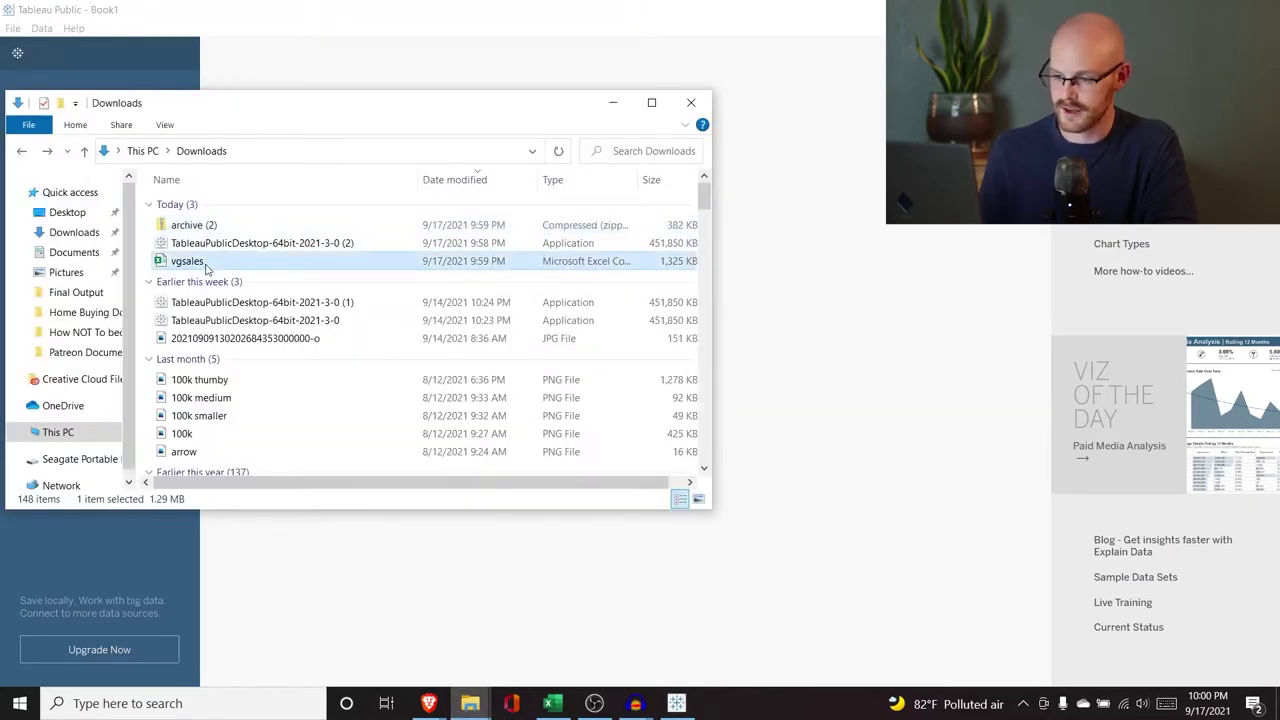
left_click(205, 262)
left_click(207, 261)
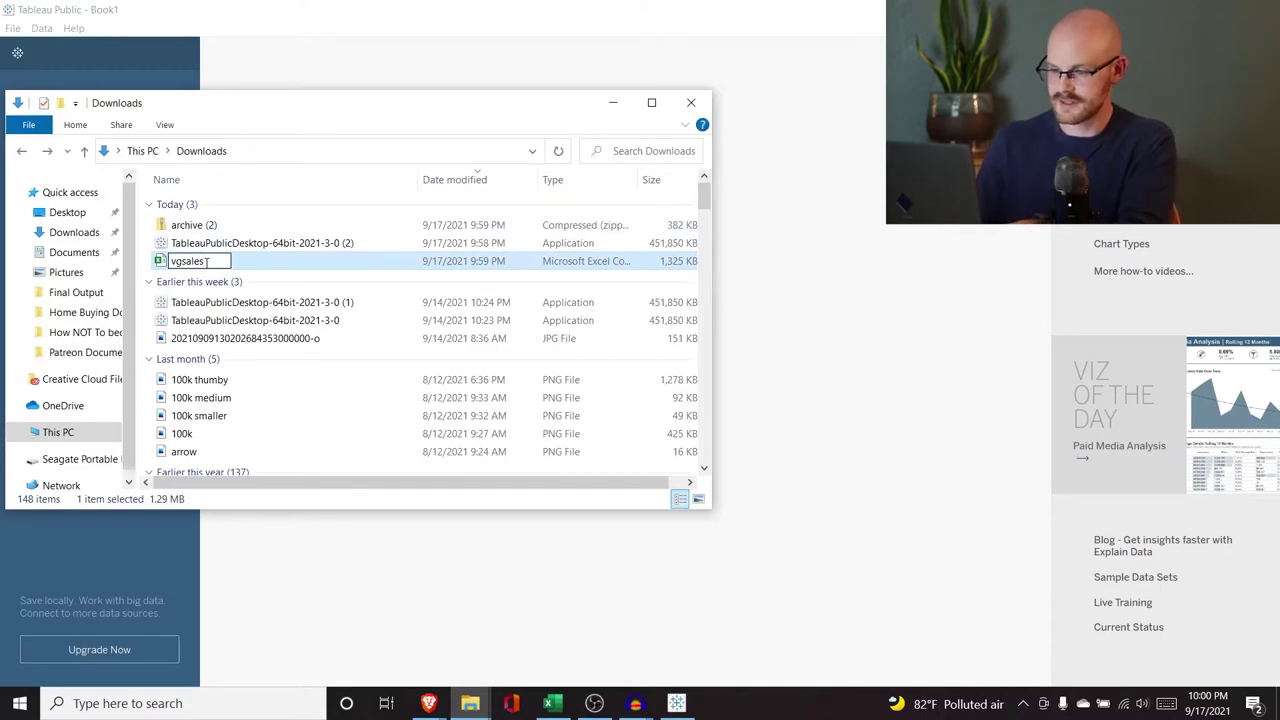
type("_1")
key("Return")
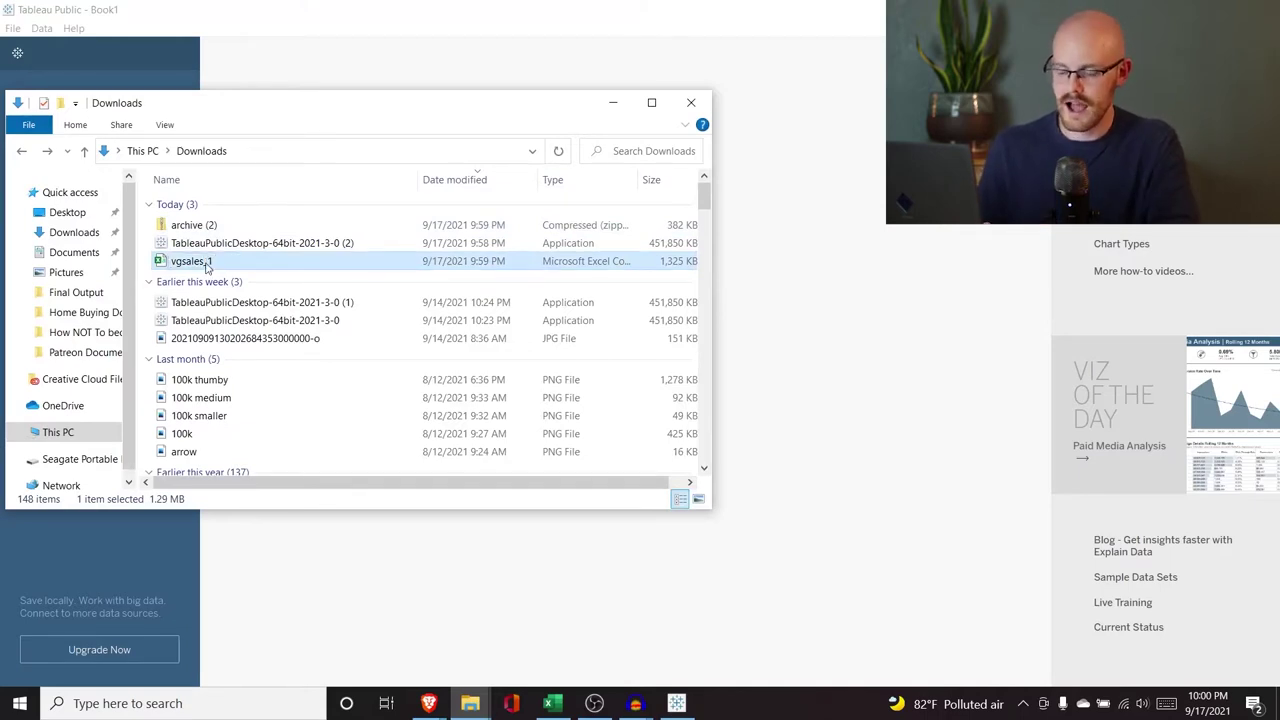
left_click(612, 103)
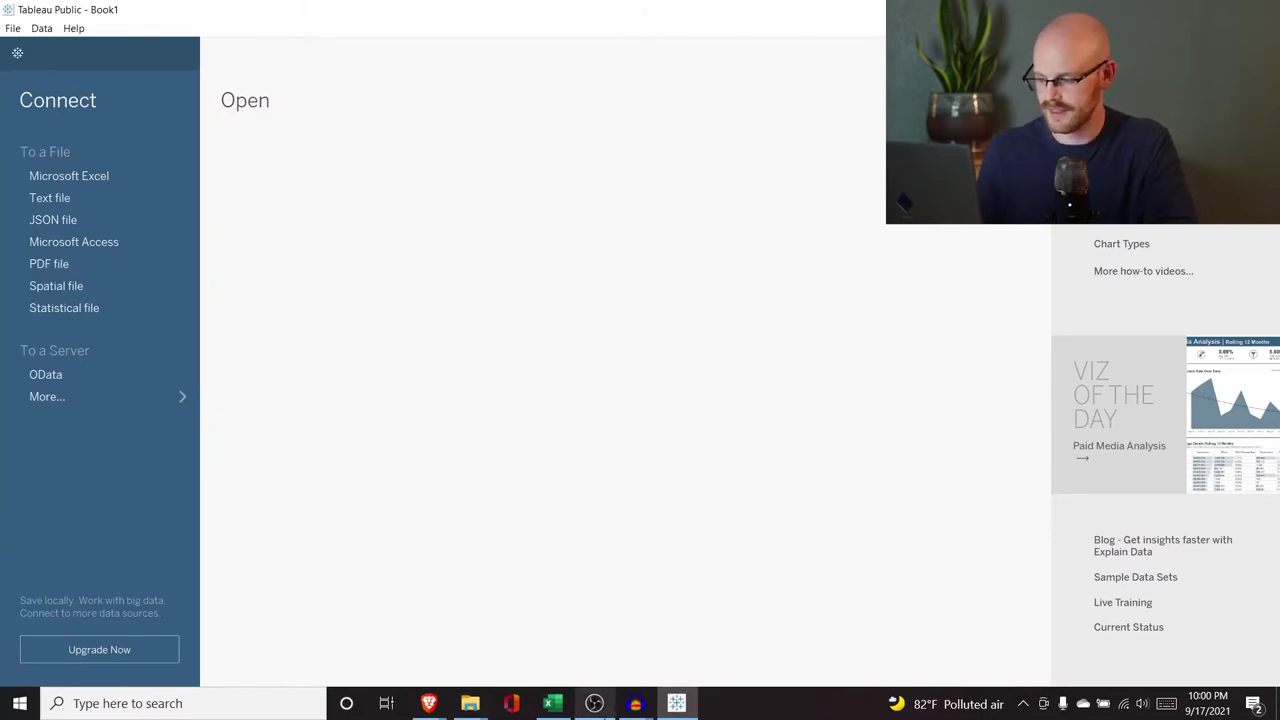
Connect to the text file vgsales_1 in the Downloads folder as the data source
mouse_move(676, 703)
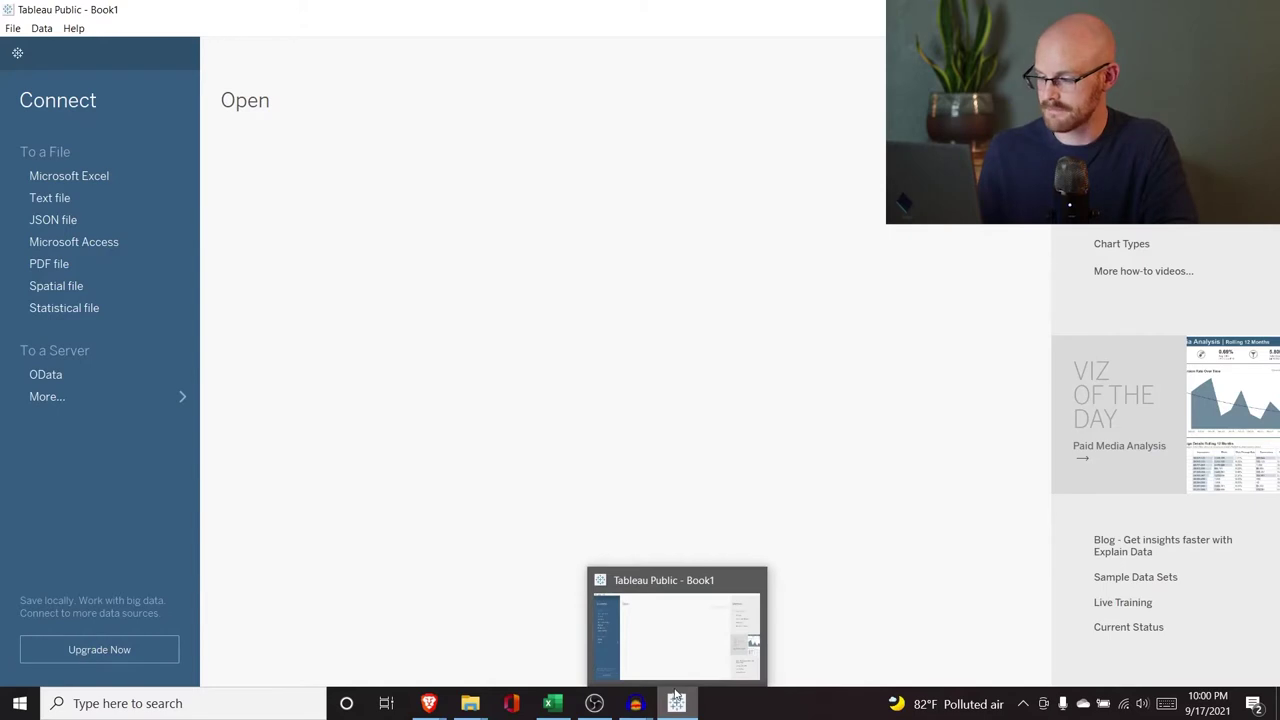
left_click(97, 199)
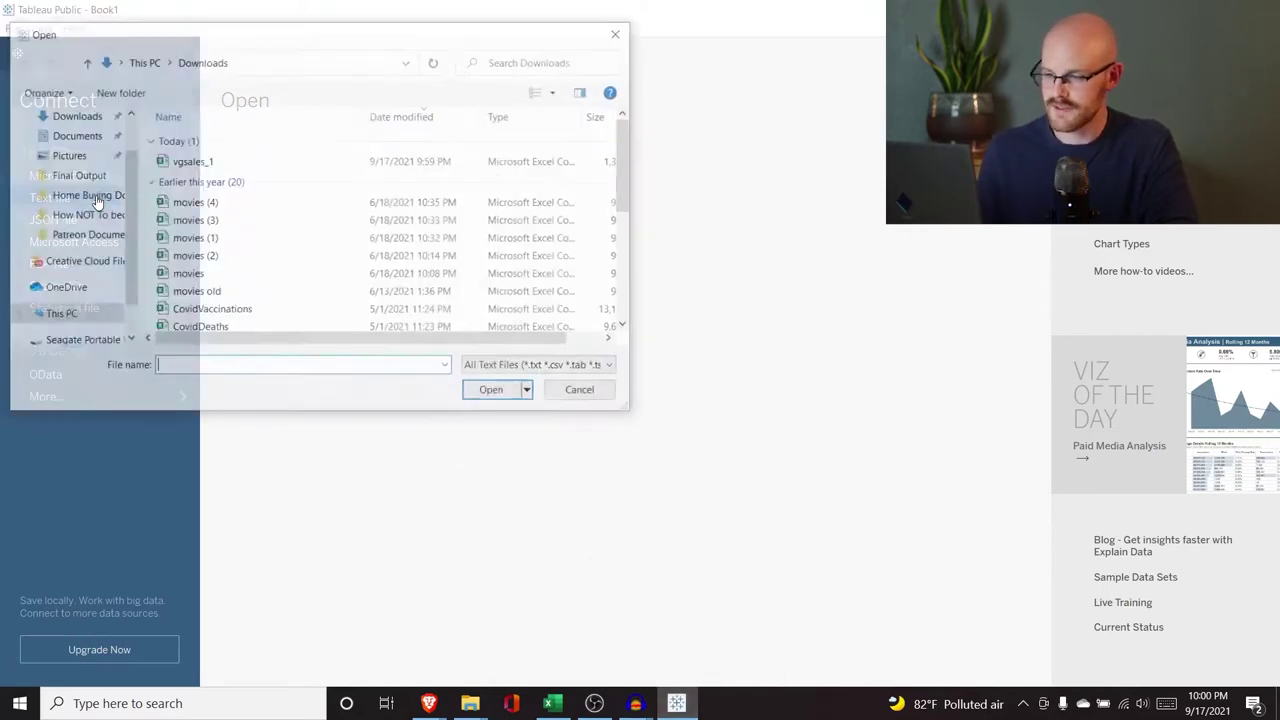
left_click(238, 164)
left_click(492, 392)
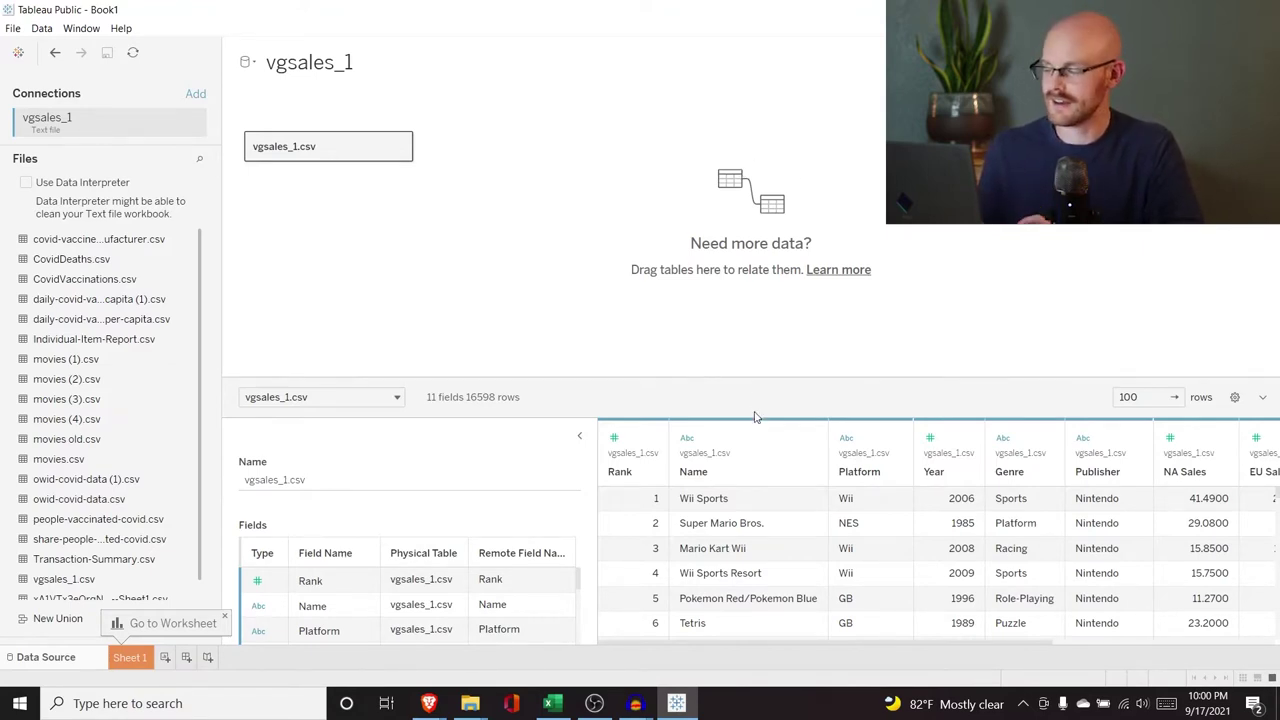
Examine the vgsales_1.csv field list and the data preview across all columns, from Rank to Global Sales
scroll(767, 608, "down", 2)
scroll(769, 610, "up", 2)
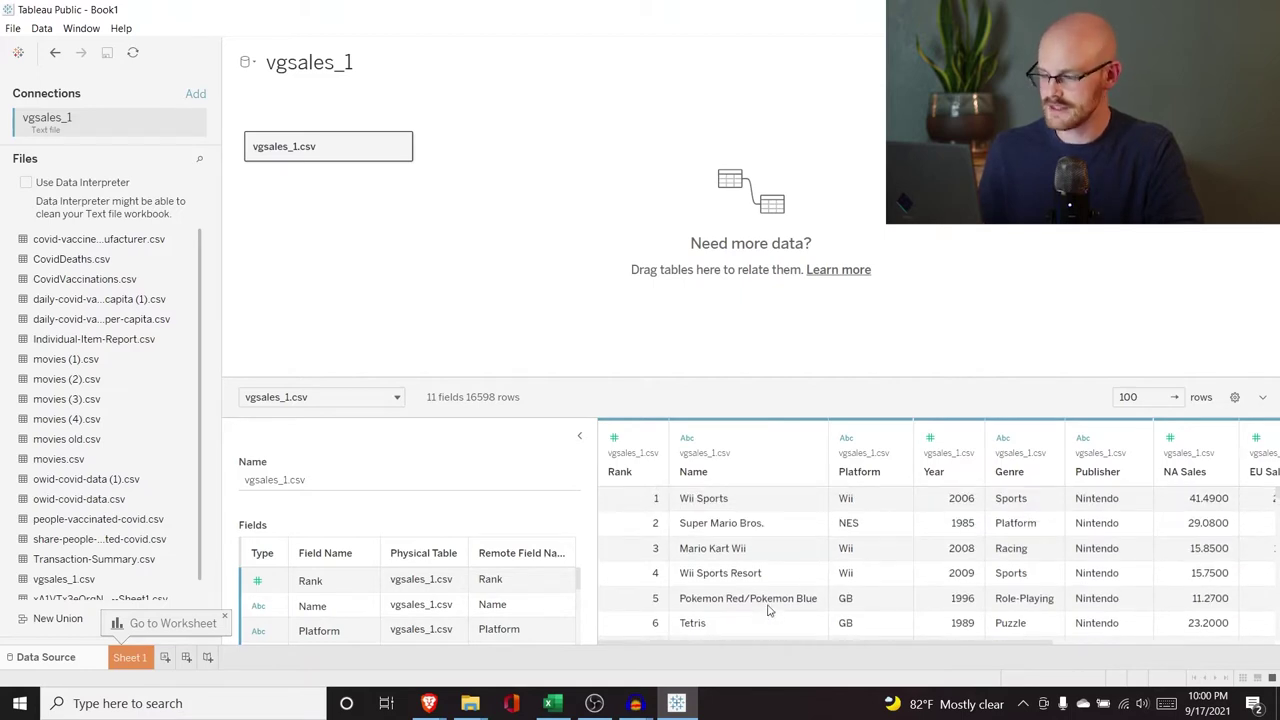
scroll(769, 610, "right", 5)
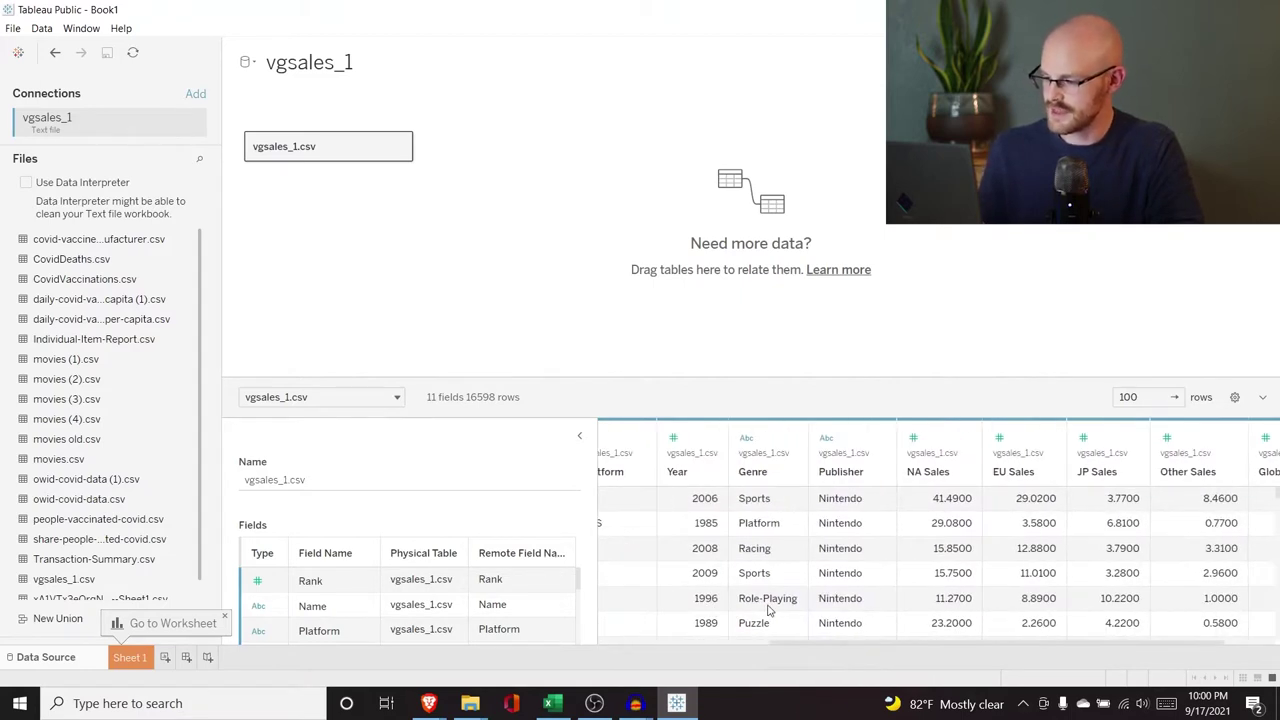
scroll(769, 610, "right", 2)
scroll(769, 610, "left", 7)
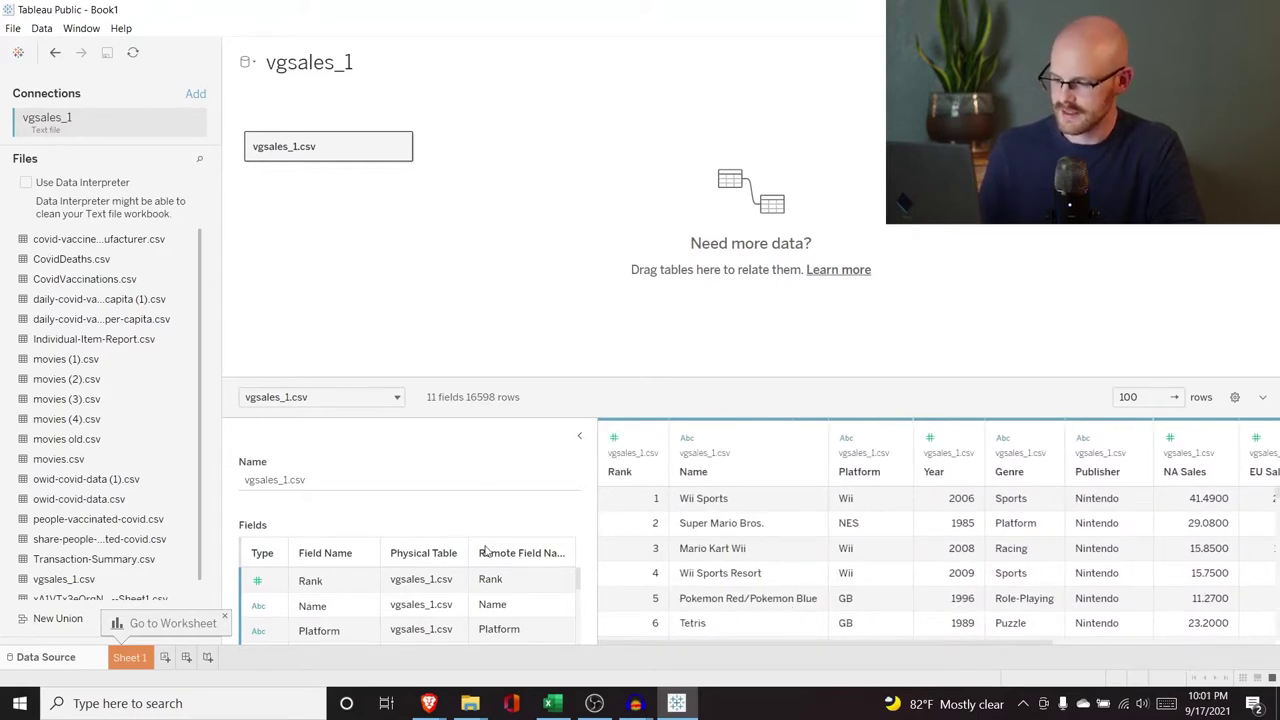
scroll(490, 607, "down", 3)
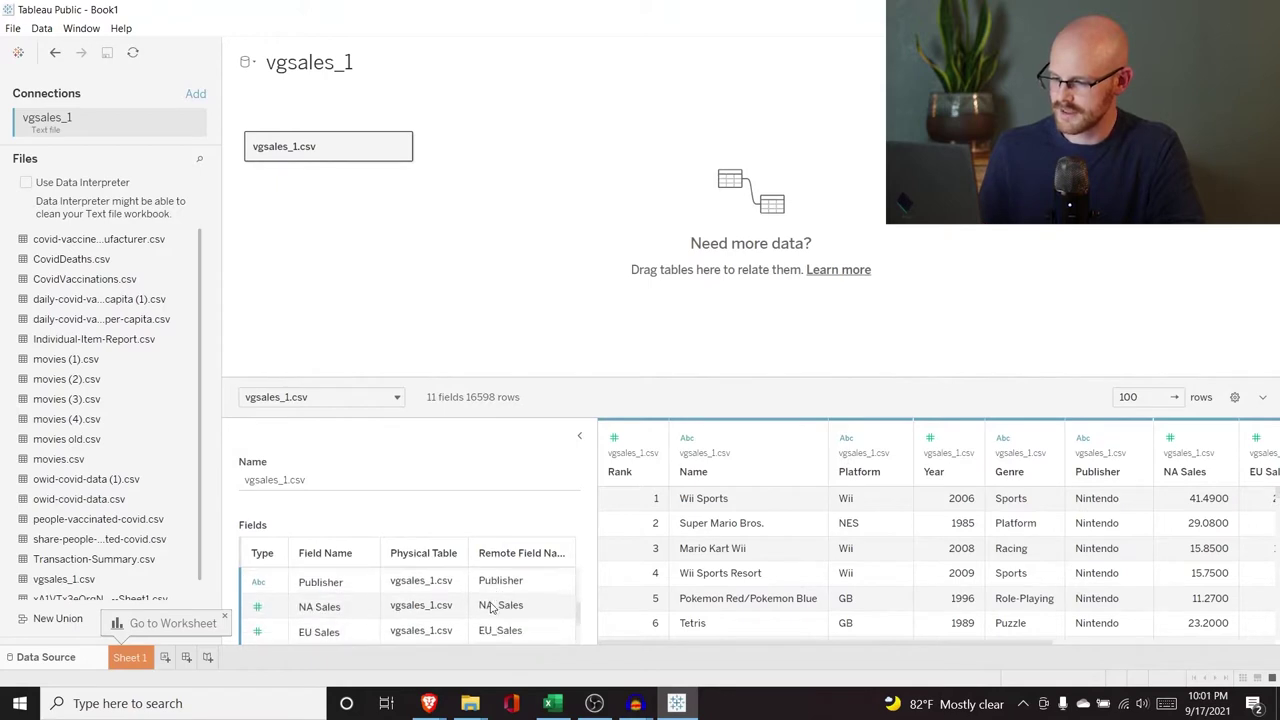
scroll(343, 617, "up", 3)
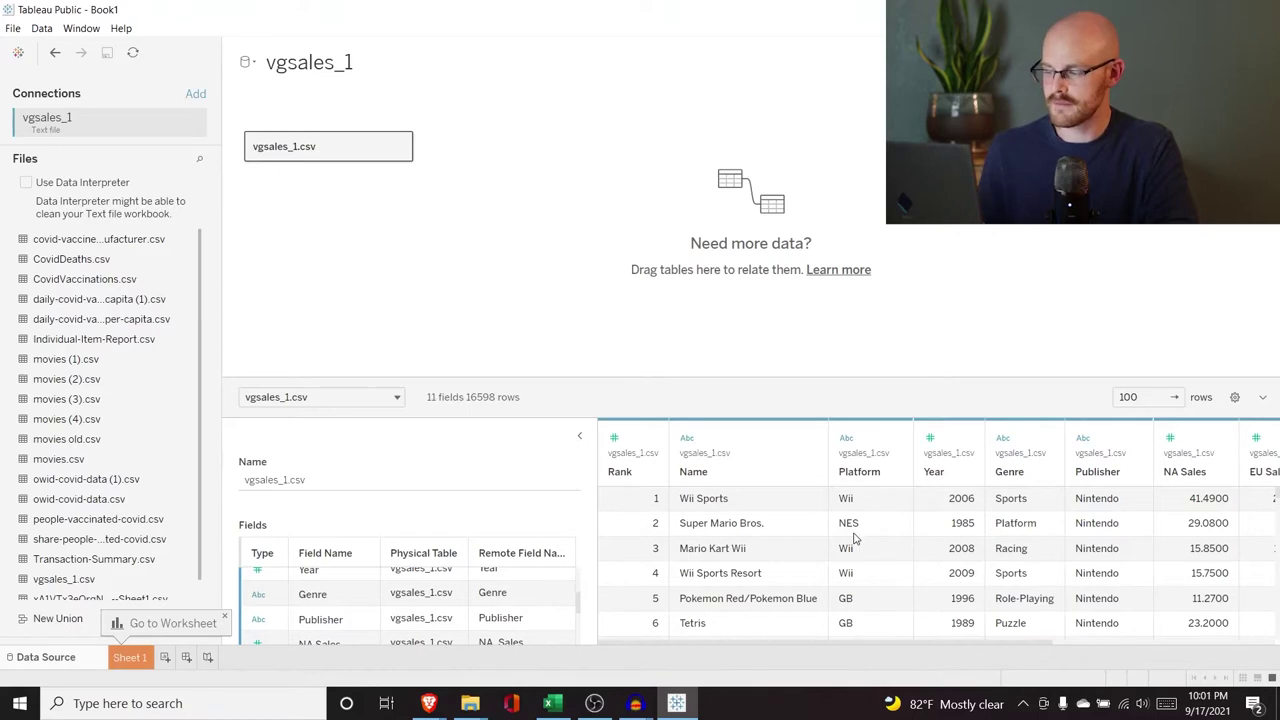
scroll(855, 538, "right", 3)
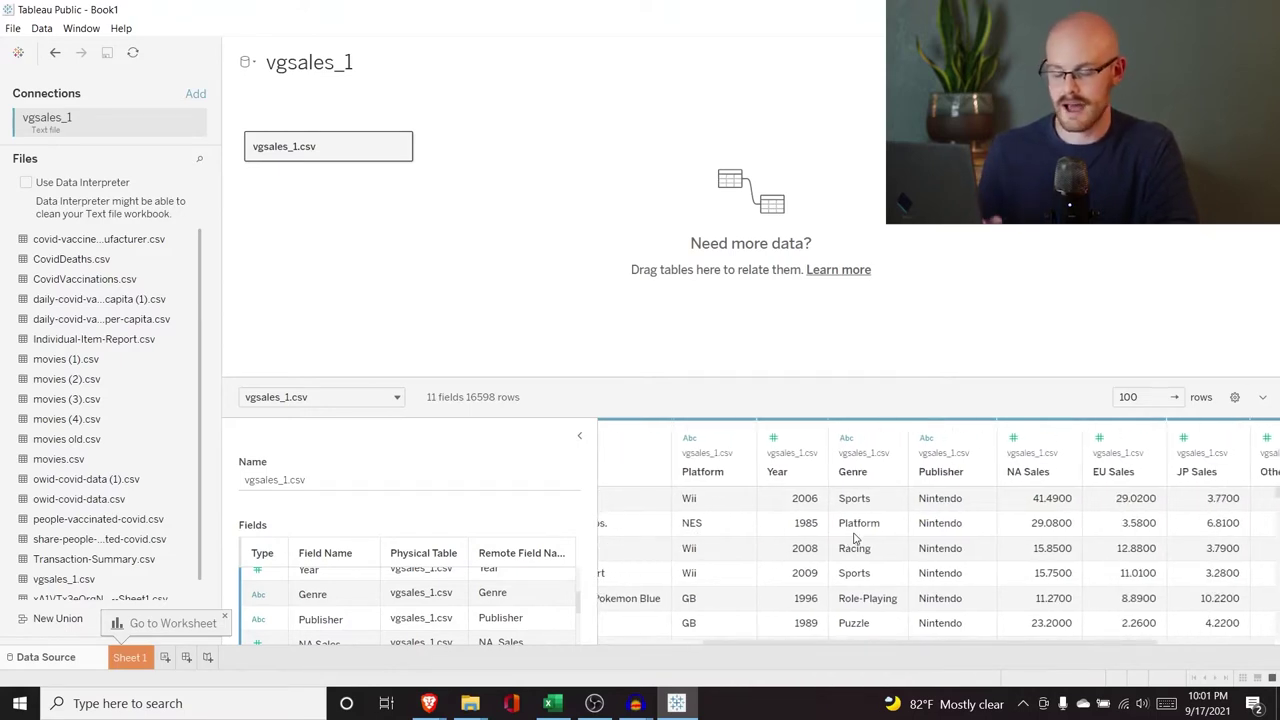
scroll(855, 538, "right", 3)
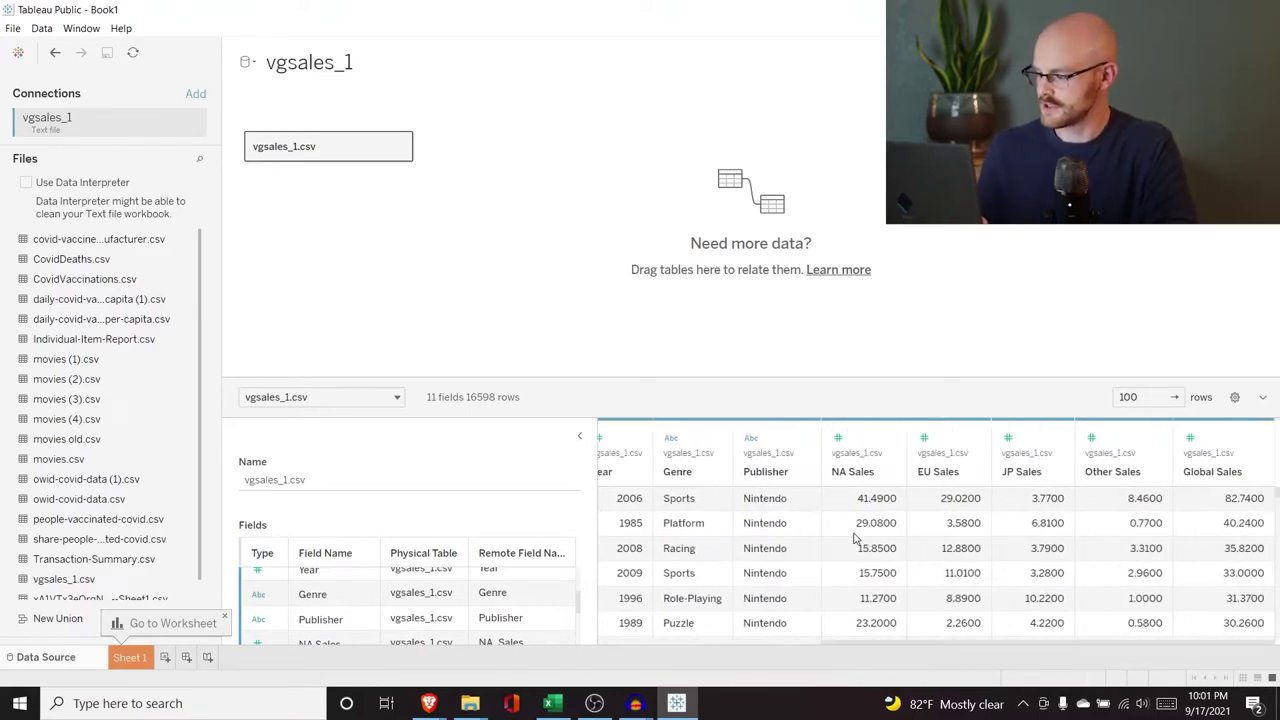
scroll(855, 538, "left", 6)
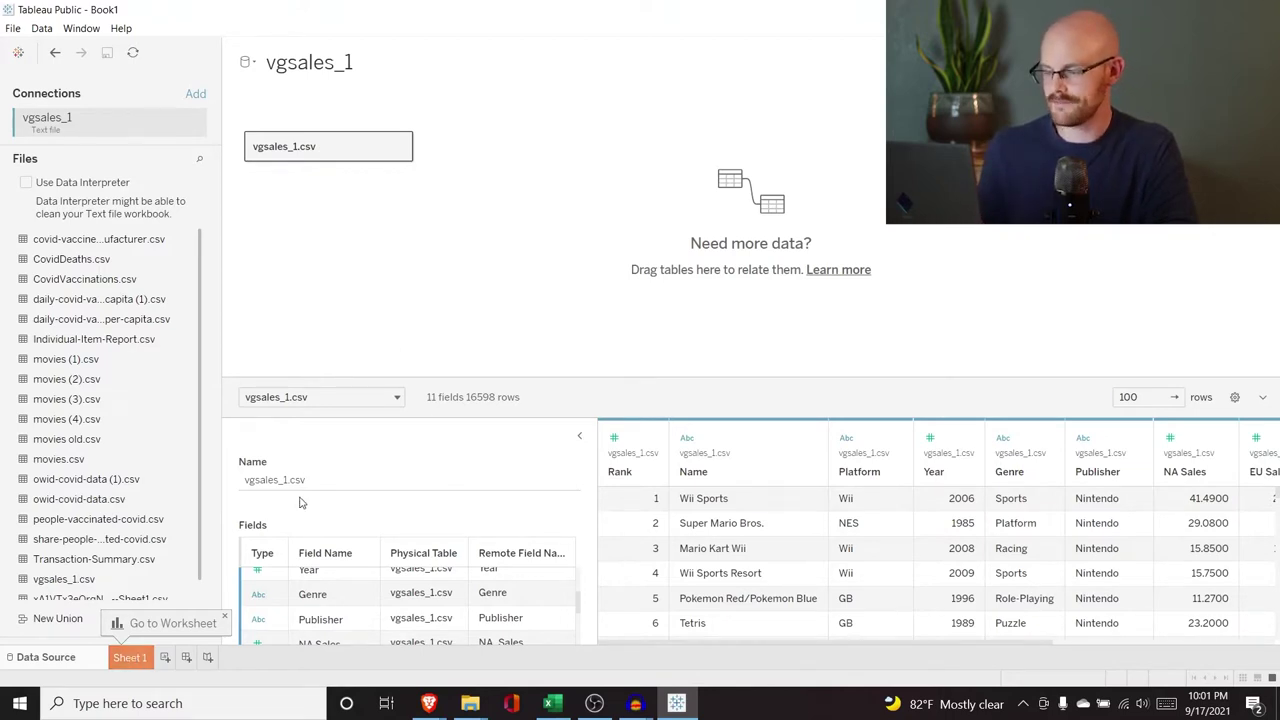
Open the Sheet 1 worksheet and look over the Name, Platform and Genre fields of vgsales_1
left_click(129, 657)
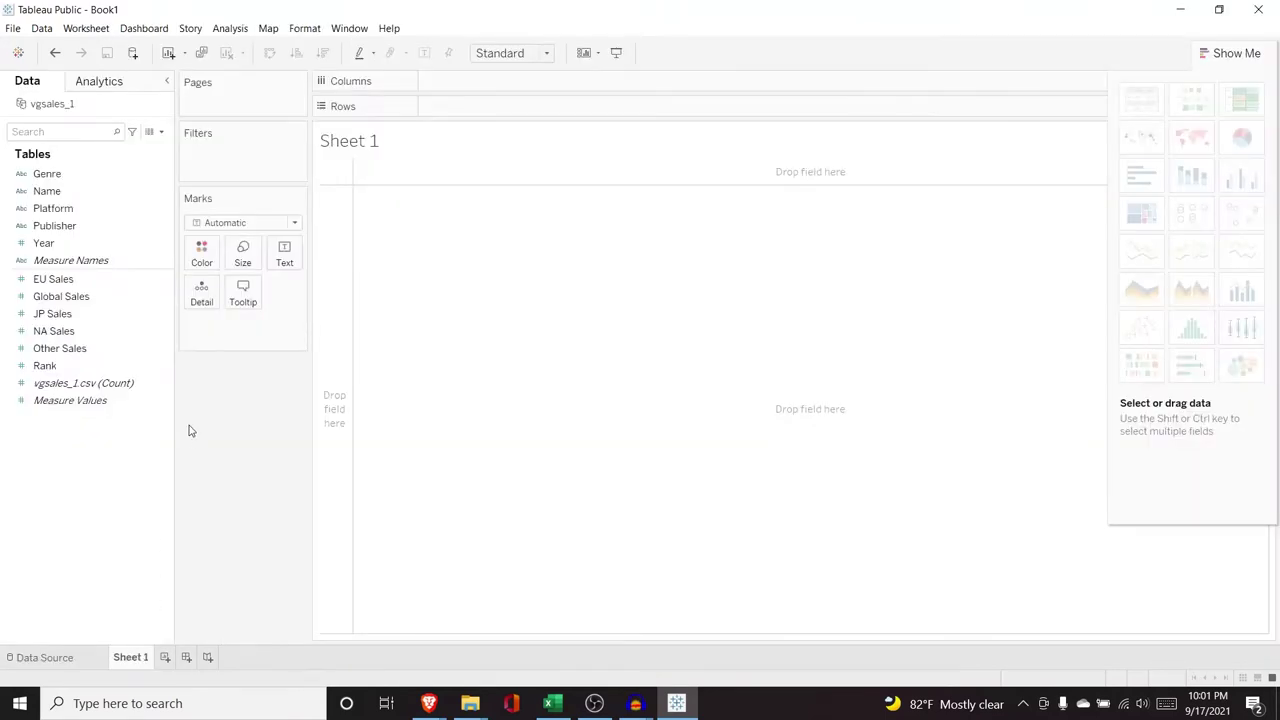
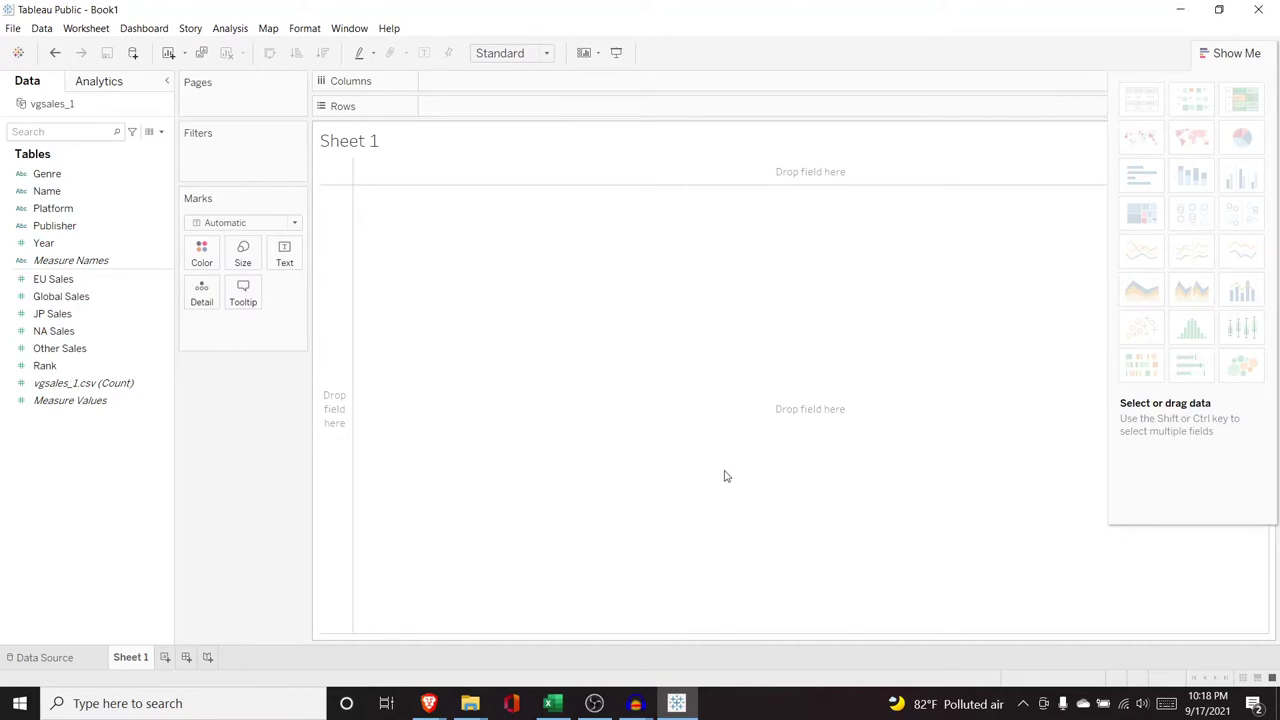
mouse_move(1148, 325)
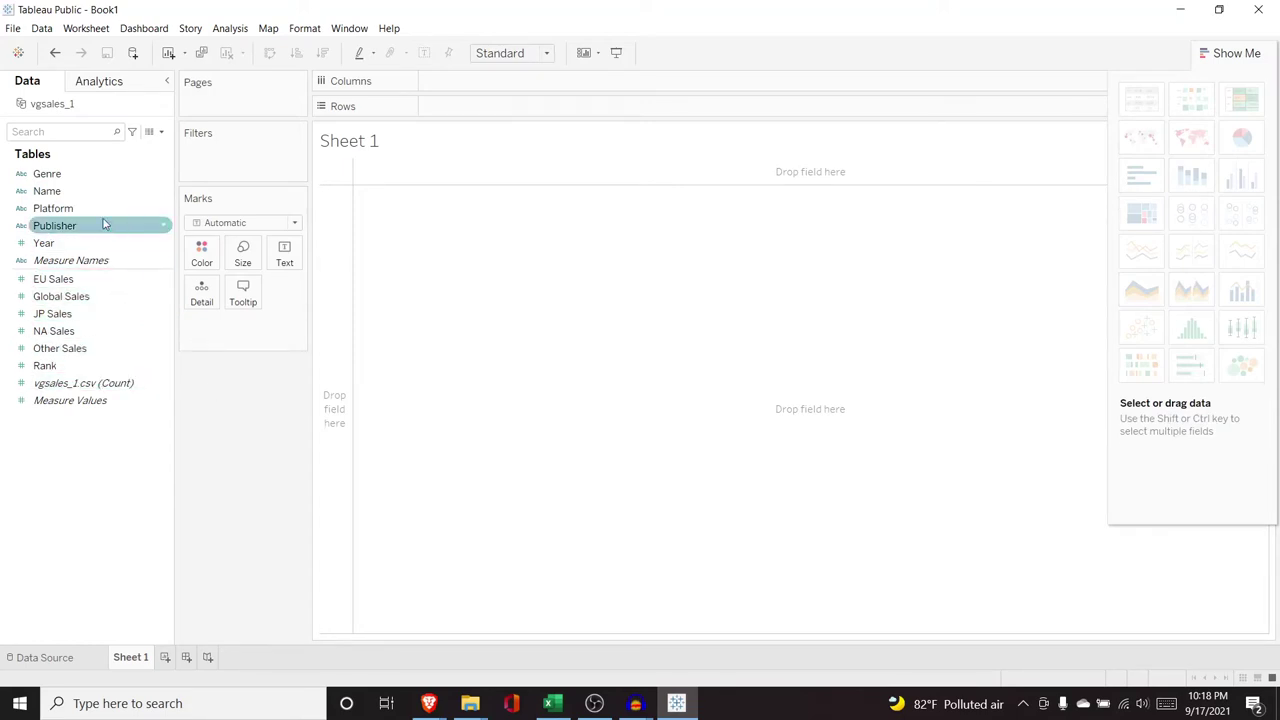
left_click(47, 191)
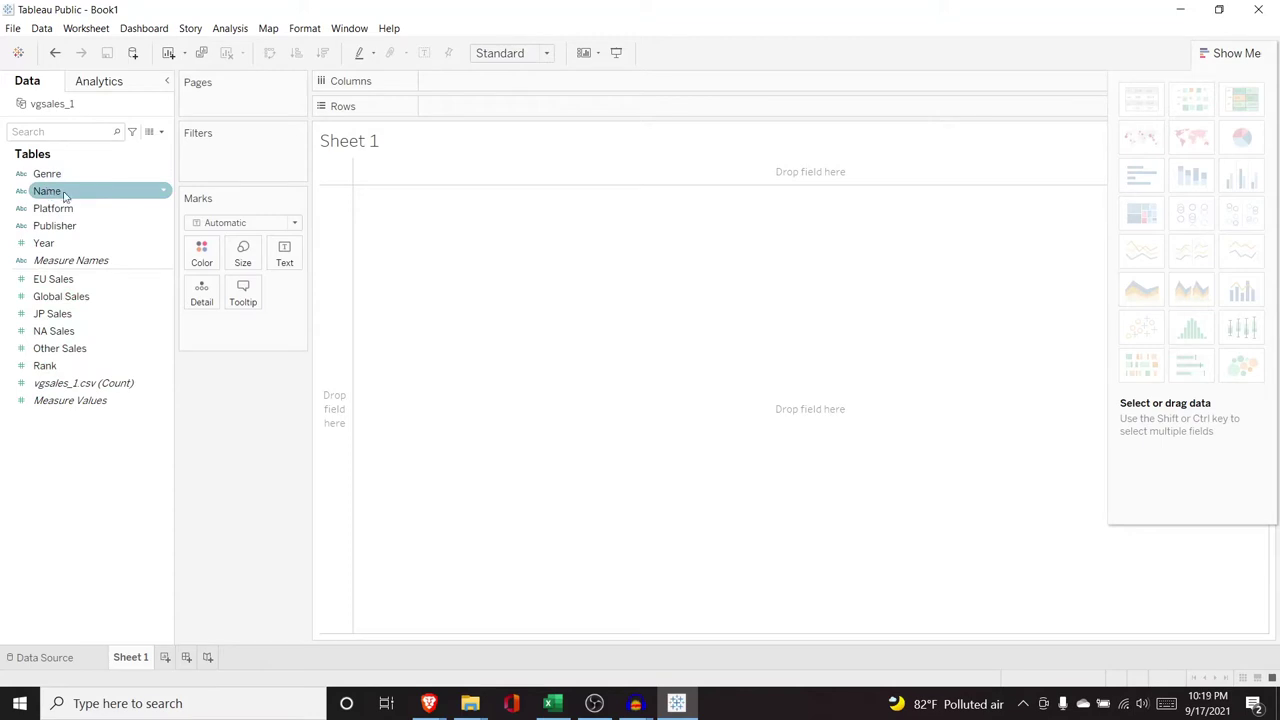
left_click(57, 210)
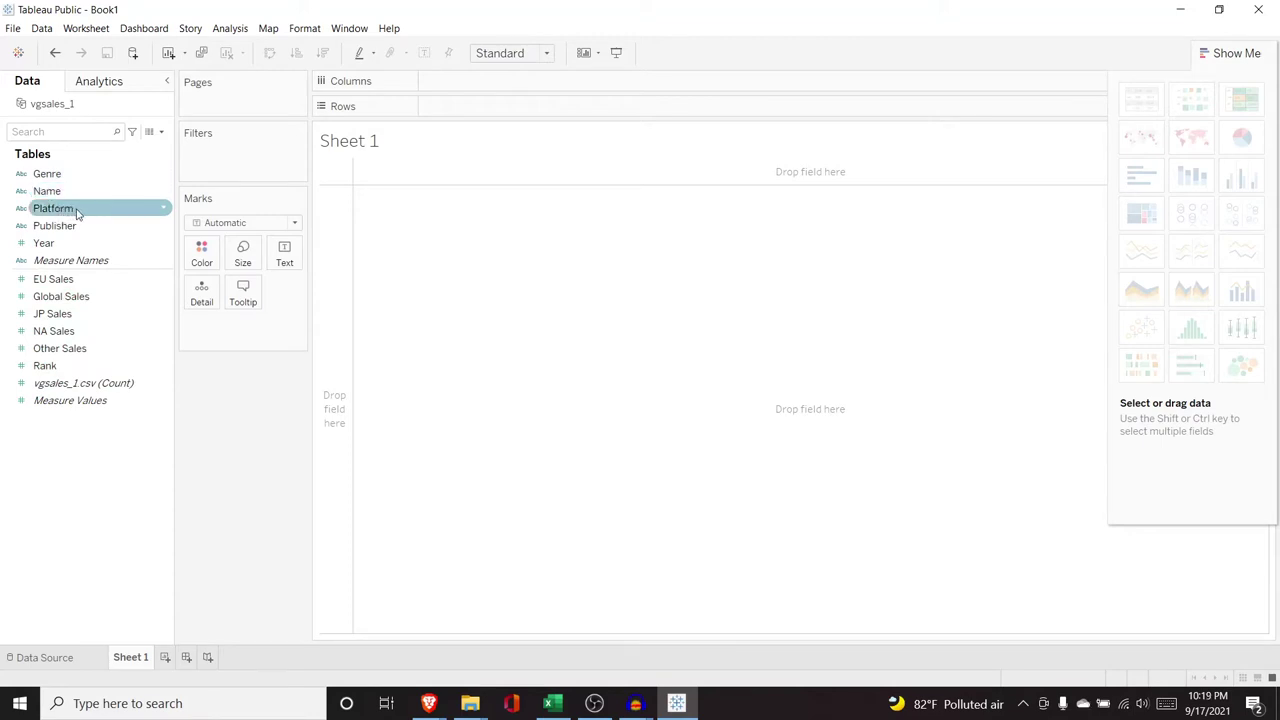
left_click(100, 176)
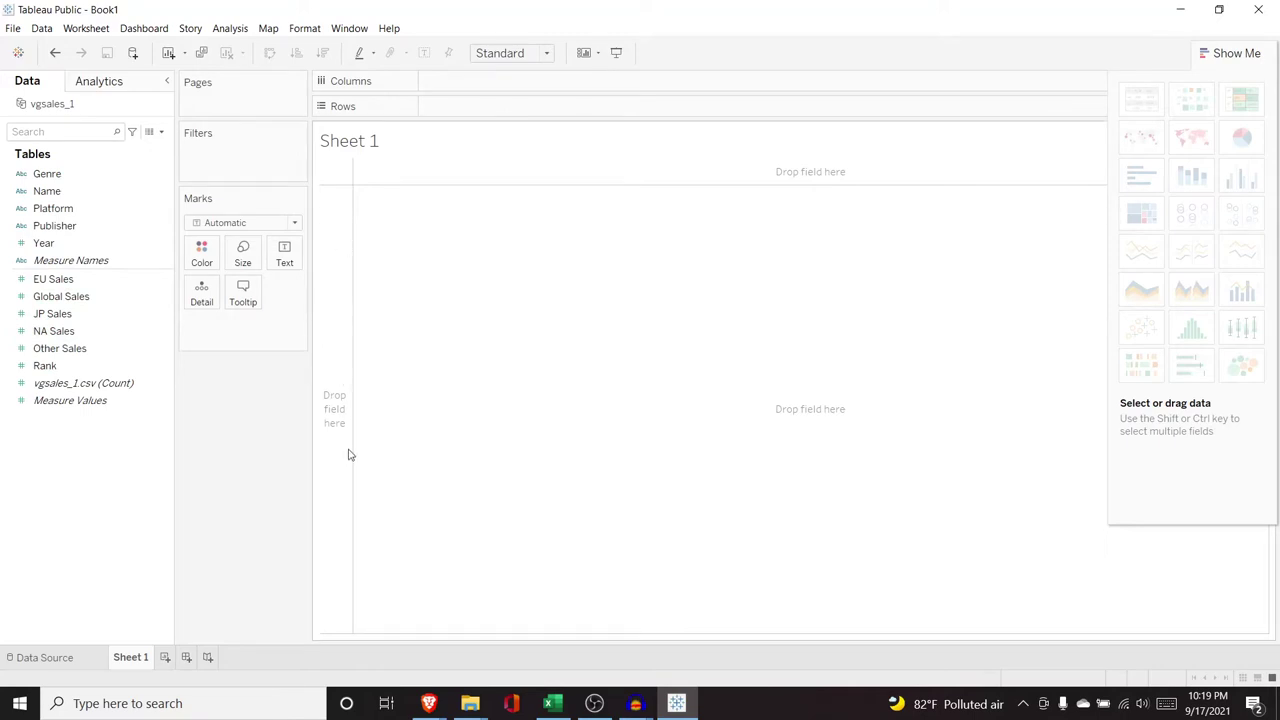
Try Global Sales on the Rows shelf, the Columns shelf and the Marks card, and clear the sheet again
mouse_move(100, 296)
left_mouse_down()
mouse_move(165, 294)
mouse_move(337, 336)
left_mouse_up()
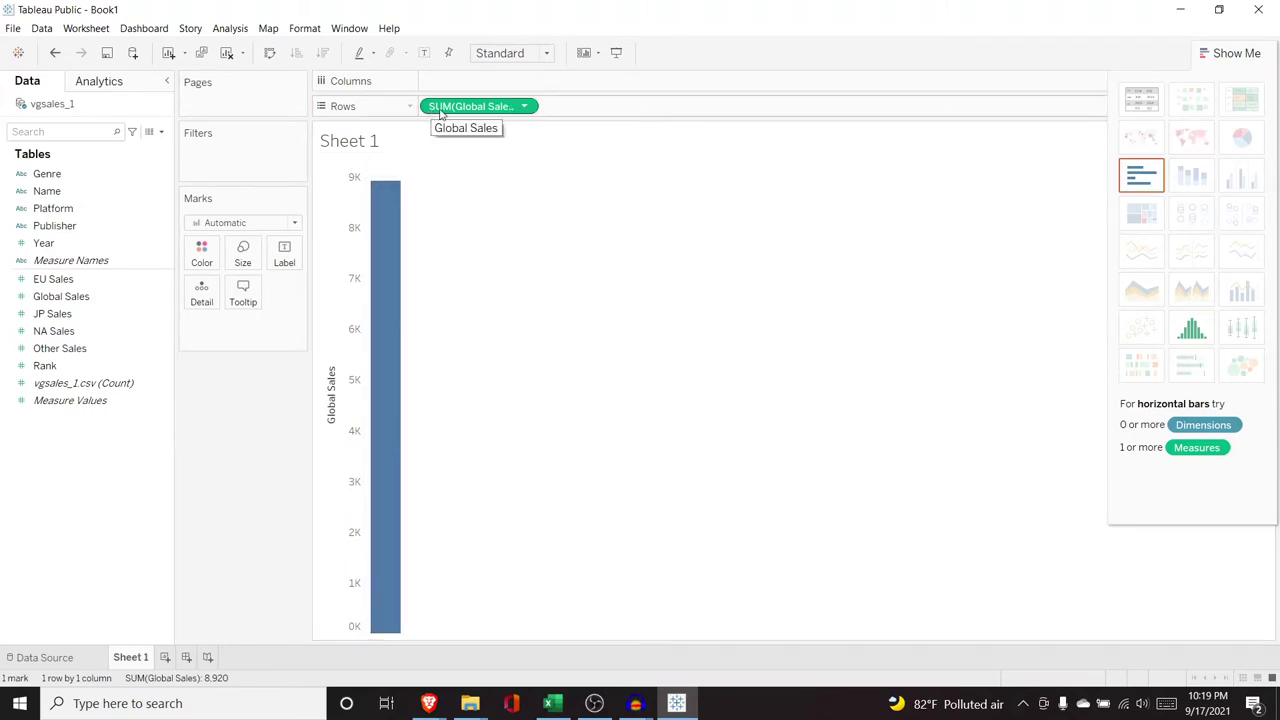
left_click_drag(486, 116, 551, 172)
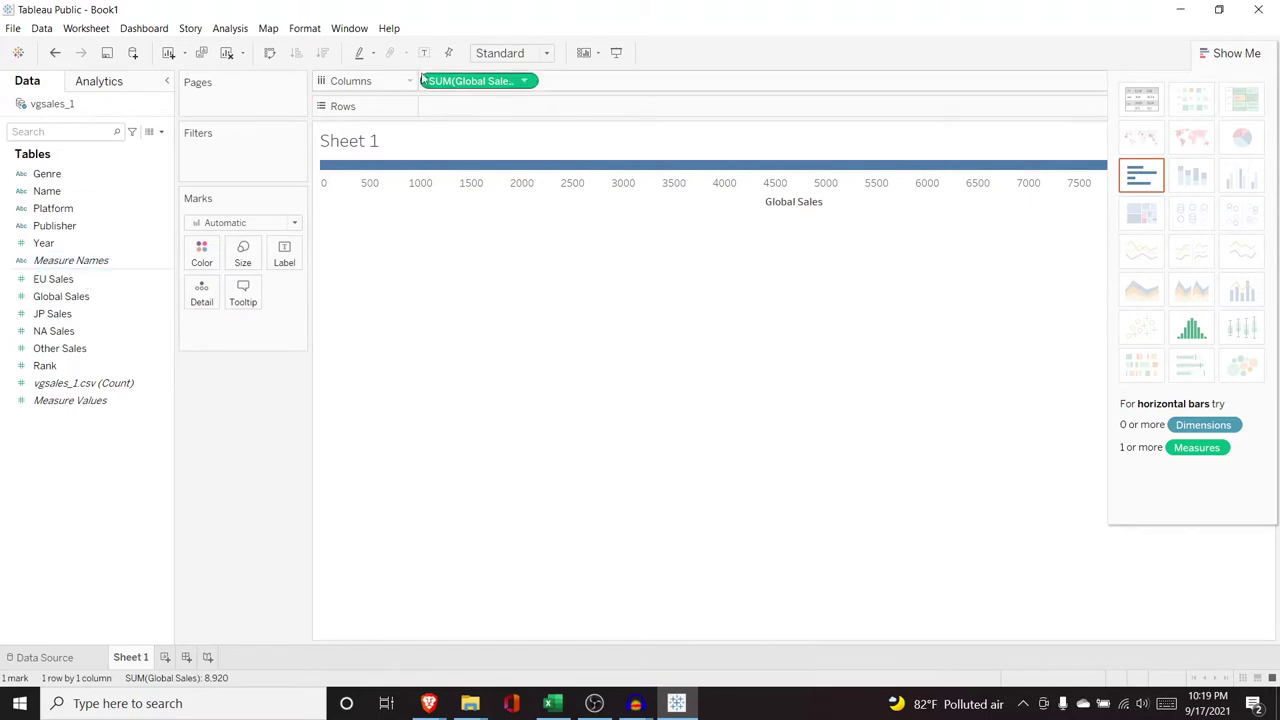
left_click_drag(446, 81, 480, 109)
left_click(80, 299)
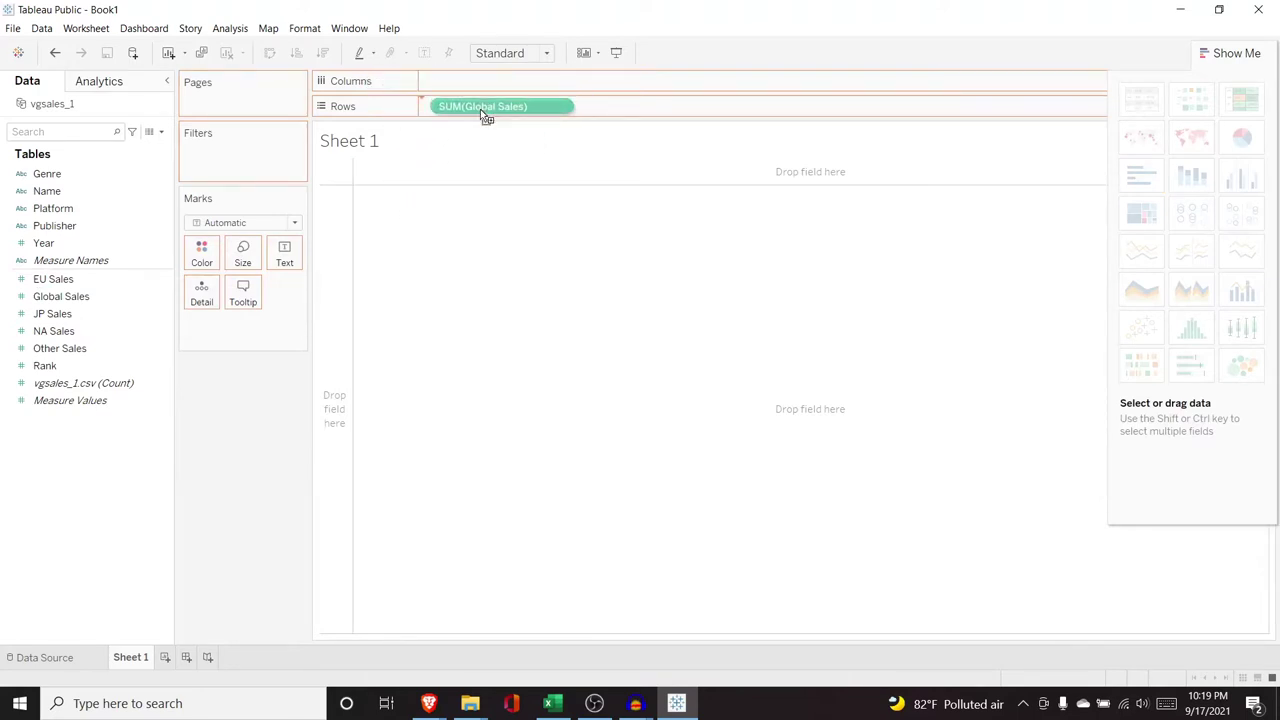
left_click_drag(480, 109, 643, 346)
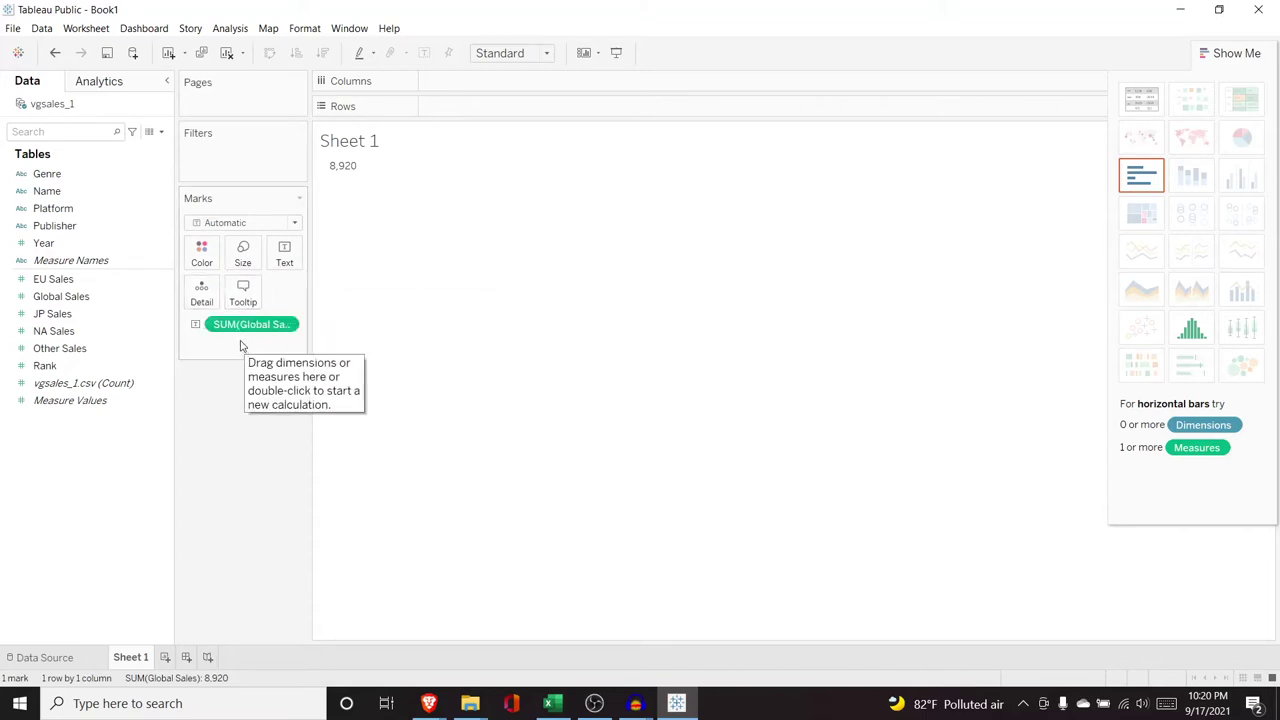
key("ctrl+z")
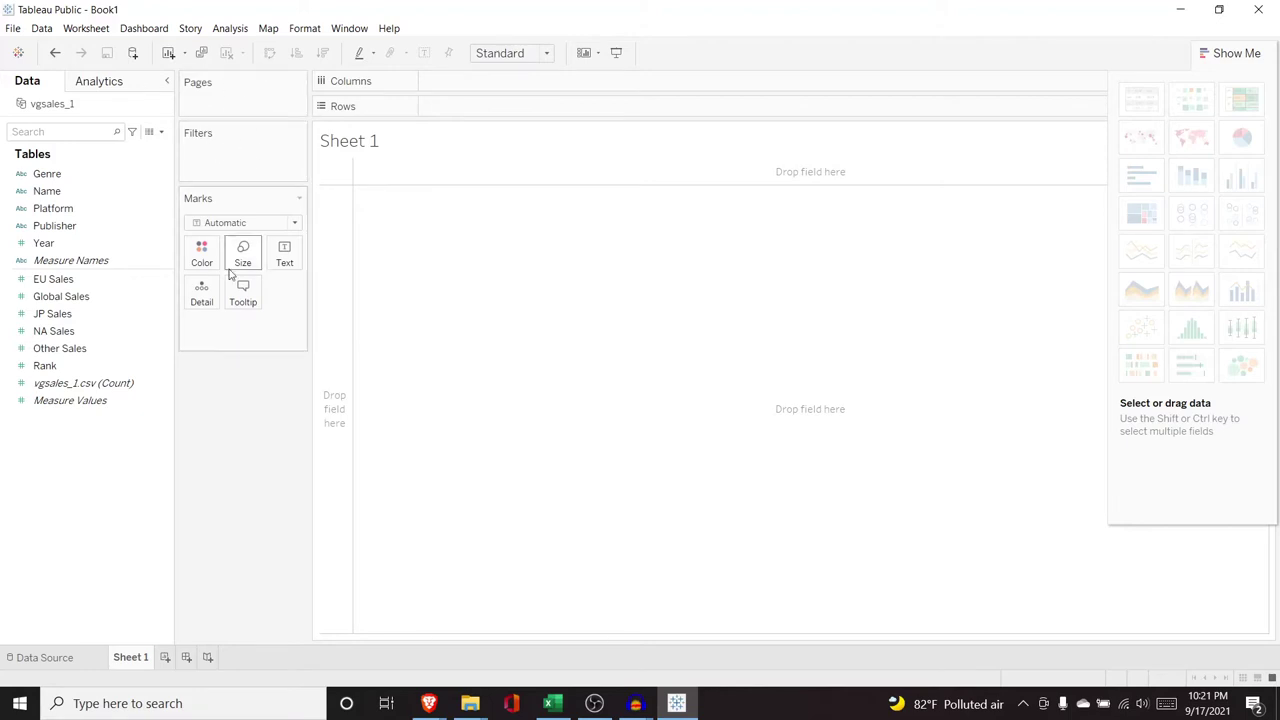
Build a chart of Global Sales by year, with Global Sales on Rows and Year on Columns
left_click(101, 298)
left_click_drag(101, 298, 503, 110)
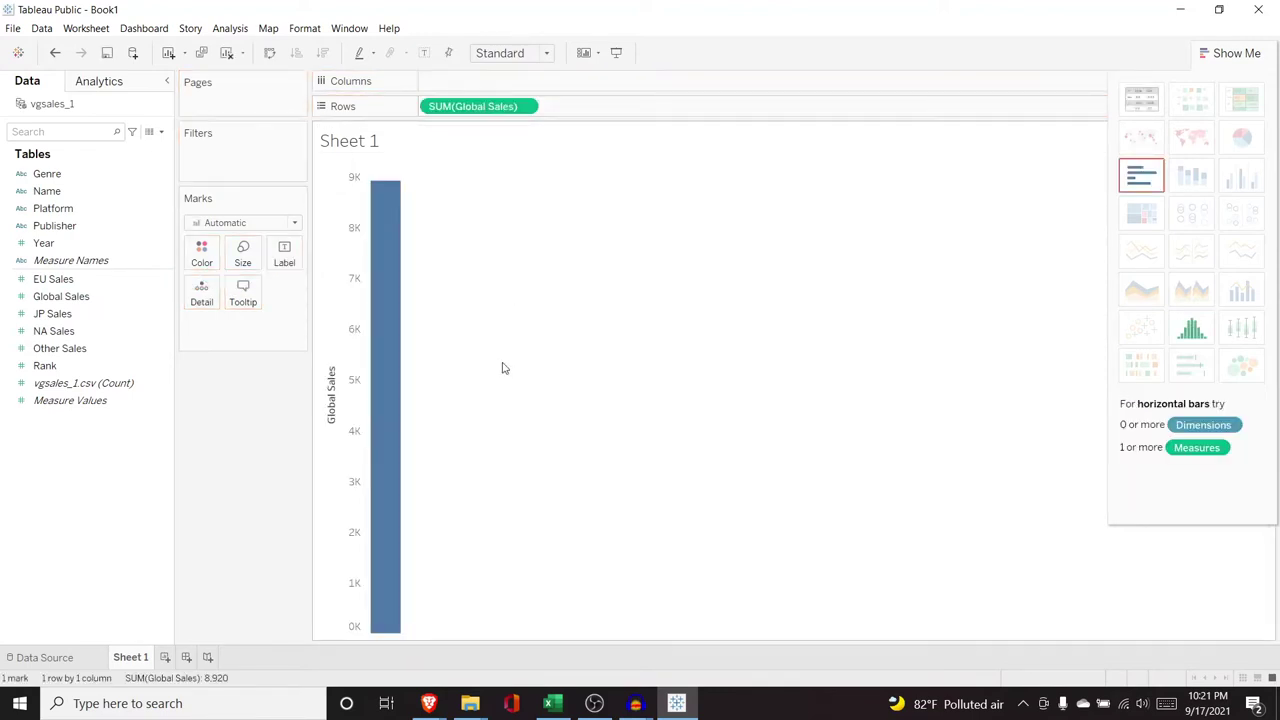
left_click(88, 247)
left_click_drag(88, 247, 490, 79)
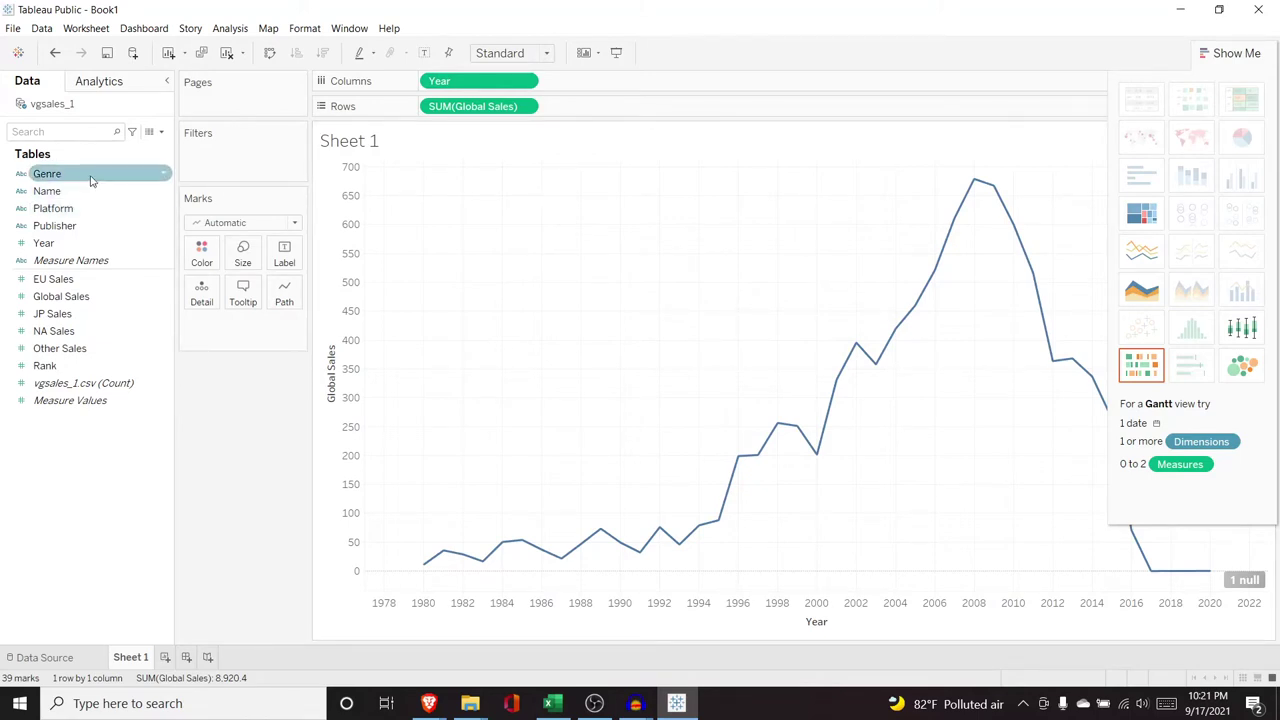
Try splitting the chart by Genre on Columns and on Rows, and remove Genre from the shelves
left_click_drag(90, 179, 432, 88)
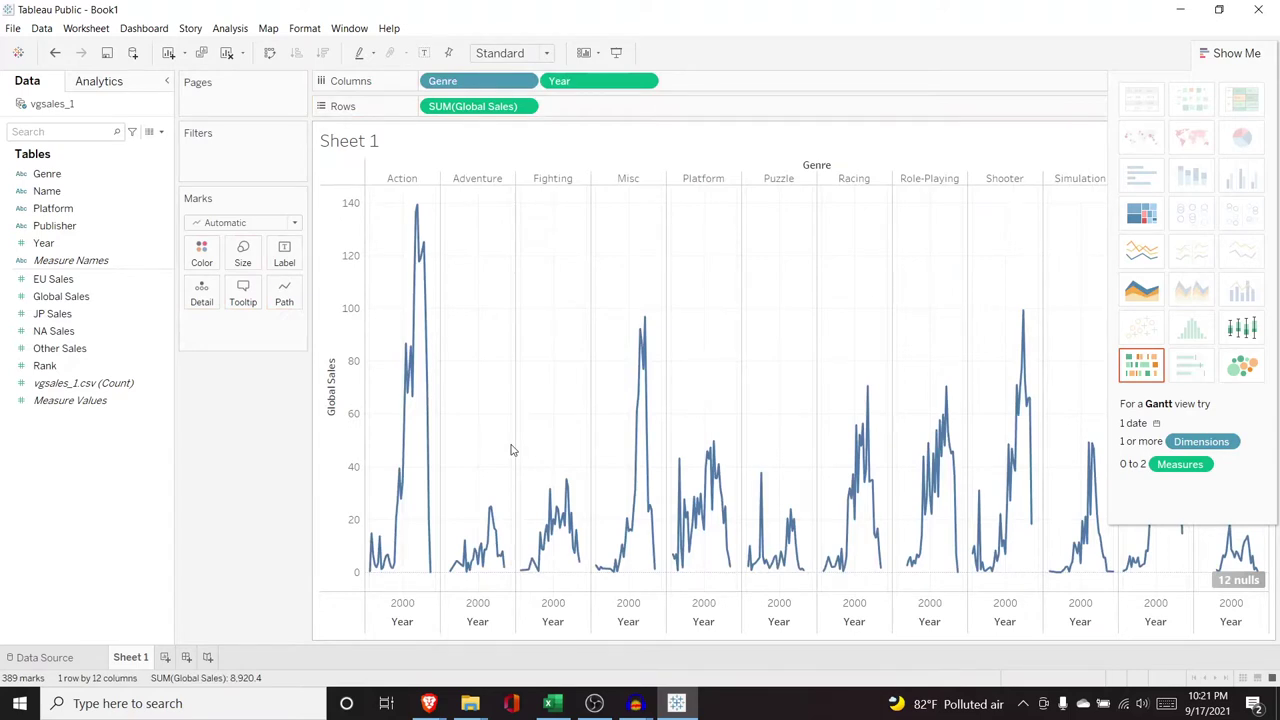
left_click_drag(443, 81, 443, 111)
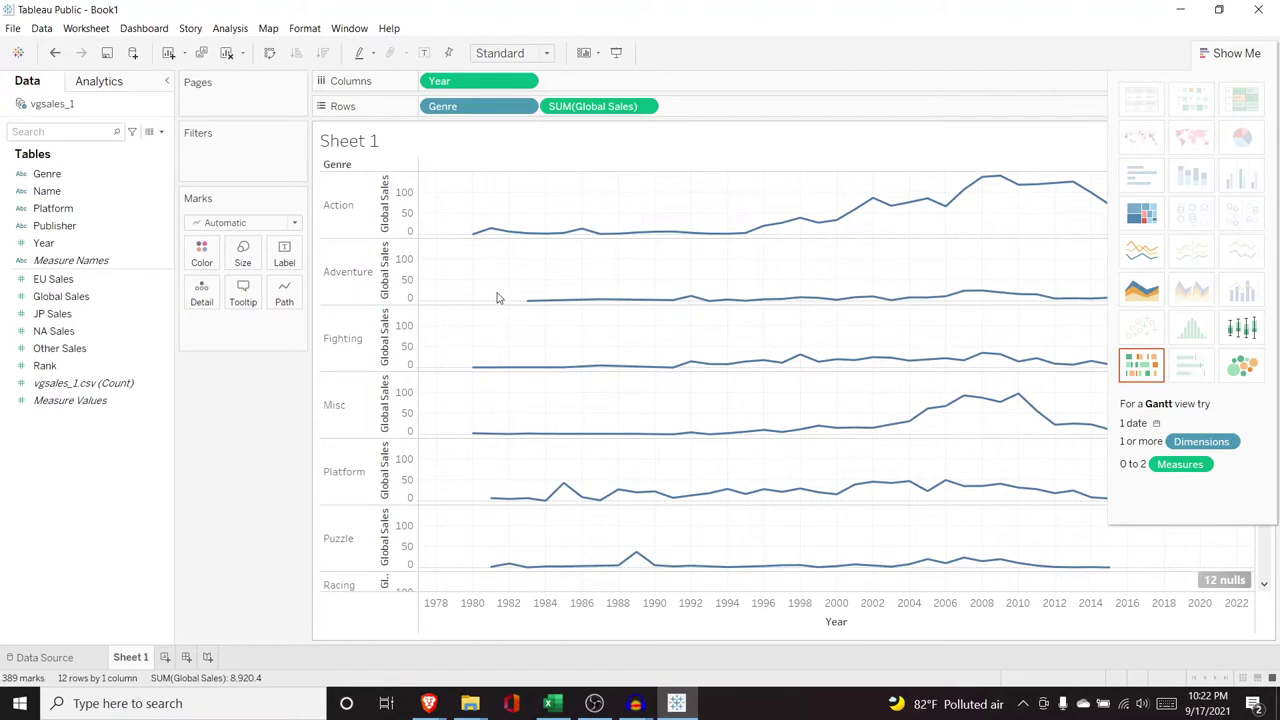
left_click_drag(453, 108, 82, 236)
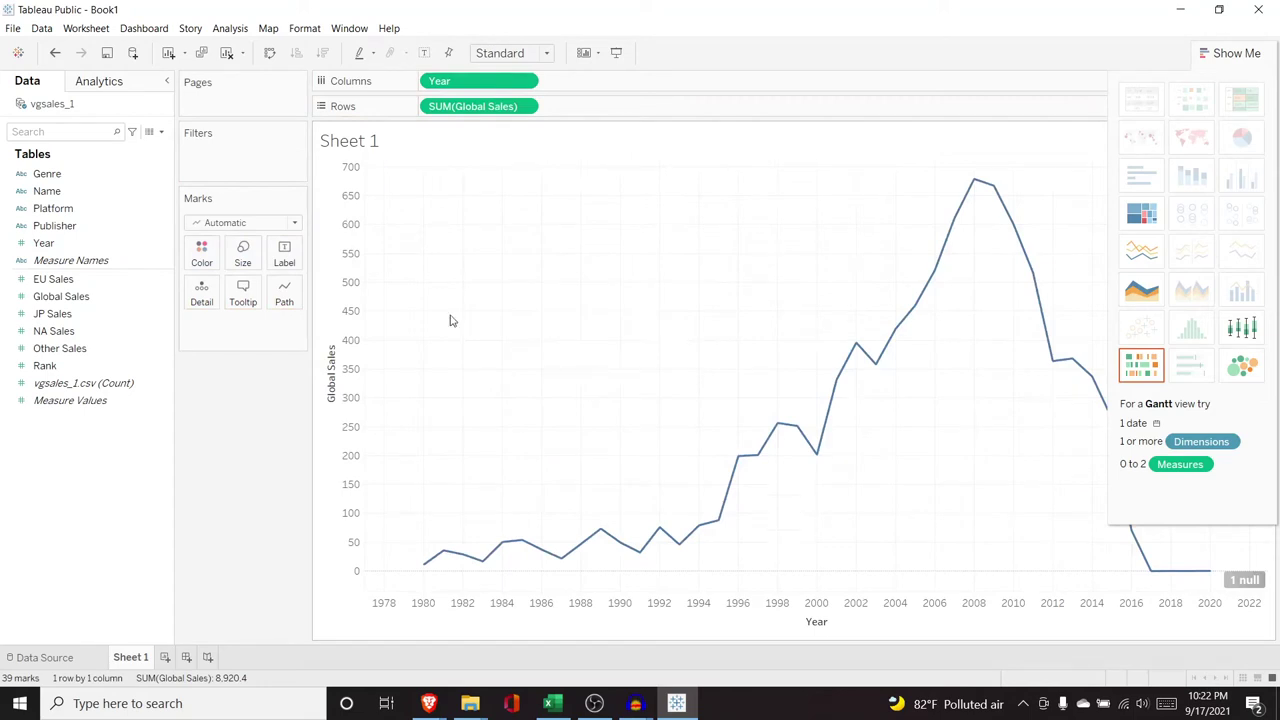
Add Genre as a detail on the Marks card and inspect the individual genre lines' values around 2003 and 2004
left_click(98, 177)
left_click_drag(98, 179, 240, 336)
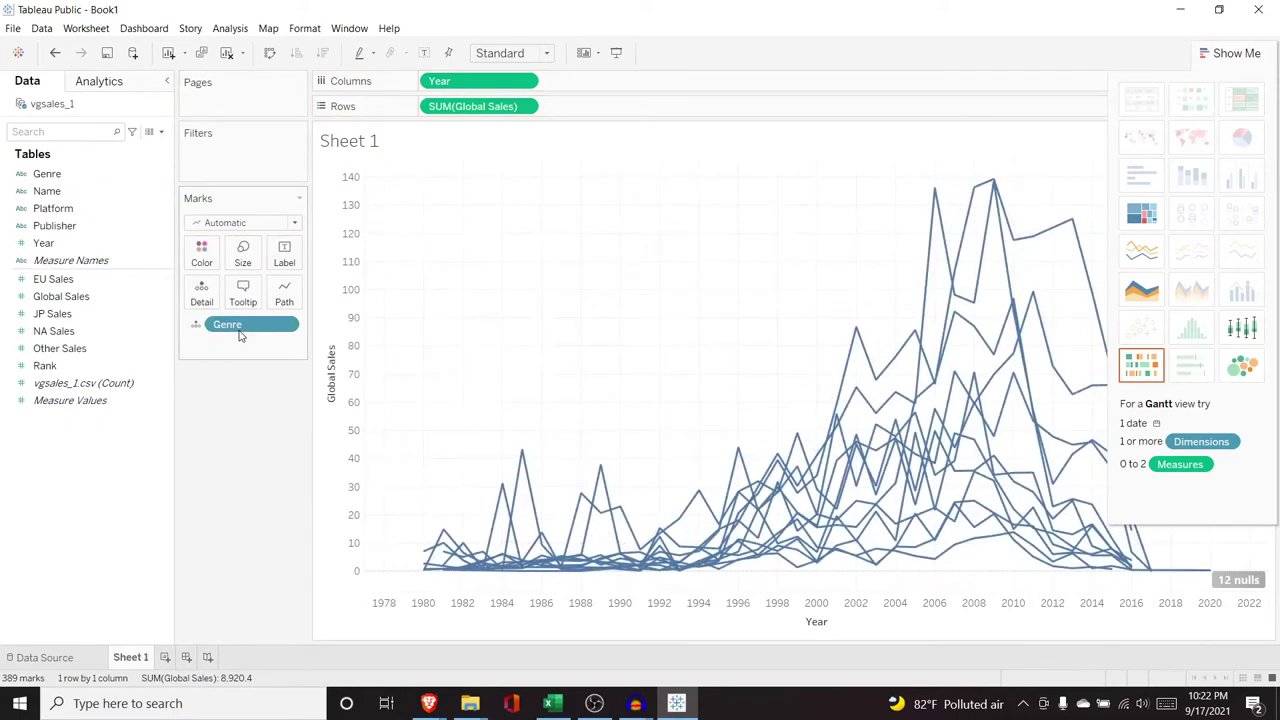
mouse_move(848, 400)
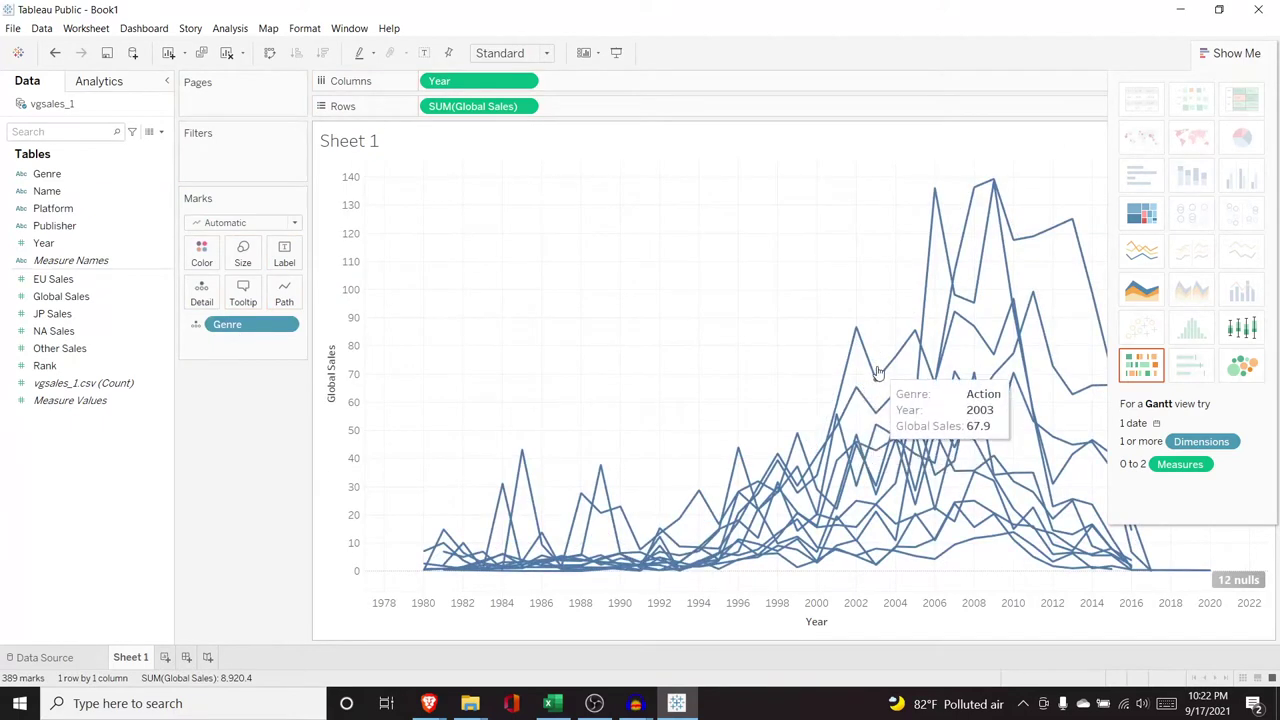
mouse_move(912, 346)
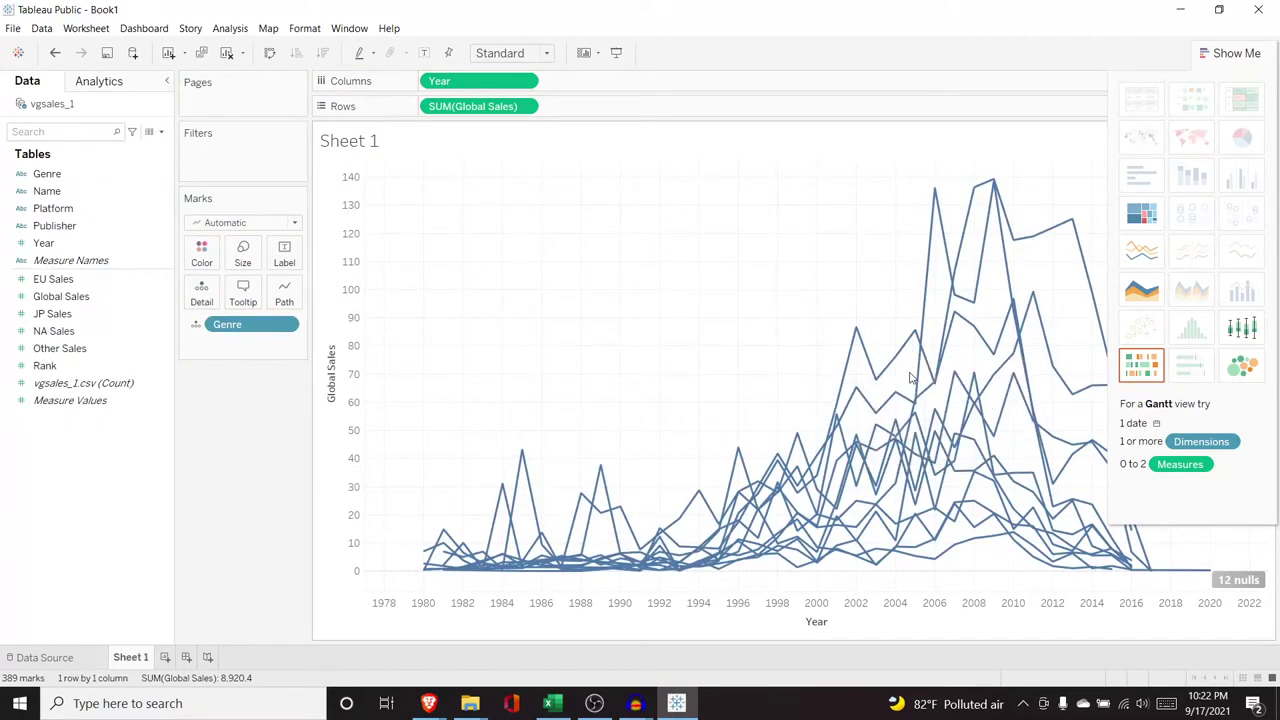
mouse_move(886, 370)
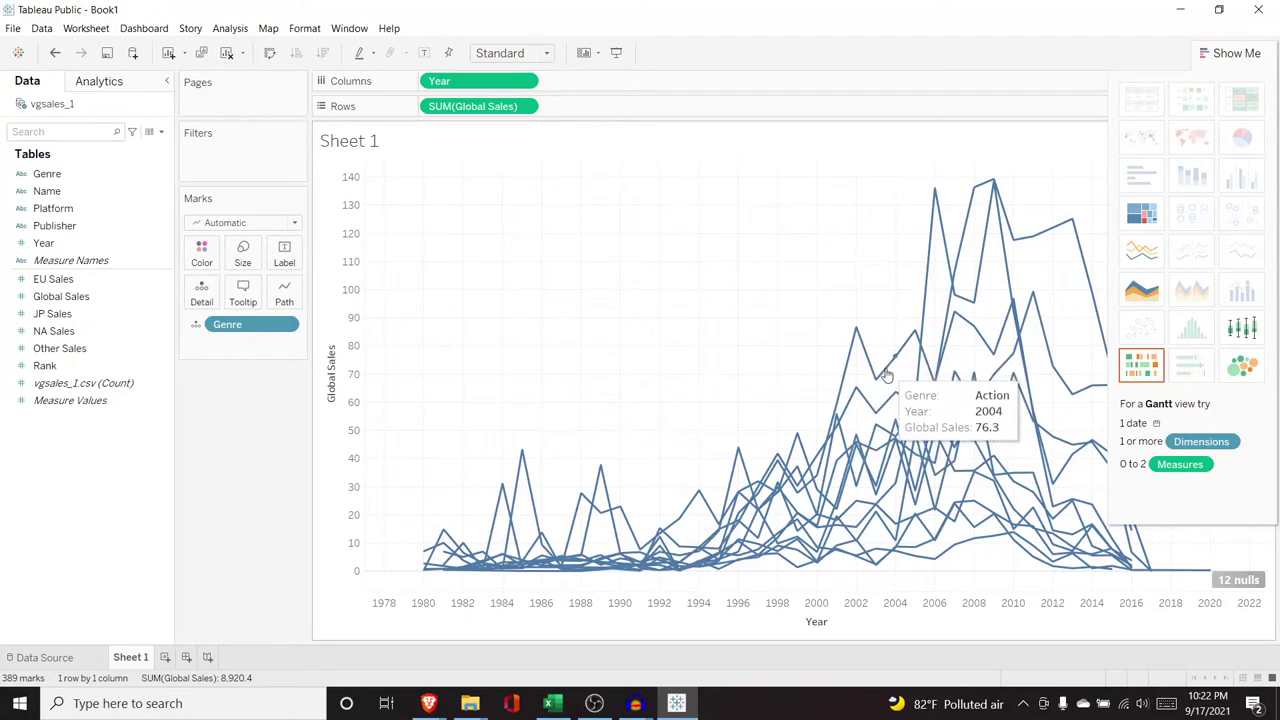
mouse_move(891, 398)
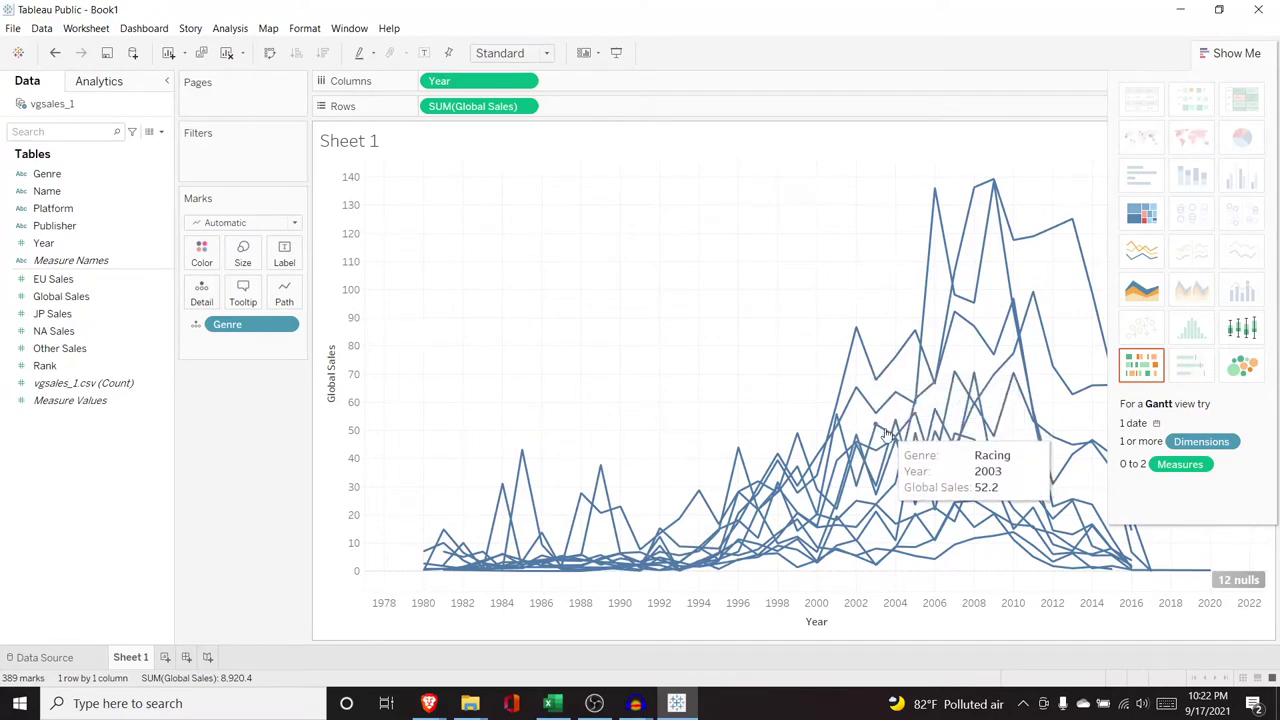
mouse_move(873, 473)
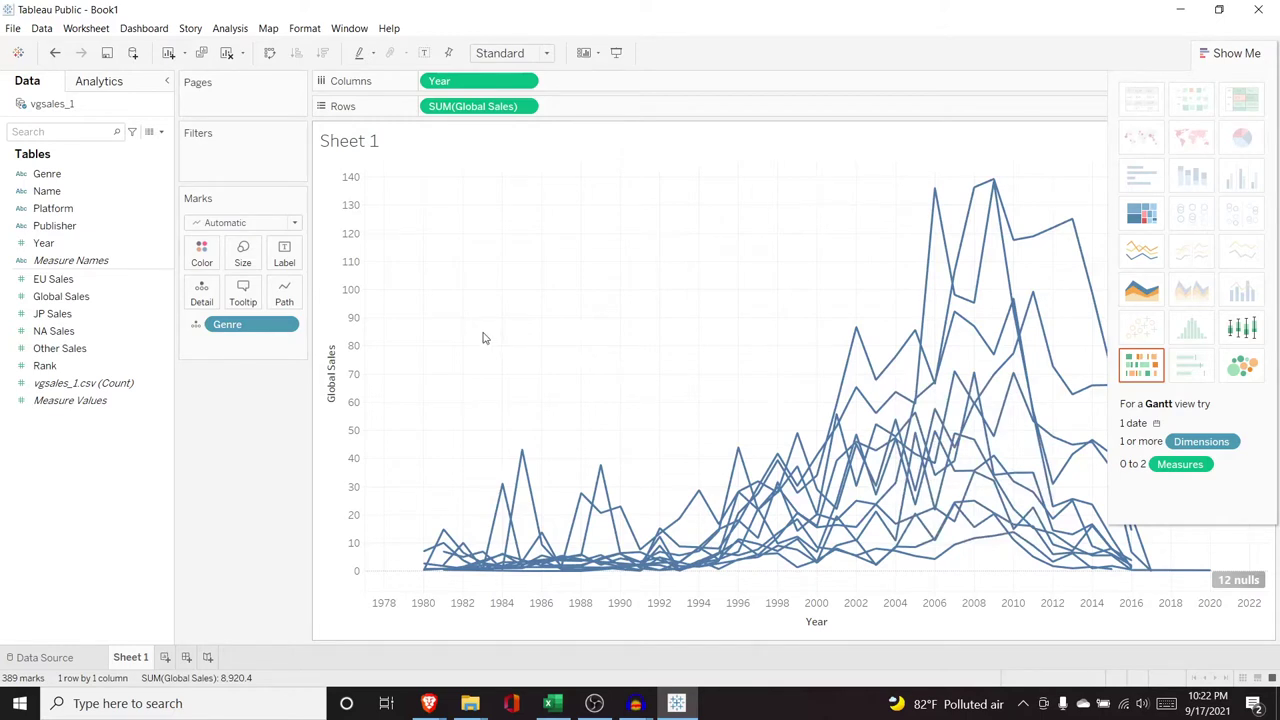
Hide the Show Me chart suggestions and change the Genre mark from Detail to Color
left_click(1229, 52)
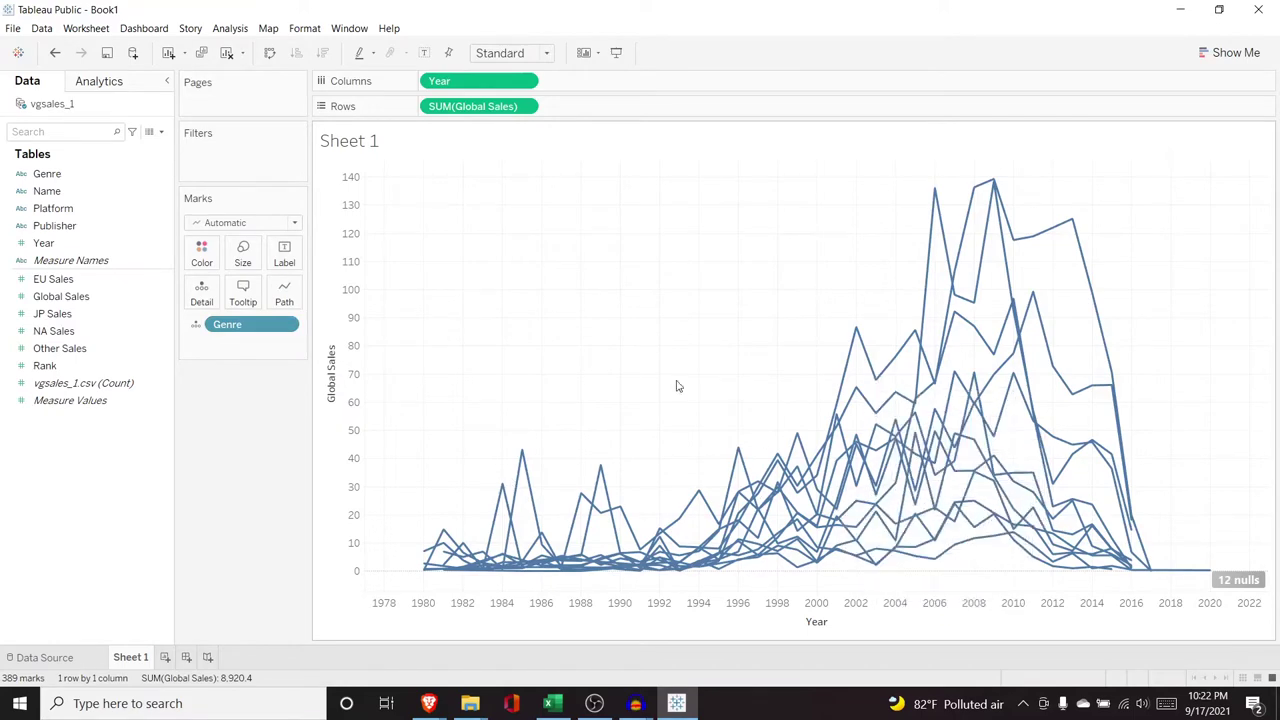
left_click(196, 325)
left_click(200, 344)
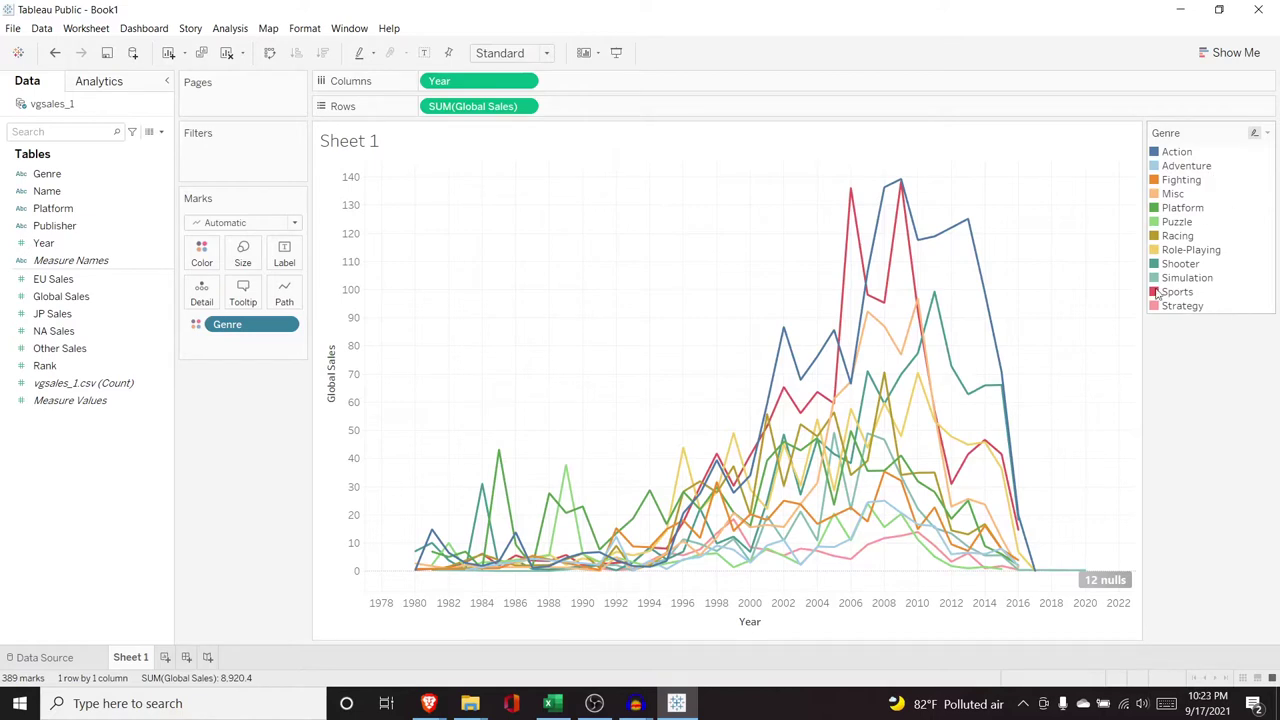
Add Genre a second time to the Marks card as a label and turn on the mark labels
mouse_move(893, 197)
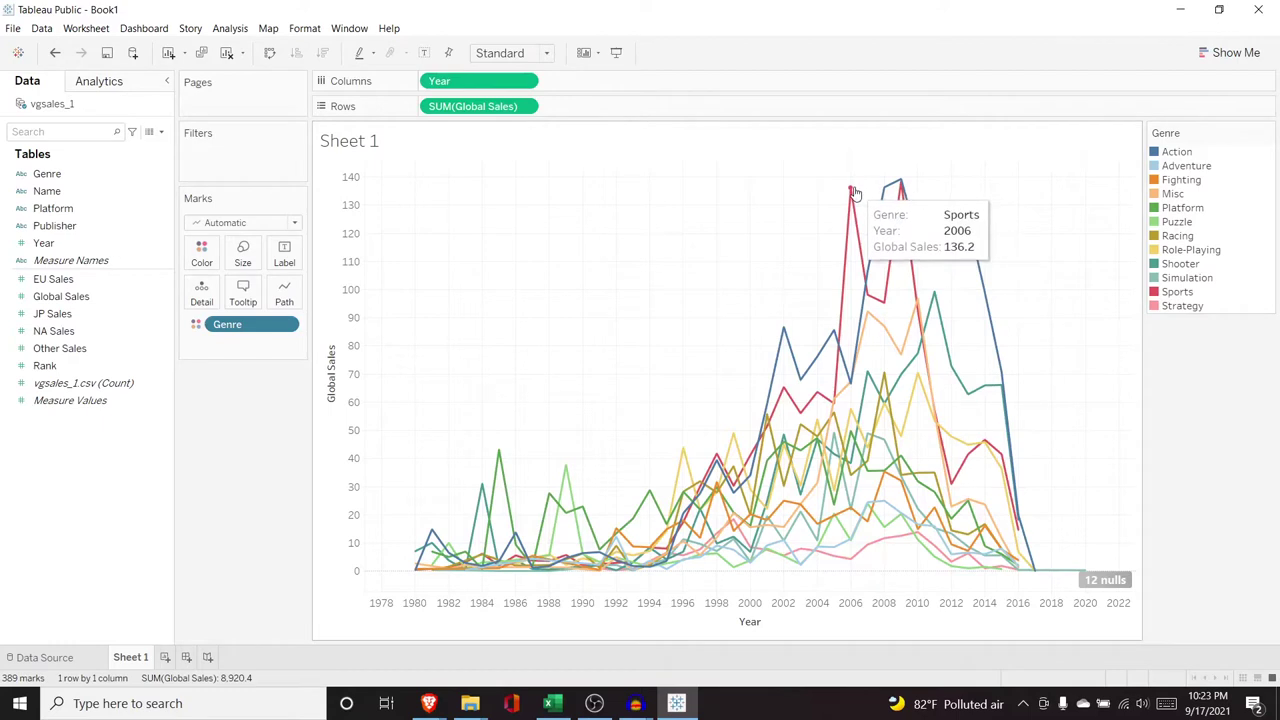
mouse_move(850, 200)
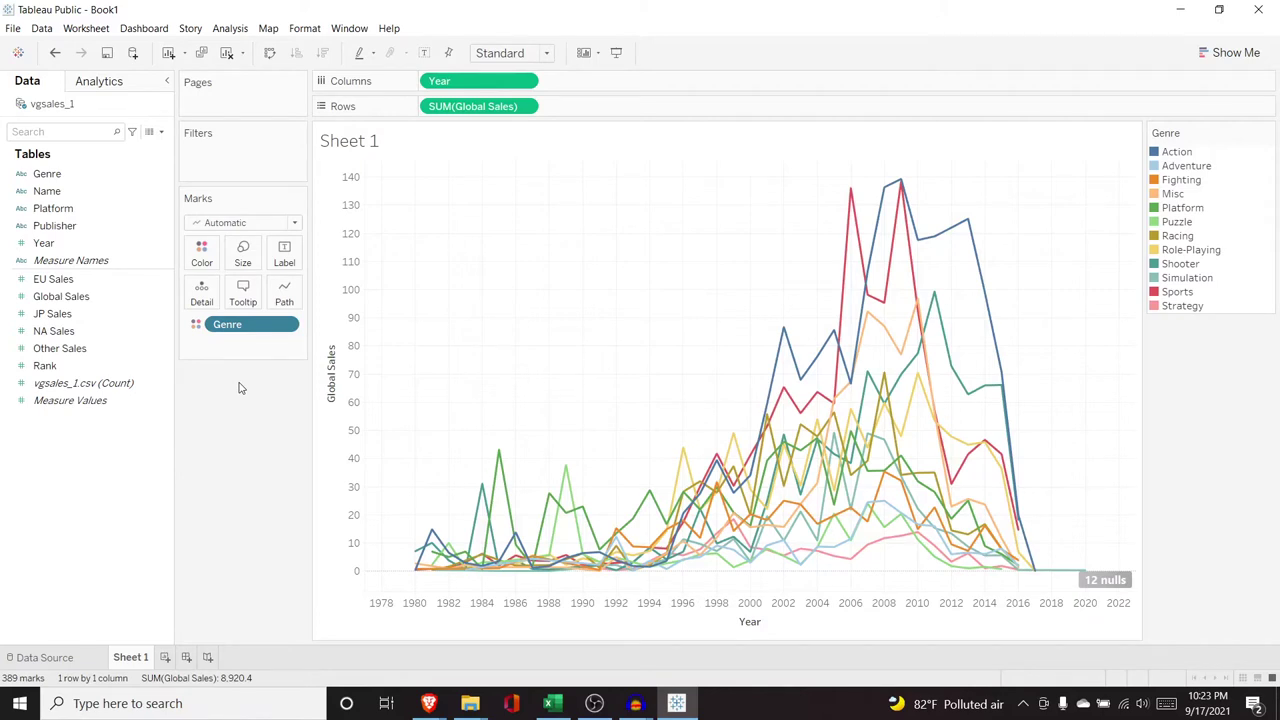
left_click_drag(74, 174, 246, 344)
left_click(197, 342)
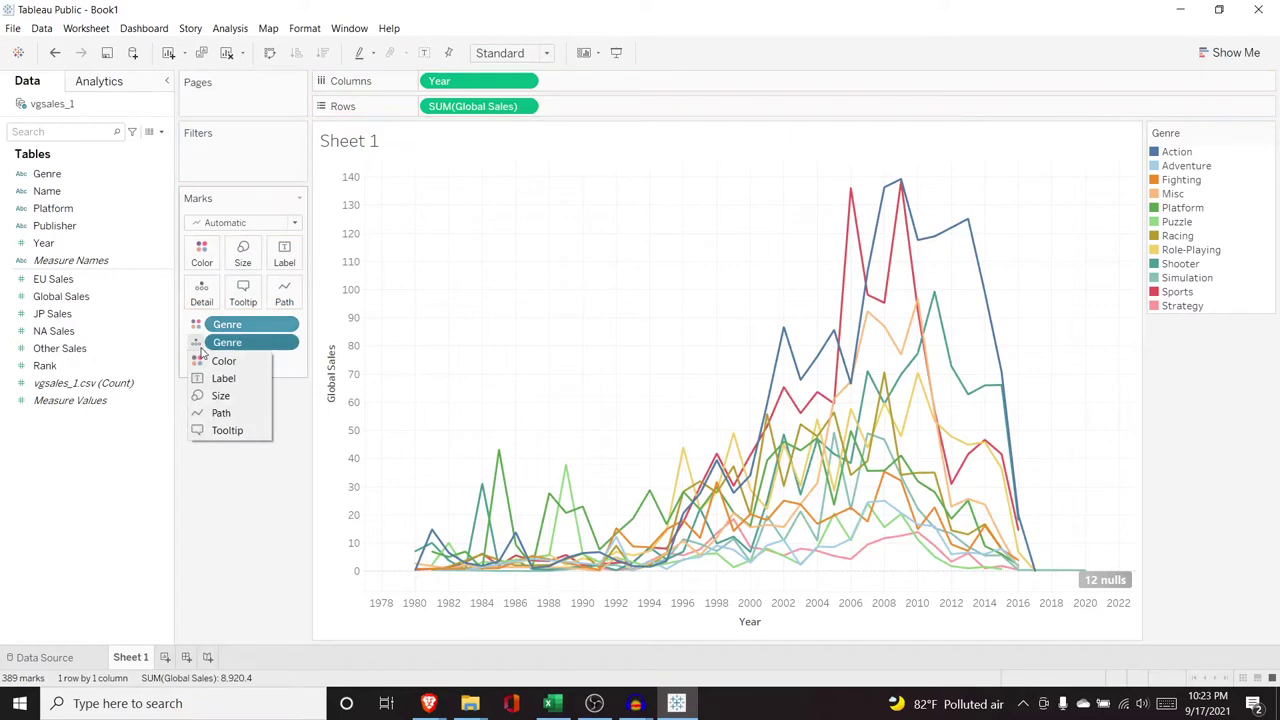
left_click(223, 378)
left_click(284, 252)
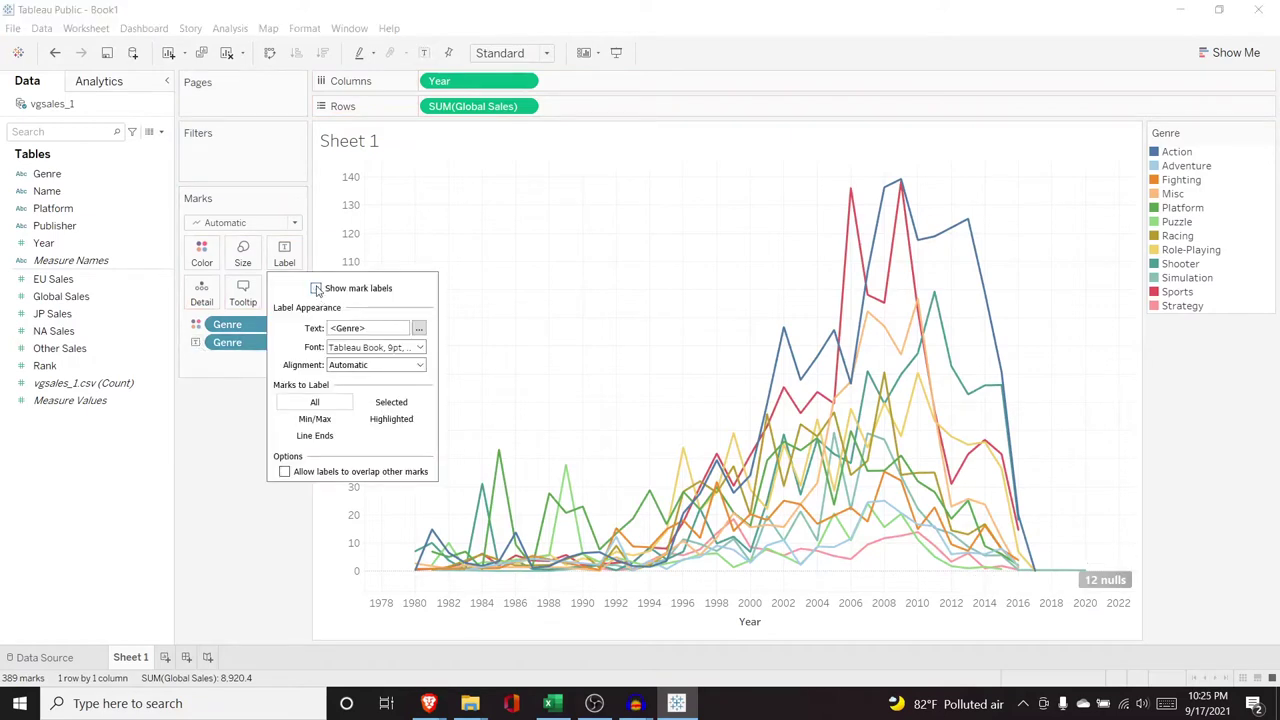
left_click(316, 288)
left_click(316, 288)
left_click(316, 288)
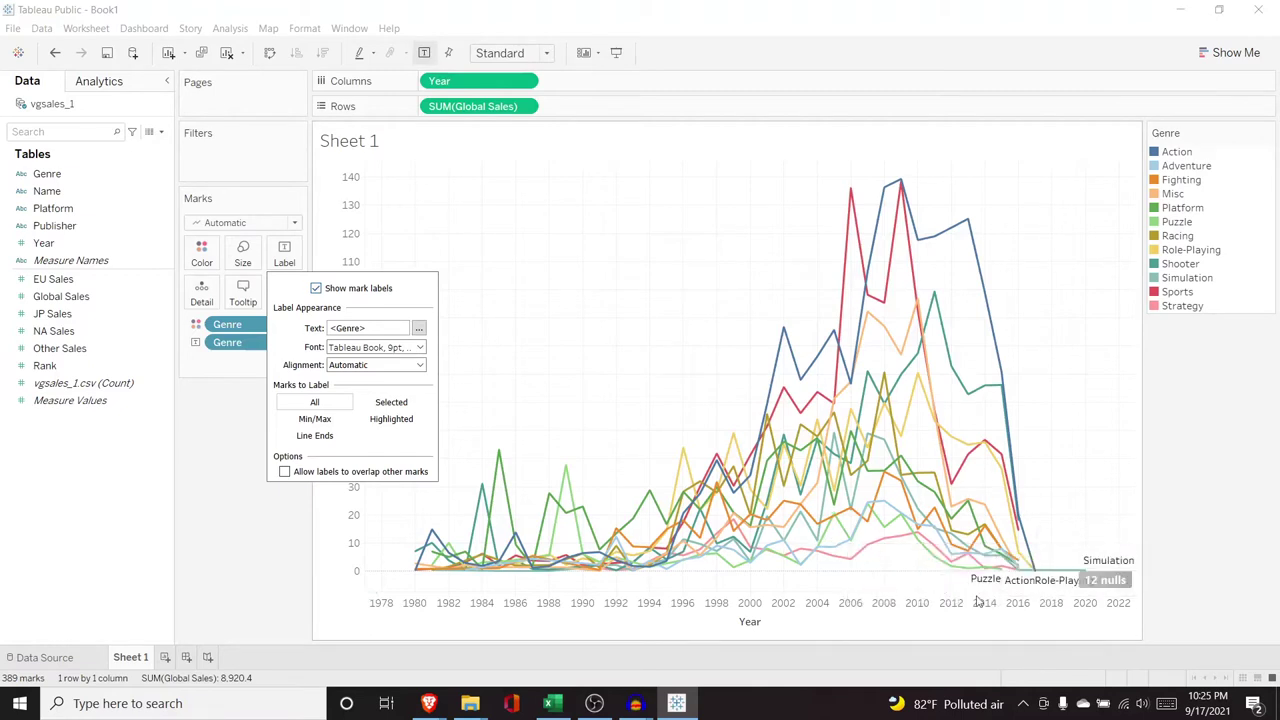
Set the font color of the mark labels to black
left_click(366, 348)
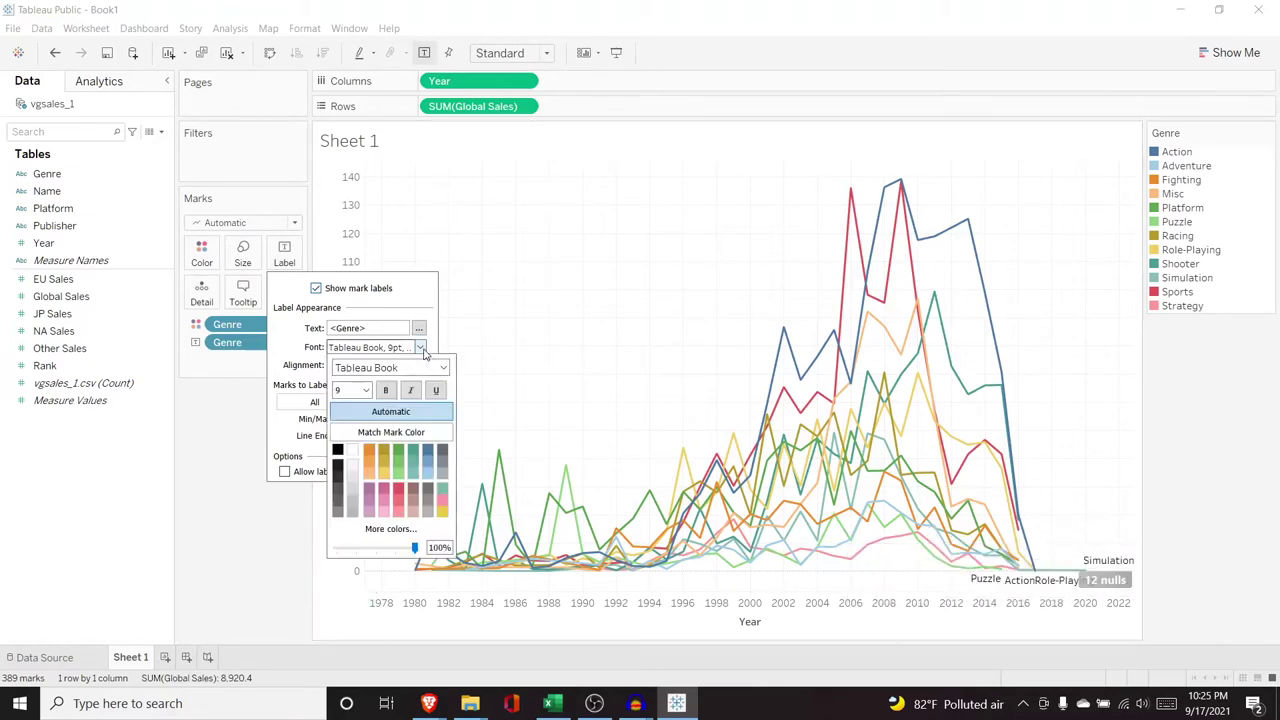
left_click(368, 453)
left_click(338, 450)
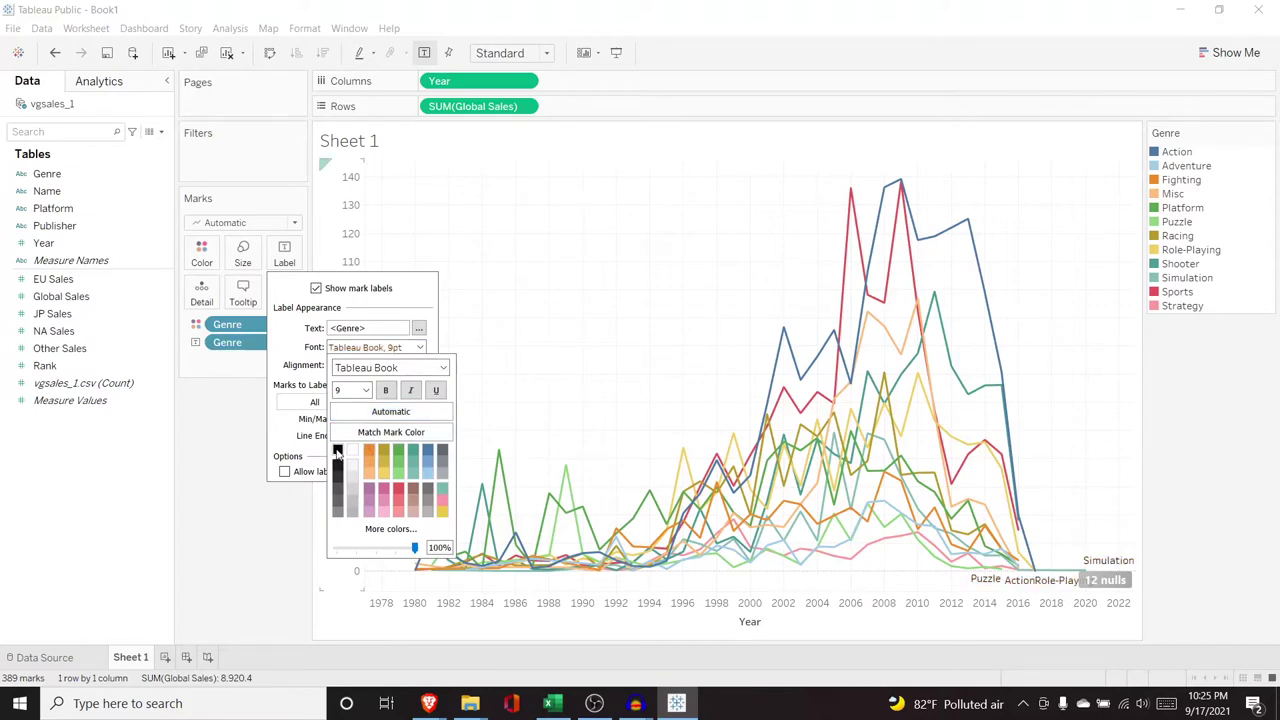
left_click(290, 358)
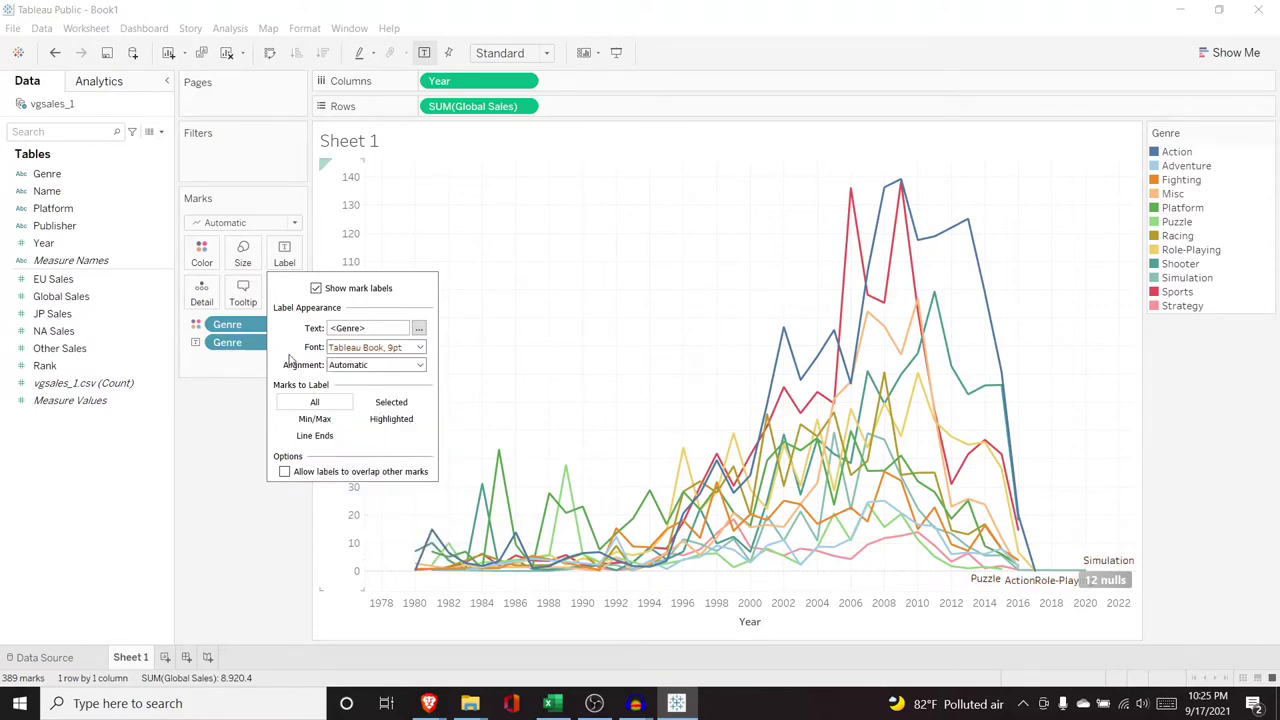
Try labeling only the Min/Max marks and a selected group of marks, and restore labels for all marks
left_click(315, 420)
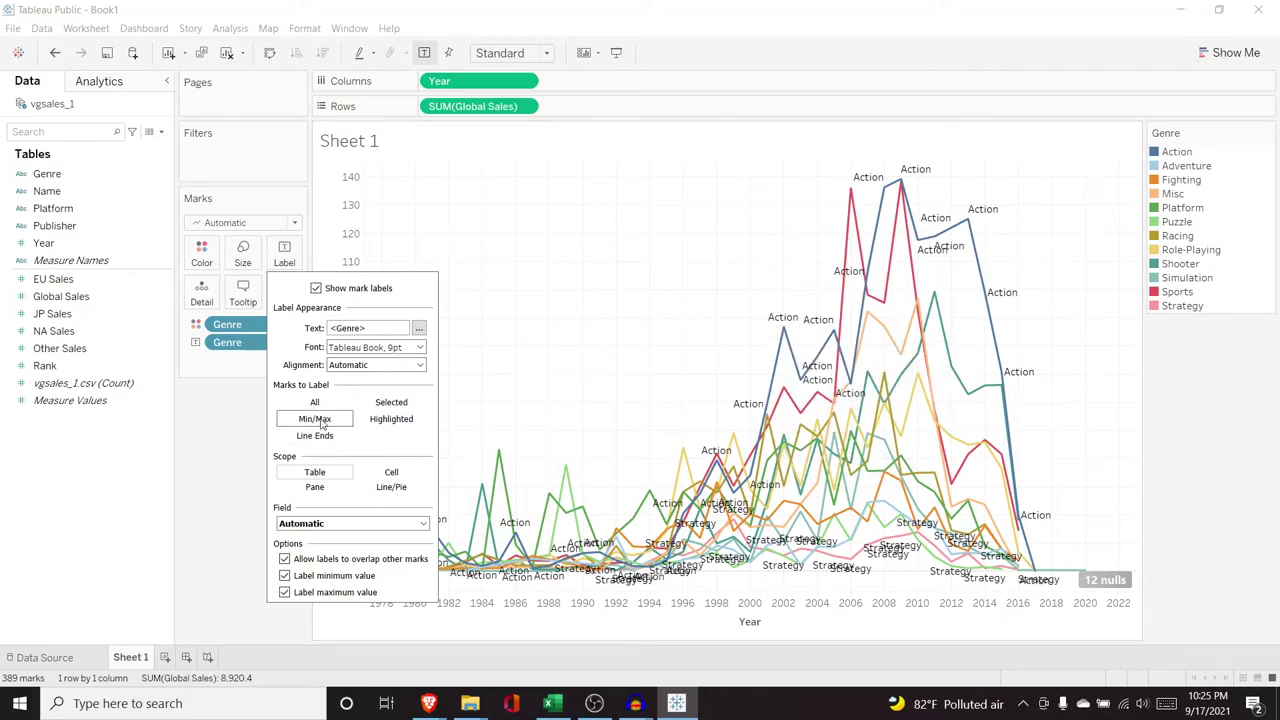
left_click(393, 404)
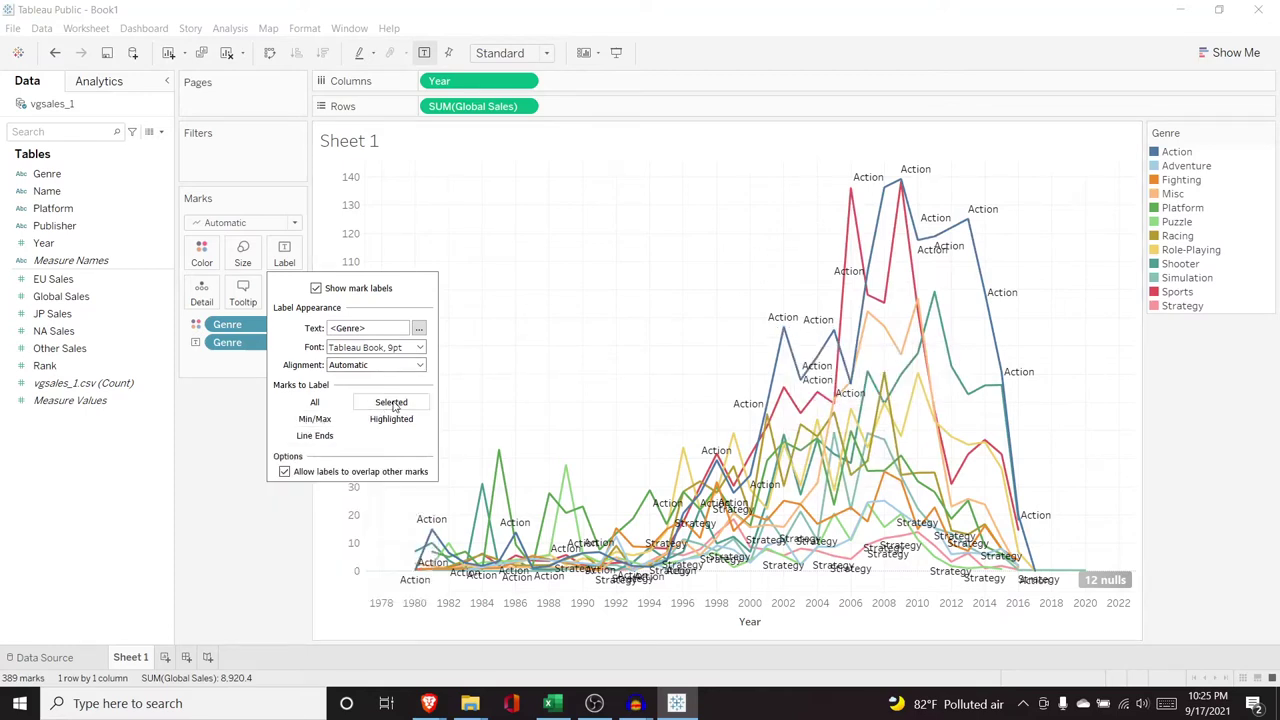
left_click_drag(703, 190, 1072, 412)
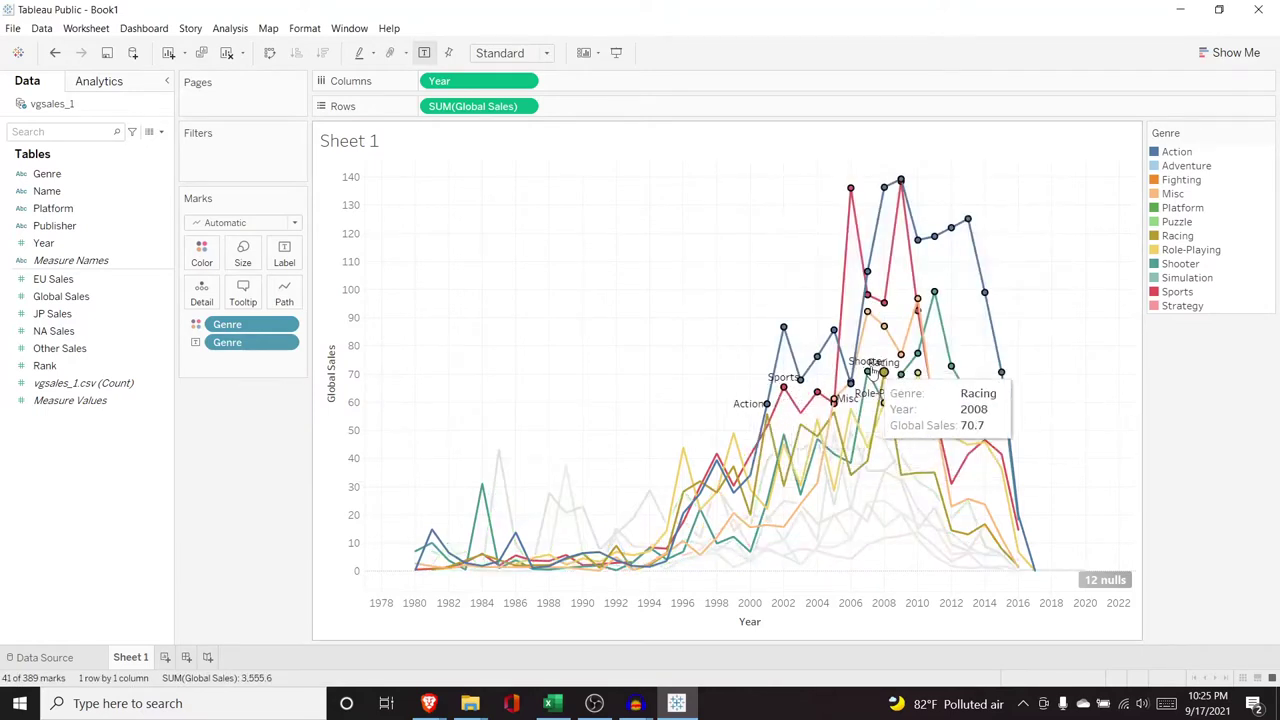
left_click(284, 254)
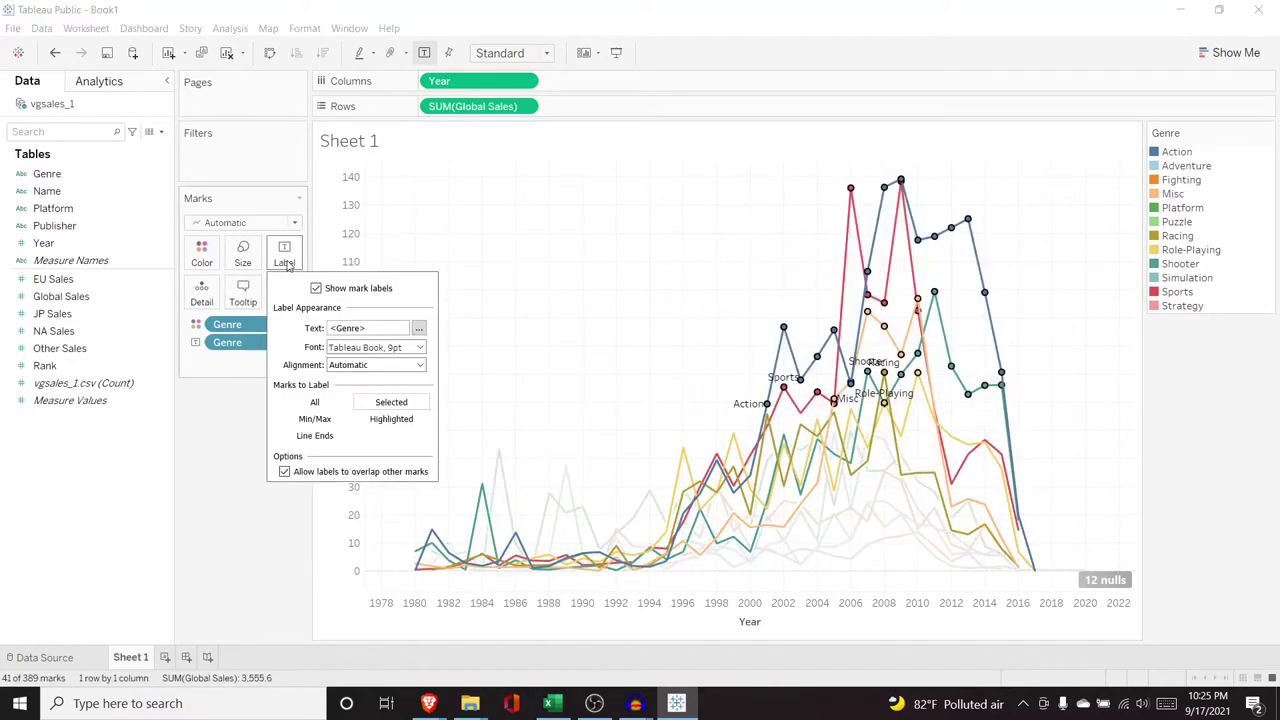
left_click(330, 406)
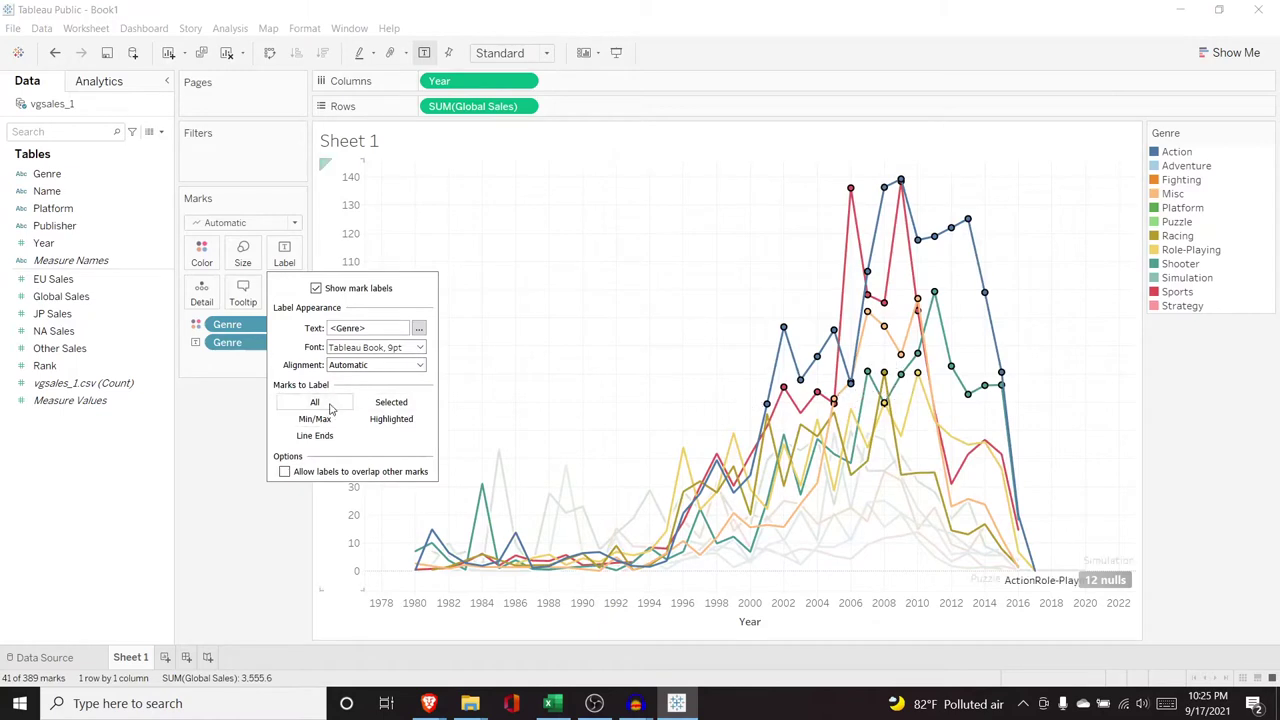
left_click(314, 435)
left_click(242, 403)
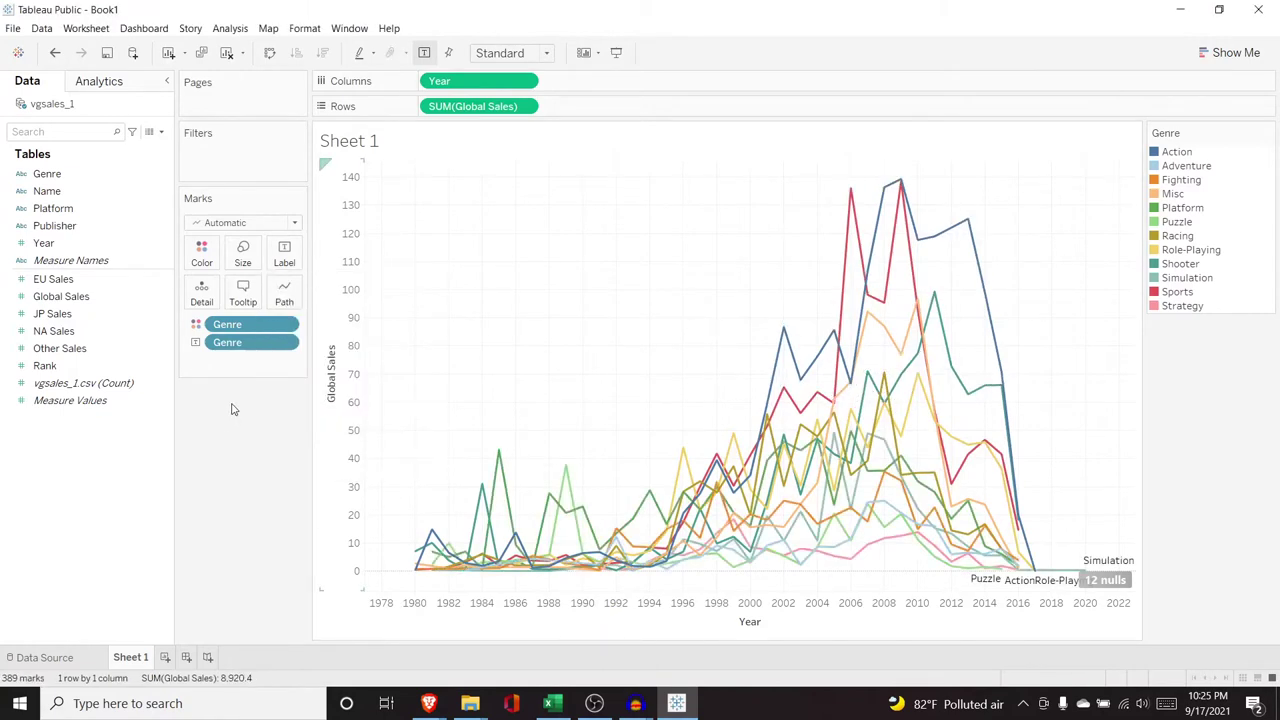
Try labeling the line ends with Genre, toggling the start-of-line and end-of-line labels off and on again
left_click(284, 254)
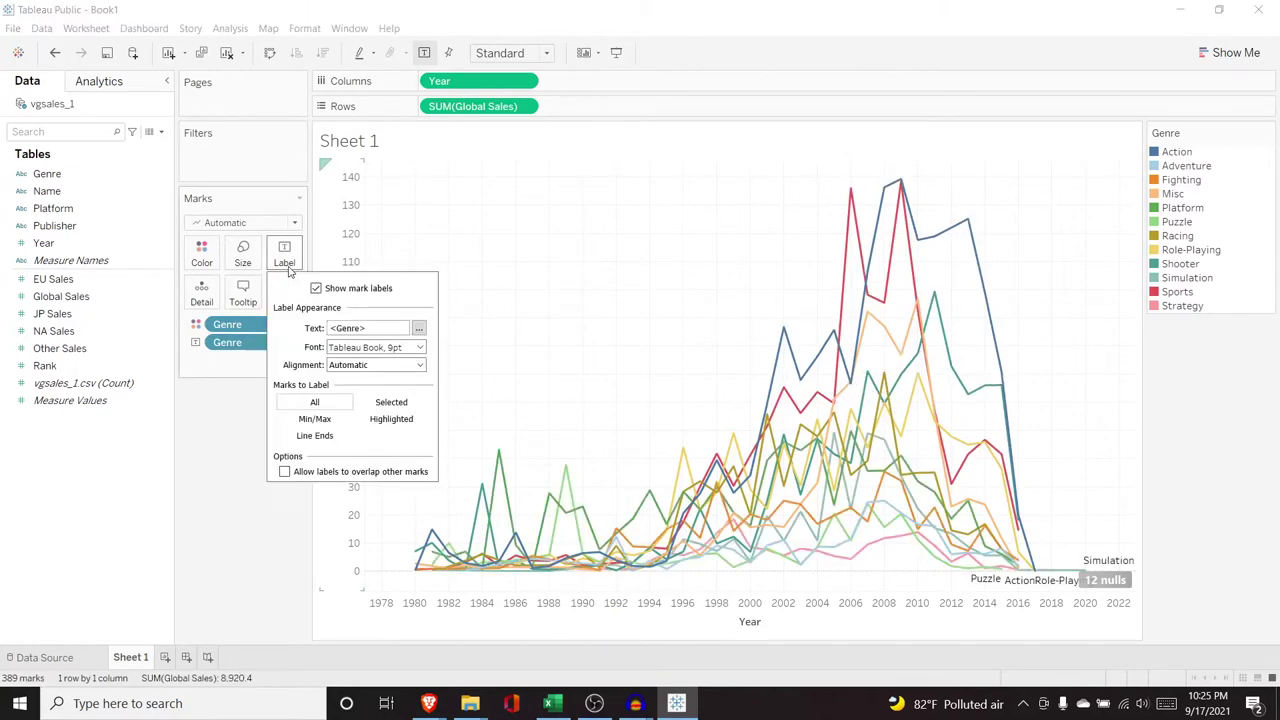
left_click(323, 439)
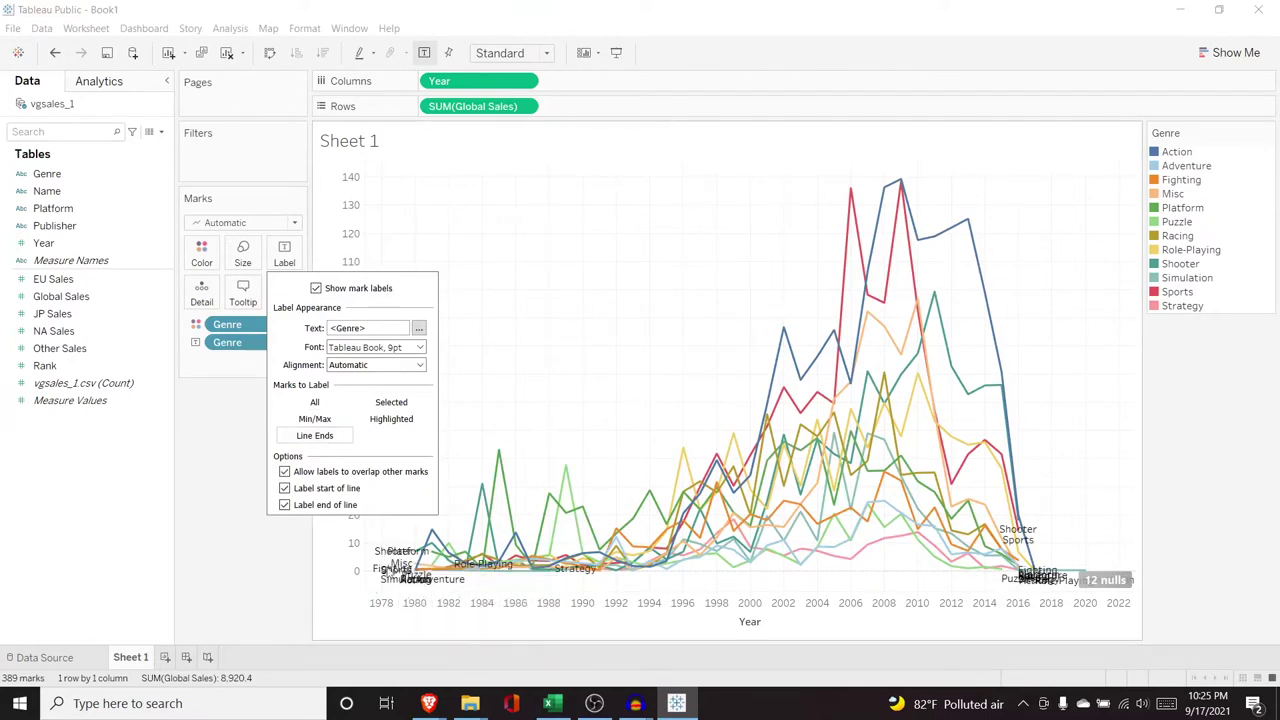
left_click(284, 488)
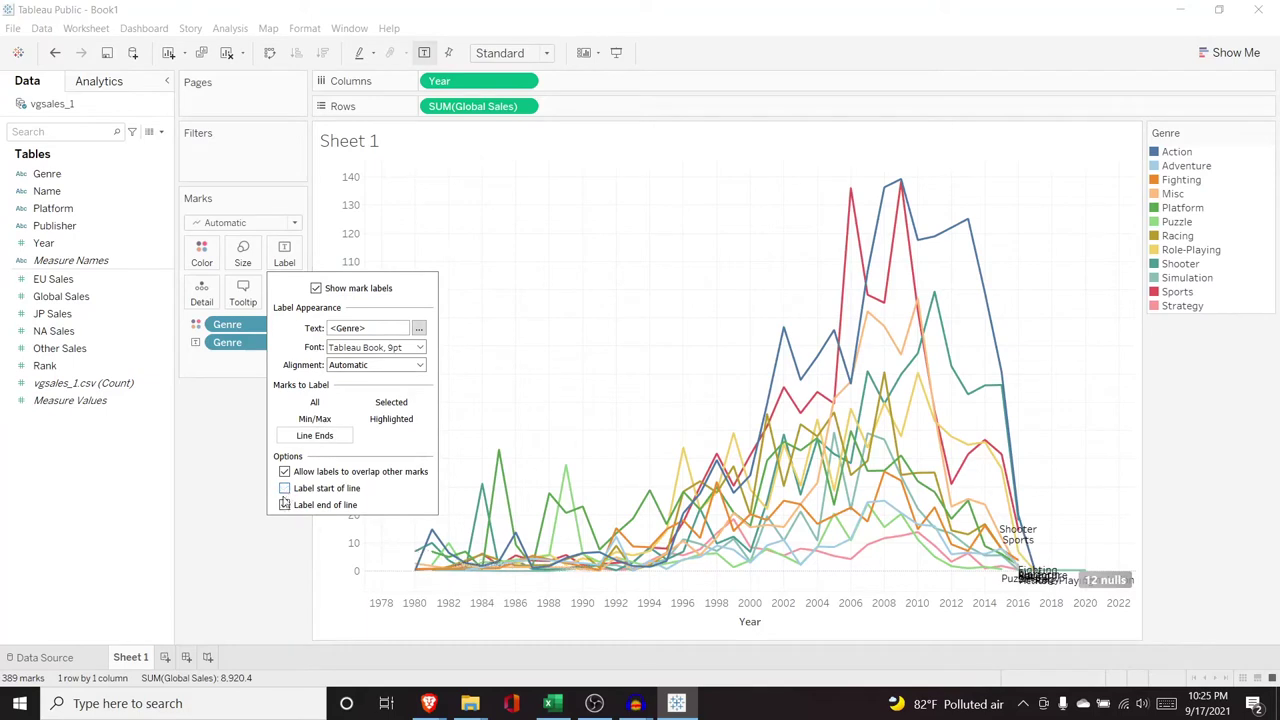
left_click(284, 488)
left_click(284, 505)
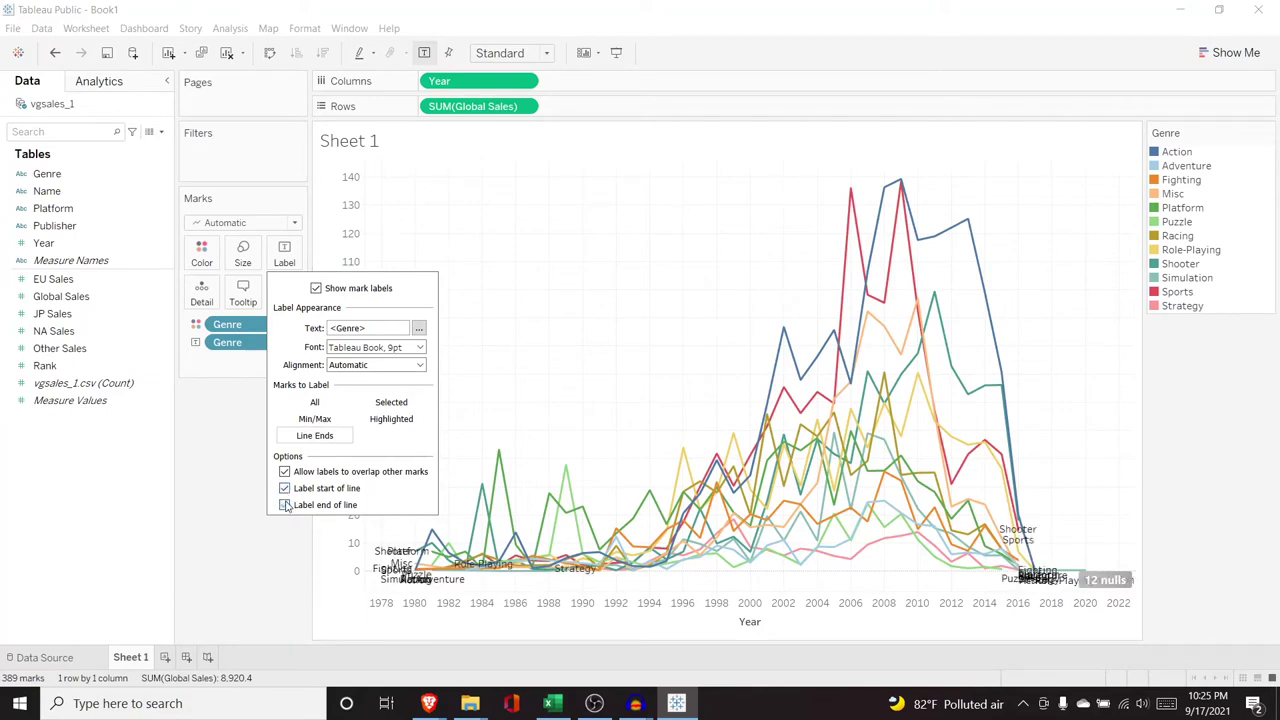
left_click(285, 505)
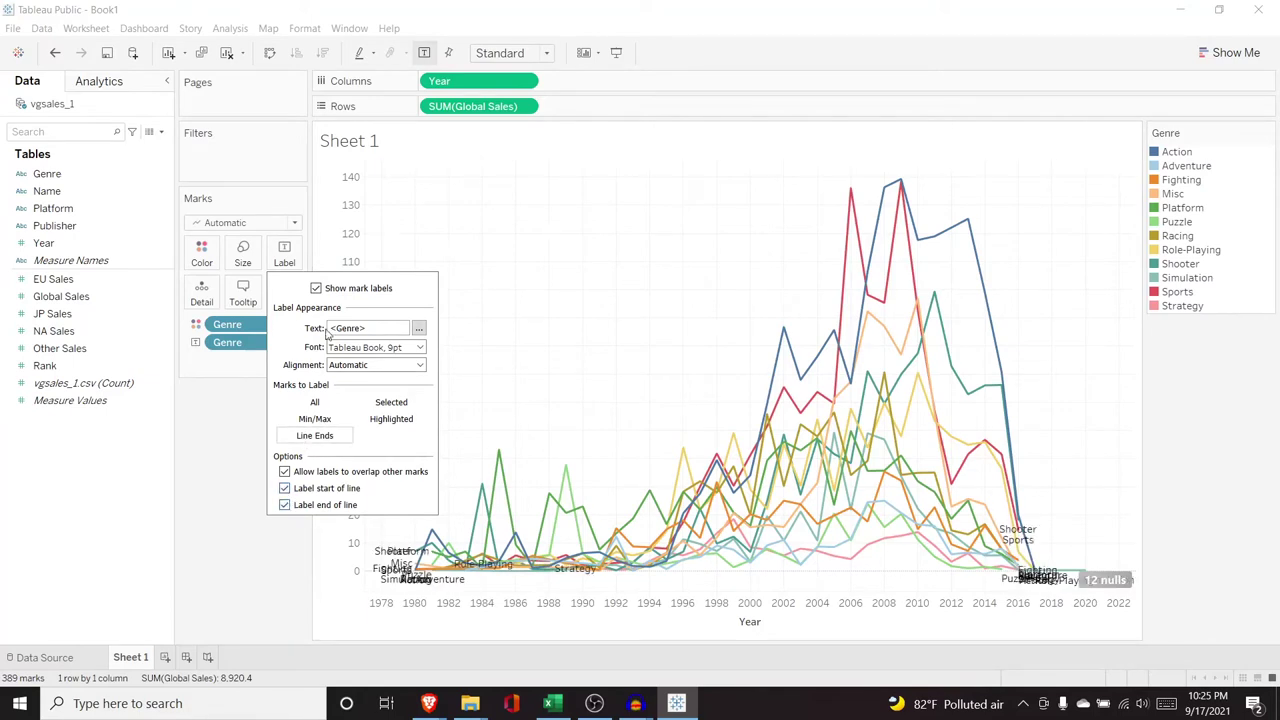
left_click(247, 365)
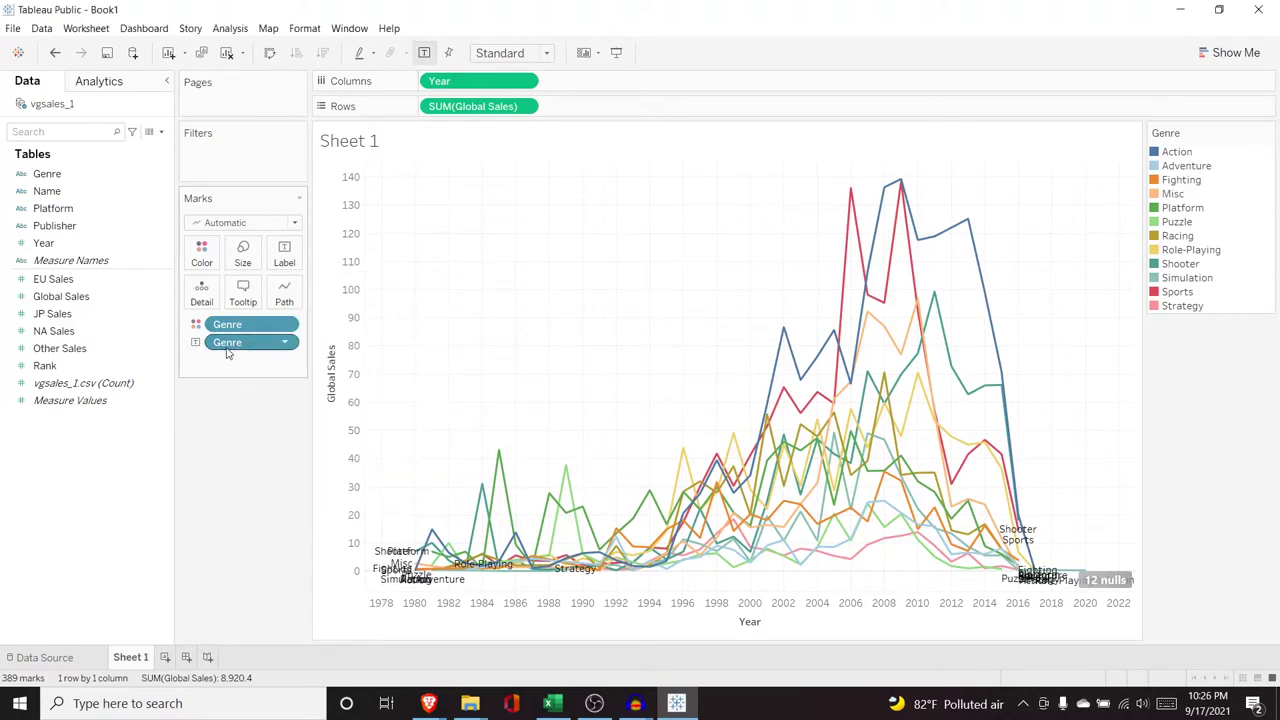
Replace the Genre label on the Marks card with Global Sales as the label
left_click_drag(238, 346, 112, 208)
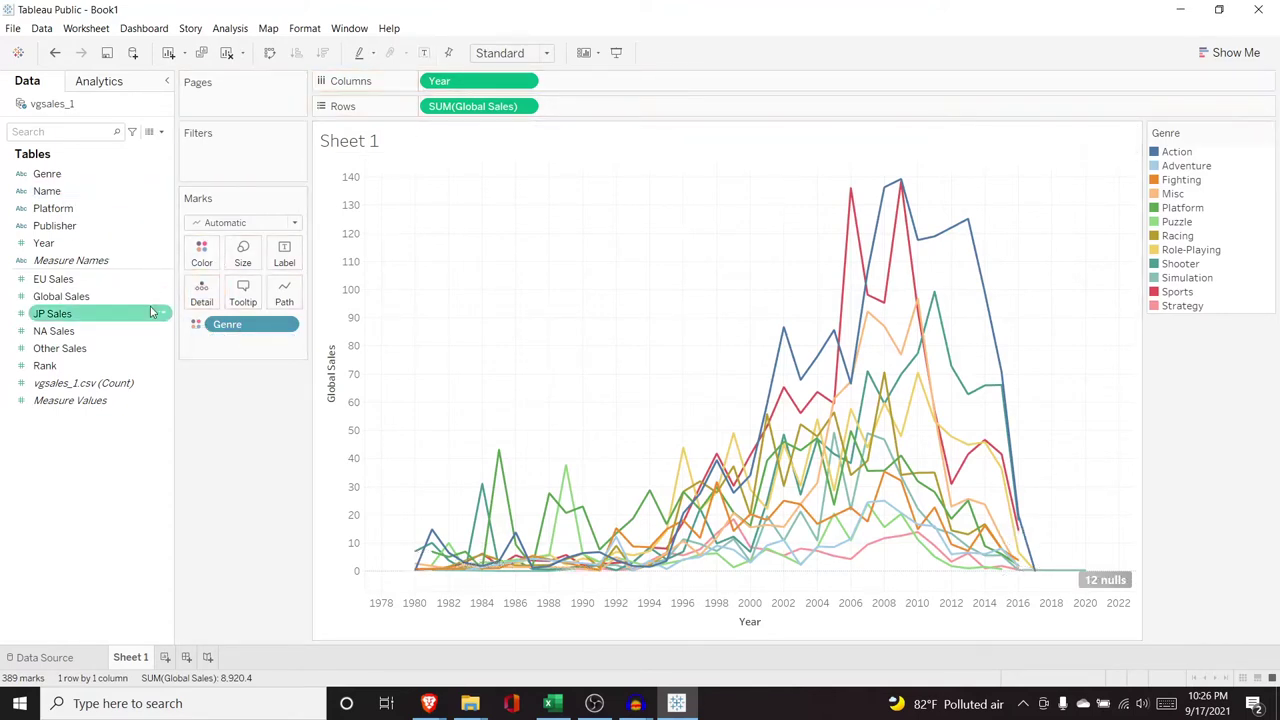
left_click_drag(100, 298, 264, 360)
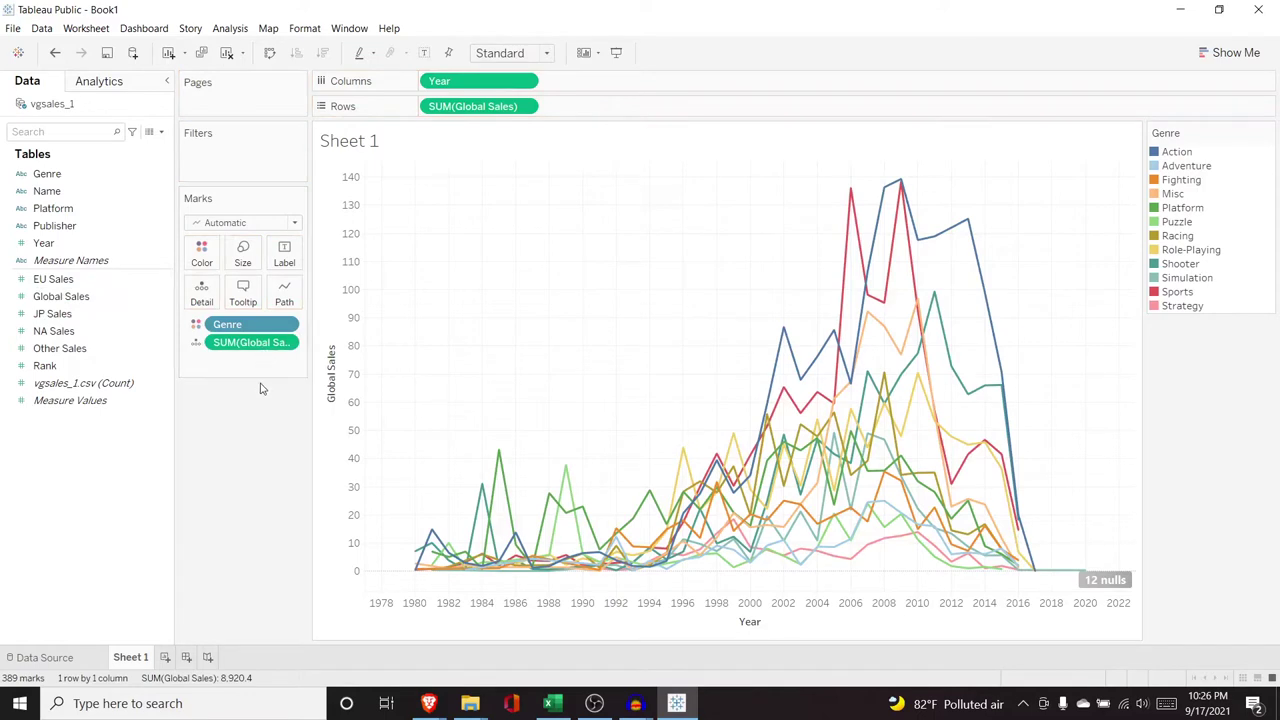
left_click(196, 342)
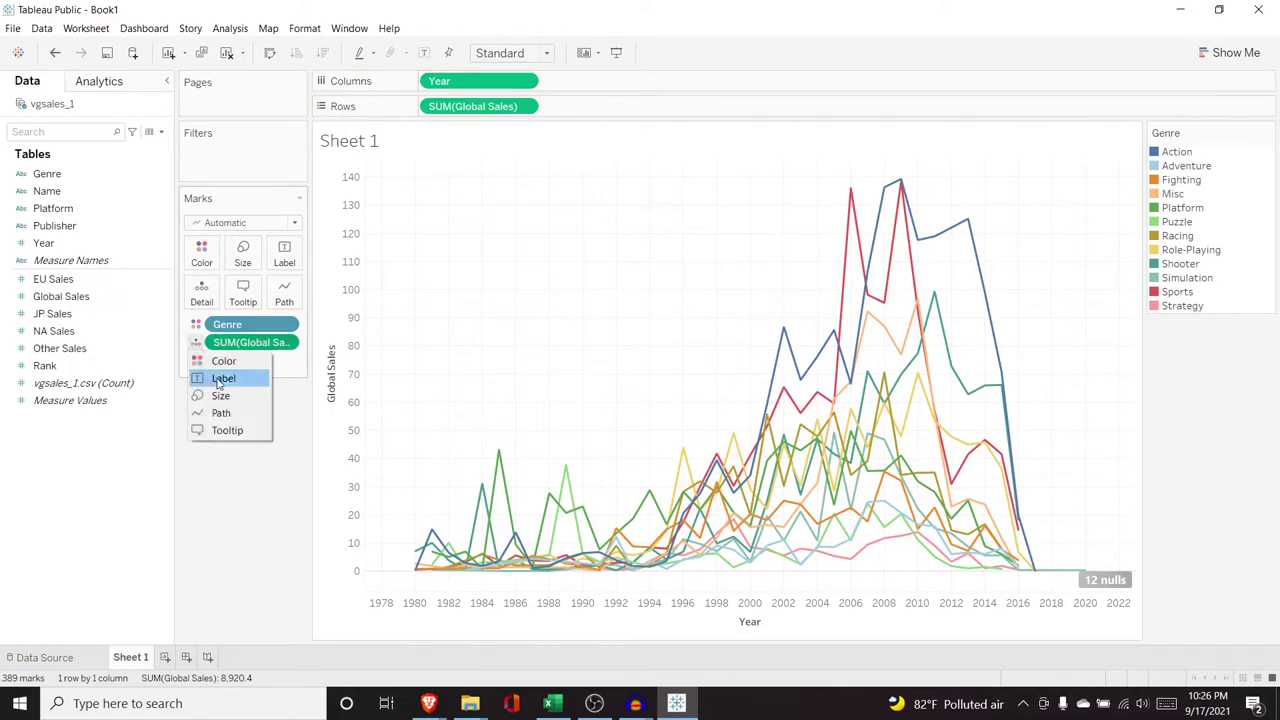
left_click(220, 379)
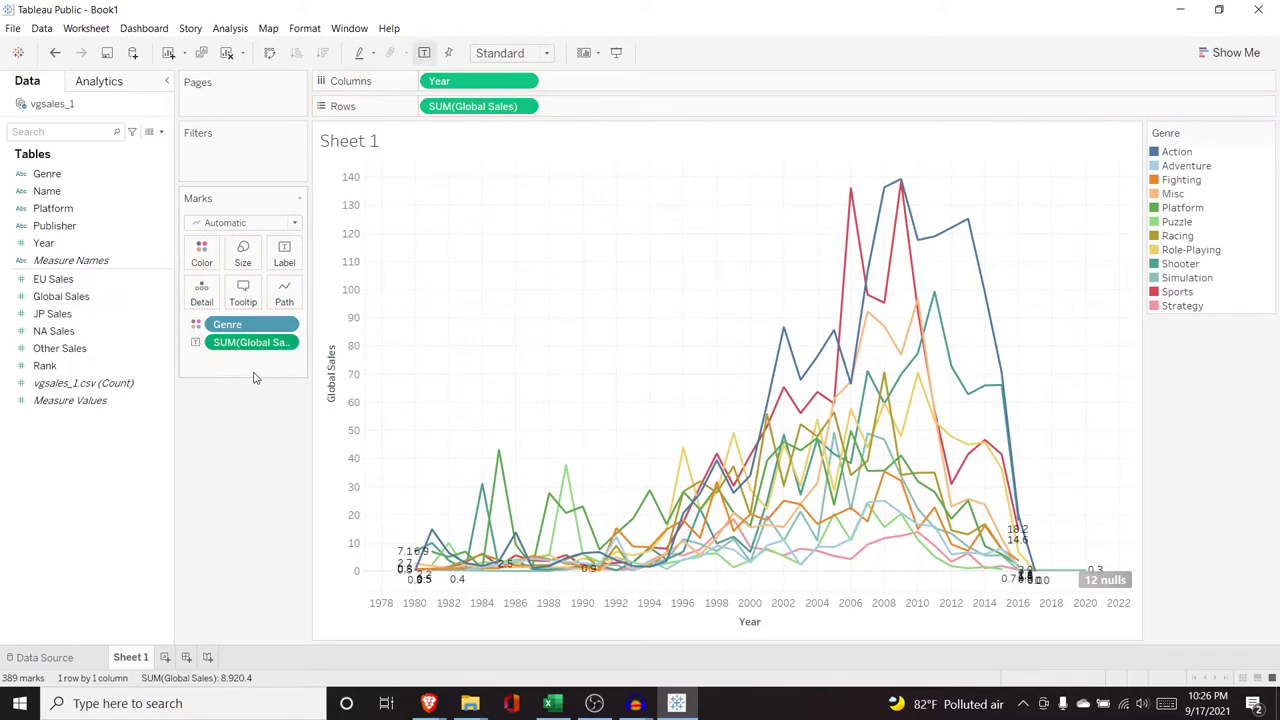
Limit the Global Sales labels to Min/Max marks with the scope set to Line/Pie
left_click(285, 258)
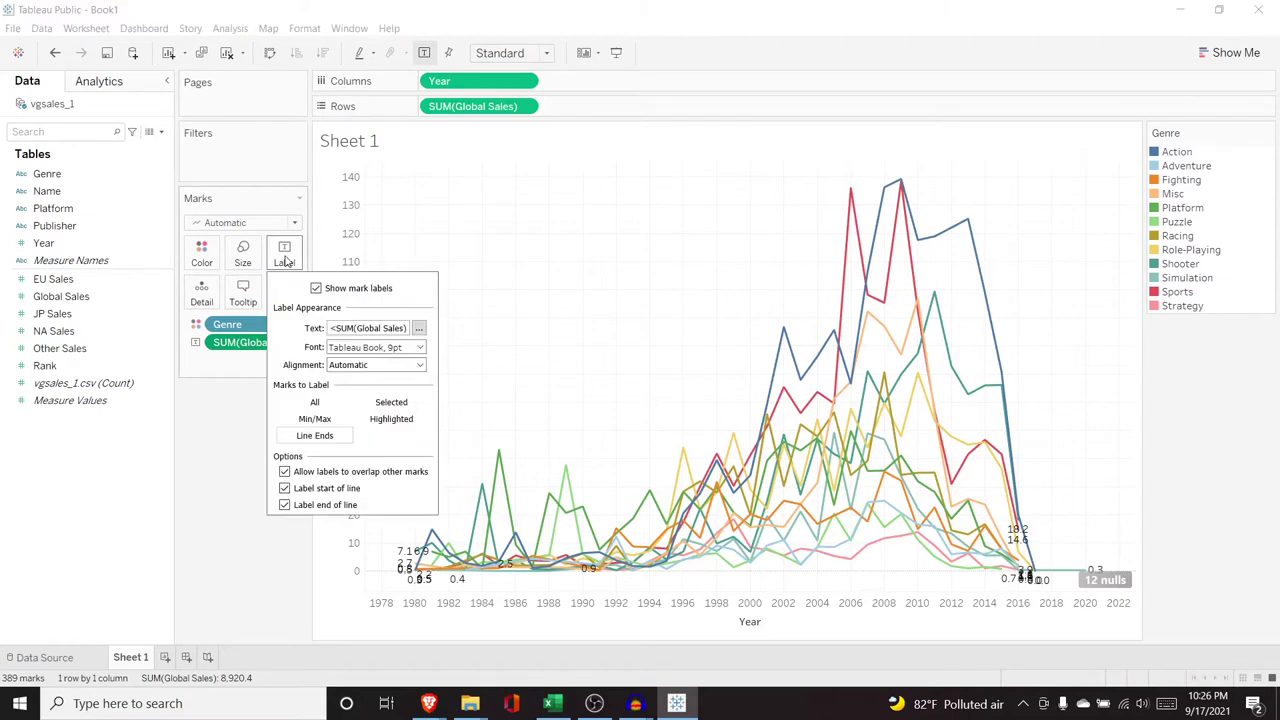
left_click(327, 421)
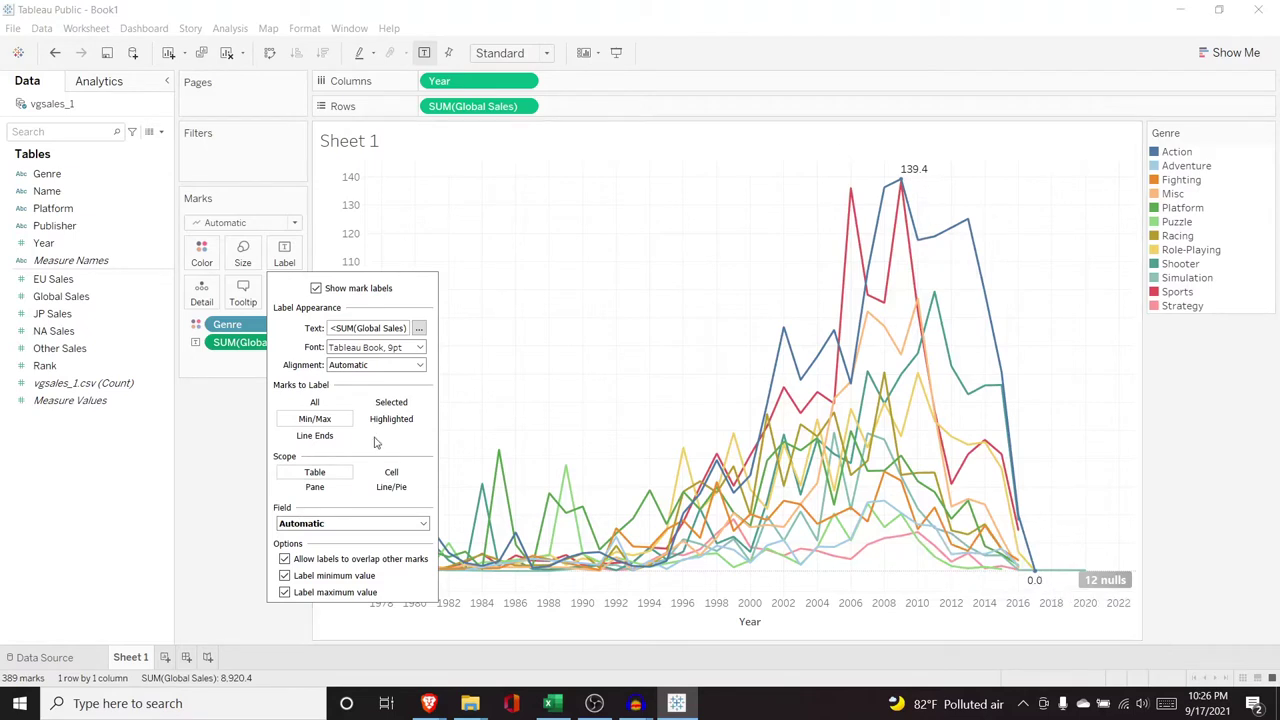
left_click(390, 488)
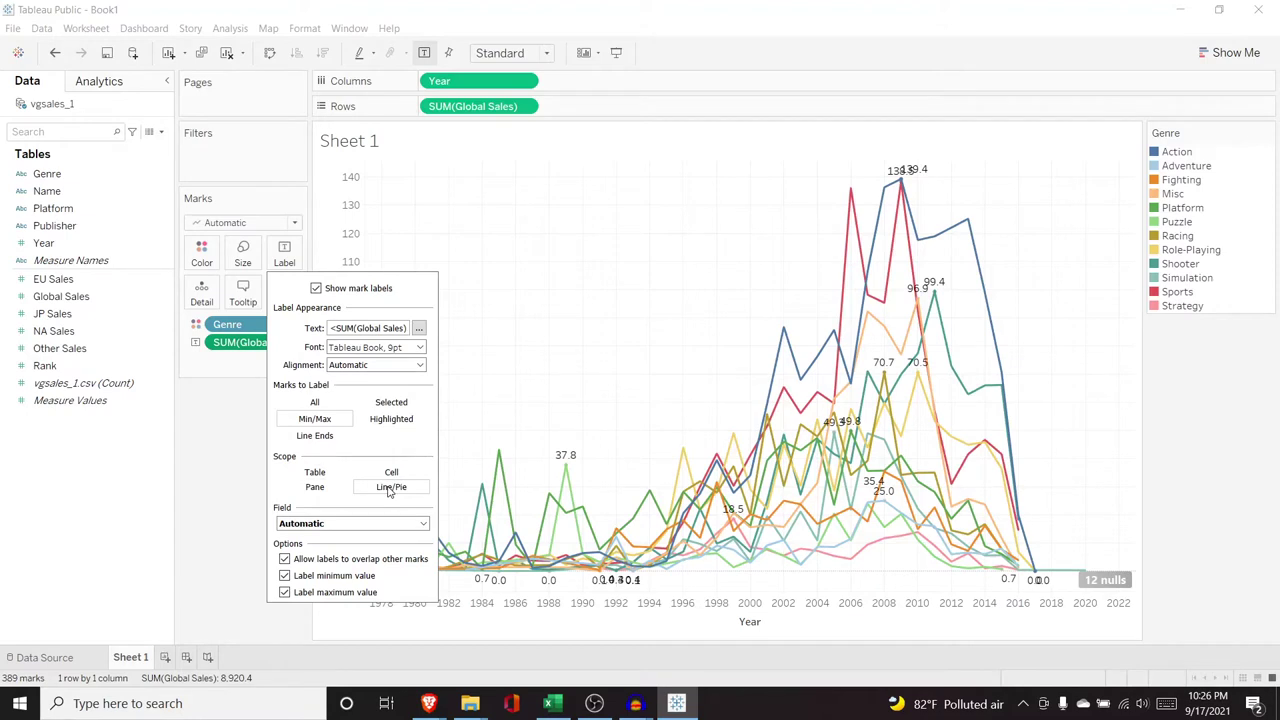
left_click(230, 467)
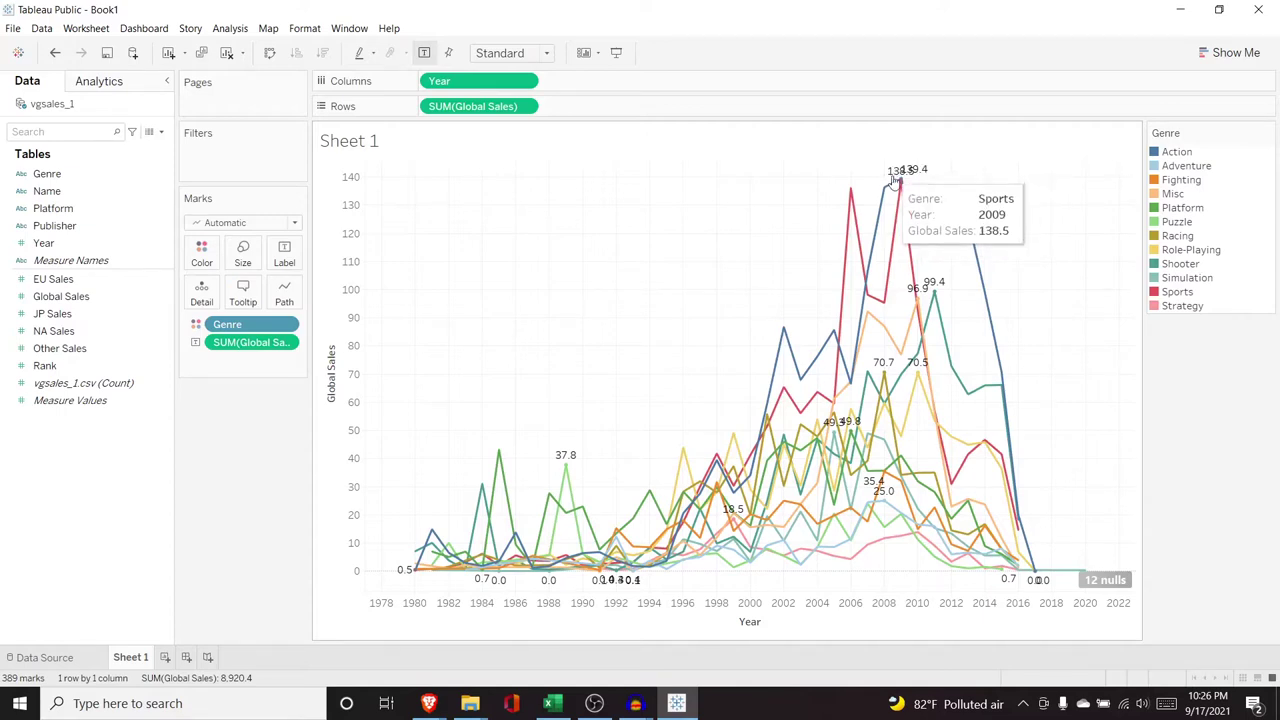
Turn off labeling of the minimum value and keep only the maximum value labeled on each line
left_click(284, 254)
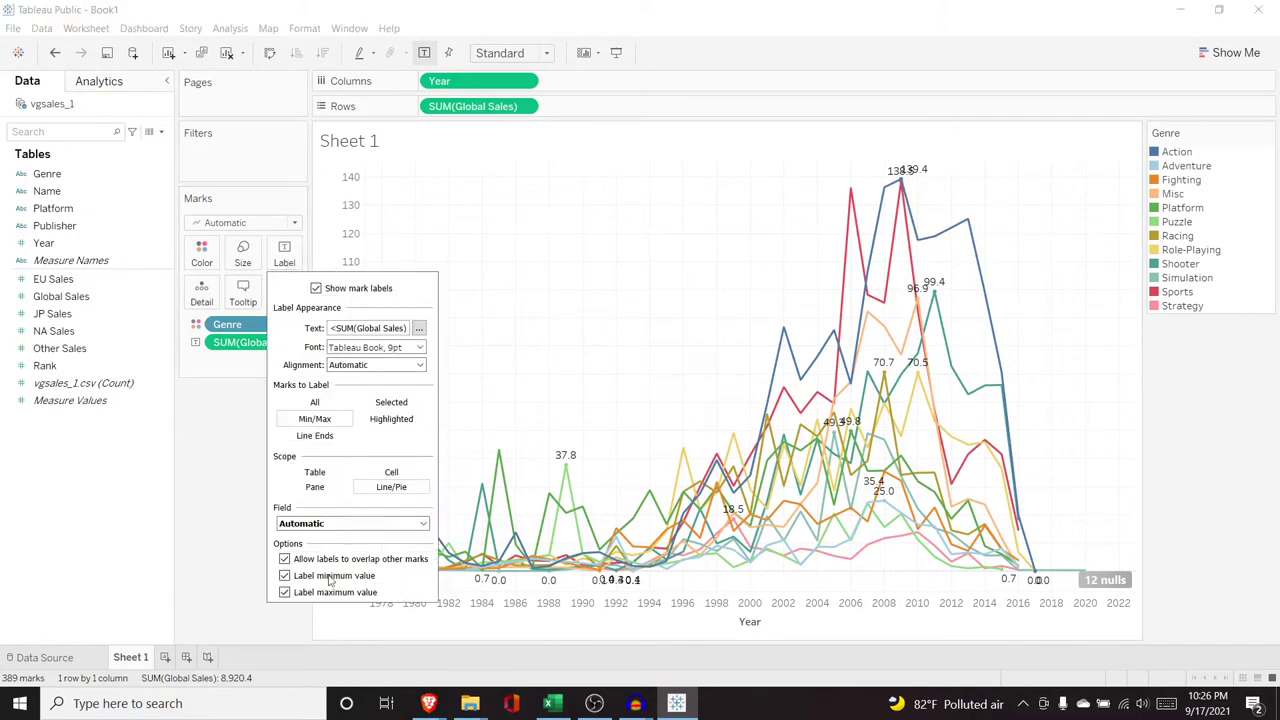
left_click(284, 592)
left_click(284, 576)
left_click(284, 592)
left_click(284, 576)
left_click(284, 592)
left_click(284, 576)
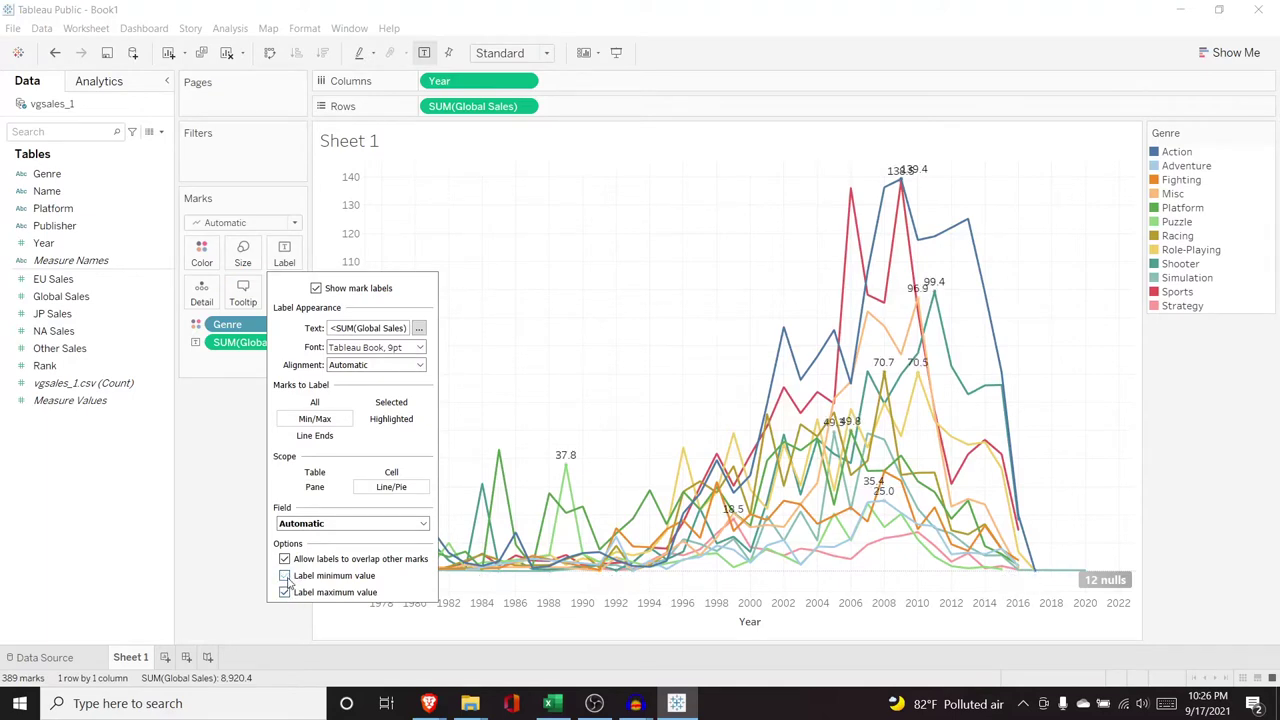
left_click(239, 464)
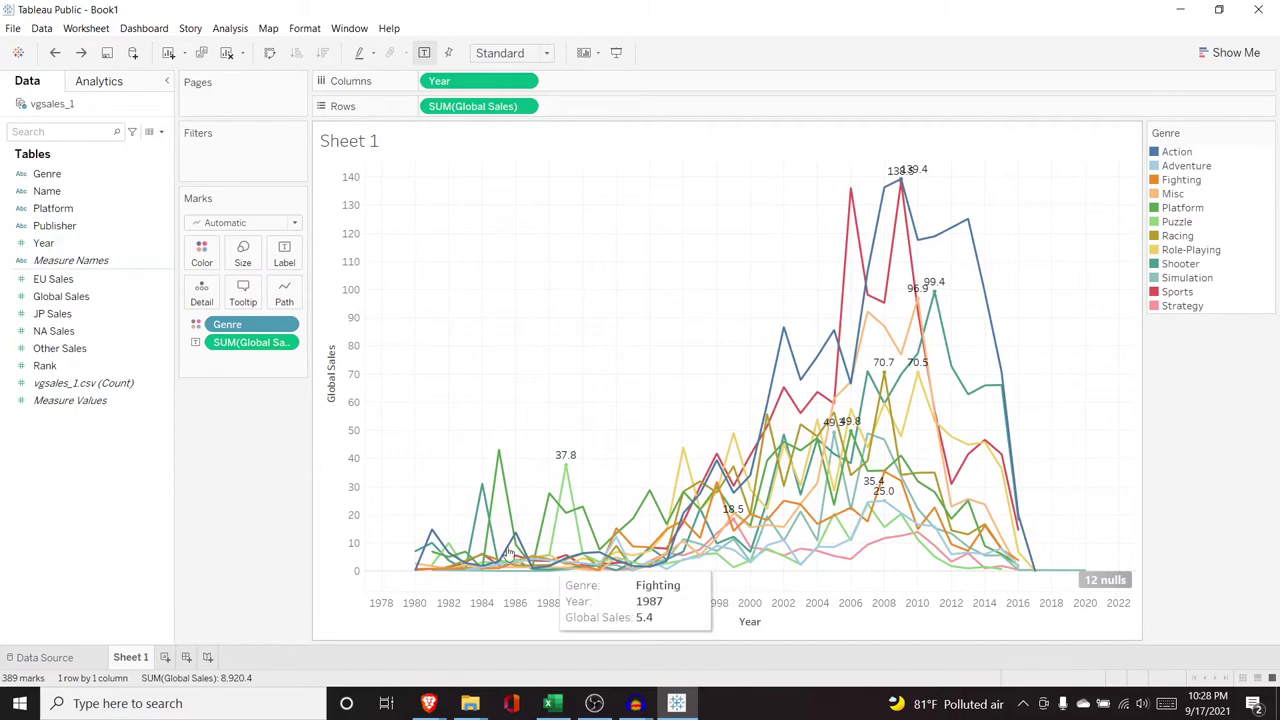
Try adding Year as a second label beside the Global Sales values, and remove Year from the Marks card
left_click(113, 246)
left_click_drag(113, 246, 205, 360)
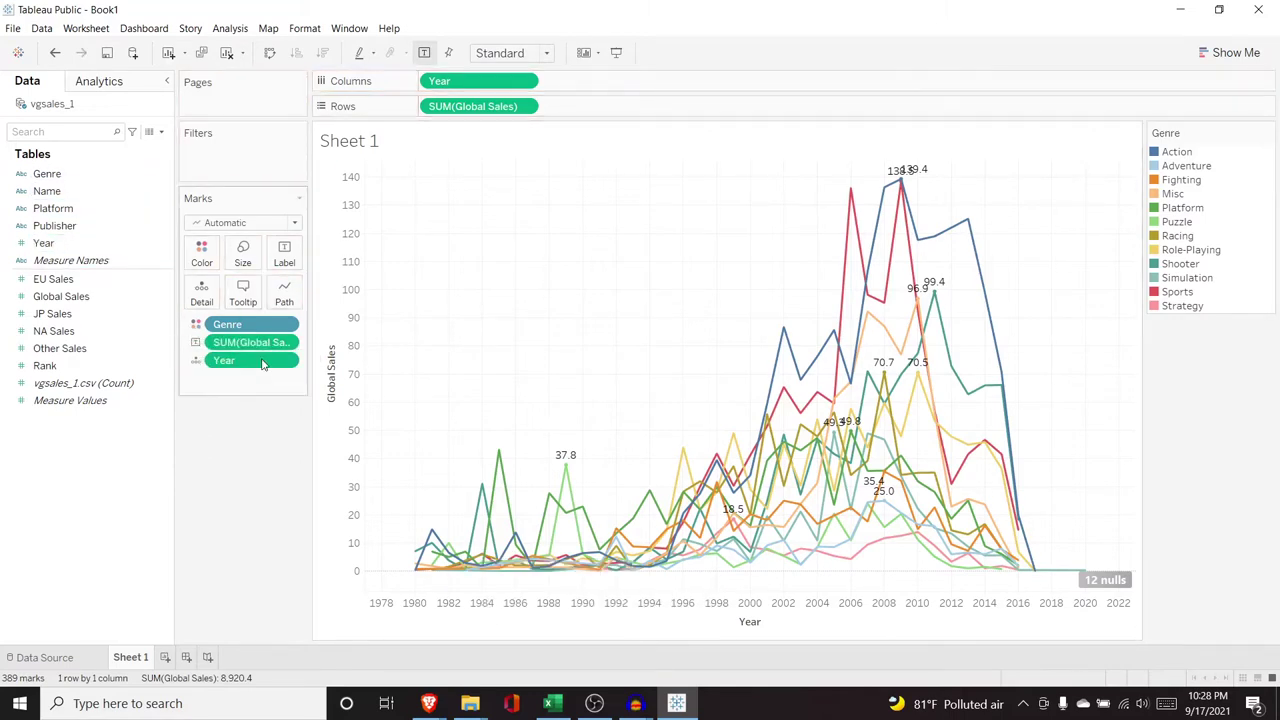
left_click(197, 362)
left_click(223, 396)
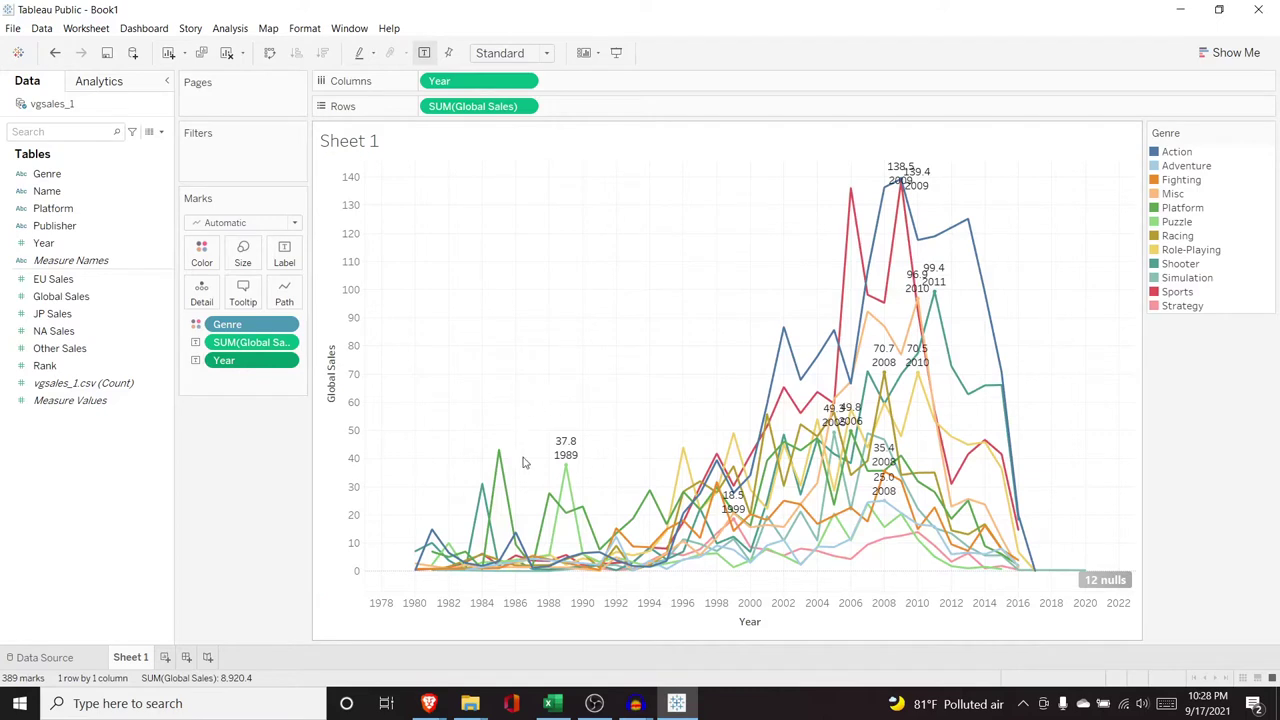
mouse_move(567, 477)
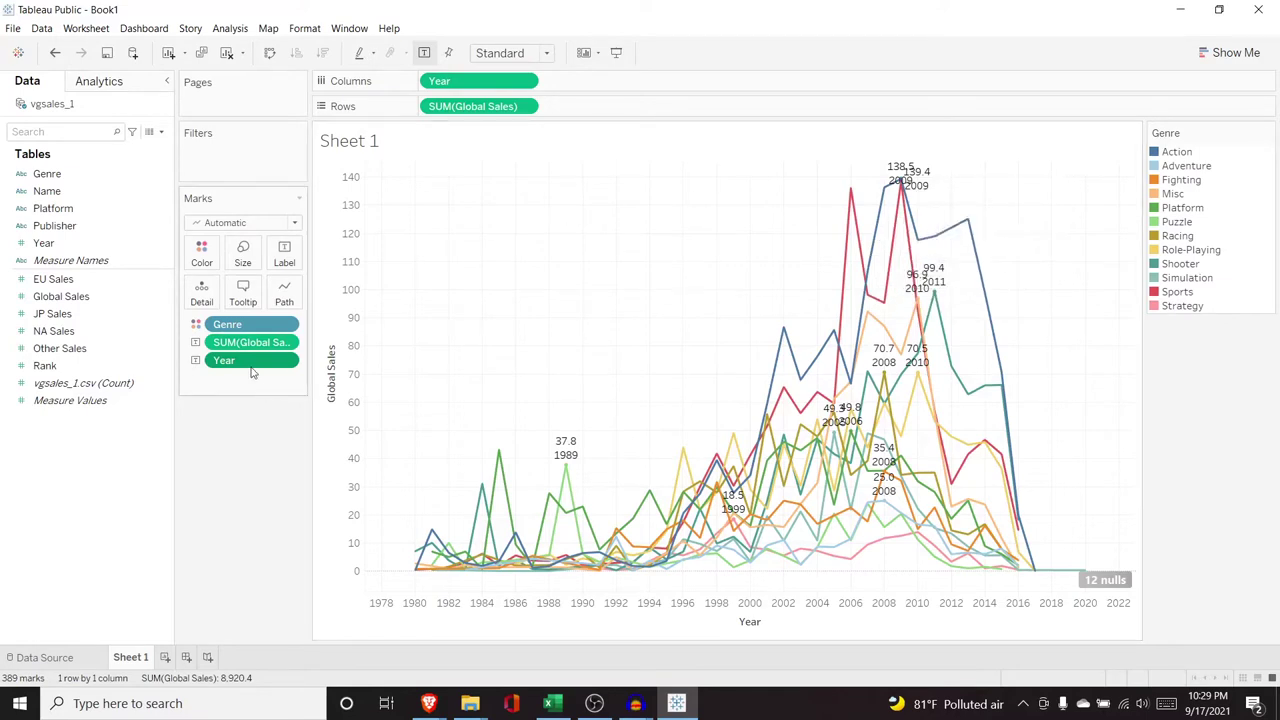
left_click_drag(245, 363, 113, 272)
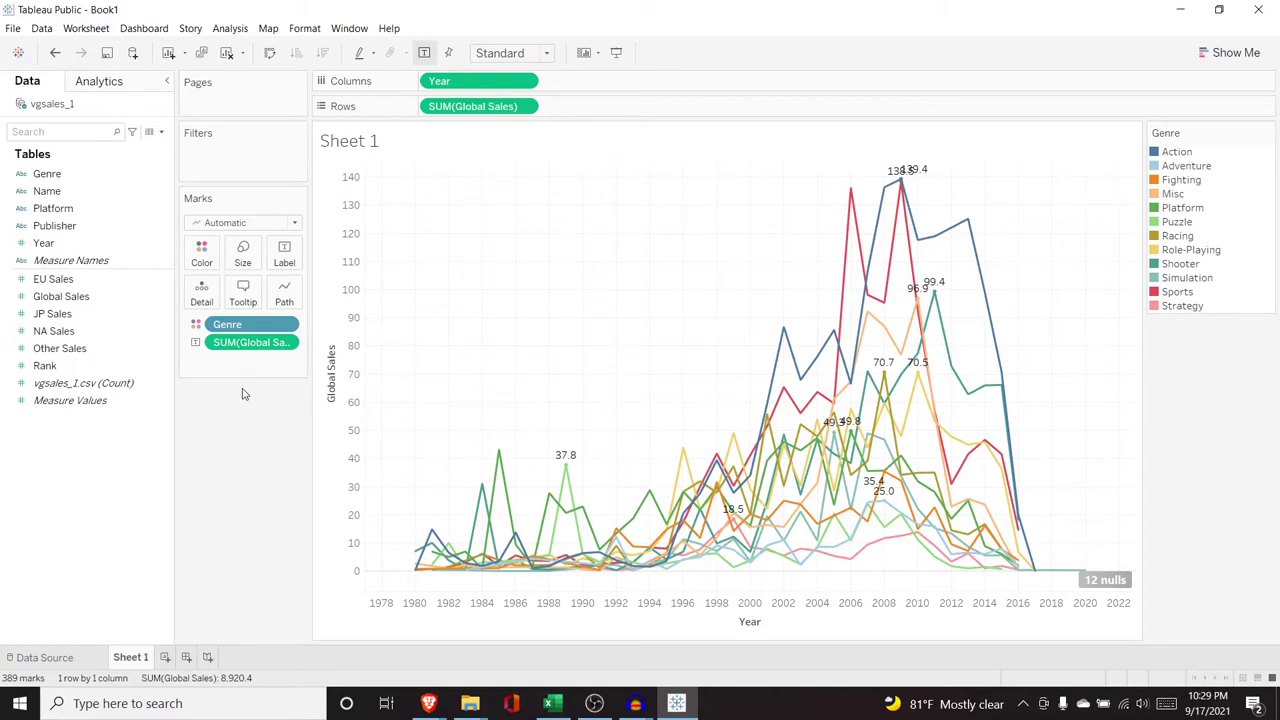
Add a Platform filter that includes all platforms and show its filter control beside the chart
left_click_drag(80, 208, 226, 152)
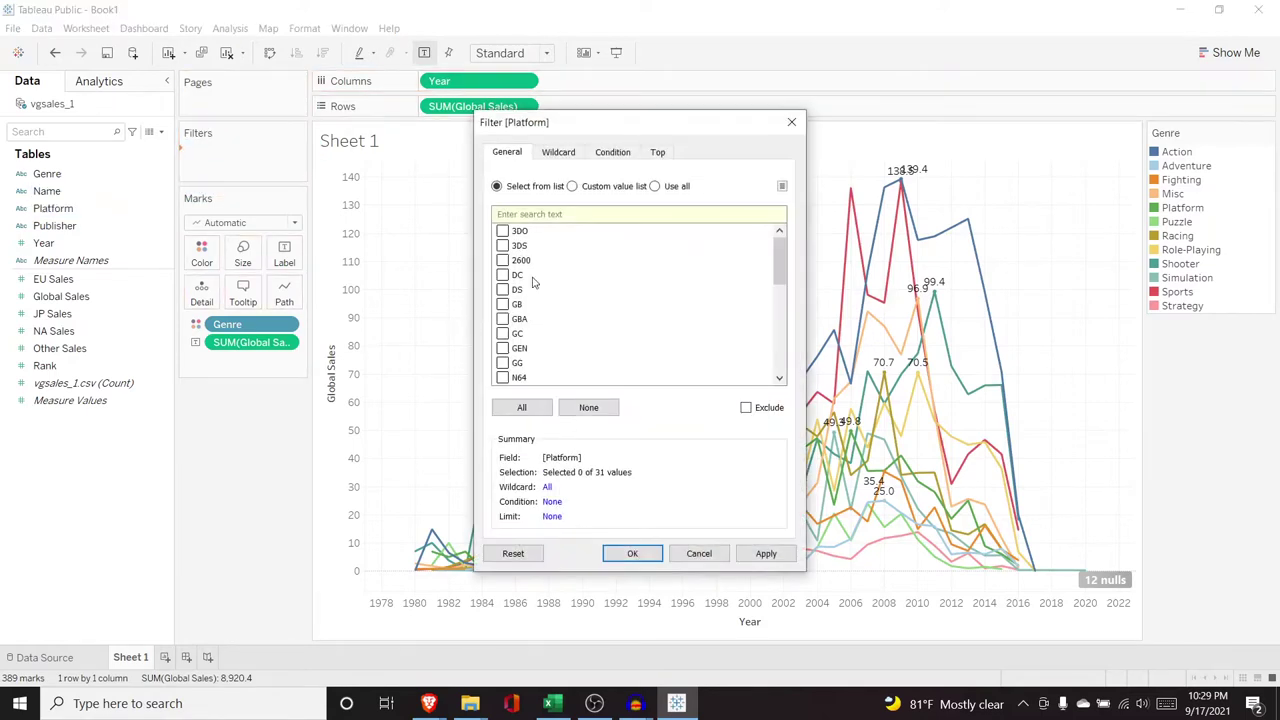
mouse_move(779, 257)
left_mouse_down()
mouse_move(781, 336)
mouse_move(781, 244)
left_mouse_up()
left_click(520, 408)
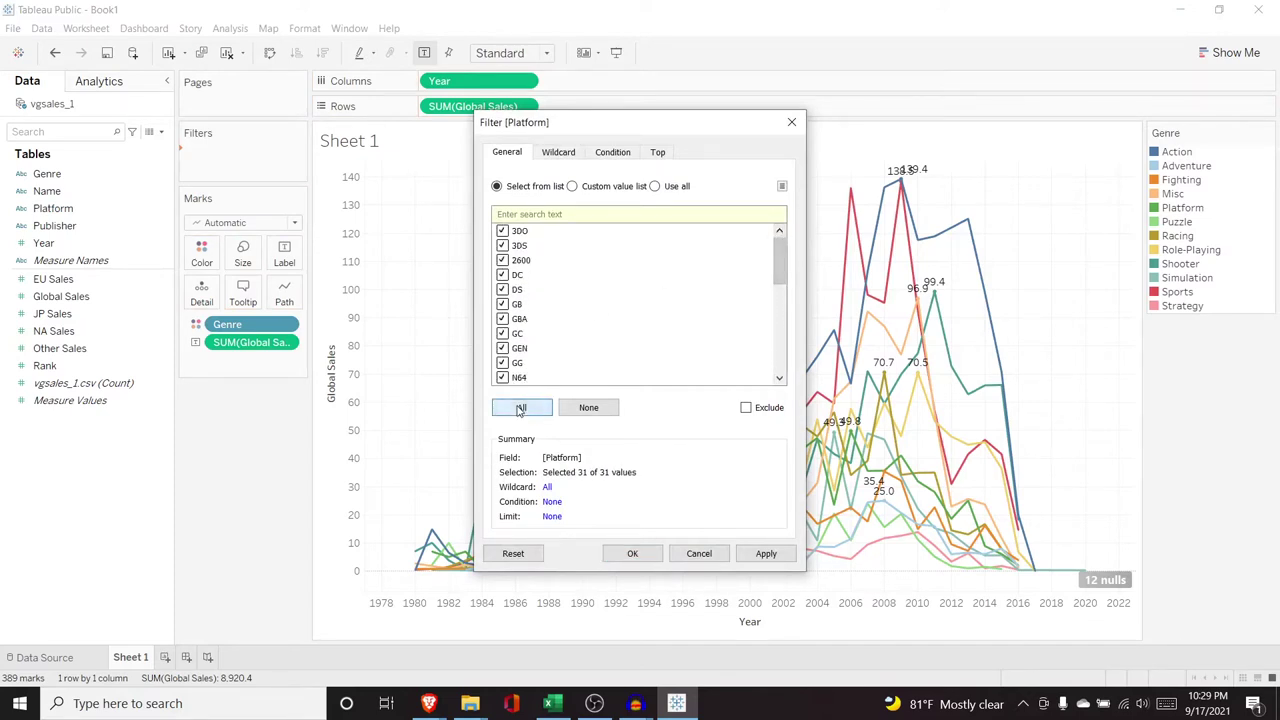
left_click(755, 556)
left_click(645, 556)
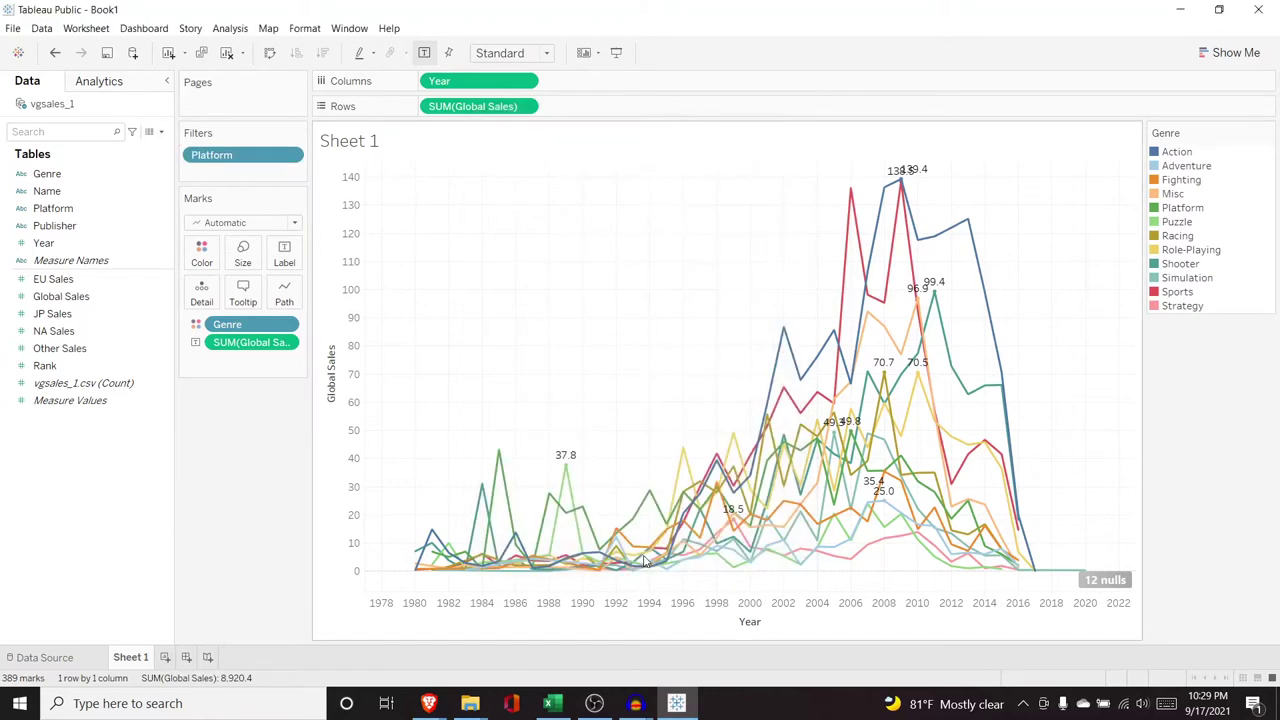
left_click(290, 157)
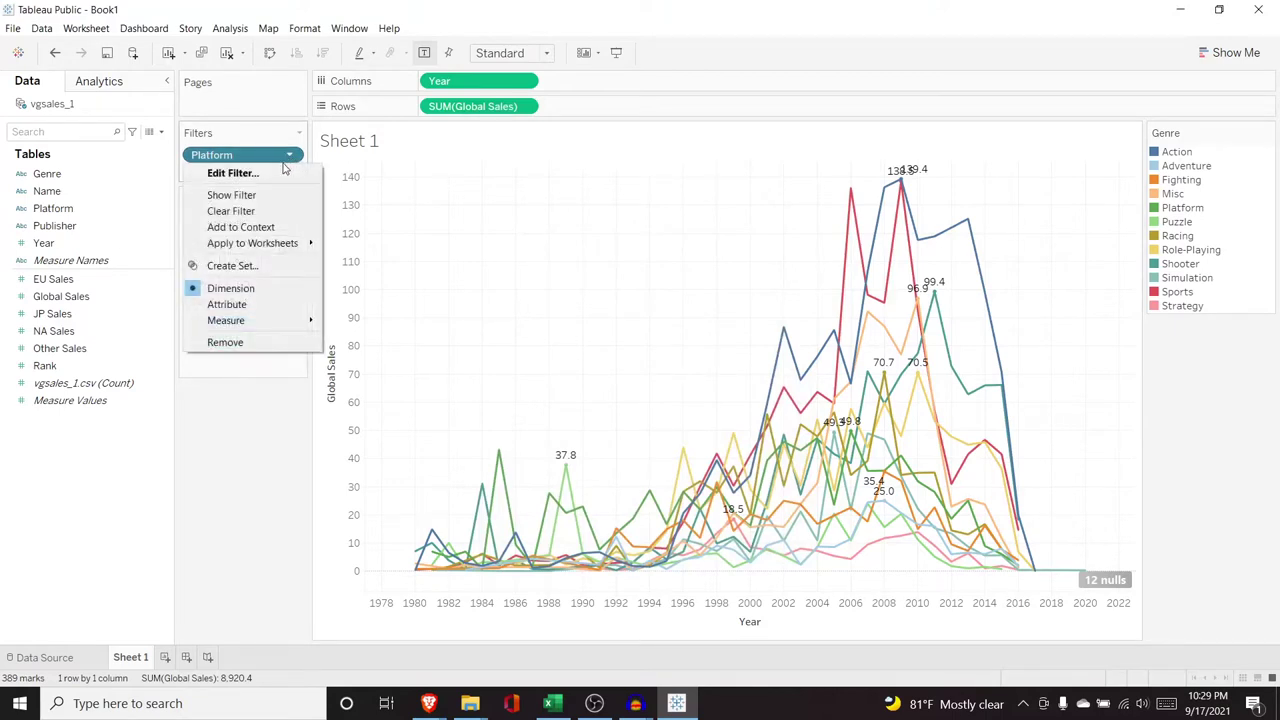
left_click(268, 196)
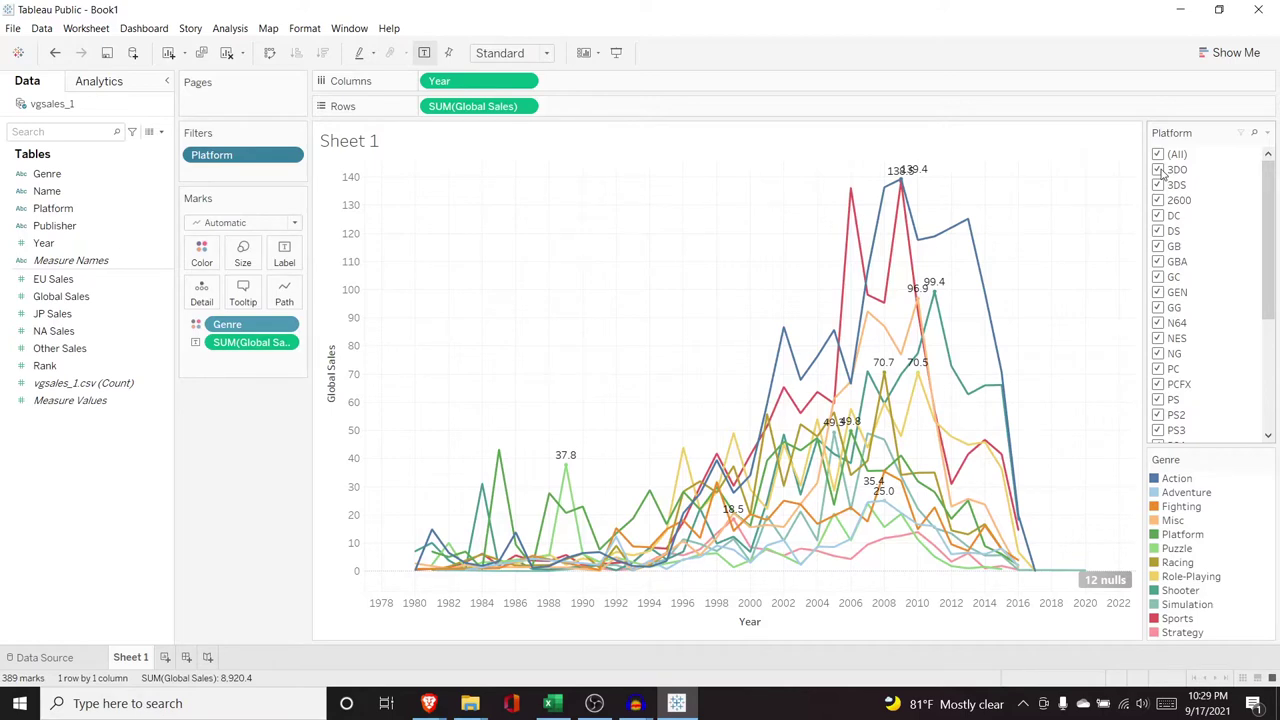
Try excluding PS, PS2, PS3 and PS4 with the Platform filter, and restore all platforms
left_click_drag(1266, 283, 1266, 358)
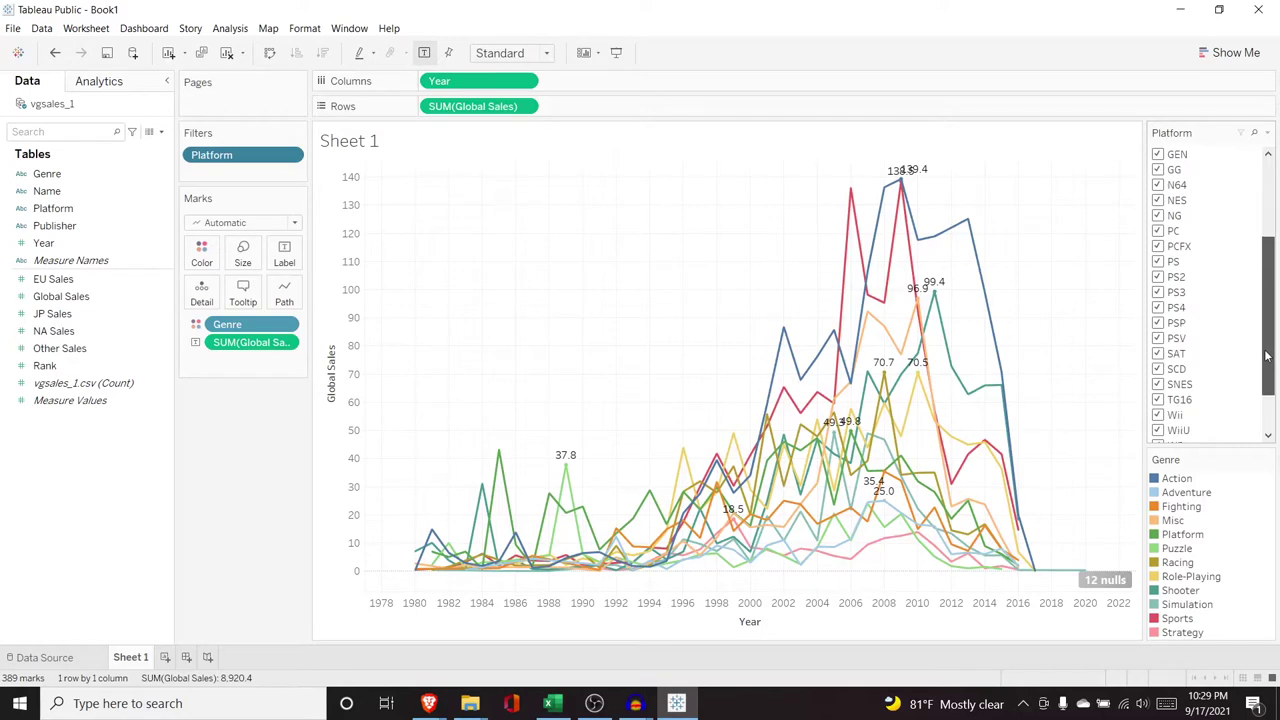
left_click(1158, 262)
left_click(1158, 277)
left_click(1158, 293)
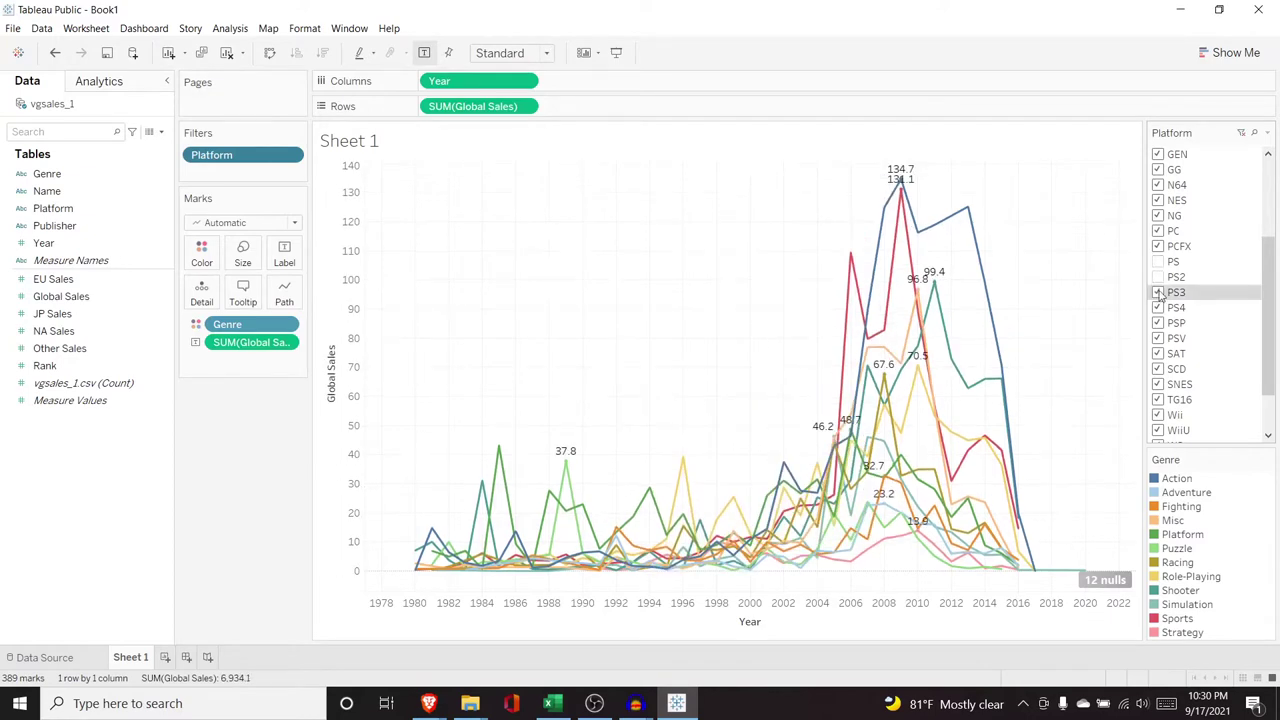
left_click(1158, 308)
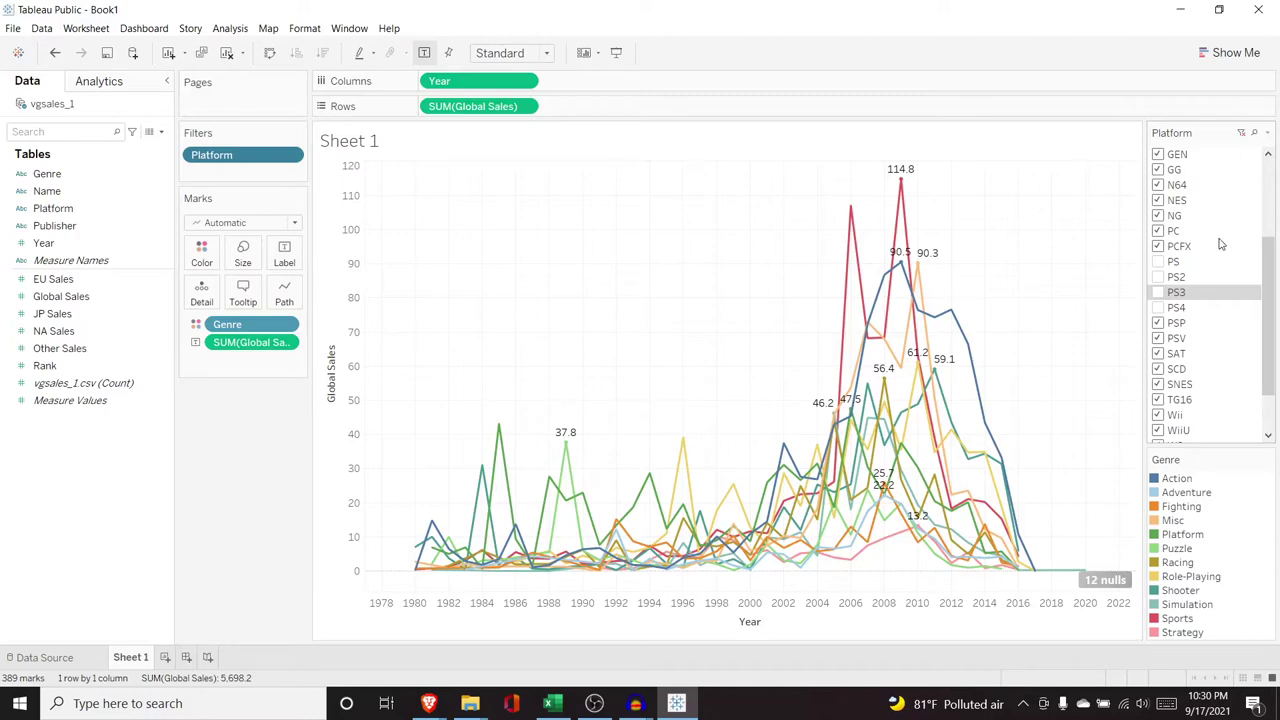
left_click(1243, 136)
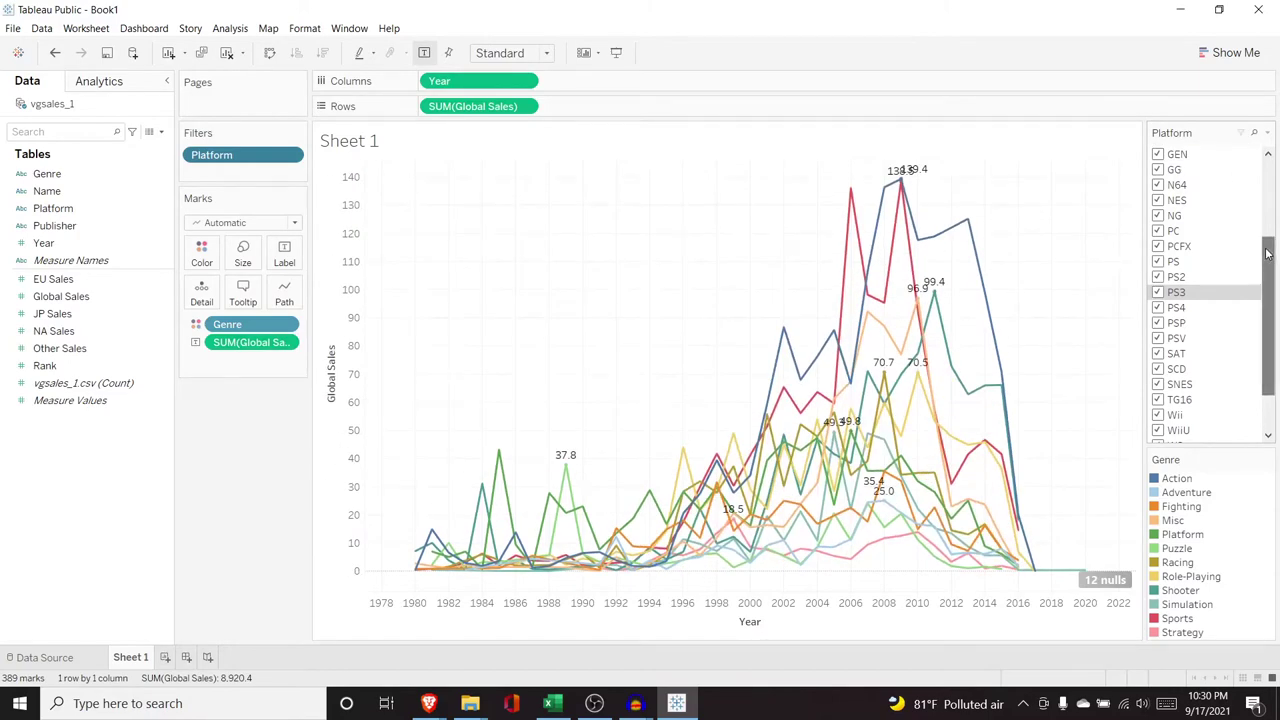
Limit the Platform filter to only PS, PS2, PS3 and PS4, and hide the filter control
scroll(1267, 254, "up", 5)
left_click(1159, 155)
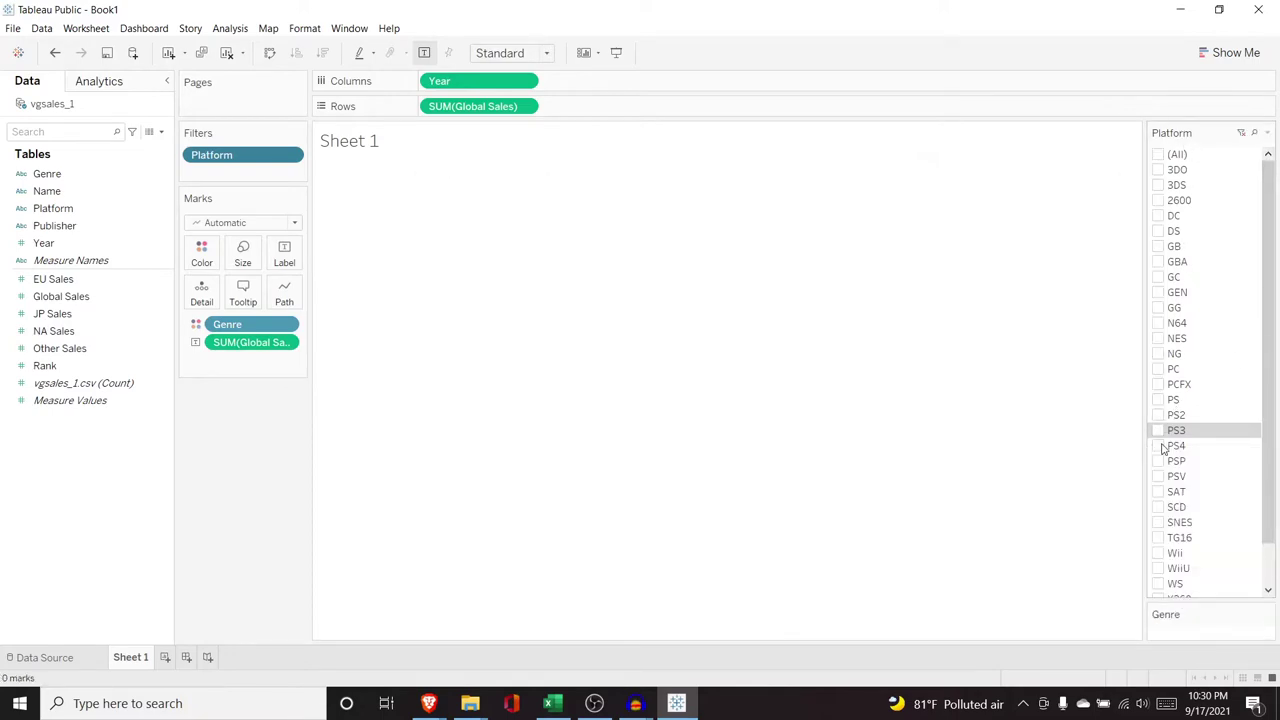
left_click(1161, 447)
left_click(1160, 431)
left_click(1160, 415)
left_click(1160, 399)
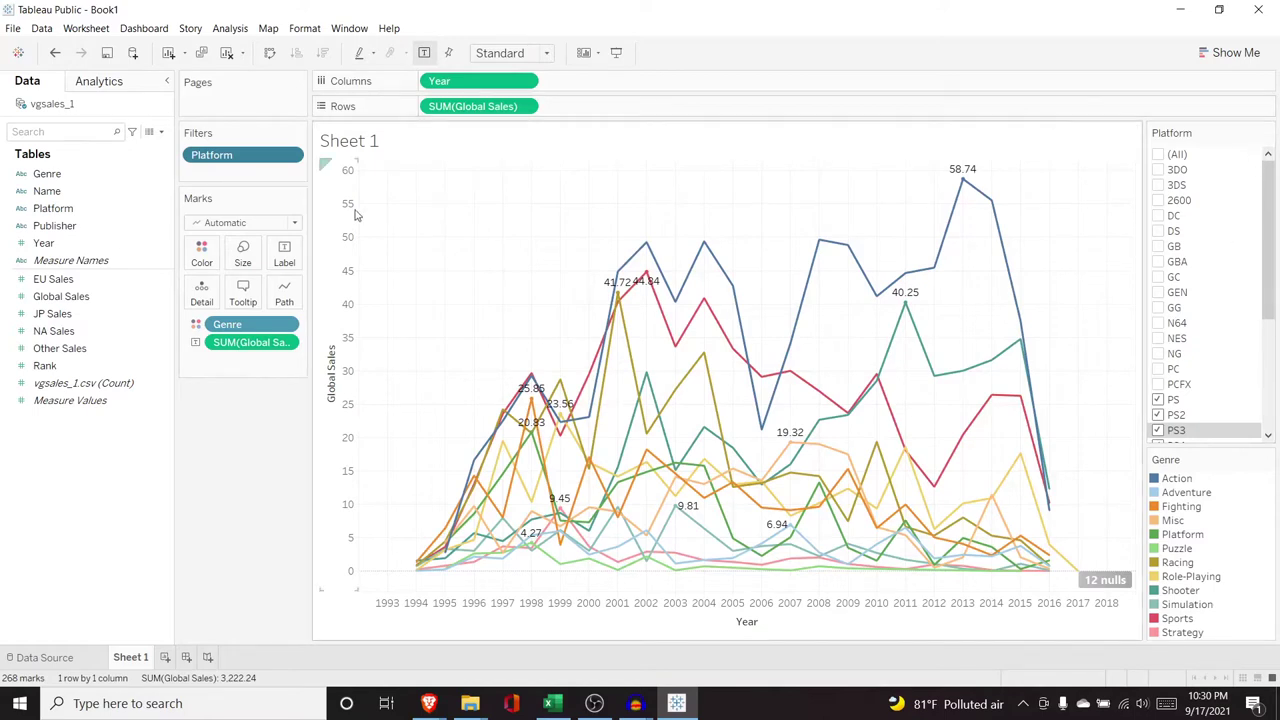
left_click(292, 160)
left_click(281, 194)
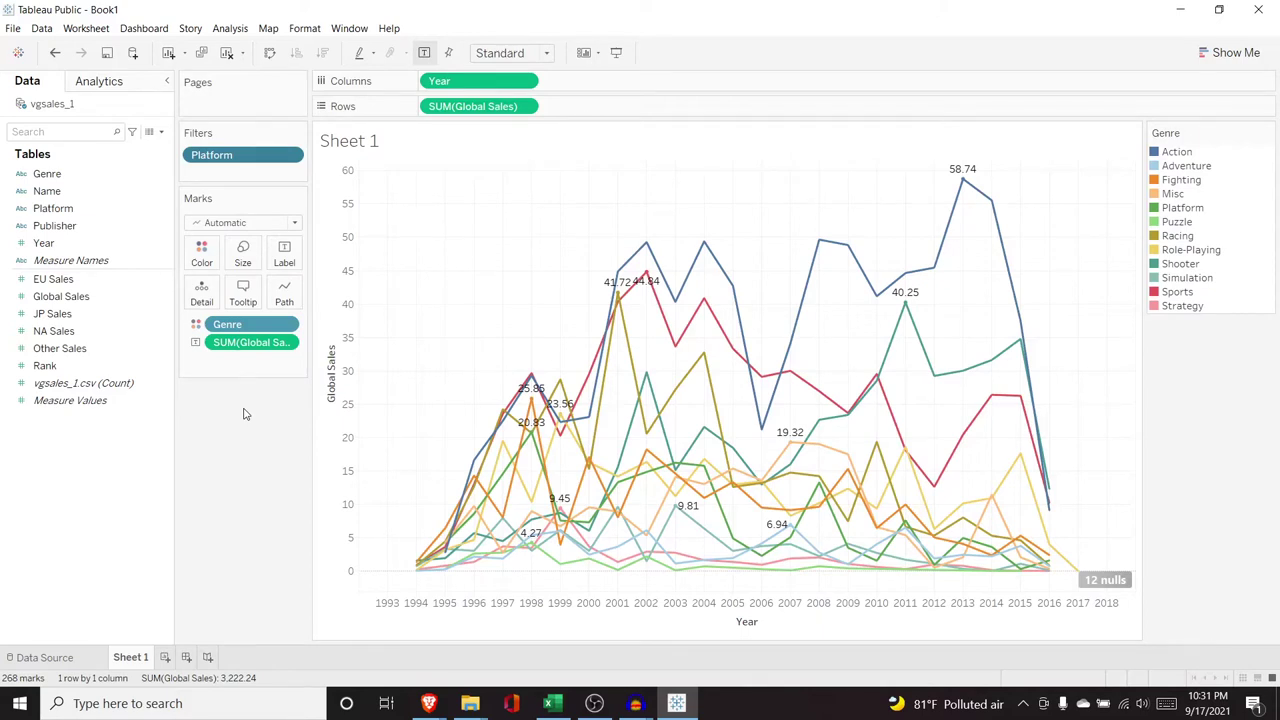
Build a bar chart of Global Sales by Genre on a new worksheet, sorted in descending order
left_click(166, 657)
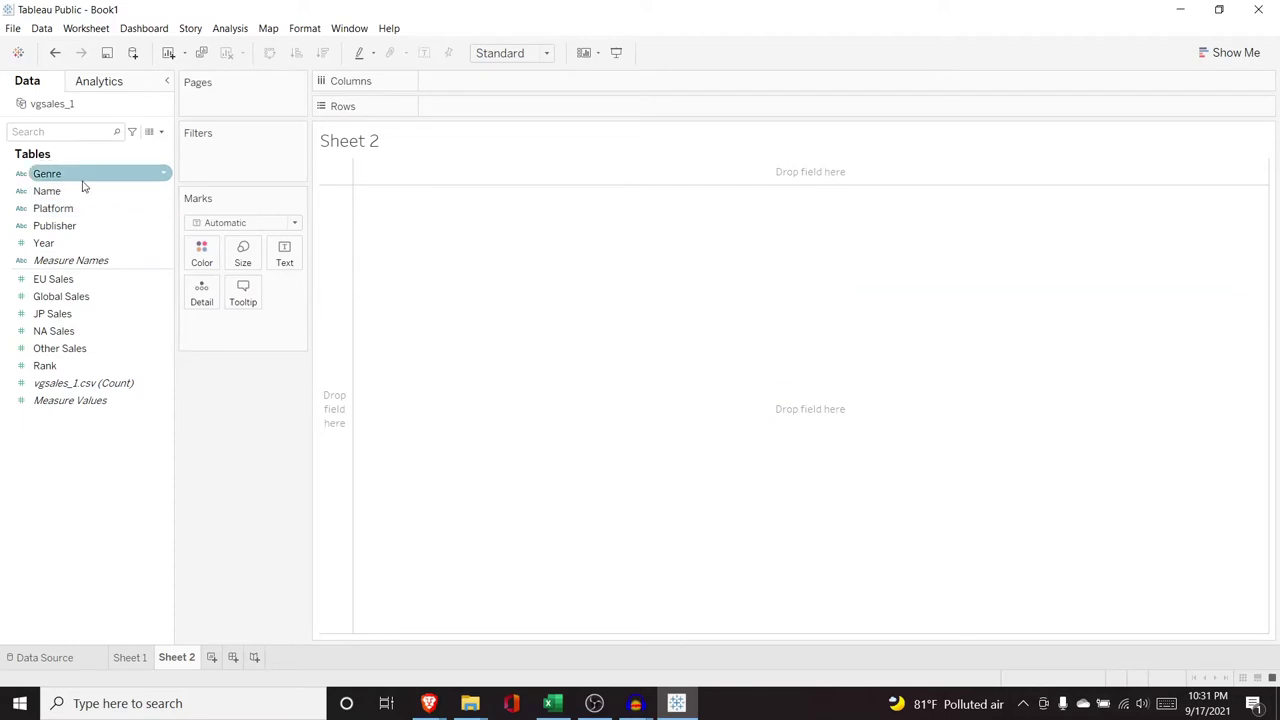
left_click_drag(84, 186, 451, 94)
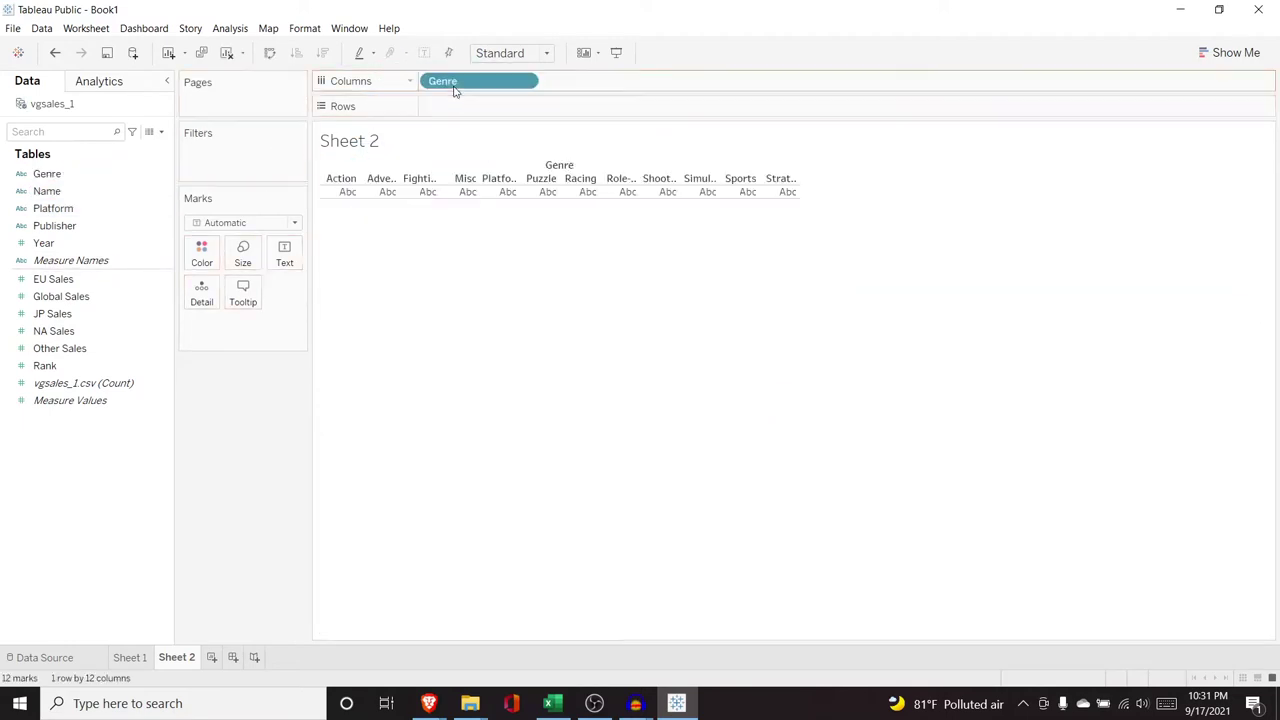
left_click_drag(87, 298, 500, 108)
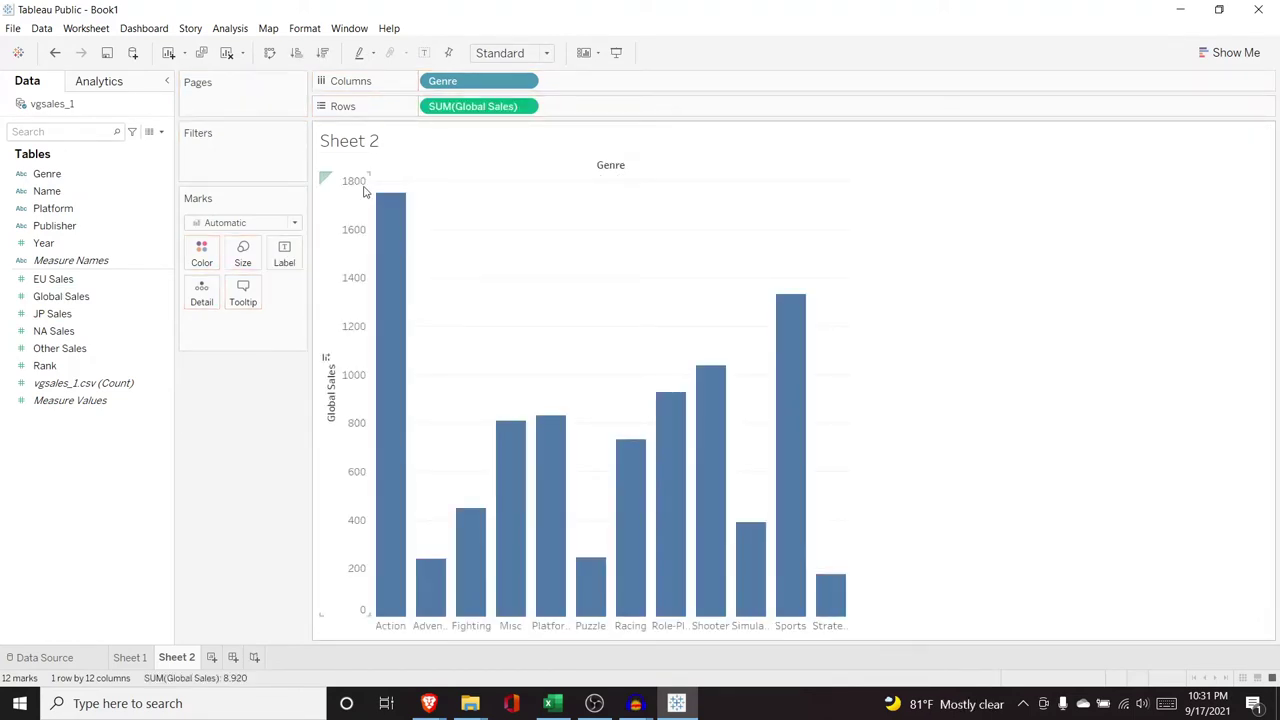
left_click(323, 58)
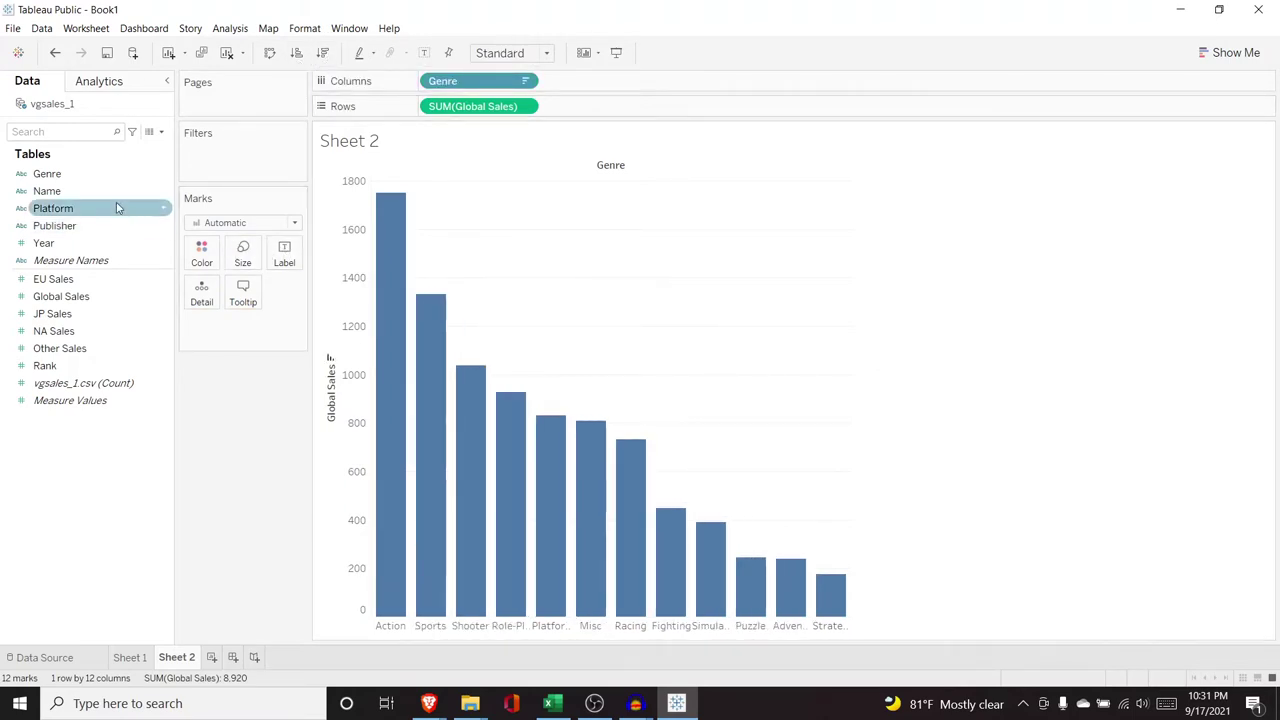
Color the bars on Sheet 2 by Genre
left_click_drag(86, 173, 235, 323)
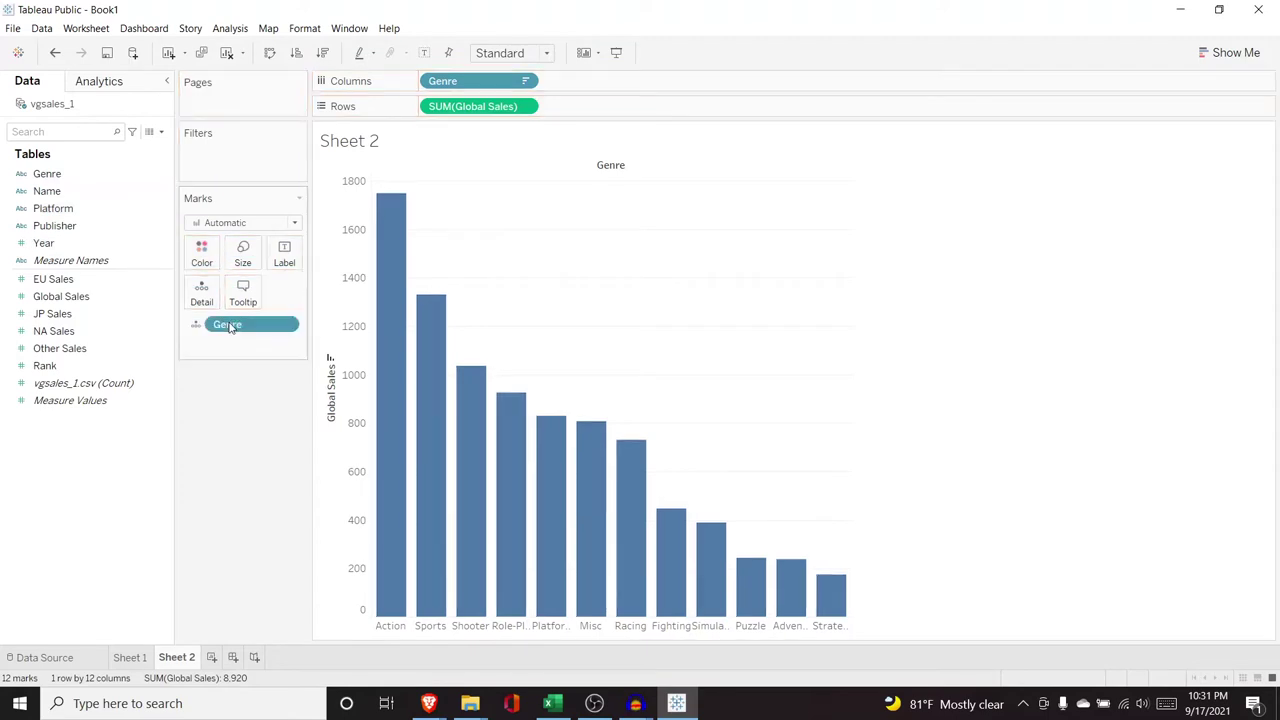
left_click(200, 326)
left_click(208, 341)
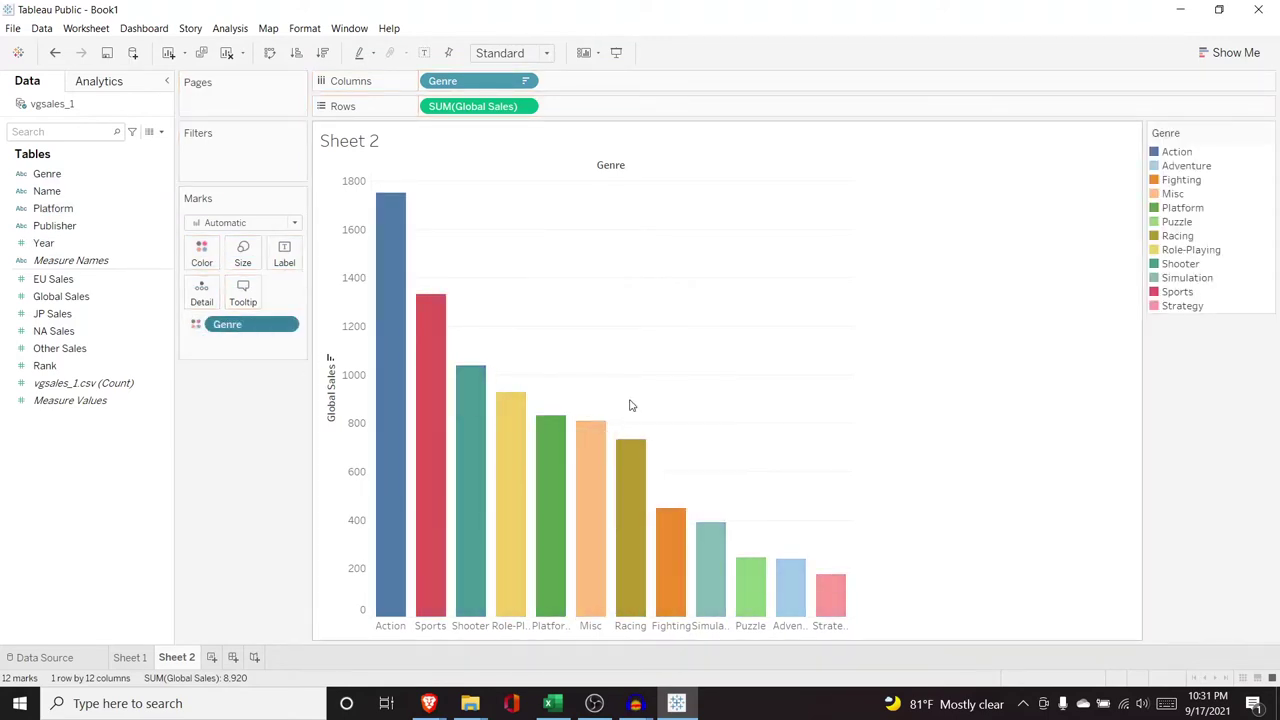
left_click(136, 657)
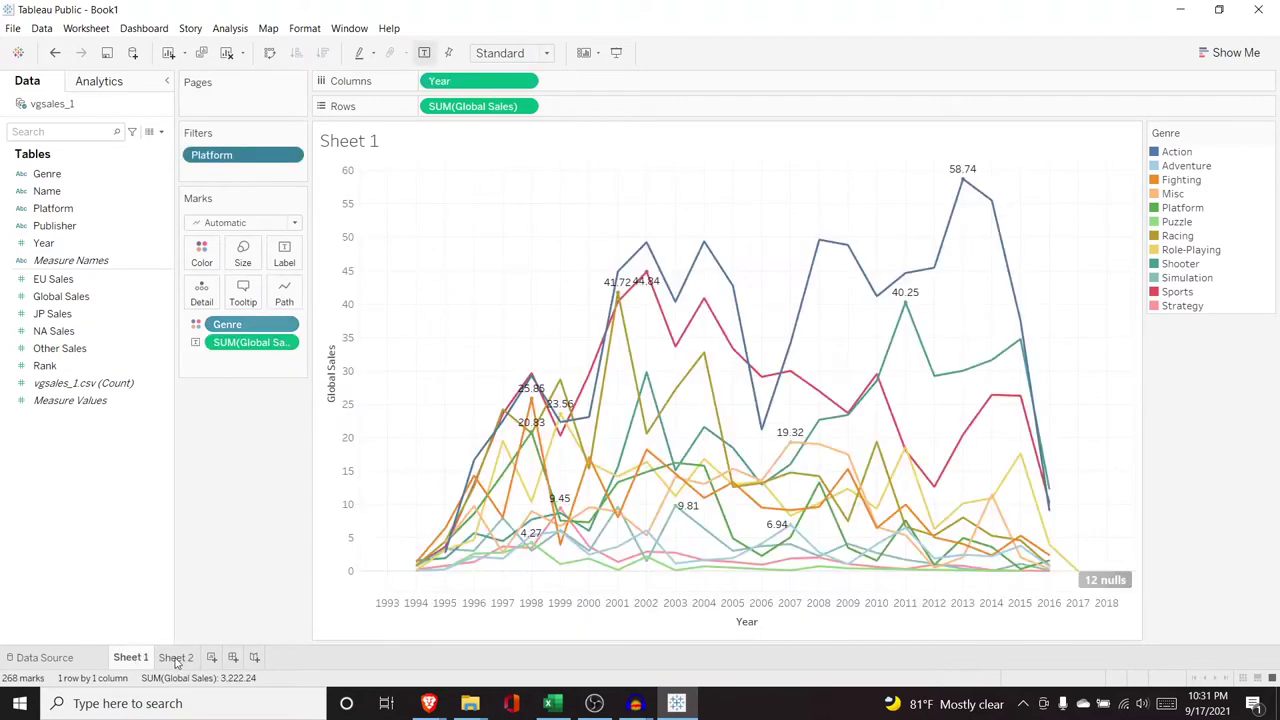
left_click(176, 657)
left_click(130, 657)
left_click(179, 657)
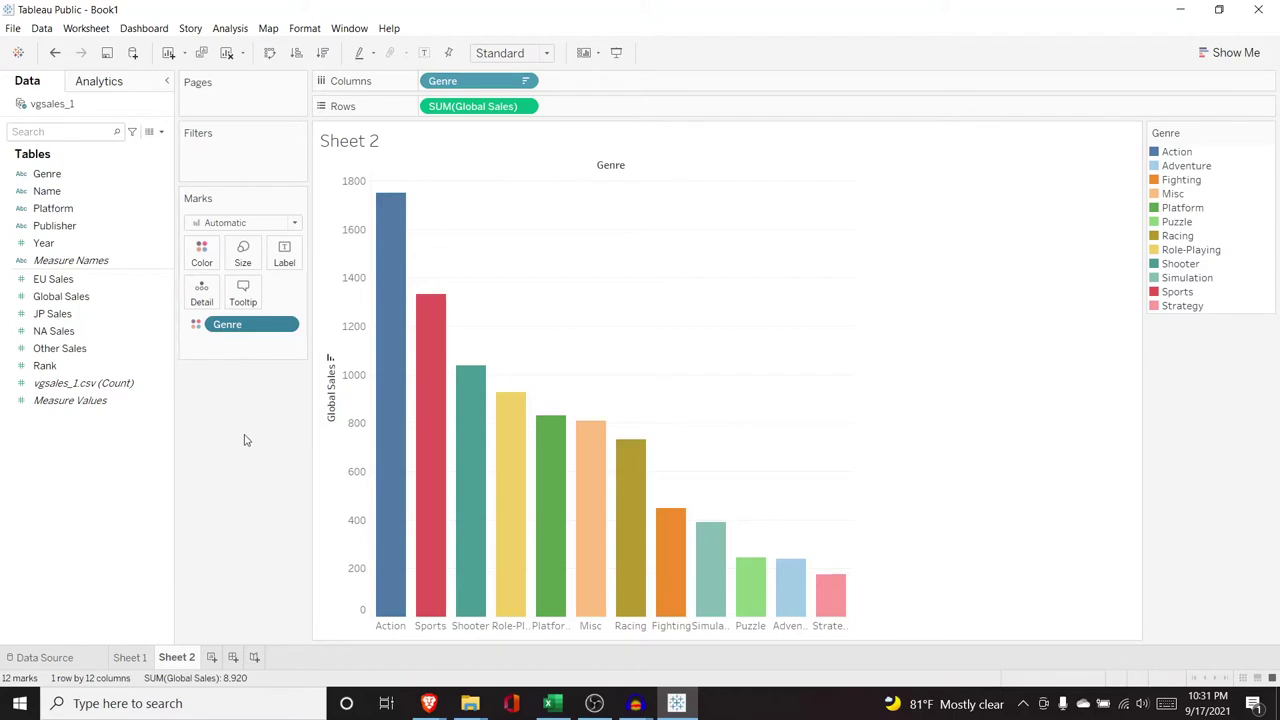
Create a new dashboard and set its size to Automatic
left_click(233, 660)
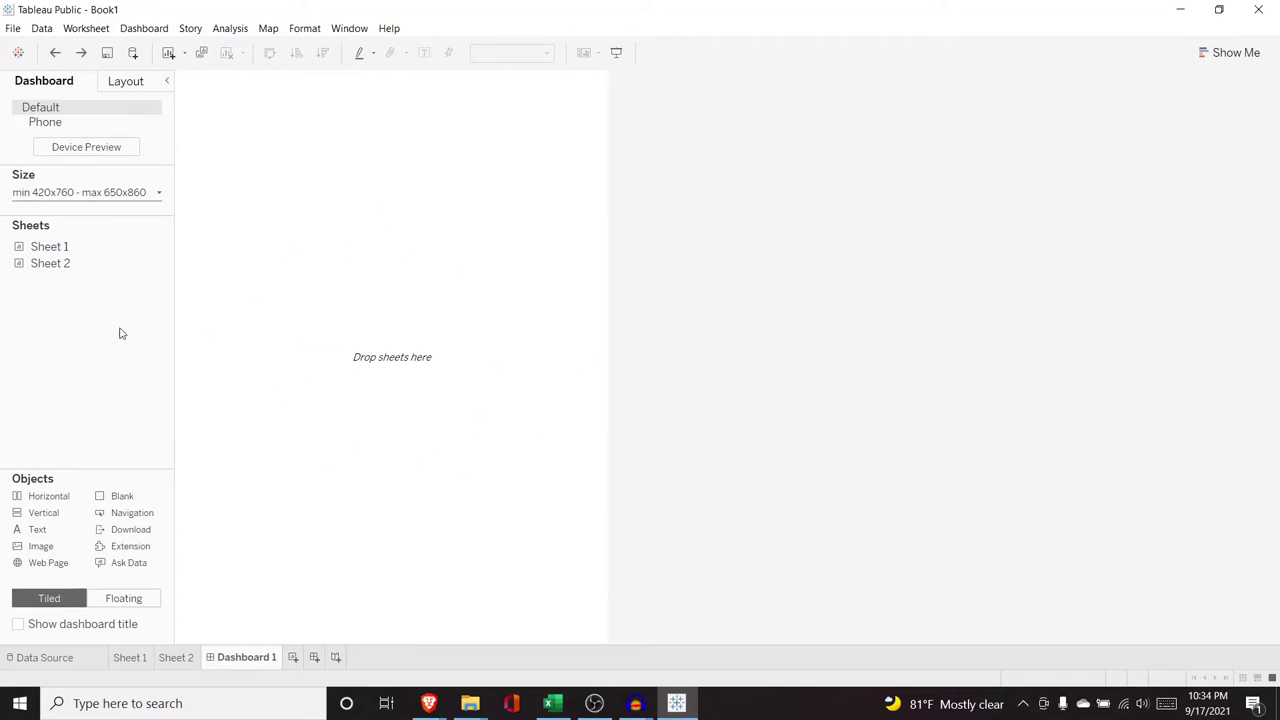
left_click(158, 194)
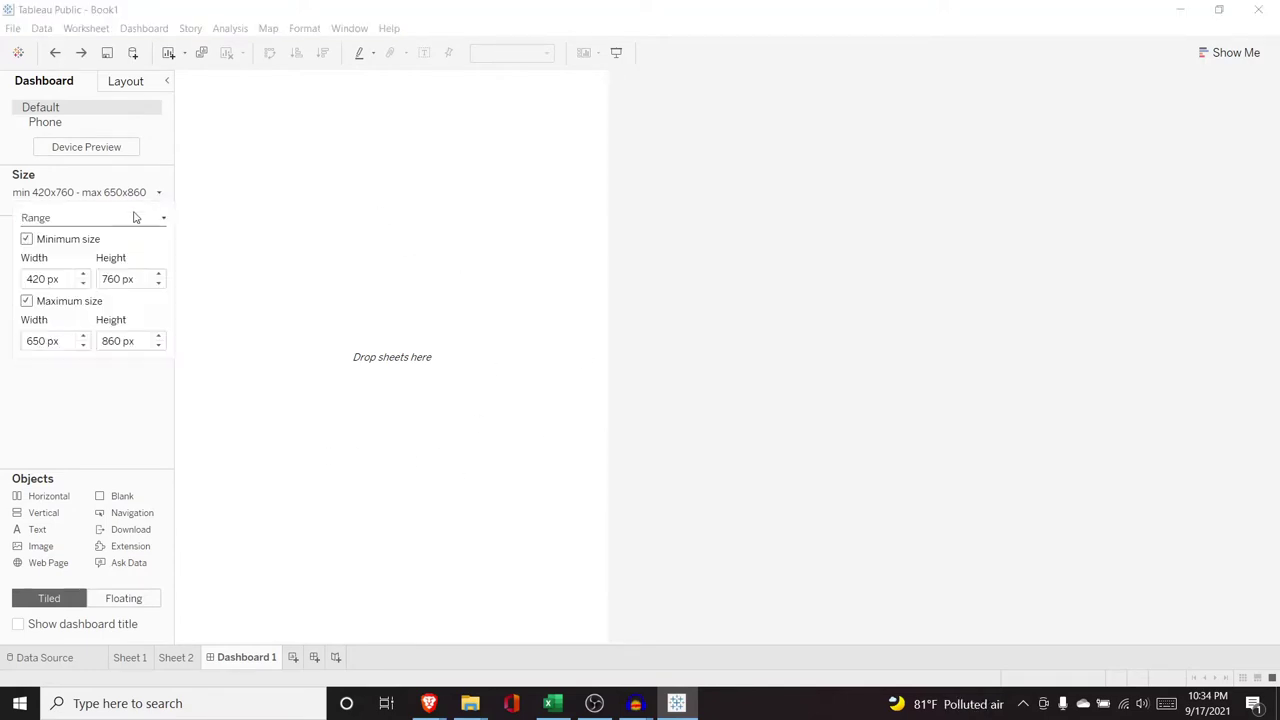
left_click(129, 219)
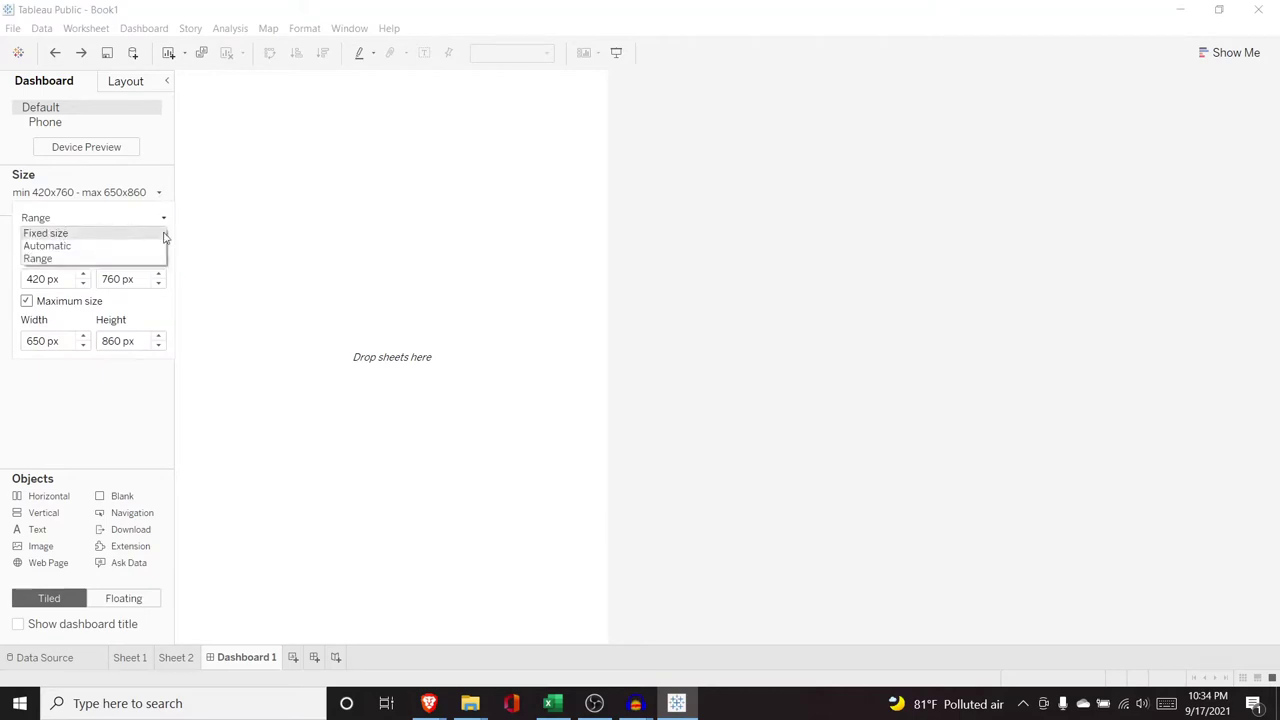
left_click(97, 247)
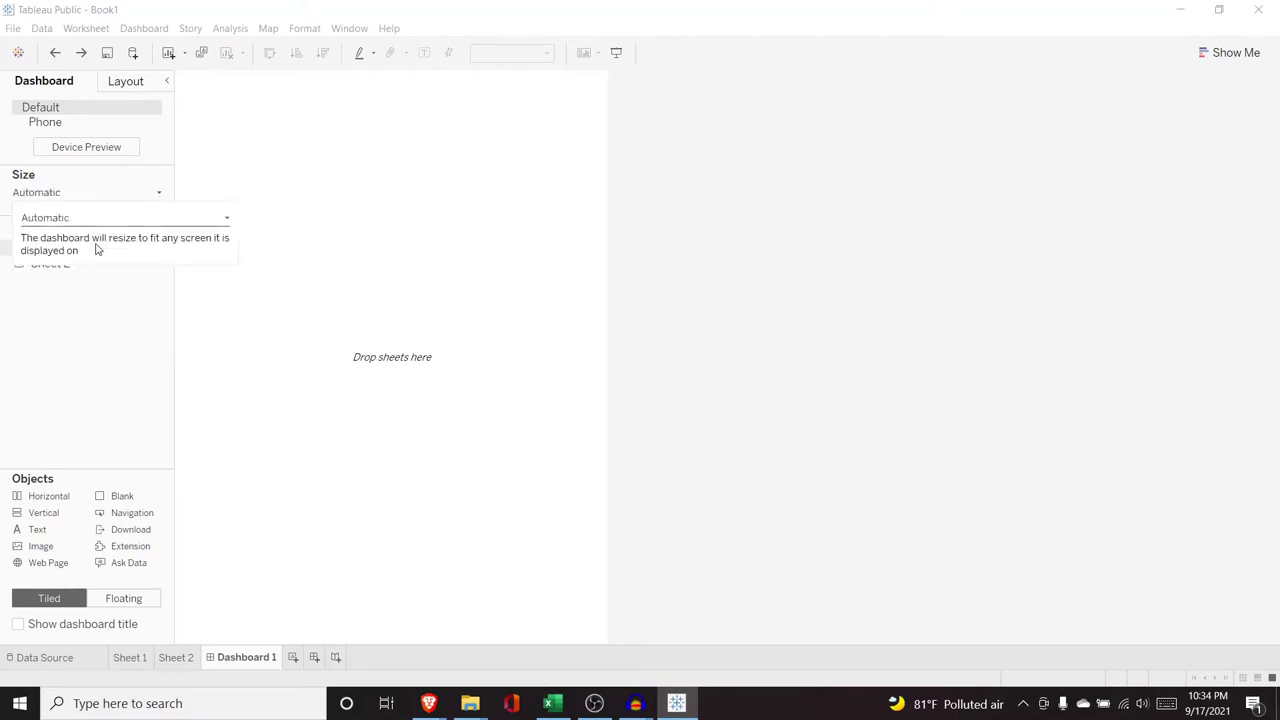
left_click(194, 411)
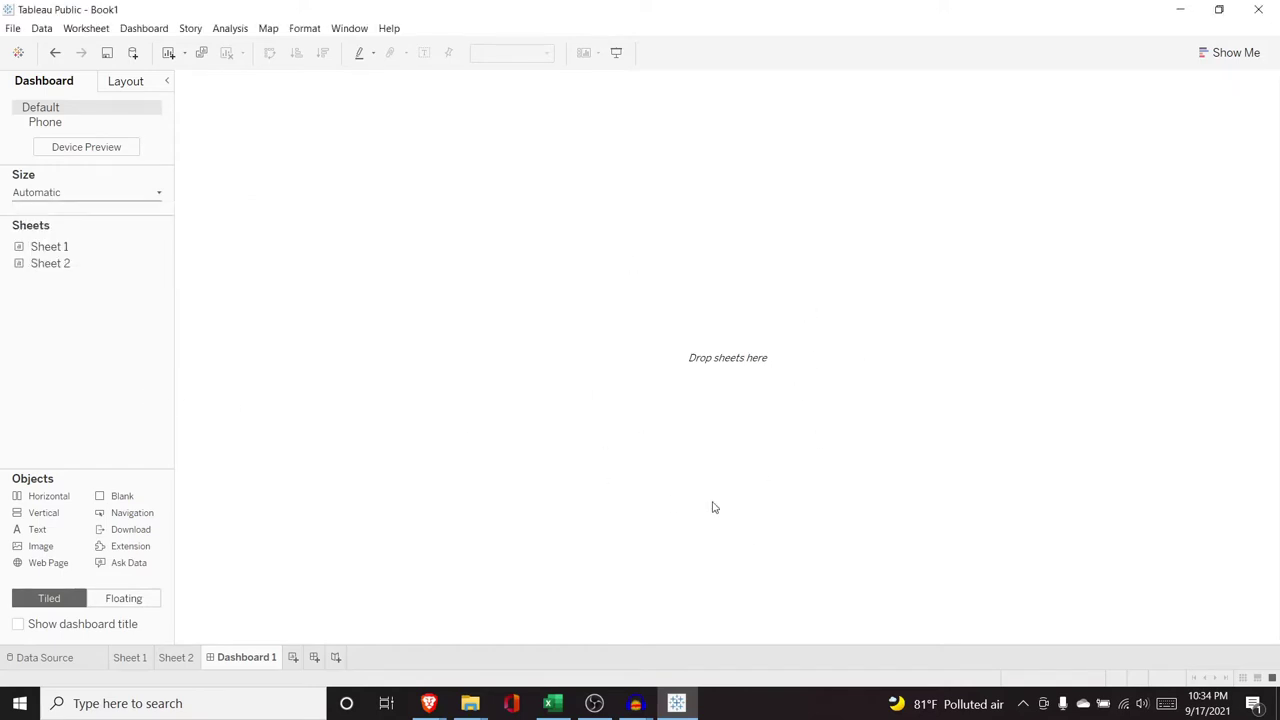
Place Sheet 1 on the dashboard with Sheet 2 above it, and make the Sheet 2 bar chart slightly taller
mouse_move(72, 254)
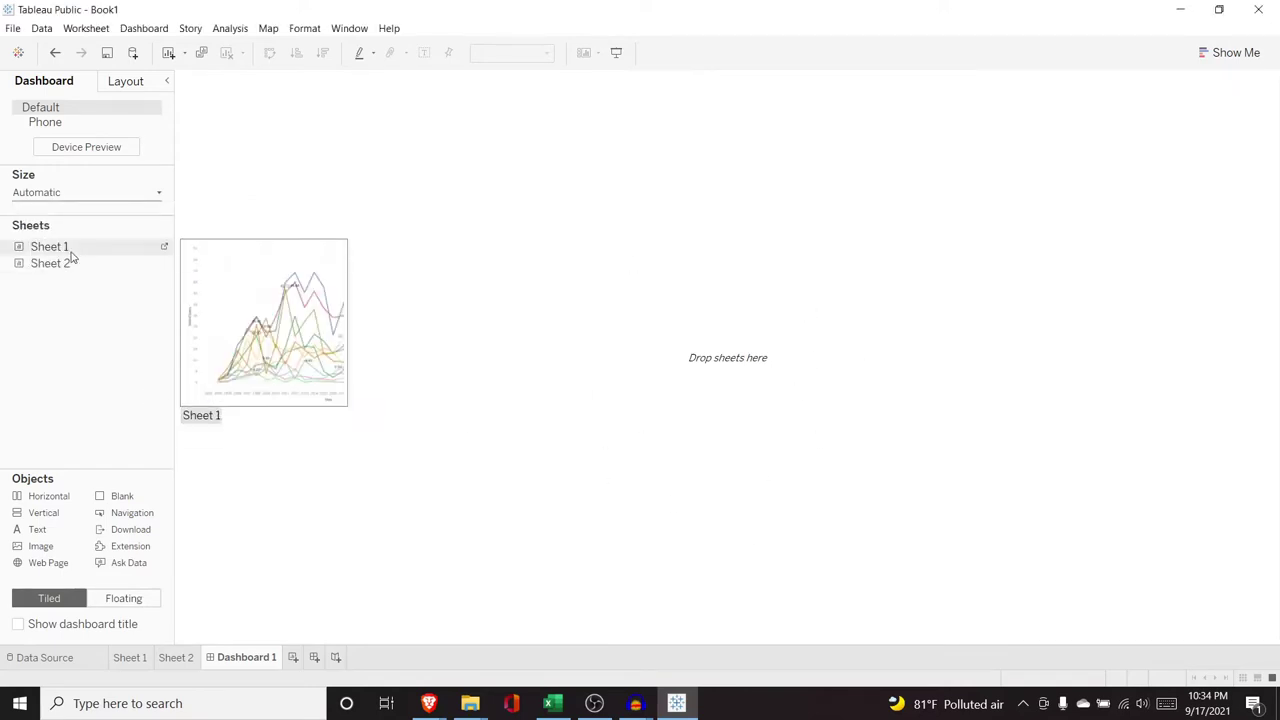
left_click_drag(66, 254, 363, 283)
left_click_drag(114, 266, 430, 172)
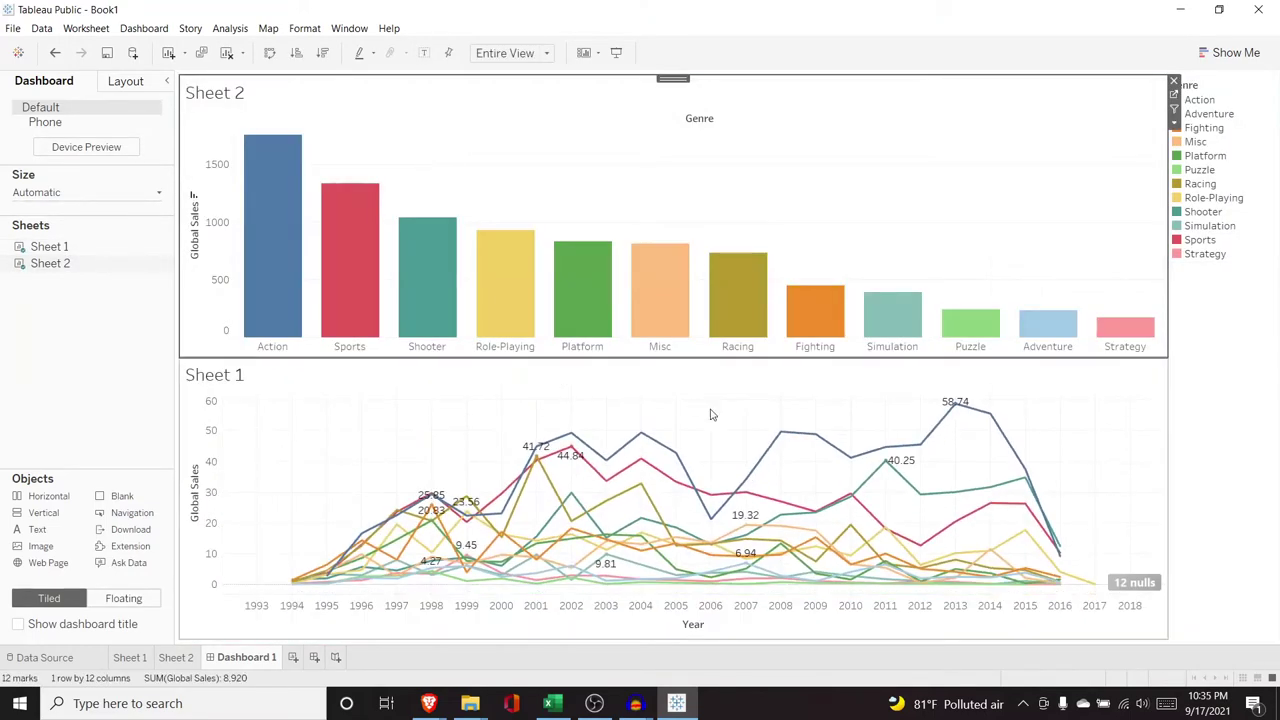
left_click_drag(650, 358, 654, 389)
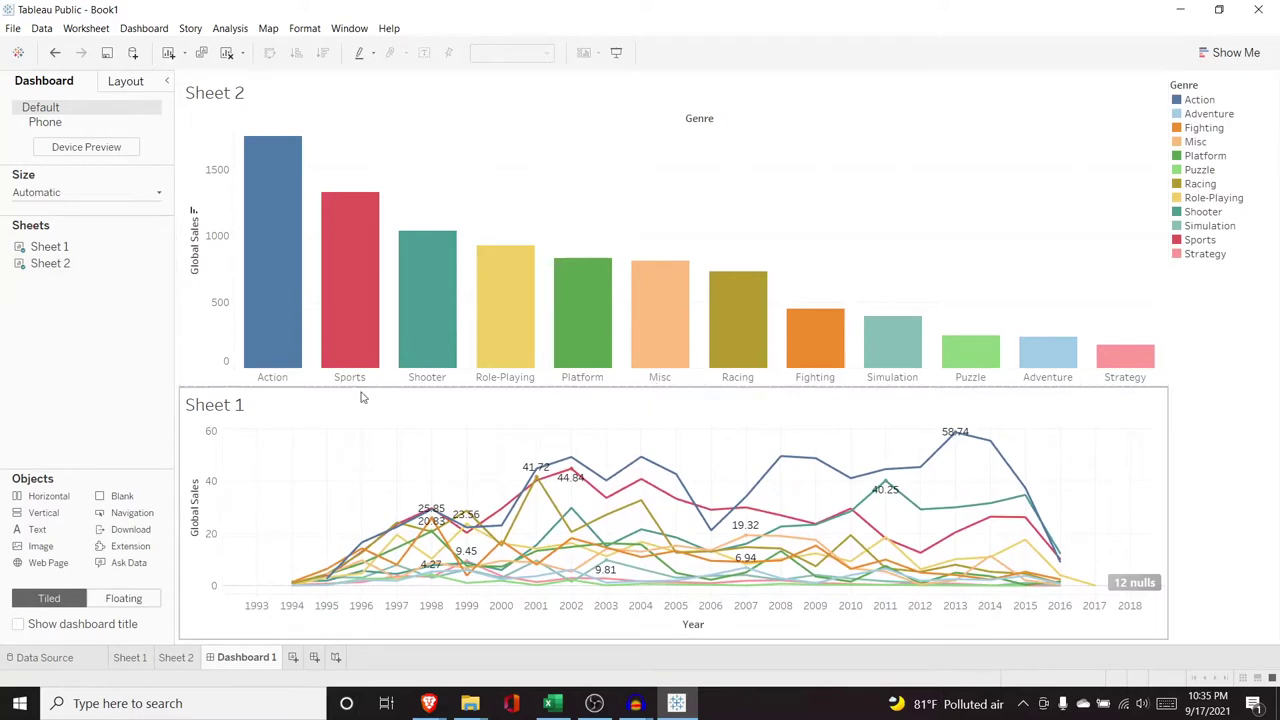
double_click(223, 408)
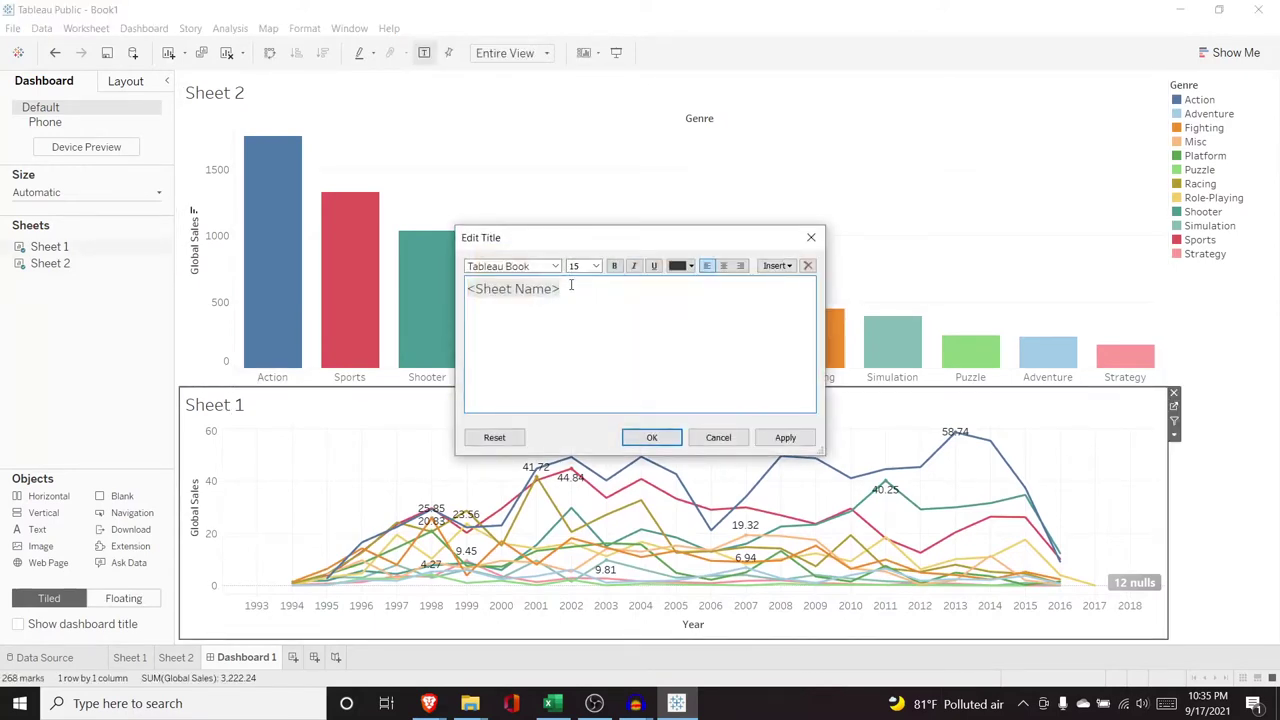
left_click_drag(570, 287, 452, 287)
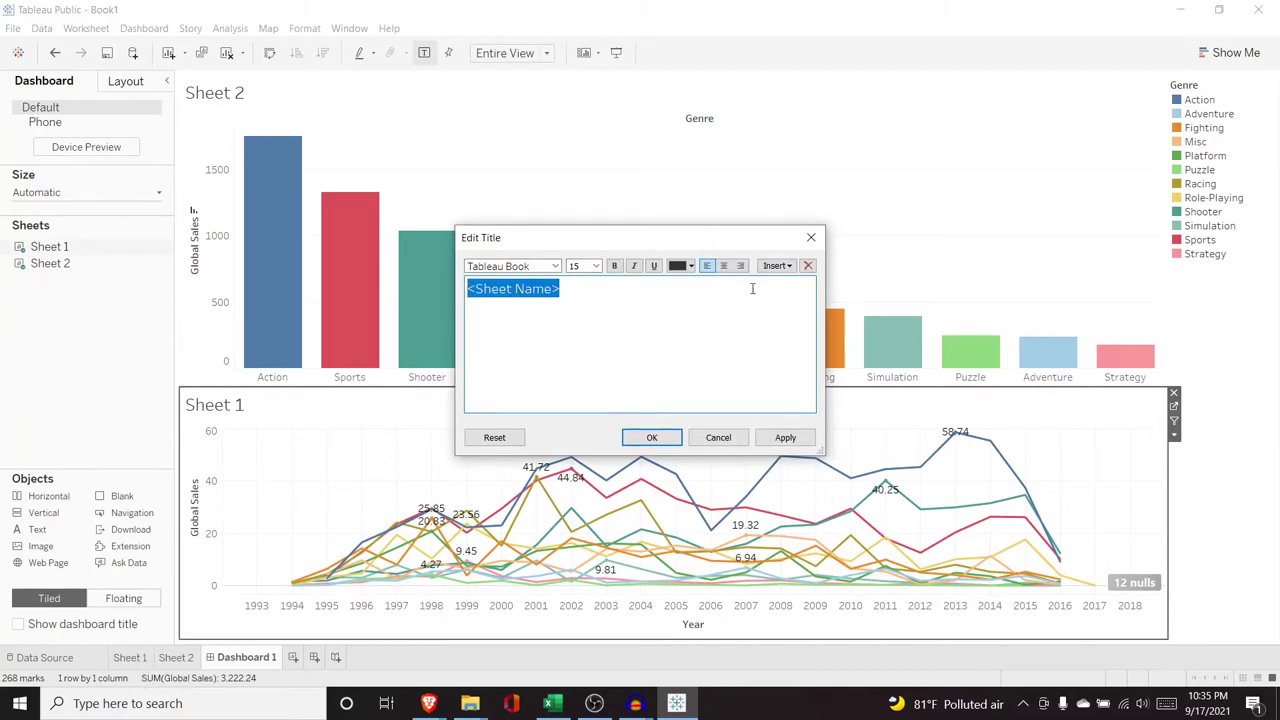
left_click(717, 440)
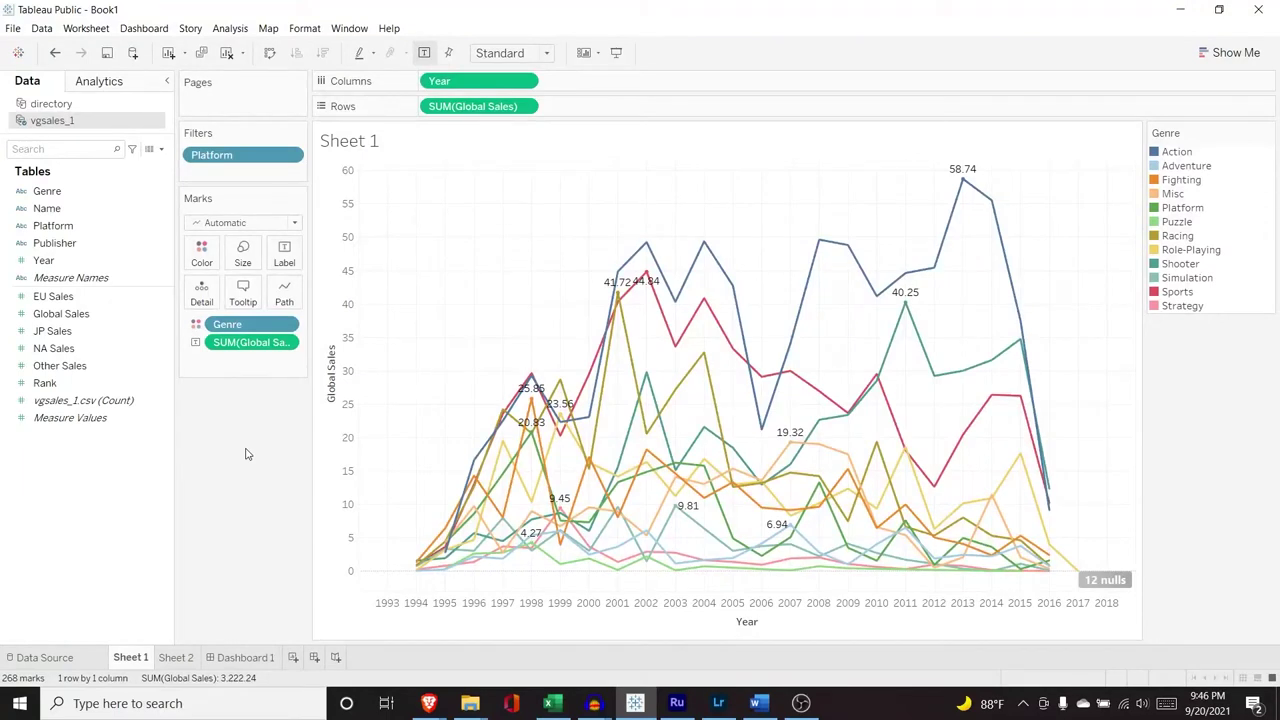
Begin creating bins from the Year field with a bin size of 5
left_click(88, 262)
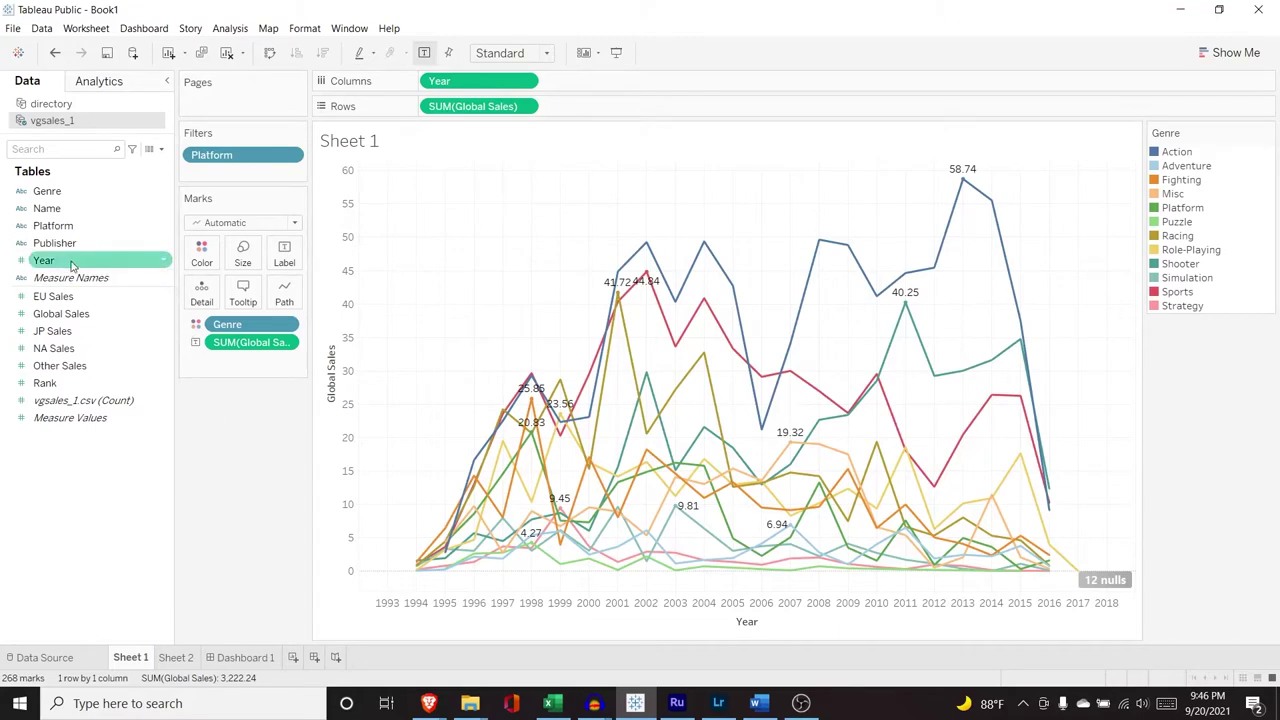
left_click(164, 261)
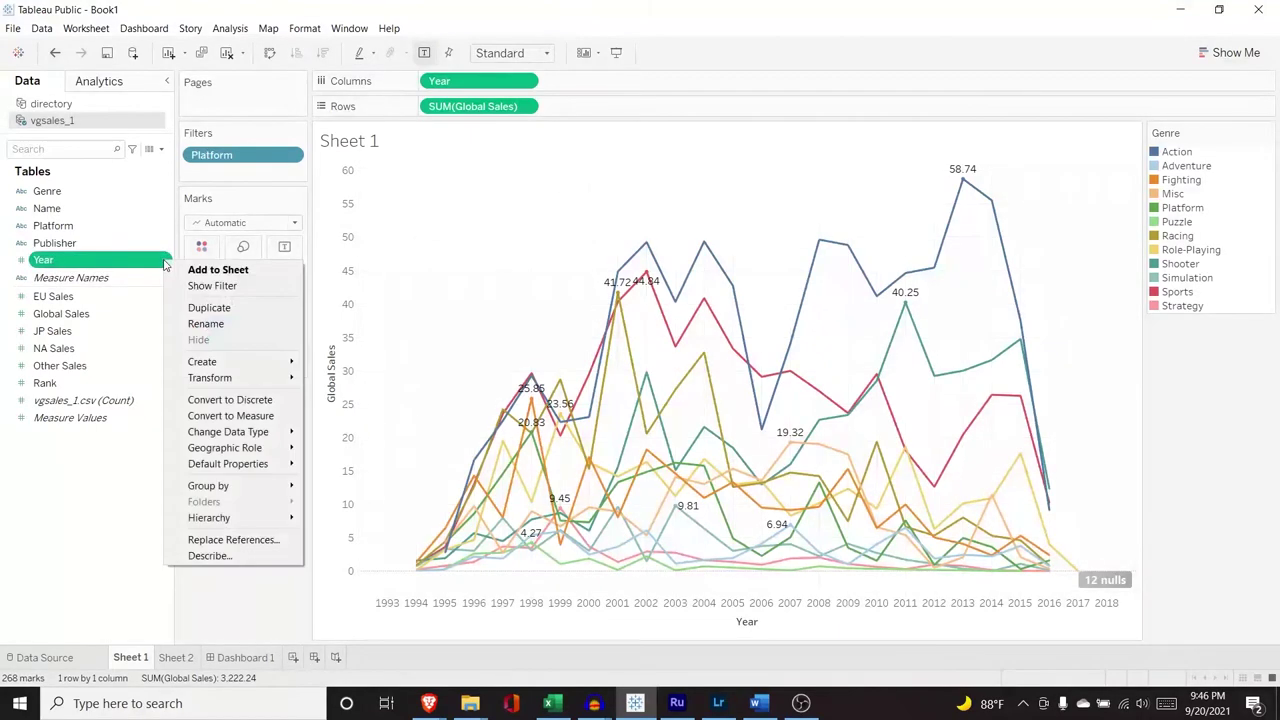
mouse_move(258, 366)
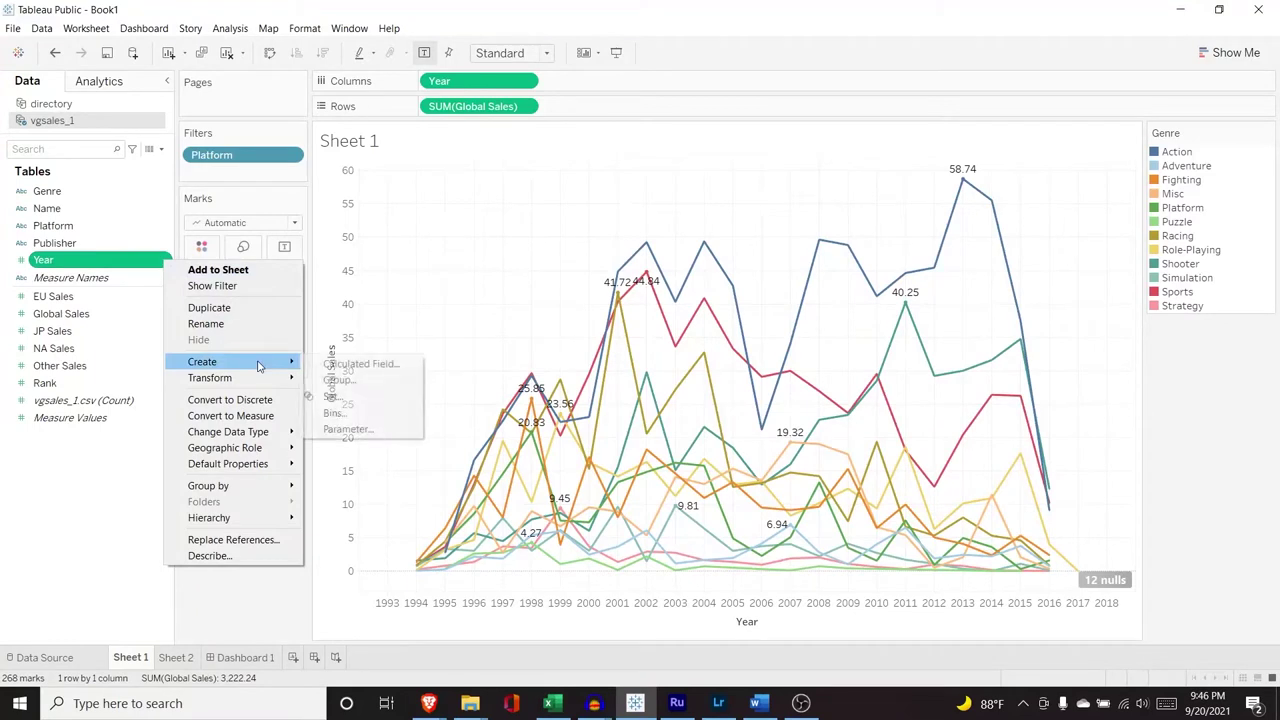
left_click(362, 418)
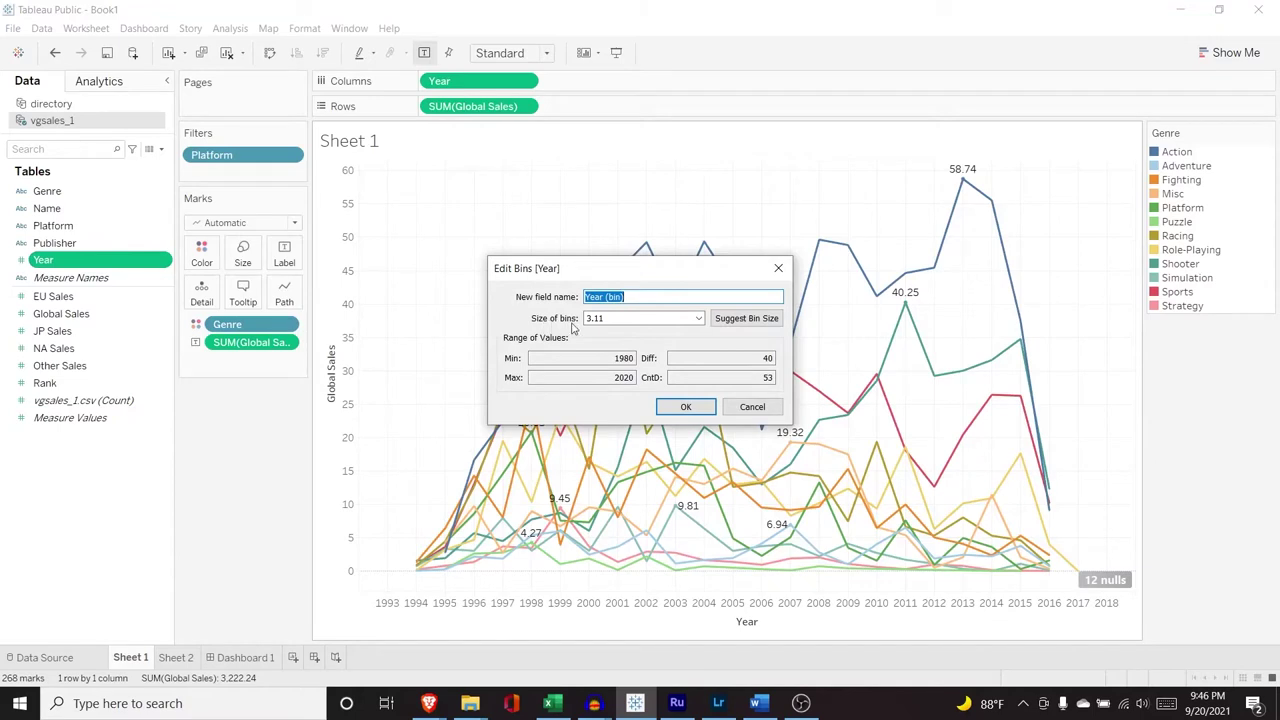
left_click(636, 321)
double_click(636, 321)
triple_click(636, 321)
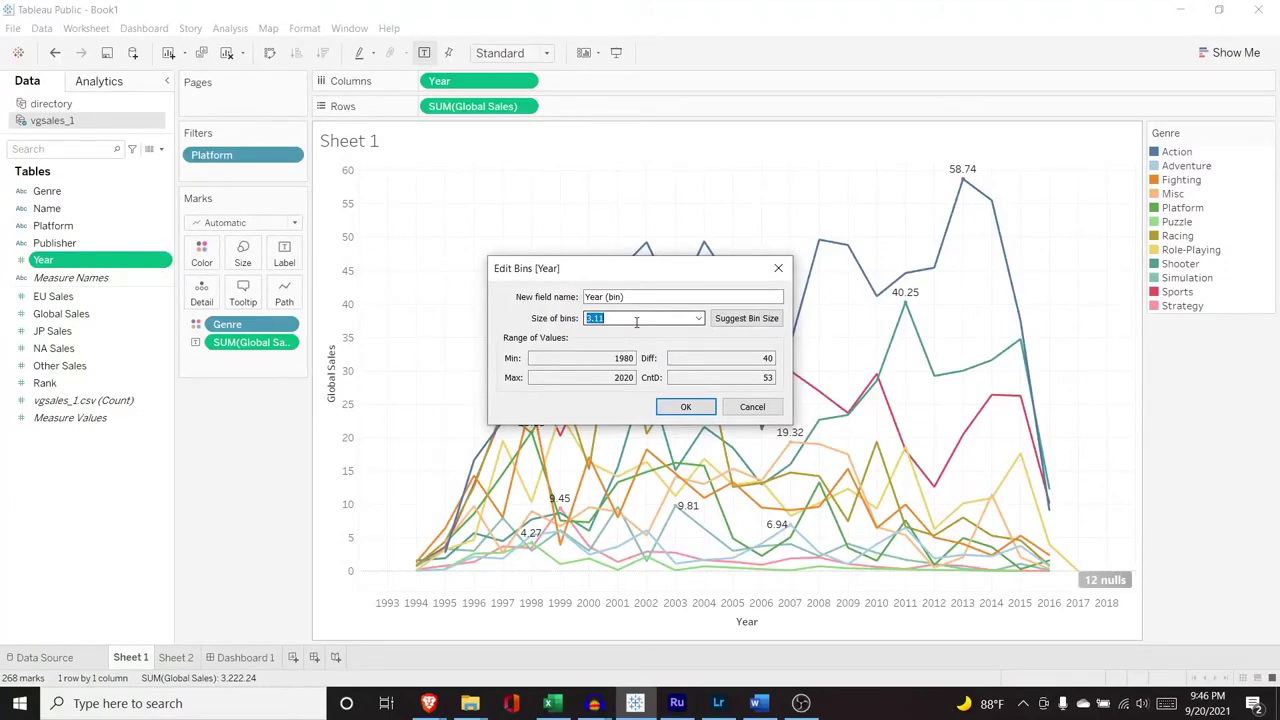
type("5")
Name the new bin field "Year (bin!)" and create it
left_click(626, 297)
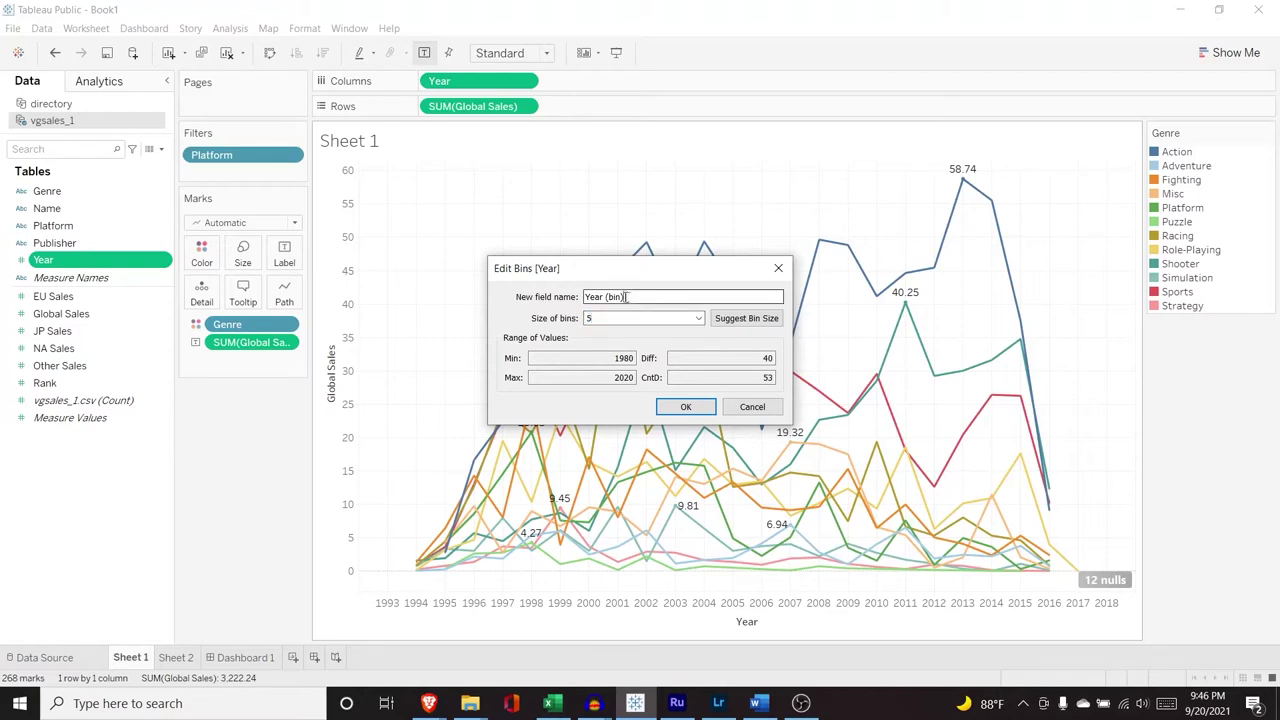
triple_click(626, 297)
left_click(624, 297)
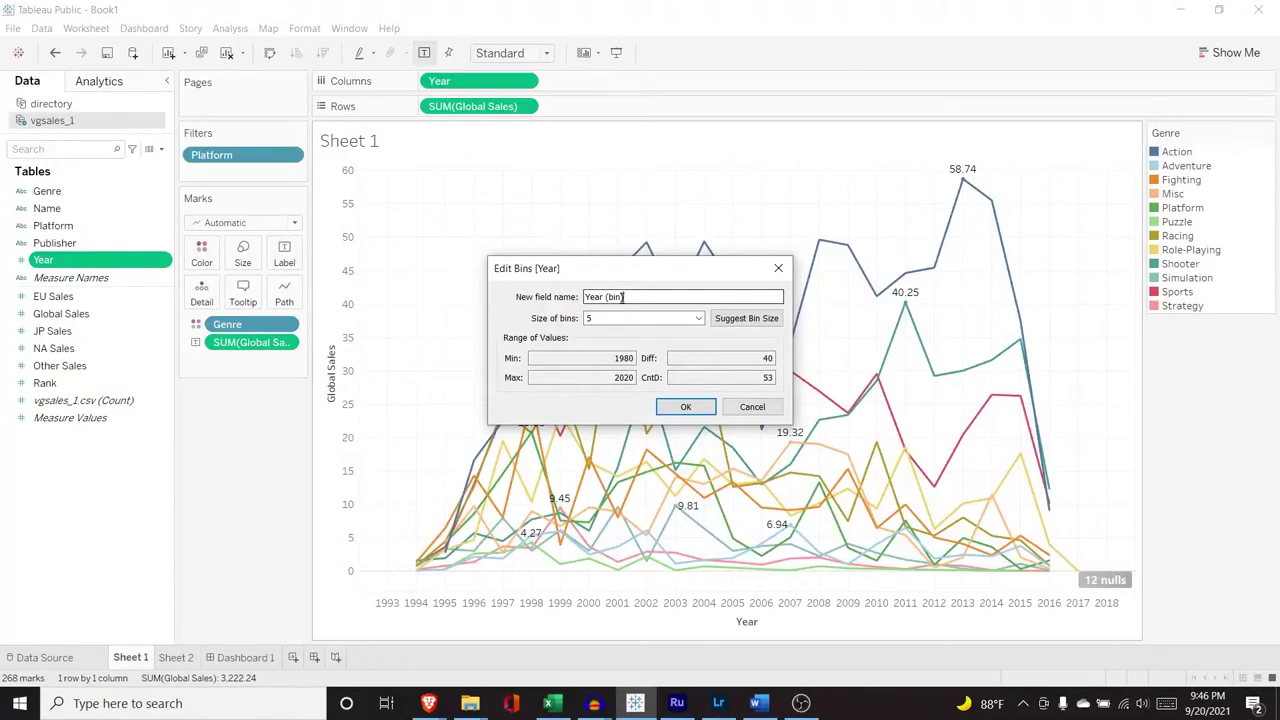
left_click(687, 406)
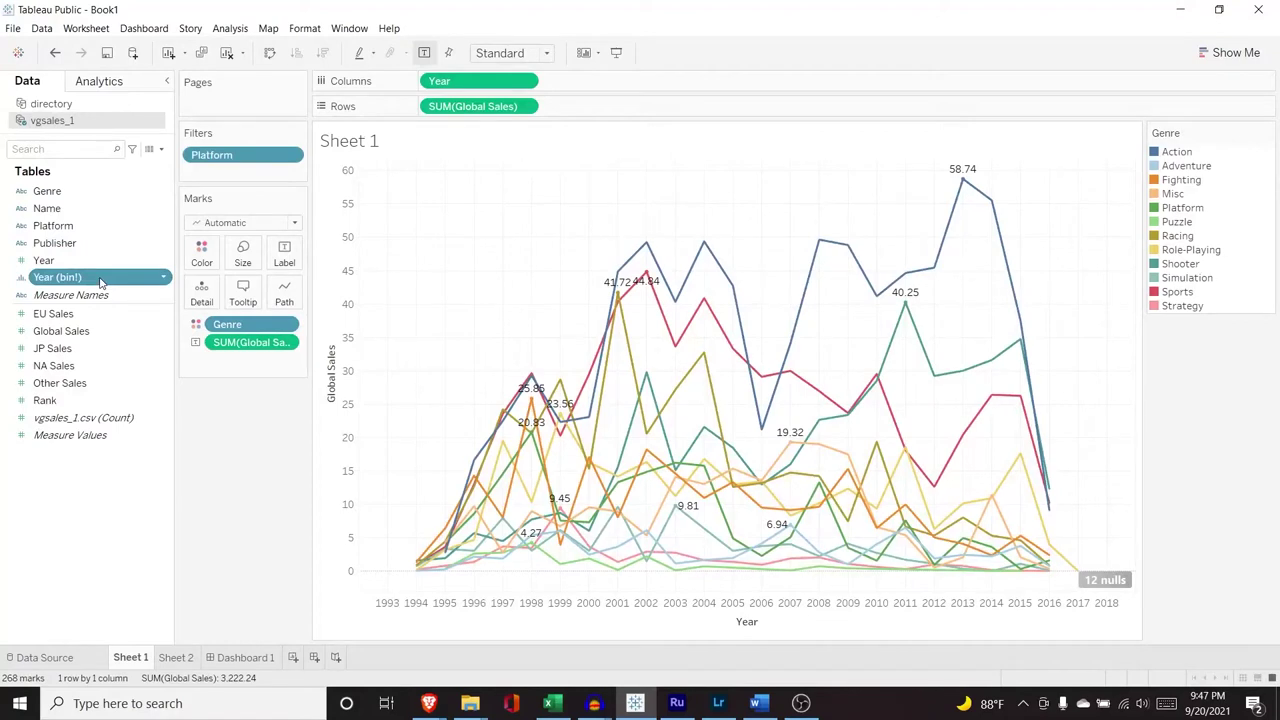
Replace Year with Year (bin!) as the column field of the Sheet 1 chart
mouse_move(445, 81)
left_mouse_down()
mouse_move(168, 213)
mouse_move(440, 84)
left_mouse_up()
left_click_drag(57, 277, 480, 82)
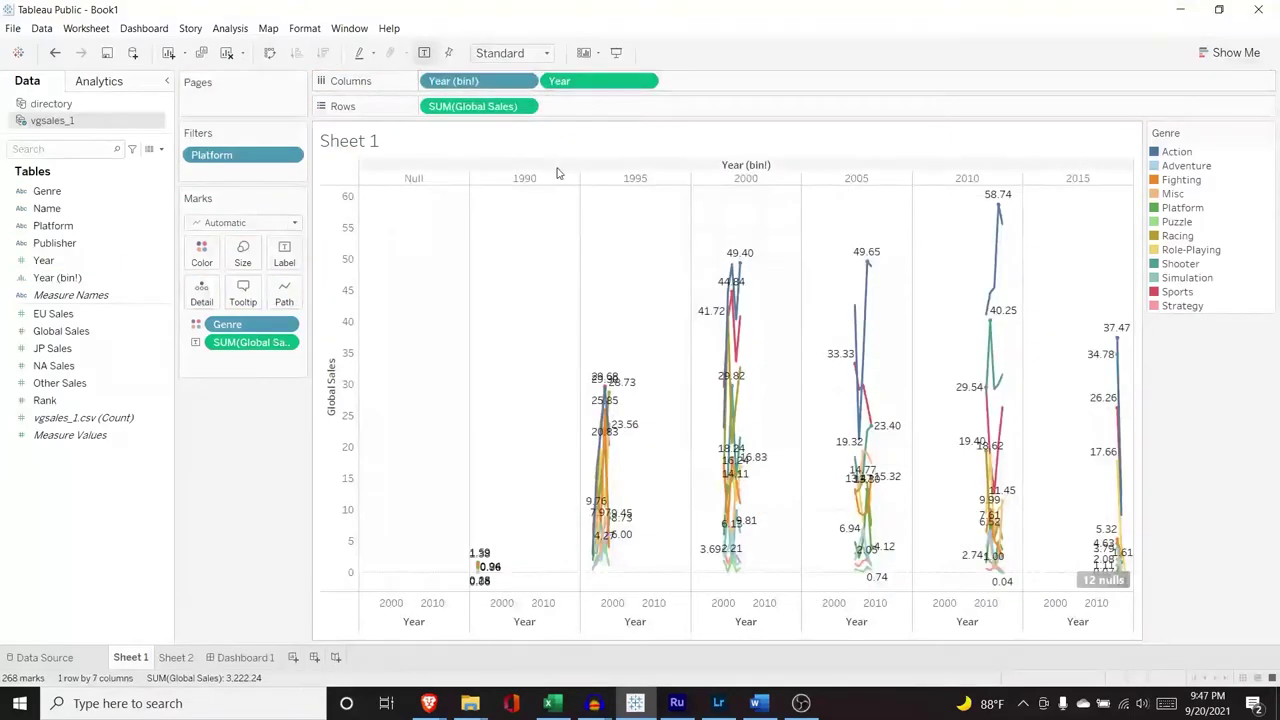
left_click_drag(563, 81, 80, 266)
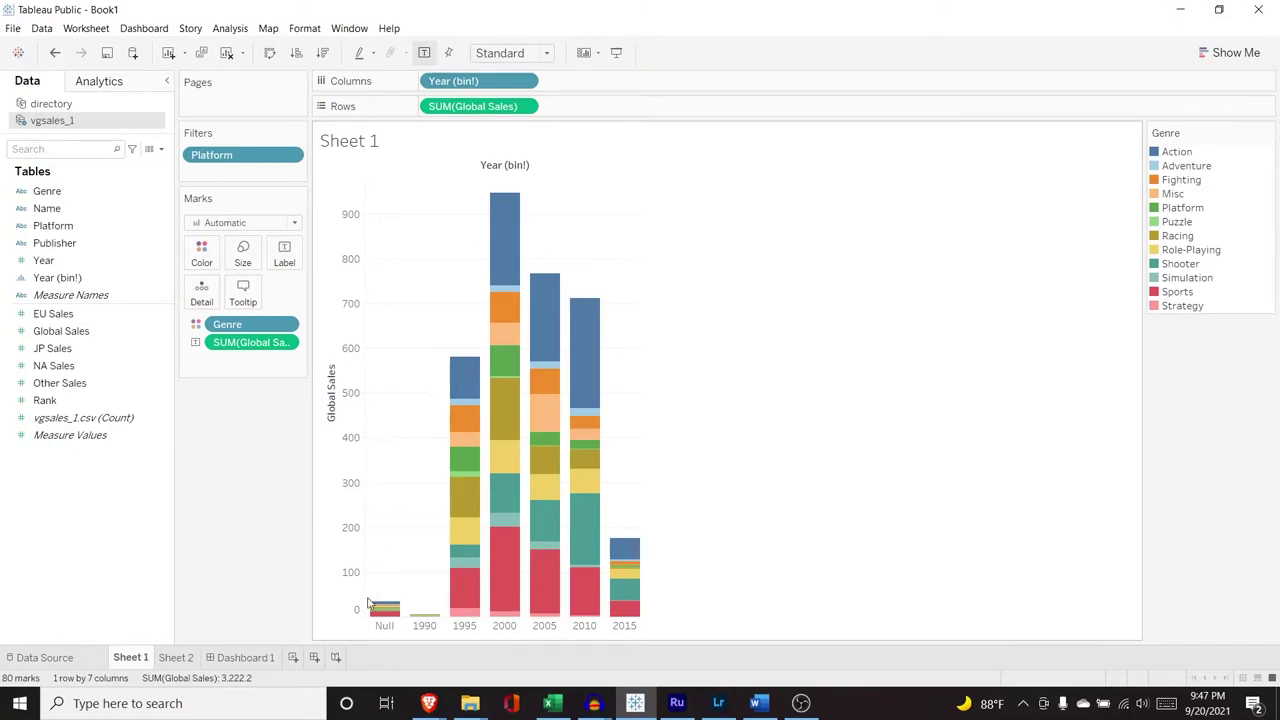
Exclude the Null bin from the Sheet 1 chart
mouse_move(380, 618)
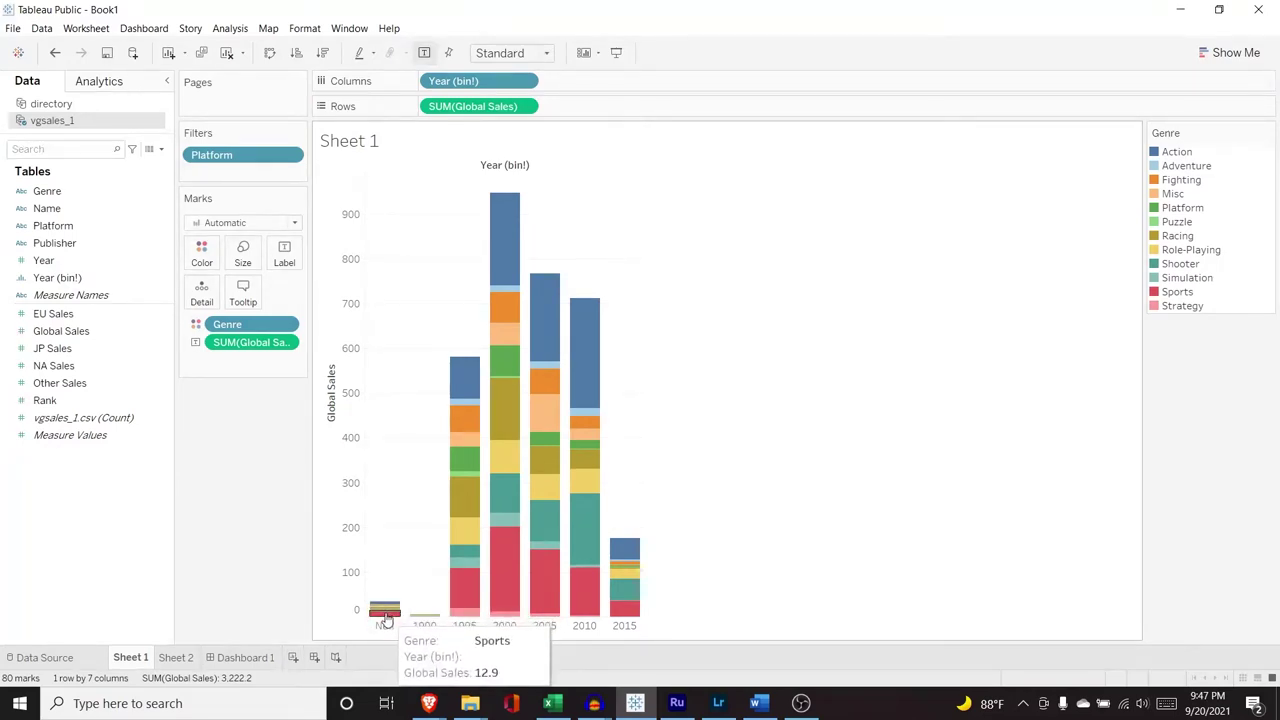
right_click(385, 626)
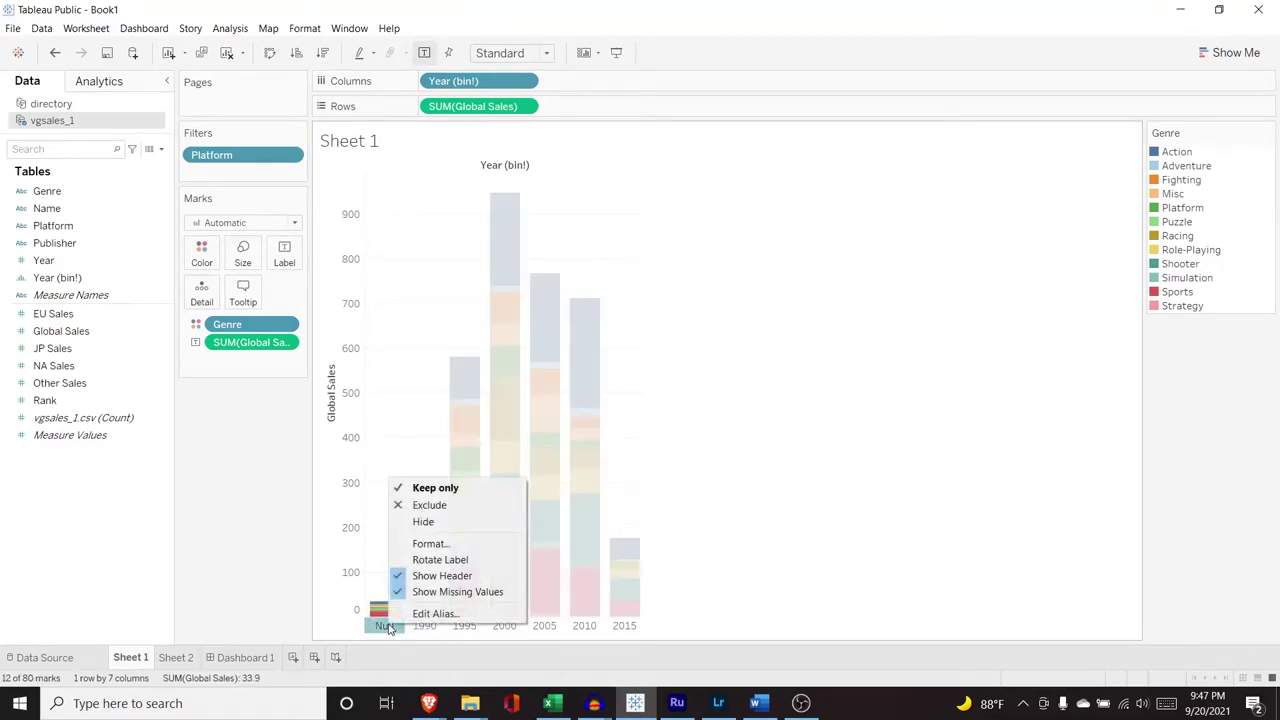
left_click(453, 507)
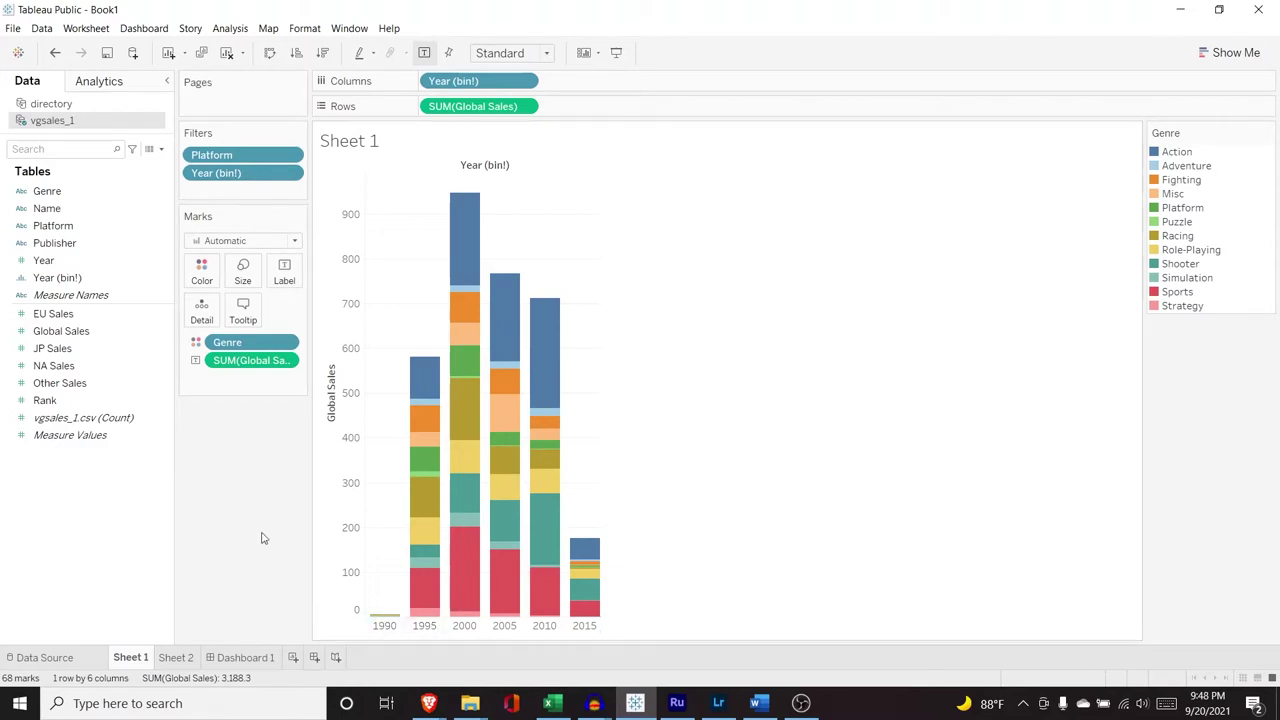
Apply the Percent of Total quick table calculation to the Global Sales measure in the rows
mouse_move(465, 605)
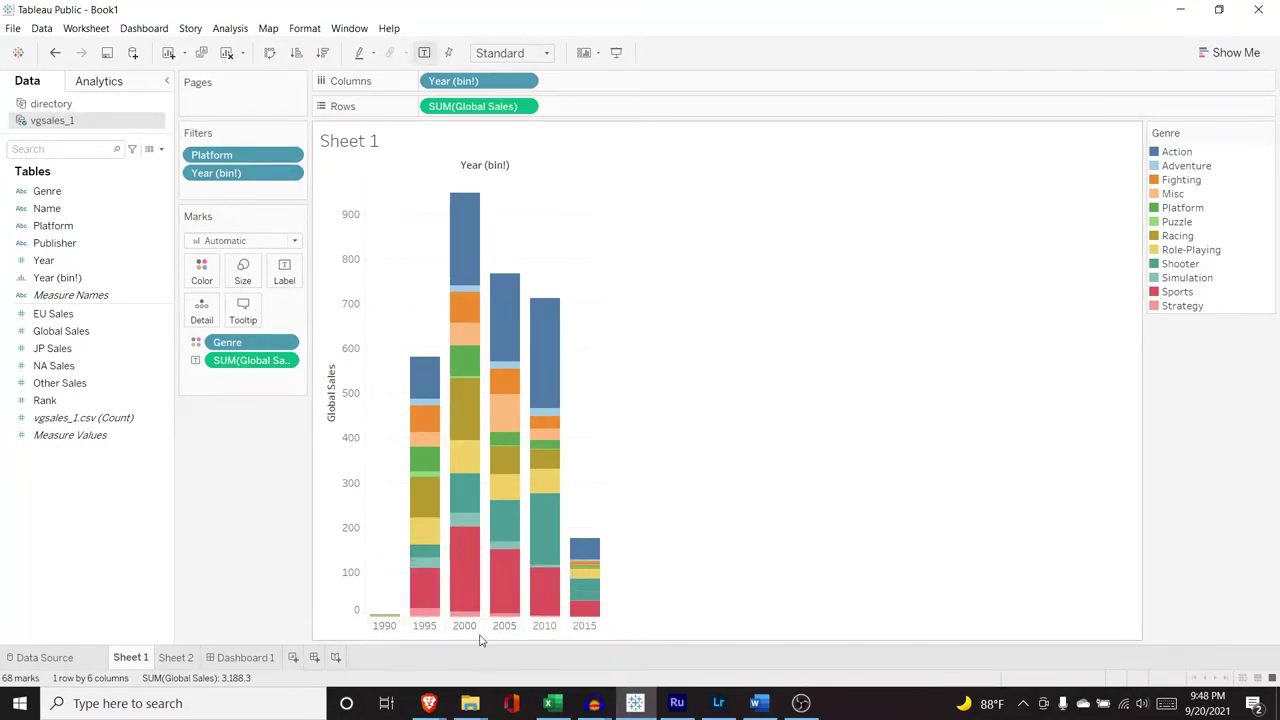
mouse_move(466, 242)
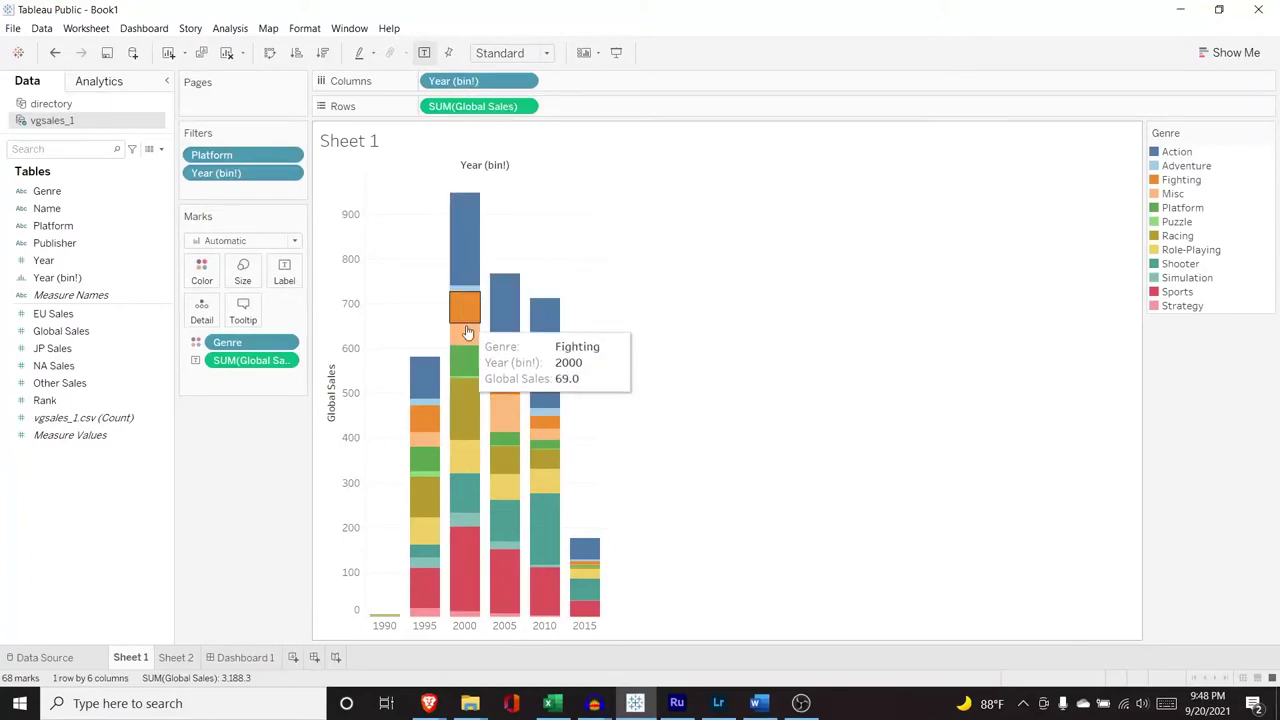
mouse_move(470, 547)
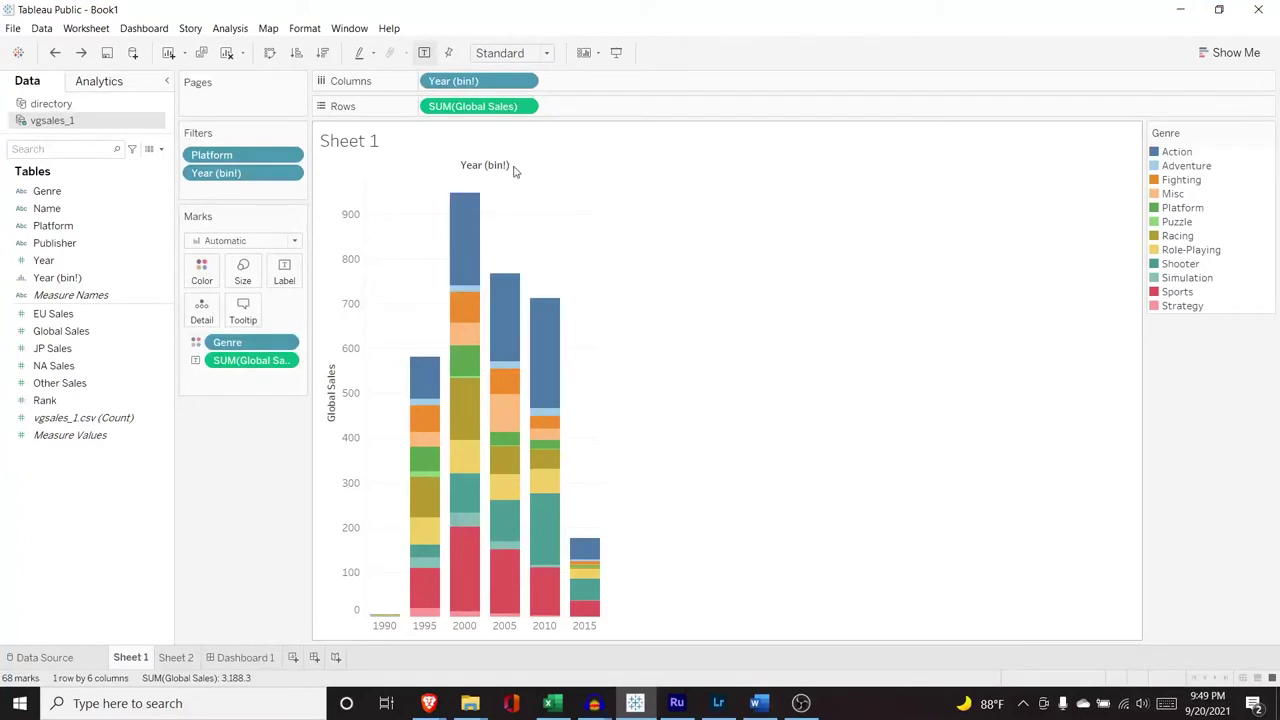
left_click(524, 107)
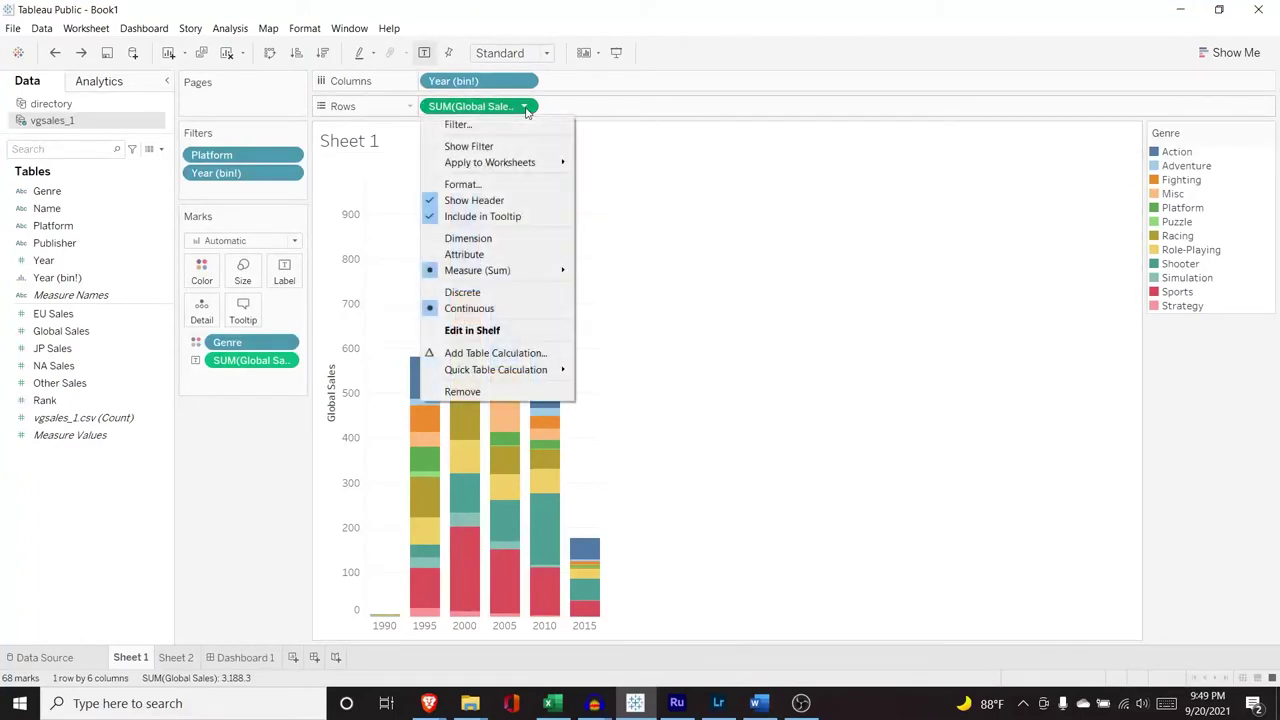
mouse_move(551, 369)
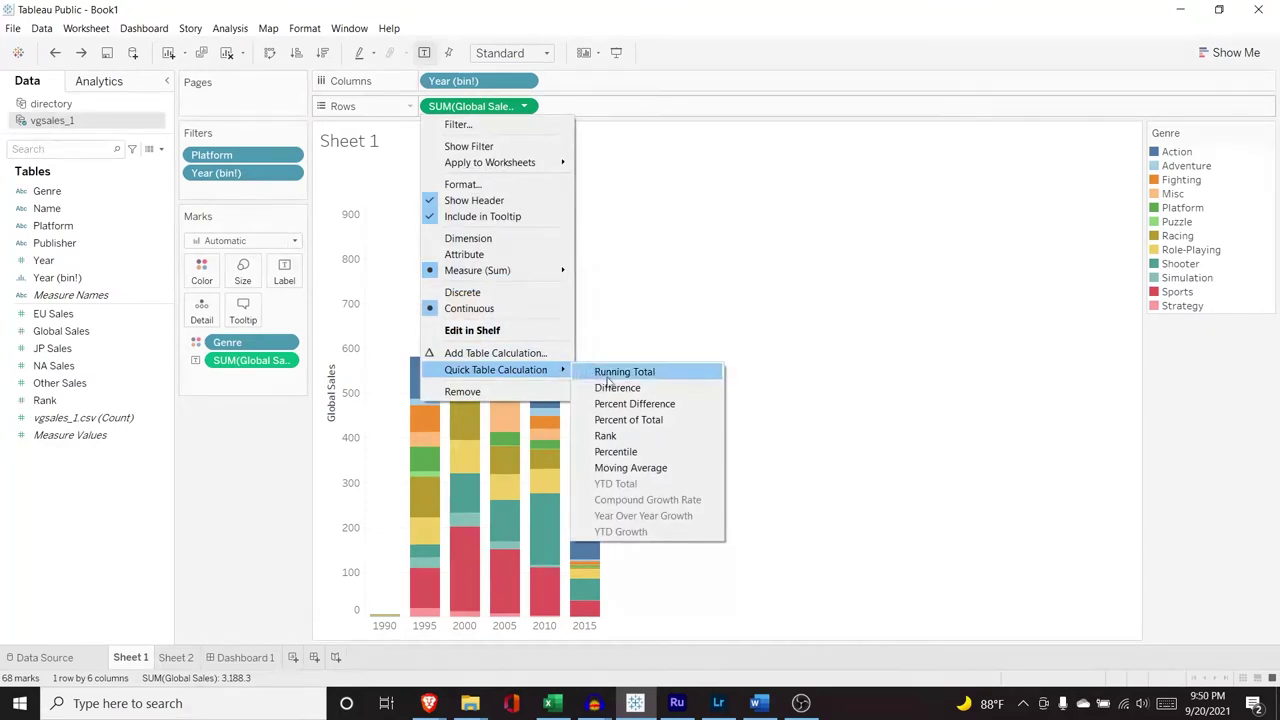
left_click(669, 421)
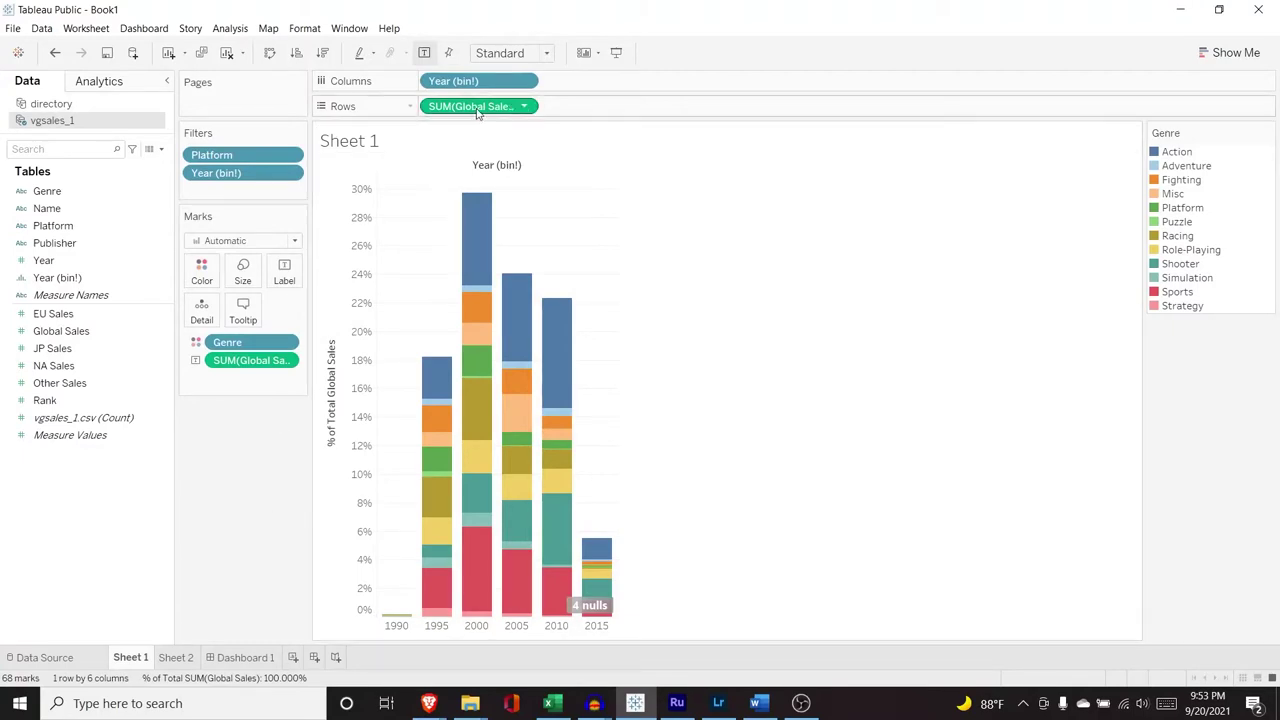
Save the percent-of-total calculation as a reusable data field named "Percentage of Global Sales"
left_click_drag(478, 111, 113, 386)
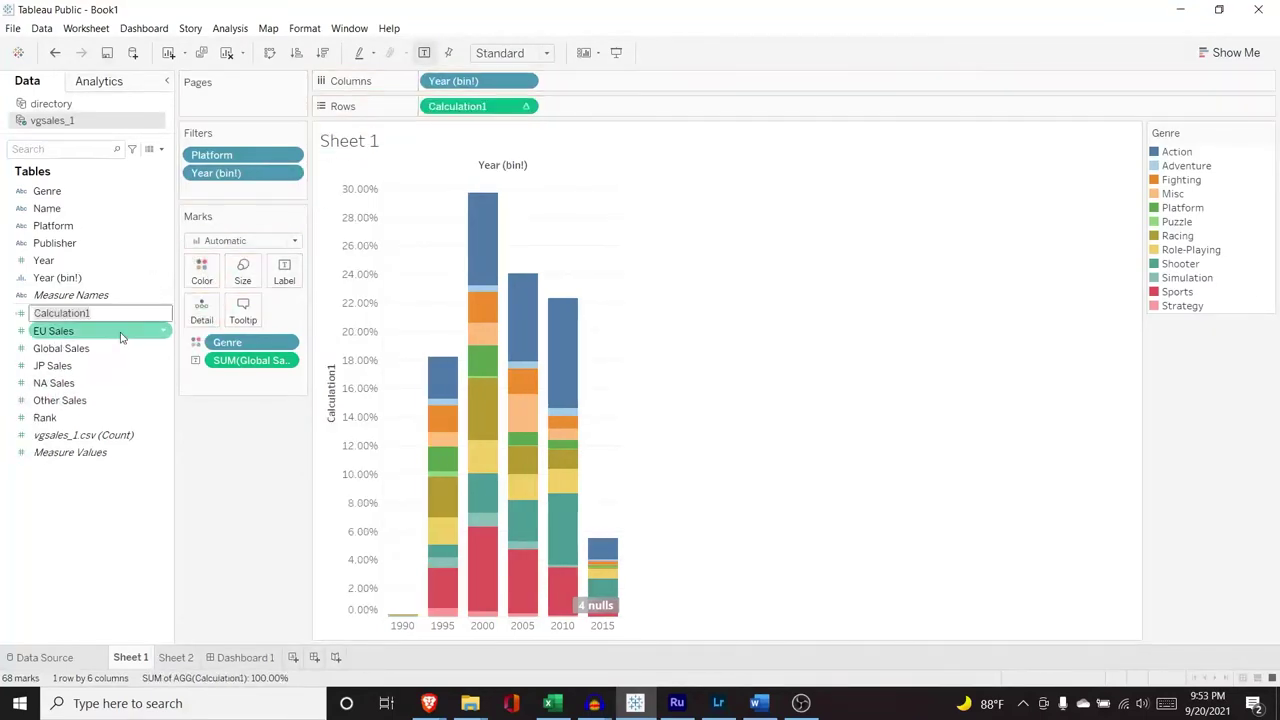
key("ctrl+a")
type("Percentage of Global")
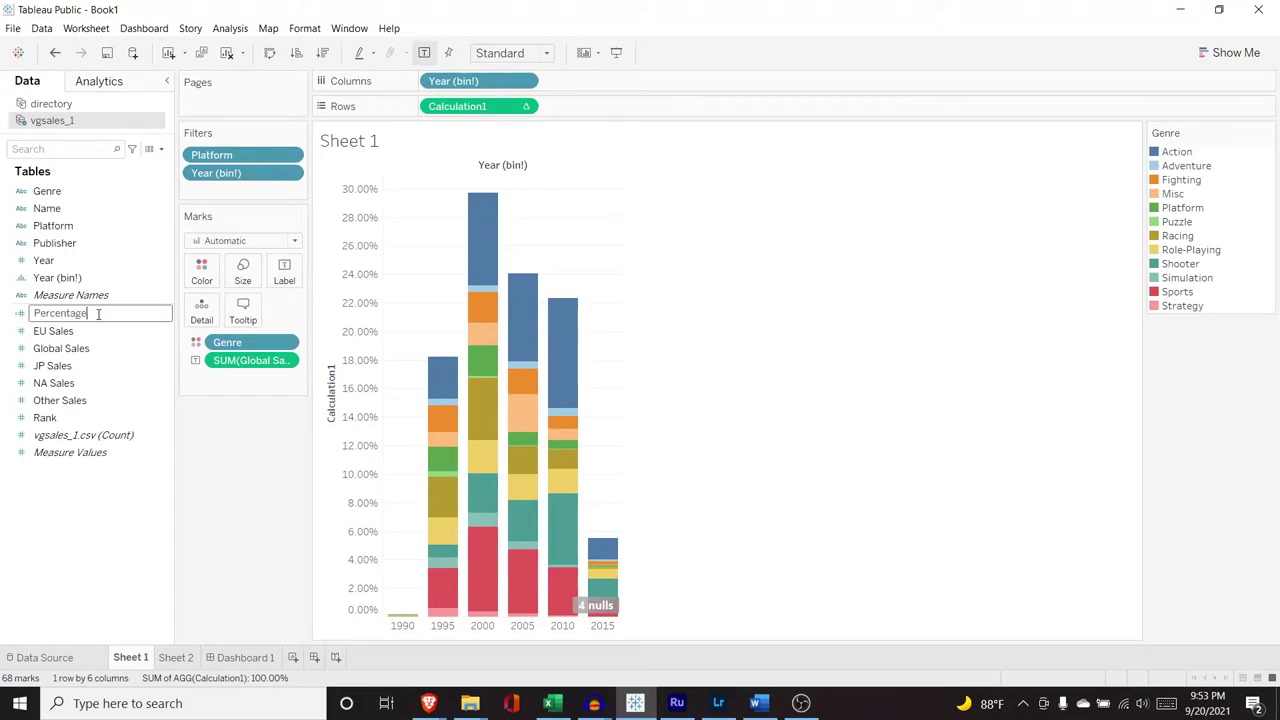
type(" Sales")
key("Return")
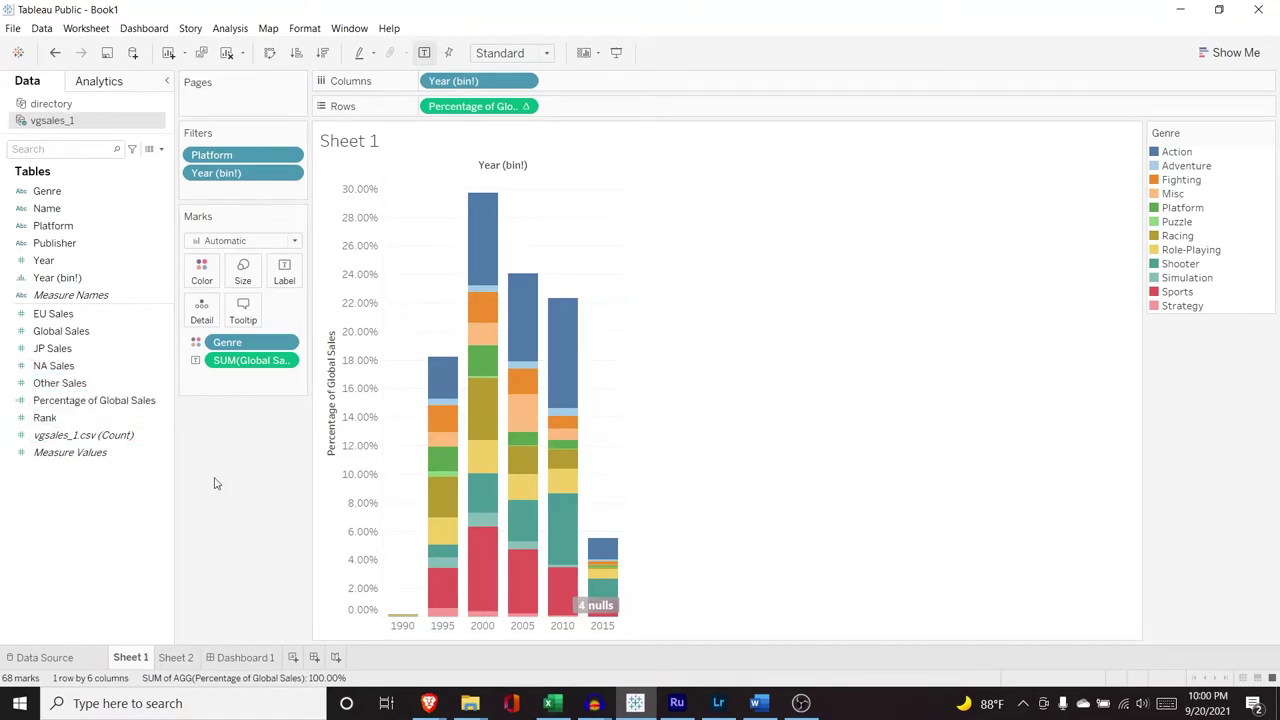
Create a calculated field from Global Sales with the formula [Global Sales]-[EU Sales]
left_click(152, 336)
left_click(165, 337)
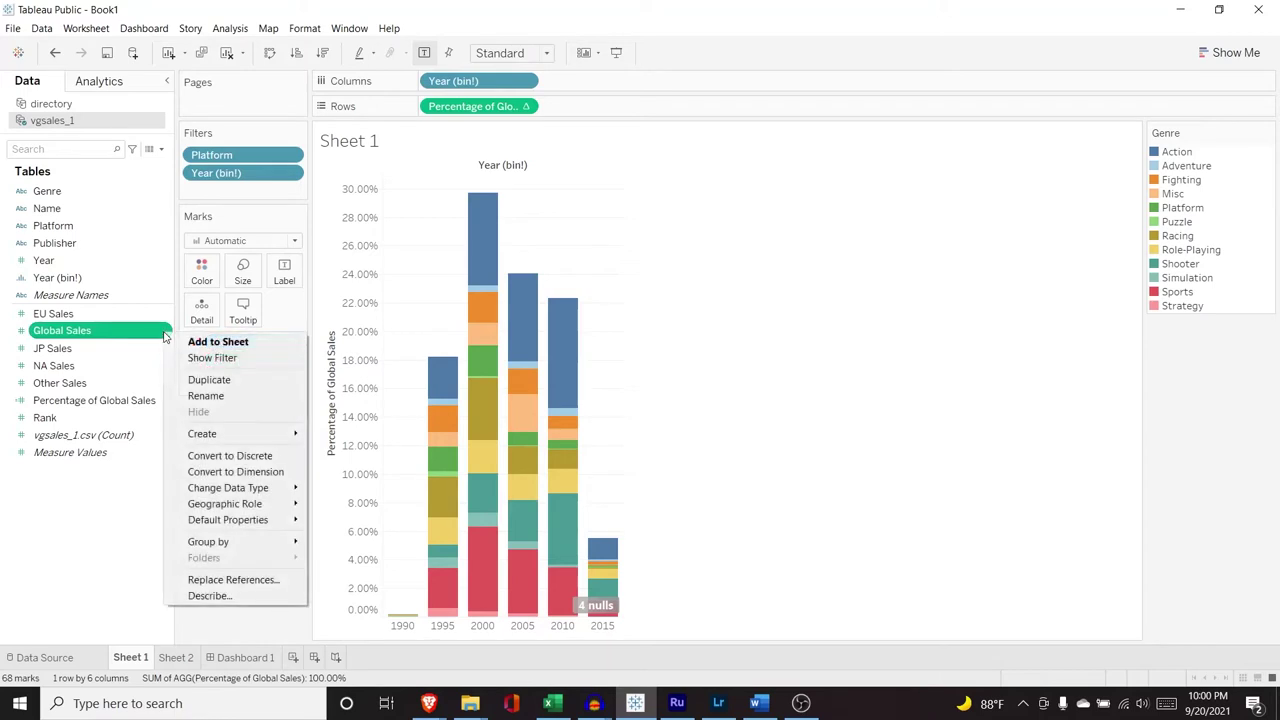
mouse_move(252, 433)
left_click(343, 436)
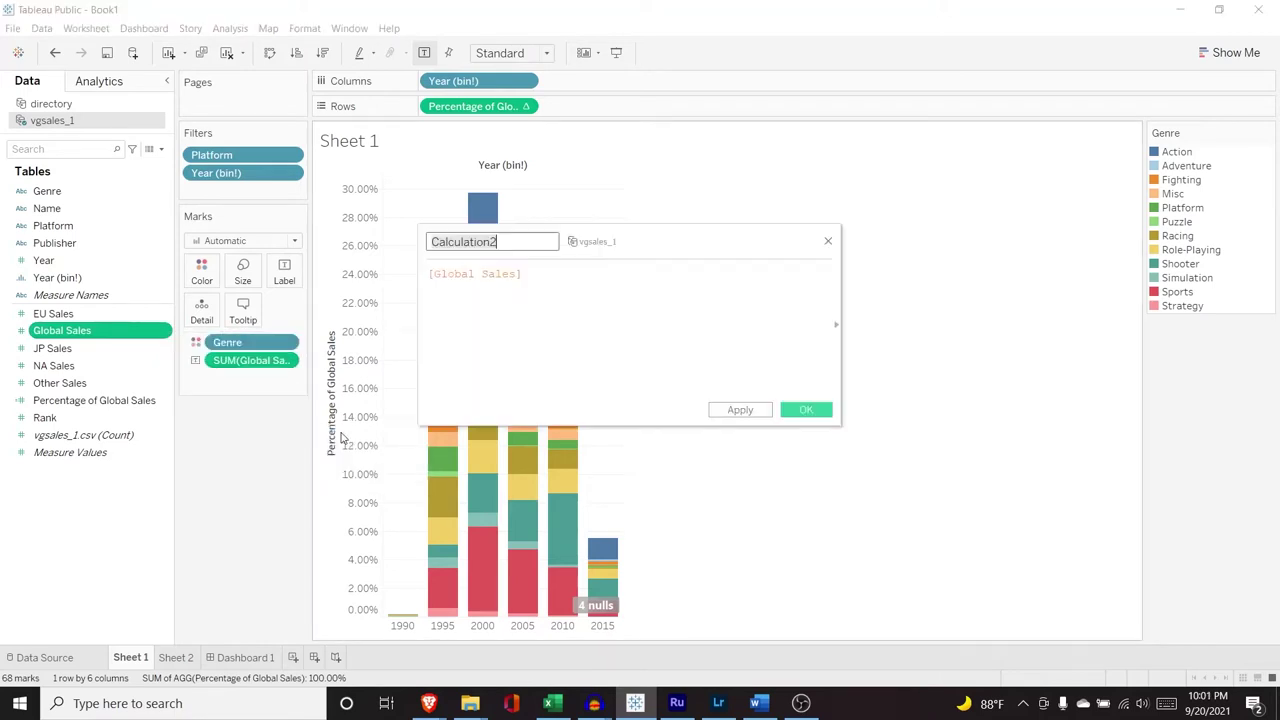
left_click(527, 273)
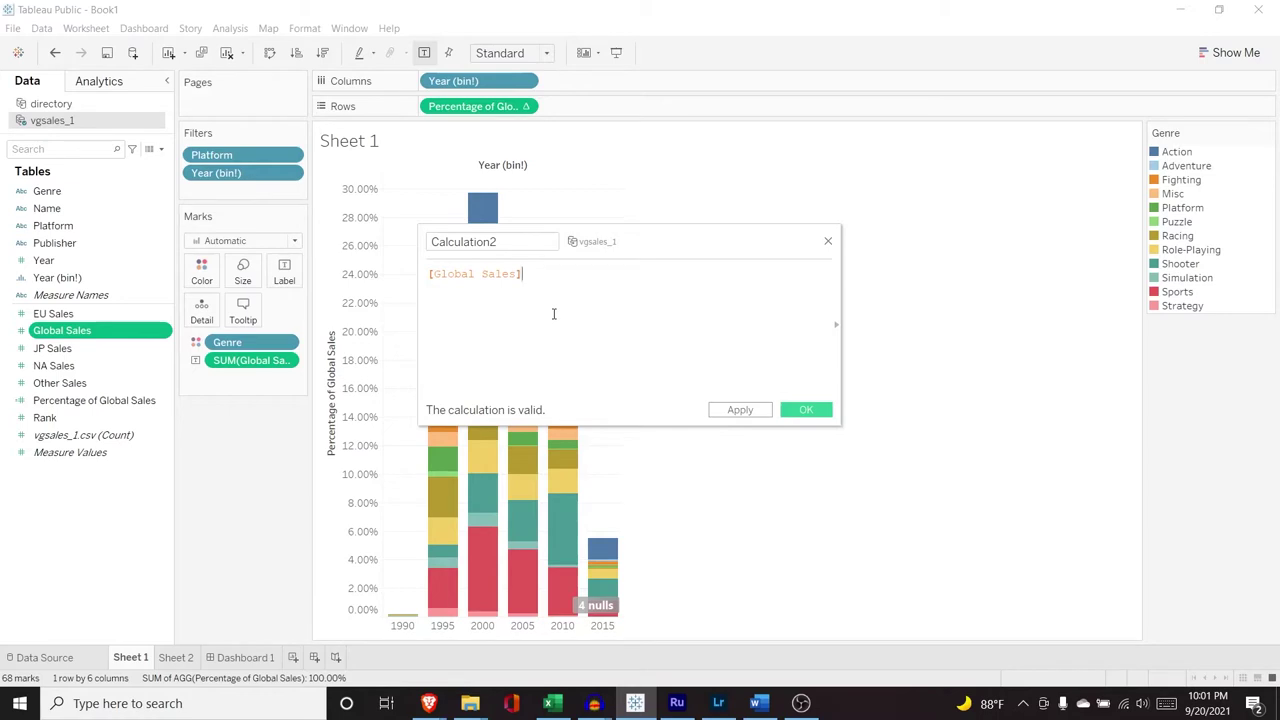
type("-")
type(" [")
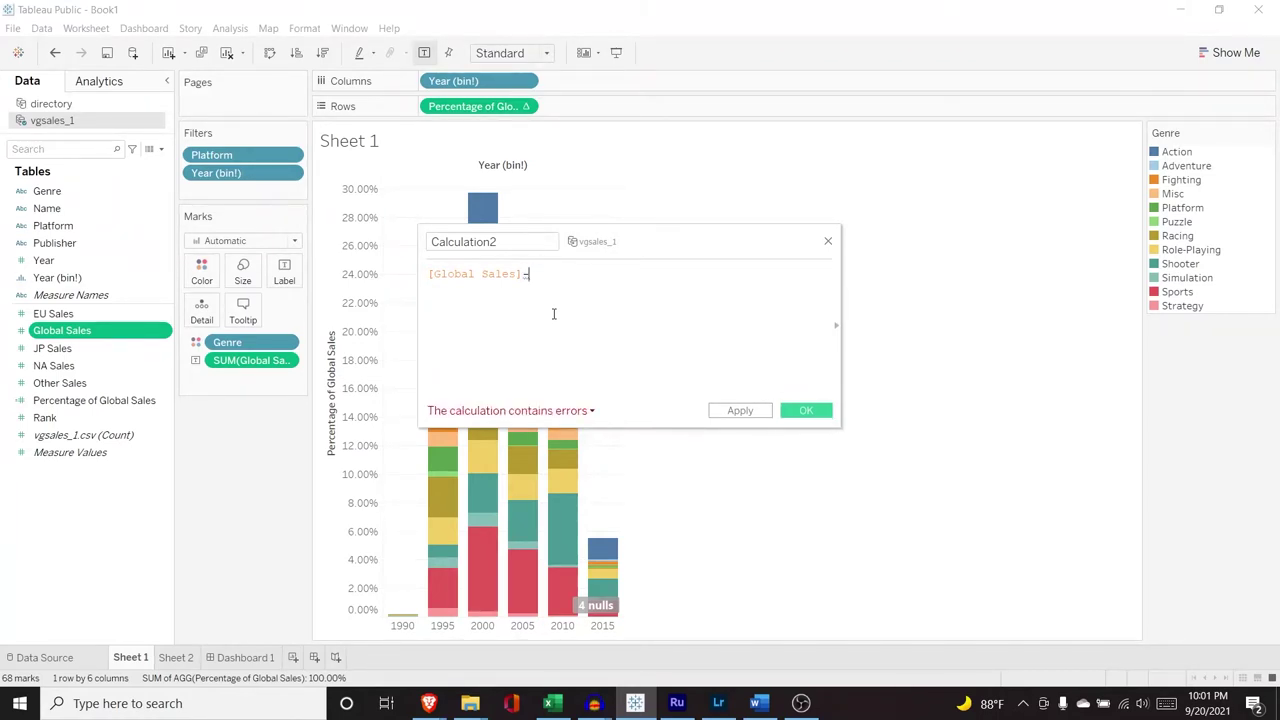
type("EU")
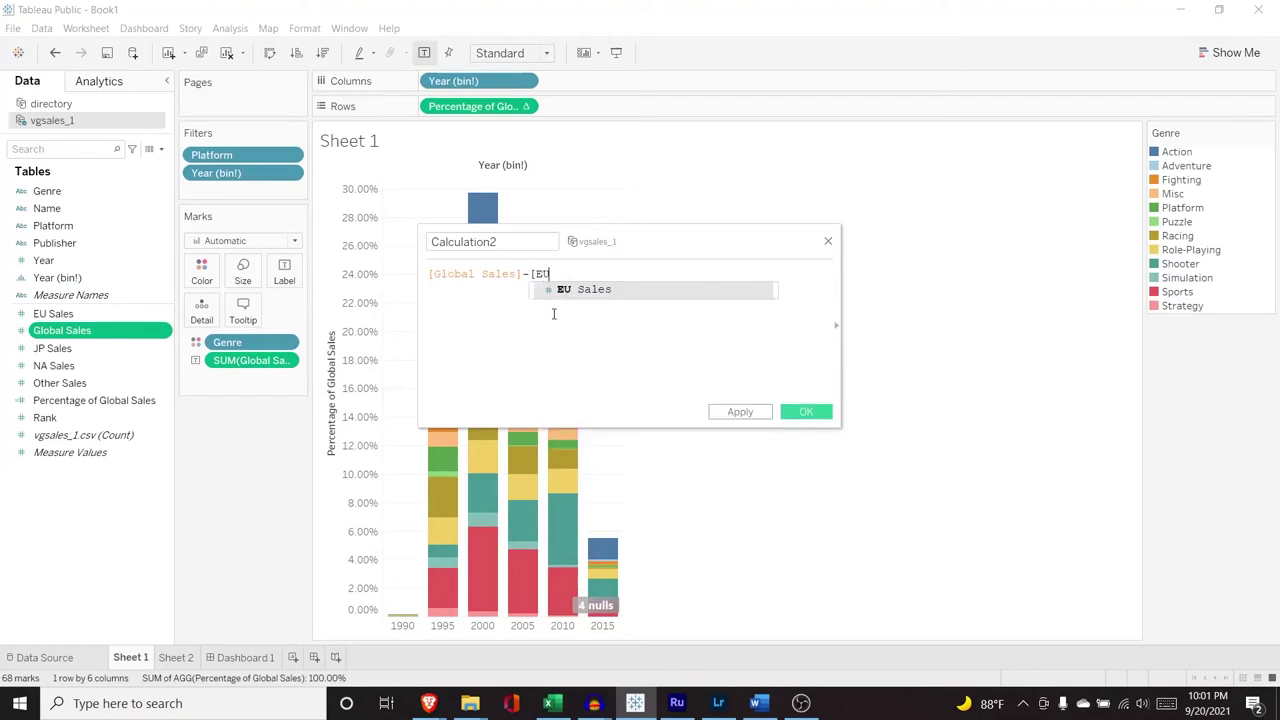
left_click(588, 290)
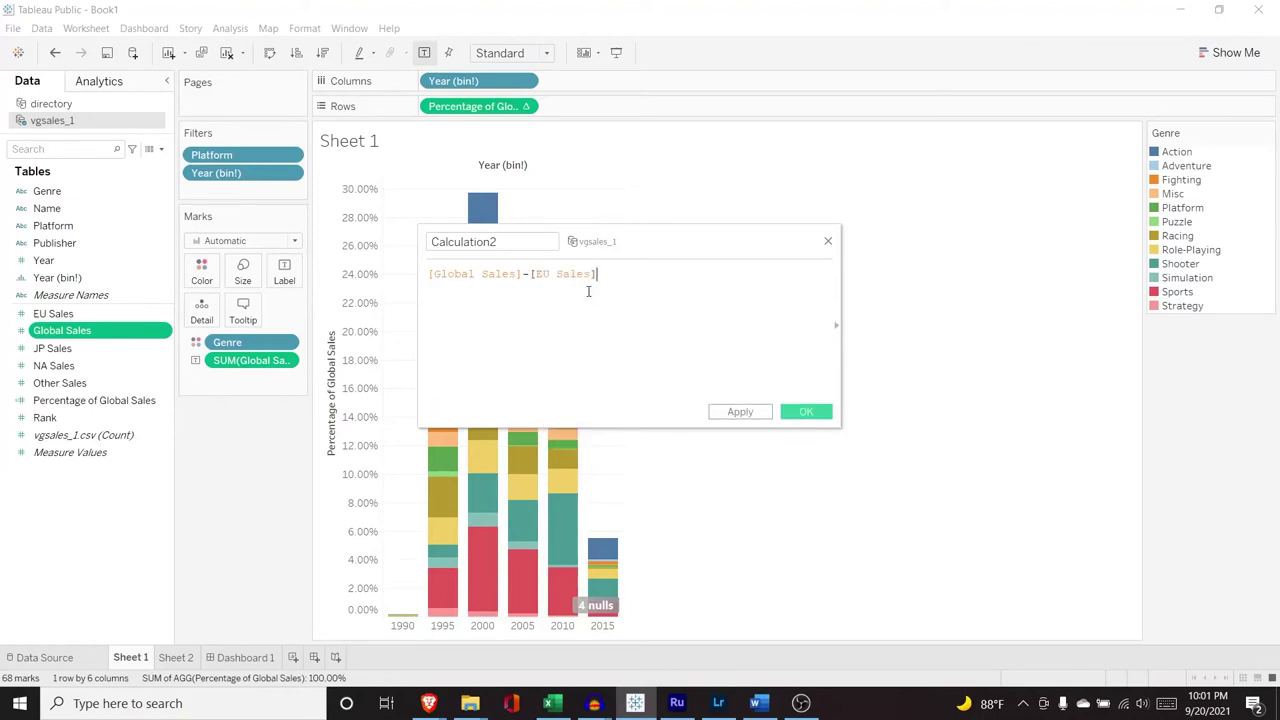
left_click(811, 416)
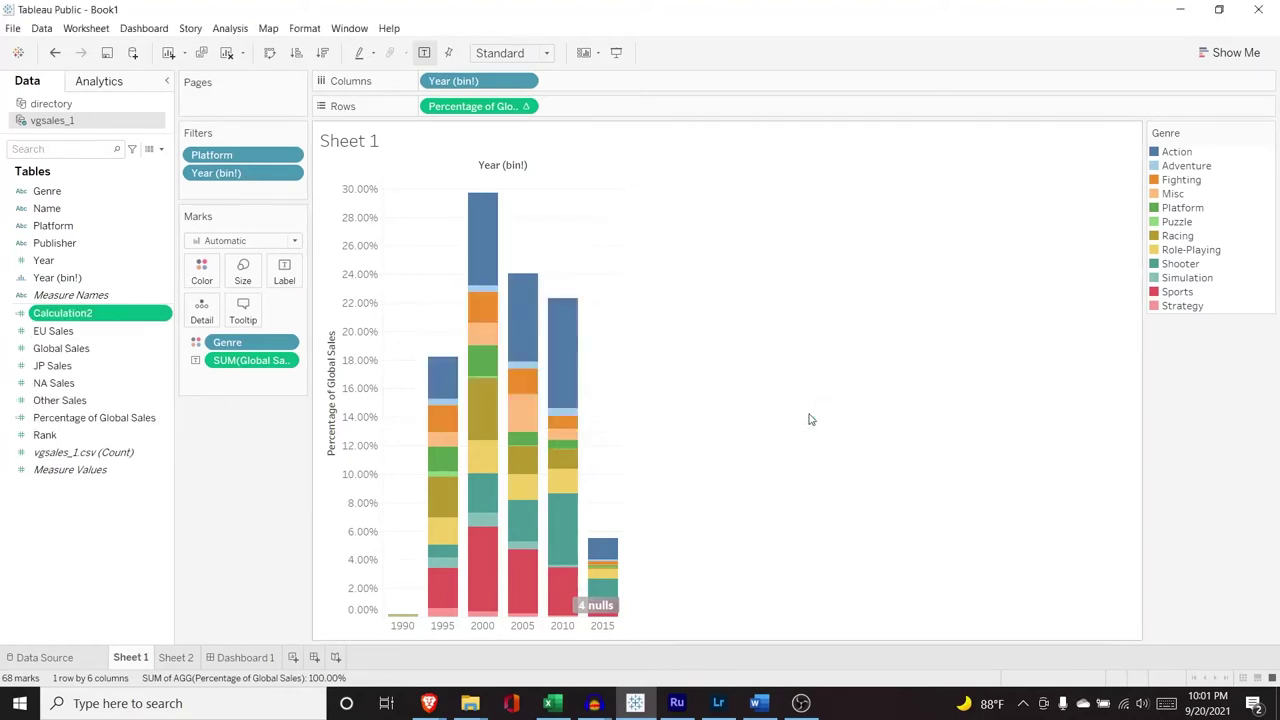
Rename the new calculated field "Global Sales - EU Sales"
left_click(78, 314)
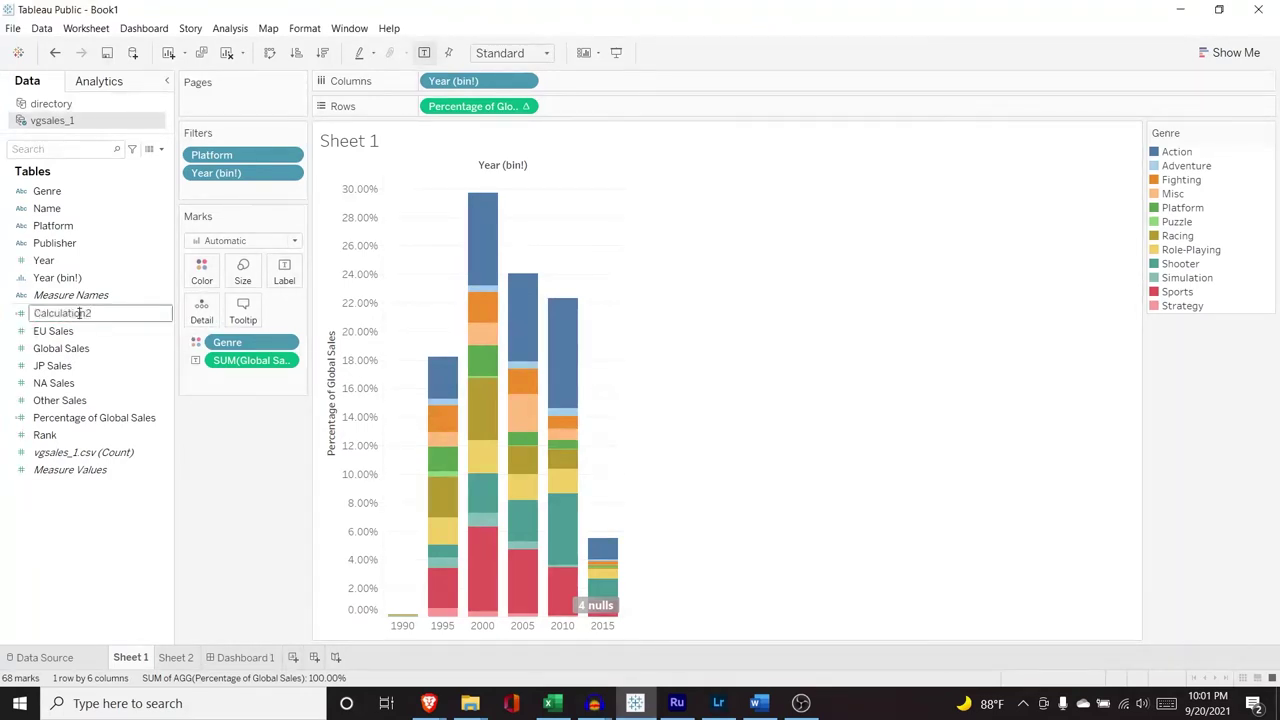
type("Global Sales - EU Sales")
key("Return")
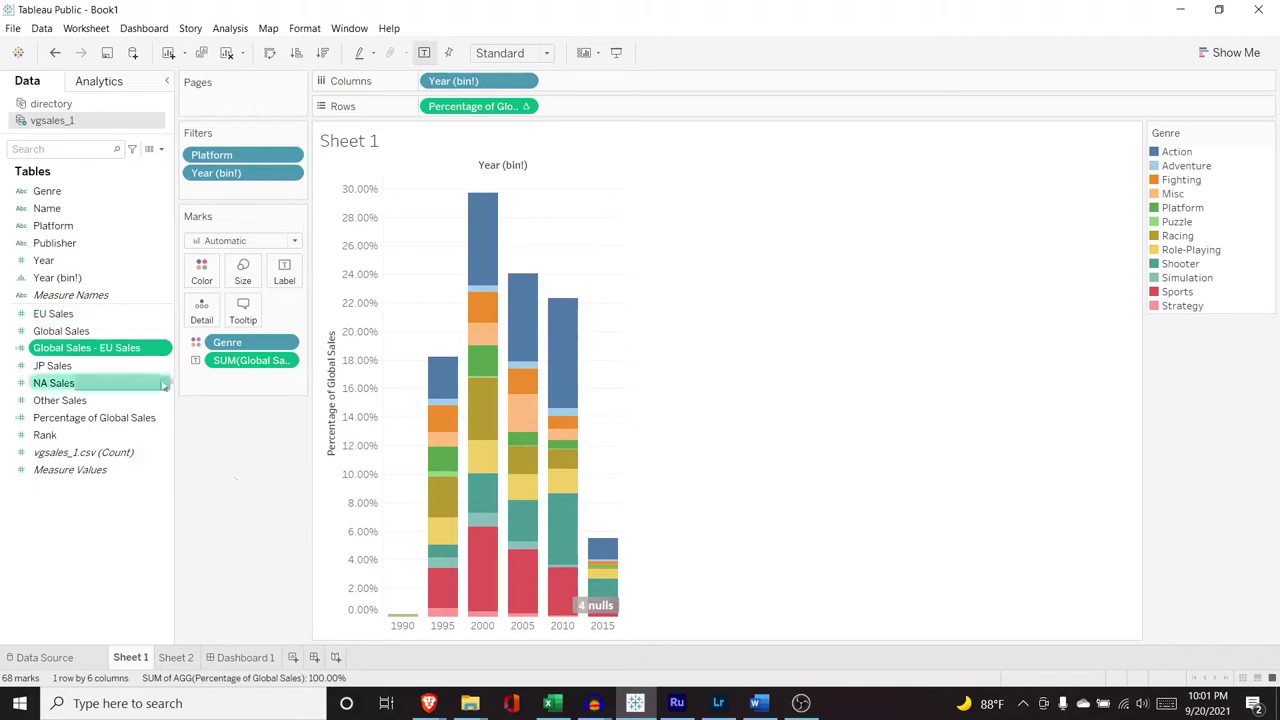
Replace Percentage of Global Sales in the rows with Global Sales, followed by Global Sales - EU Sales, for comparison
left_click_drag(113, 353, 618, 107)
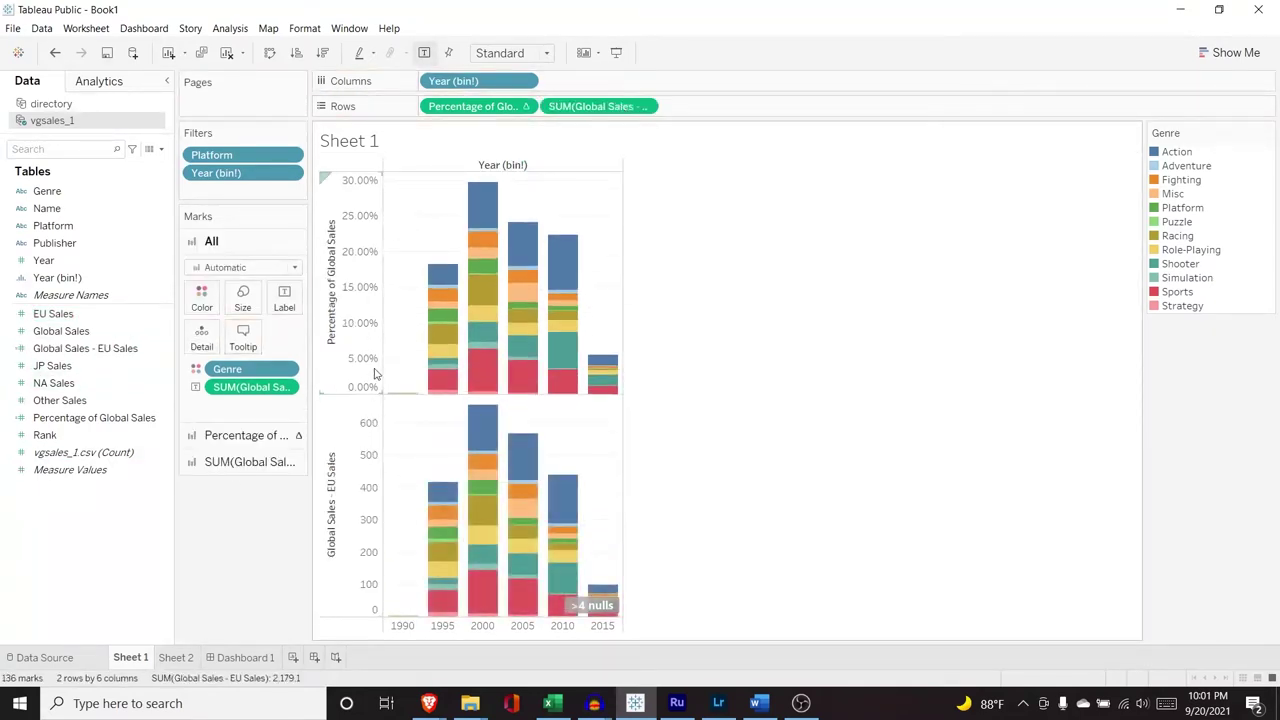
left_click_drag(486, 106, 95, 390)
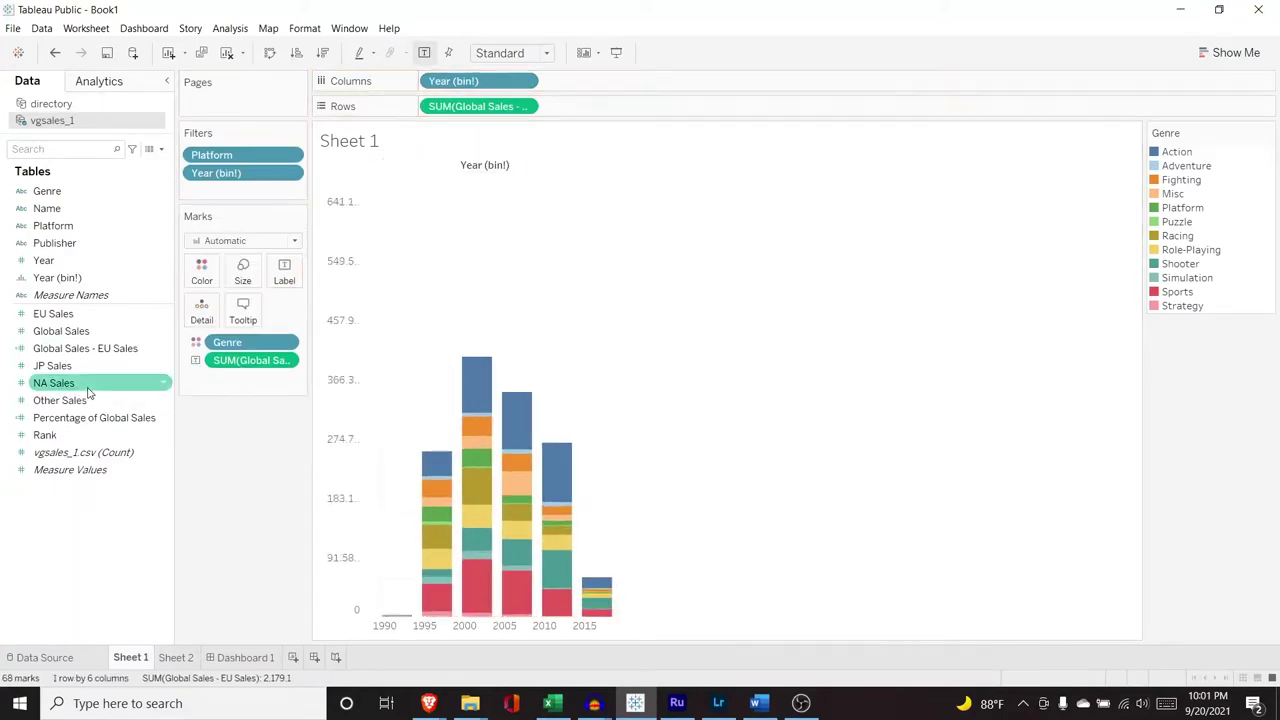
left_click(111, 334)
left_click_drag(111, 334, 449, 109)
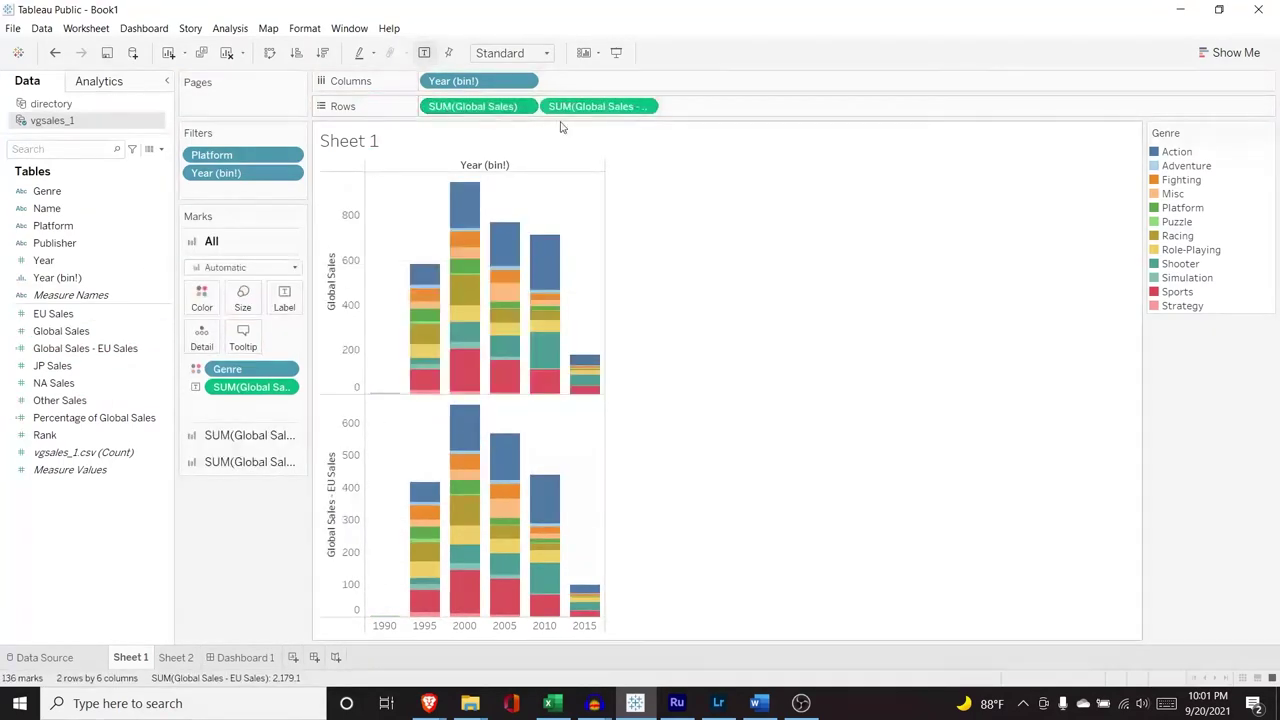
left_click(349, 400)
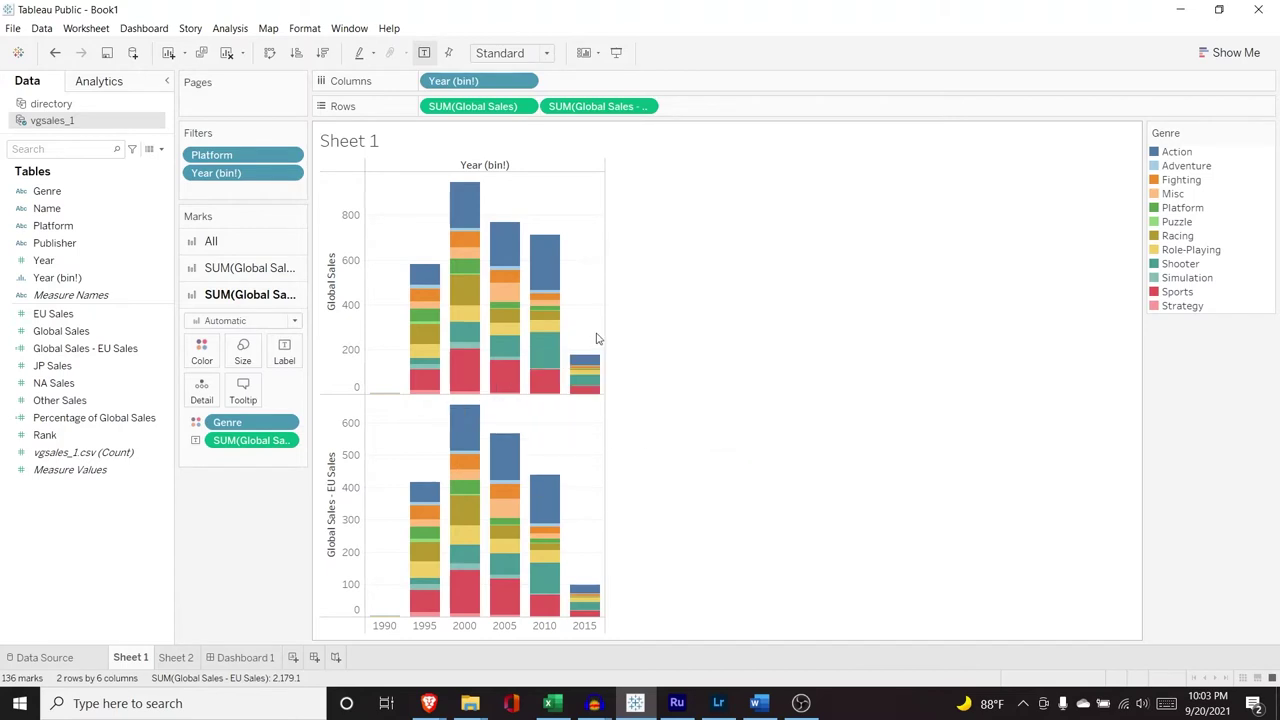
Widen the Year bin columns of the stacked bar chart on Sheet 1
left_click_drag(604, 326, 708, 320)
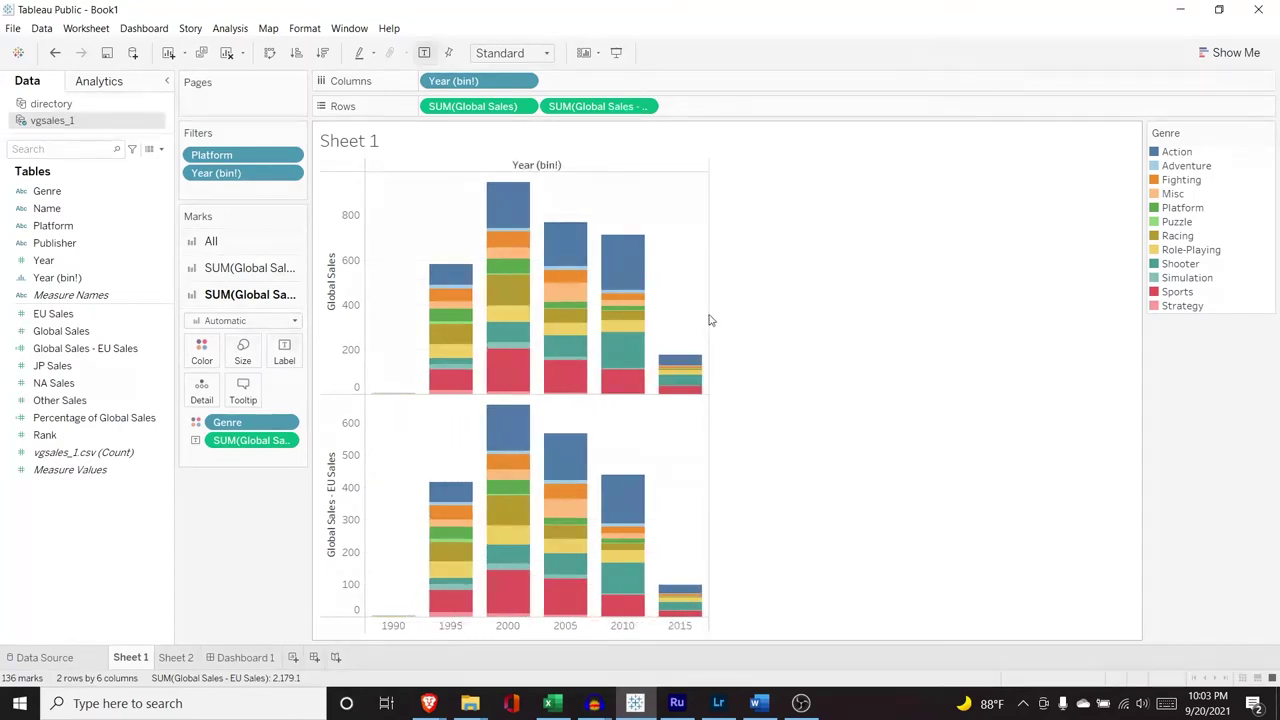
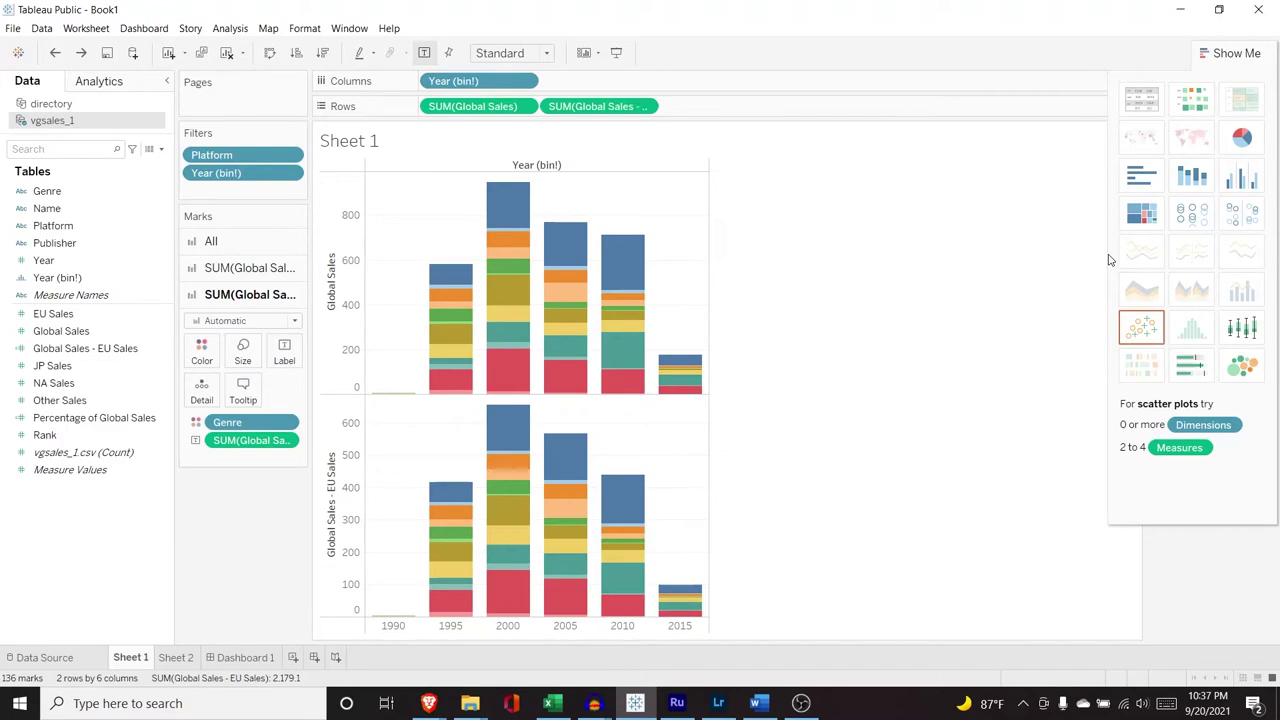
Switch to the Brave browser and download the Starbucks store locations dataset from Kaggle into Downloads as archive, dismissing the download bar
mouse_move(429, 700)
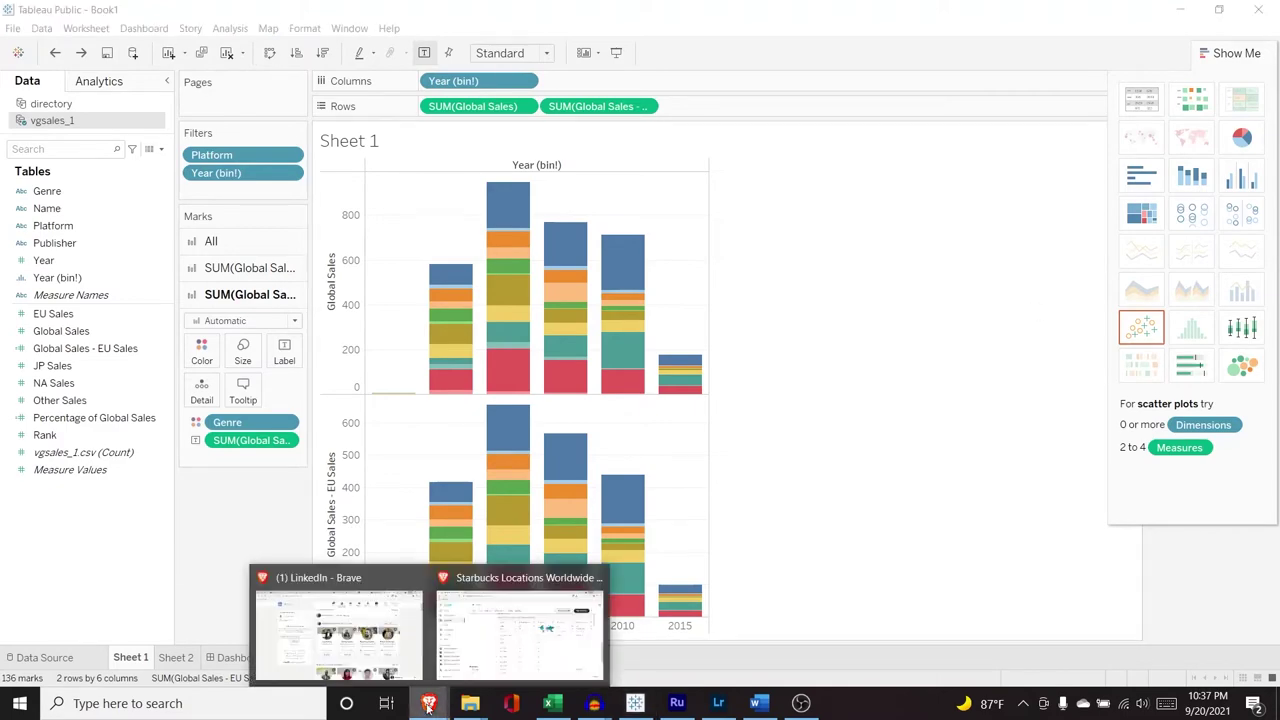
left_click(501, 646)
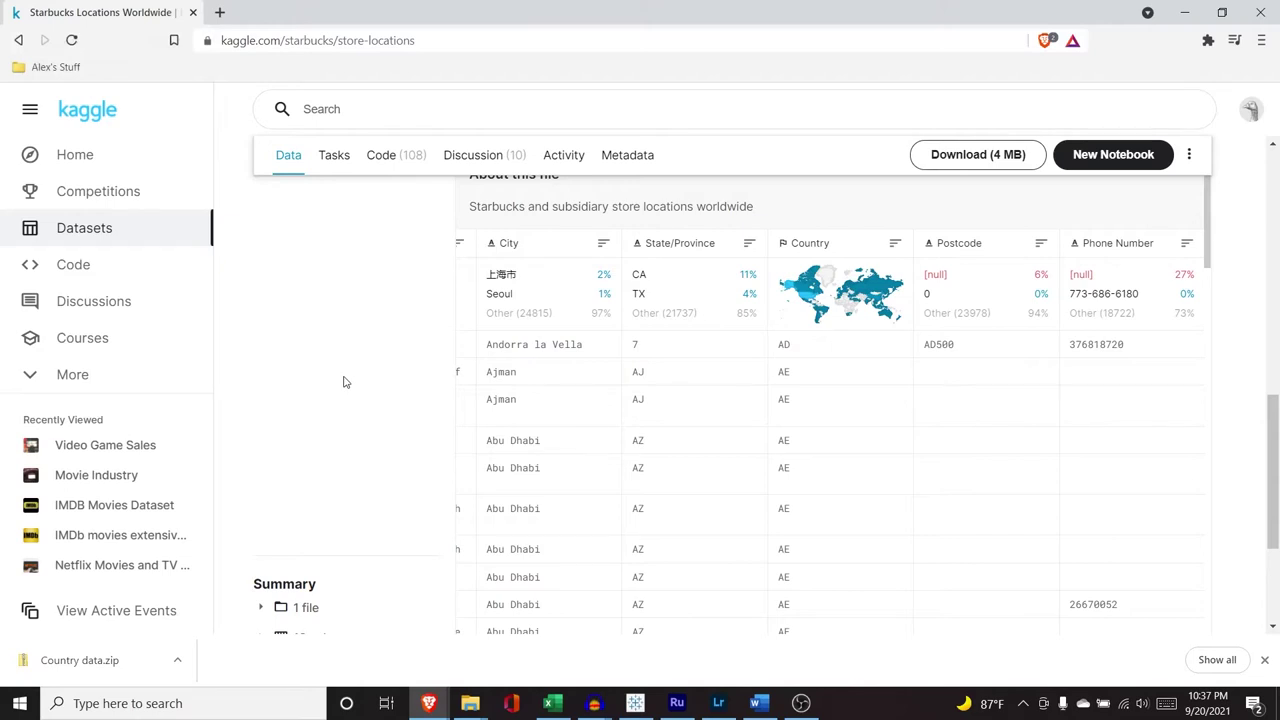
left_click(968, 158)
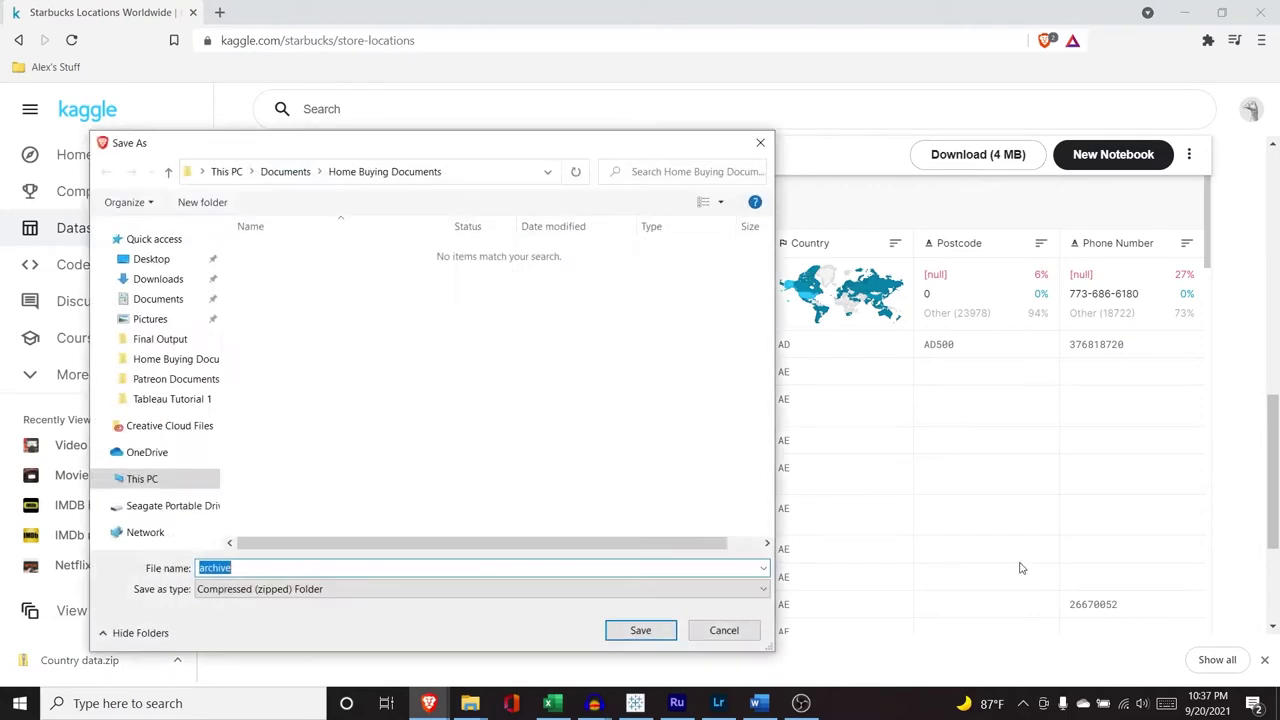
left_click(158, 279)
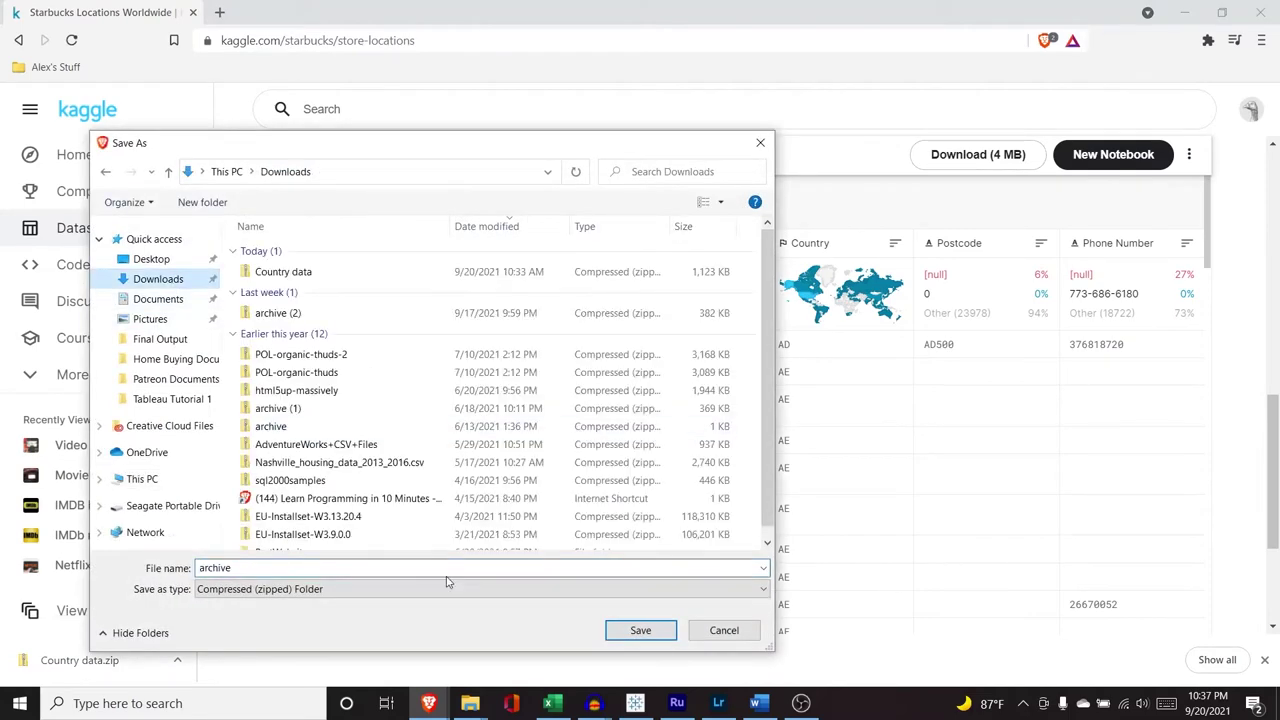
left_click(648, 634)
left_click(690, 360)
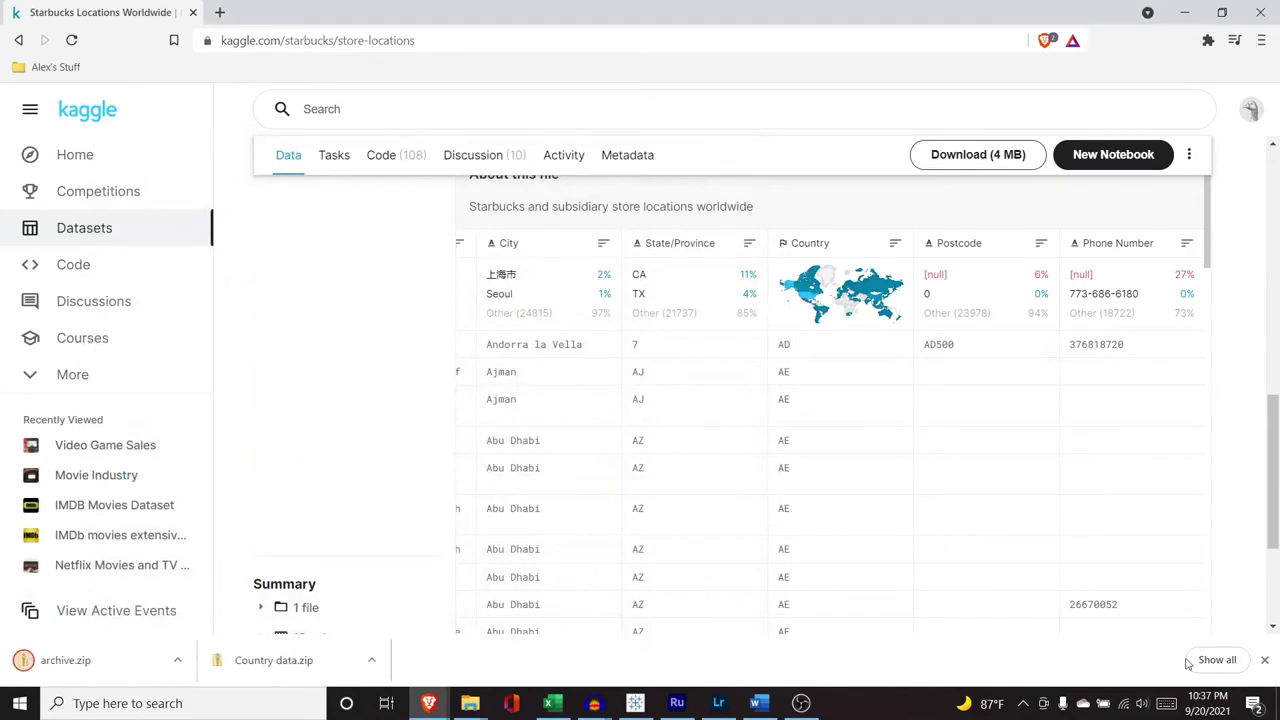
left_click(1264, 660)
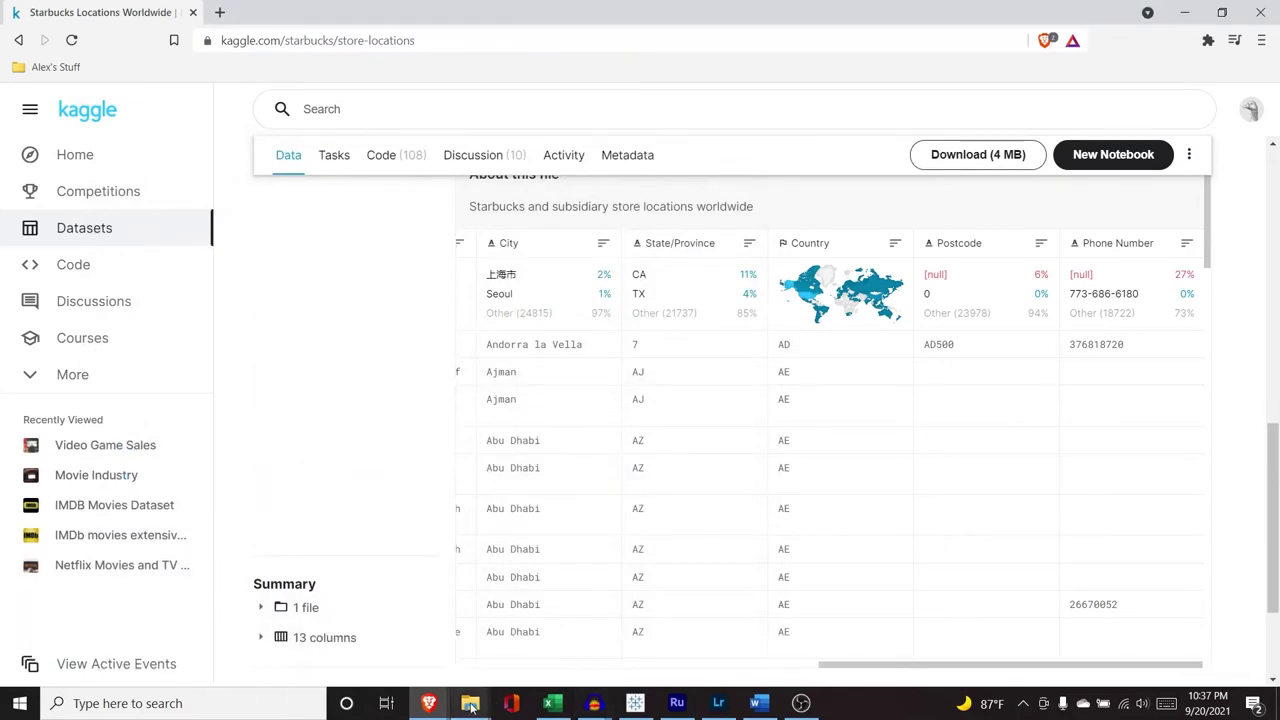
In File Explorer, copy the directory file from the Country data zip into Downloads, replacing the existing file, and minimize the window
mouse_move(472, 706)
left_click(414, 643)
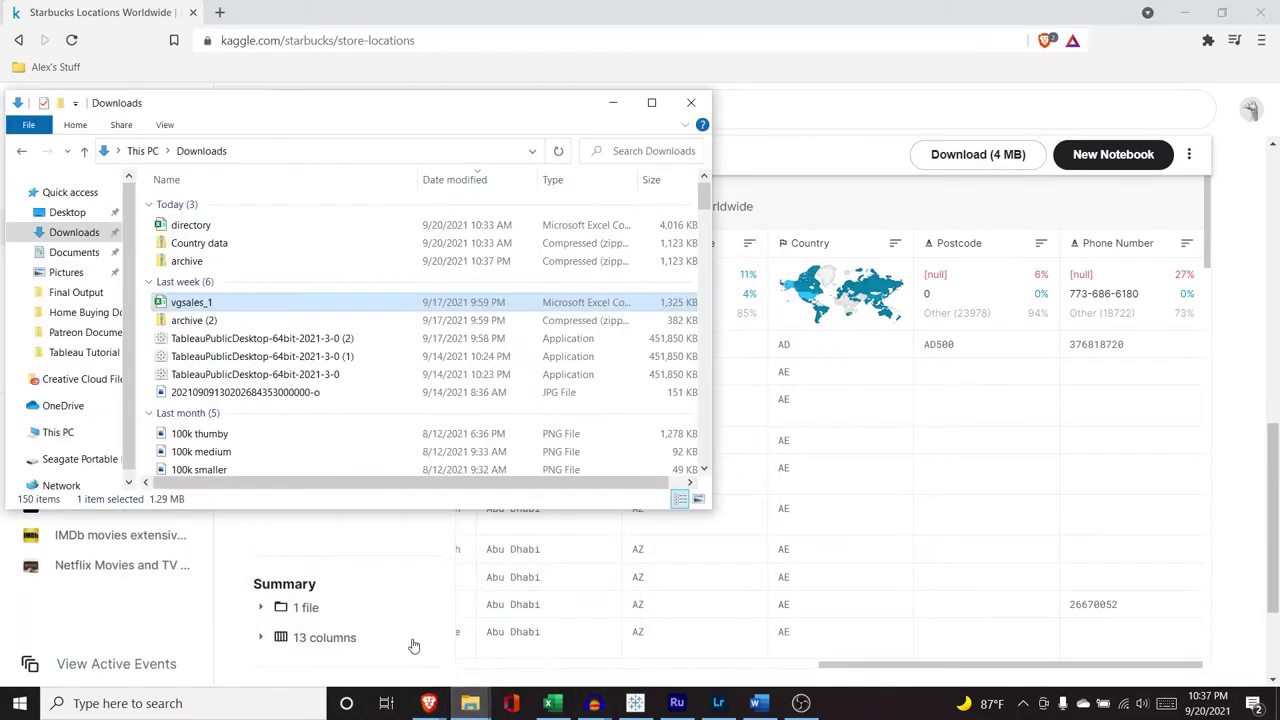
double_click(260, 247)
left_click(262, 214)
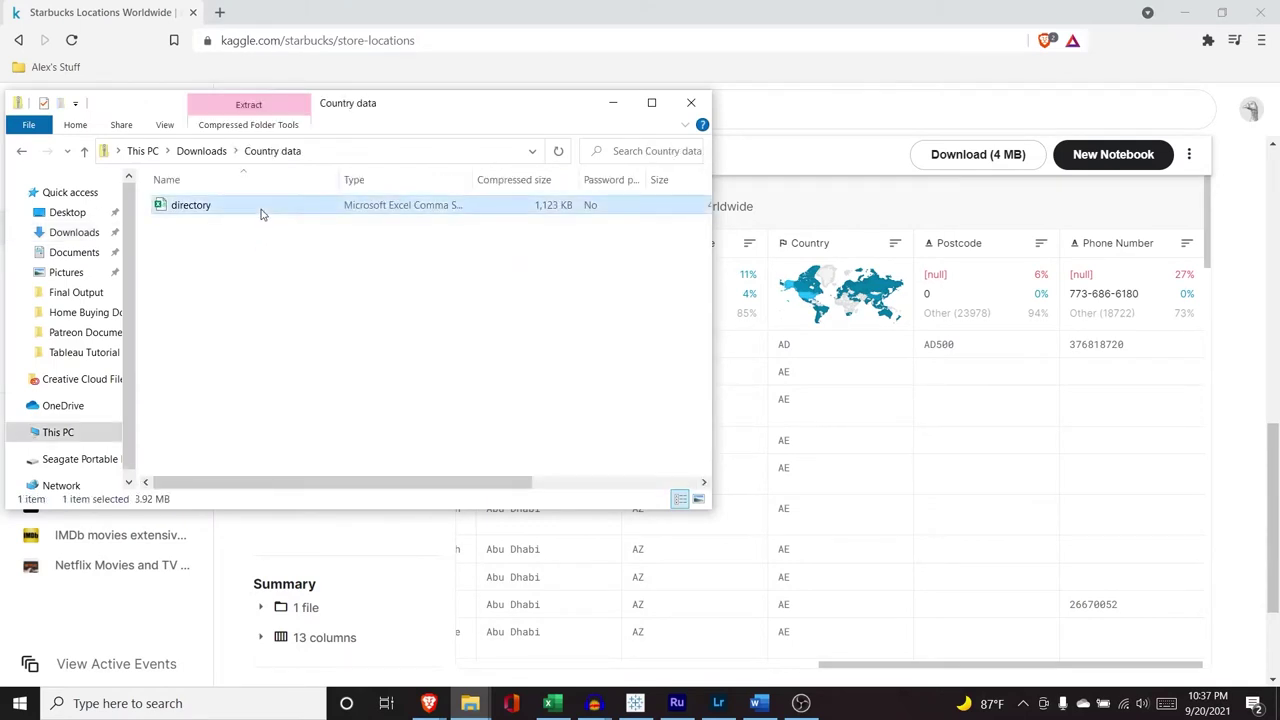
left_click(22, 152)
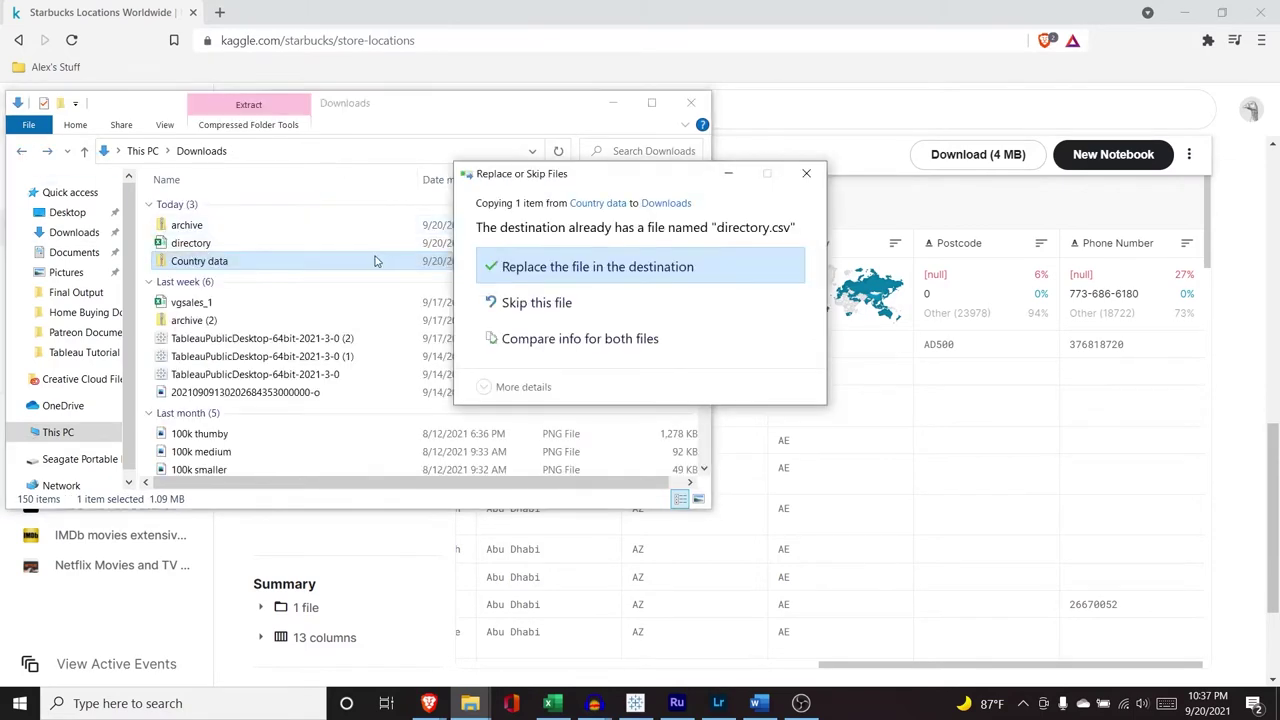
left_click(632, 267)
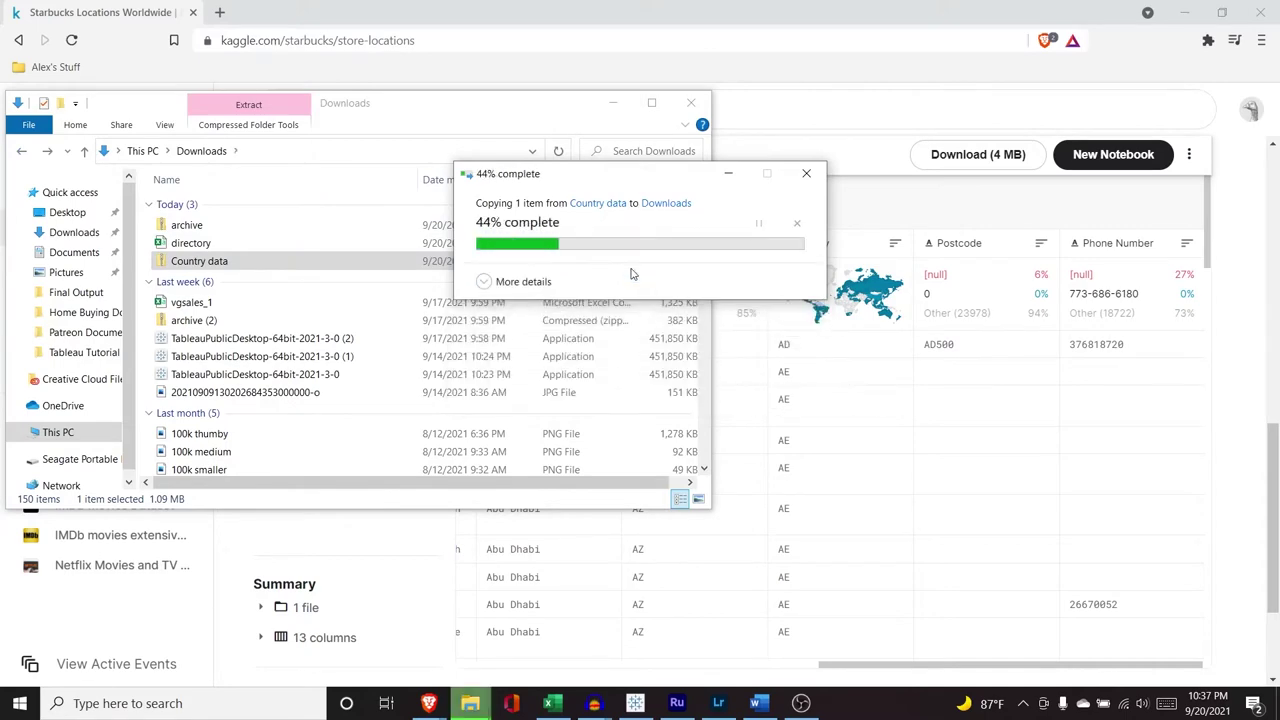
left_click(613, 102)
Switch to Tableau Public, add a new worksheet, and connect the directory.csv text file as a new data source
left_click(635, 703)
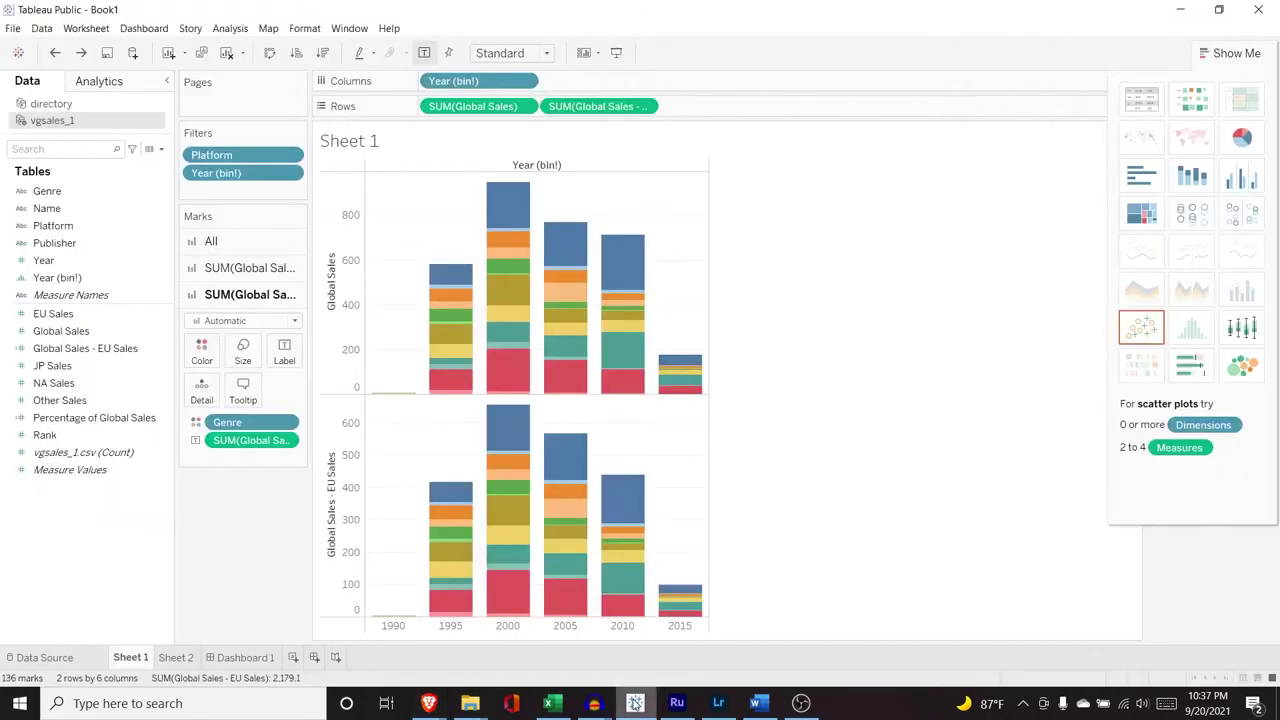
left_click(293, 657)
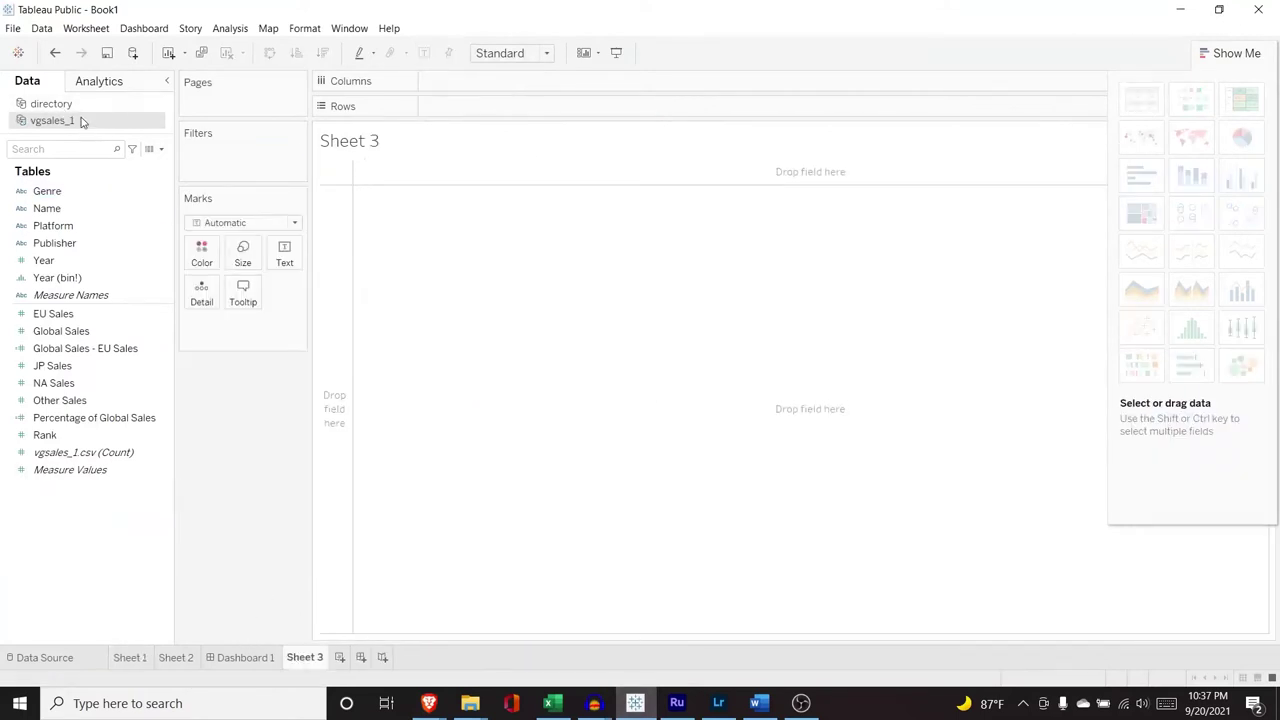
left_click(41, 28)
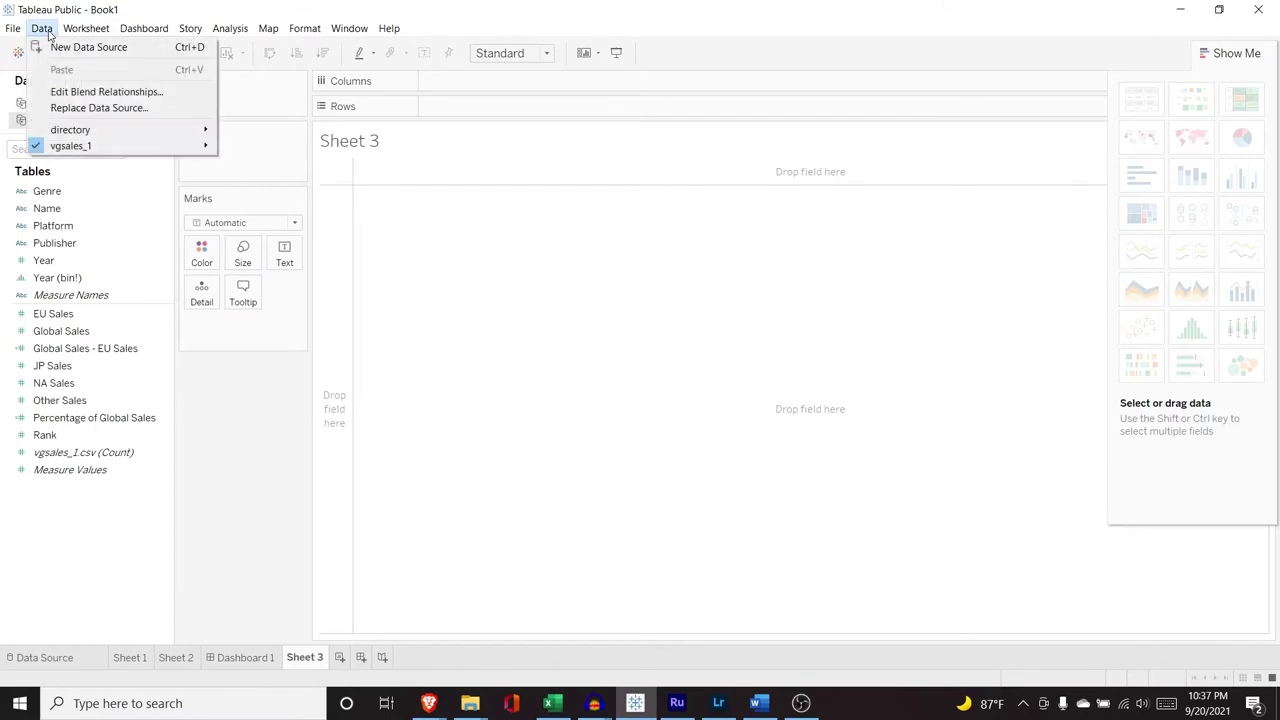
left_click(62, 47)
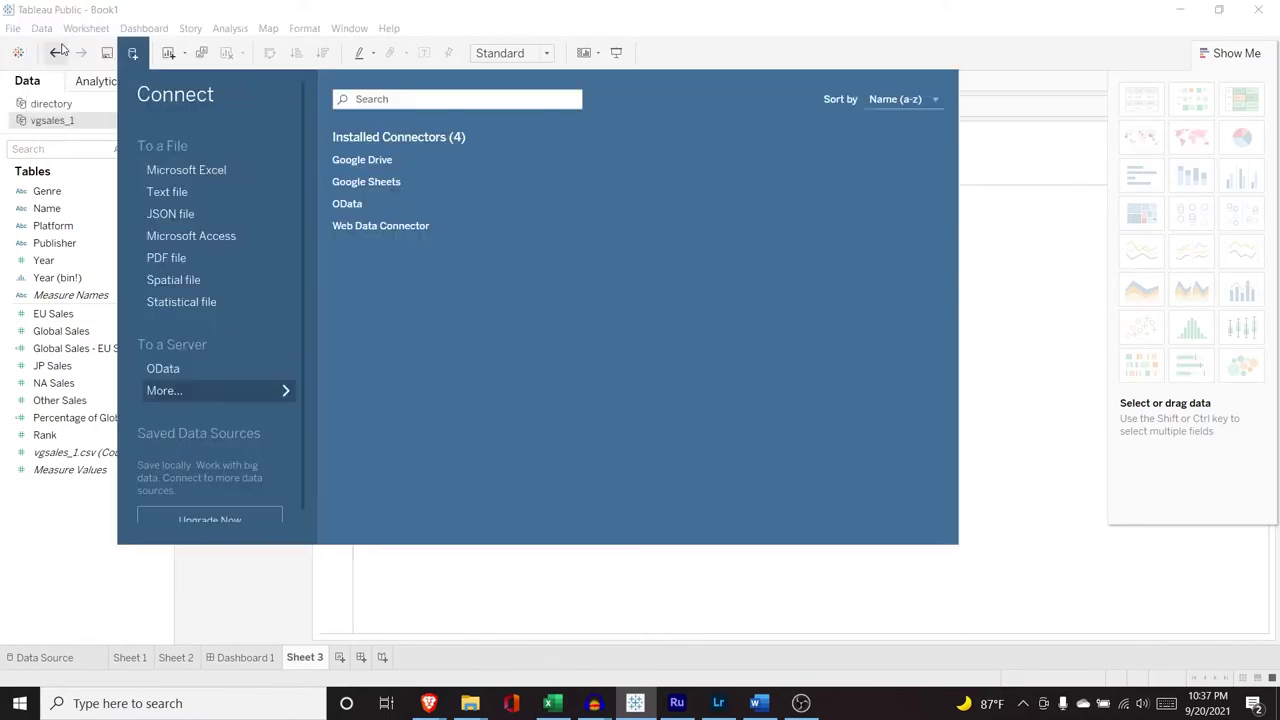
left_click(208, 195)
left_click(262, 164)
left_click(484, 390)
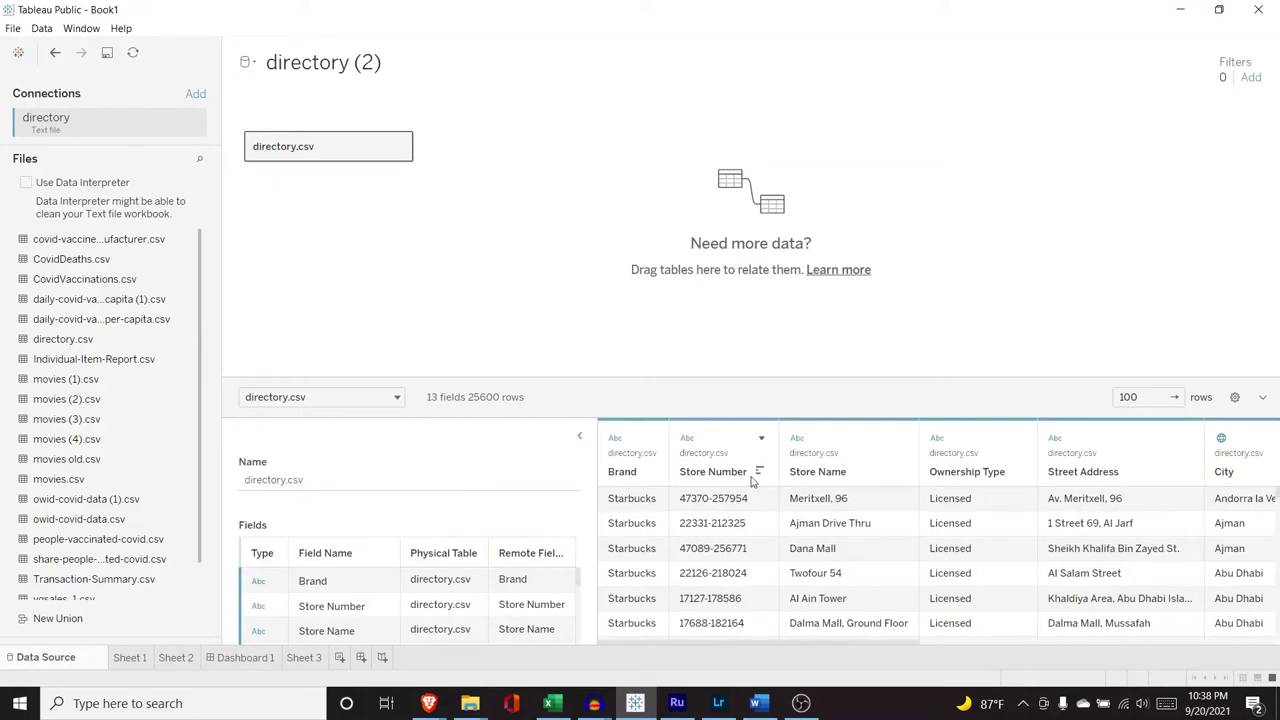
Examine the directory.csv data preview and go back to Sheet 3
scroll(738, 523, "down", 1)
scroll(738, 523, "up", 1)
mouse_move(662, 646)
left_mouse_down()
mouse_move(948, 630)
mouse_move(1035, 643)
mouse_move(683, 630)
mouse_move(645, 640)
left_mouse_up()
left_click(305, 658)
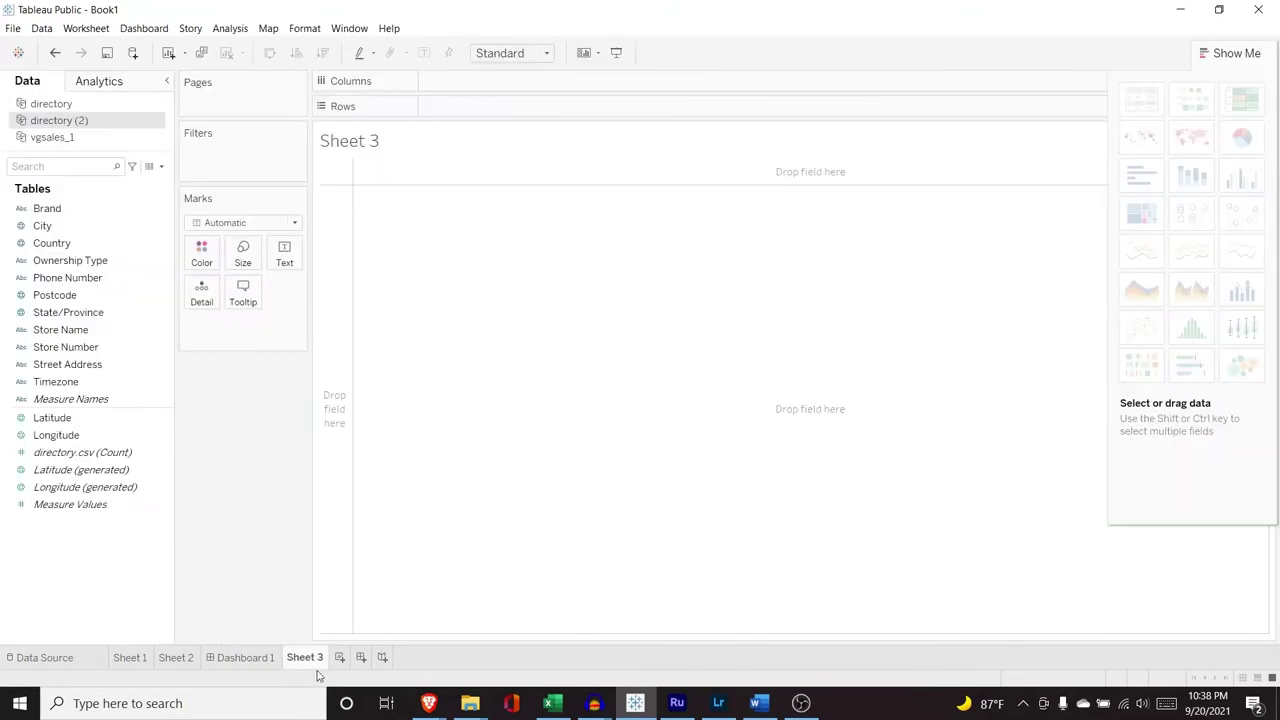
Plot Global Sales and NA Sales from vgsales_1 by Year on Sheet 3 as a dual combination chart
left_click(93, 136)
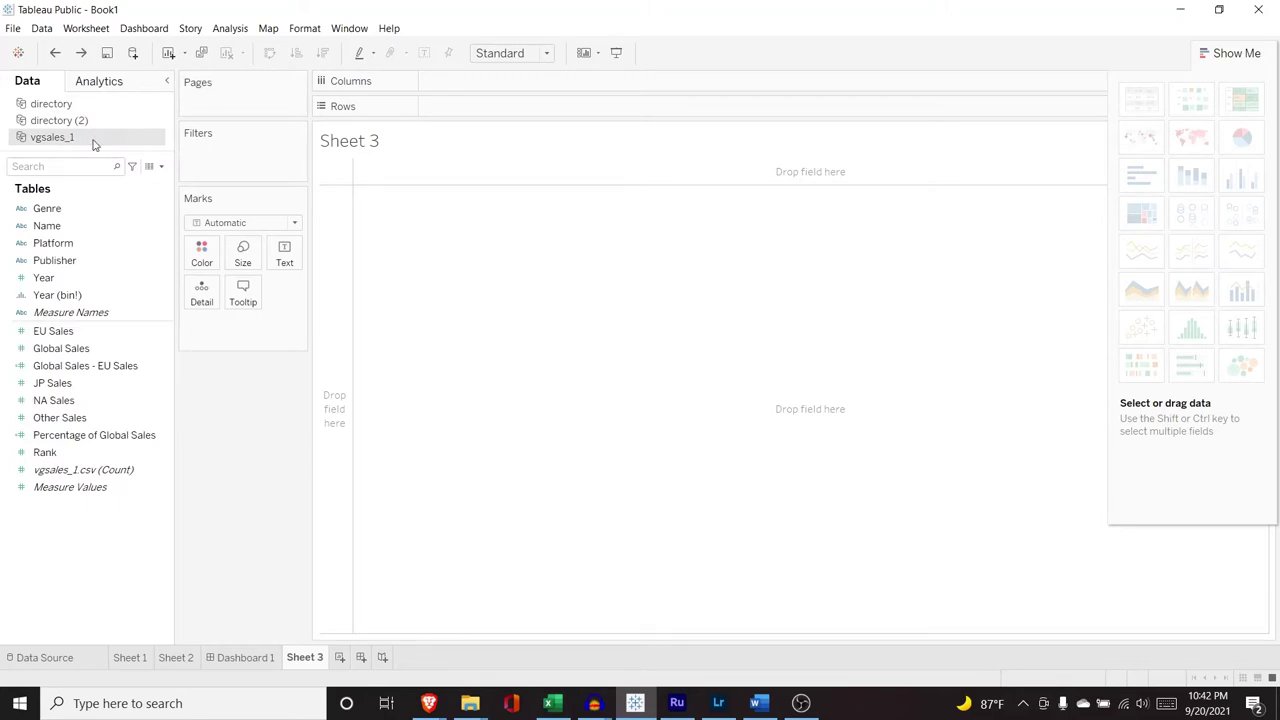
left_click_drag(94, 277, 462, 83)
left_click_drag(88, 349, 495, 108)
left_click_drag(54, 400, 585, 108)
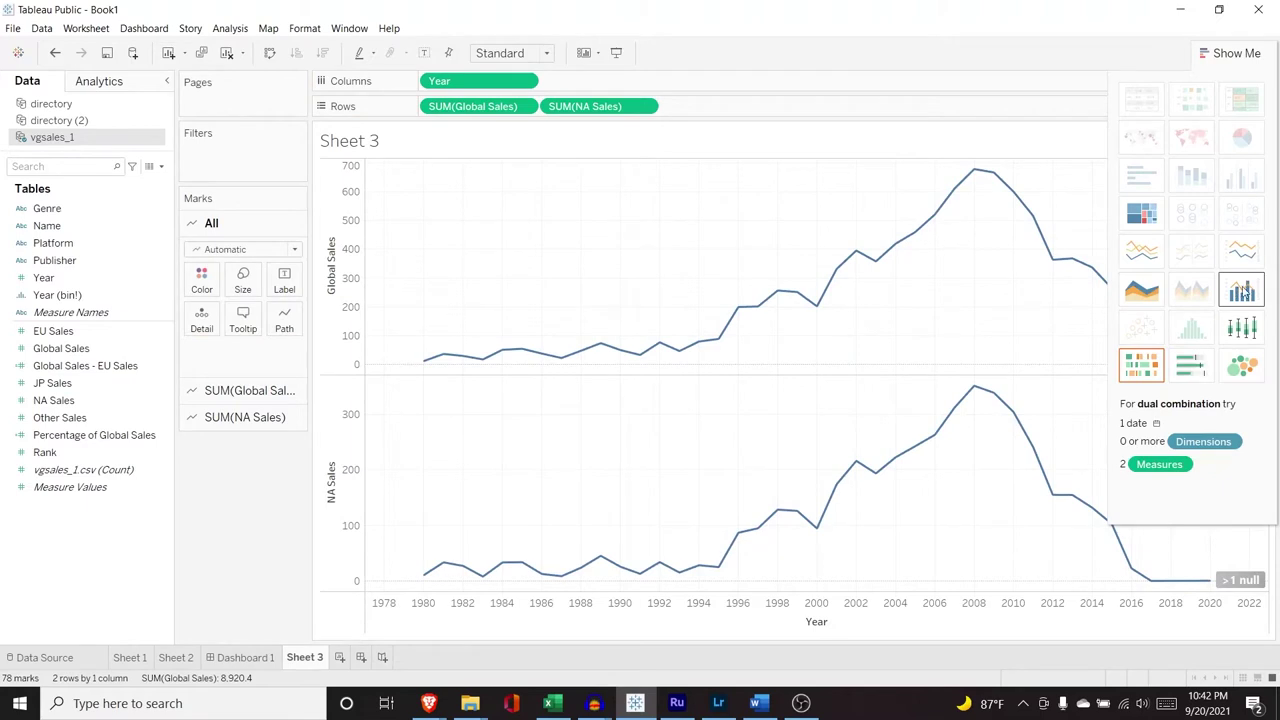
left_click(1242, 291)
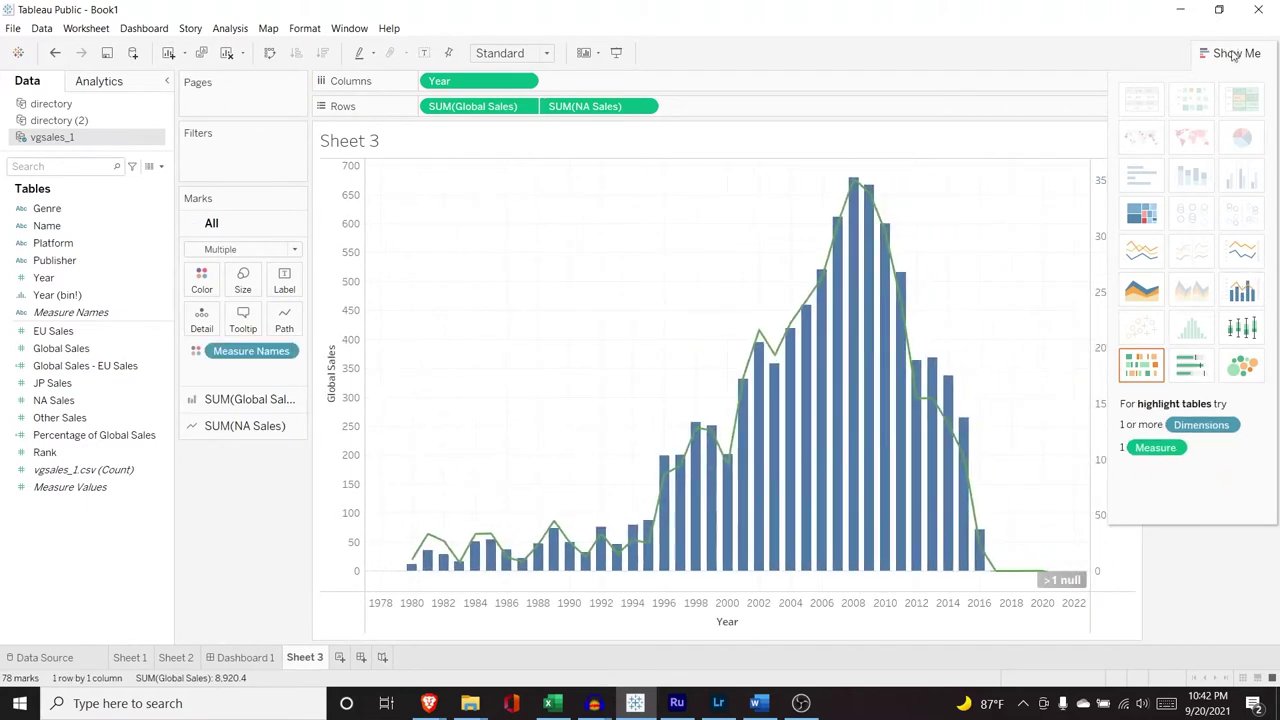
left_click(1232, 52)
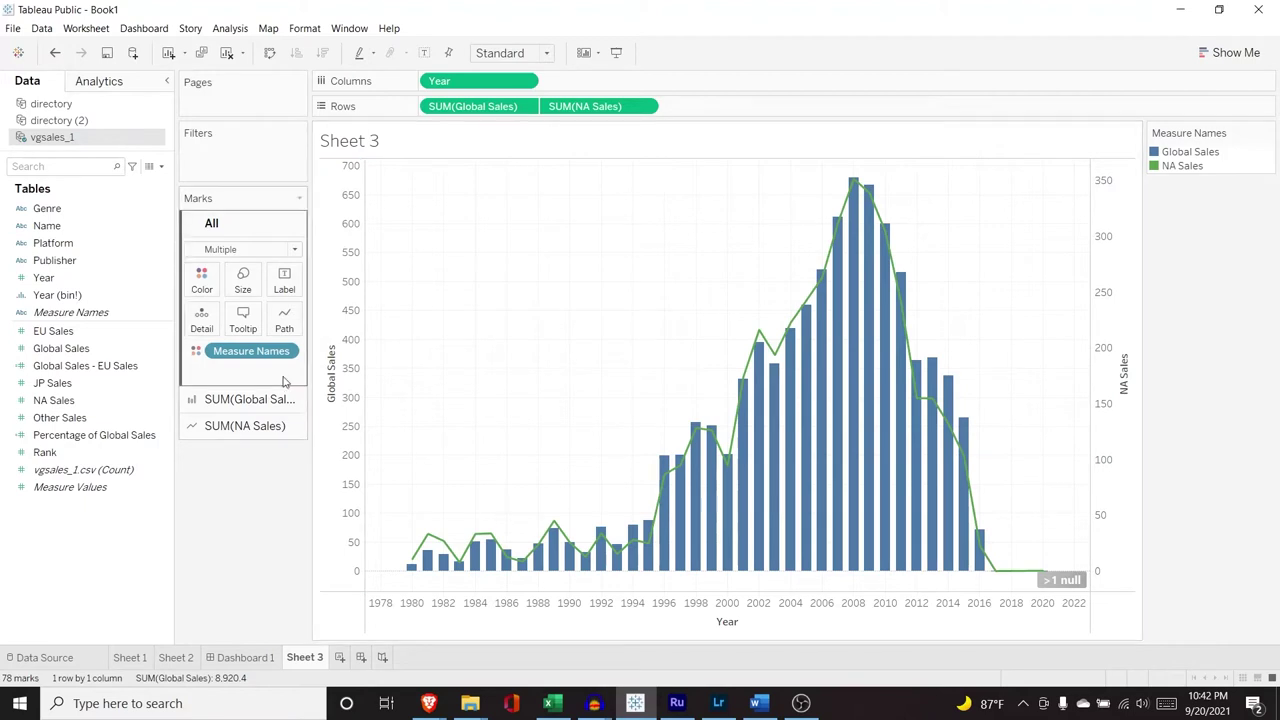
Try placing NA Sales ahead of Global Sales in the rows, and restore the original order
left_click_drag(575, 112, 436, 112)
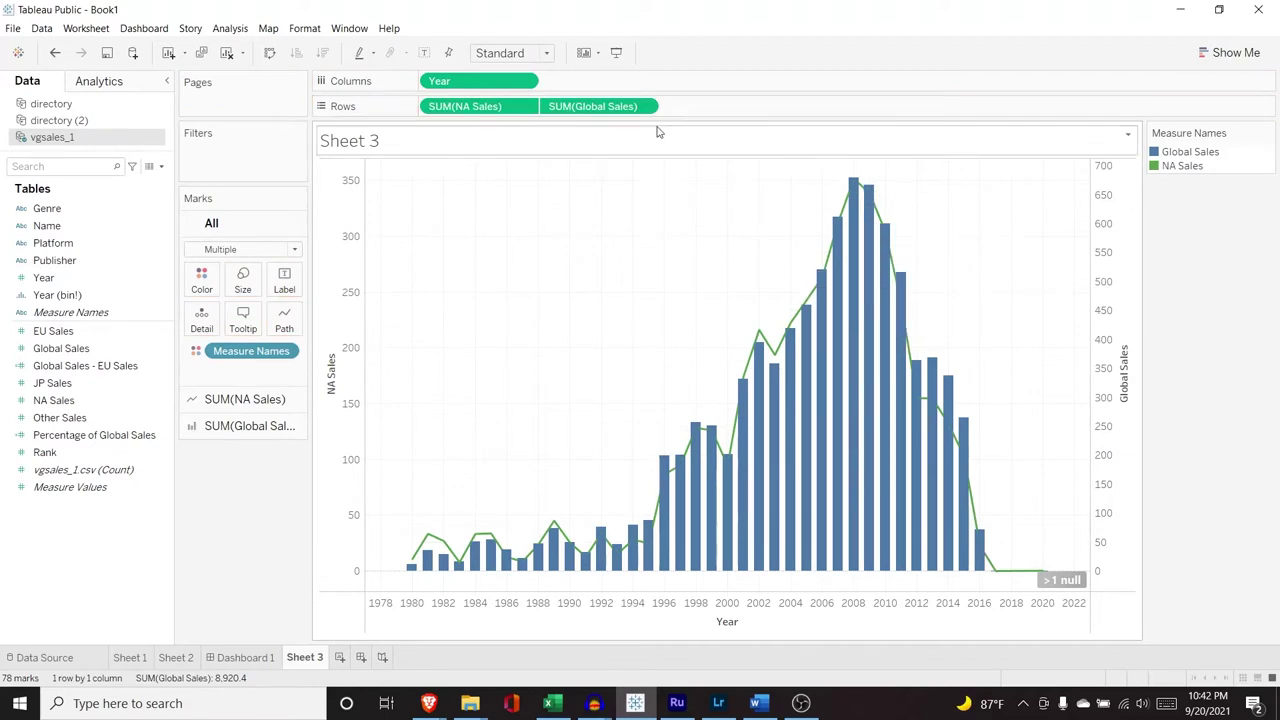
left_click_drag(586, 106, 430, 110)
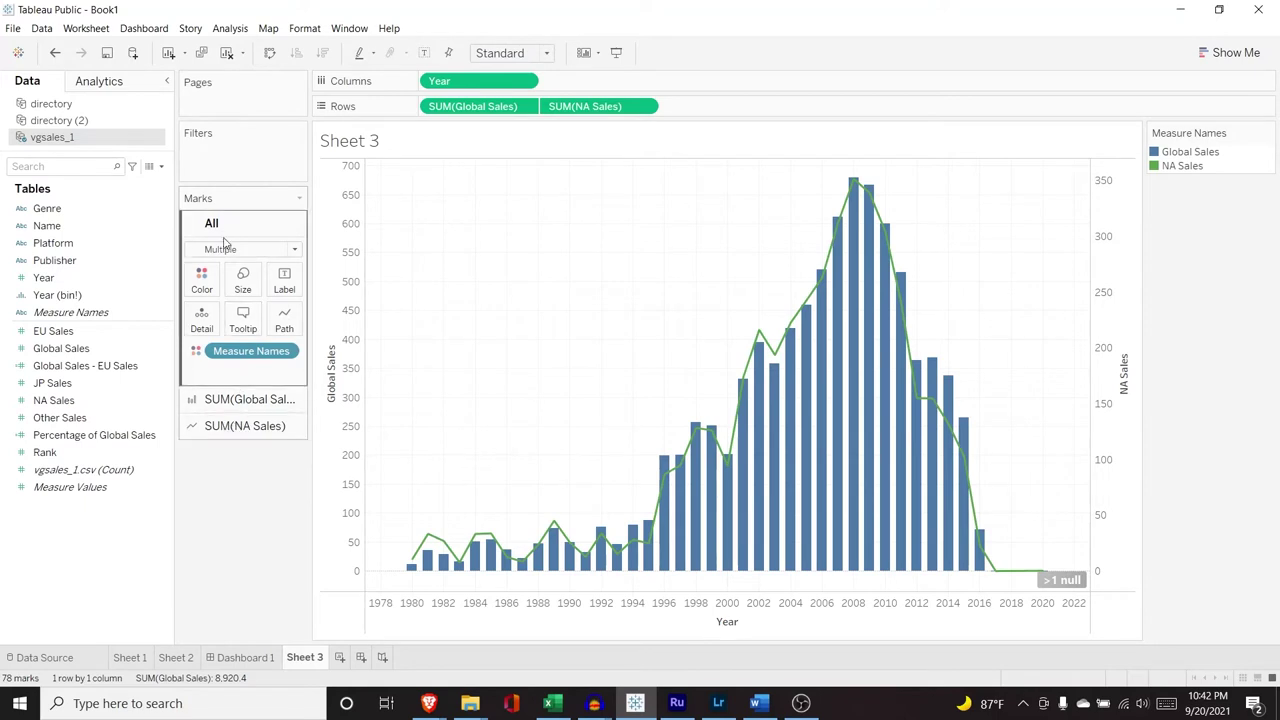
Try the Line mark type for both measures, and undo the change
left_click(258, 250)
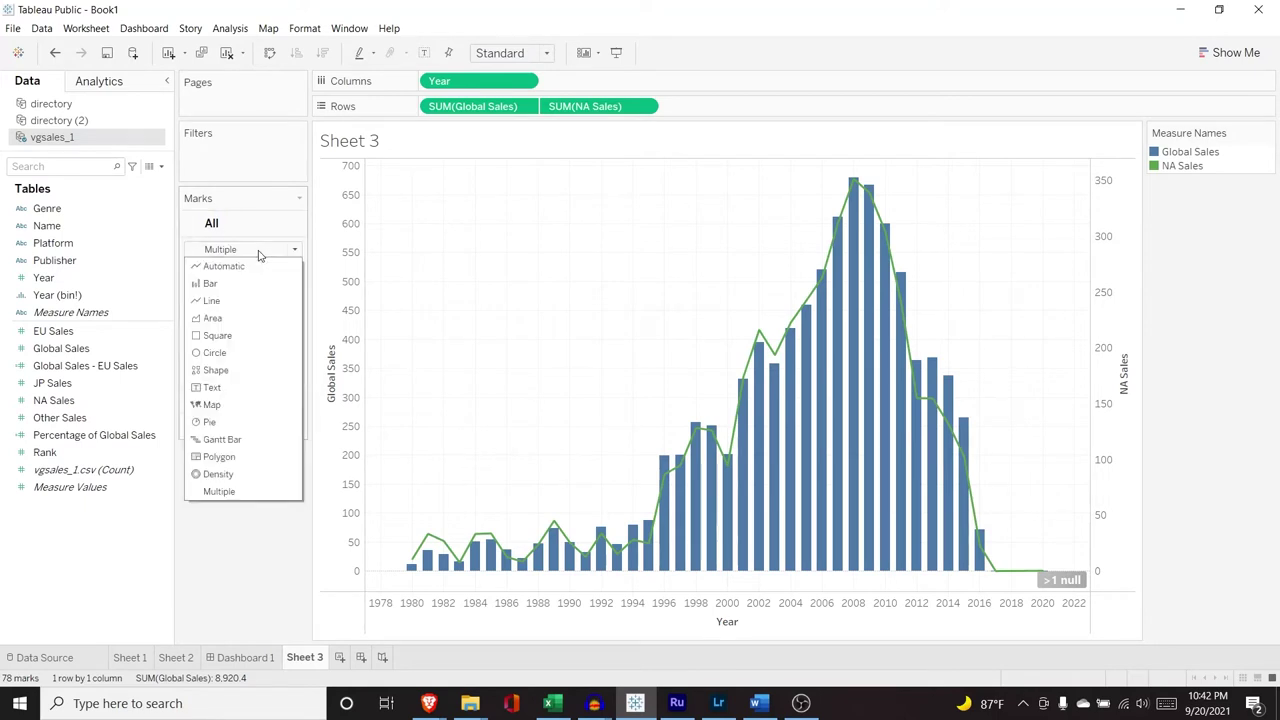
left_click(242, 301)
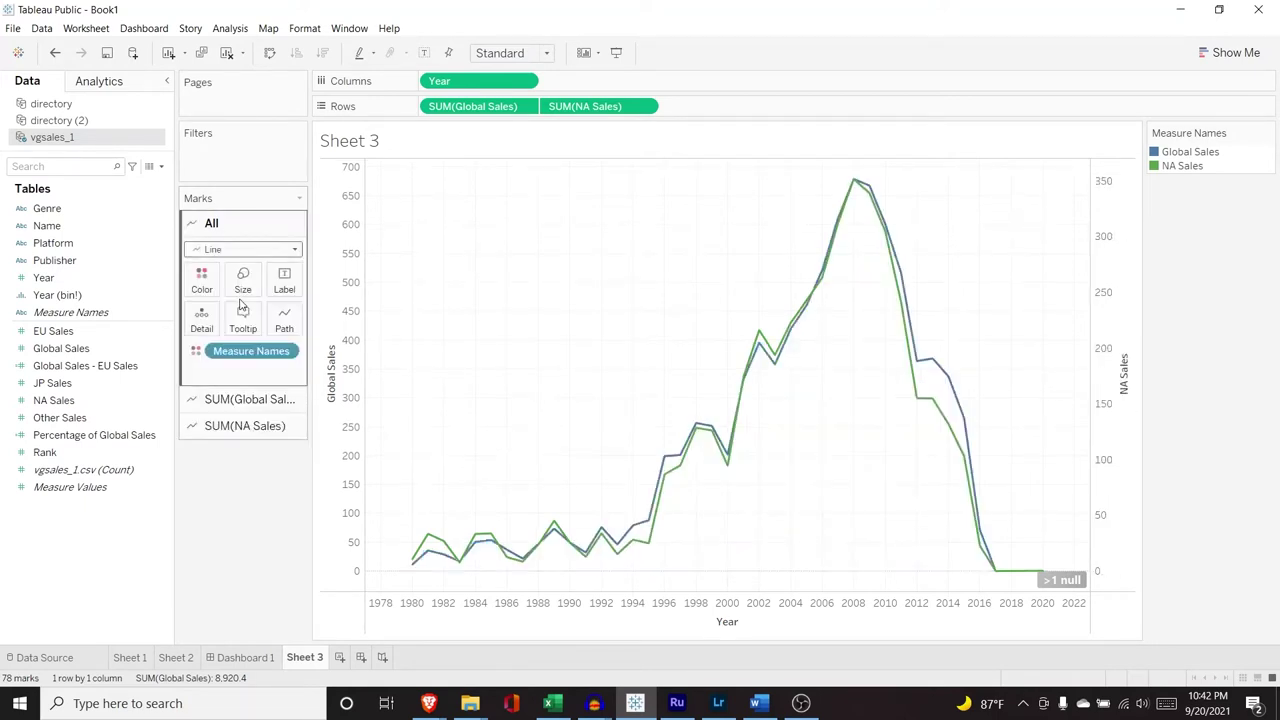
key("ctrl+z")
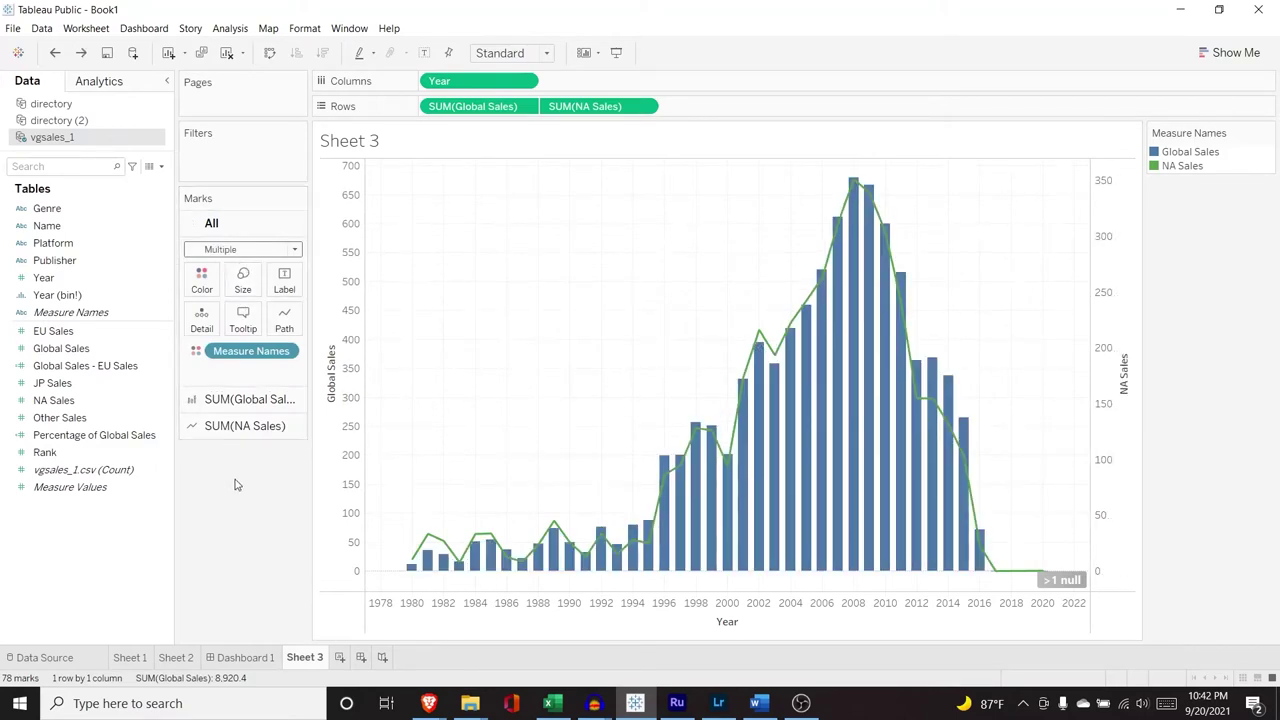
Recolor the NA Sales line orange by assigning the Automatic palette to Measure Names
left_click(256, 428)
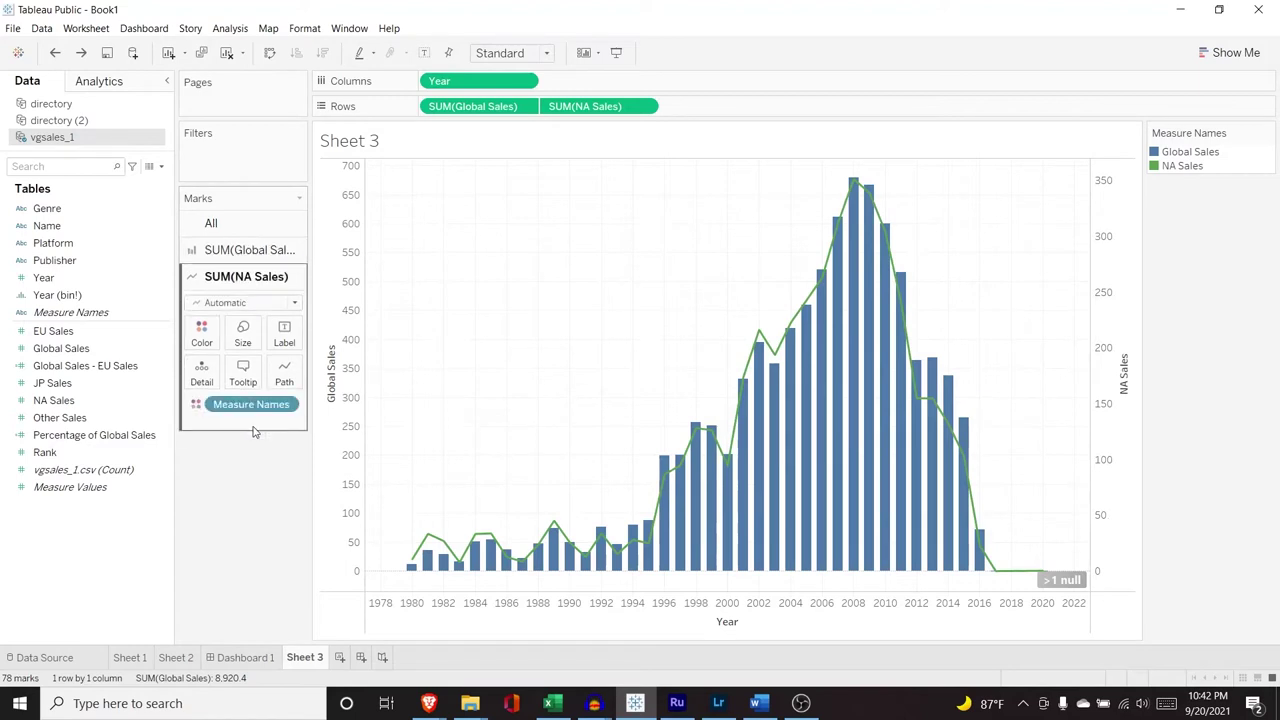
left_click(203, 333)
left_click(243, 384)
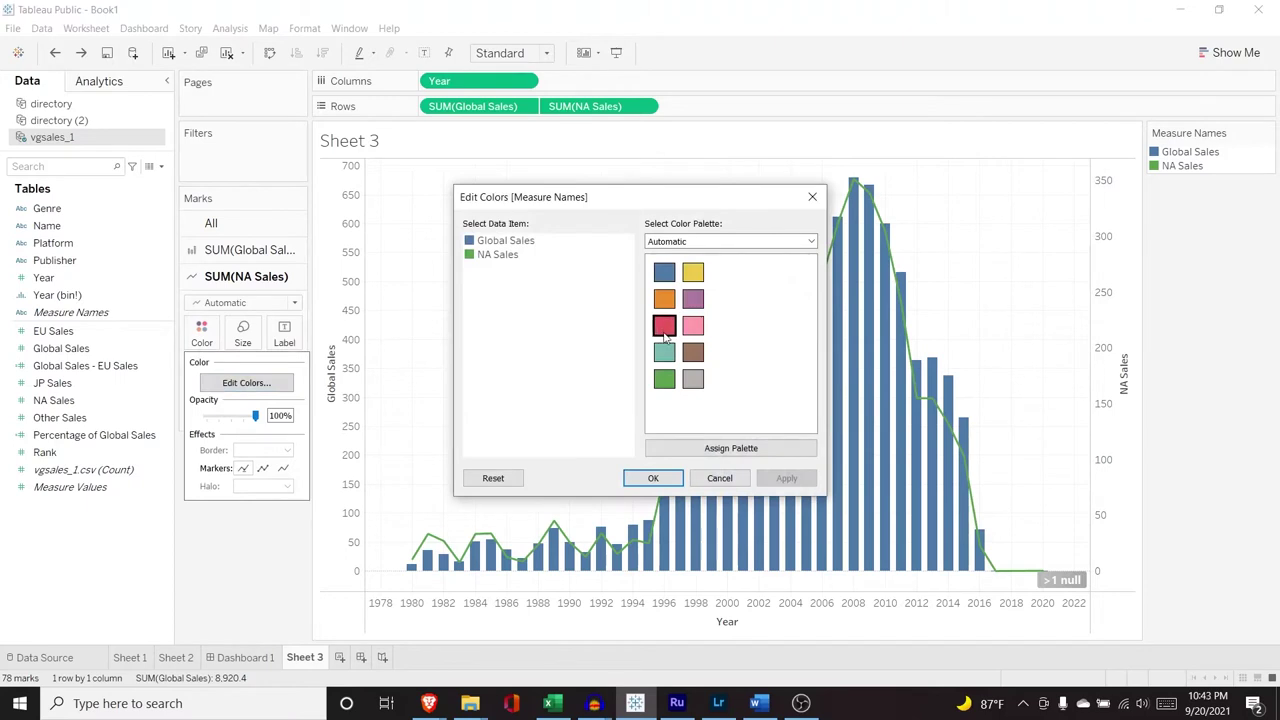
left_click(732, 452)
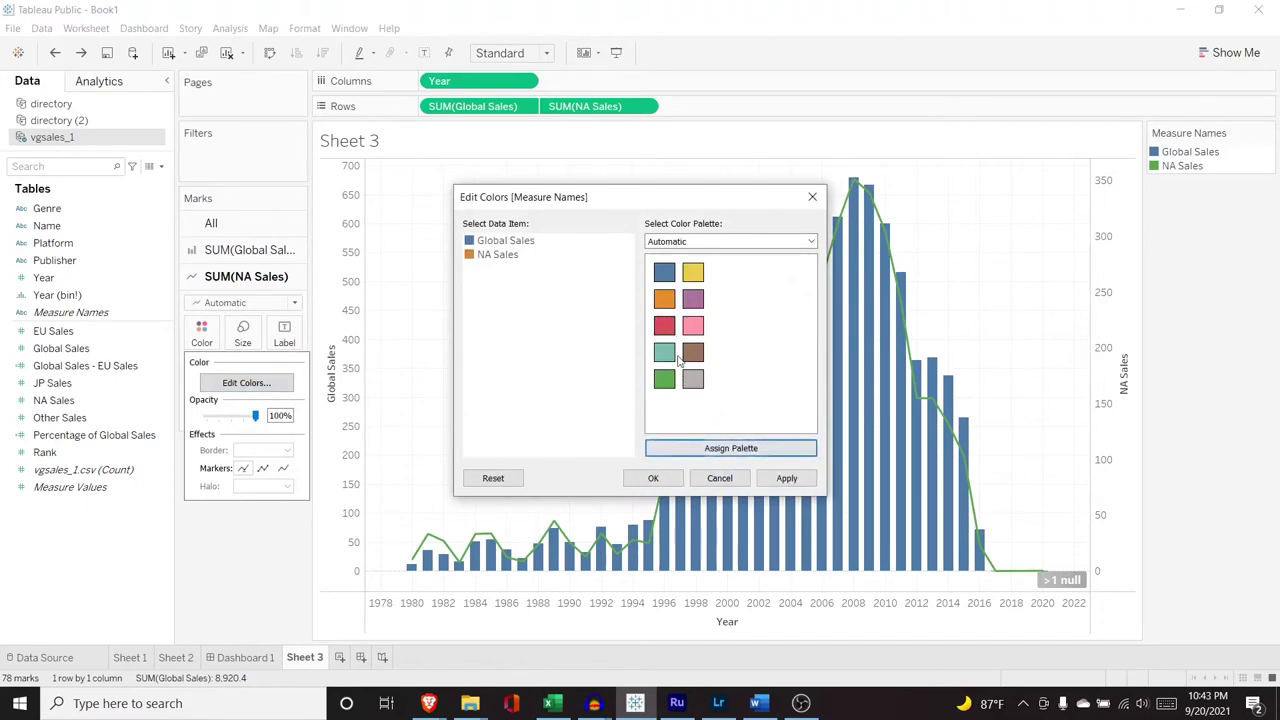
left_click(787, 478)
left_click(660, 478)
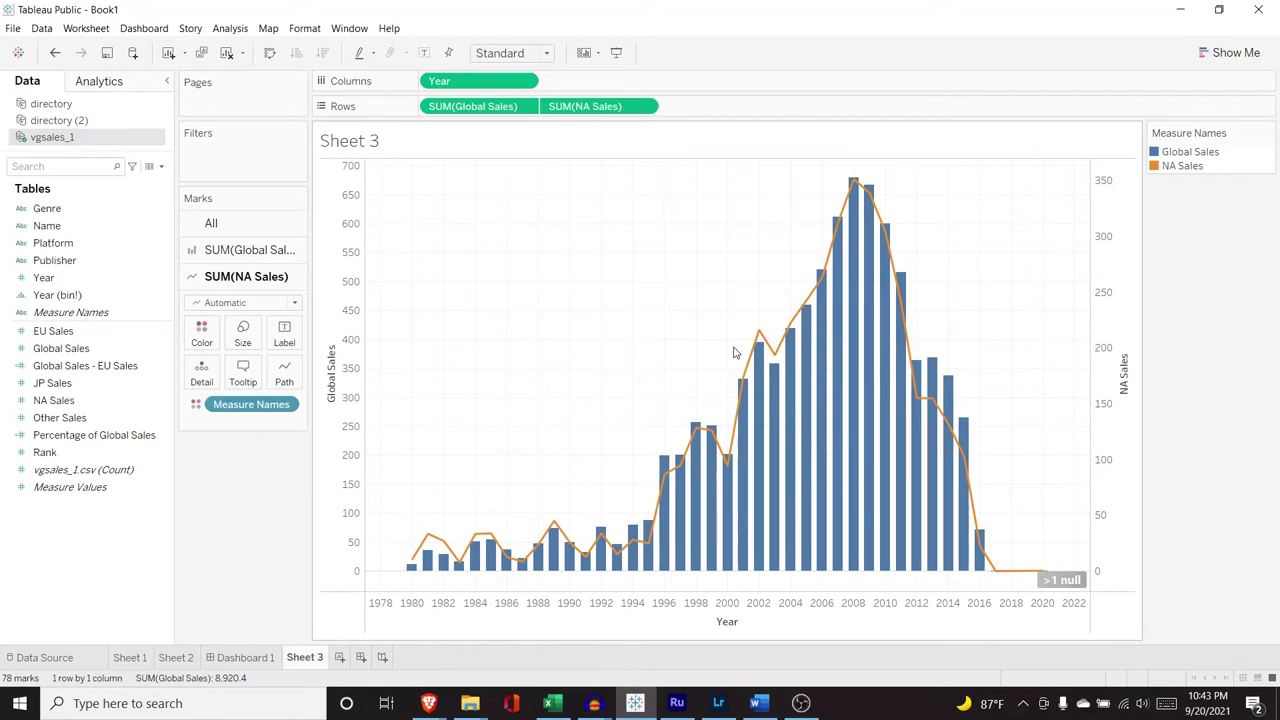
Try Bar as the mark type for NA Sales, and set it to Square instead
left_click(257, 302)
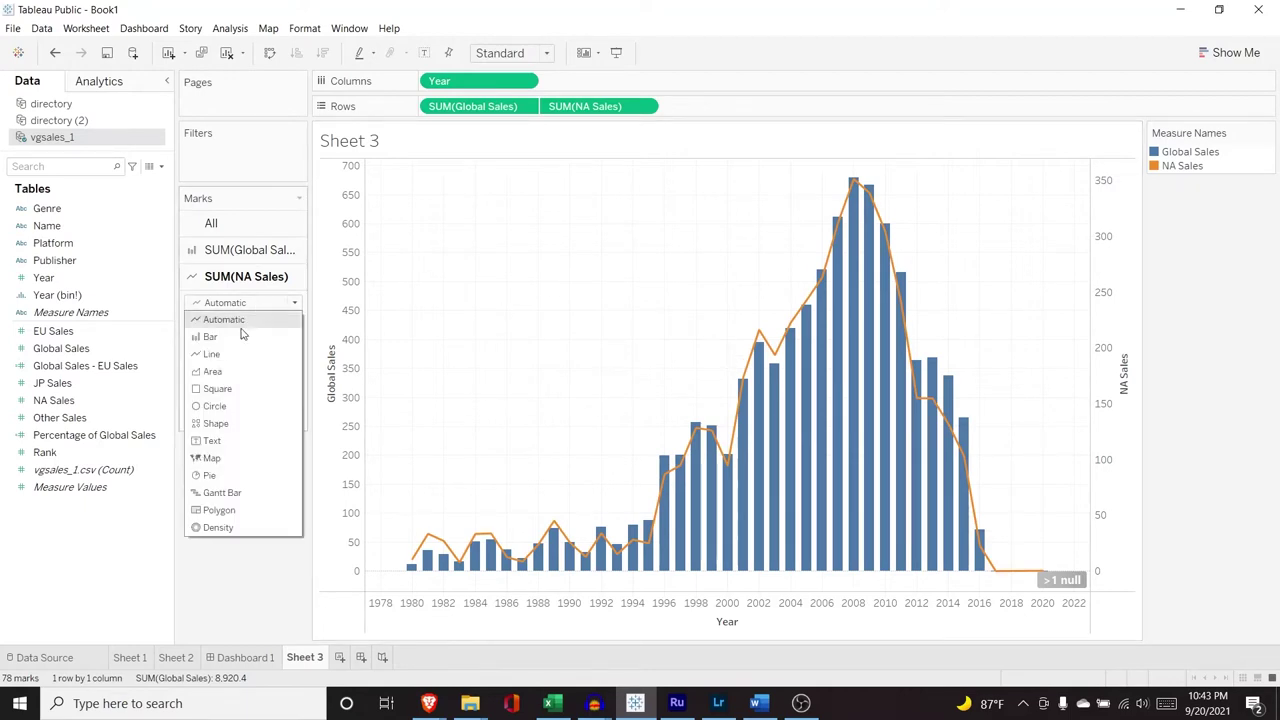
left_click(241, 336)
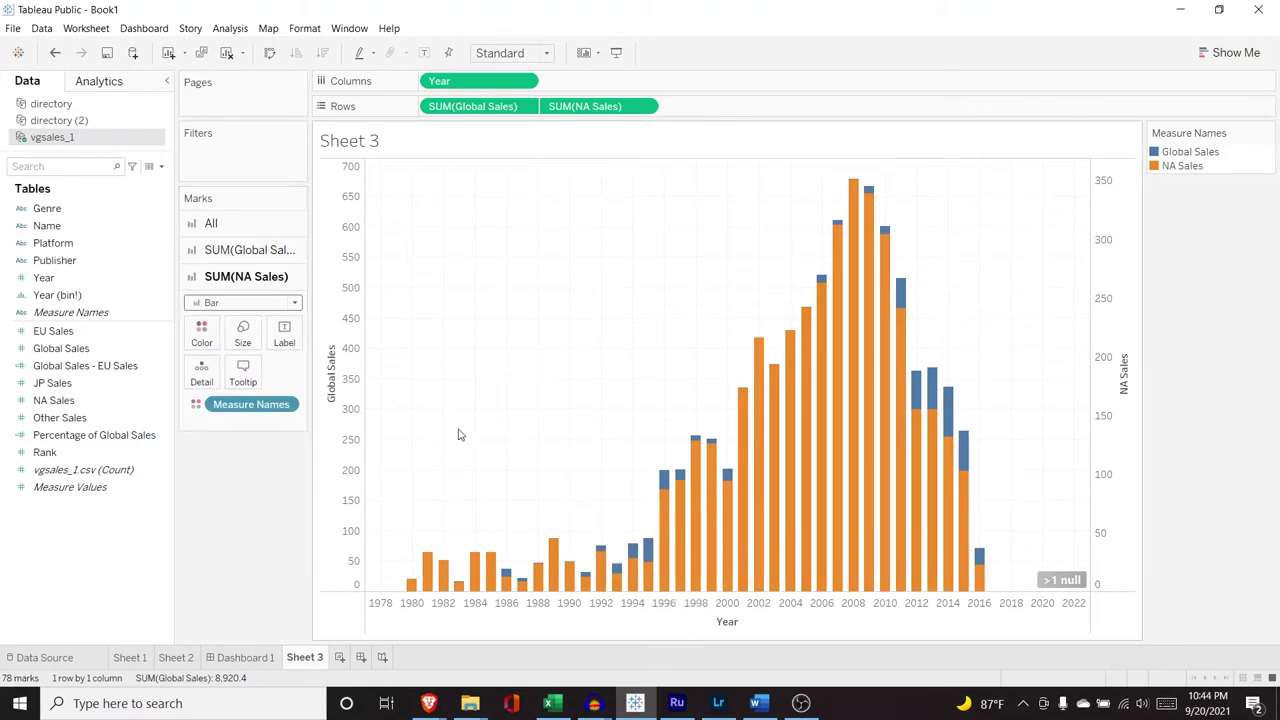
left_click(258, 303)
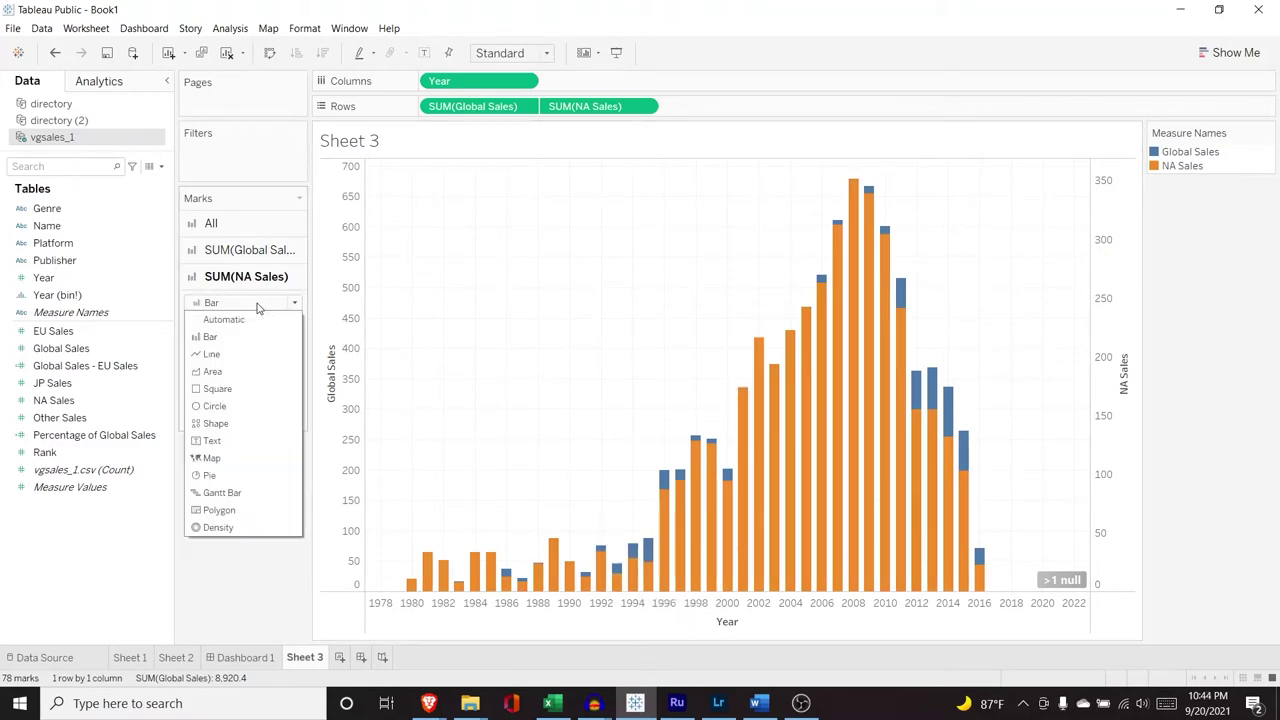
left_click(238, 388)
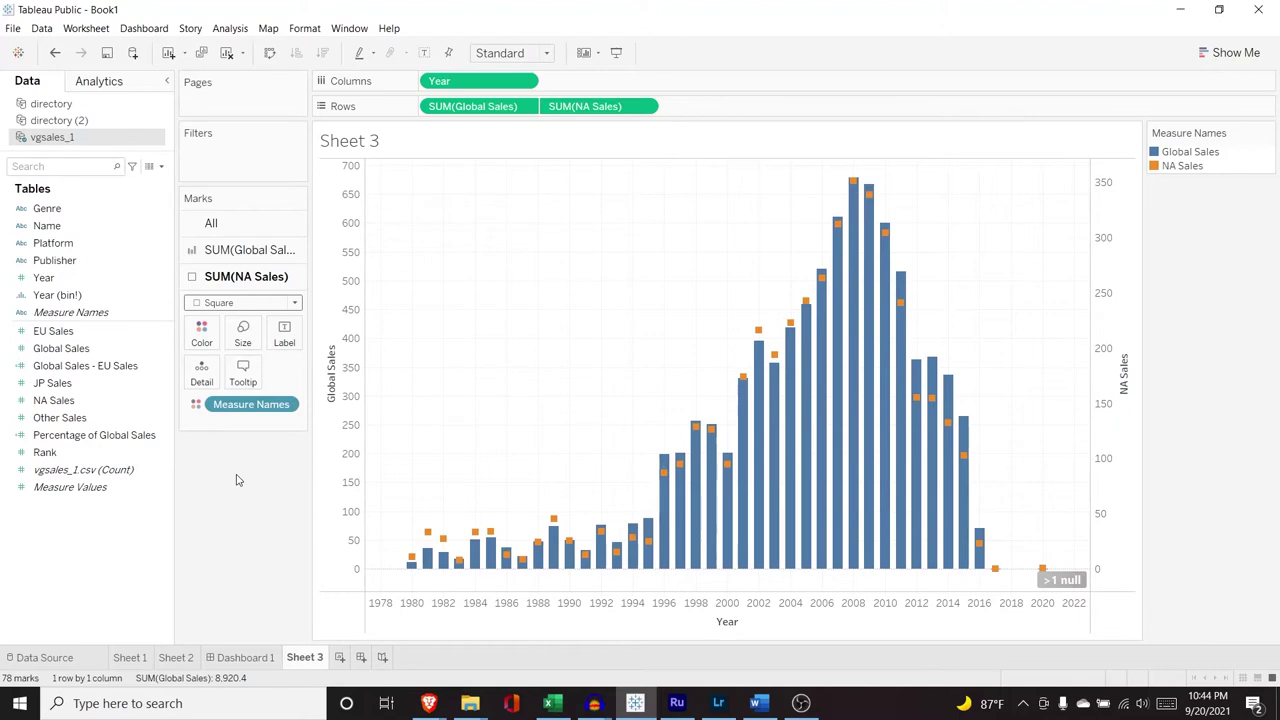
Change the NA Sales mark type to Line
left_click(245, 301)
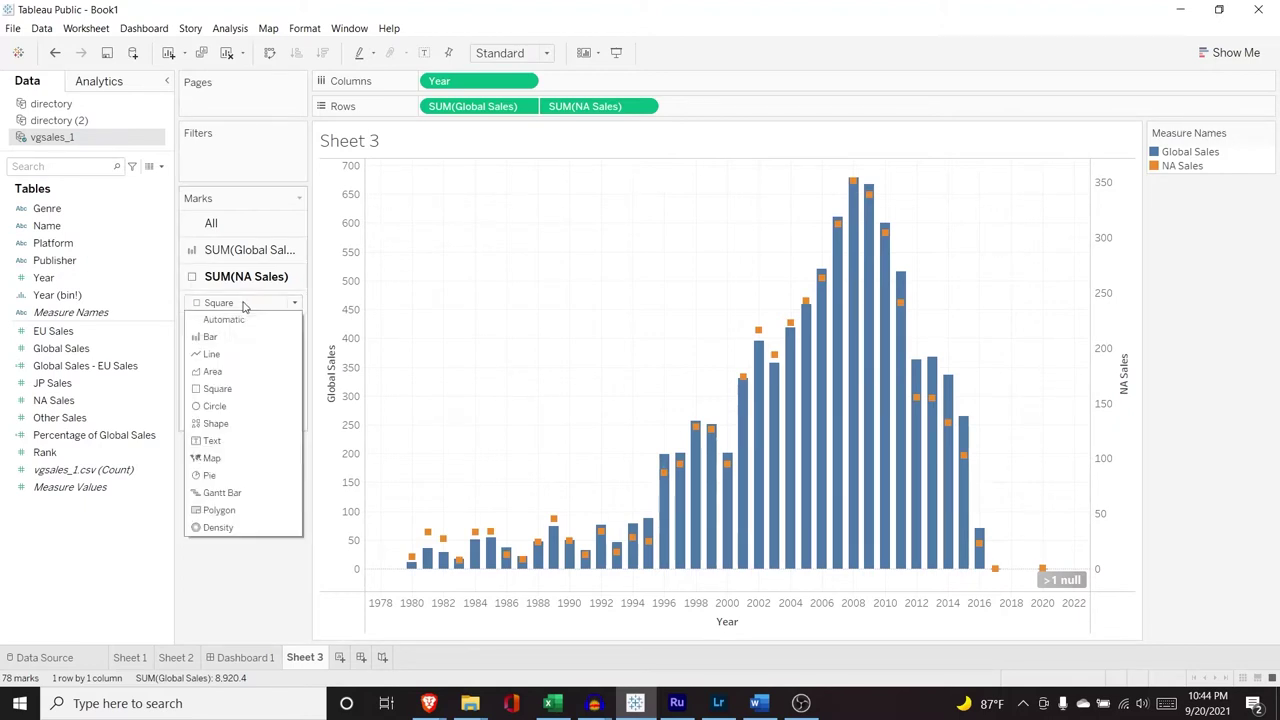
left_click(229, 354)
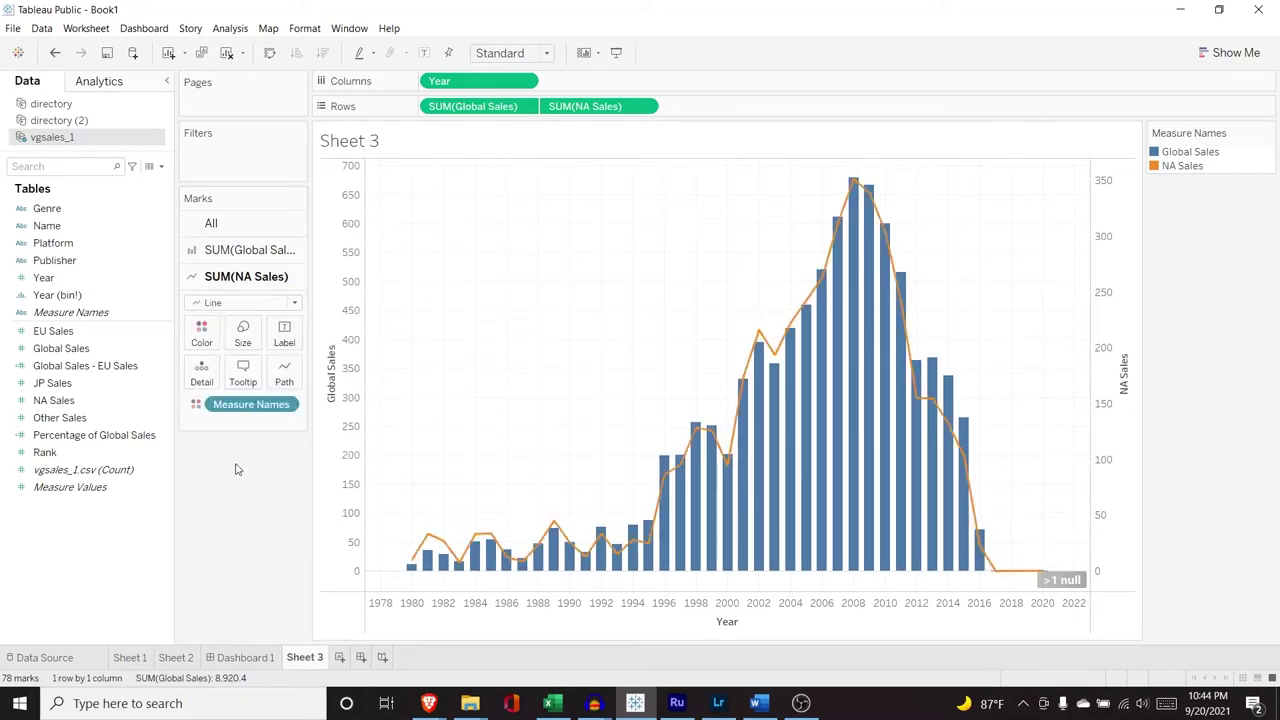
On a new worksheet, create a map from directory (2) with Longitude (generated) as columns and Latitude (generated) as rows
left_click(339, 657)
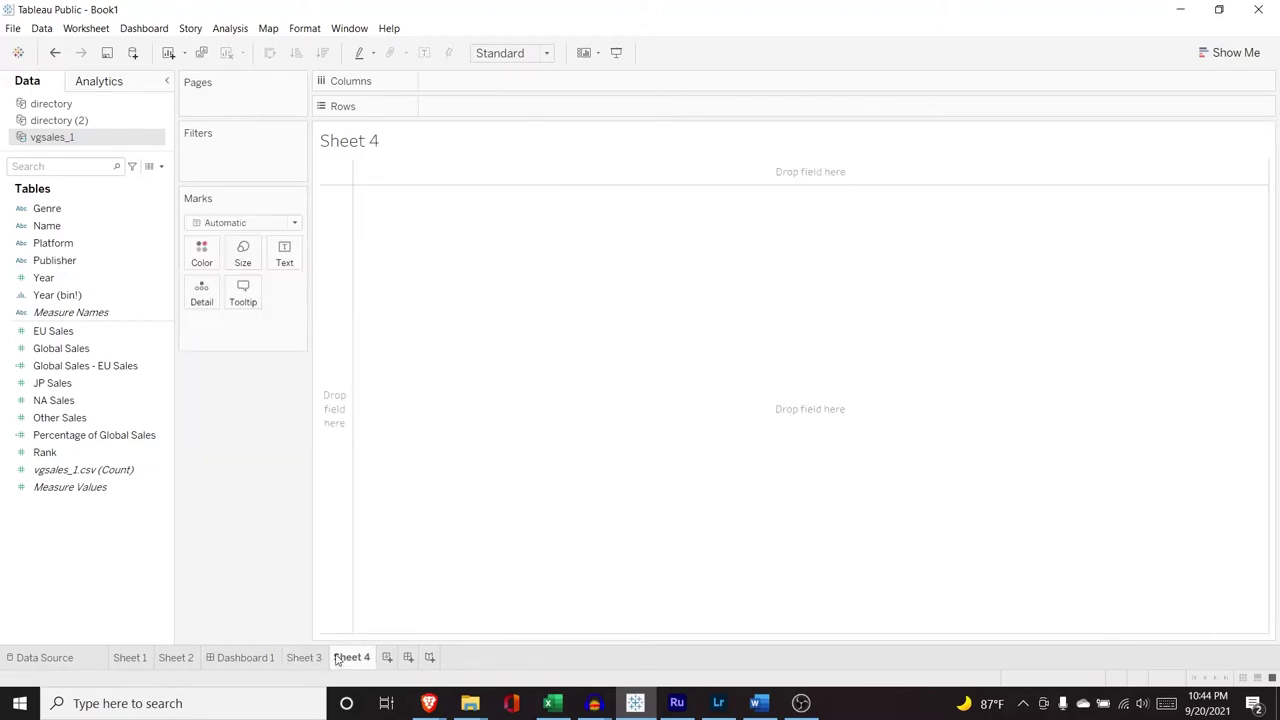
left_click(93, 123)
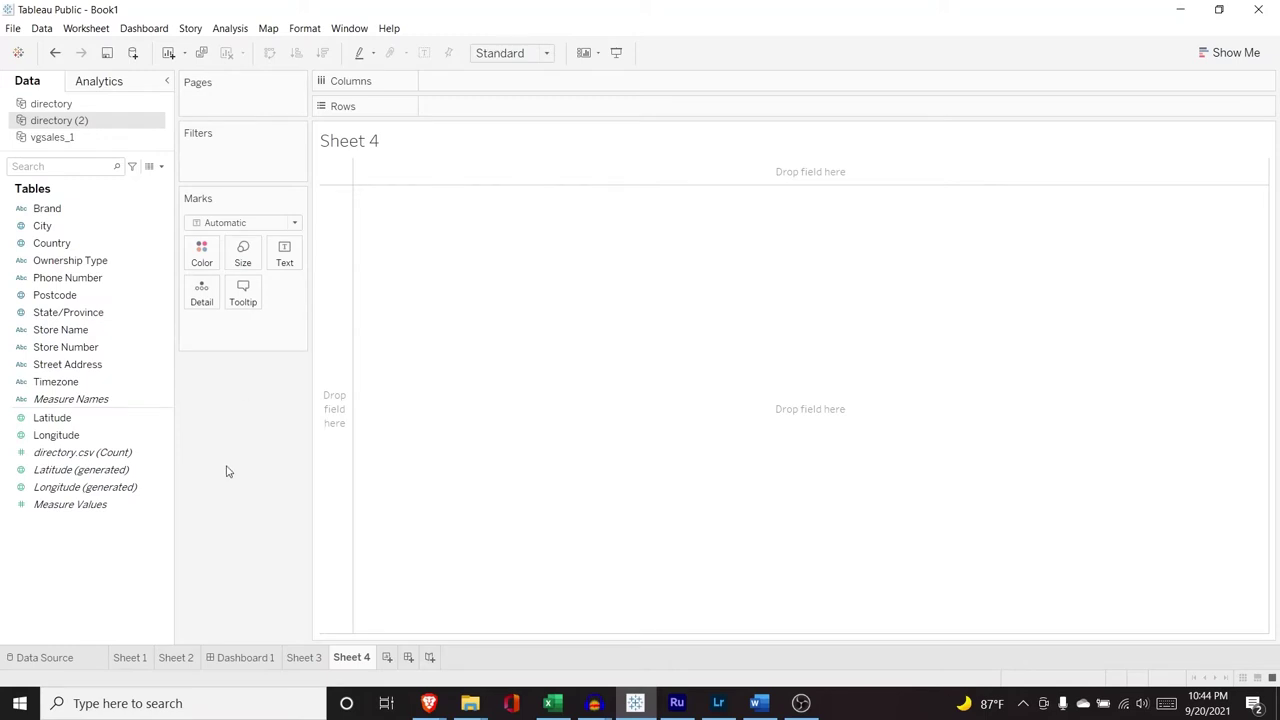
left_click(148, 469)
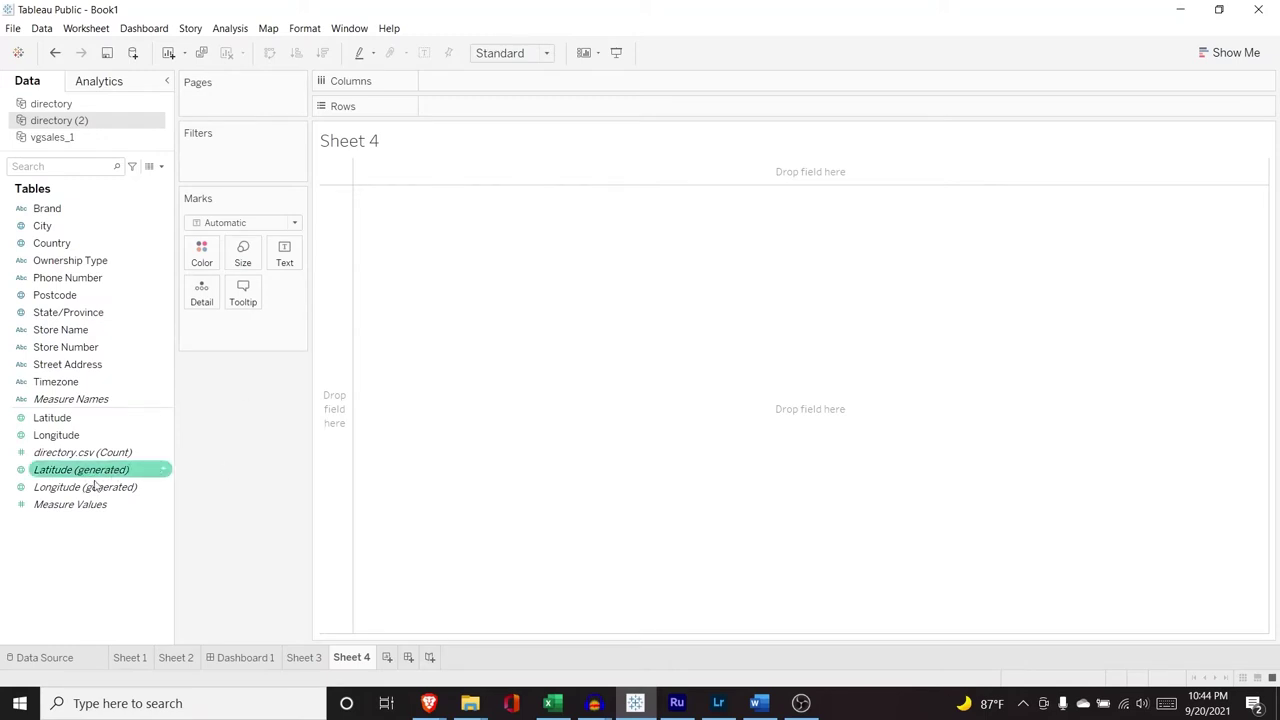
left_click(97, 489)
left_click(92, 477)
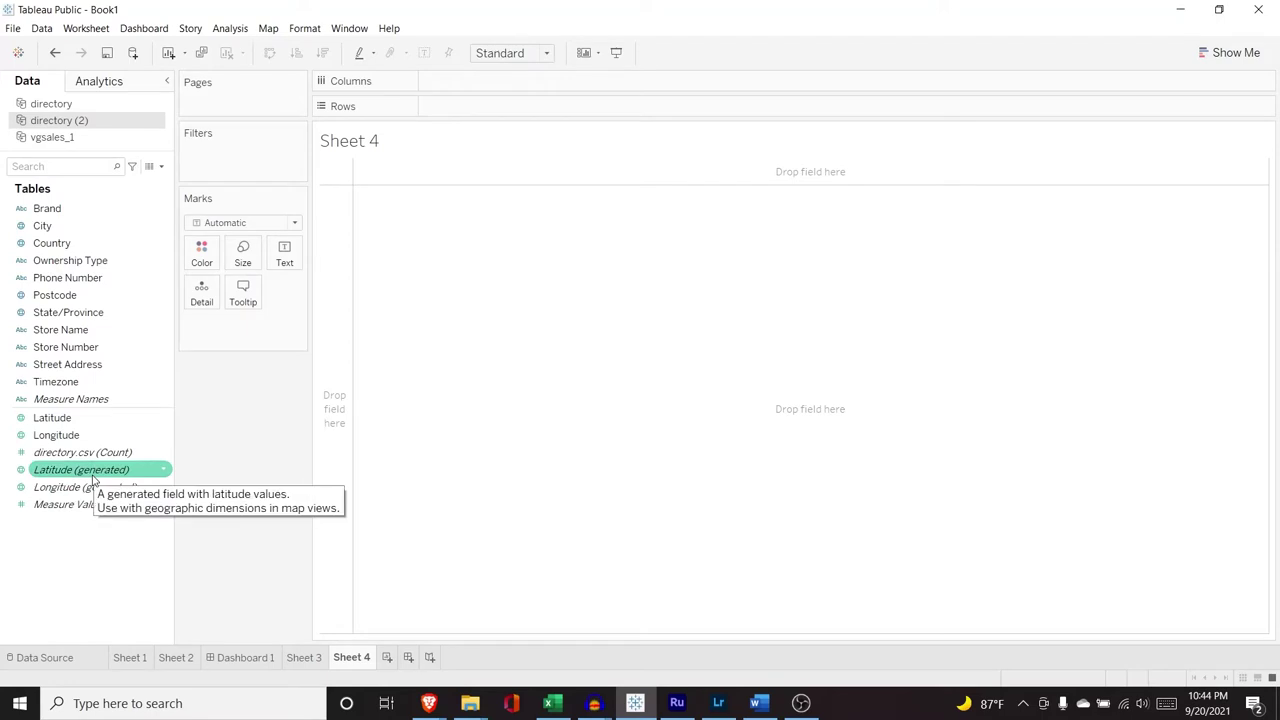
left_click(92, 487)
left_click_drag(91, 489, 506, 84)
left_click(112, 472)
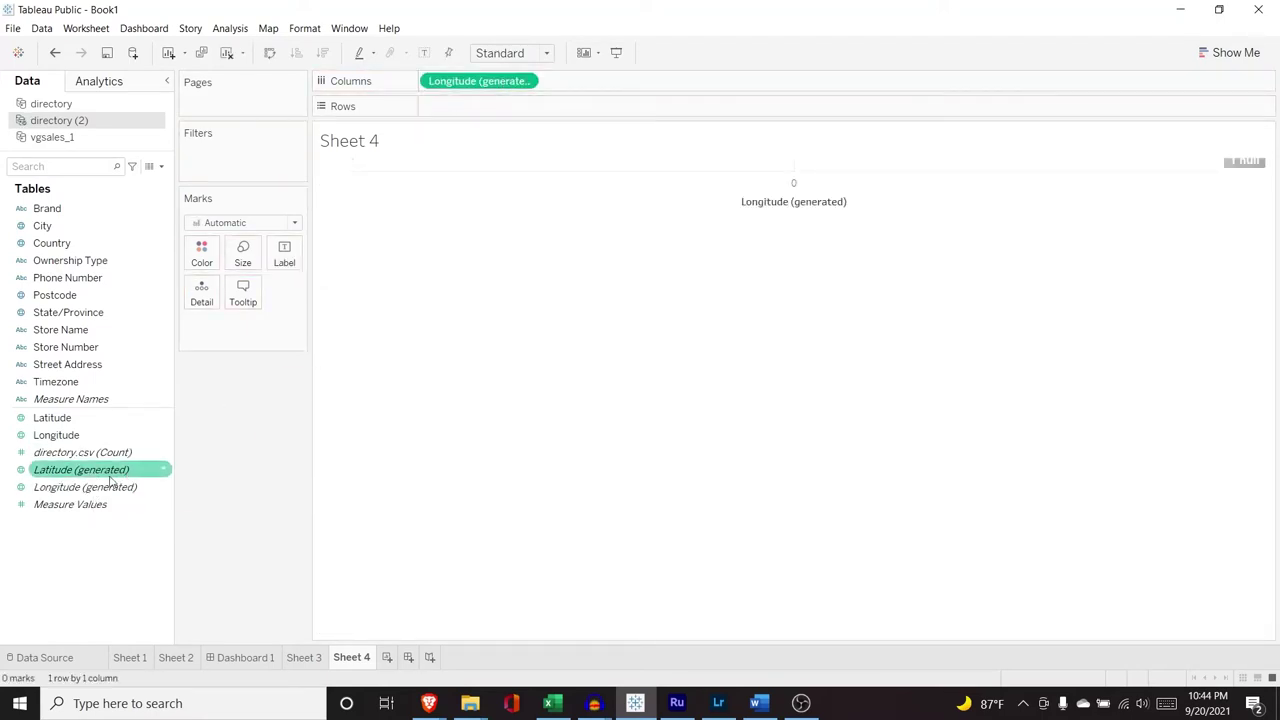
left_click_drag(112, 472, 563, 106)
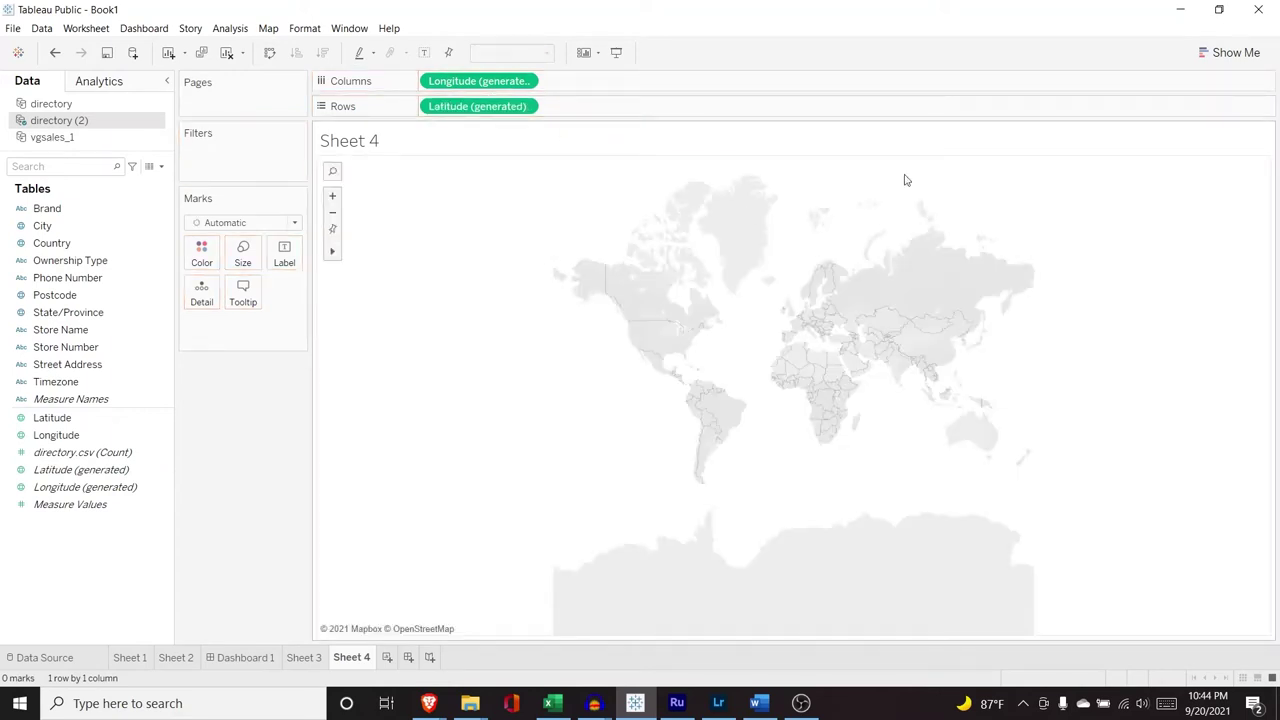
Add Postcode as detail on the map marks, and center the map on North America with the chart suggestions closed
left_click(1234, 50)
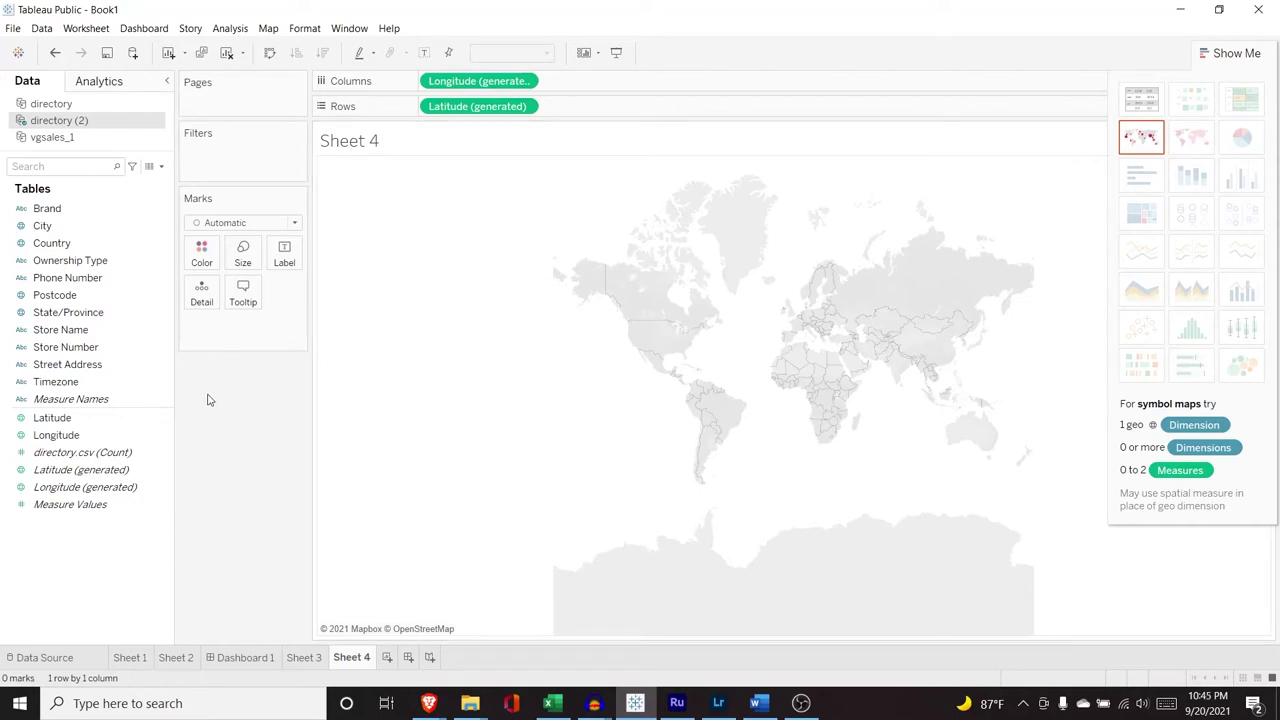
left_click_drag(80, 295, 240, 337)
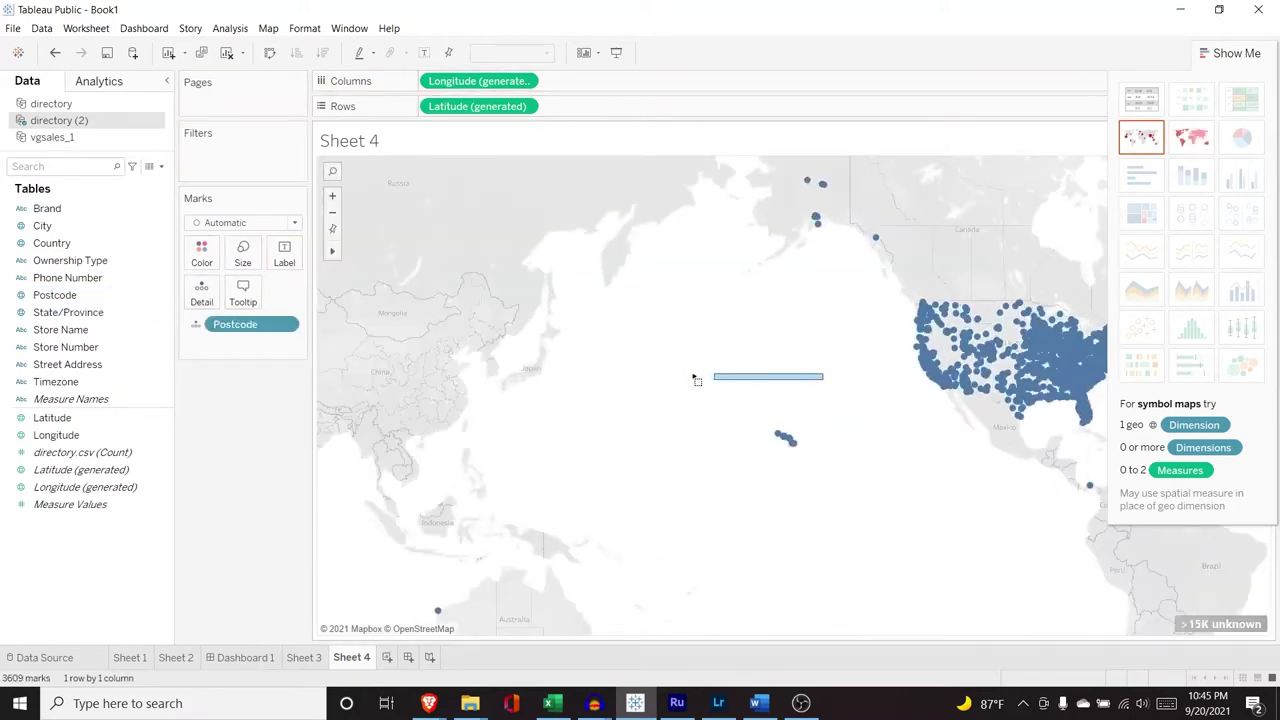
mouse_move(333, 254)
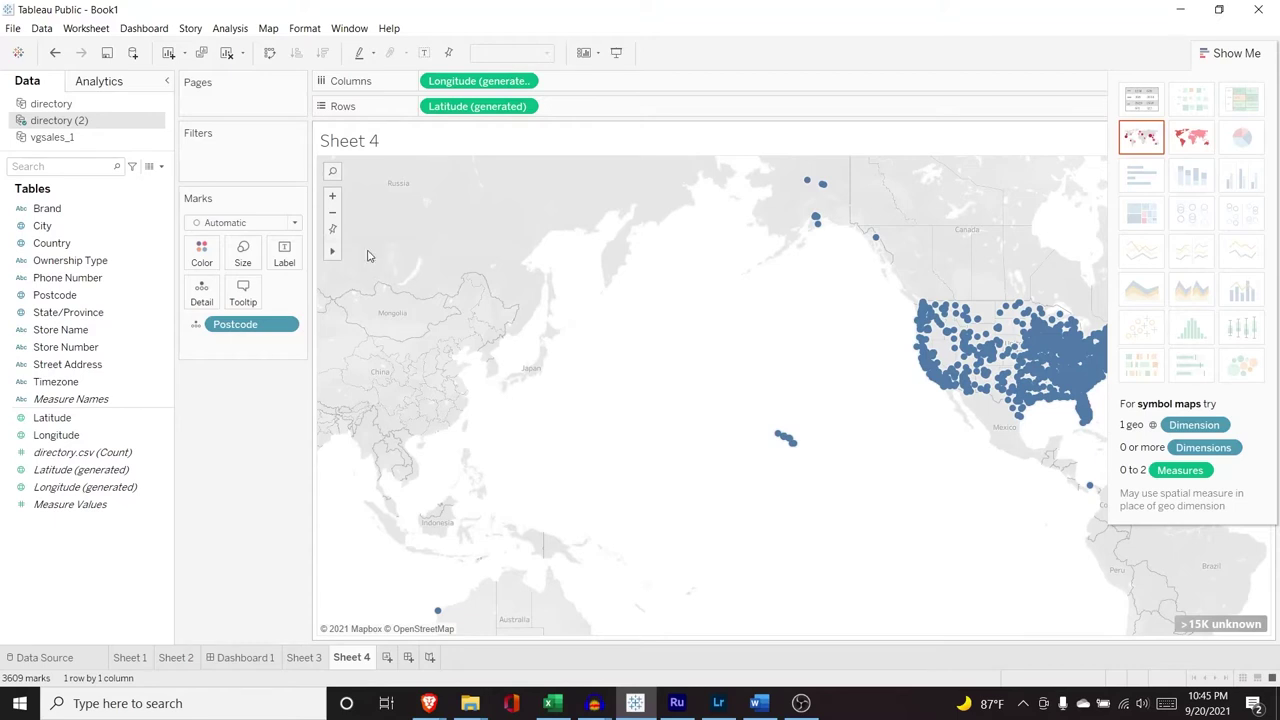
left_click_drag(711, 371, 475, 360)
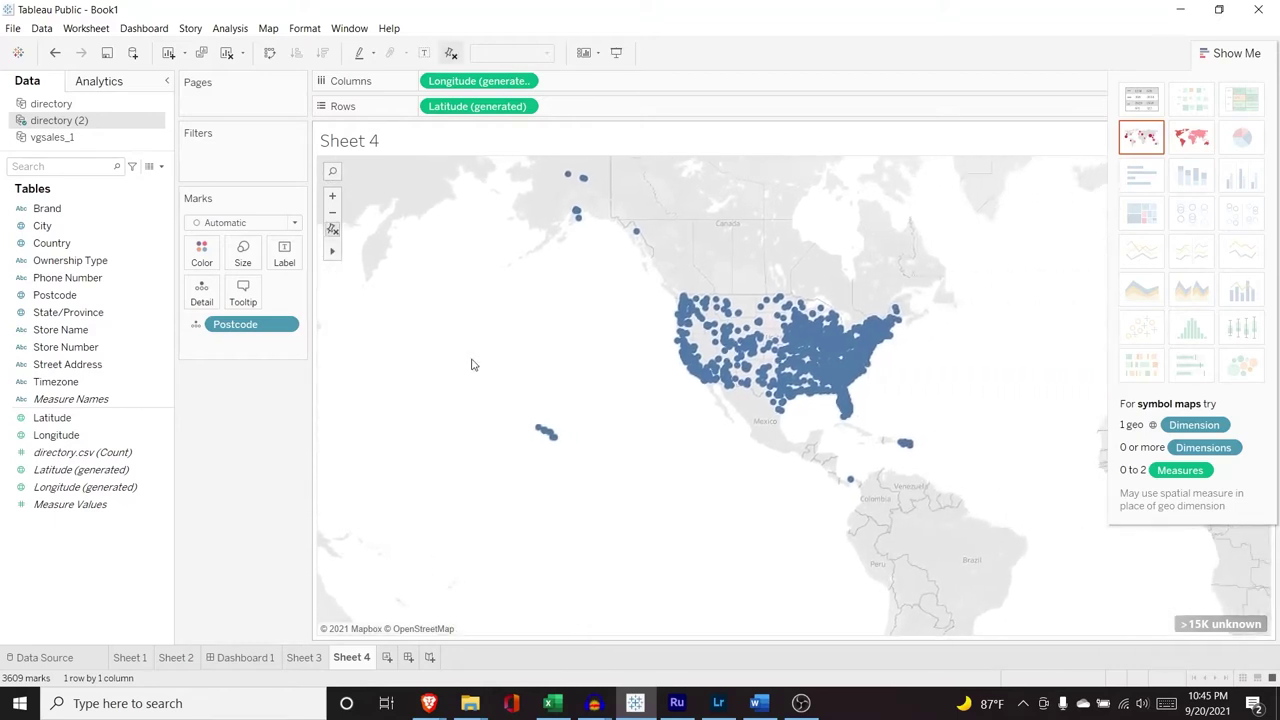
left_click_drag(580, 357, 480, 346)
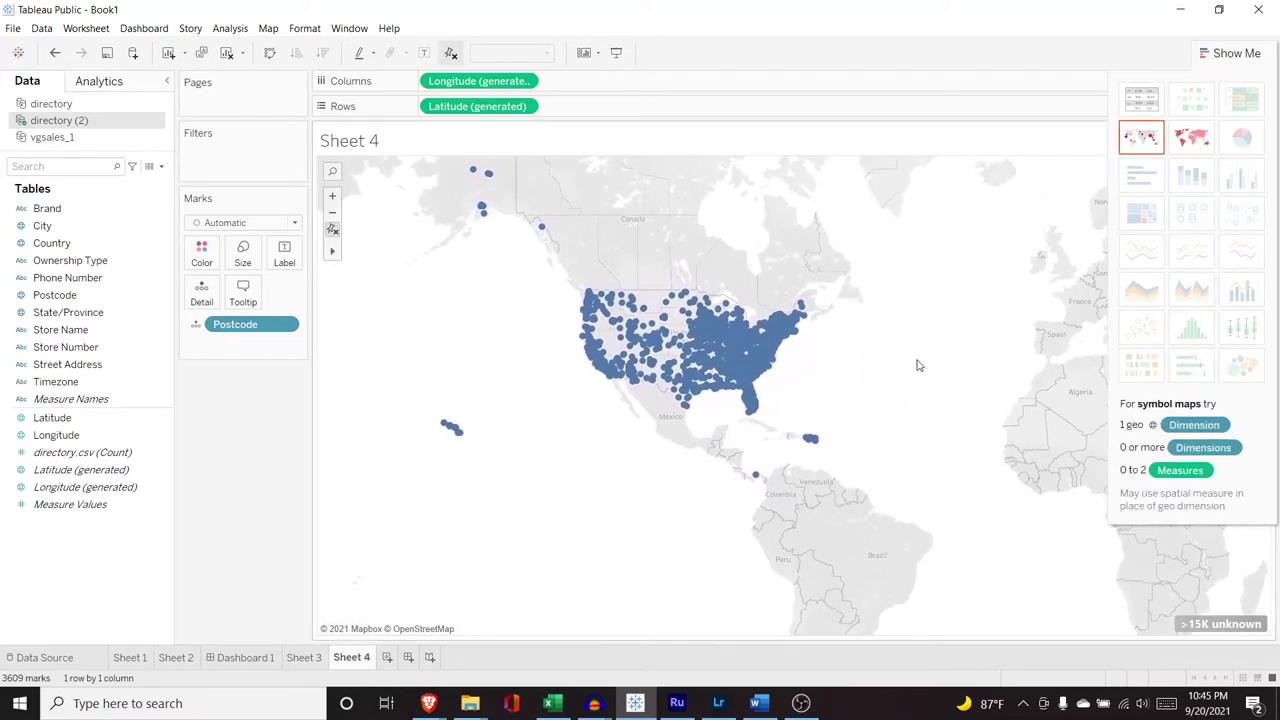
left_click(1238, 50)
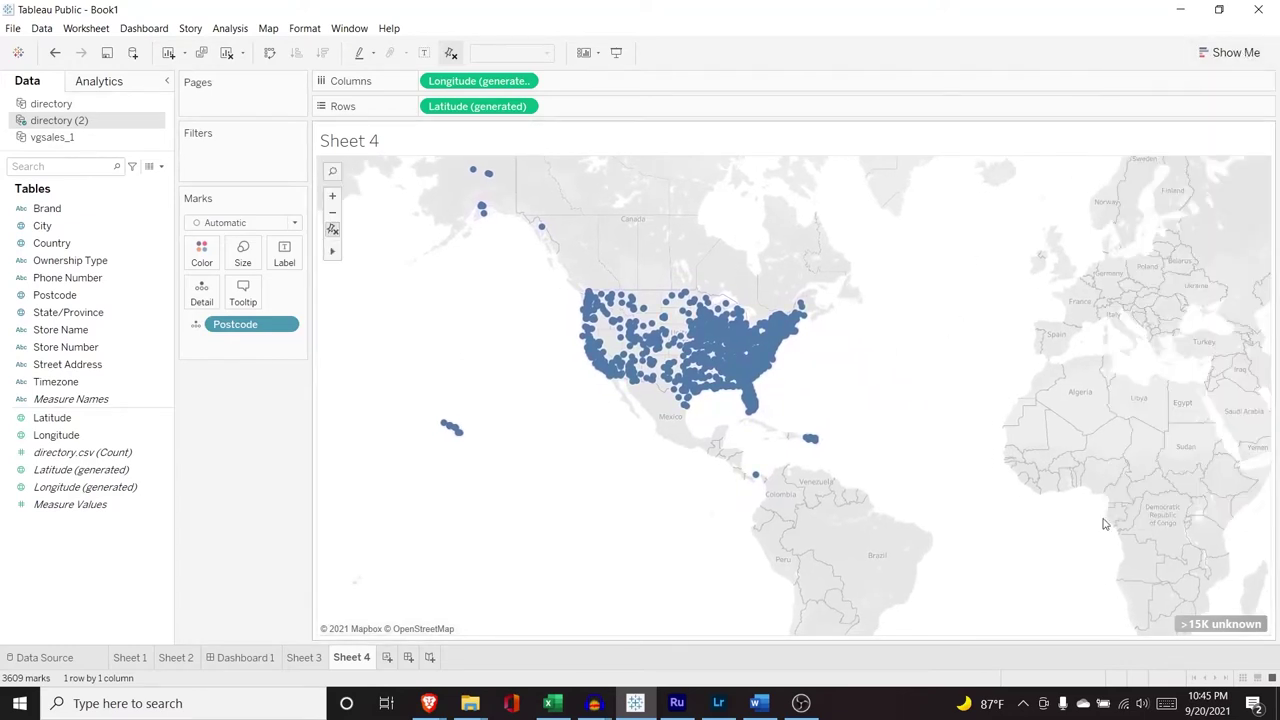
Examine the postcode points across the United States and the Caribbean on the map
left_click(333, 197)
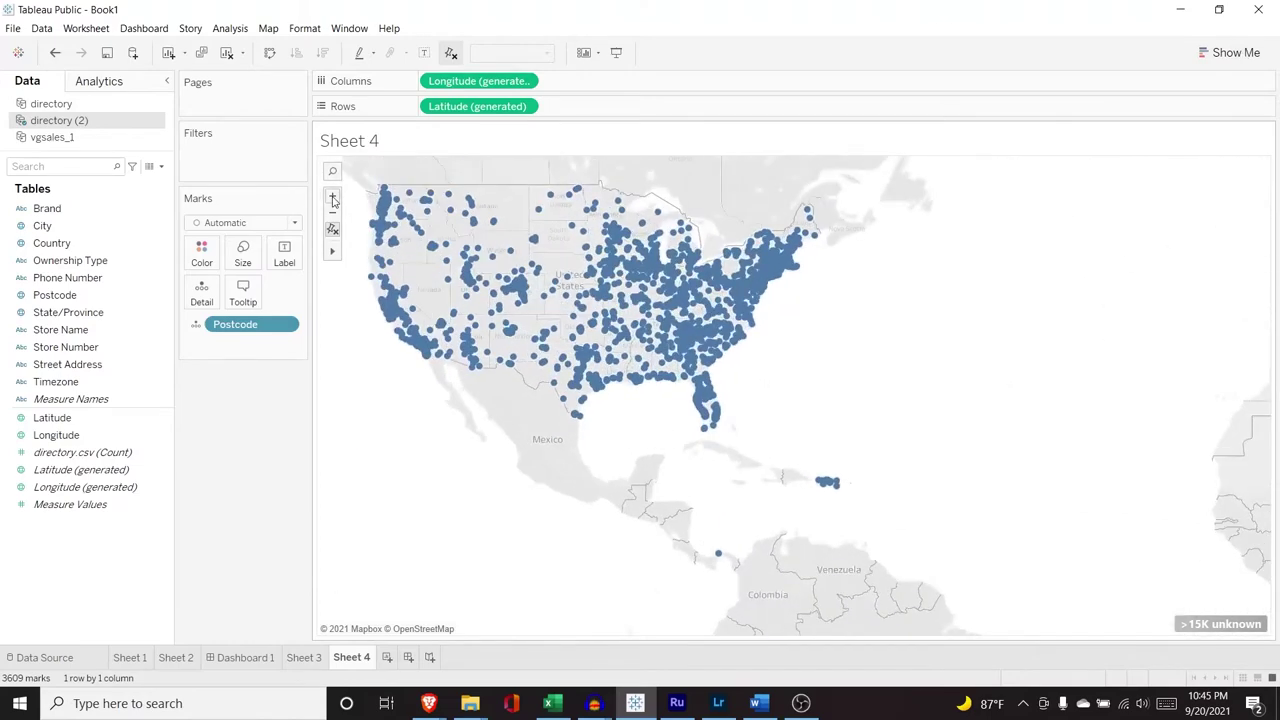
left_click(333, 197)
scroll(808, 463, "down", 2)
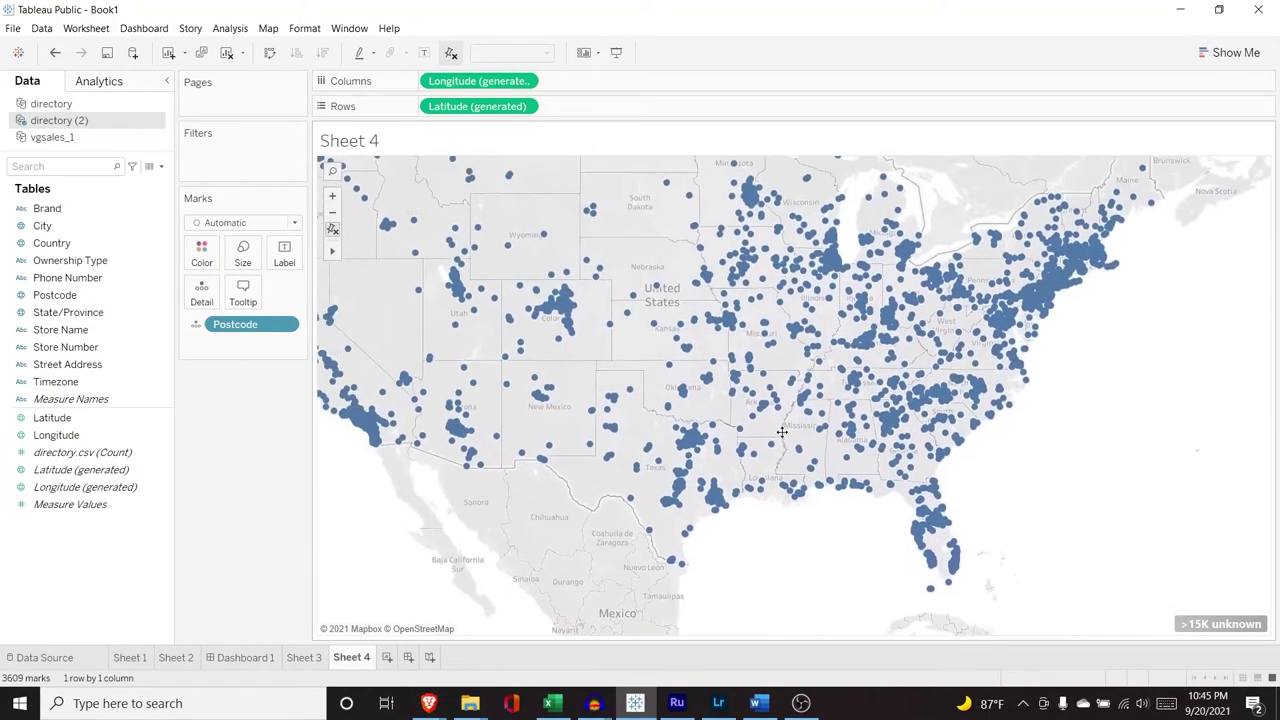
left_click(333, 212)
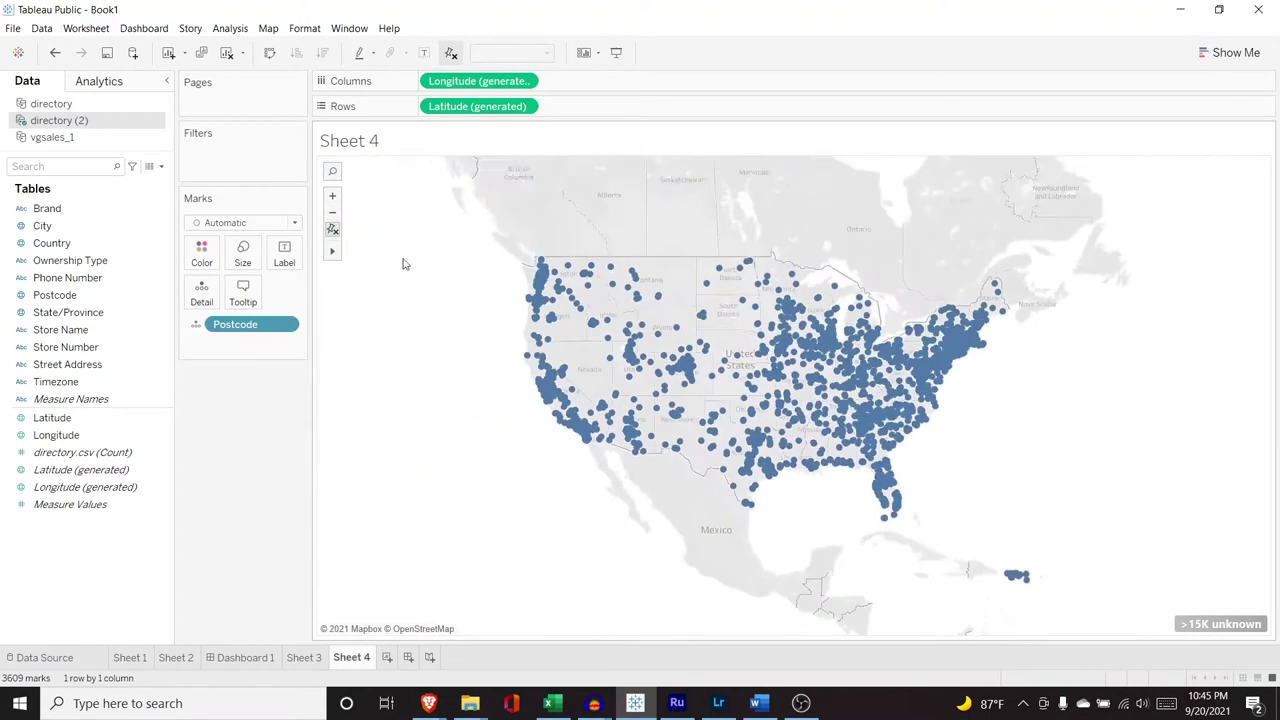
left_click_drag(647, 362, 627, 341)
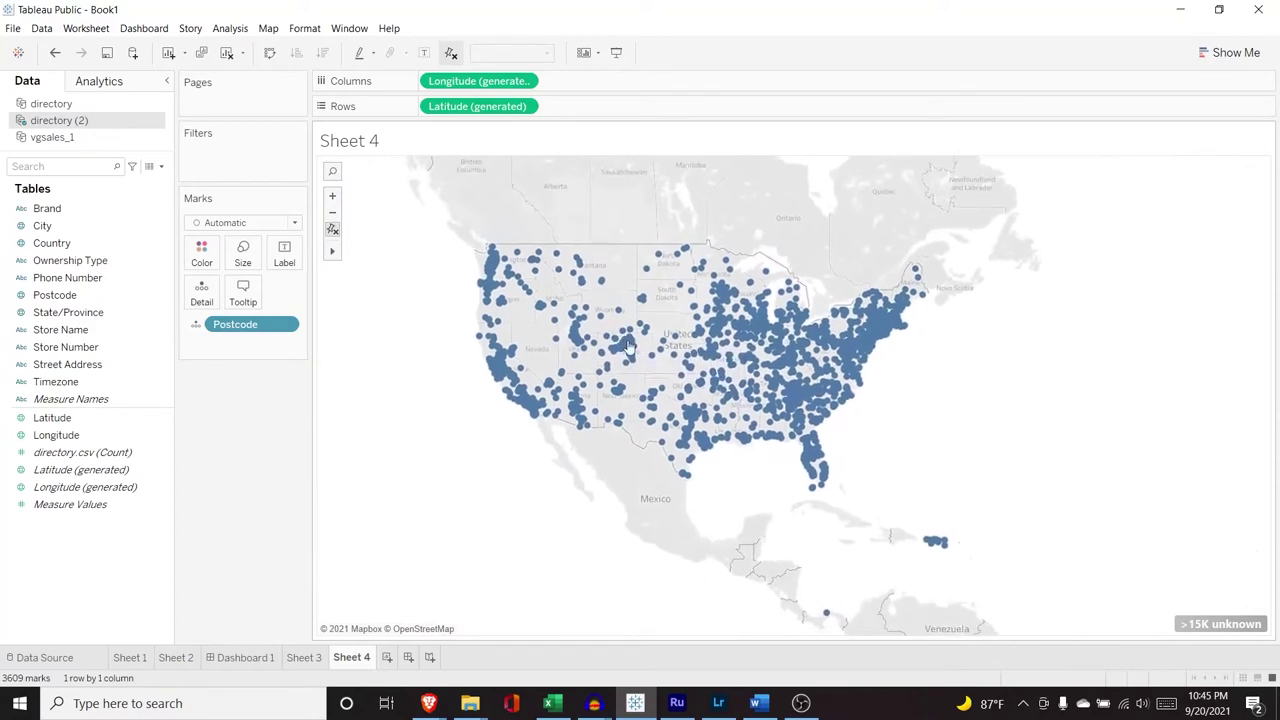
mouse_move(937, 545)
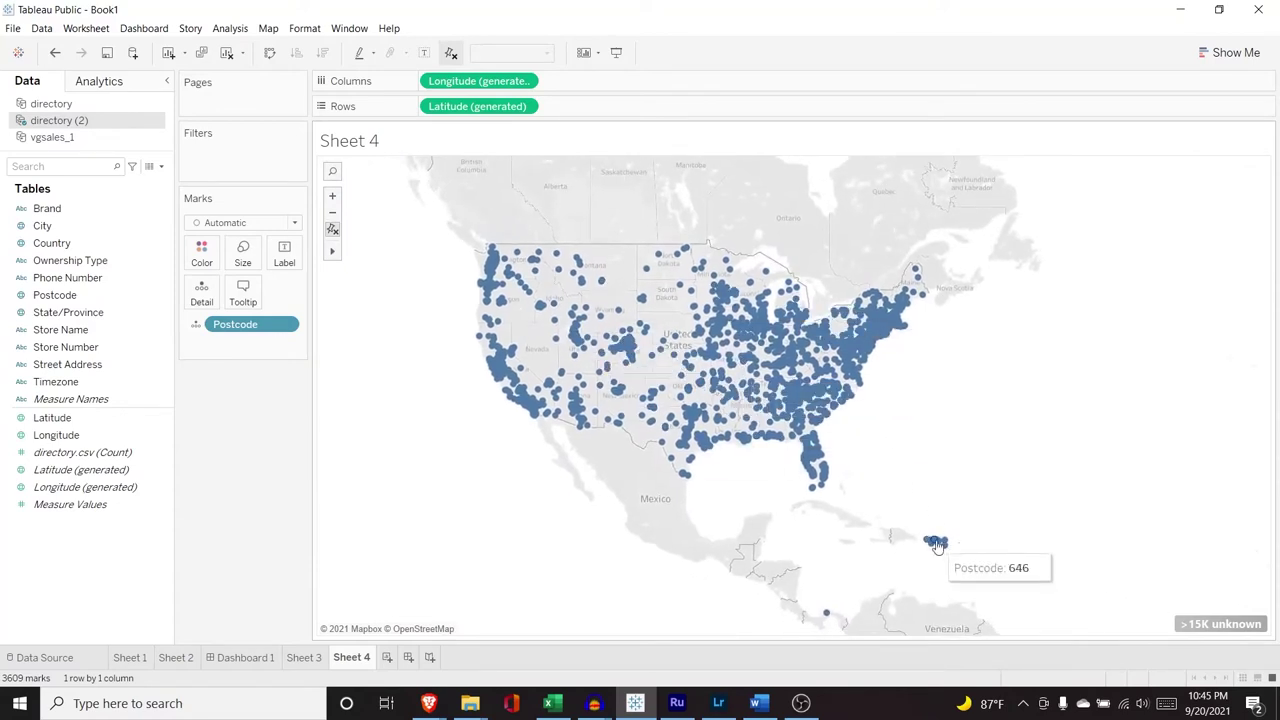
mouse_move(600, 425)
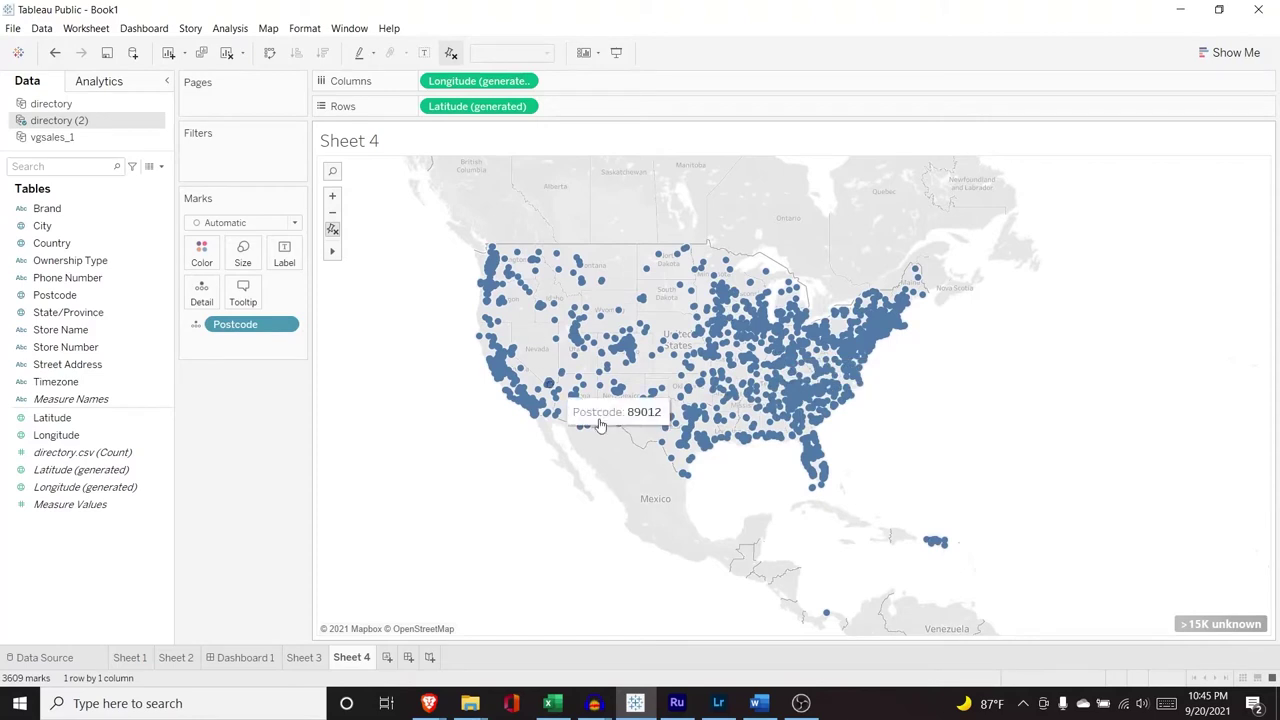
mouse_move(686, 354)
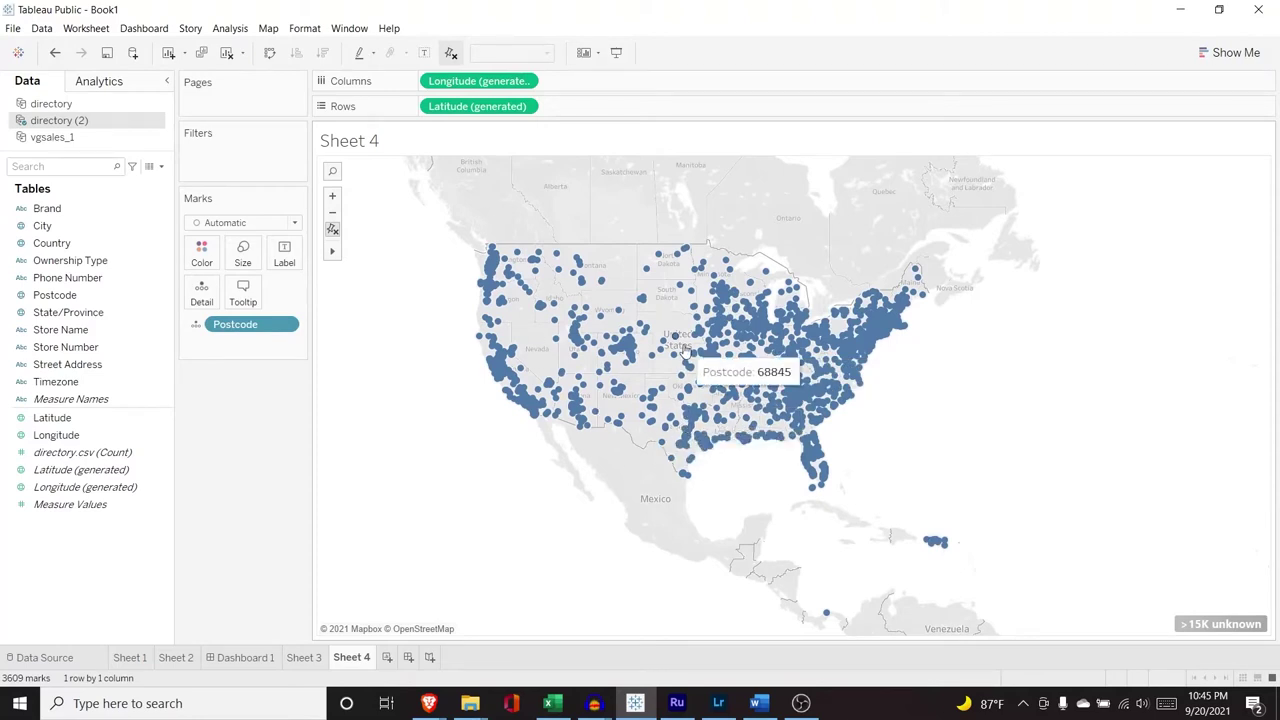
Try coloring the map points by Postcode, and assign Postcode to Size instead
left_click(198, 325)
left_click(215, 343)
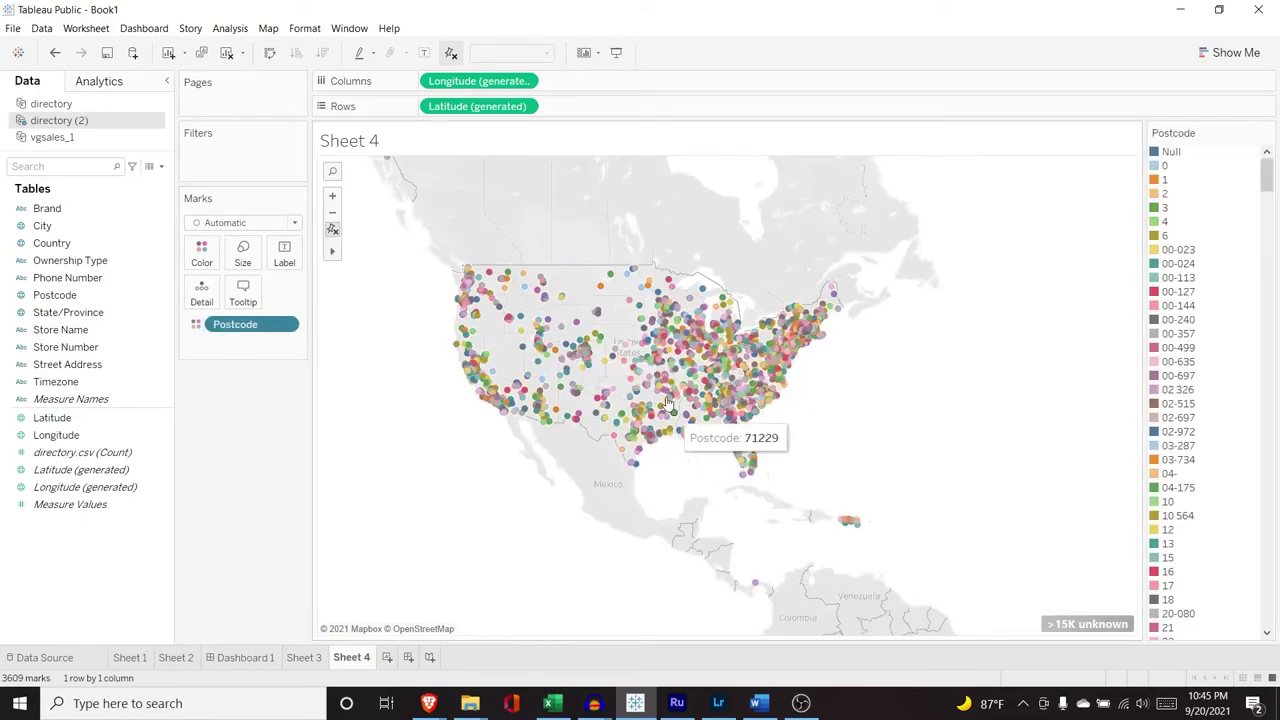
left_click(196, 325)
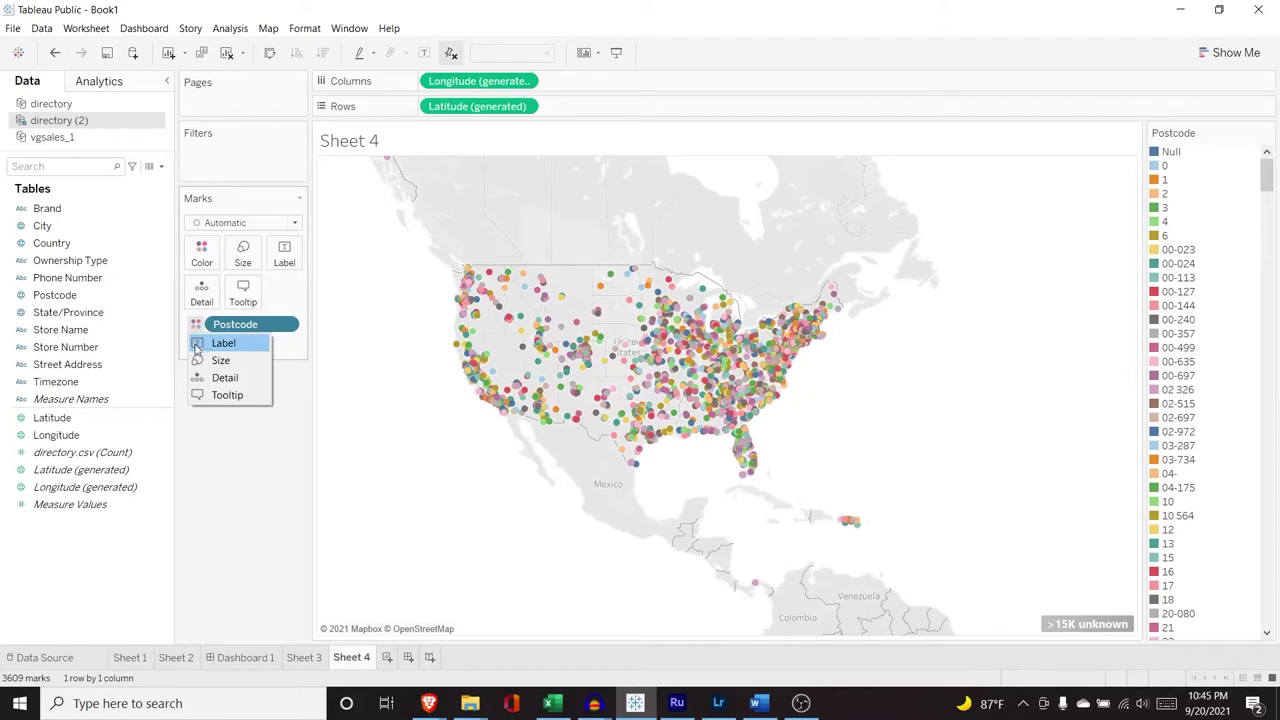
left_click(218, 361)
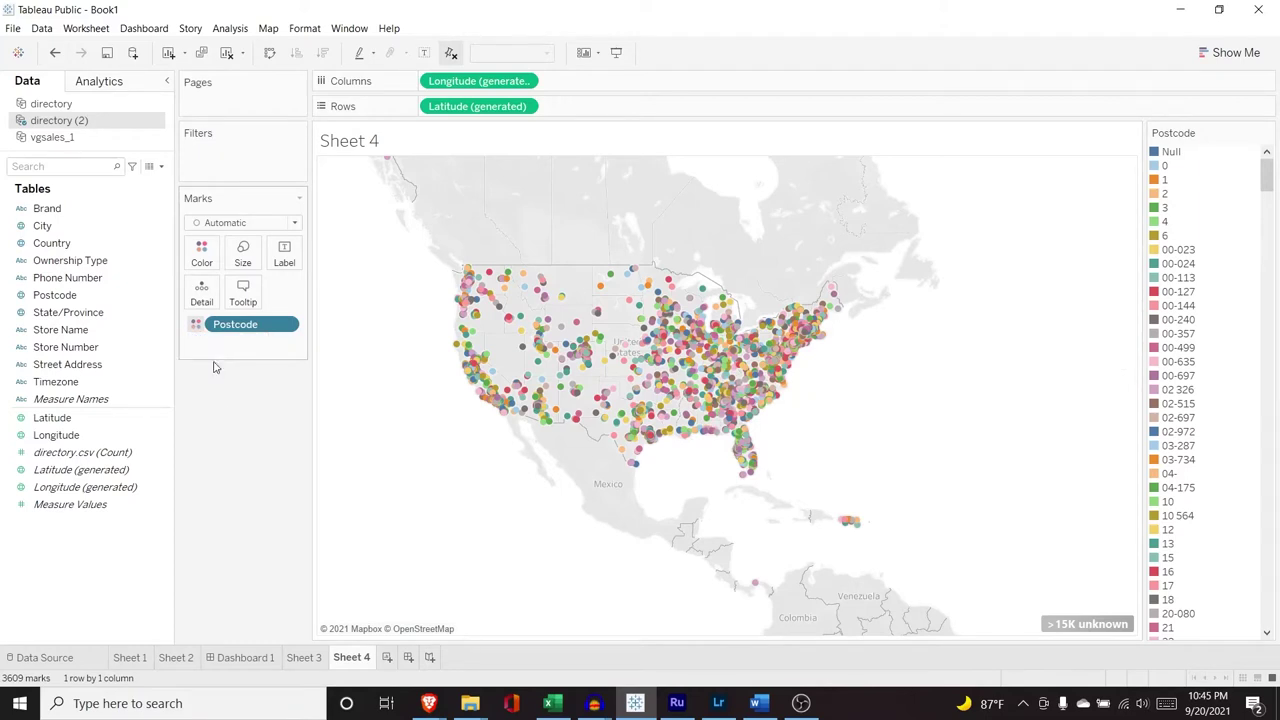
Shrink the map points to the minimum size, and enlarge them slightly
left_click(247, 257)
left_click_drag(264, 291, 236, 291)
mouse_move(585, 362)
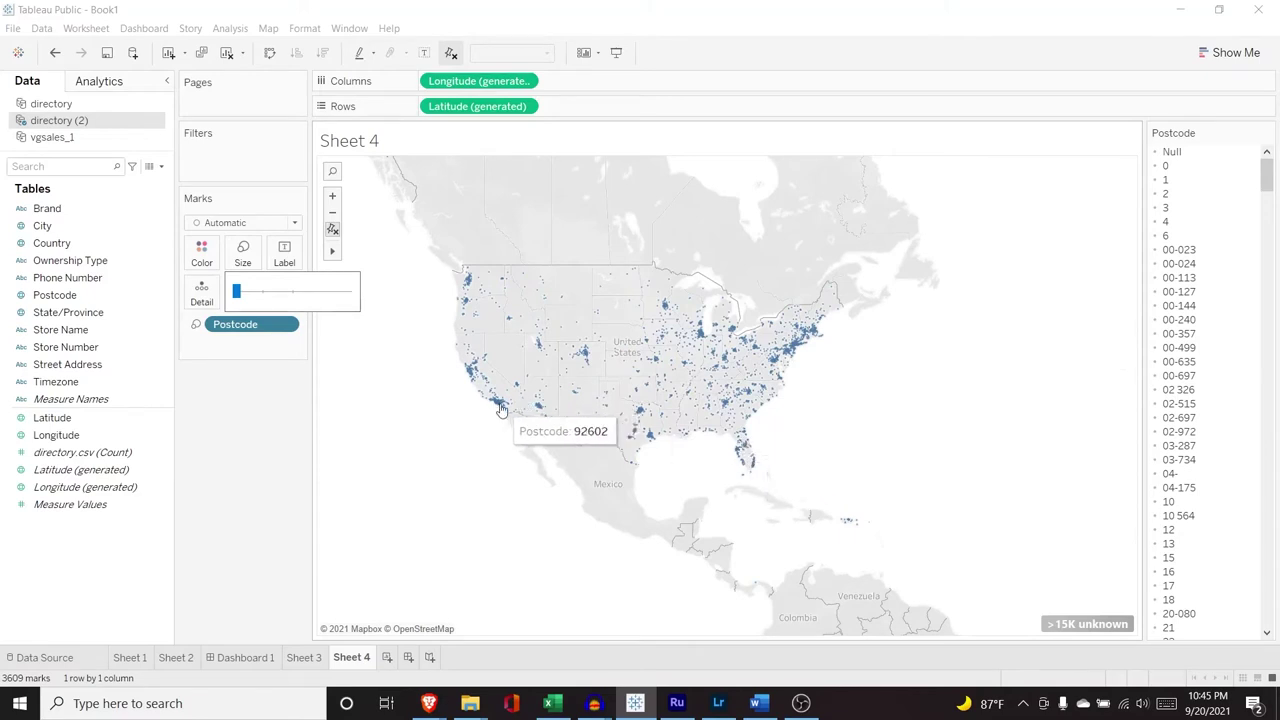
left_click(249, 394)
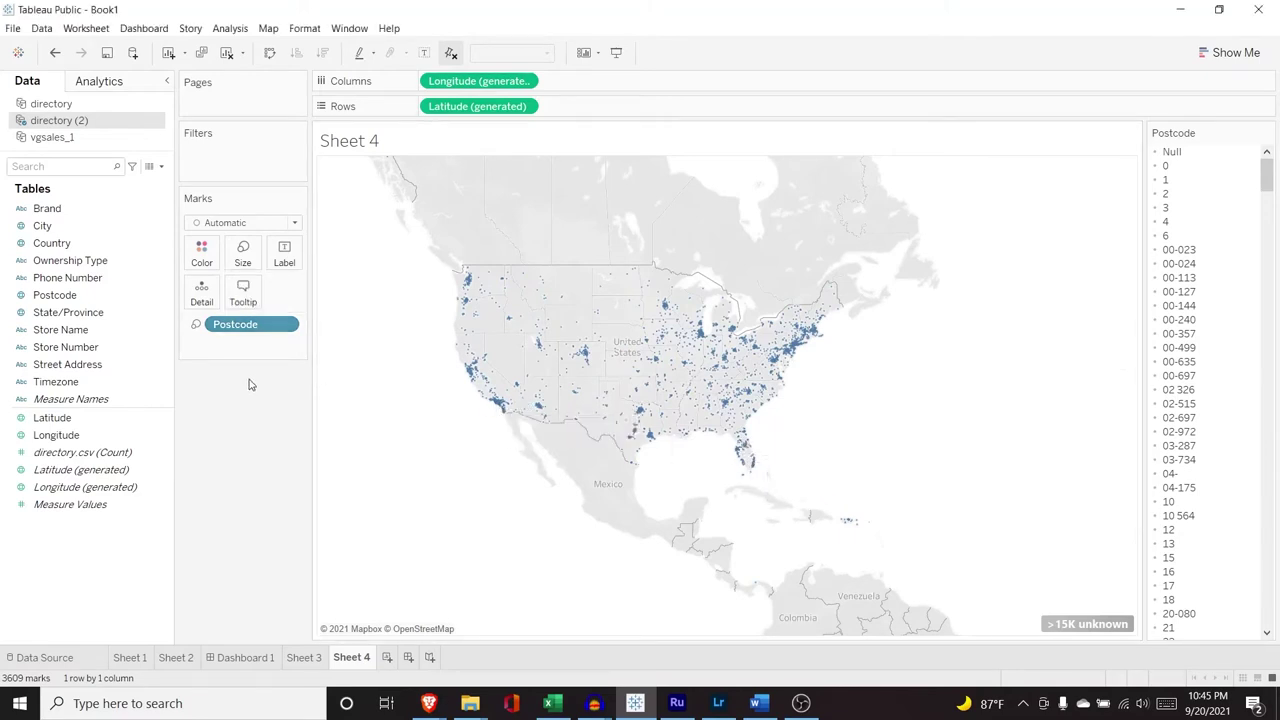
left_click(242, 262)
left_click(249, 294)
Try showing mark labels on the map points, and turn them off again
left_click(284, 253)
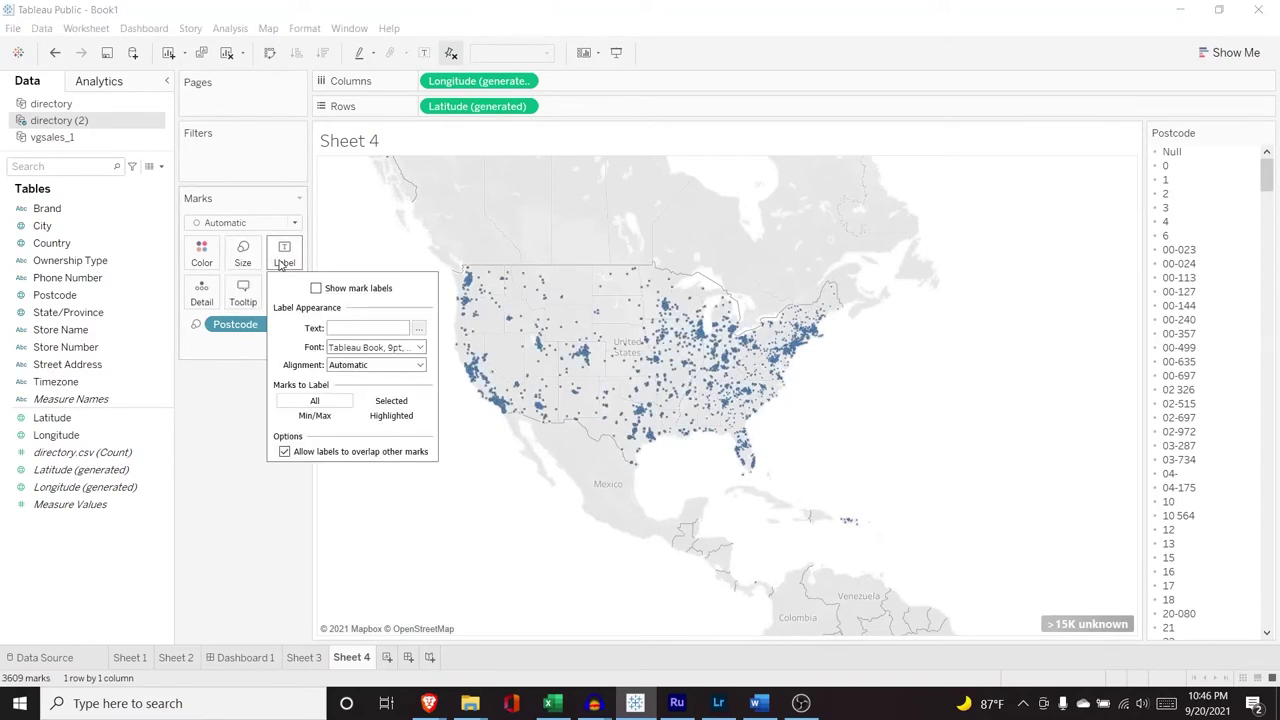
left_click(316, 289)
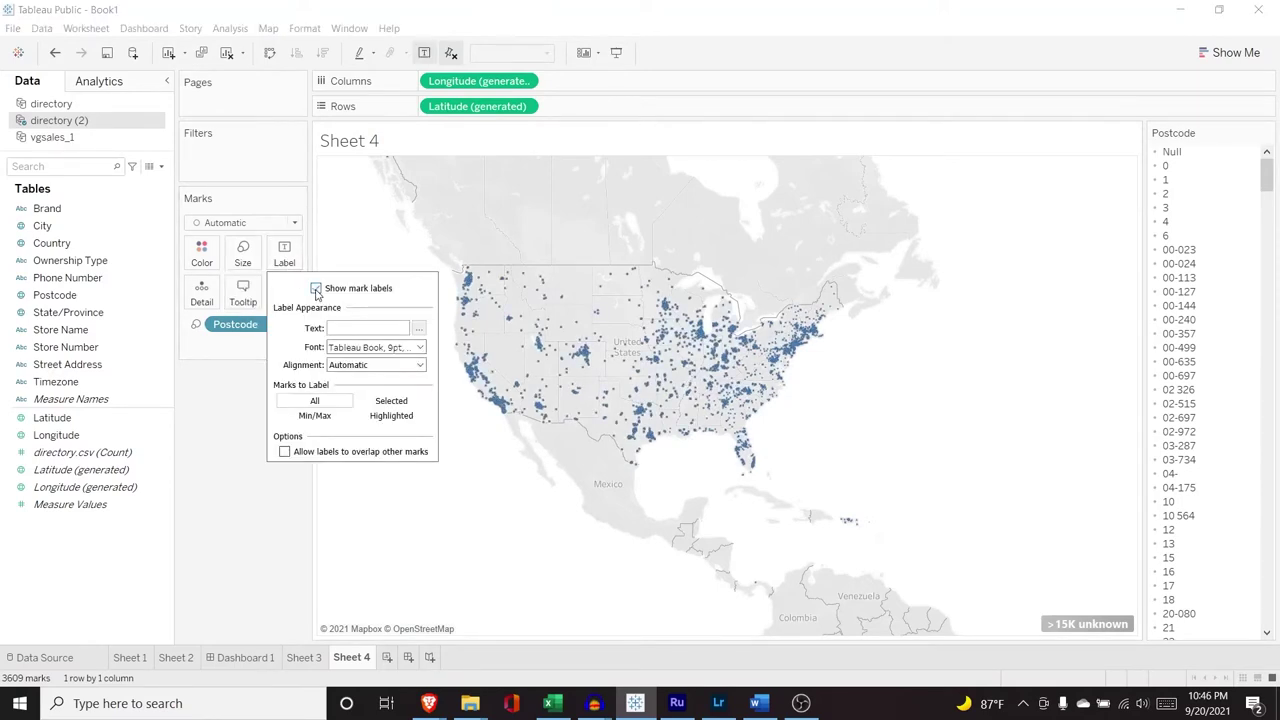
left_click(316, 289)
left_click(222, 386)
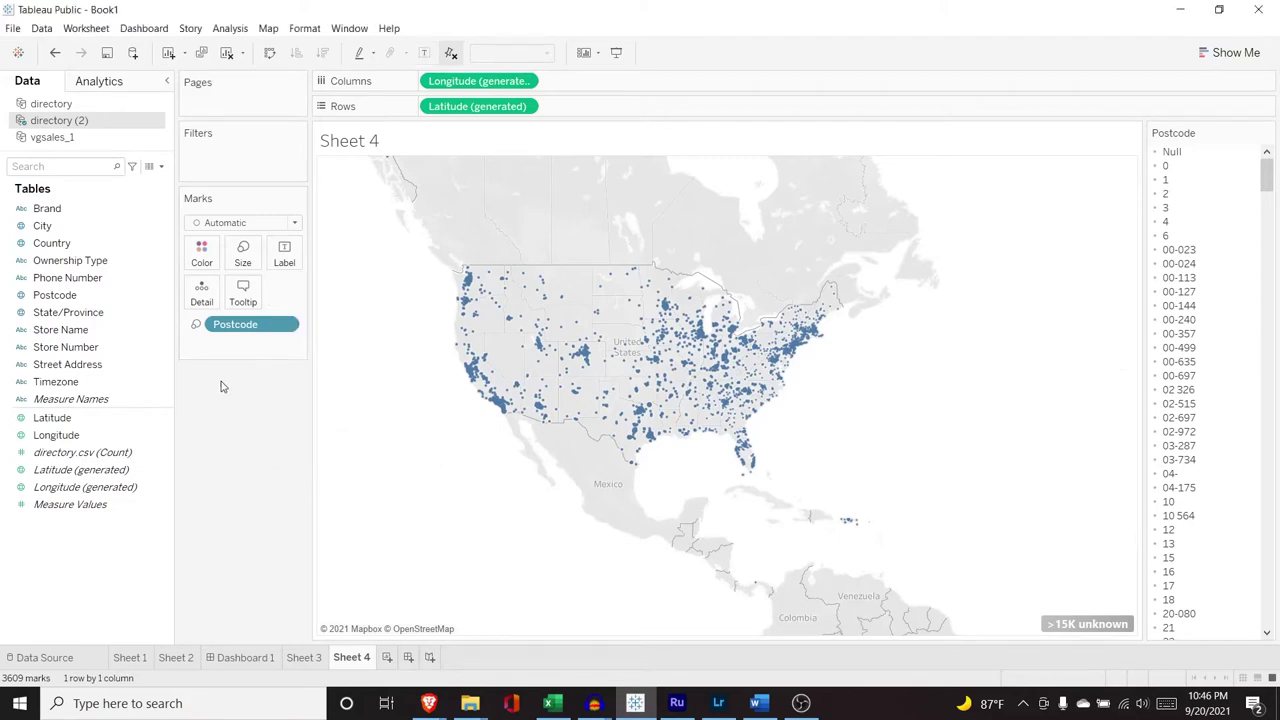
Replace Postcode with State/Province as the map's detail and set the mark type to Map
mouse_move(245, 330)
left_mouse_down()
mouse_move(45, 329)
mouse_move(73, 318)
mouse_move(236, 332)
left_mouse_up()
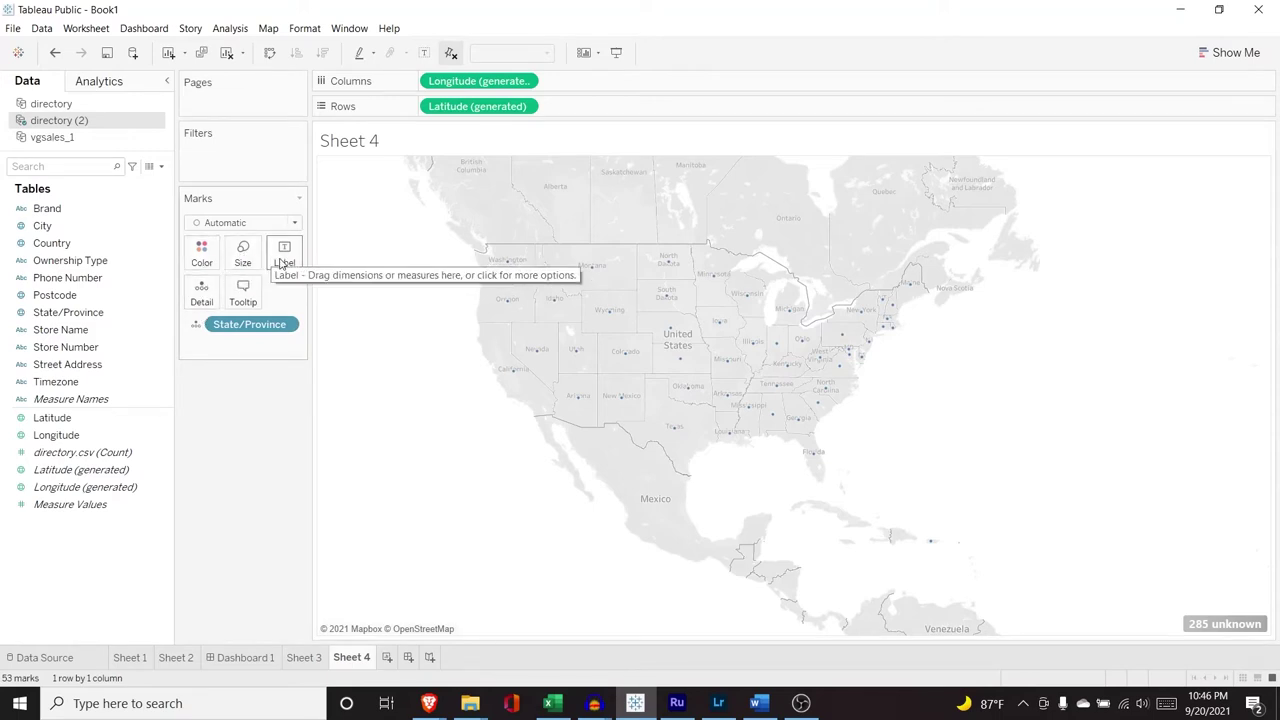
left_click(222, 225)
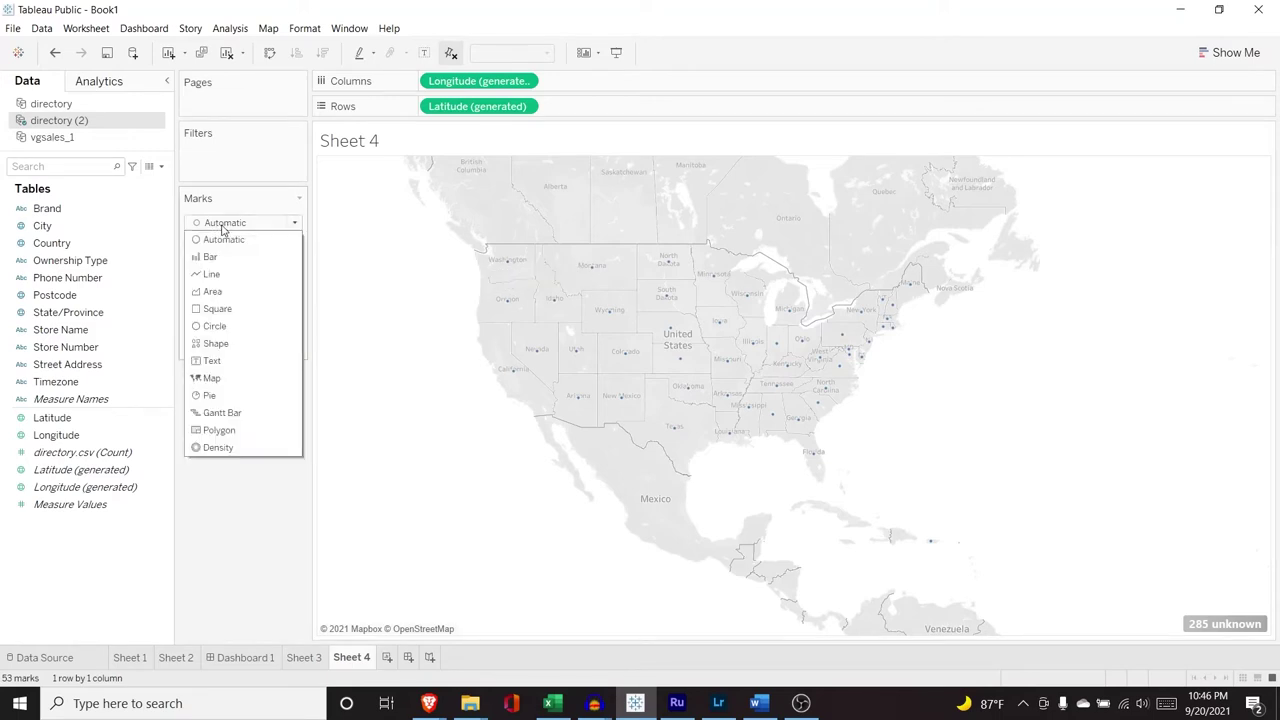
left_click(250, 378)
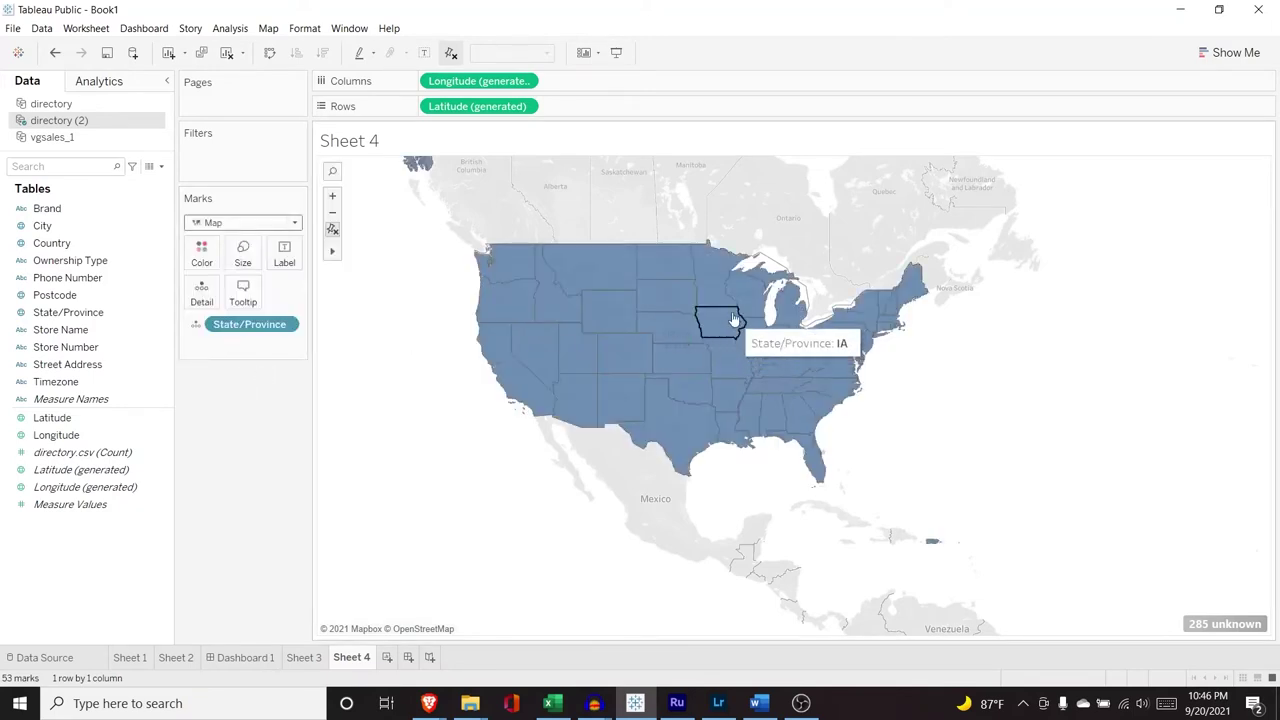
Color the filled states by State/Province
left_click(202, 254)
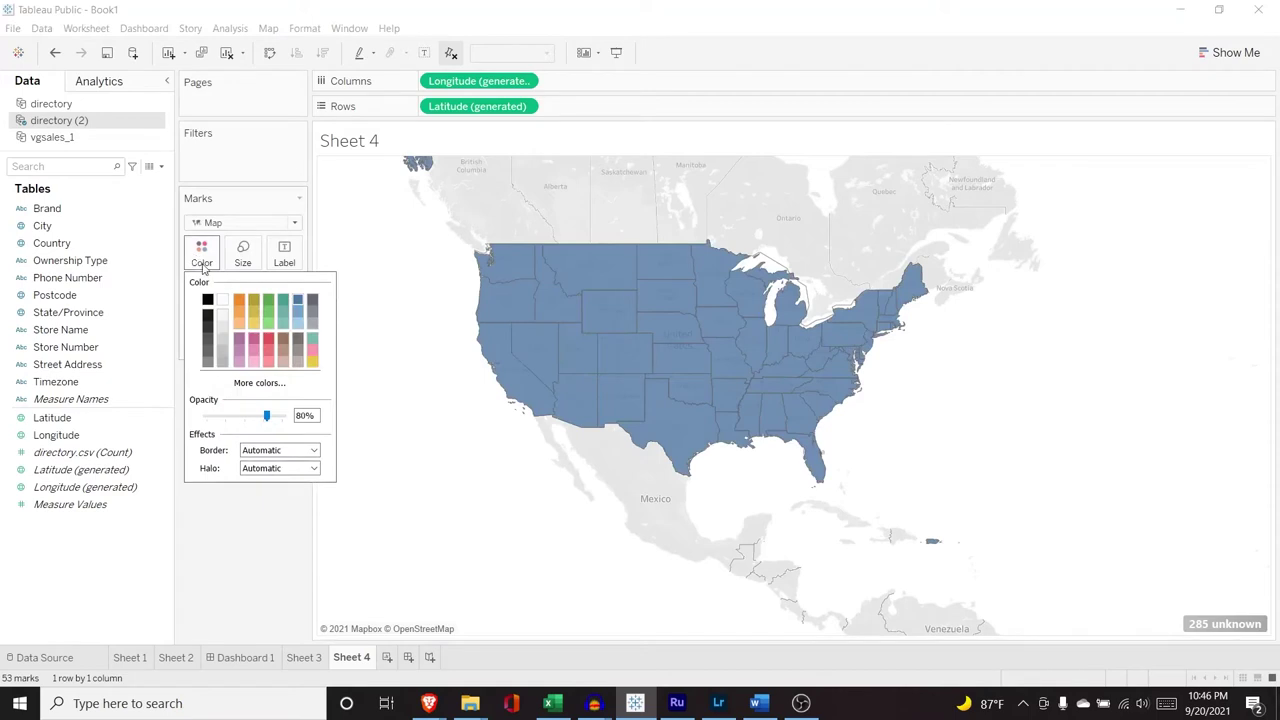
left_click(202, 252)
left_click(196, 324)
left_click(204, 344)
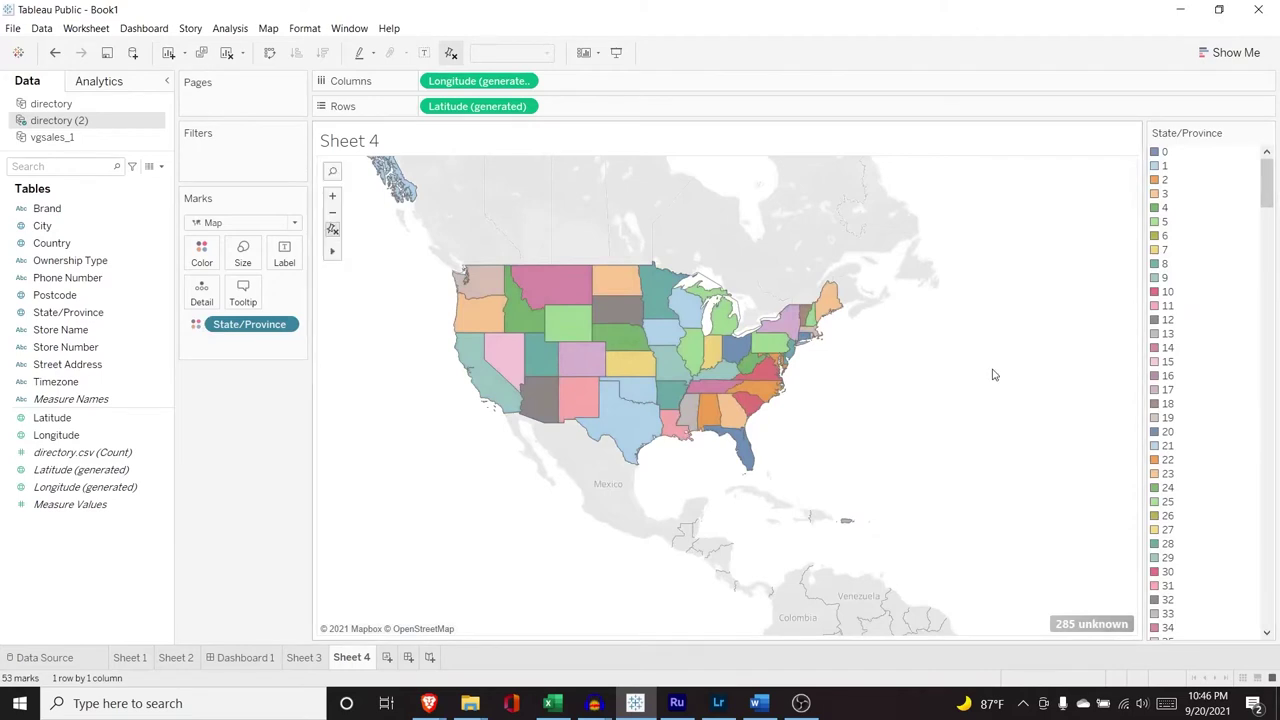
scroll(991, 371, "up", 1)
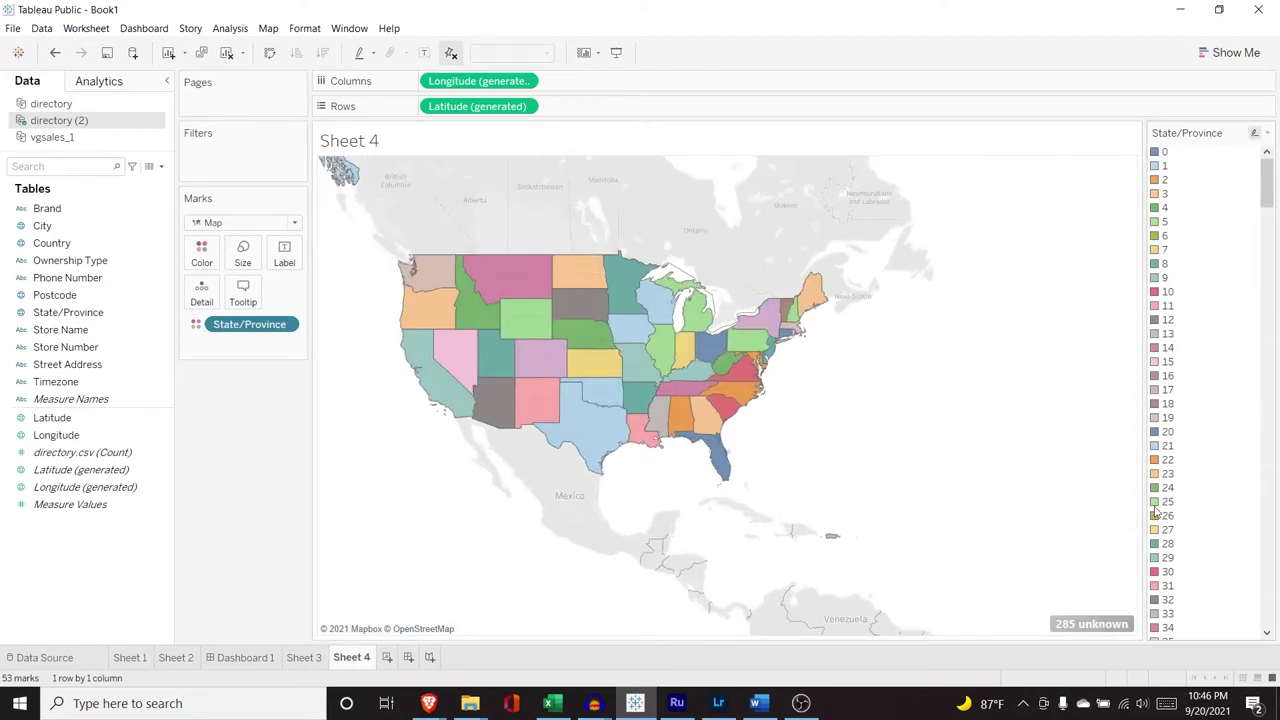
Change the map's mark type to Density and replace State/Province with Postcode as its detail
left_click_drag(1266, 185, 1255, 135)
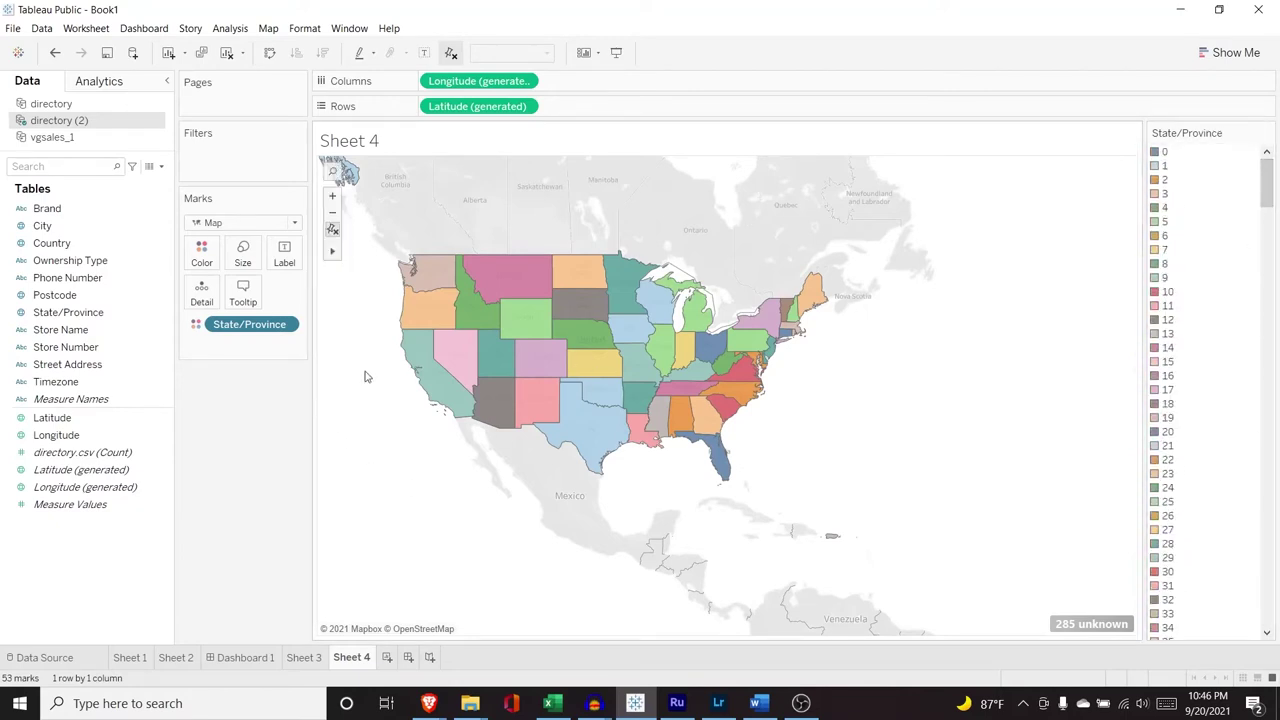
left_click_drag(365, 376, 438, 377)
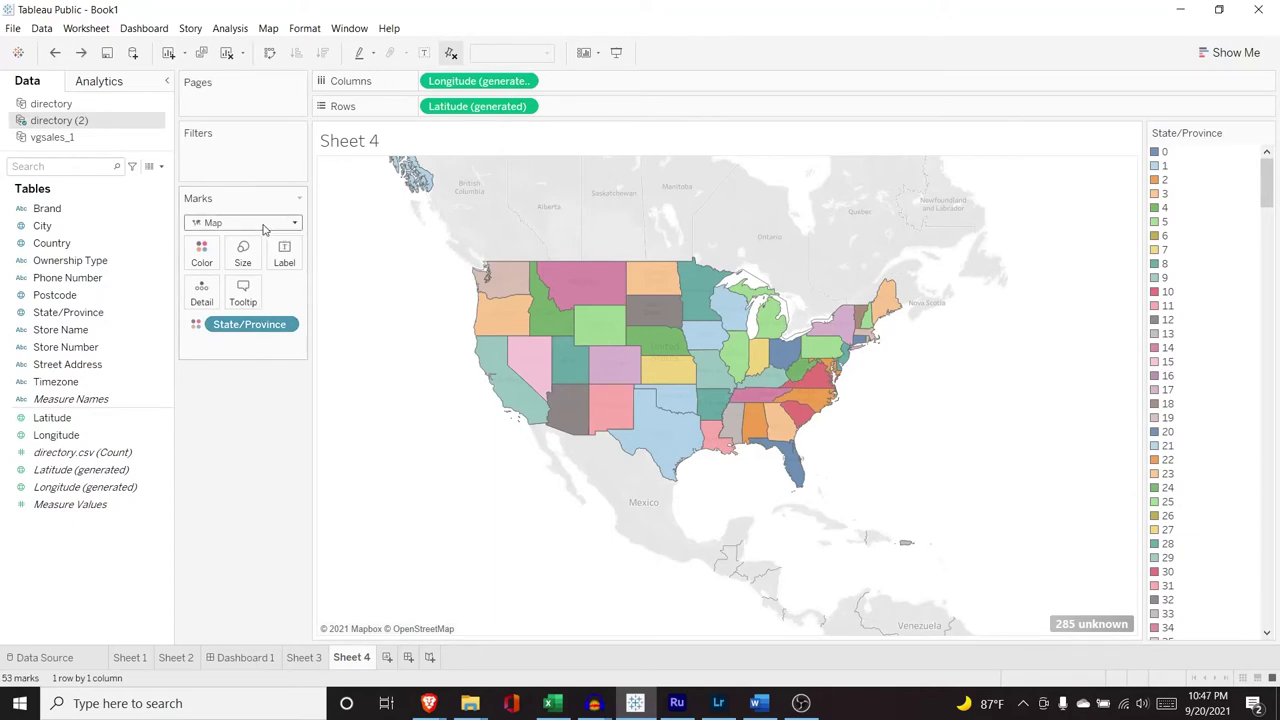
left_click(263, 224)
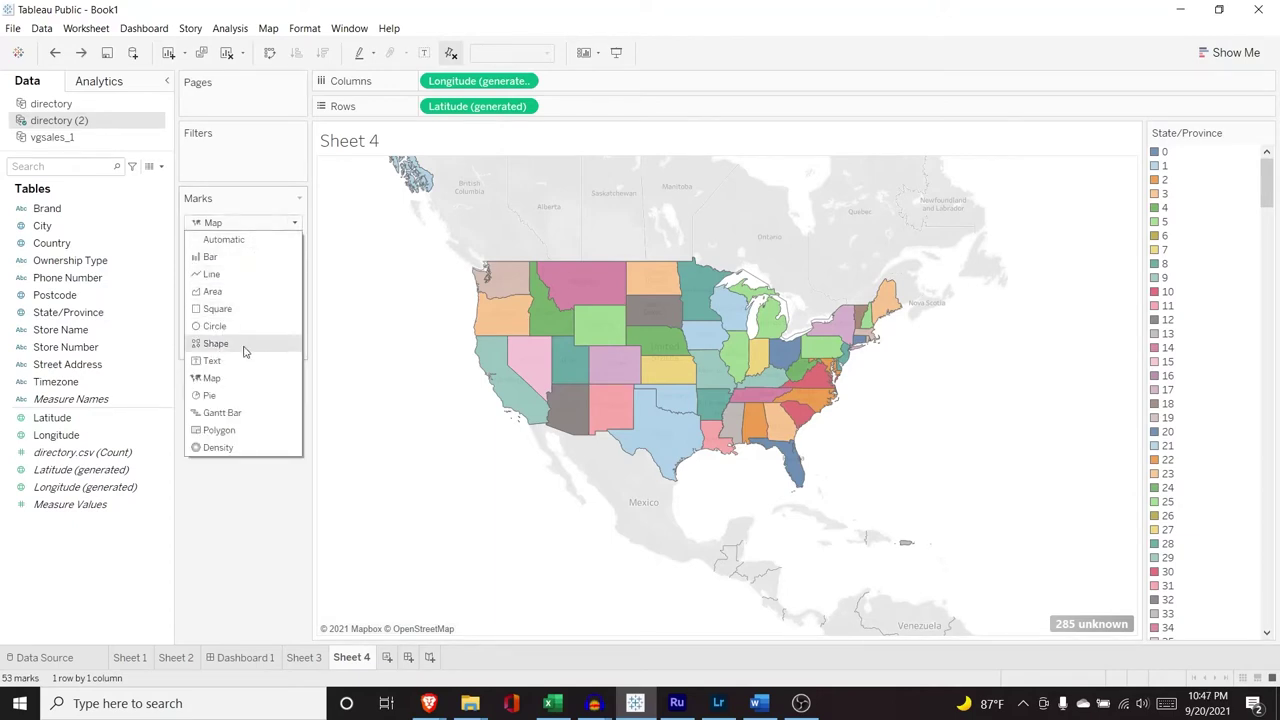
left_click(218, 448)
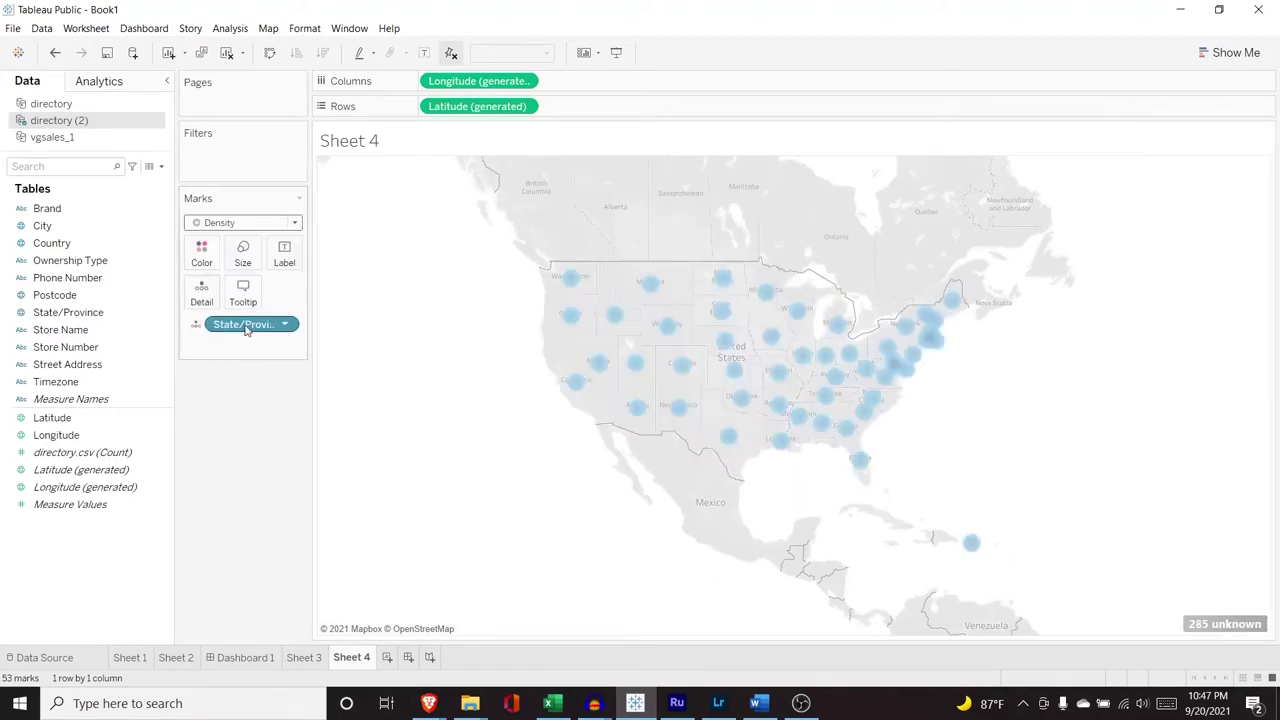
left_click_drag(251, 327, 75, 350)
left_click_drag(72, 297, 237, 323)
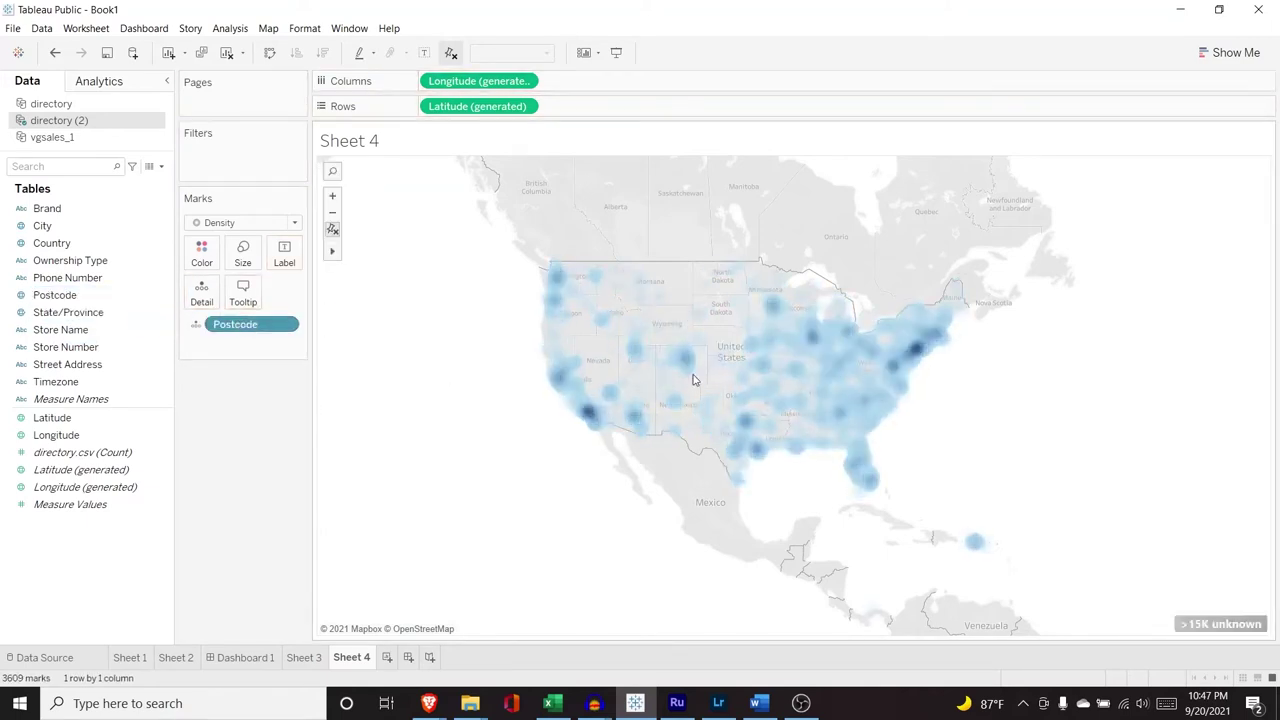
Shrink the density marks on the postcode map to about a quarter of the size range
left_click(243, 254)
left_click_drag(296, 292, 261, 291)
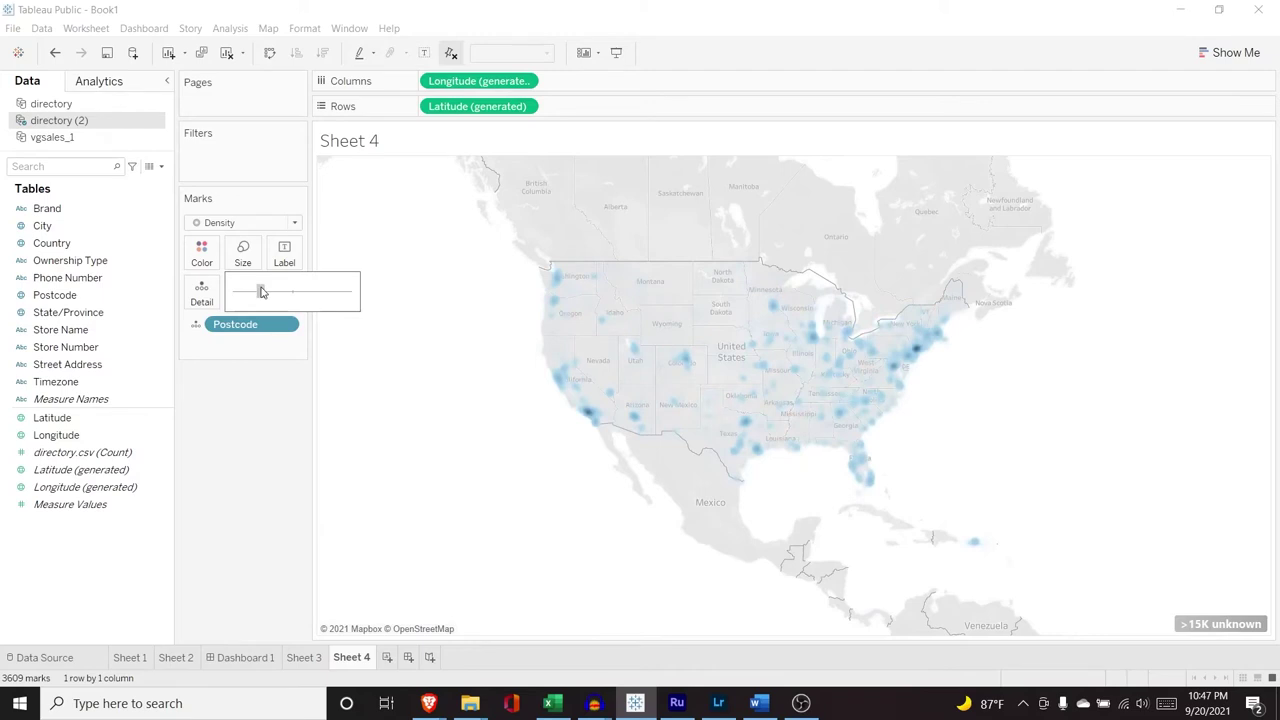
left_click_drag(261, 291, 263, 288)
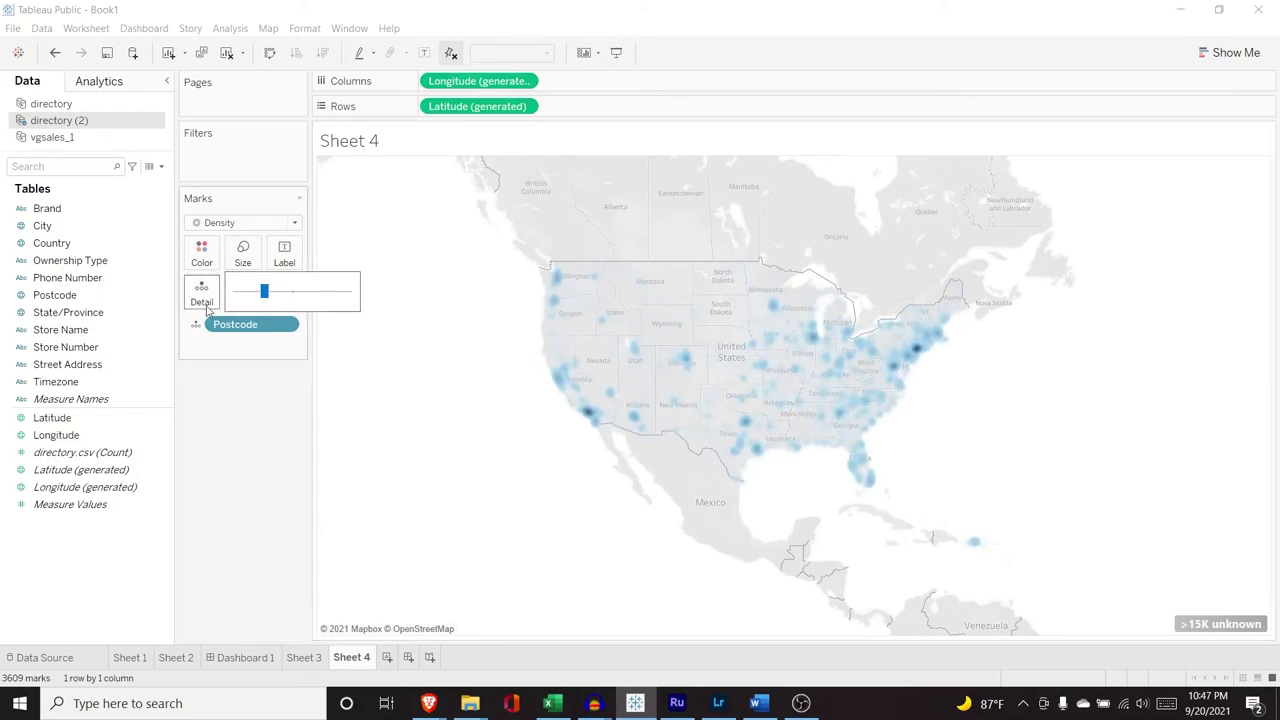
left_click(201, 259)
left_click(201, 259)
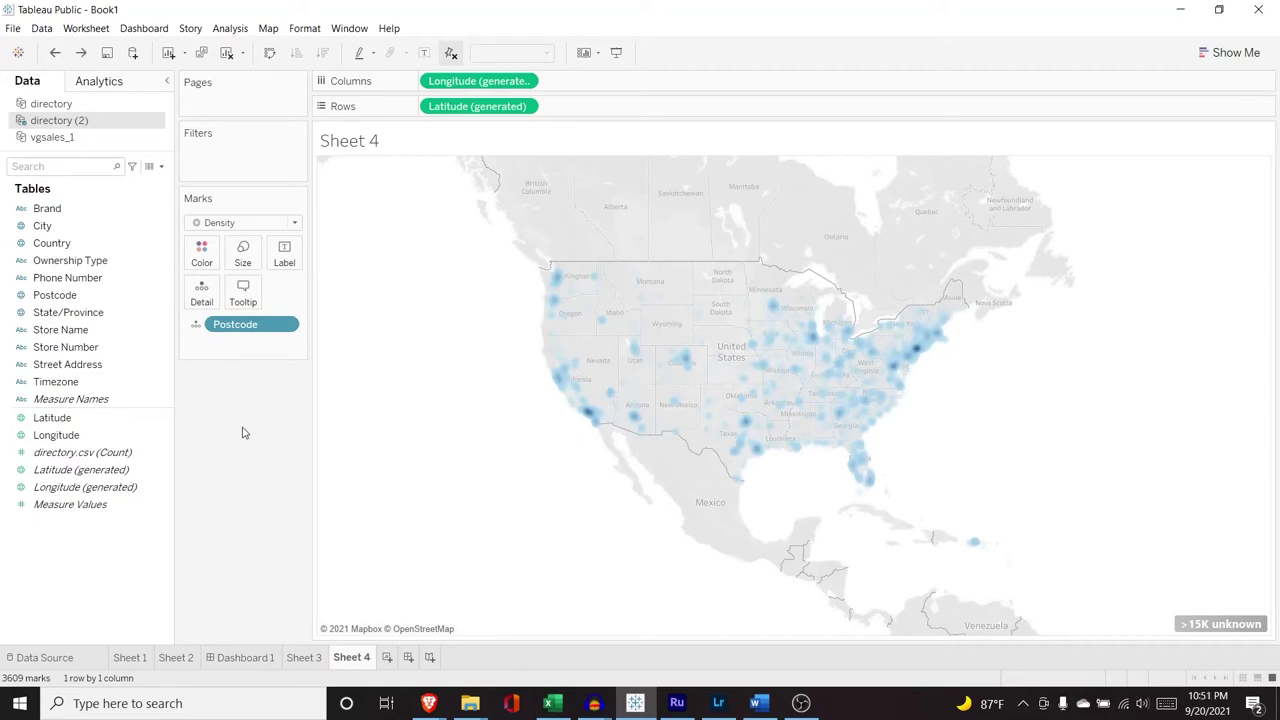
Convert Sheet 3's dual-axis sales chart to a treemap and label its boxes by Genre instead of Year
left_click(305, 657)
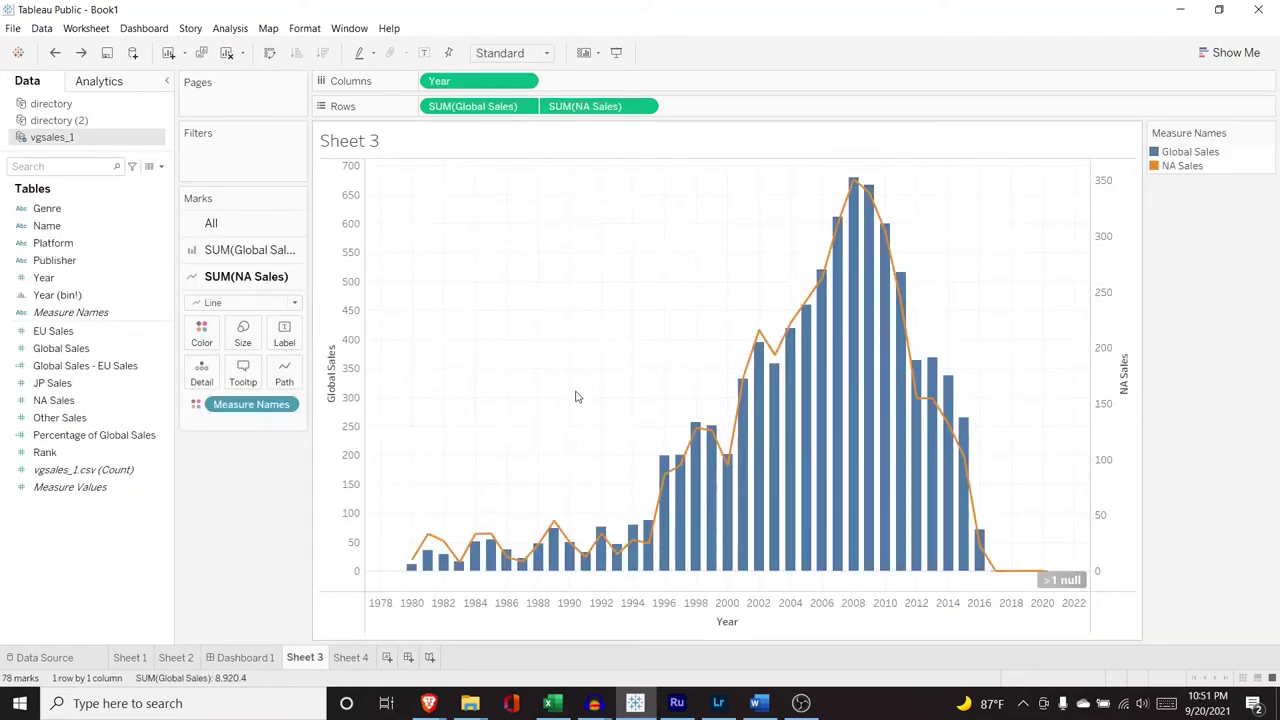
left_click(1226, 60)
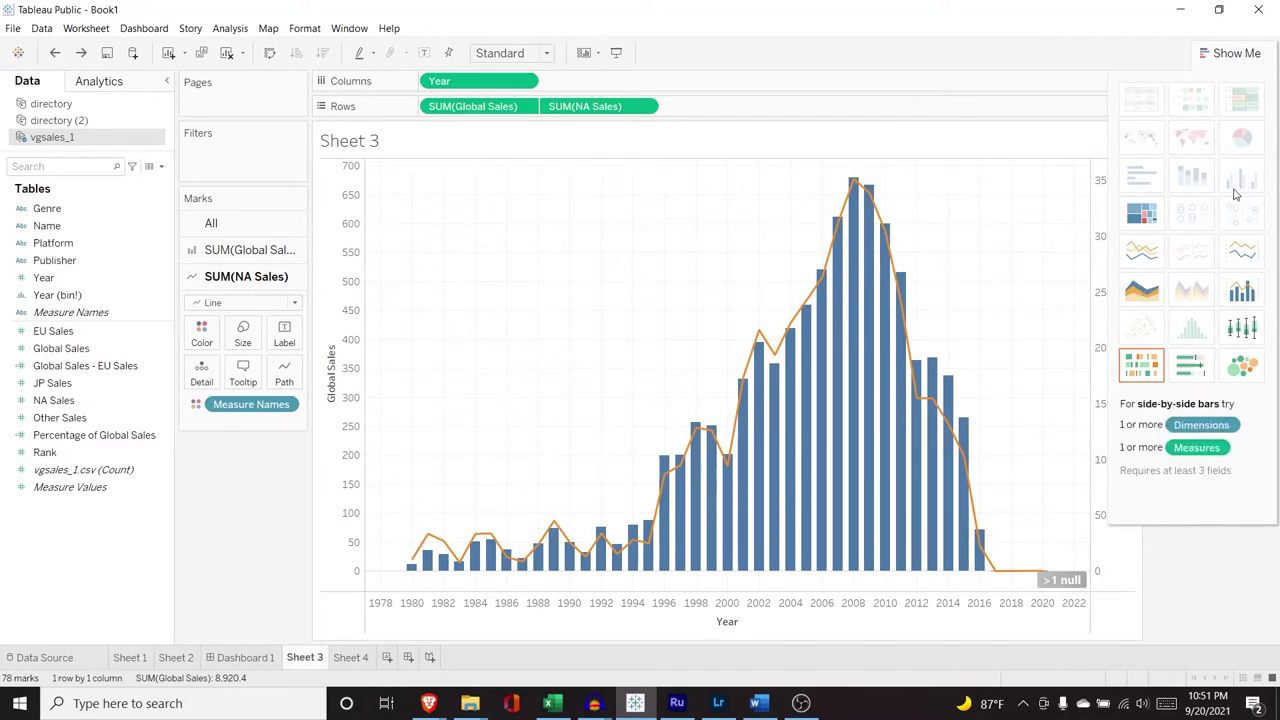
left_click(1141, 212)
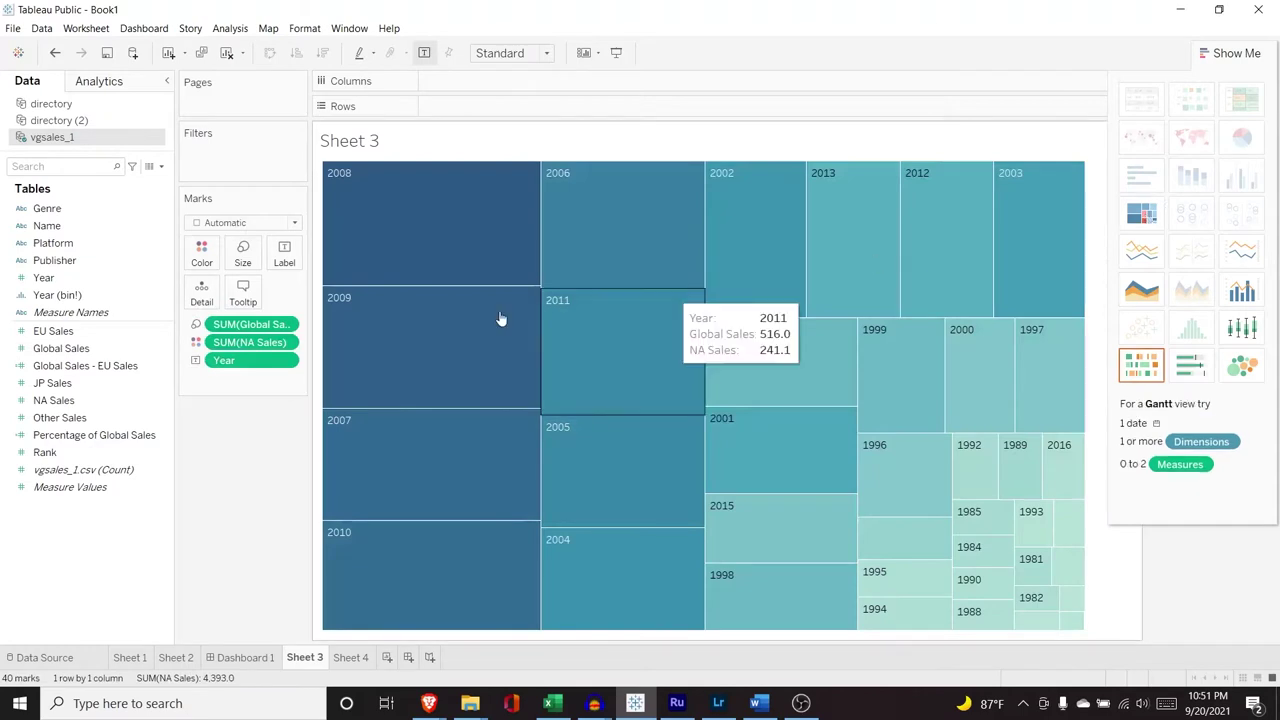
left_click_drag(248, 362, 100, 366)
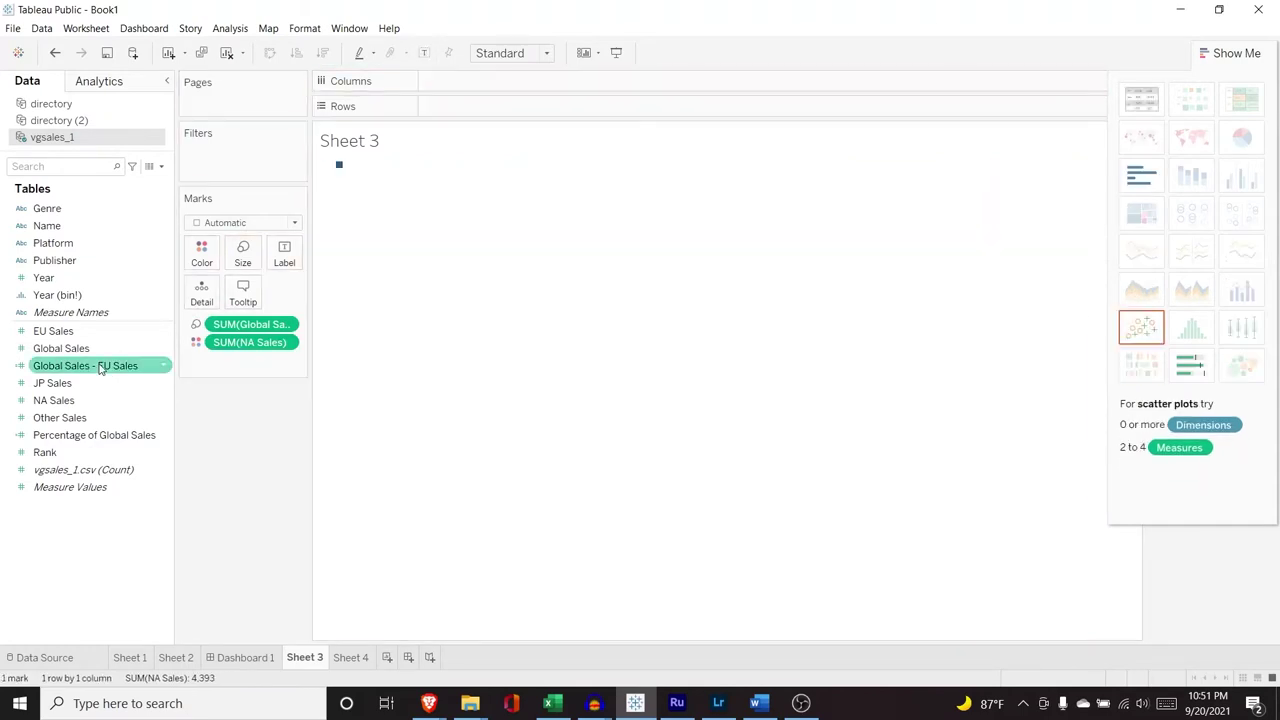
left_click_drag(86, 211, 243, 366)
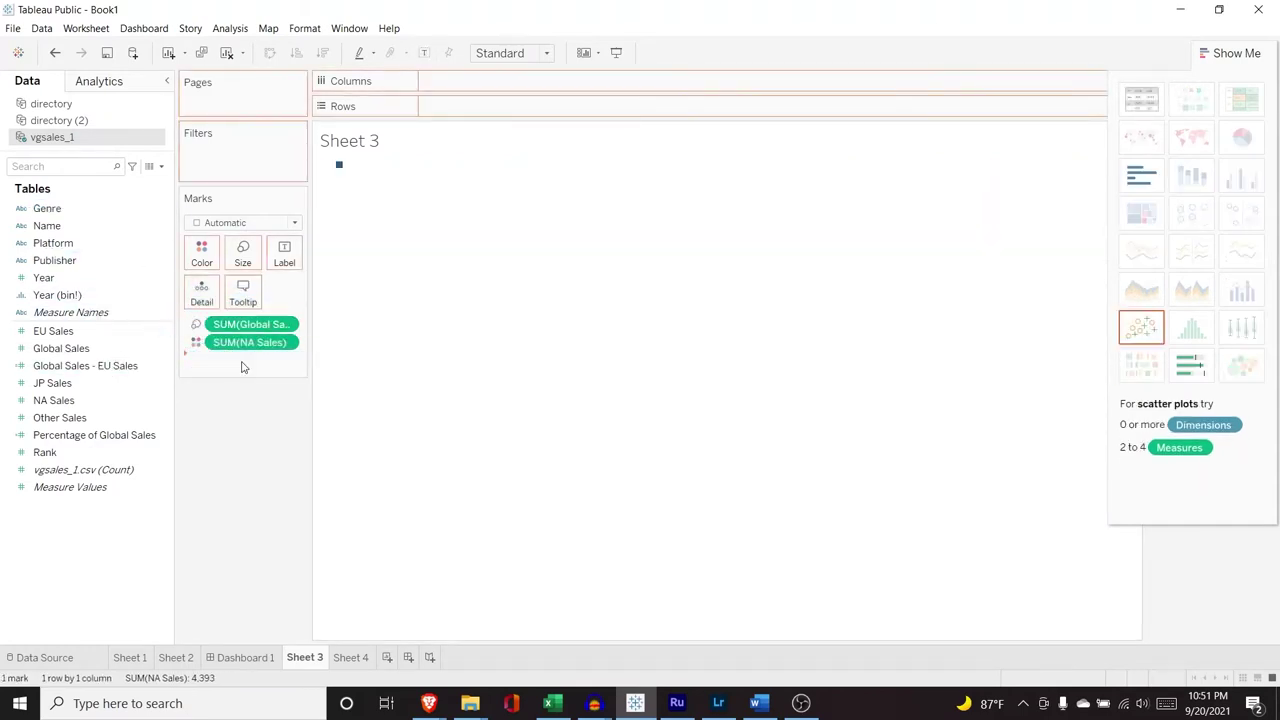
left_click(196, 360)
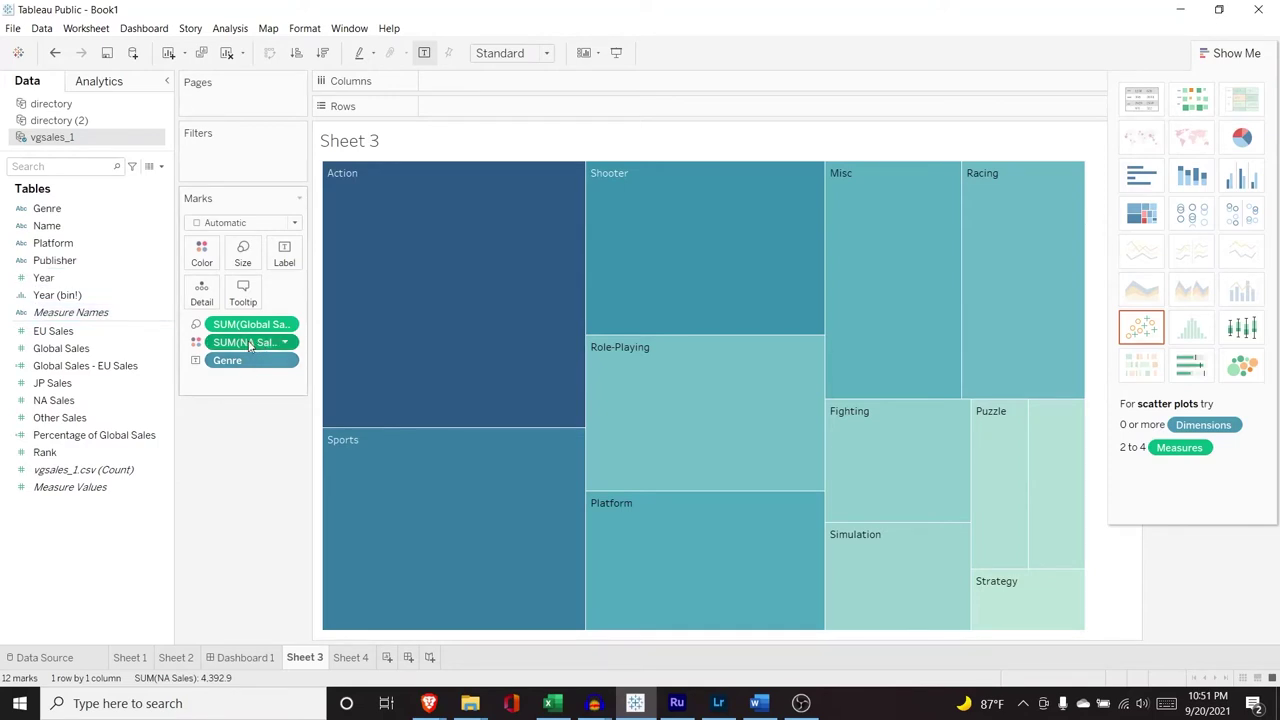
Add Global Sales as a second label on the genre treemap, keeping Global Sales as the box size
left_click_drag(250, 324, 85, 350)
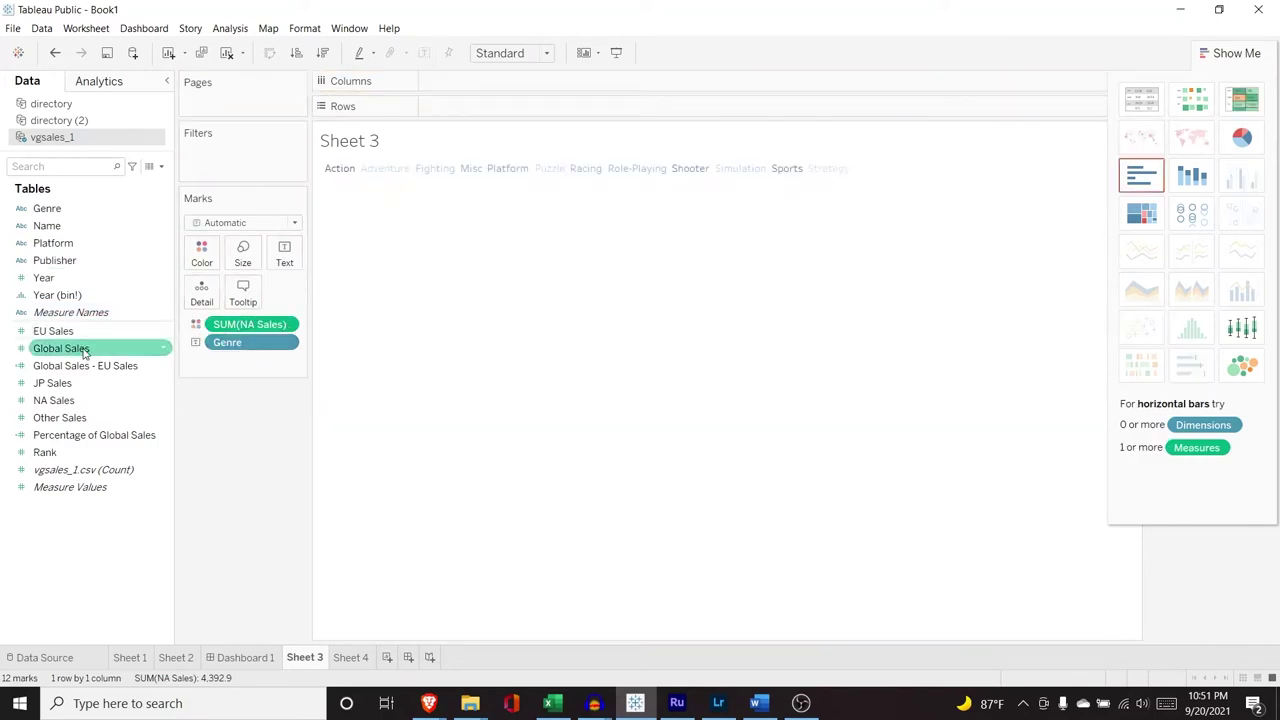
key("ctrl+z")
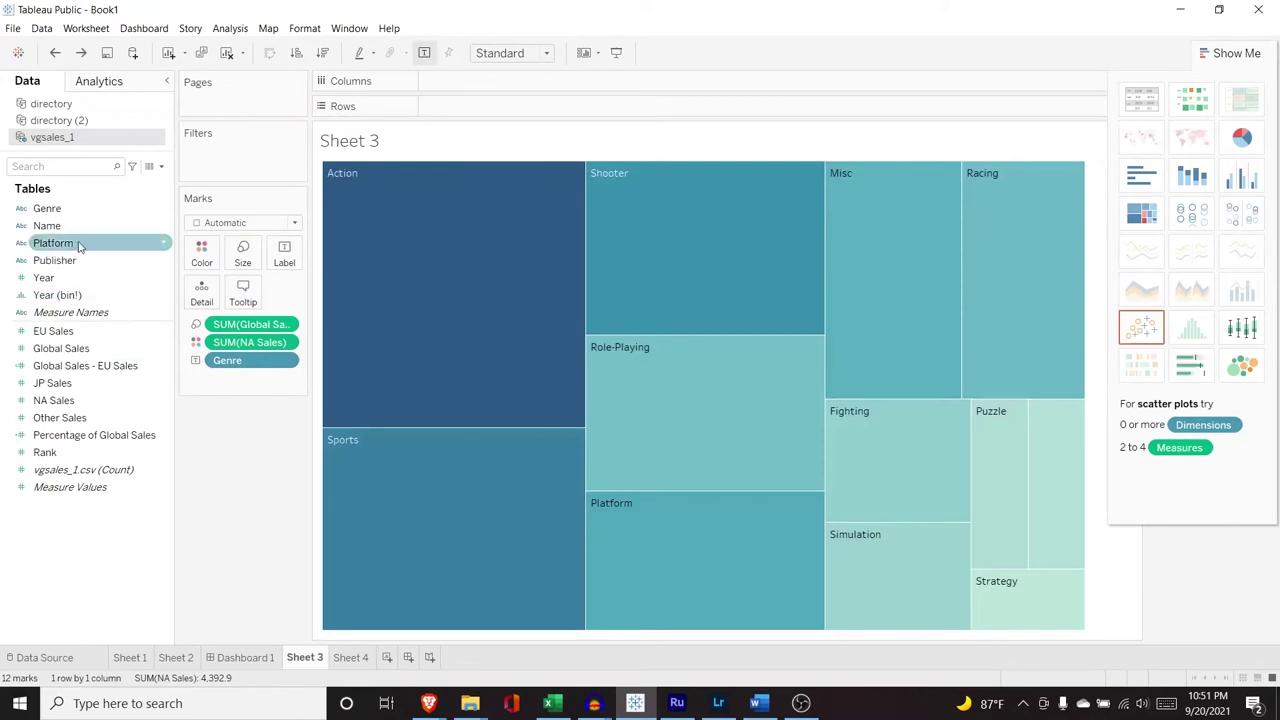
left_click_drag(97, 357, 252, 386)
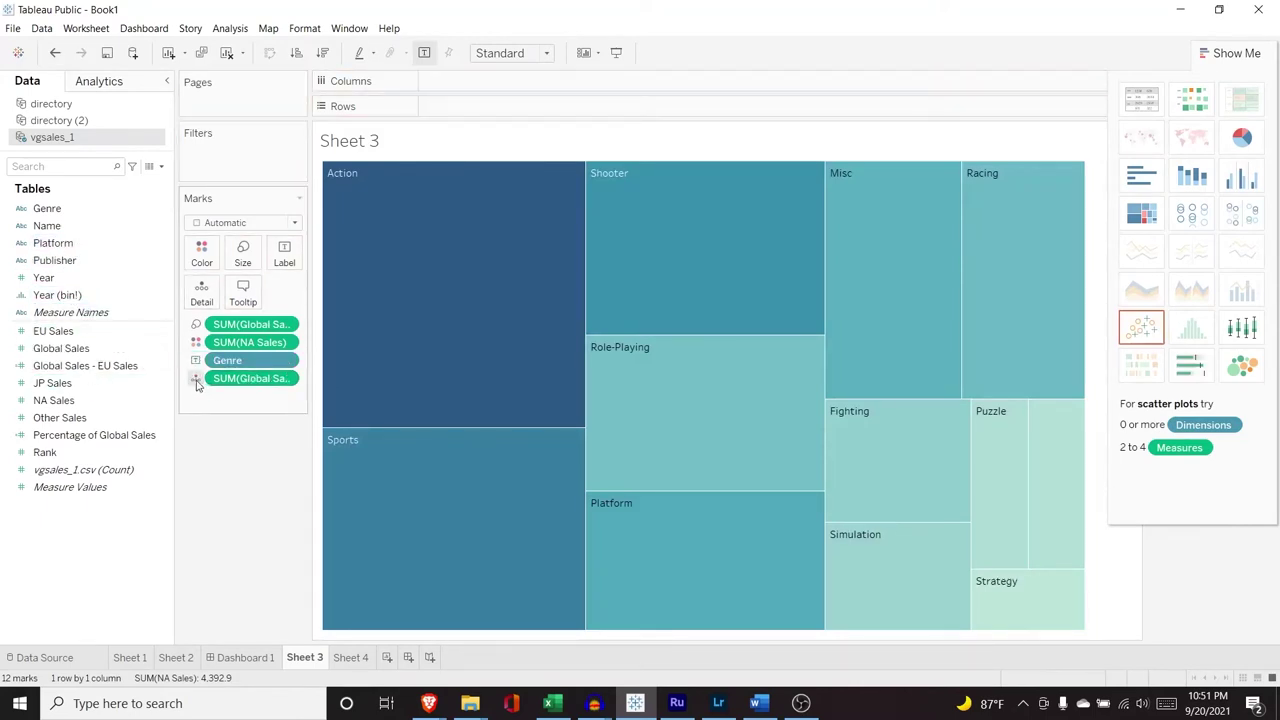
left_click(197, 385)
left_click(226, 414)
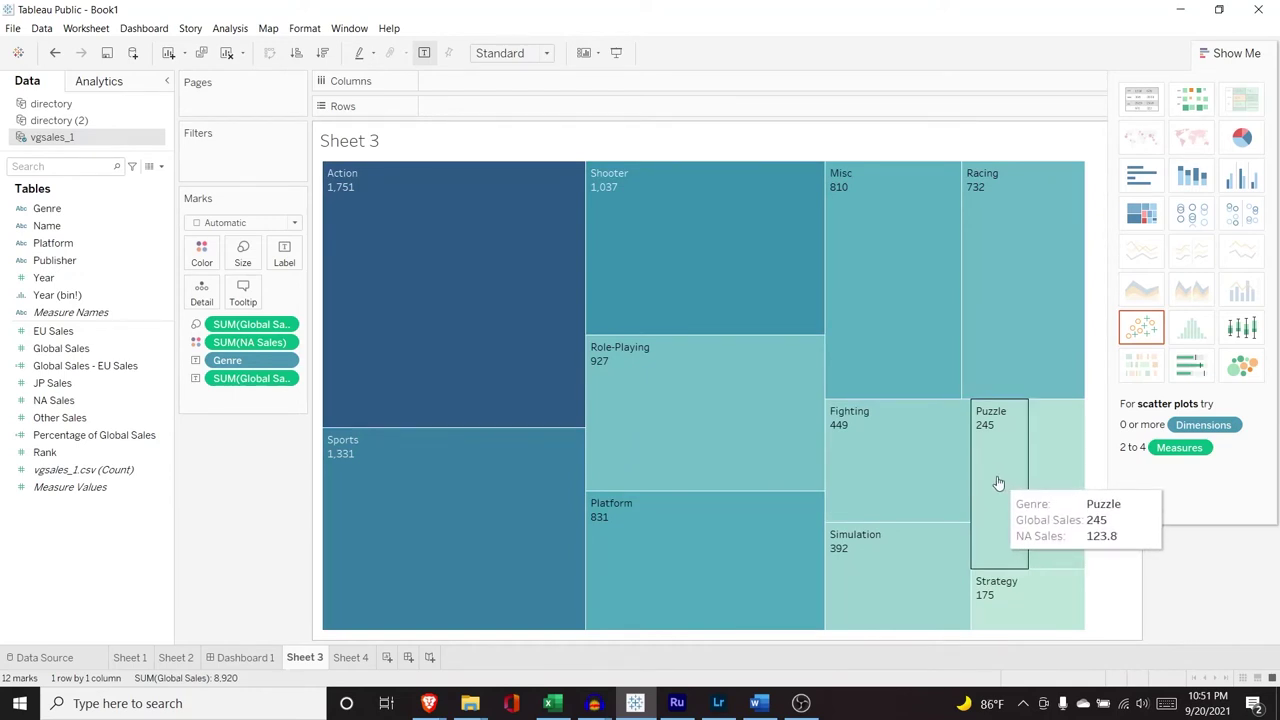
Convert the treemap to packed bubbles and add Global Sales as a second label on them
left_click(1240, 370)
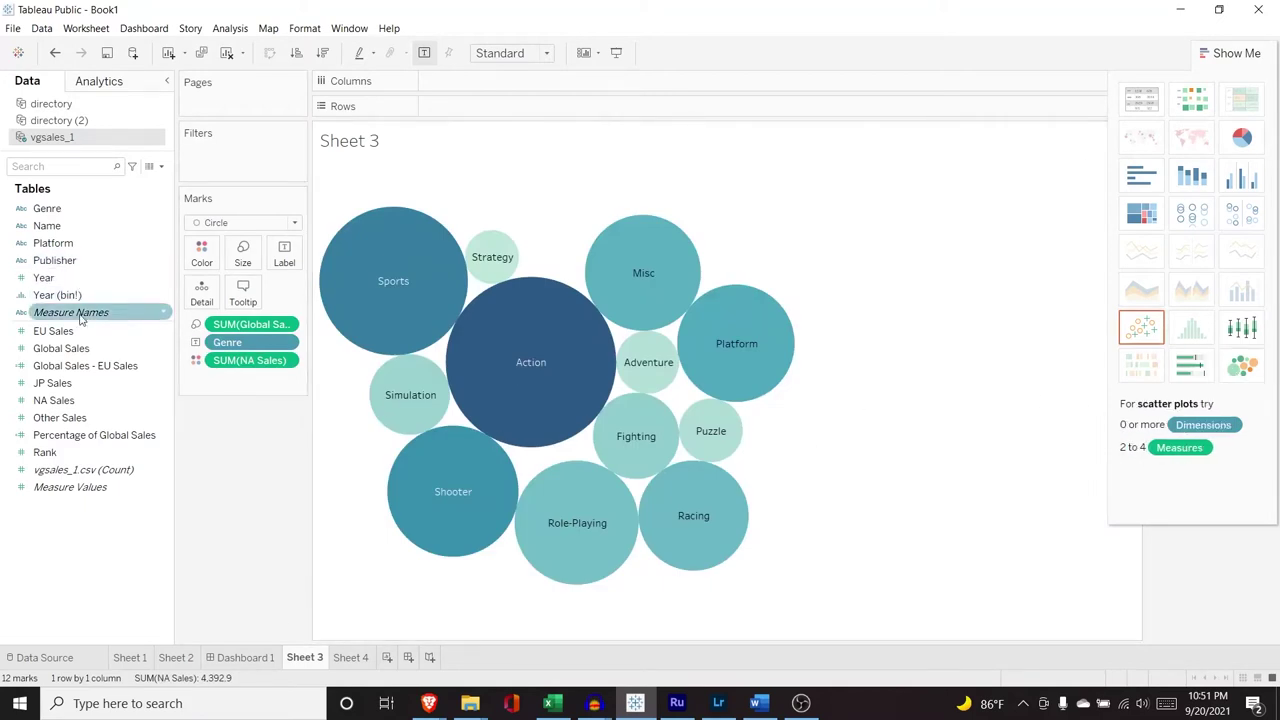
left_click_drag(90, 355, 245, 380)
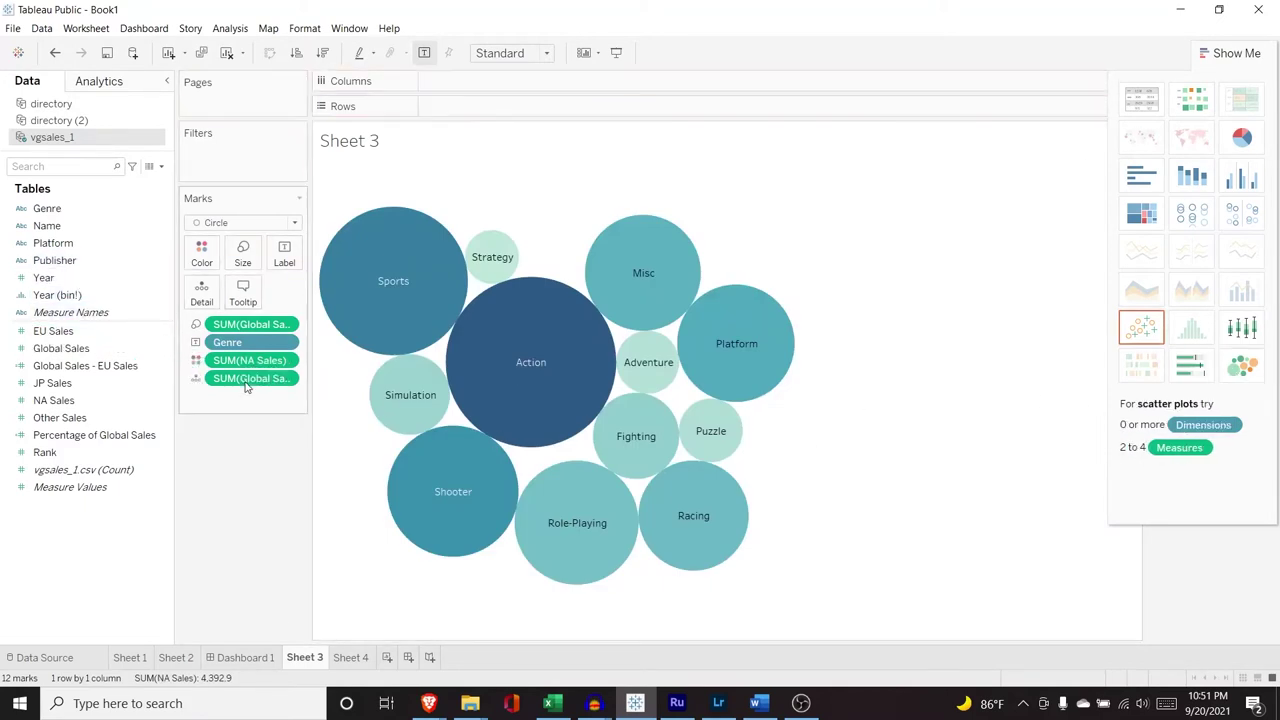
left_click(196, 378)
left_click(222, 414)
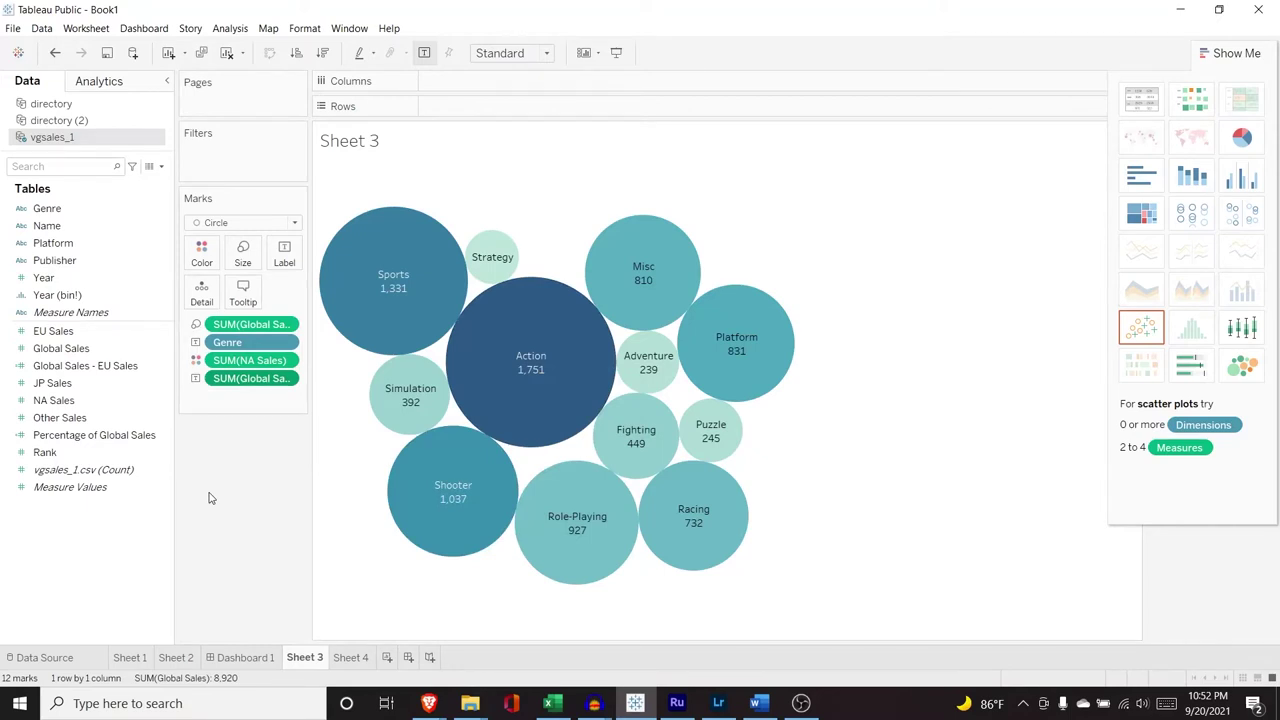
mouse_move(541, 385)
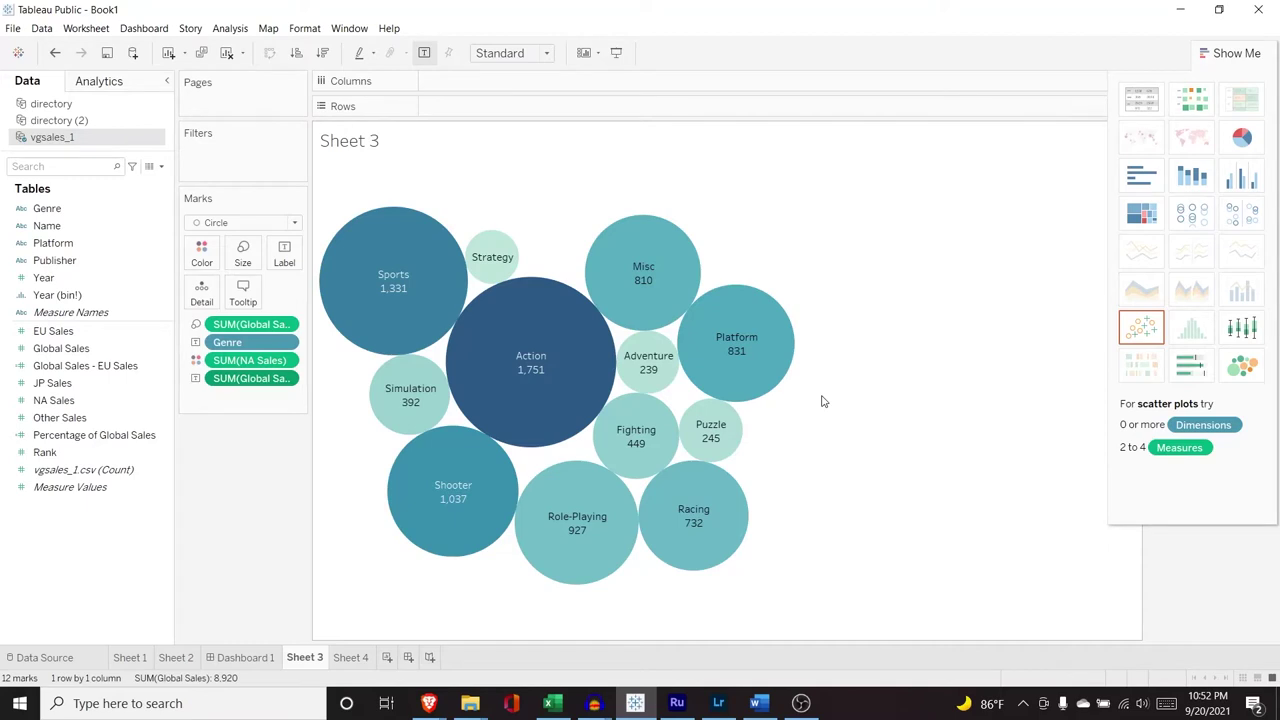
Convert the genre bubbles to a pie chart
left_click(1250, 140)
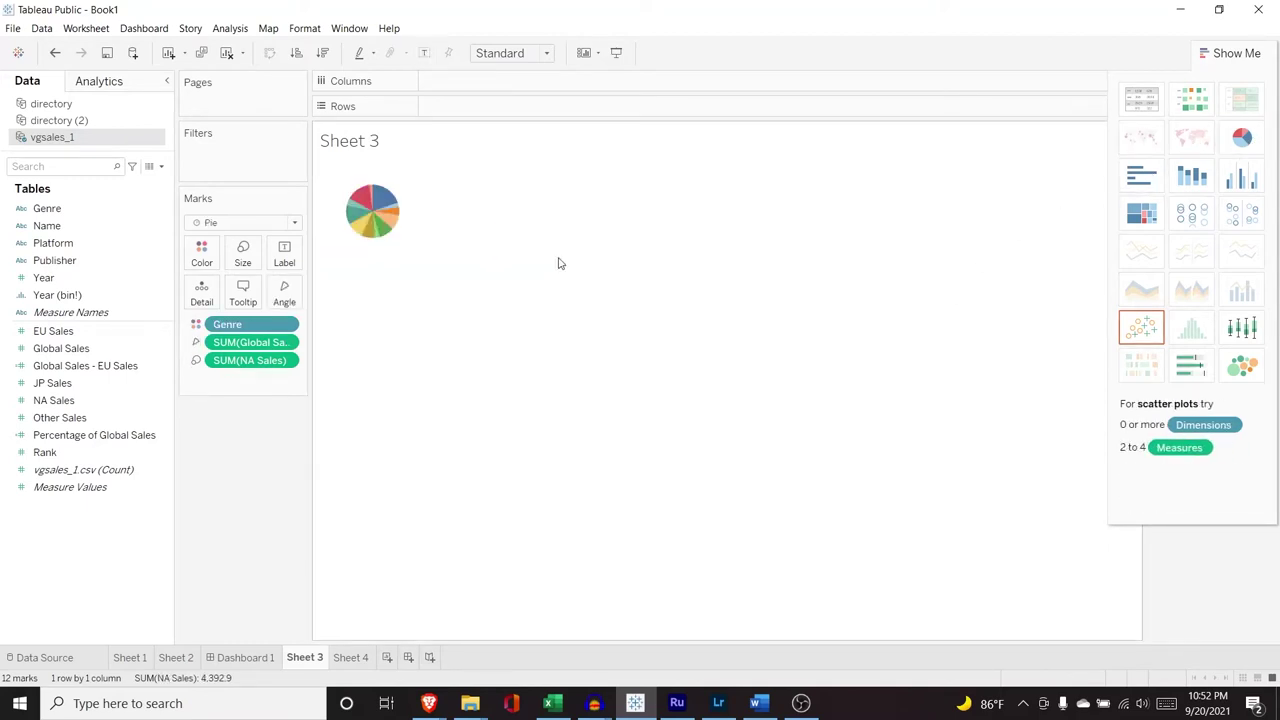
left_click(388, 203)
left_click(394, 166)
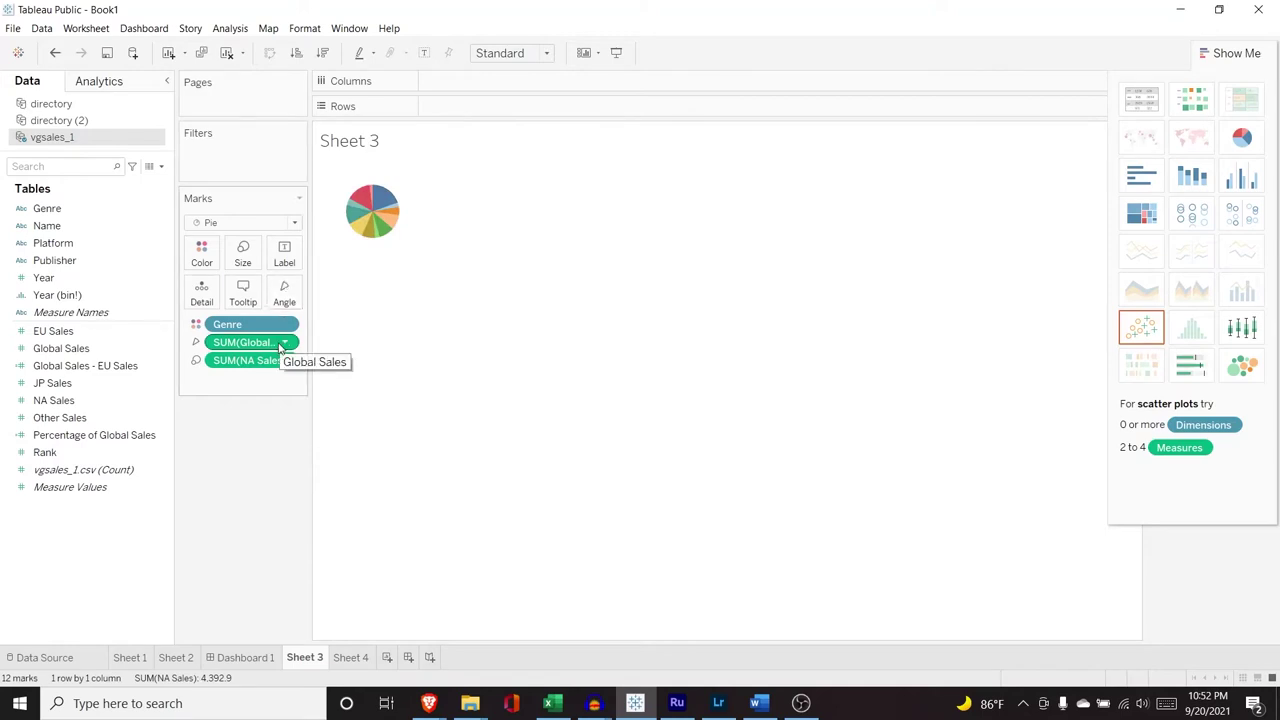
Remove NA Sales from the pie's size and label the slices with Global Sales
left_click_drag(262, 362, 226, 371)
left_click(107, 350)
left_click(198, 362)
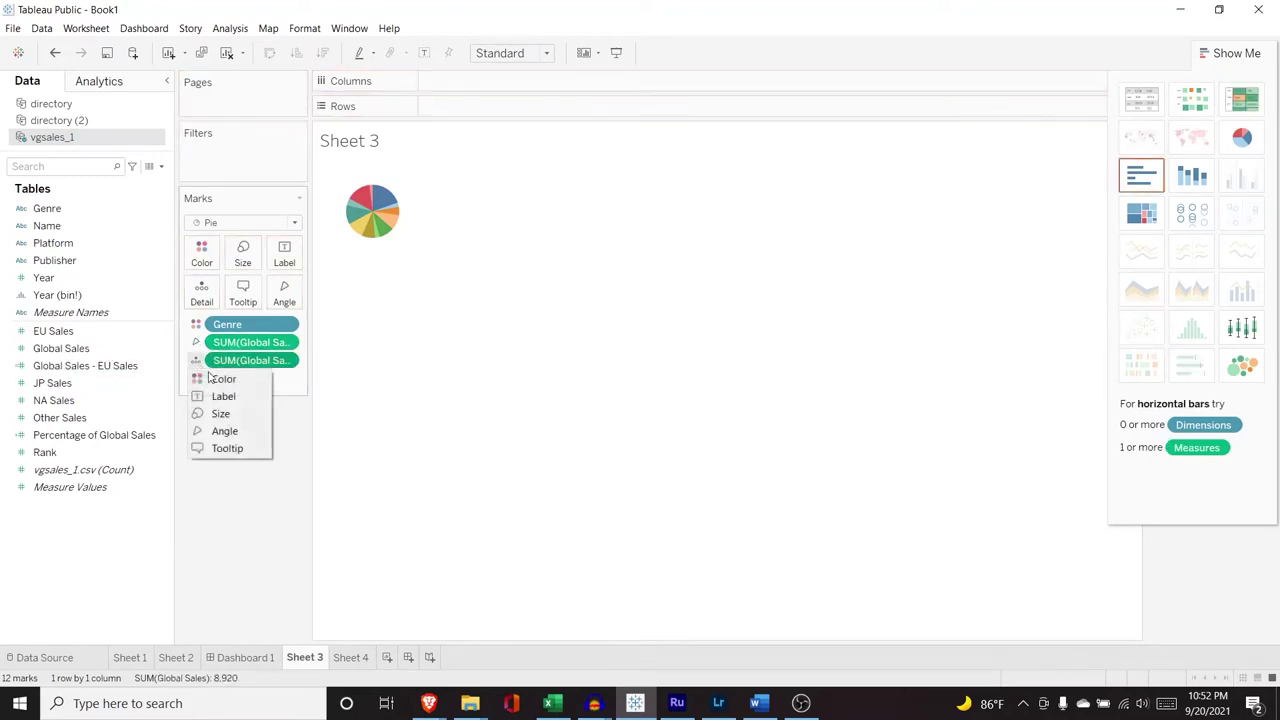
left_click(223, 397)
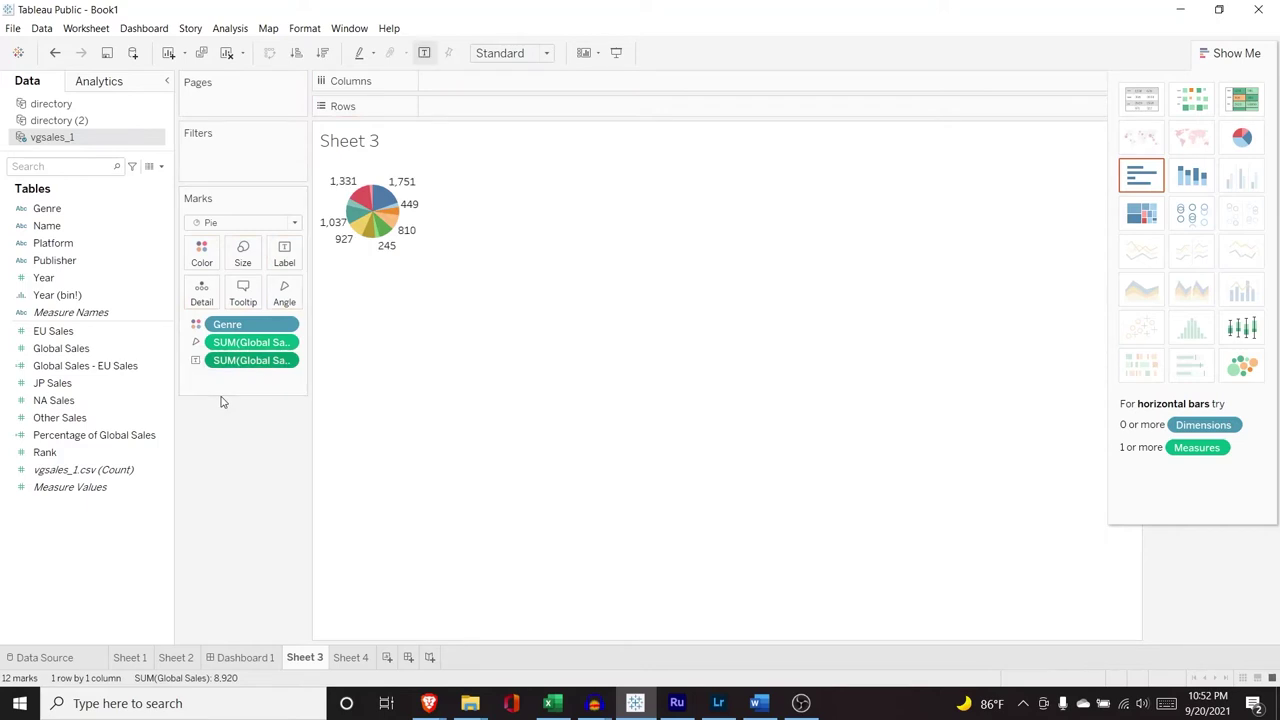
Enlarge the pie chart by widening and heightening its cell, and adjust the mark size so the full circle fits
left_click(243, 254)
left_click_drag(264, 290, 306, 290)
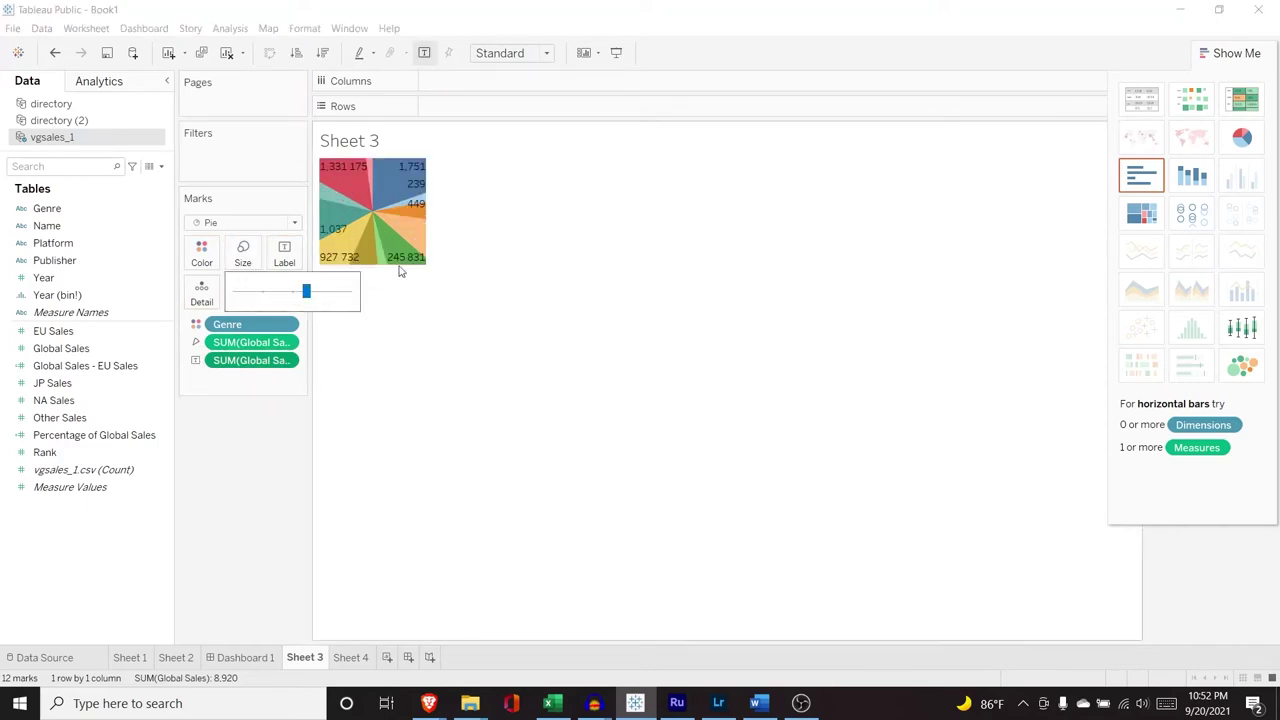
left_click(425, 216)
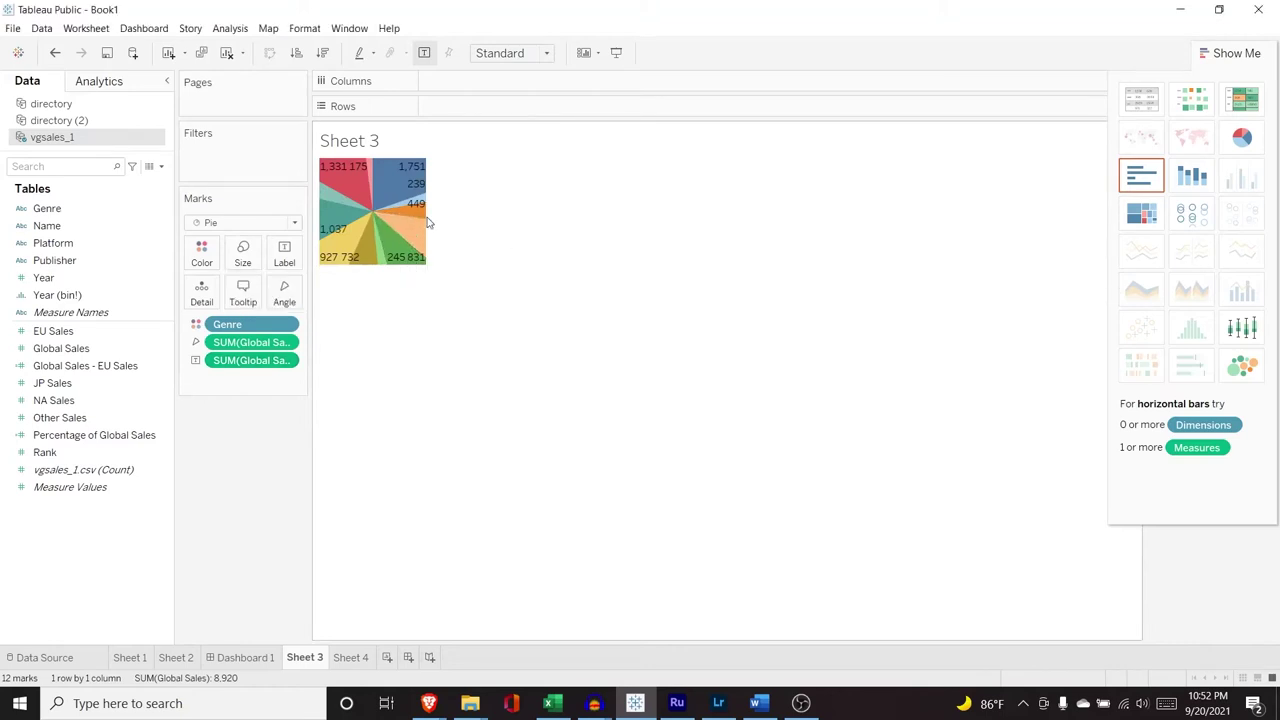
left_click_drag(425, 216, 637, 220)
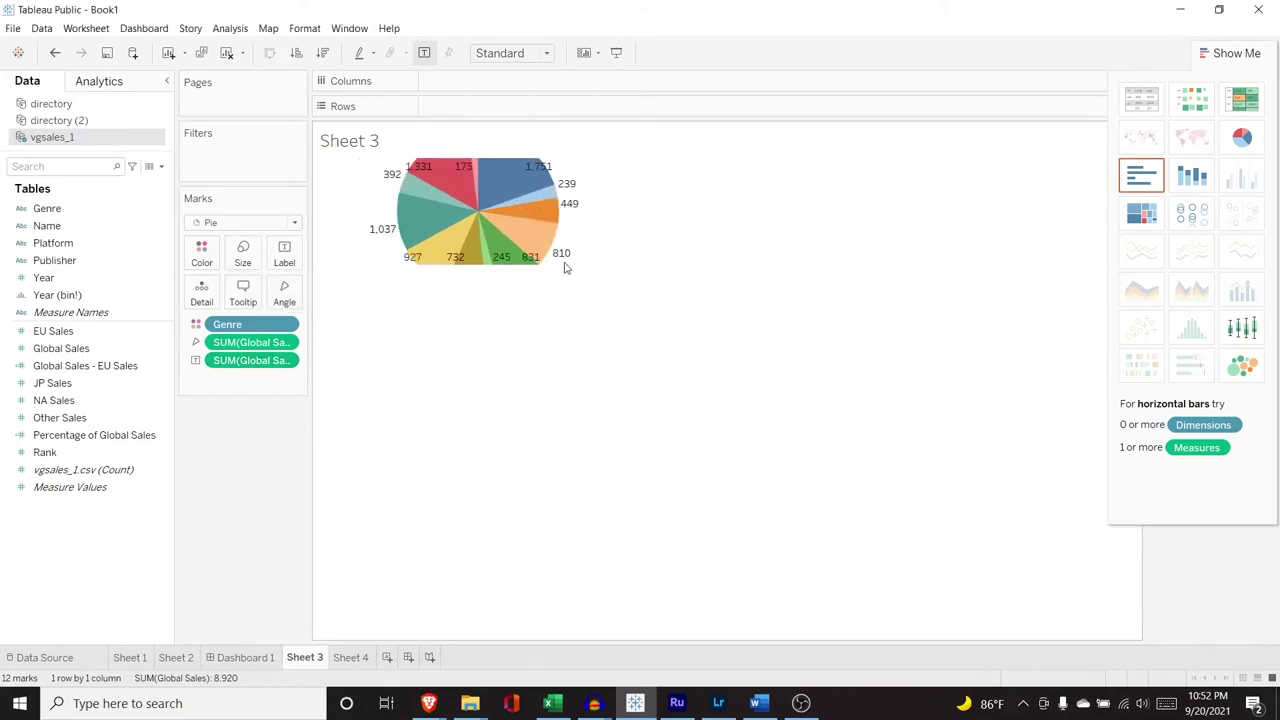
left_click_drag(557, 265, 566, 437)
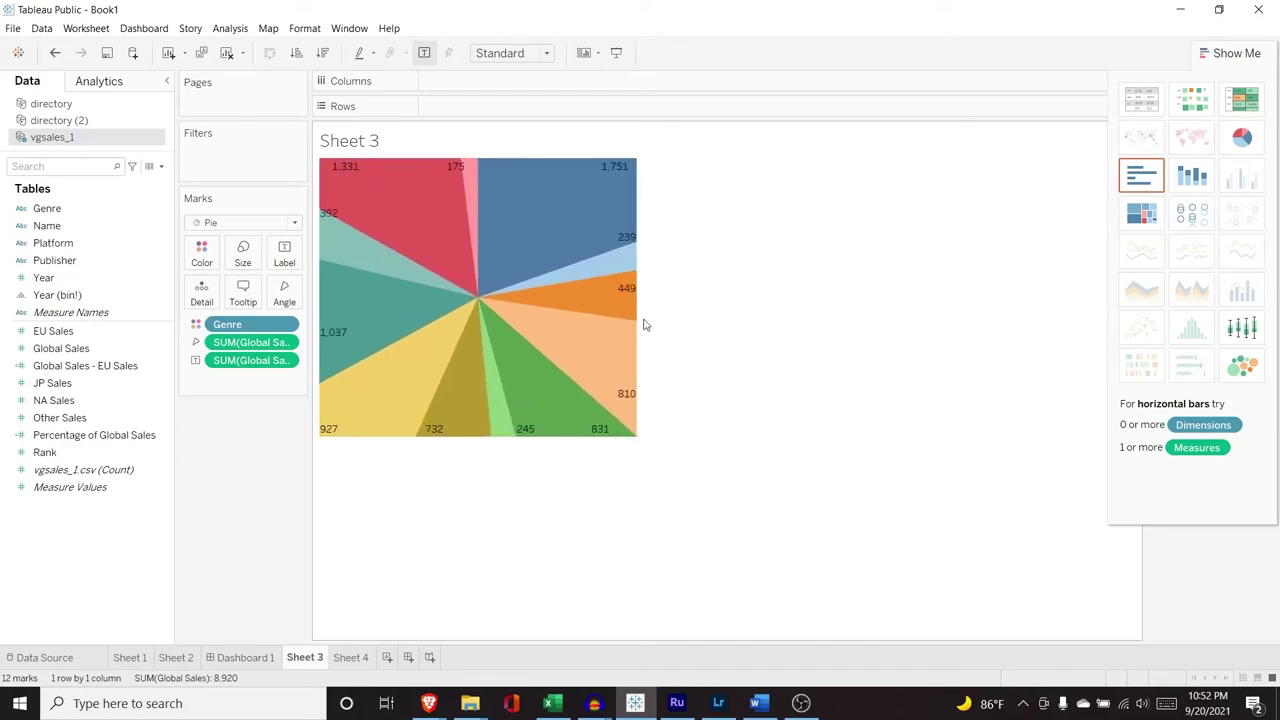
left_click_drag(636, 316, 797, 320)
mouse_move(577, 441)
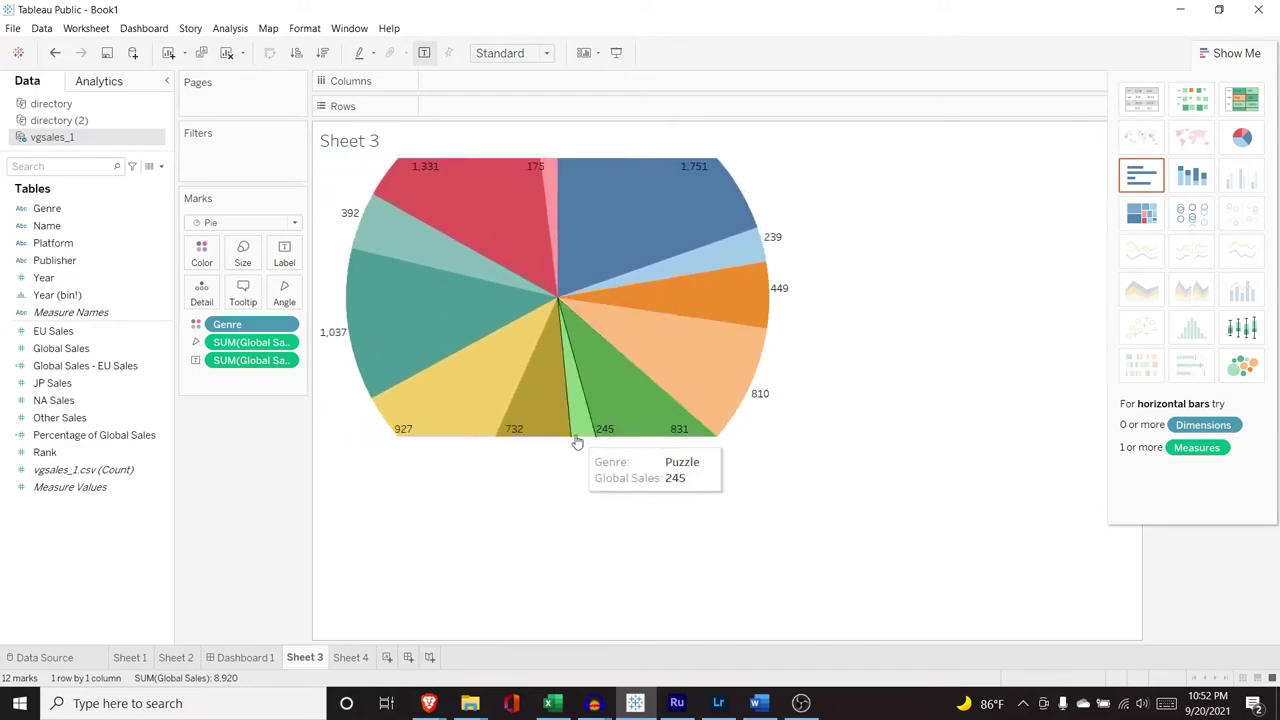
left_click_drag(577, 440, 589, 550)
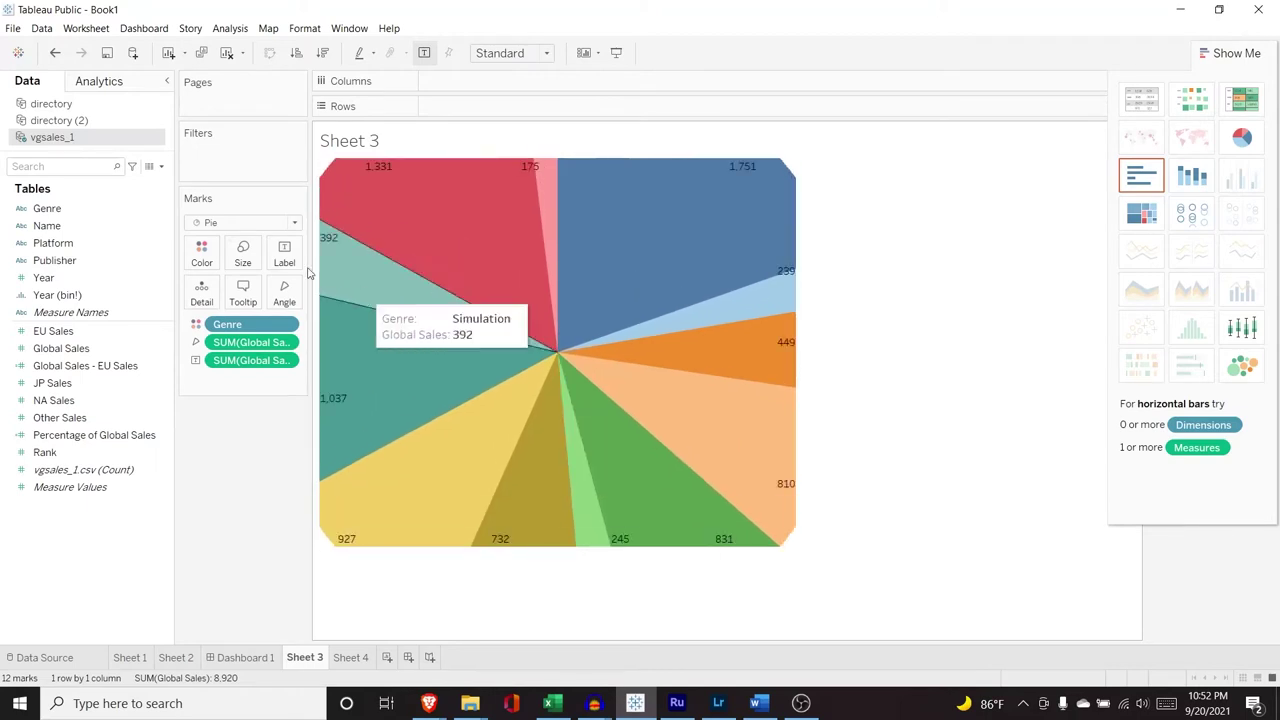
left_click(244, 257)
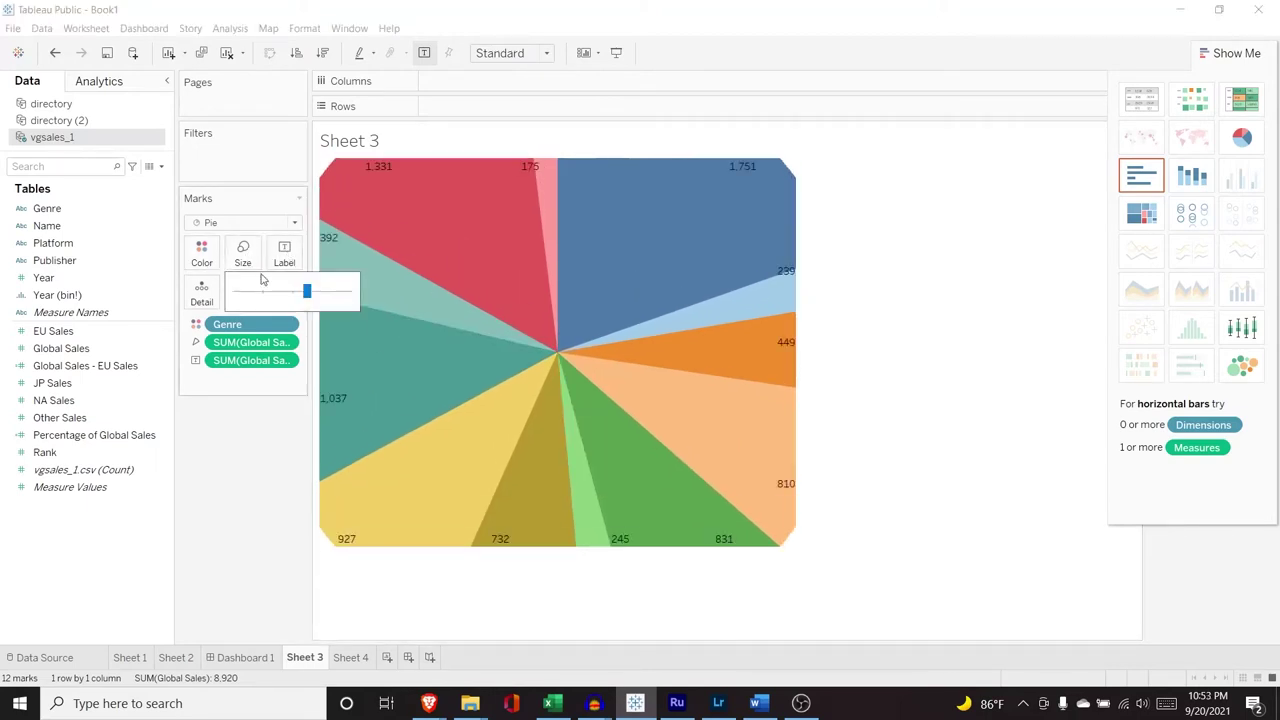
left_click_drag(285, 296, 280, 296)
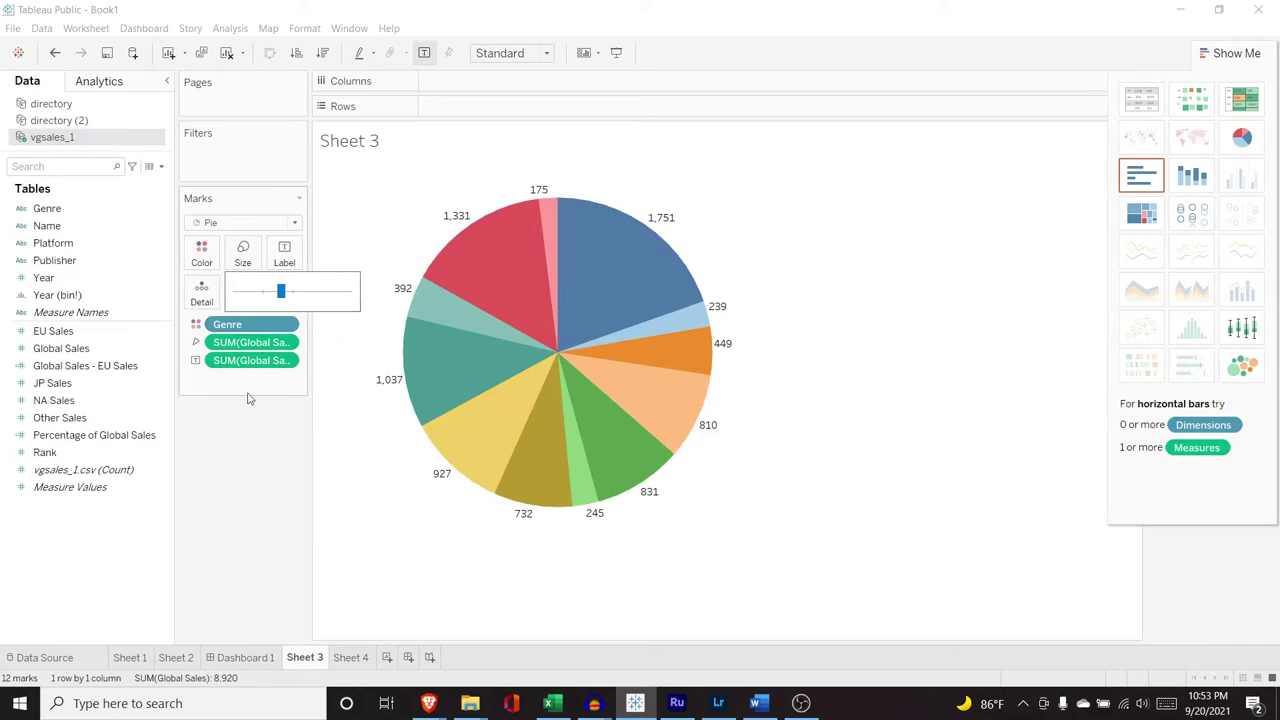
Add Genre as a second label on the pie slices
left_click_drag(83, 219, 245, 385)
left_click(196, 378)
left_click(214, 414)
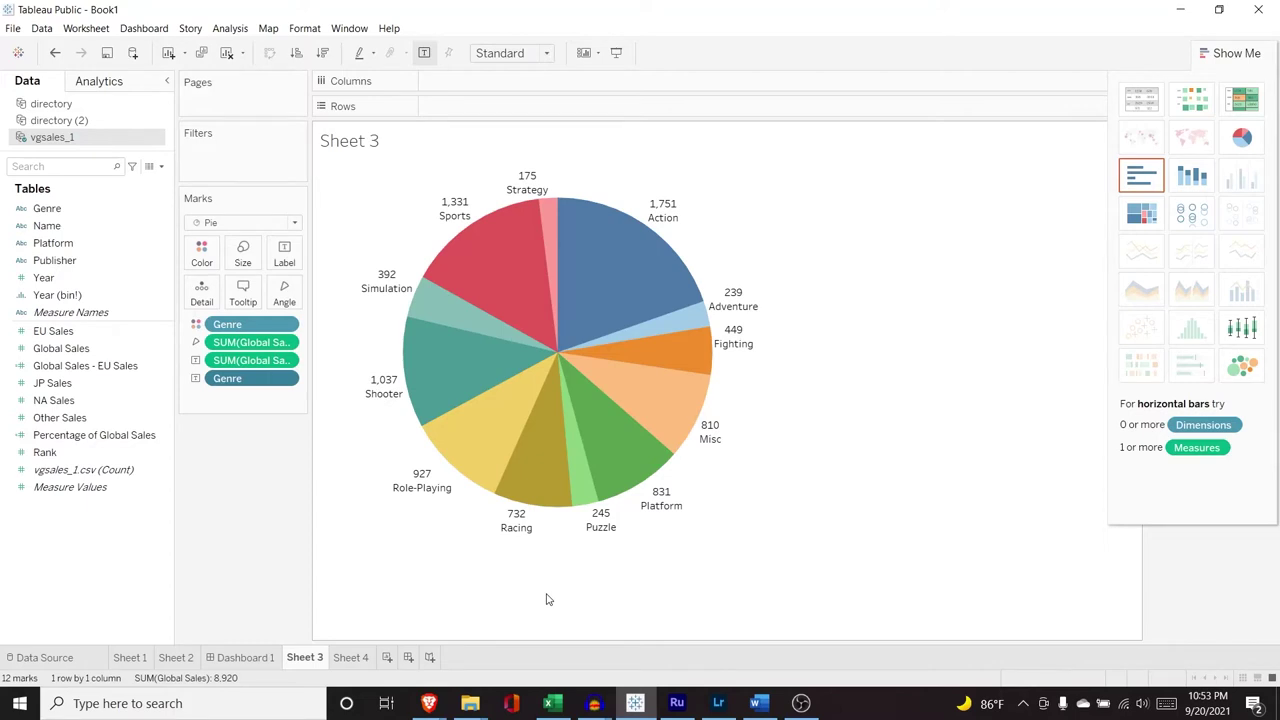
Sort the pie slices by Global Sales in descending order and convert the chart to a box-and-whisker plot
mouse_move(592, 274)
left_click(322, 52)
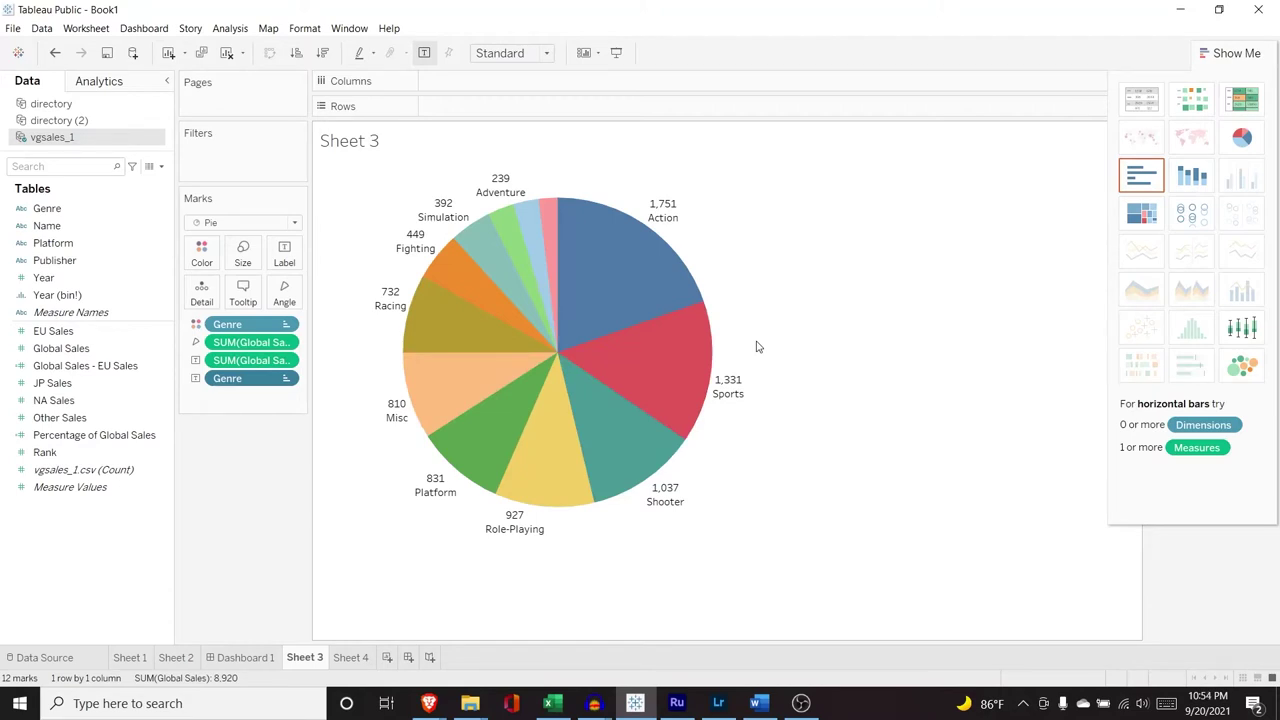
left_click(1255, 334)
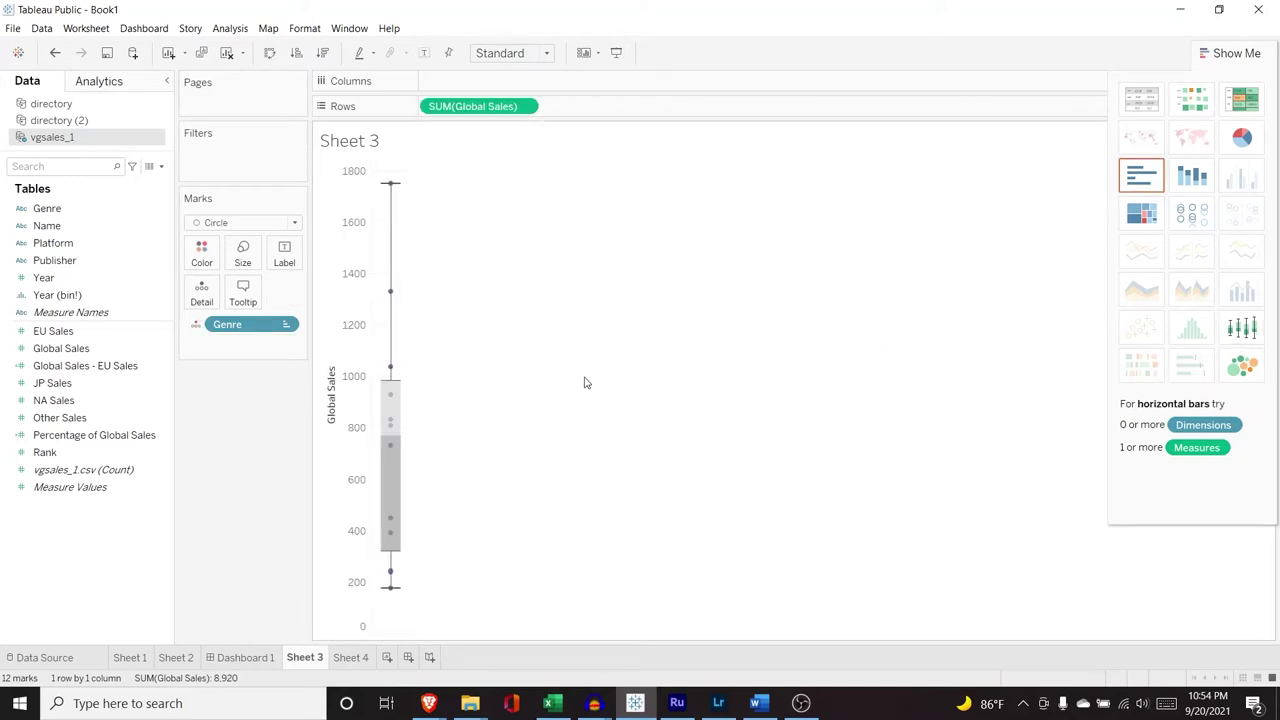
mouse_move(391, 186)
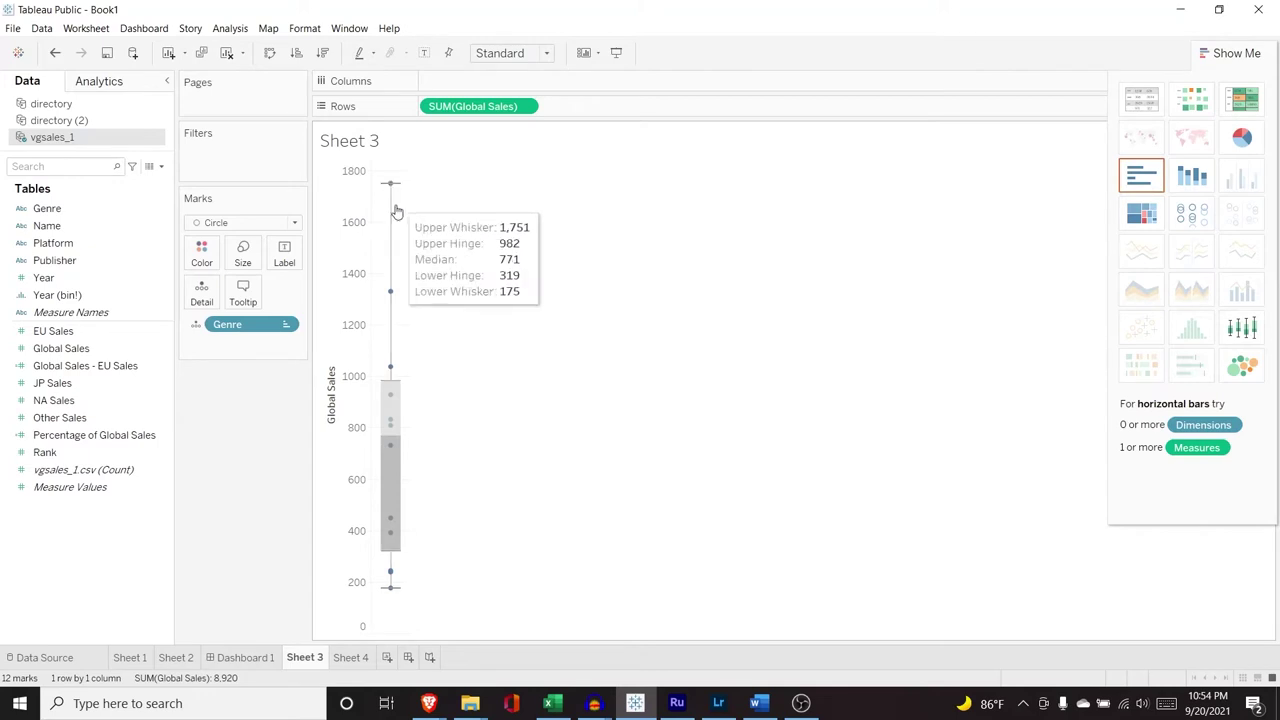
mouse_move(390, 375)
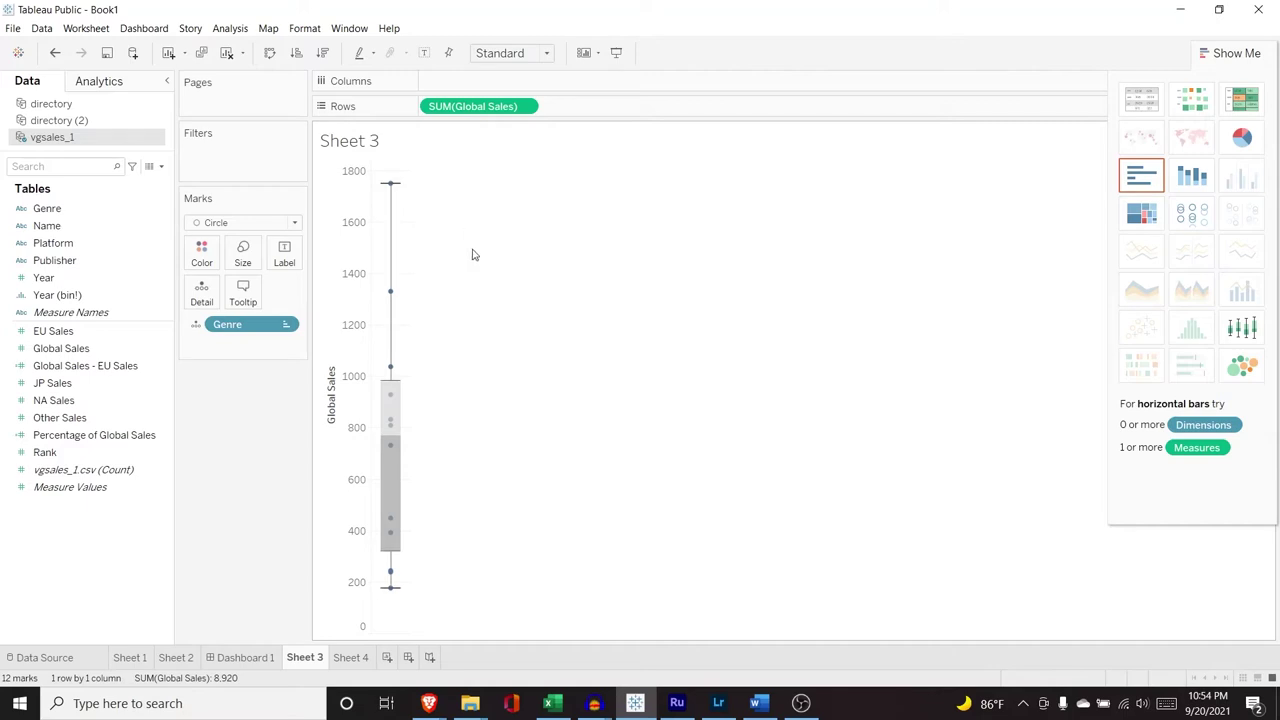
On a new worksheet, plot NA Sales by Year with Year in columns and NA Sales in rows
left_click(388, 659)
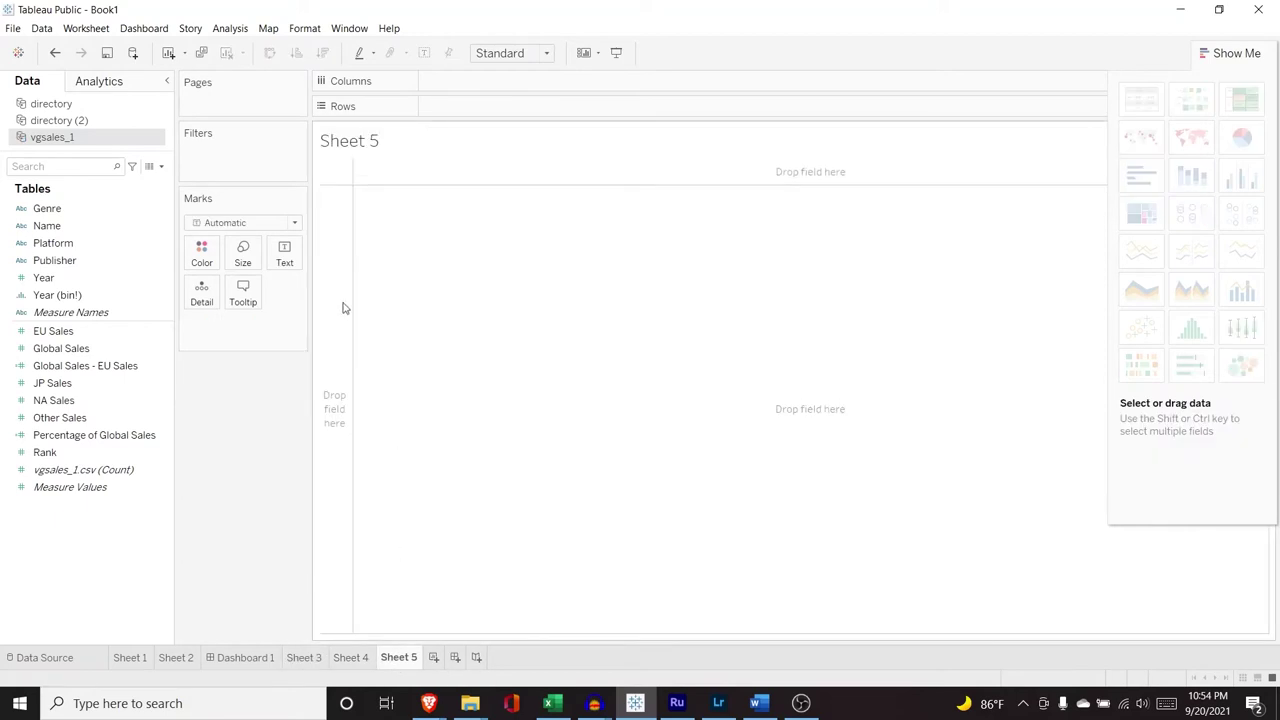
left_click(80, 278)
left_click_drag(80, 278, 477, 86)
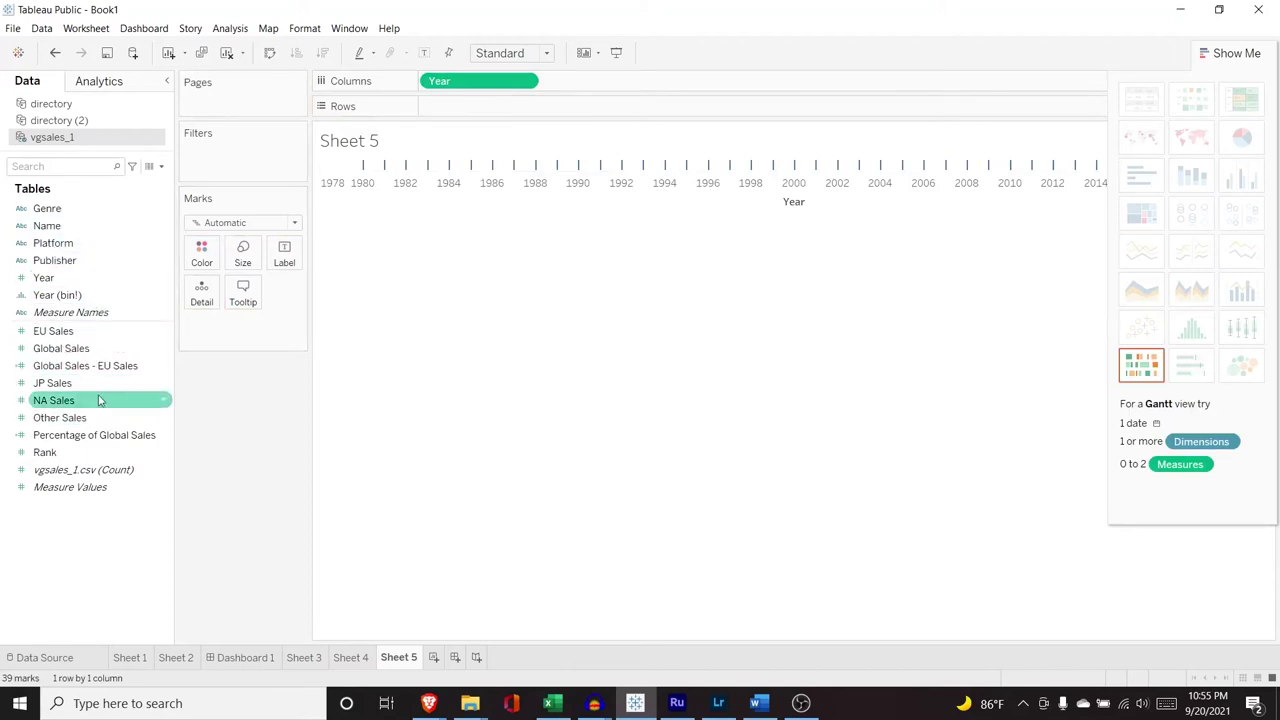
left_click_drag(95, 400, 528, 108)
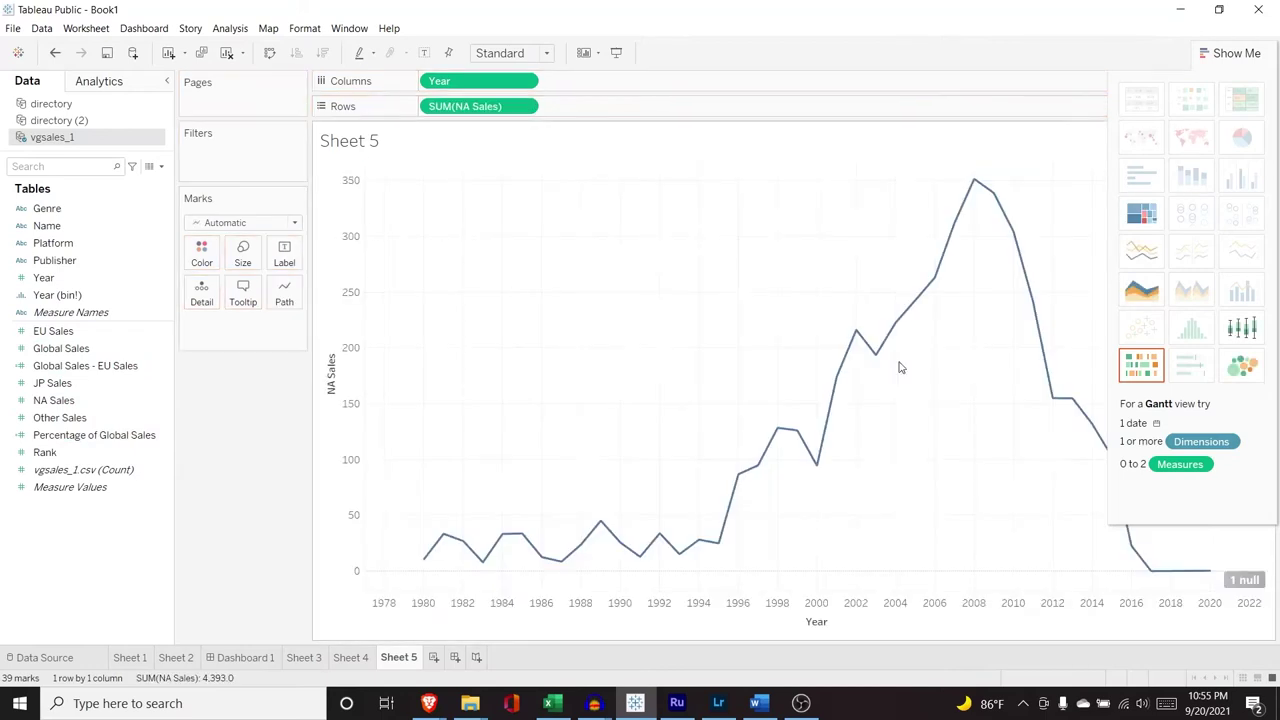
Convert the NA Sales line to an area chart and colour the areas by Genre
left_click(1145, 290)
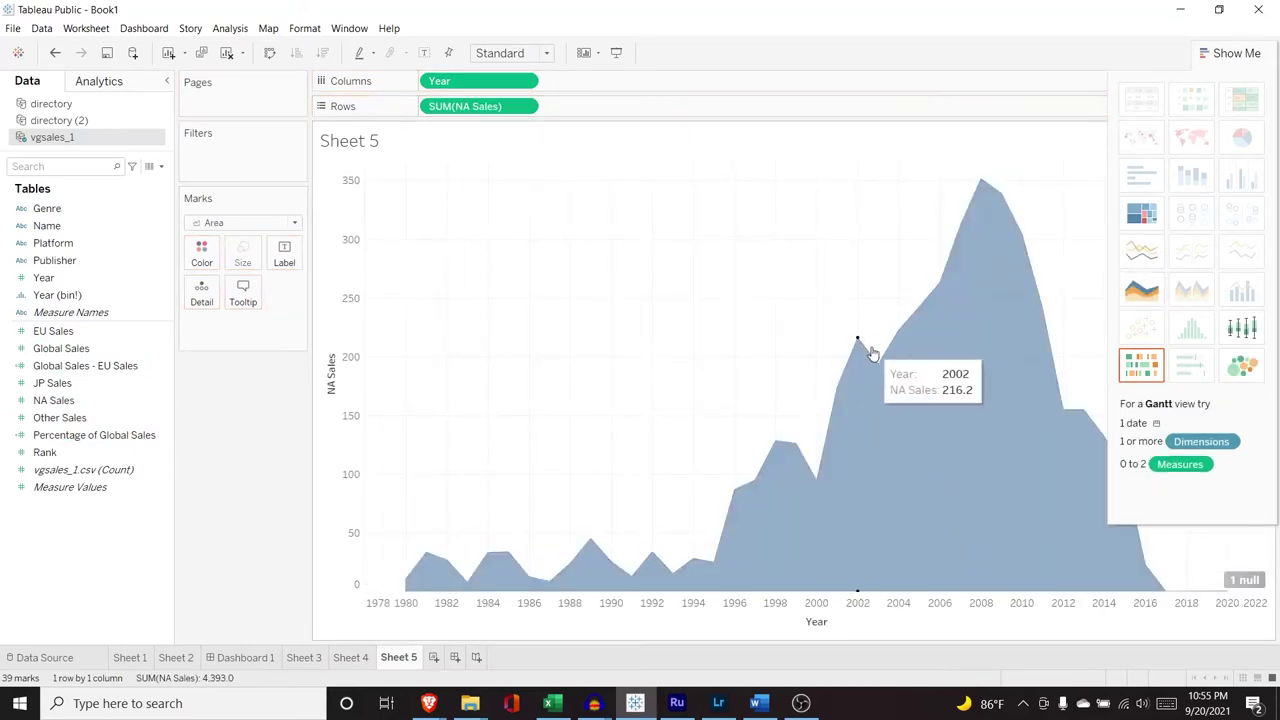
mouse_move(86, 224)
left_mouse_down()
mouse_move(120, 266)
mouse_move(217, 334)
left_mouse_up()
left_click(195, 324)
left_click(203, 344)
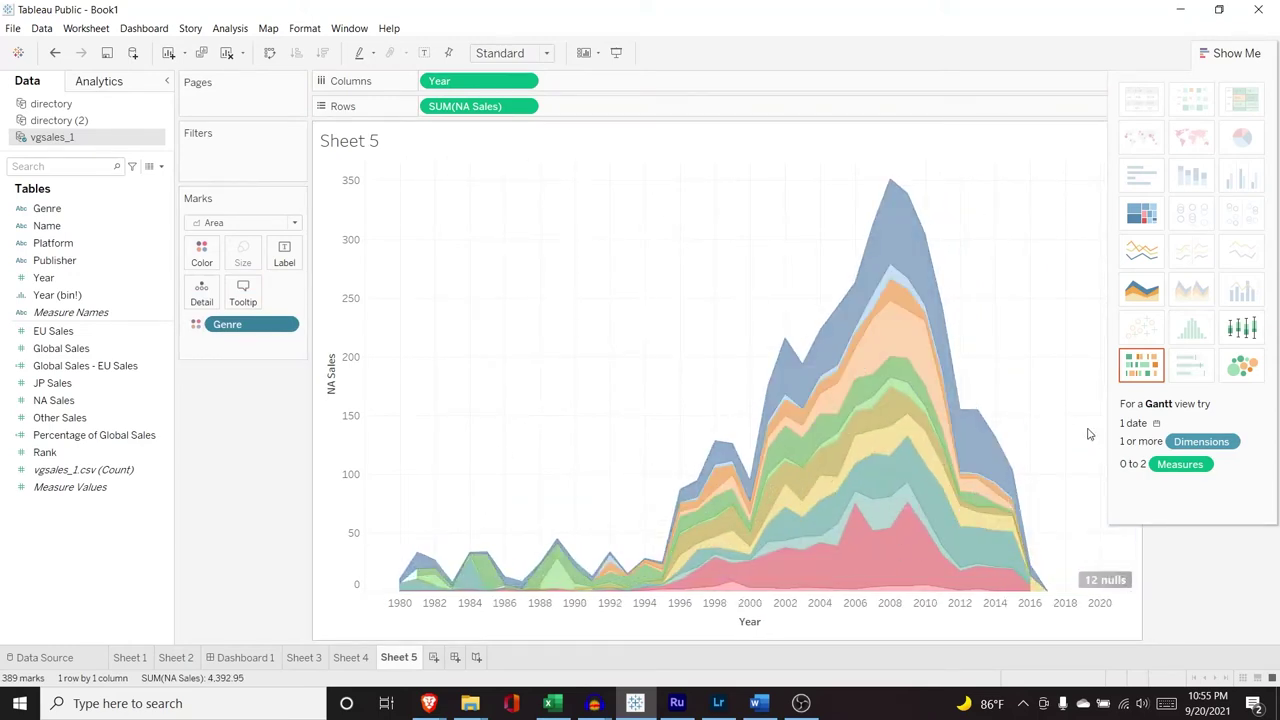
Label the coloured areas with Genre
left_click_drag(90, 210, 243, 352)
left_click(194, 345)
left_click(214, 379)
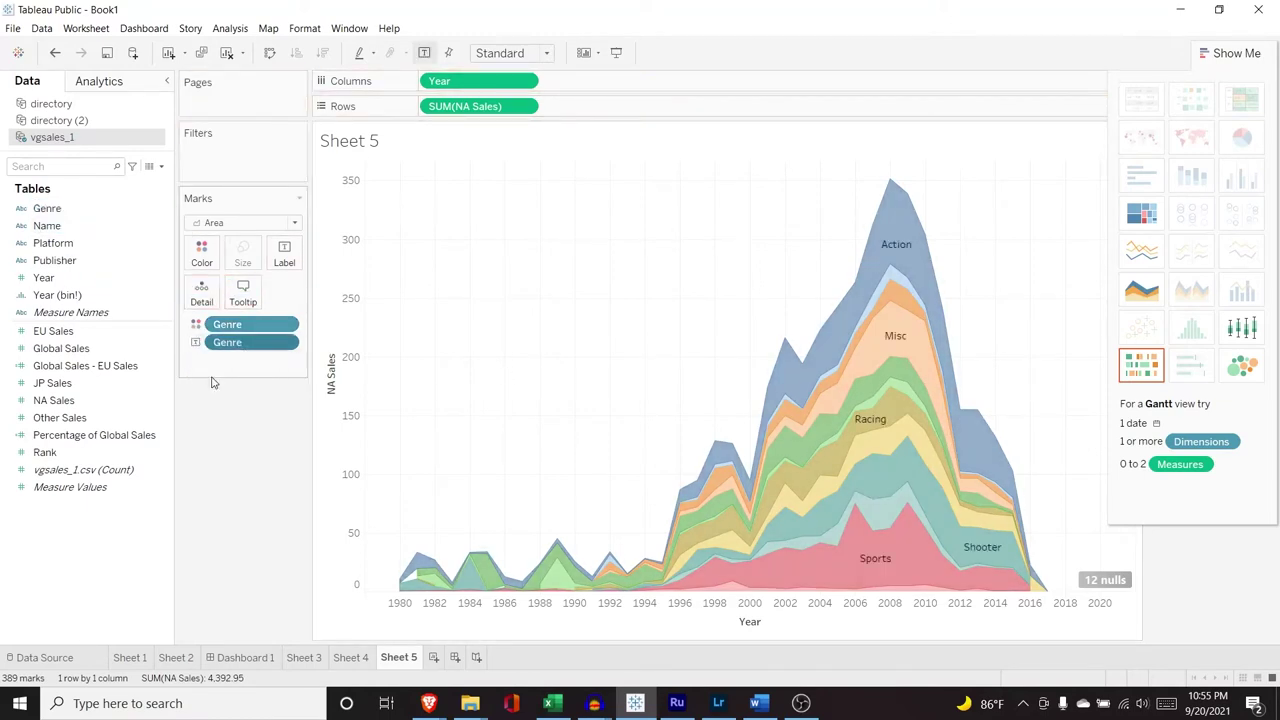
left_click(880, 447)
scroll(880, 447, "up", 4)
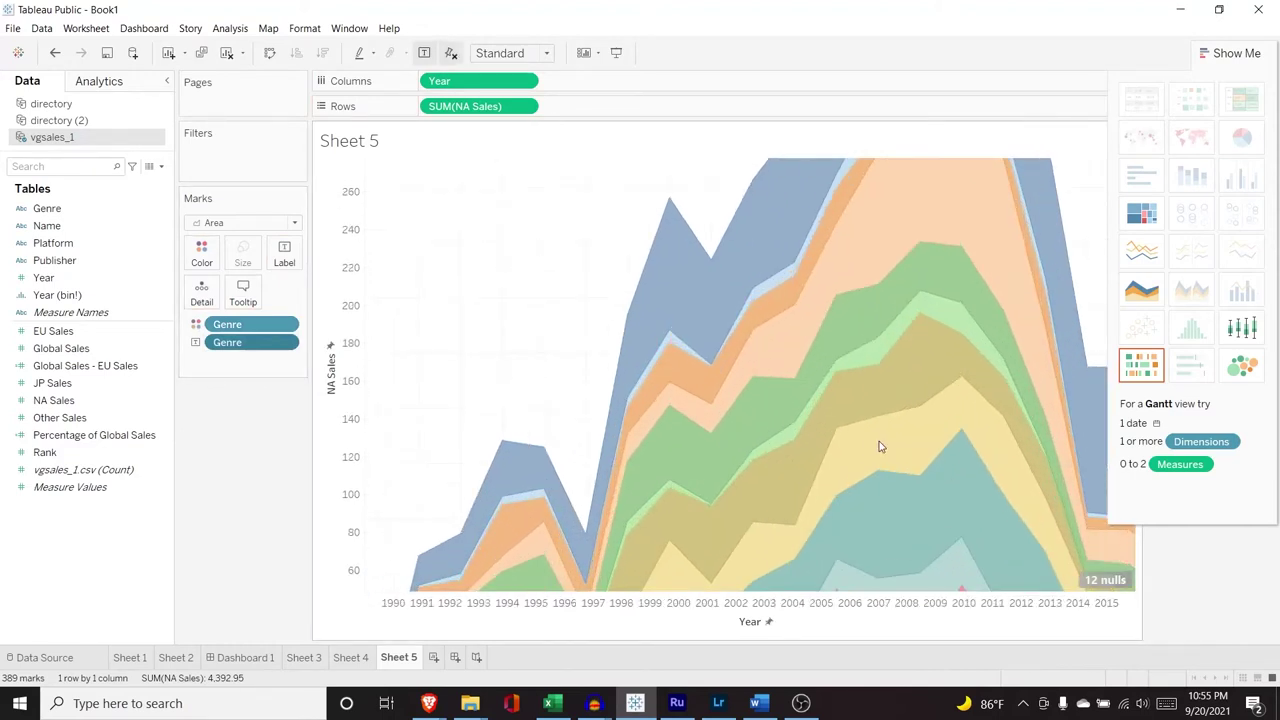
scroll(880, 447, "down", 6)
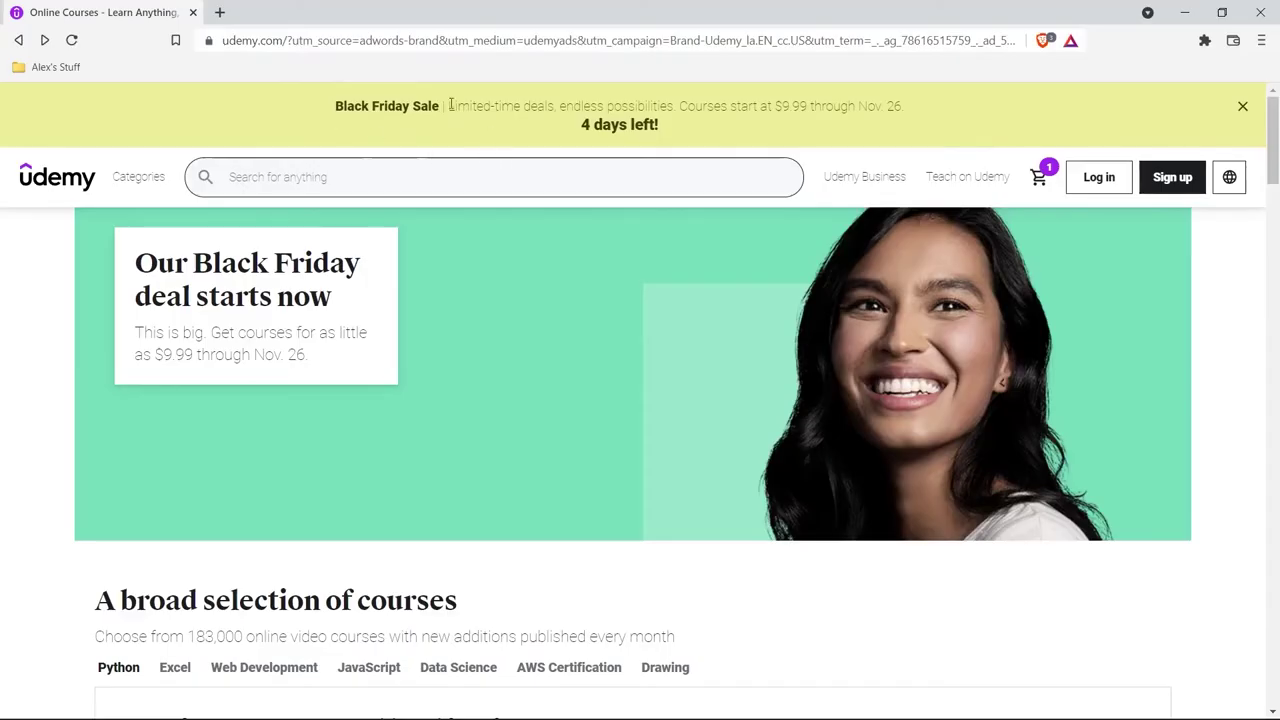
Search Udemy in the web browser for Tableau courses
left_click(362, 176)
type("Tableau")
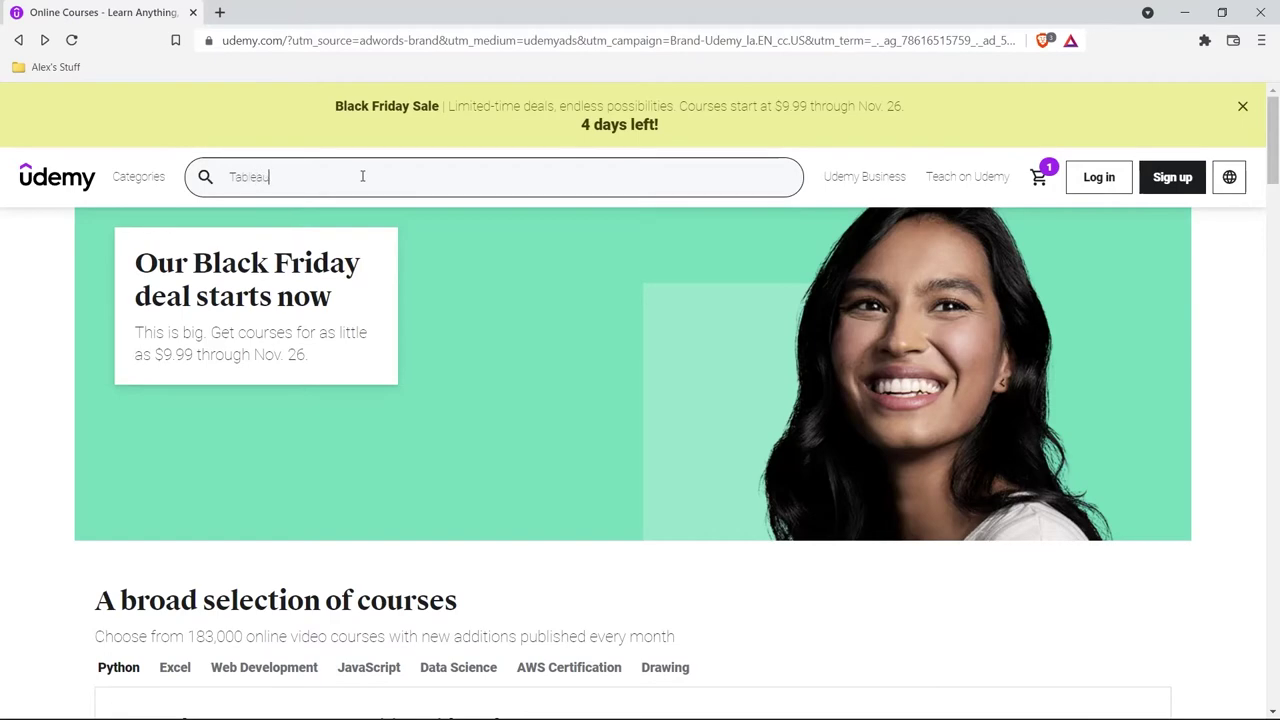
key("Return")
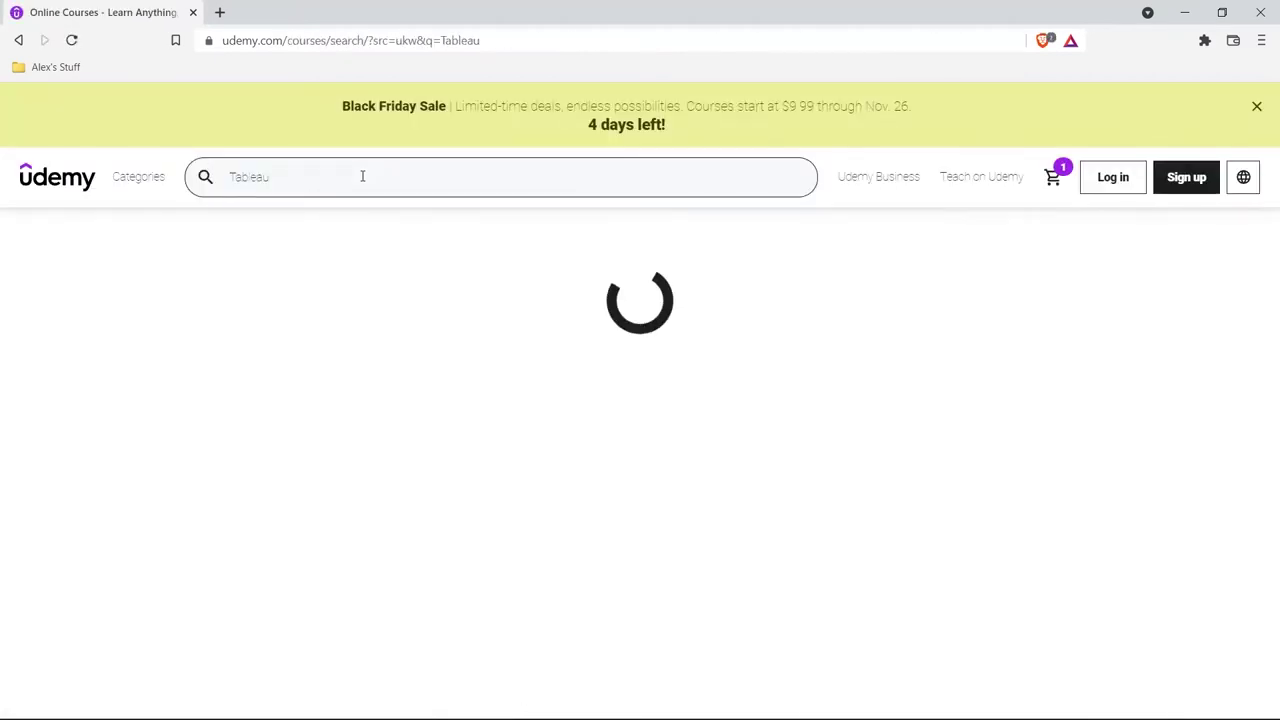
scroll(396, 393, "down", 2)
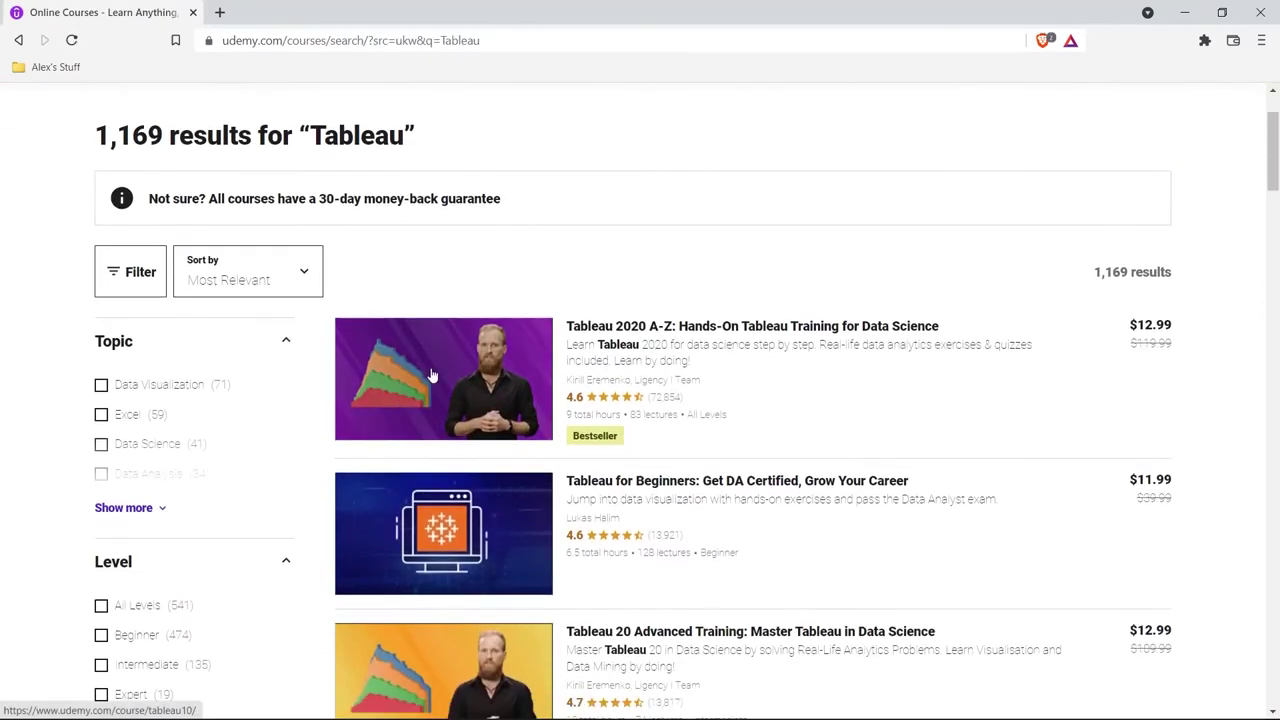
Open the "Tableau 2020 A-Z: Hands-On Tableau Training for Data Science" course, review its contents and choose to buy it
left_click(433, 376)
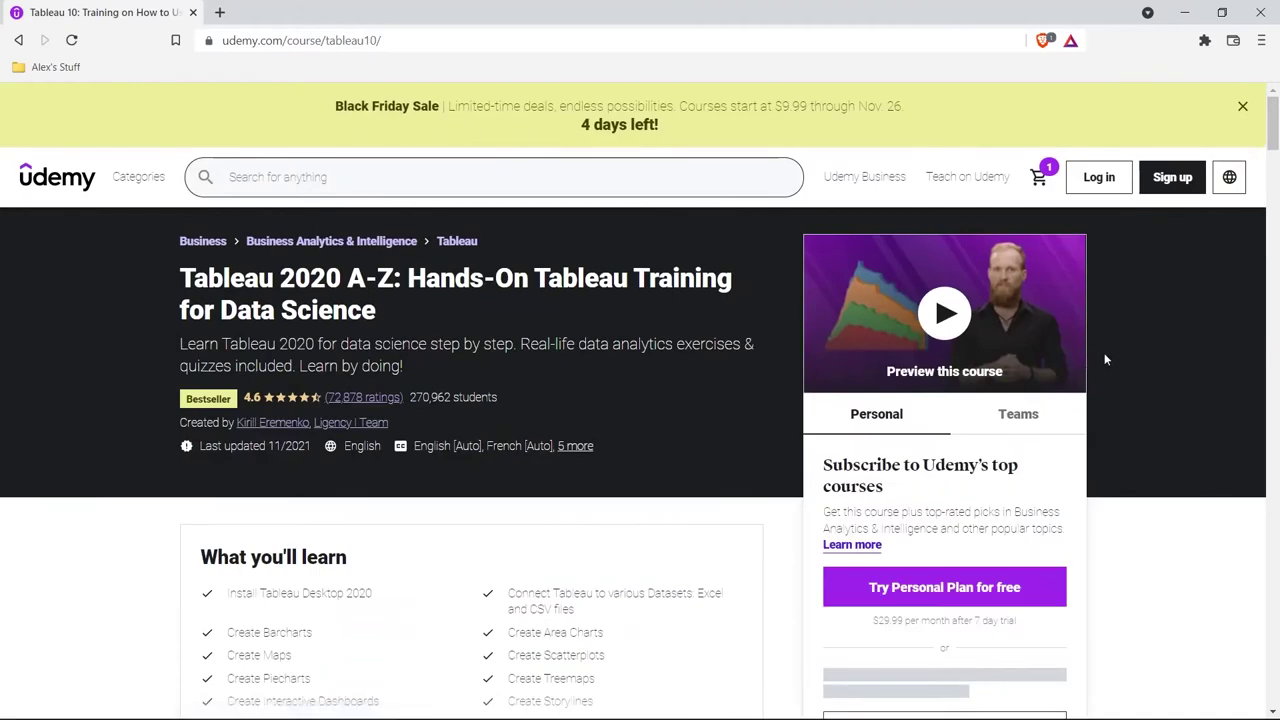
scroll(1106, 360, "down", 3)
scroll(1106, 360, "down", 1)
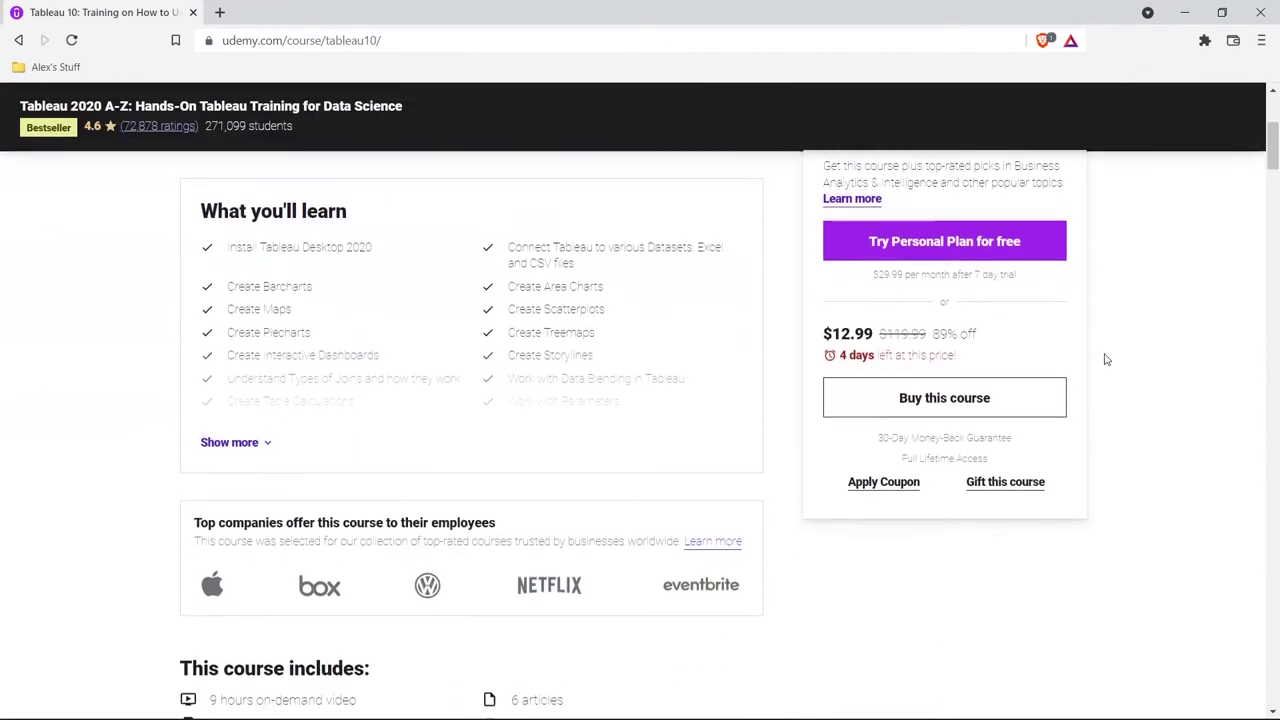
left_click(1040, 396)
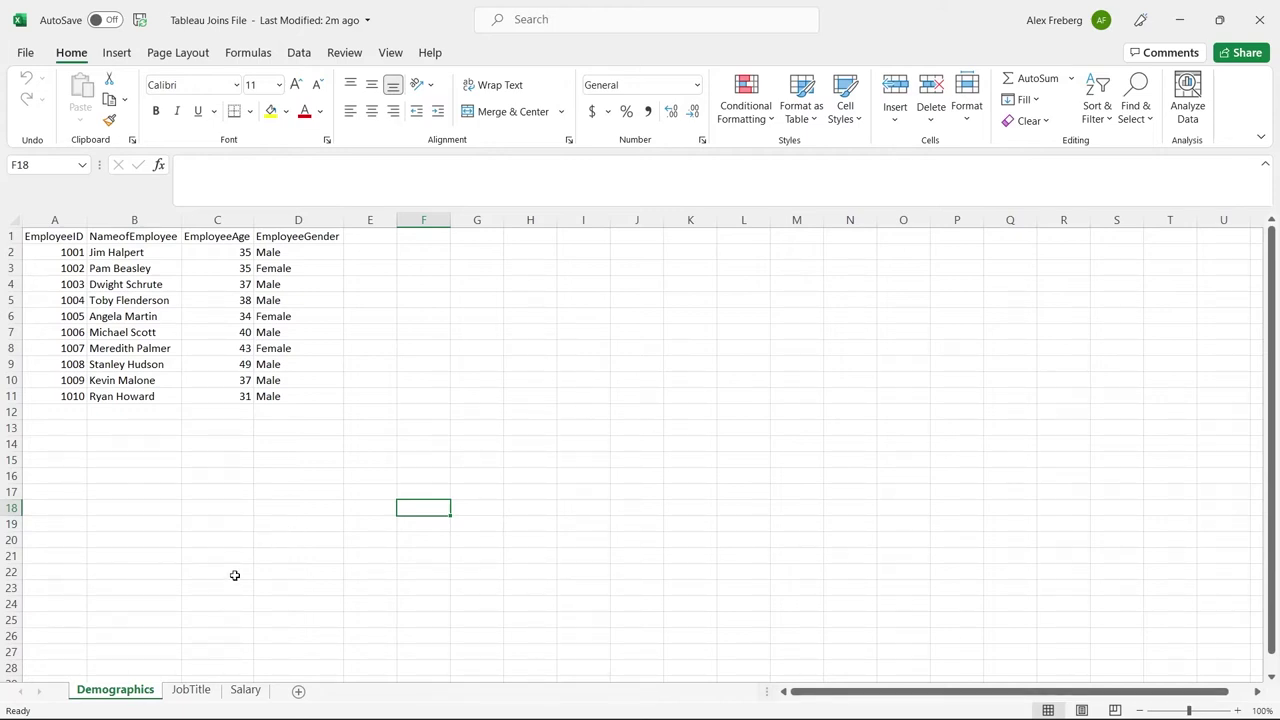
In Excel's Tableau Joins File, examine the Demographics sheet's column headers and its EmployeeID values
left_click(46, 237)
left_click(150, 237)
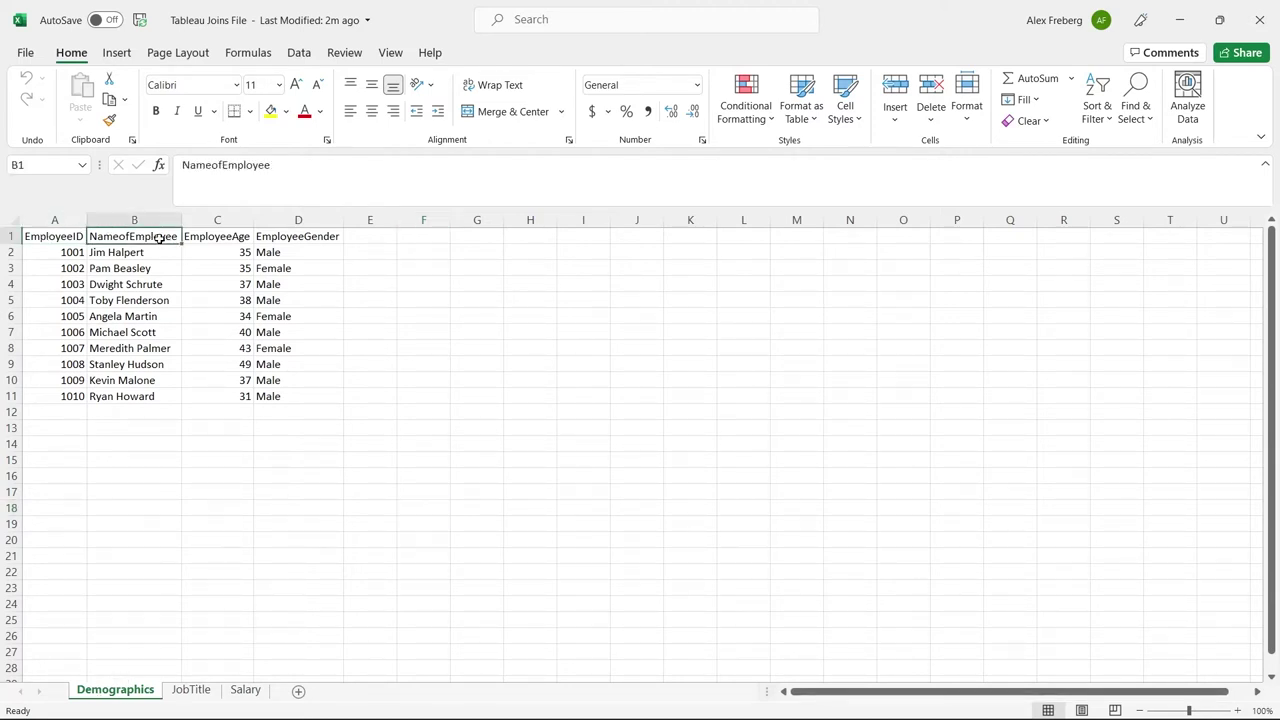
left_click(216, 238)
left_click(303, 236)
left_click(388, 308)
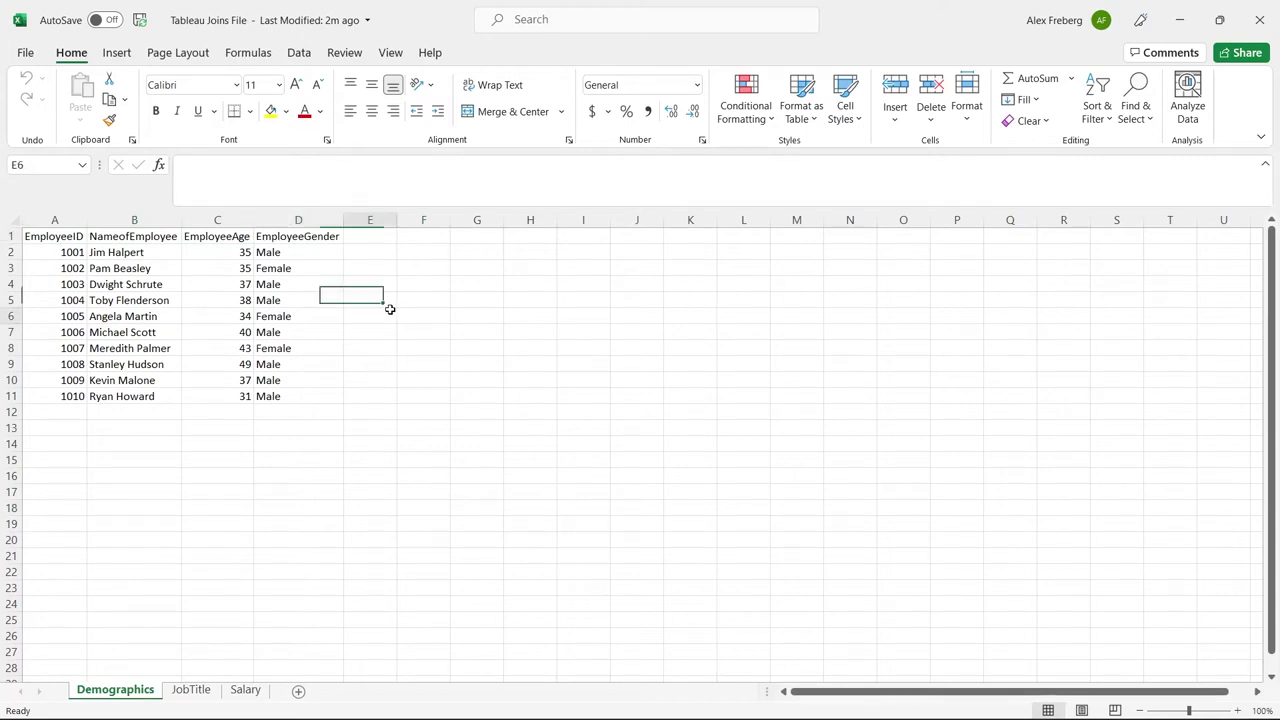
left_click(73, 251)
left_click_drag(73, 251, 72, 396)
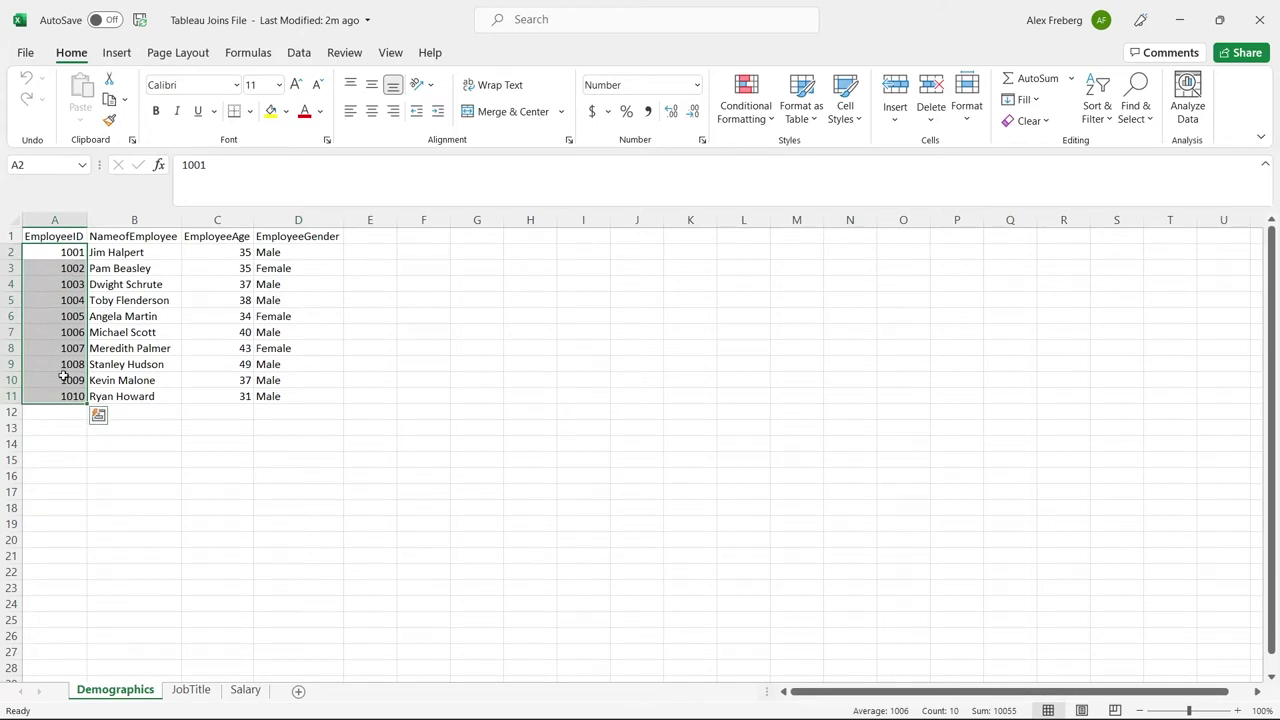
left_click(144, 455)
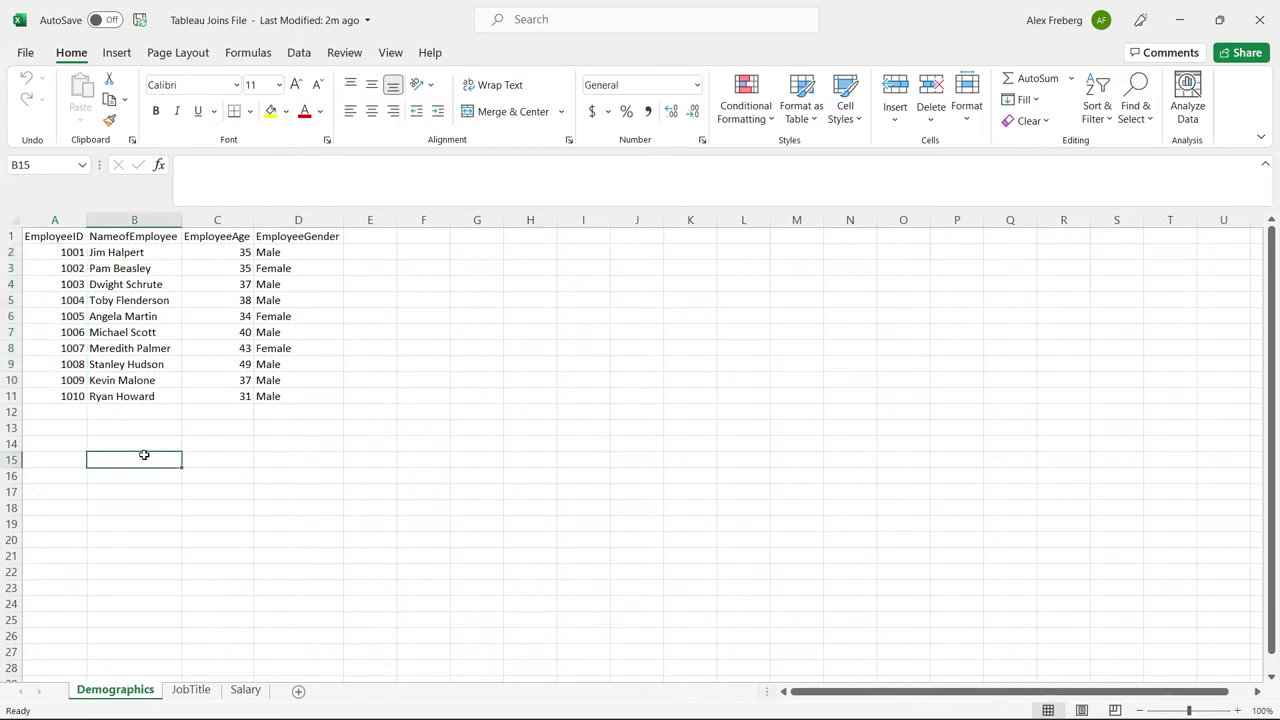
Examine the EmployeeID values on the JobTitle and Salary sheets, then return to the Demographics sheet
left_click(191, 690)
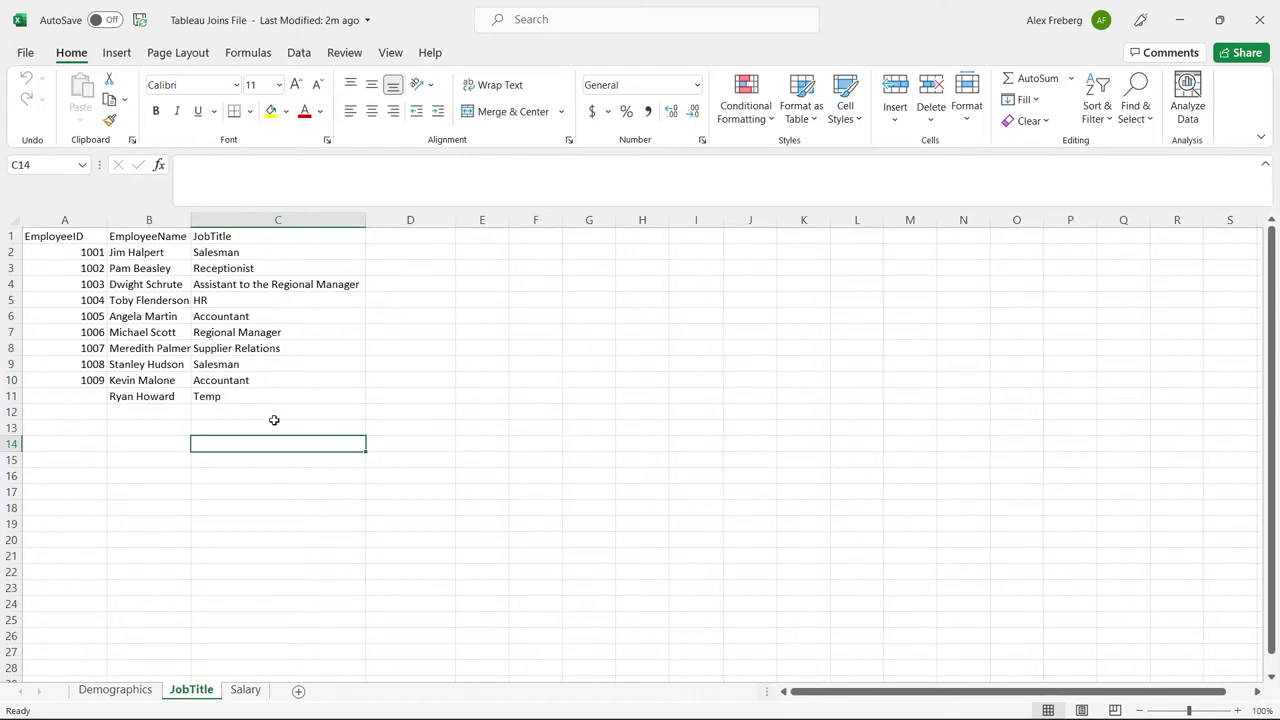
left_click(88, 395)
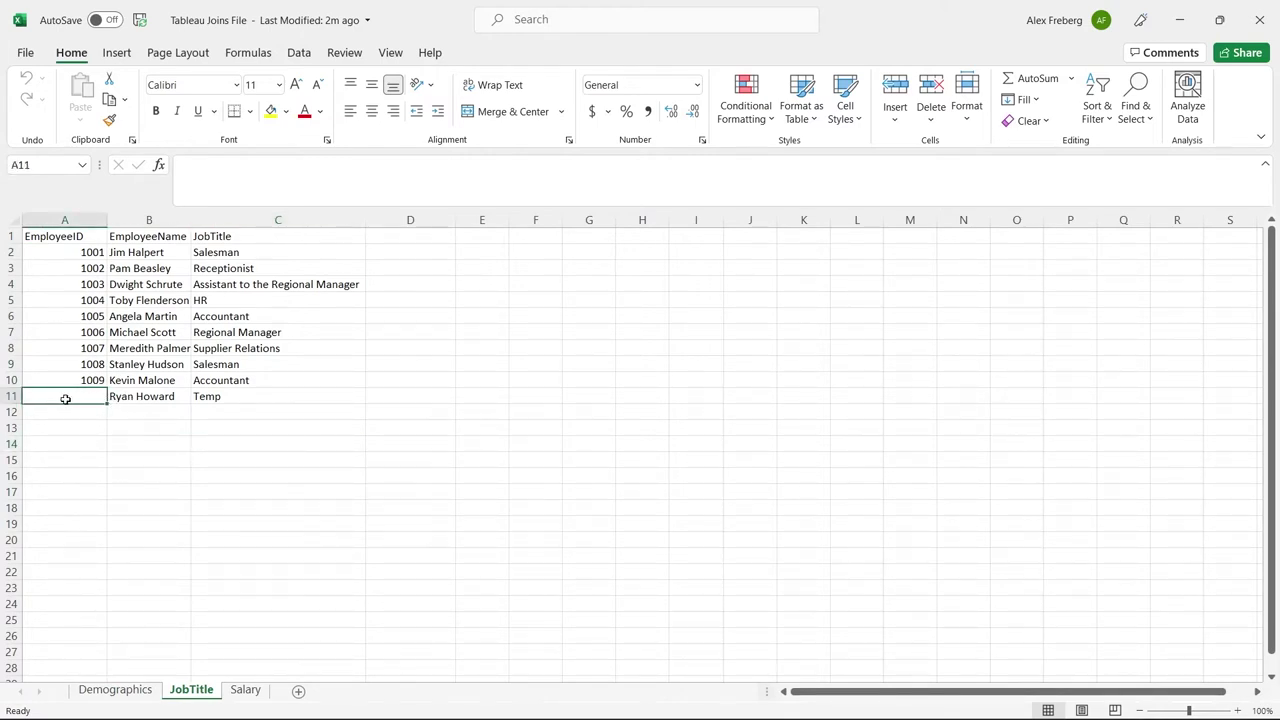
left_click(253, 688)
left_click(57, 255)
left_click_drag(57, 255, 57, 348)
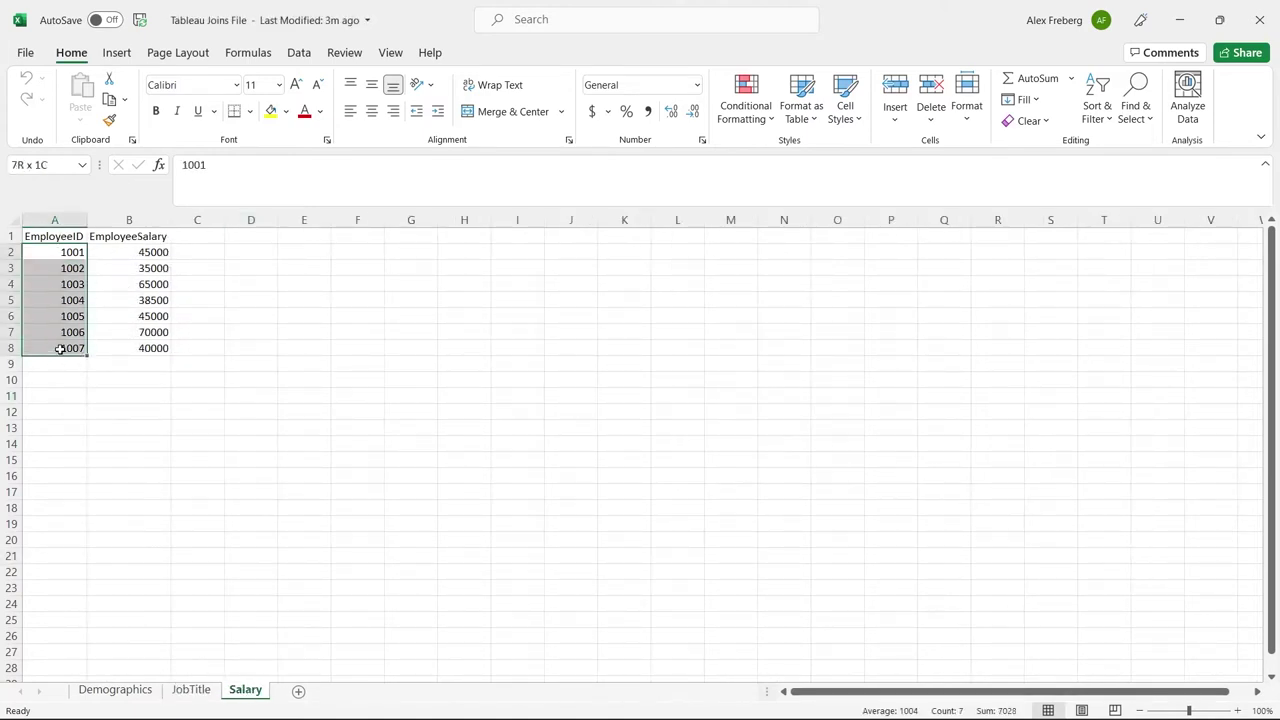
left_click(120, 259)
left_click(191, 690)
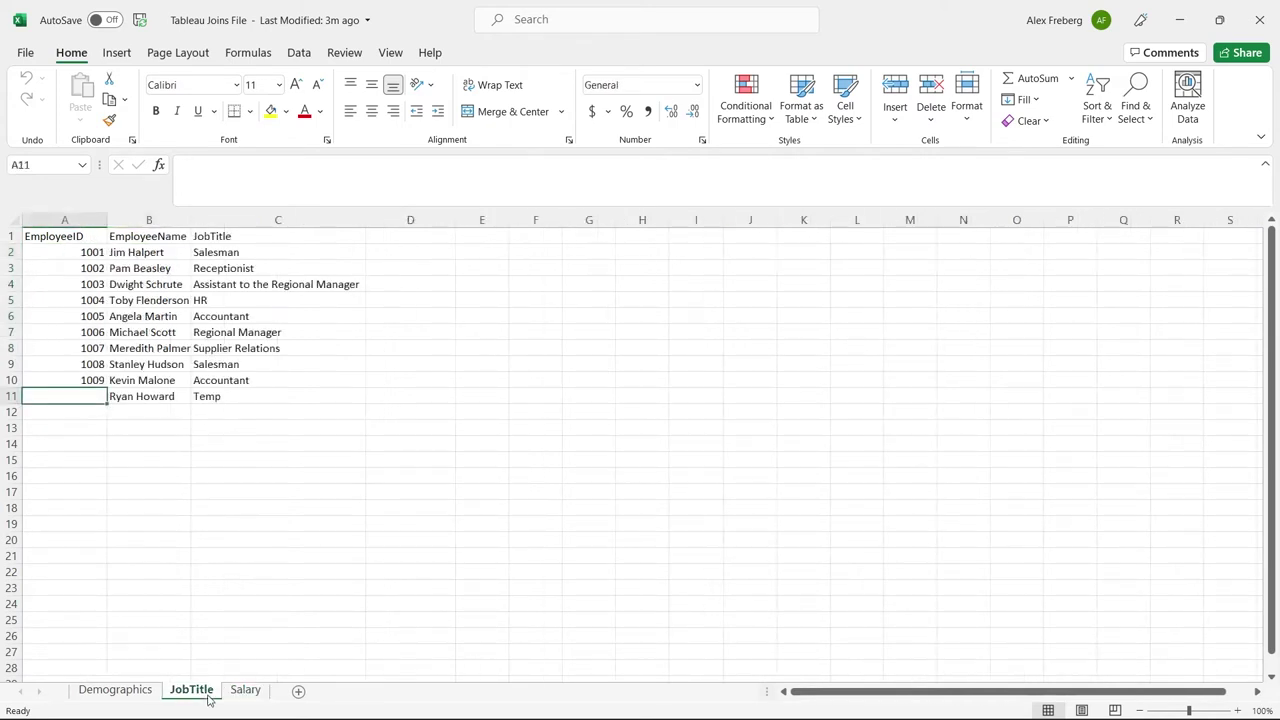
left_click(153, 692)
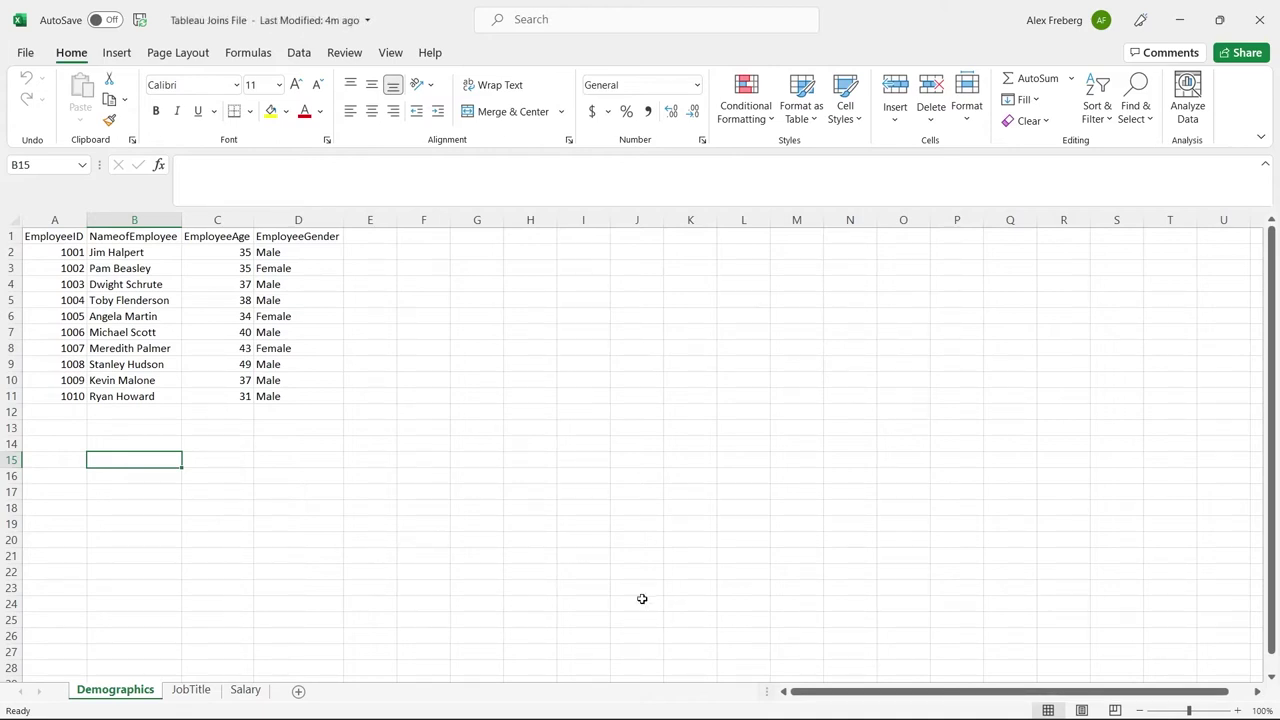
Switch to Tableau Public and try to connect to the Excel workbook Tableau Joins File from the Documents folder
mouse_move(712, 712)
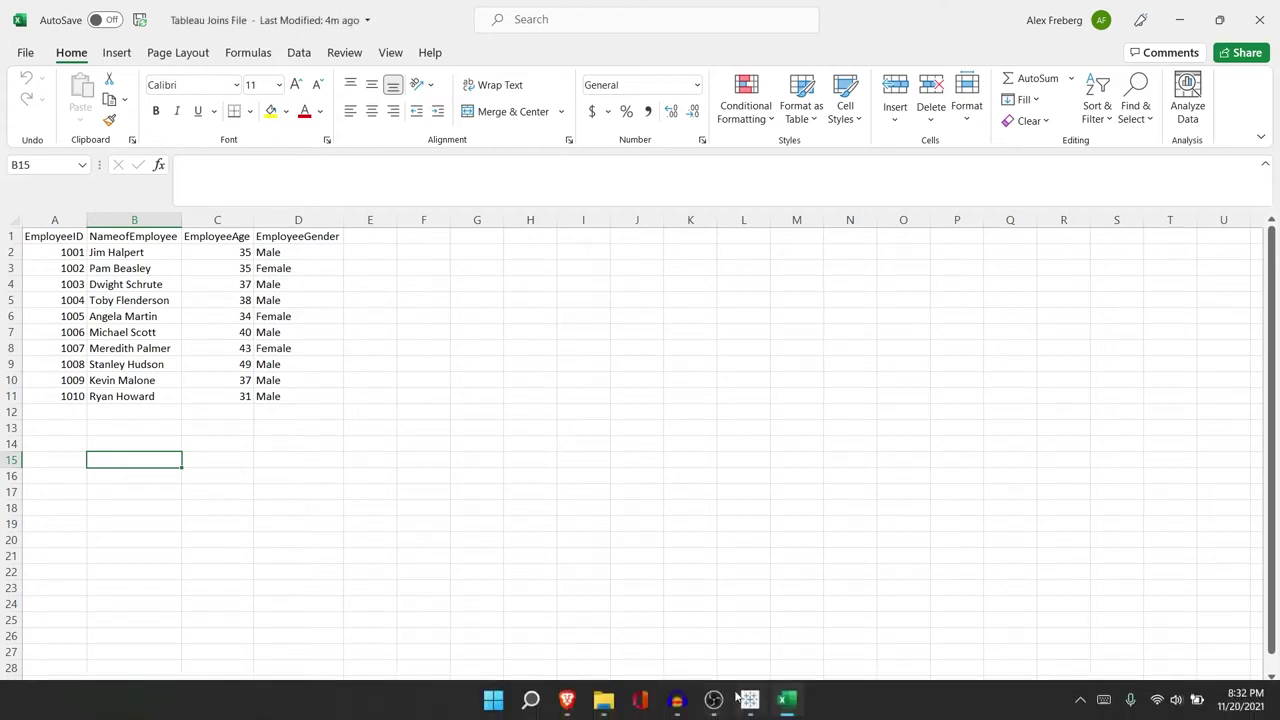
left_click(748, 699)
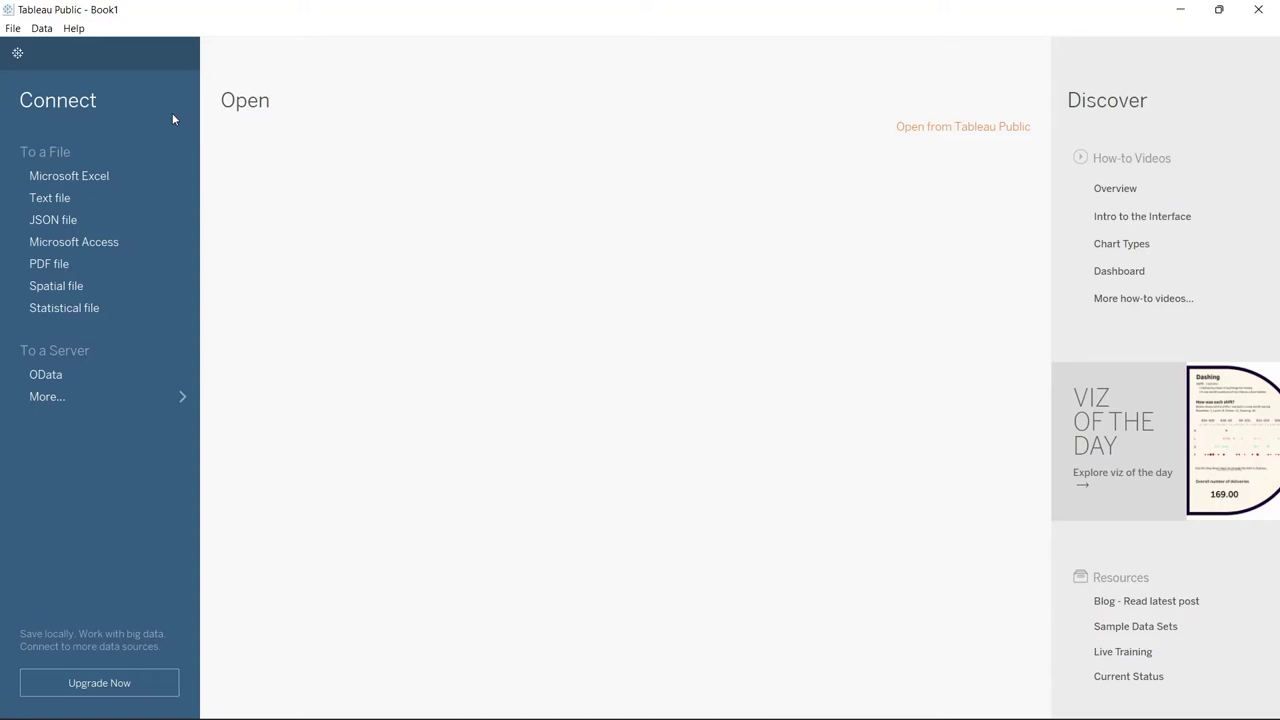
left_click(103, 175)
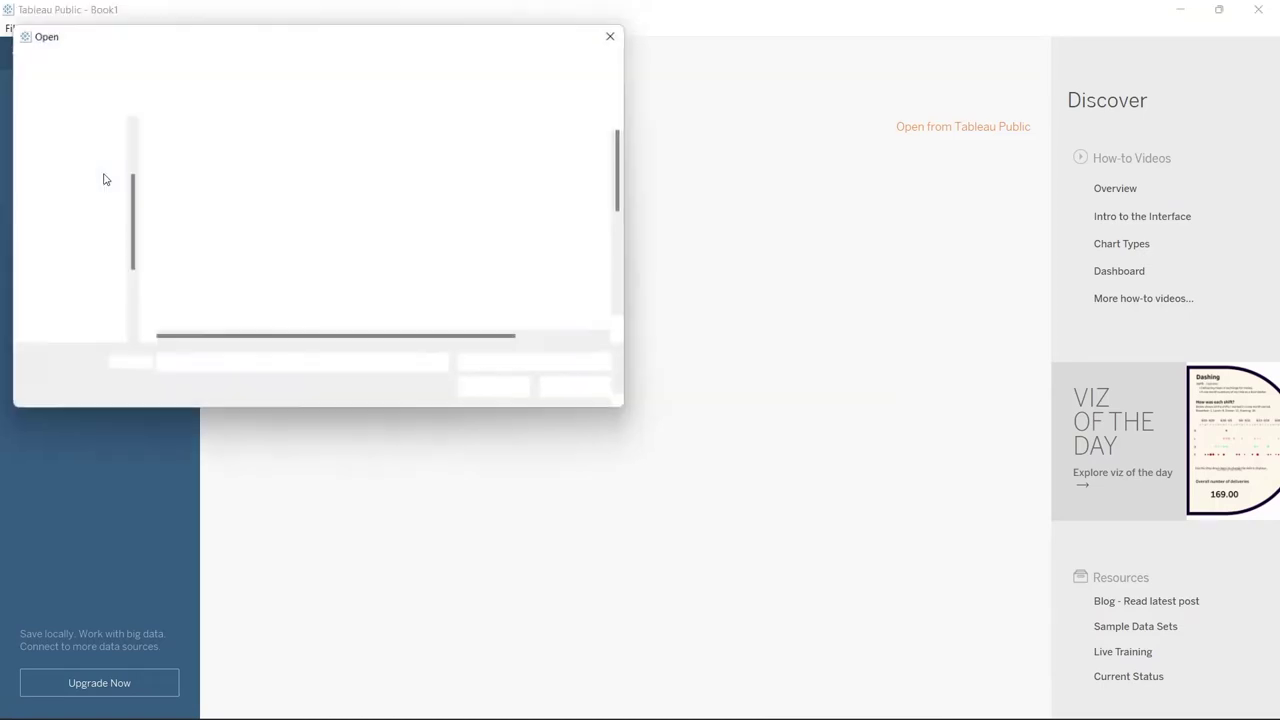
scroll(236, 292, "down", 3)
left_click(246, 294)
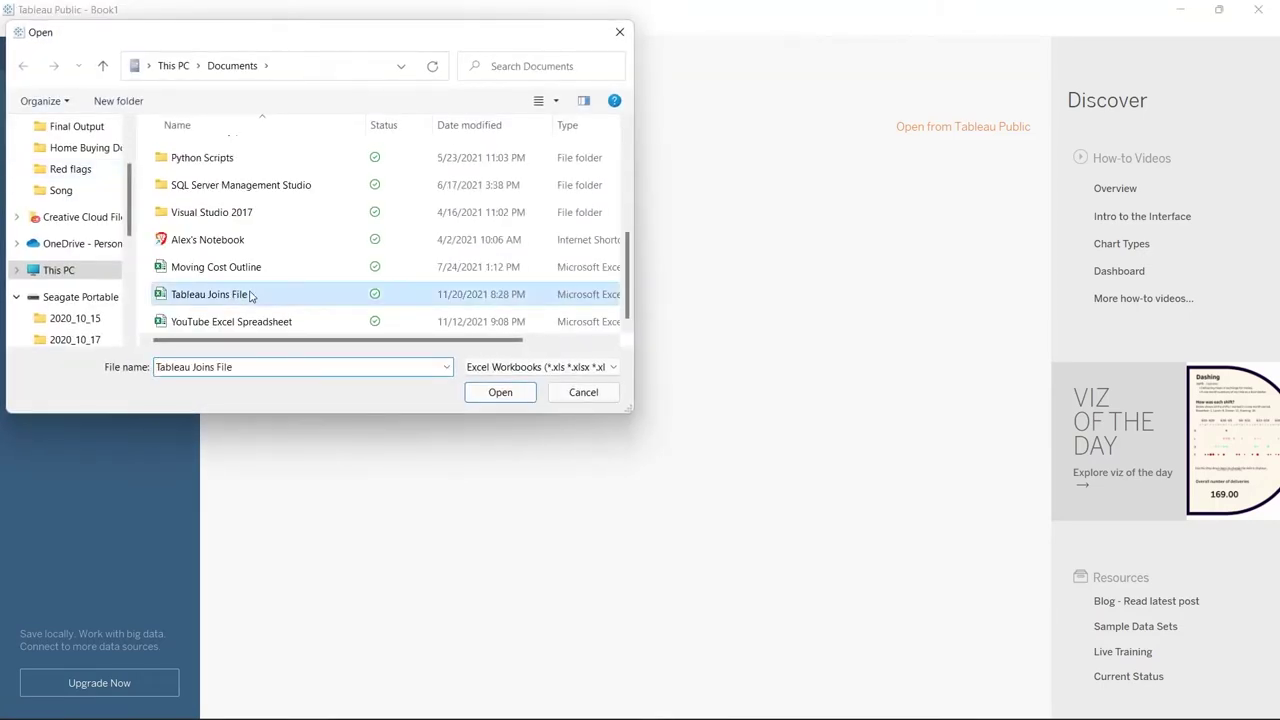
left_click(497, 394)
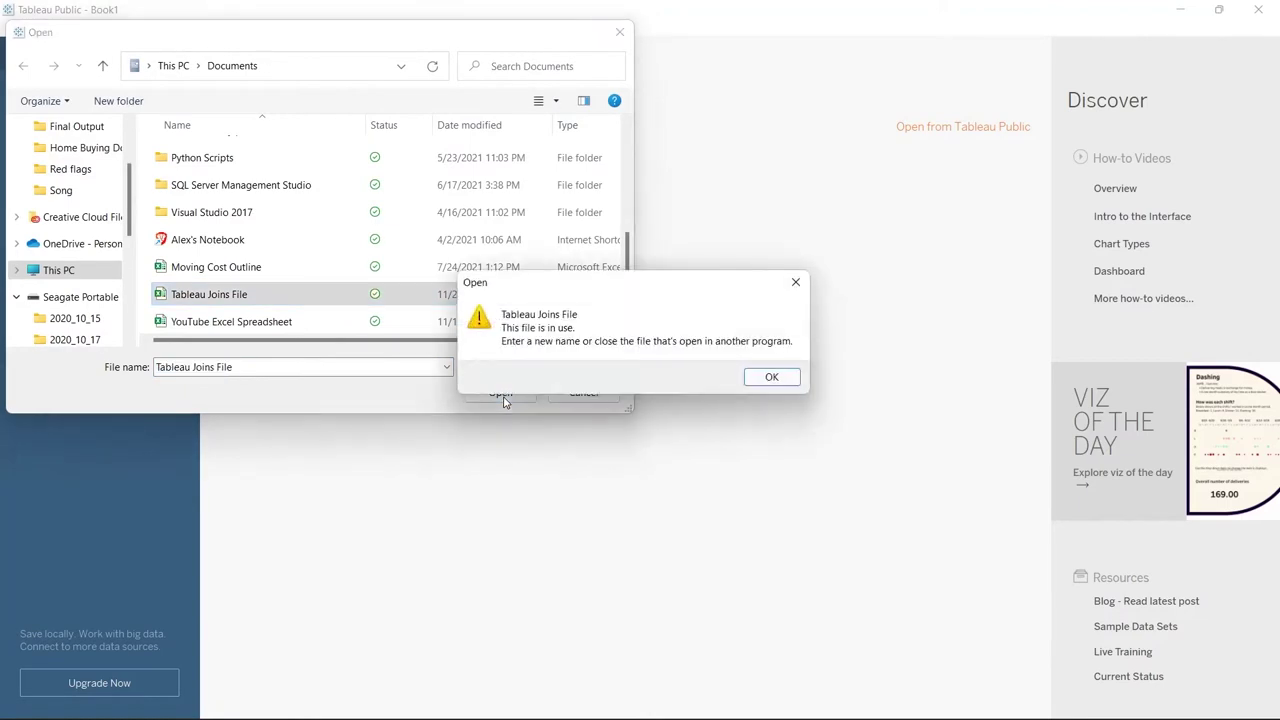
left_click(771, 377)
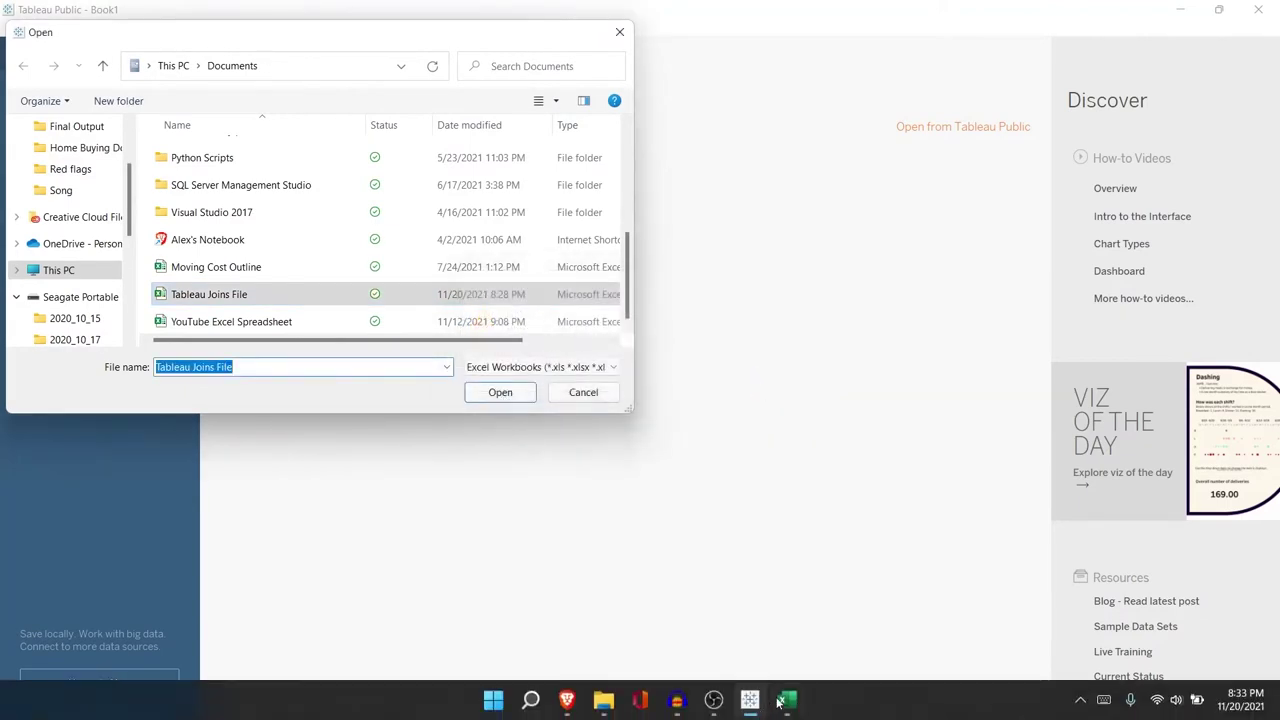
Close the workbook in Excel and open Tableau Joins File as the data source in Tableau Public
left_click(786, 700)
left_click(1259, 19)
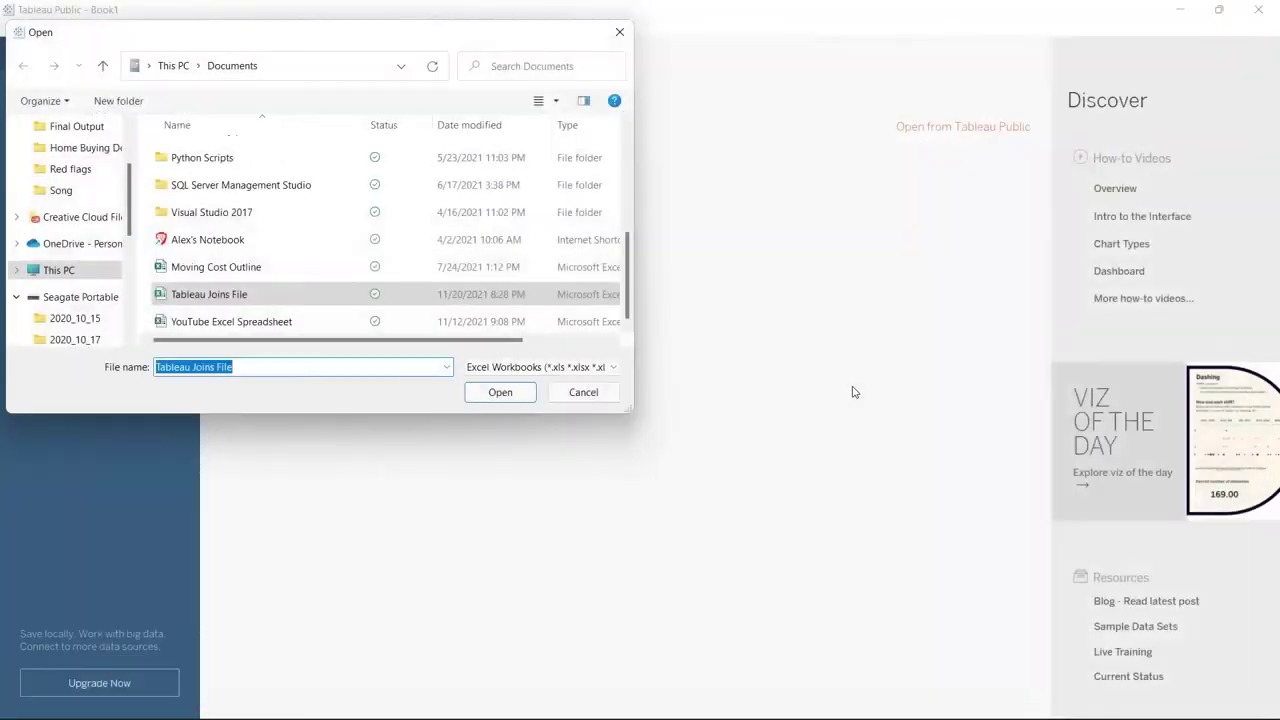
left_click(505, 392)
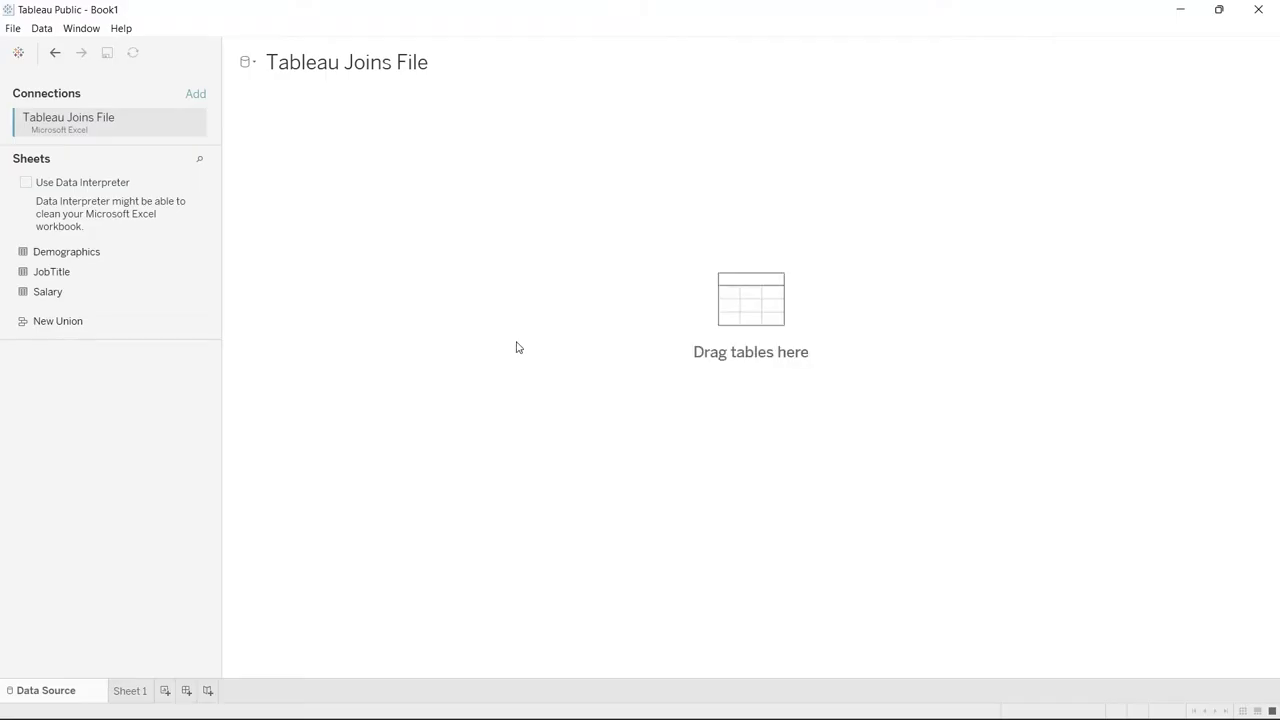
Place the Demographics sheet on the data source canvas, and try relating the JobTitle sheet to it before removing JobTitle again
left_click_drag(137, 251, 326, 197)
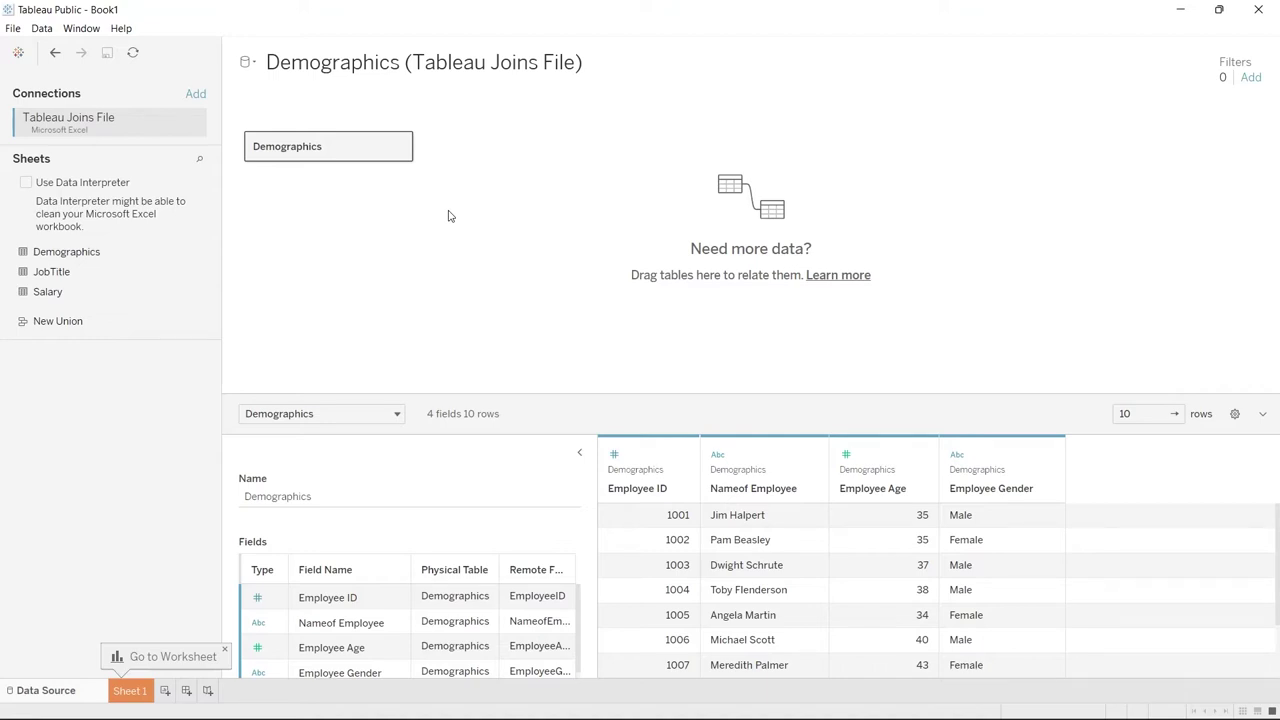
left_click_drag(115, 276, 543, 149)
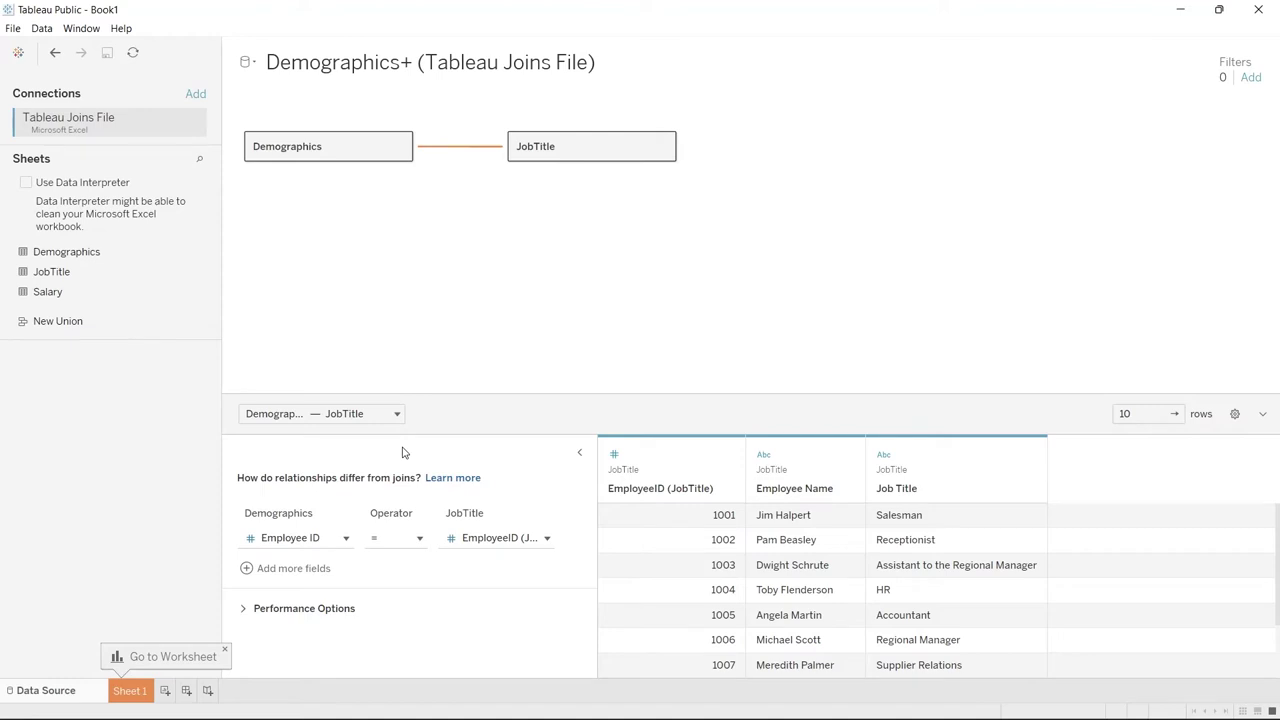
left_click_drag(526, 160, 123, 237)
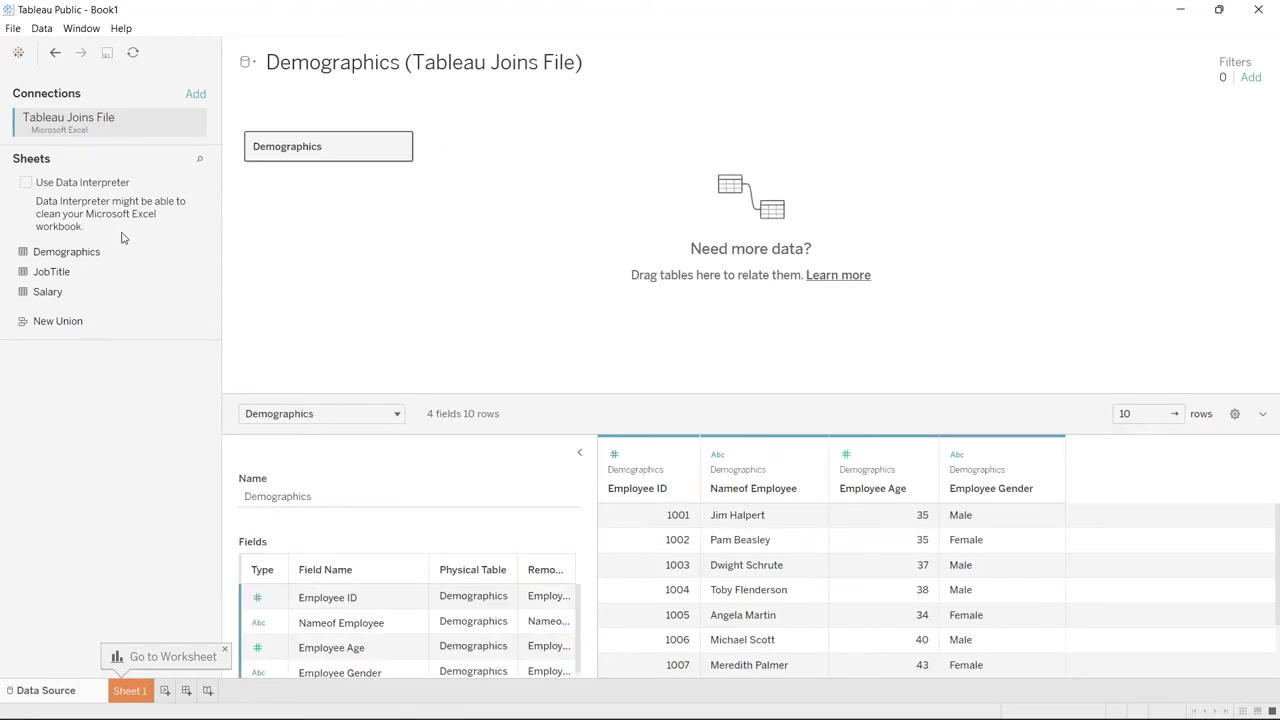
Open the Demographics table's join canvas and join the JobTitle sheet to it
left_click(401, 150)
left_click(427, 159)
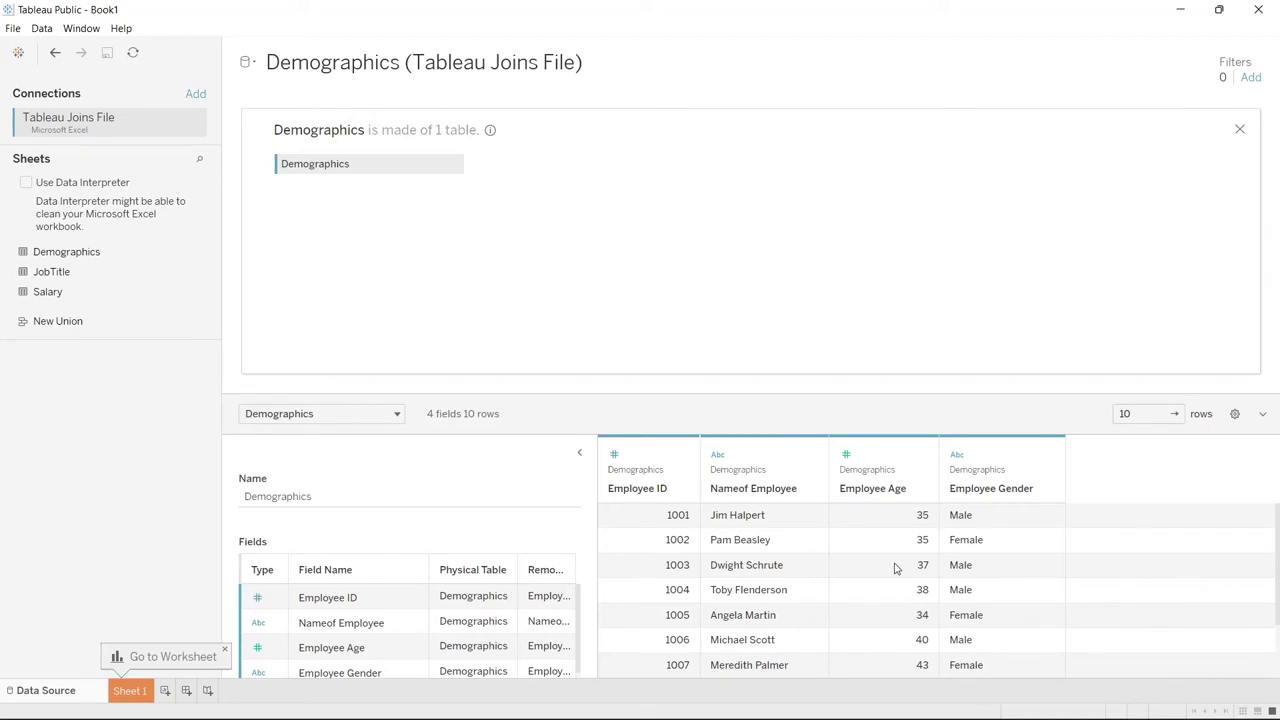
left_click(111, 272)
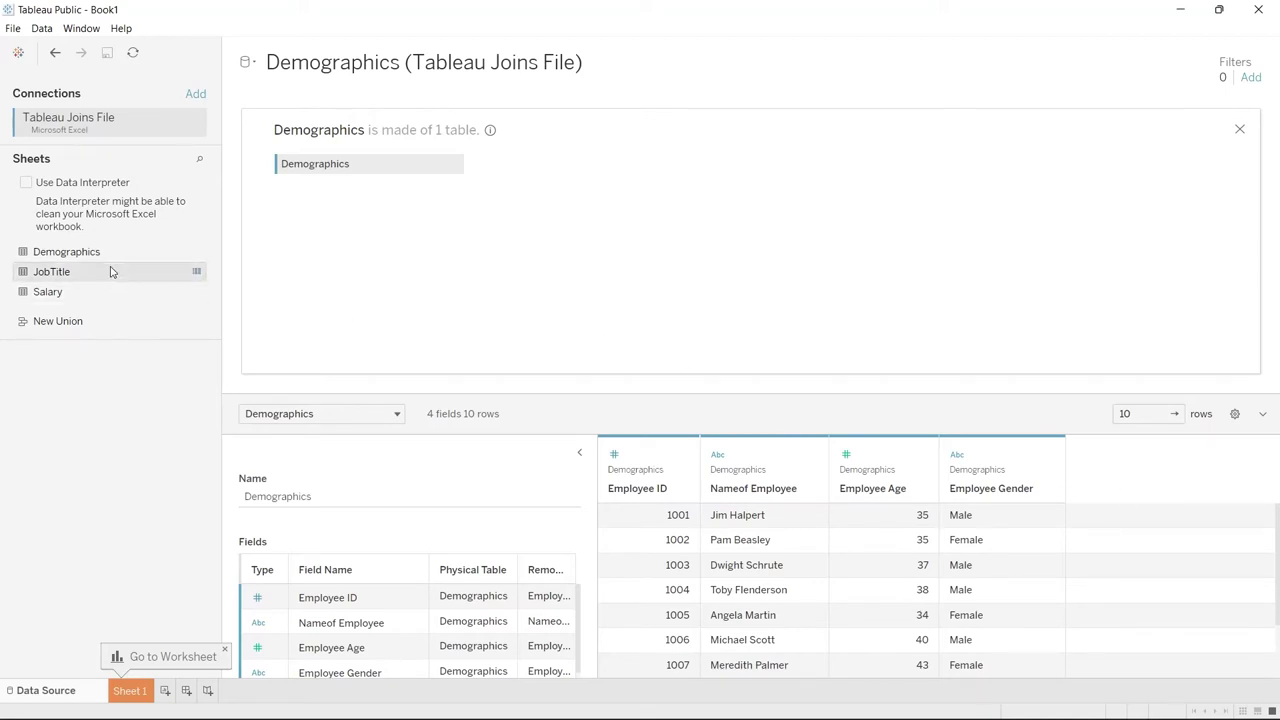
left_click_drag(111, 272, 585, 169)
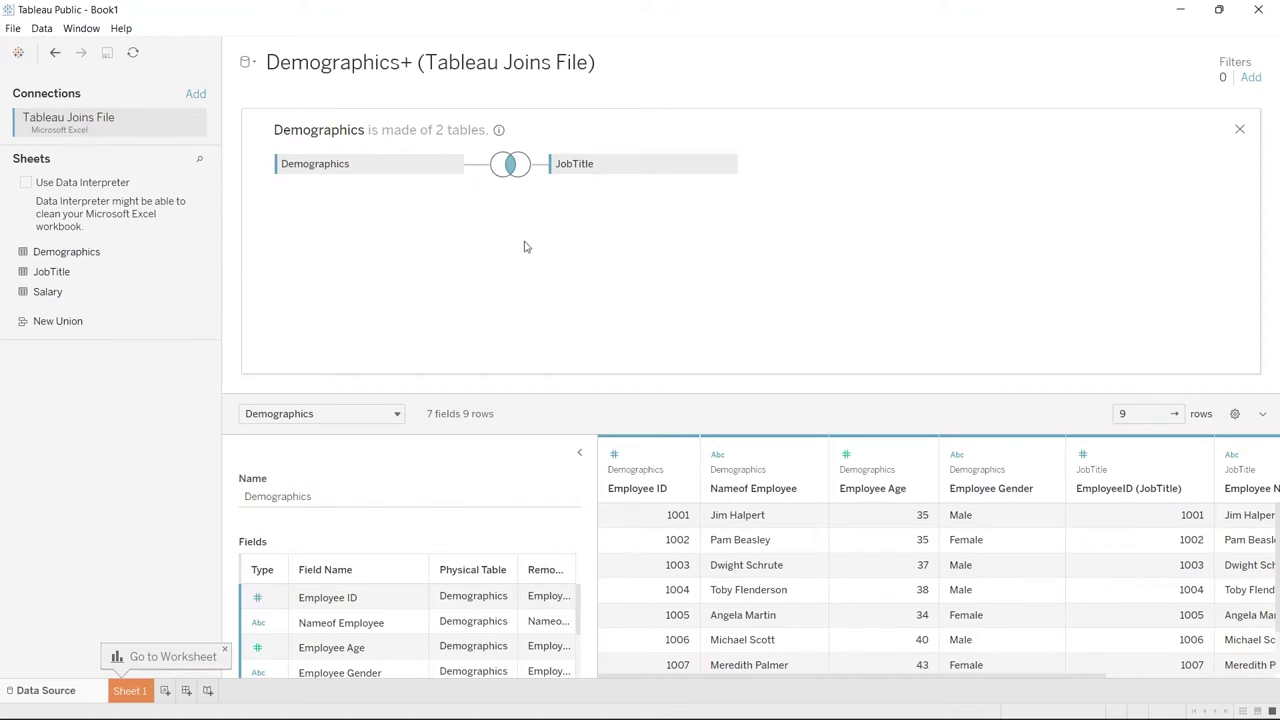
Examine the inner join's settings and the joined Demographics and JobTitle rows across all columns of the data preview
left_click(512, 165)
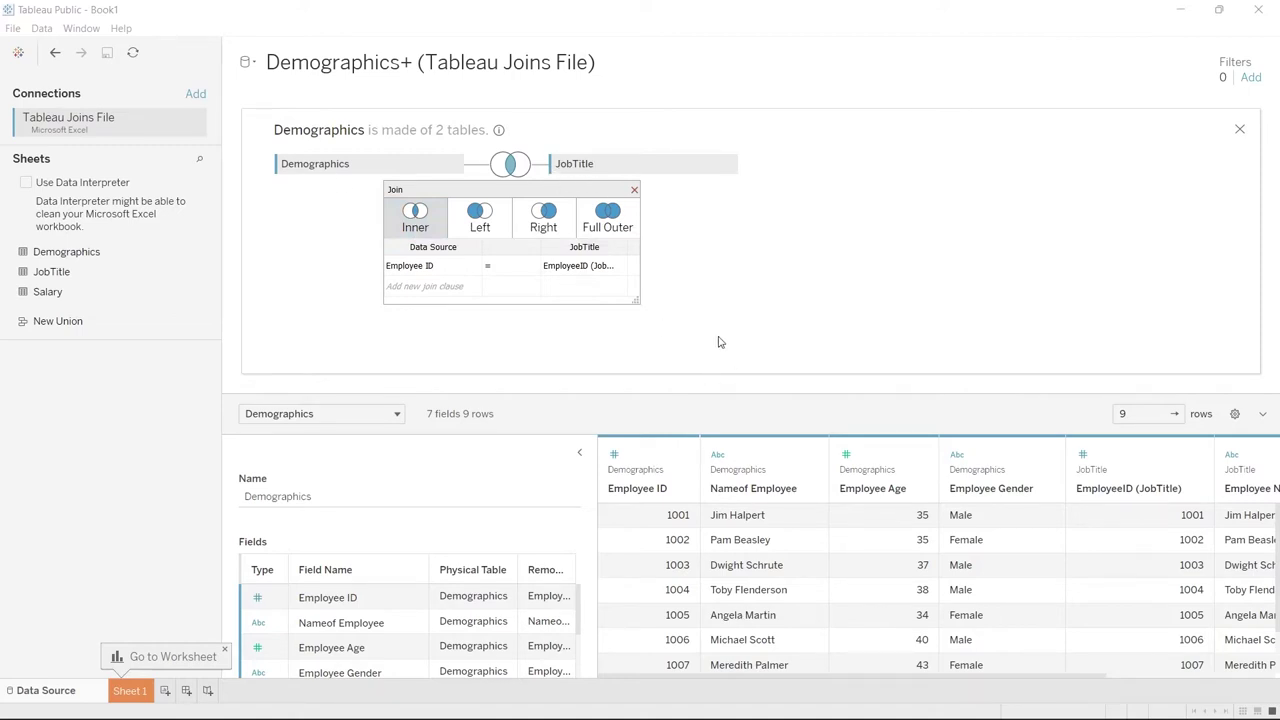
left_click(634, 191)
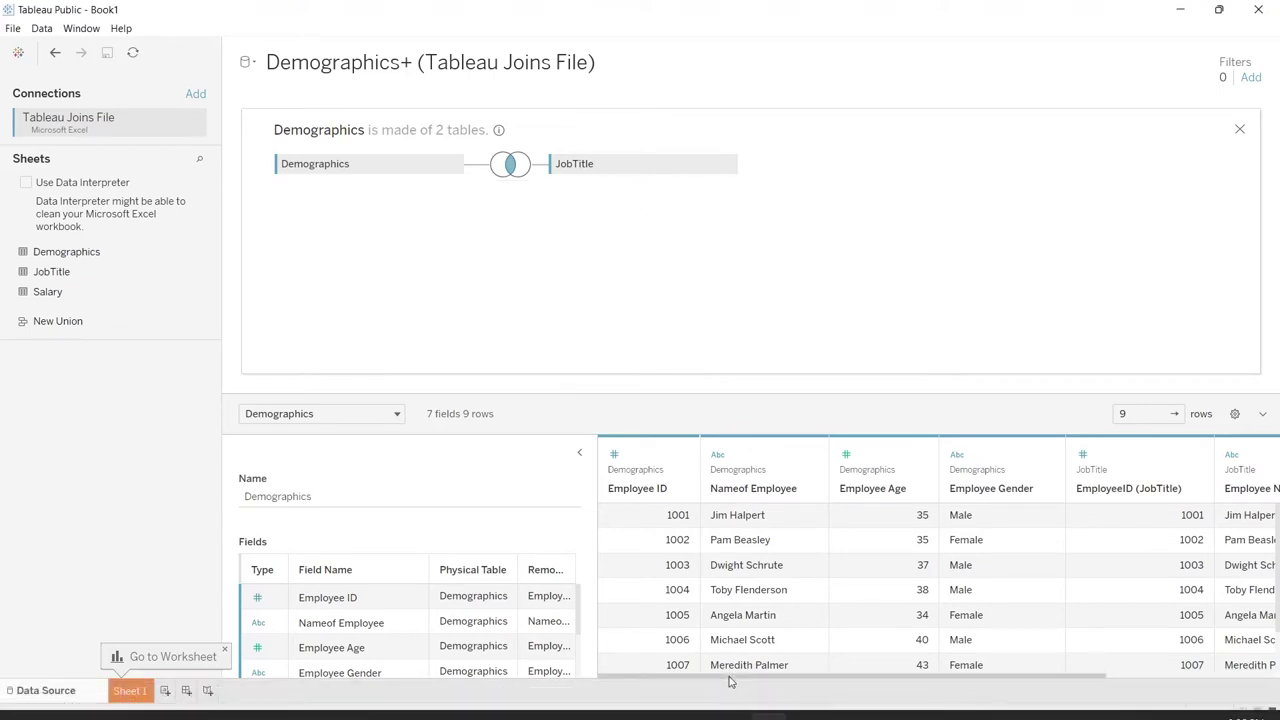
left_click_drag(731, 681, 625, 672)
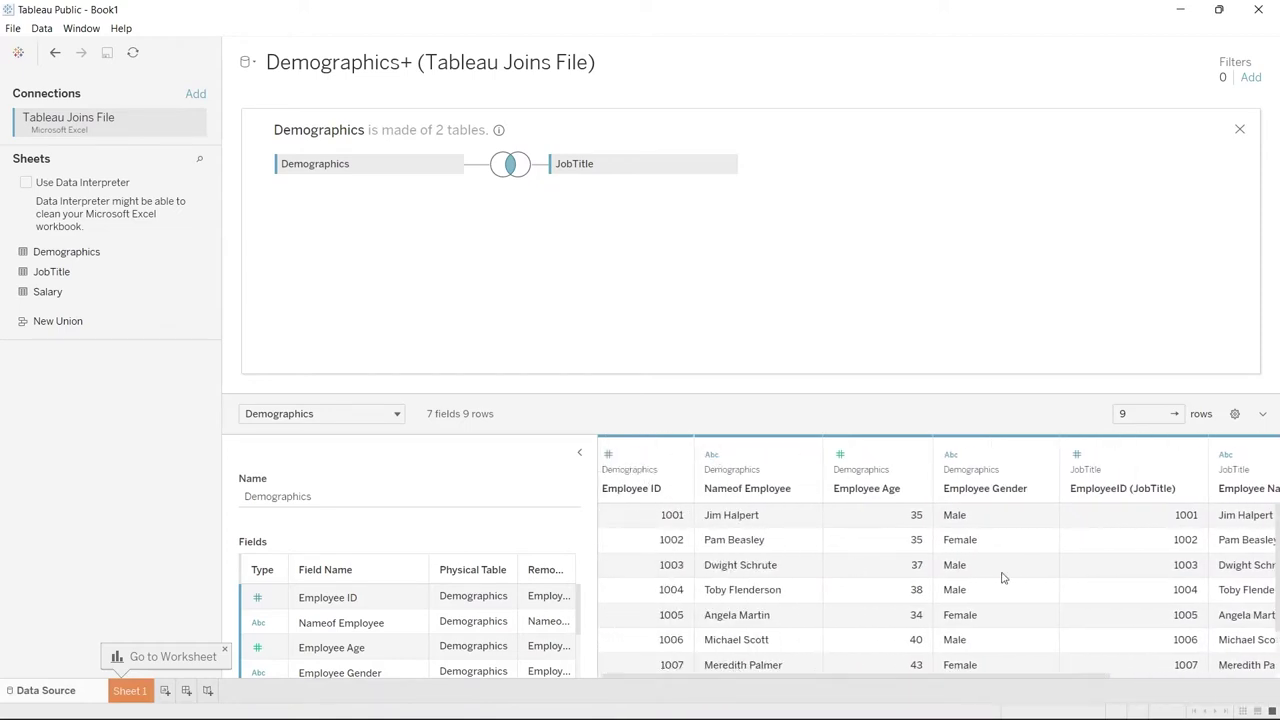
scroll(1000, 574, "right", 2)
scroll(1040, 545, "left", 2)
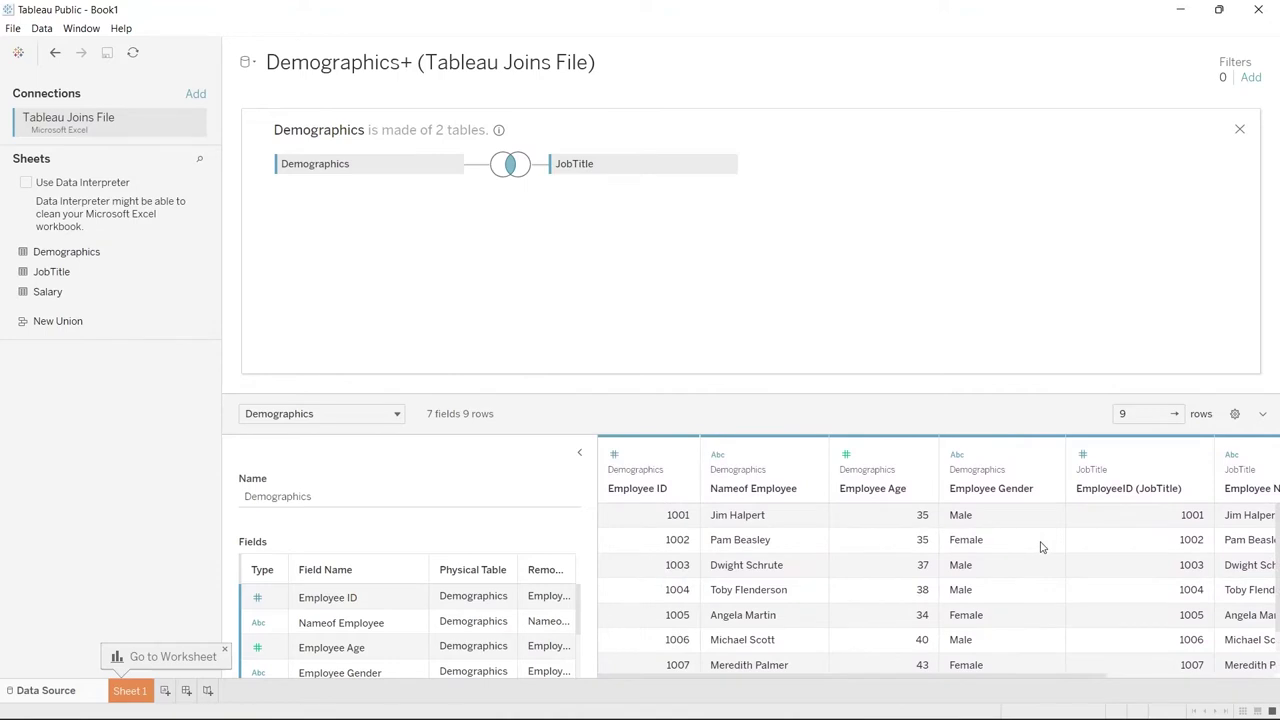
scroll(662, 519, "down", 2)
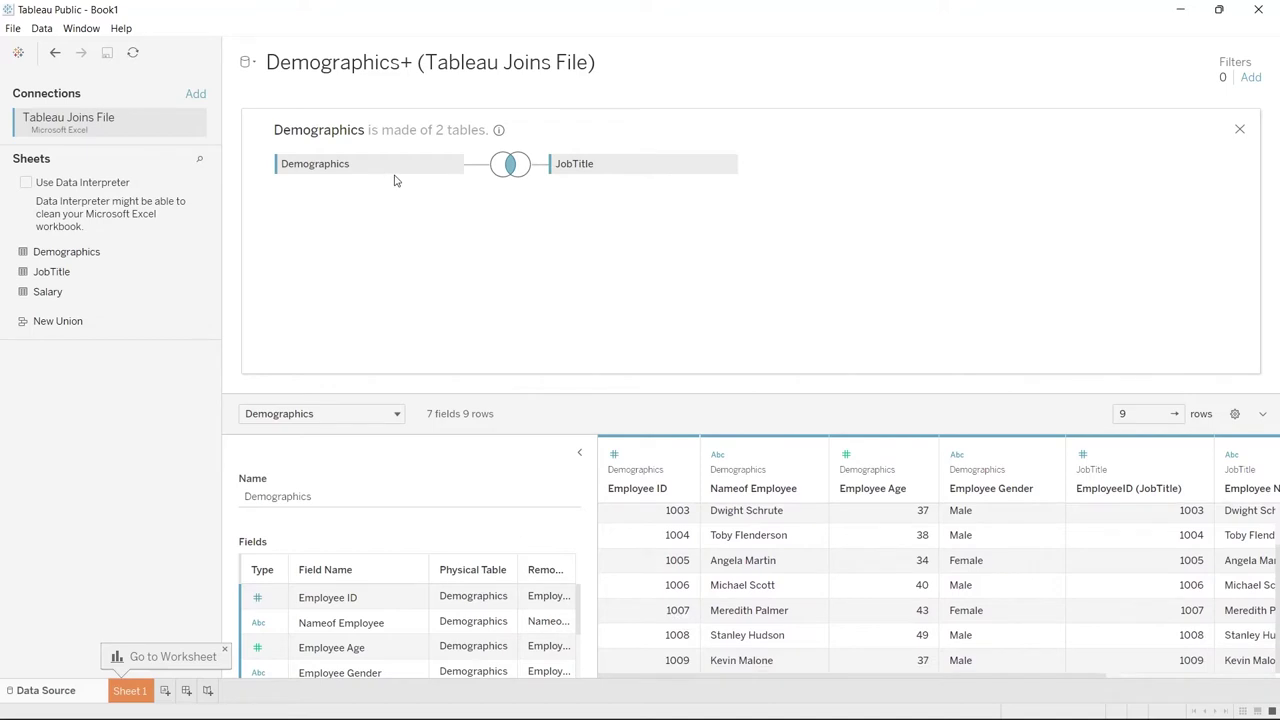
left_click(656, 581)
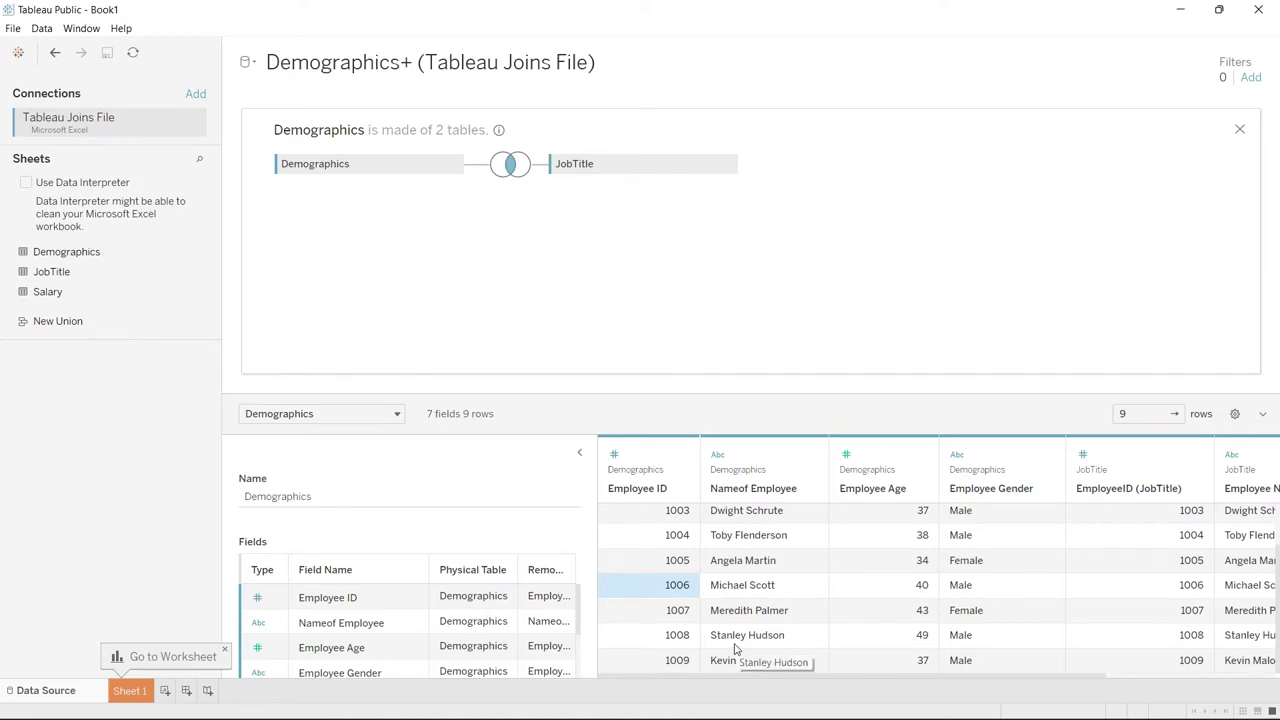
scroll(735, 648, "right", 3)
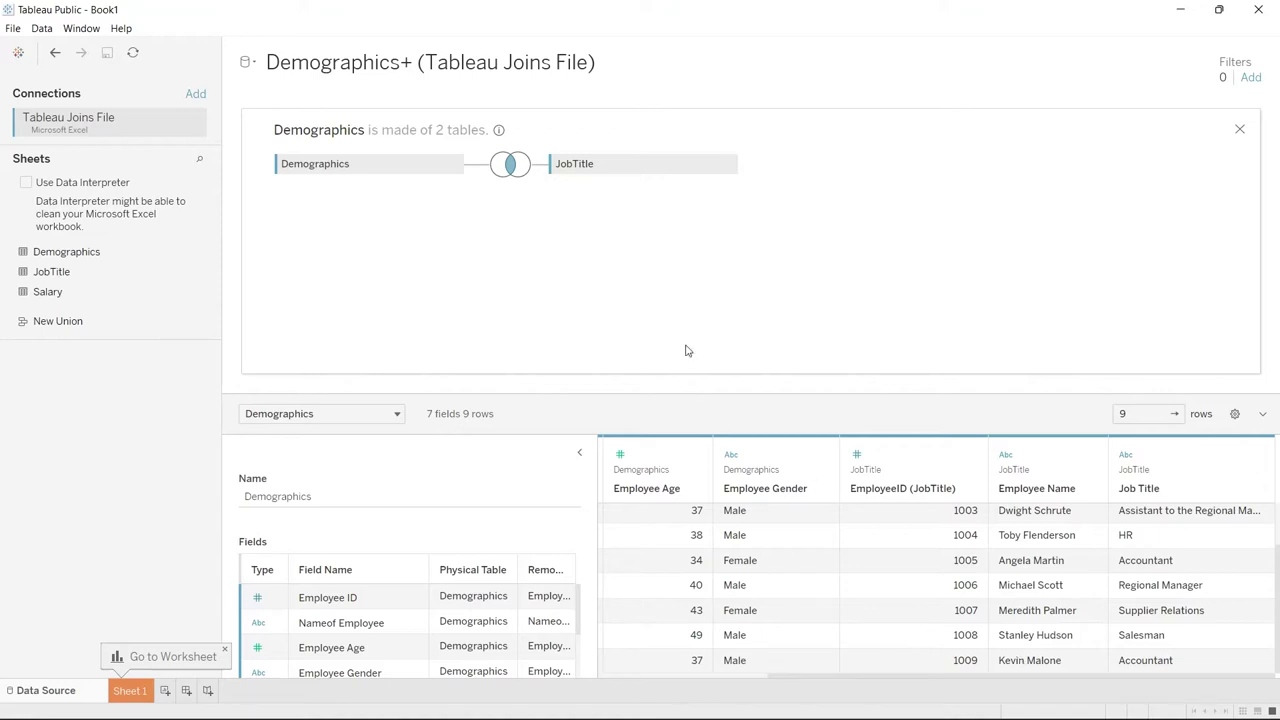
scroll(757, 604, "left", 5)
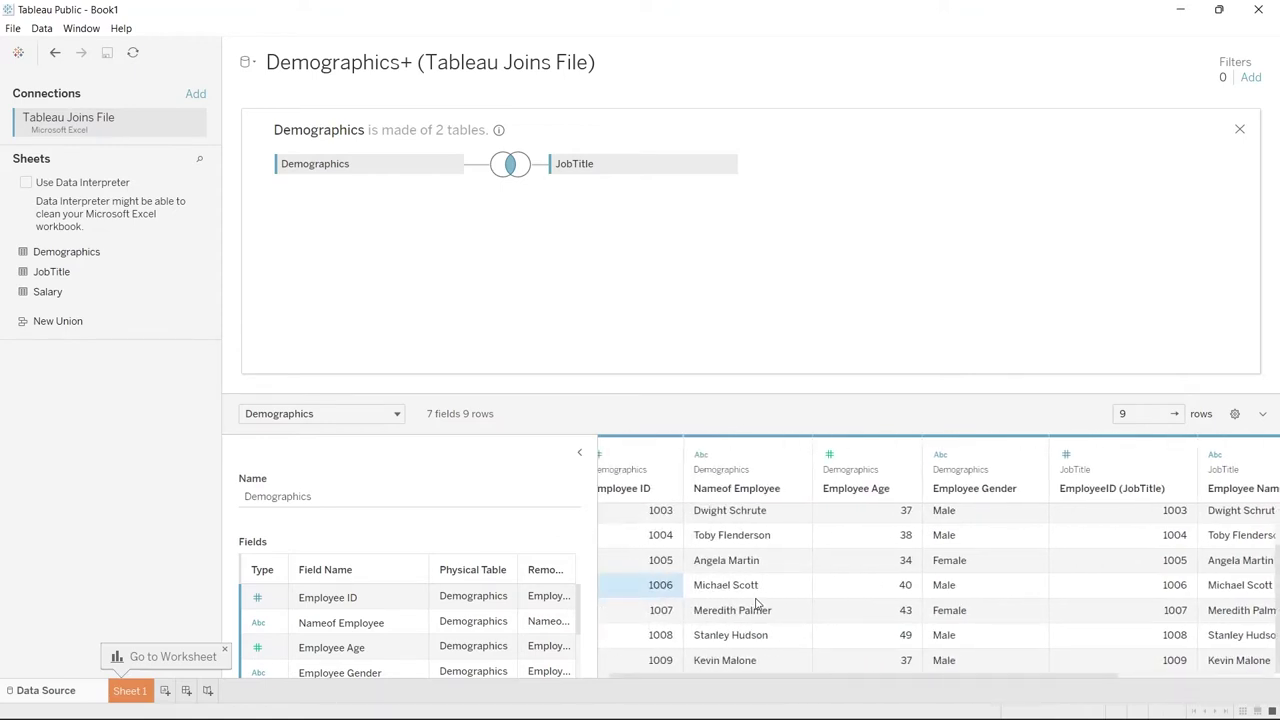
Change the Demographics–JobTitle join to Right and examine the unmatched row at the end of the preview
left_click(510, 165)
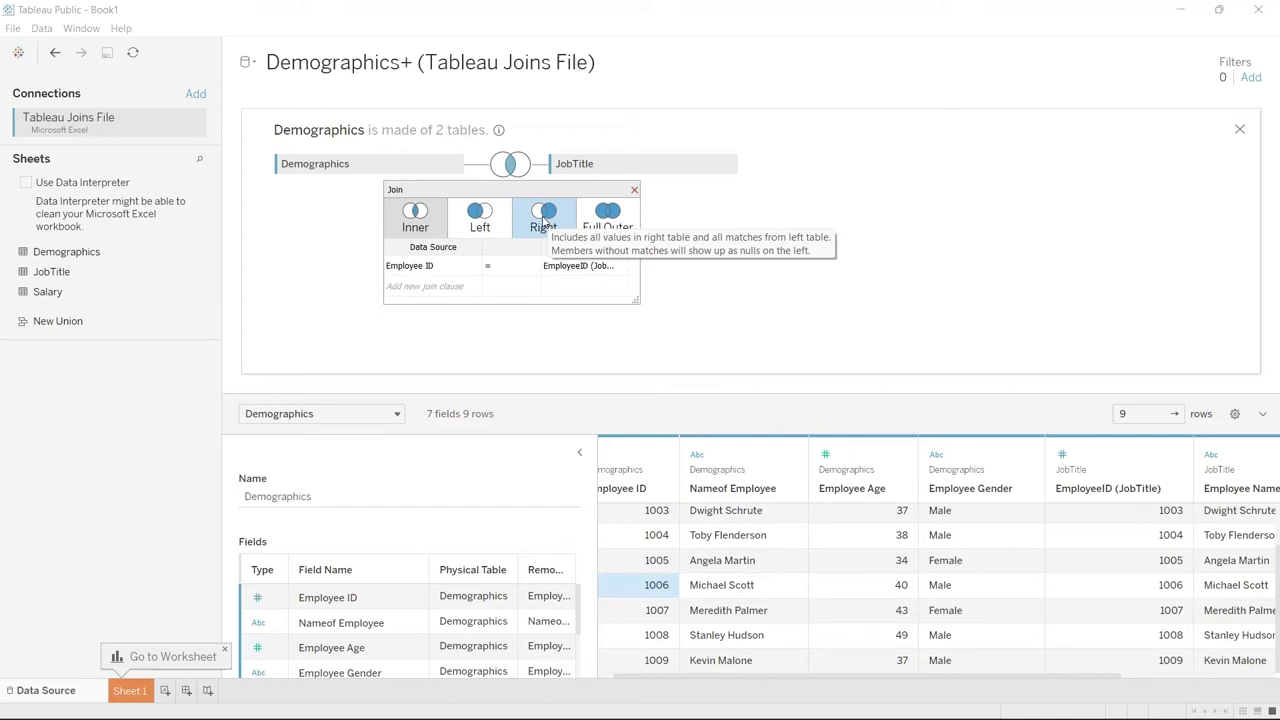
left_click(543, 222)
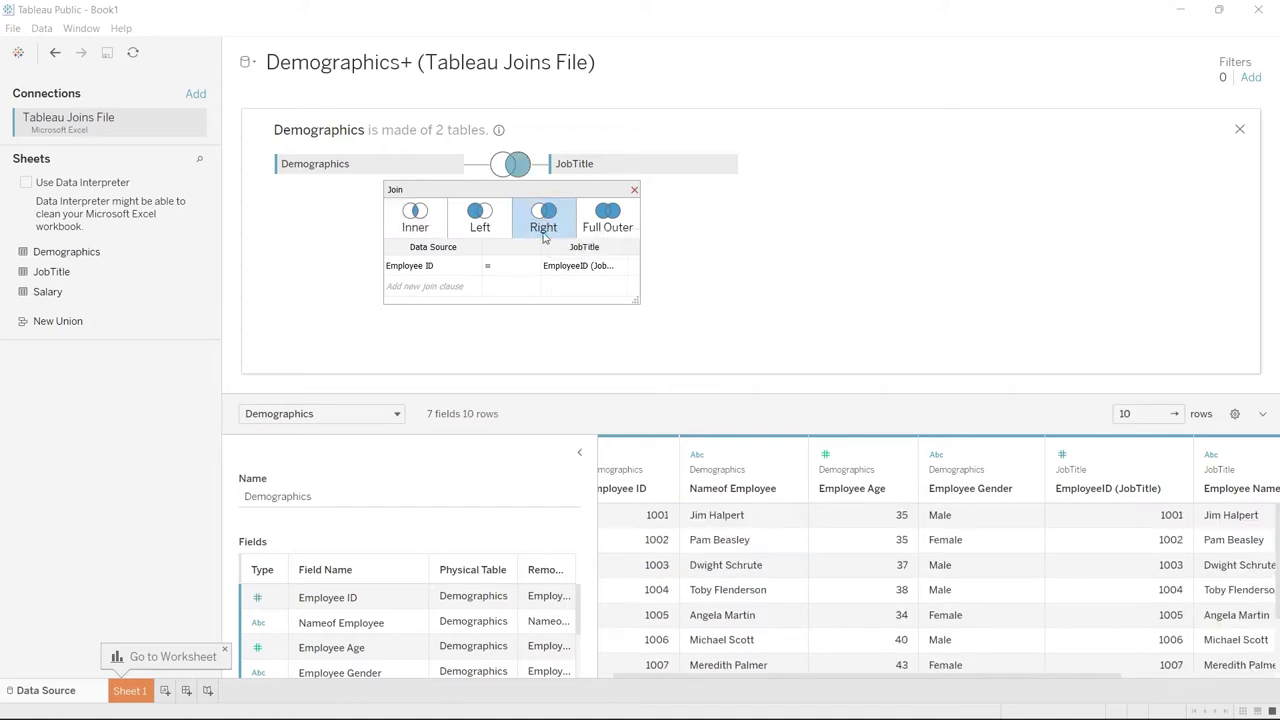
scroll(758, 598, "down", 3)
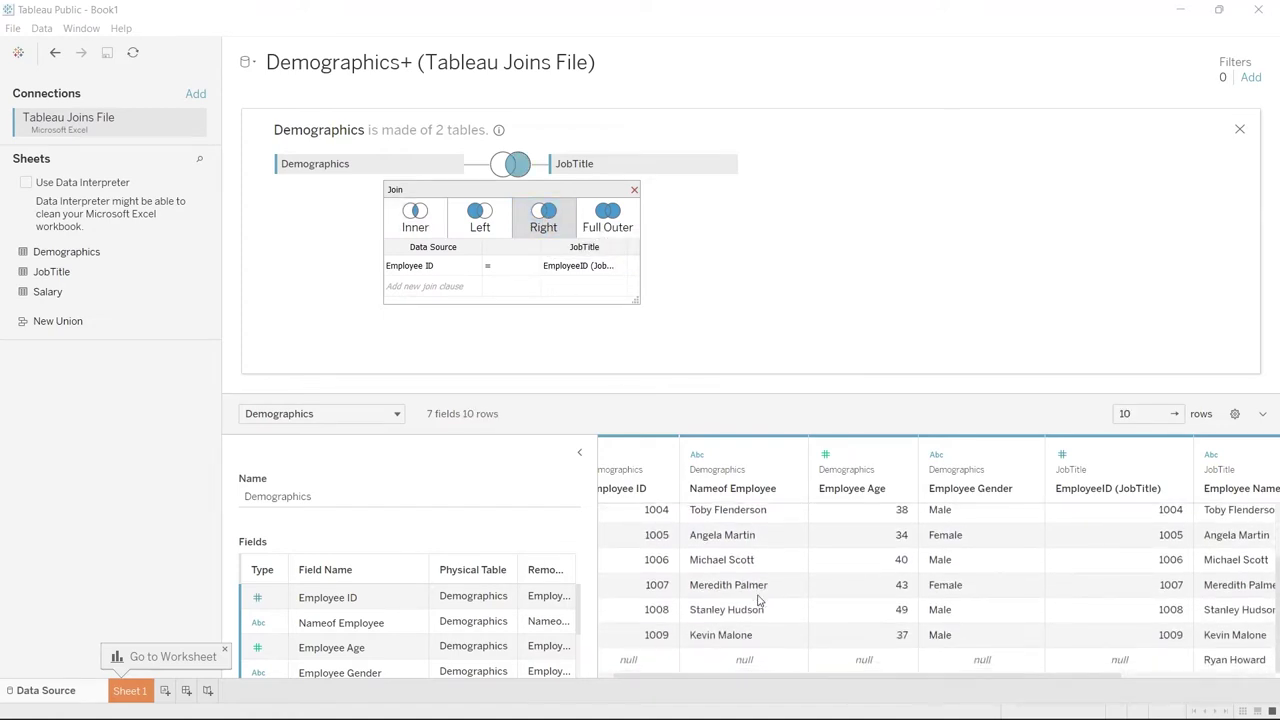
left_click(1017, 671)
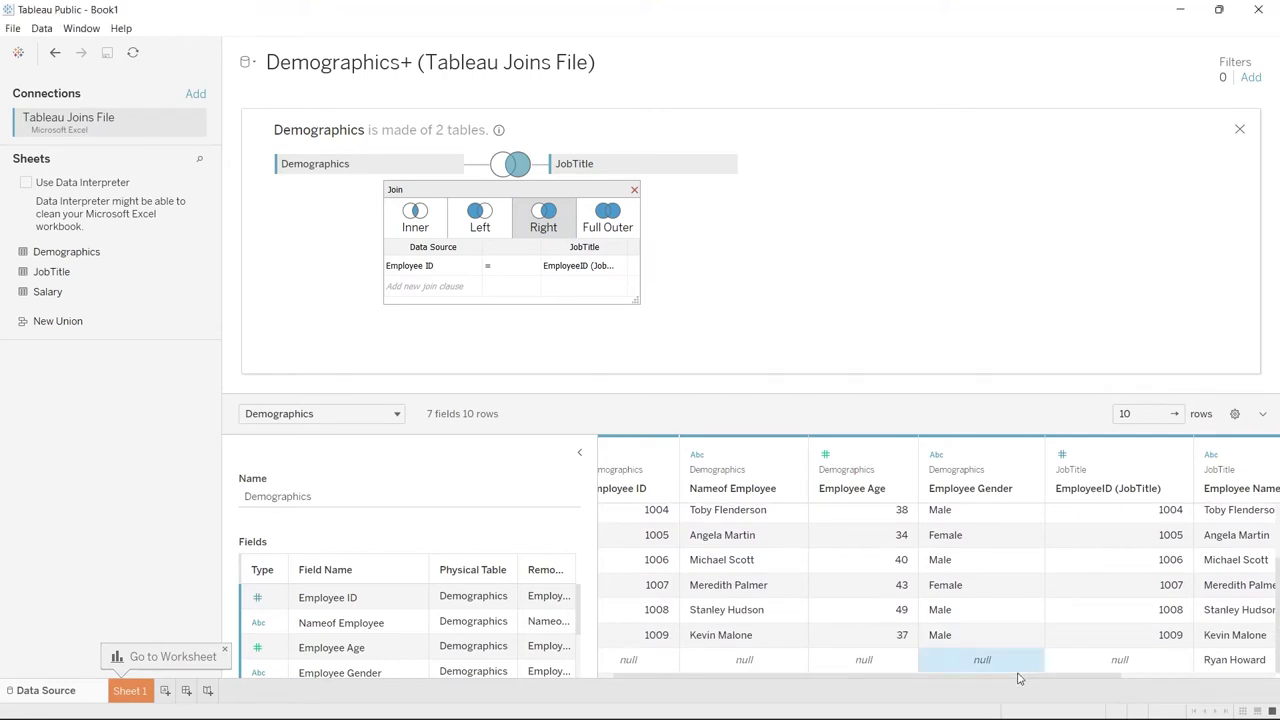
left_click_drag(1011, 680, 1120, 680)
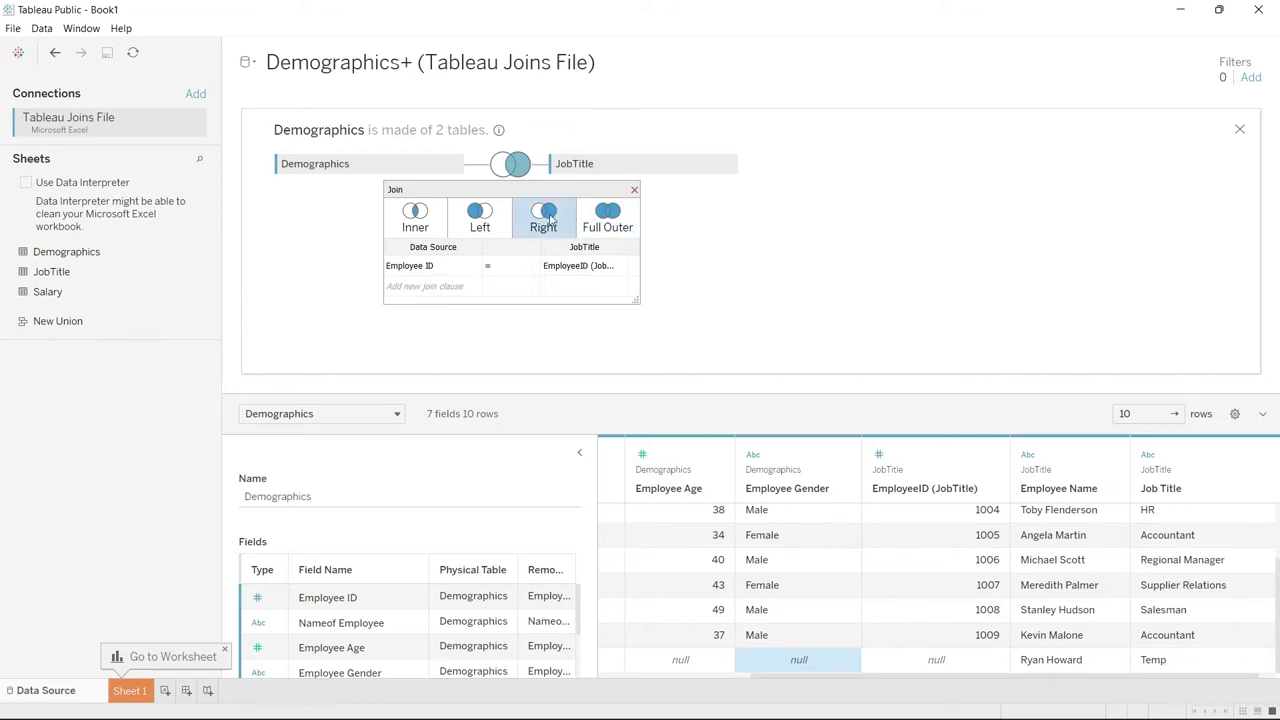
Change the join to Full Outer and examine the last rows of the preview across the Demographics and JobTitle columns
left_click(618, 228)
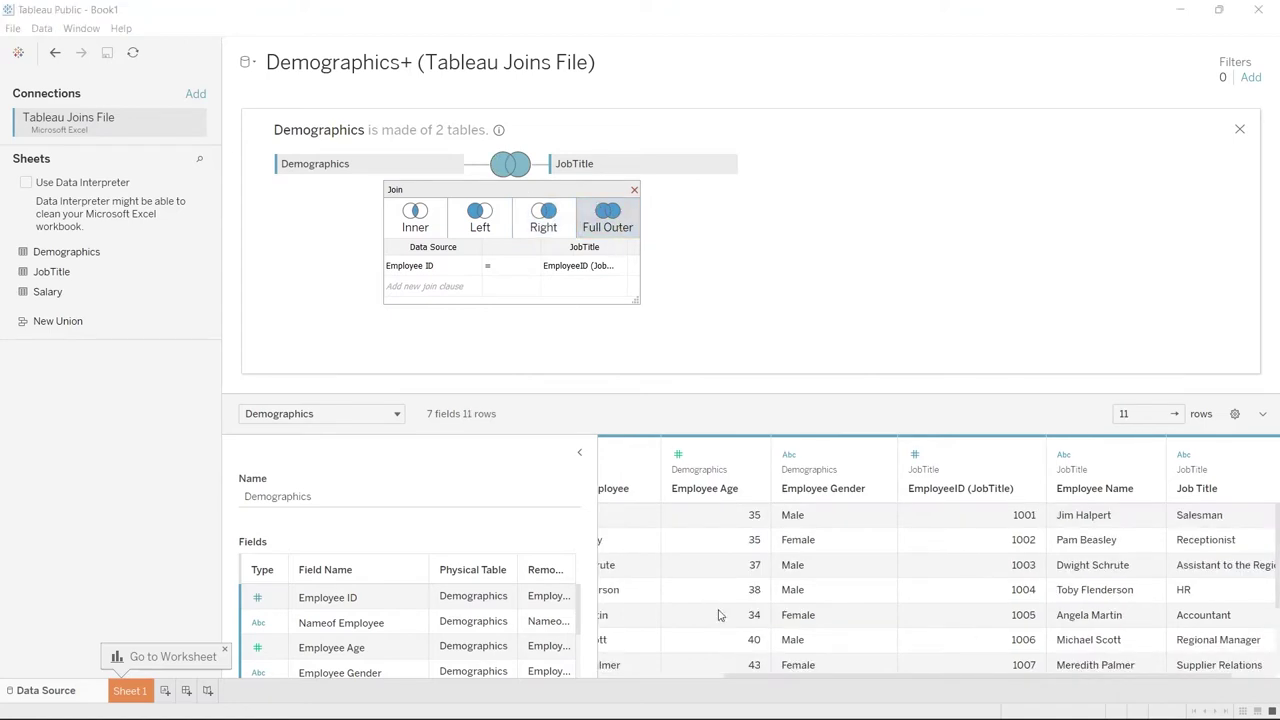
scroll(718, 614, "down", 1)
scroll(718, 614, "left", 2)
scroll(718, 614, "down", 2)
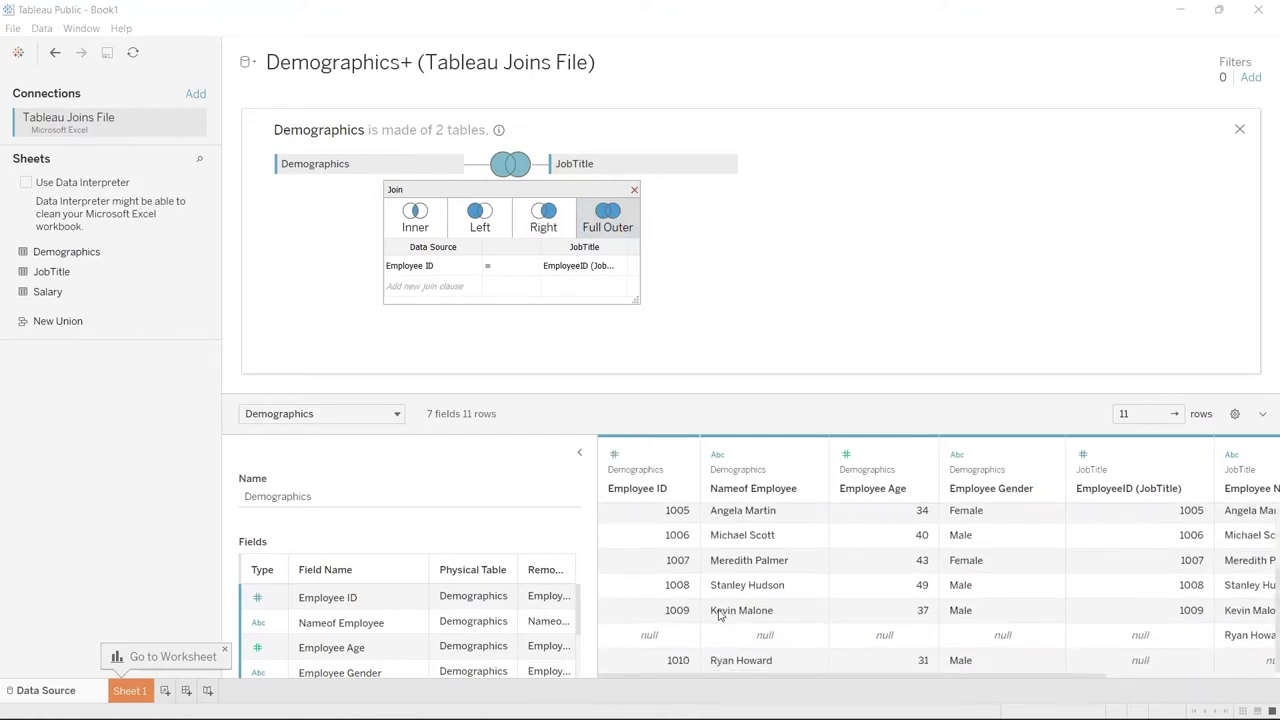
scroll(718, 614, "right", 1)
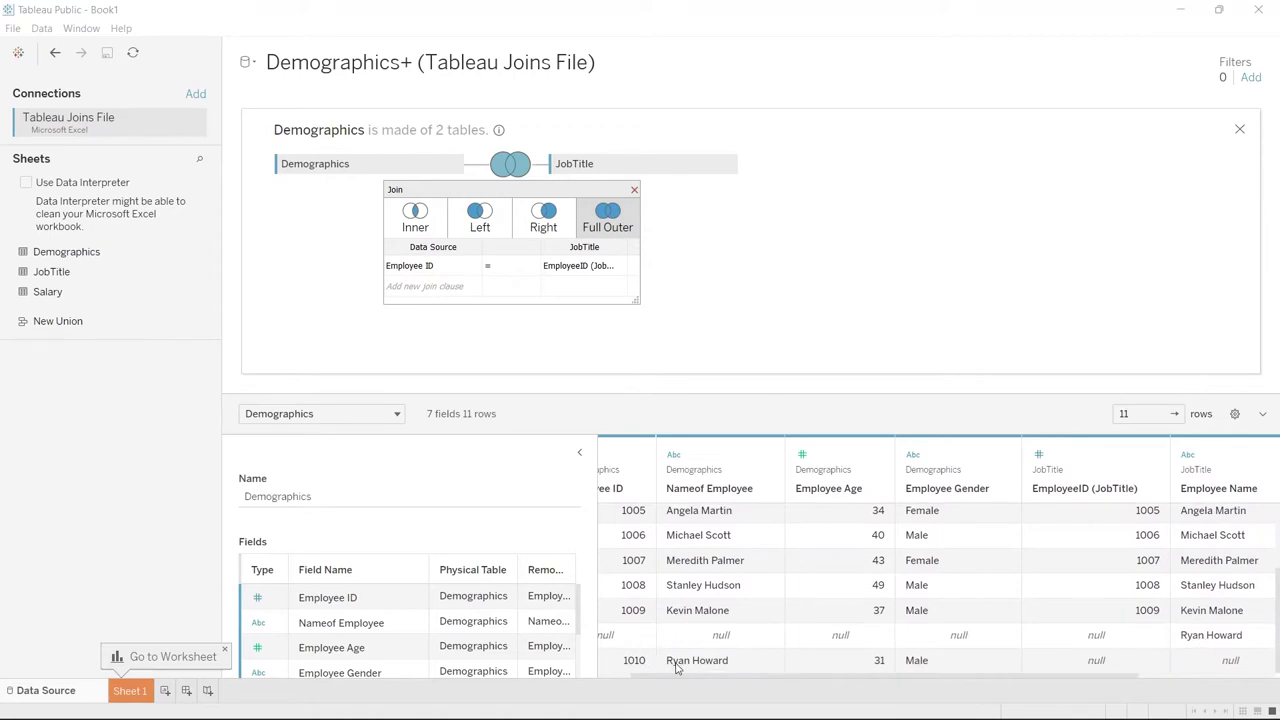
scroll(676, 668, "left", 1)
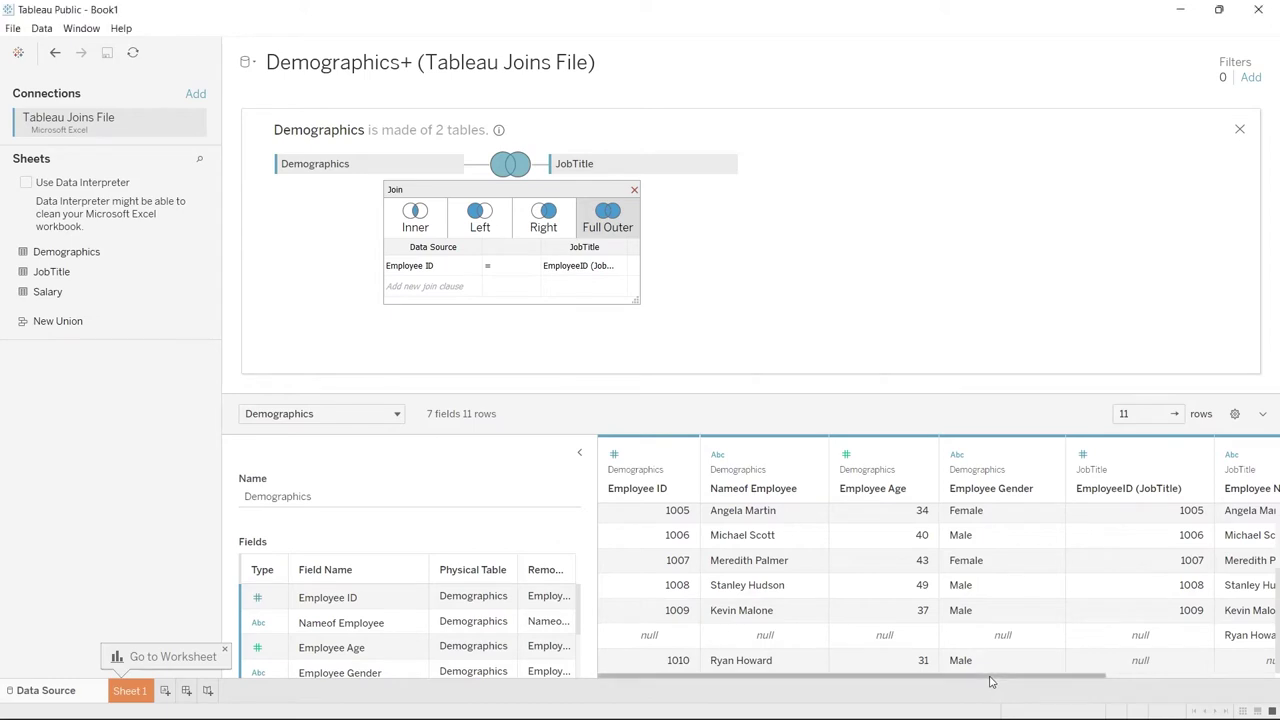
scroll(990, 680, "right", 5)
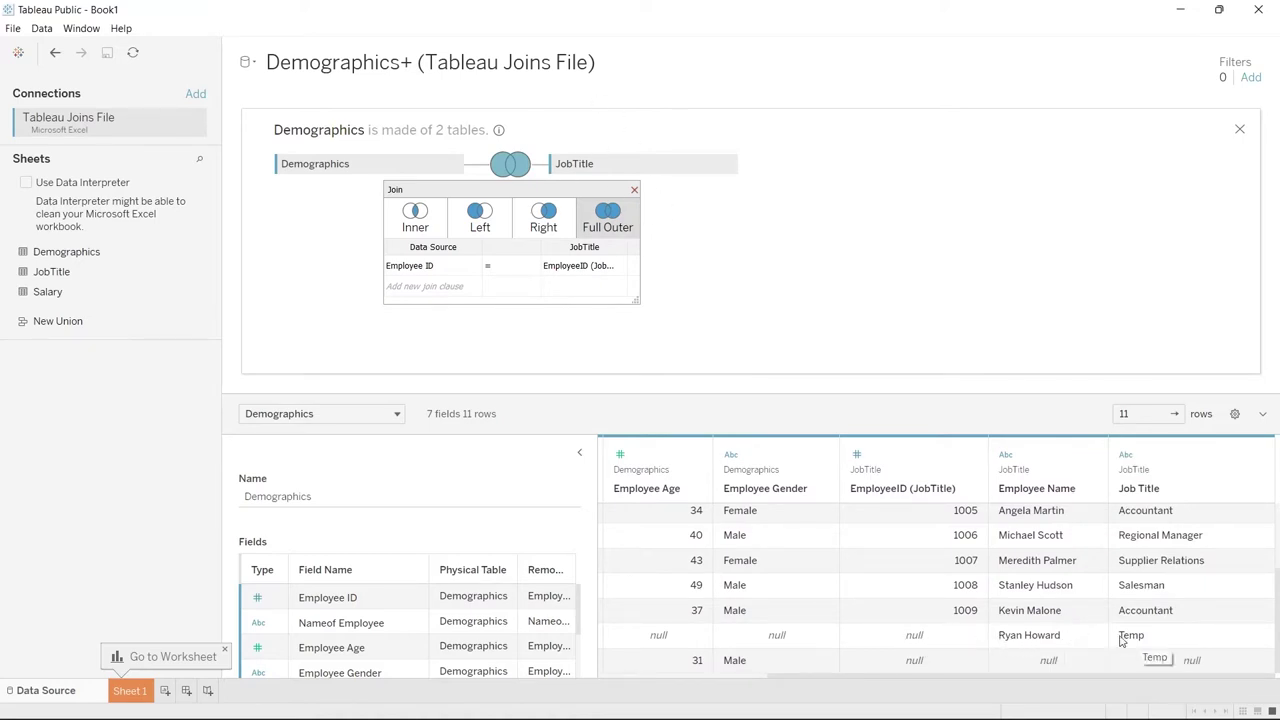
left_click(926, 670)
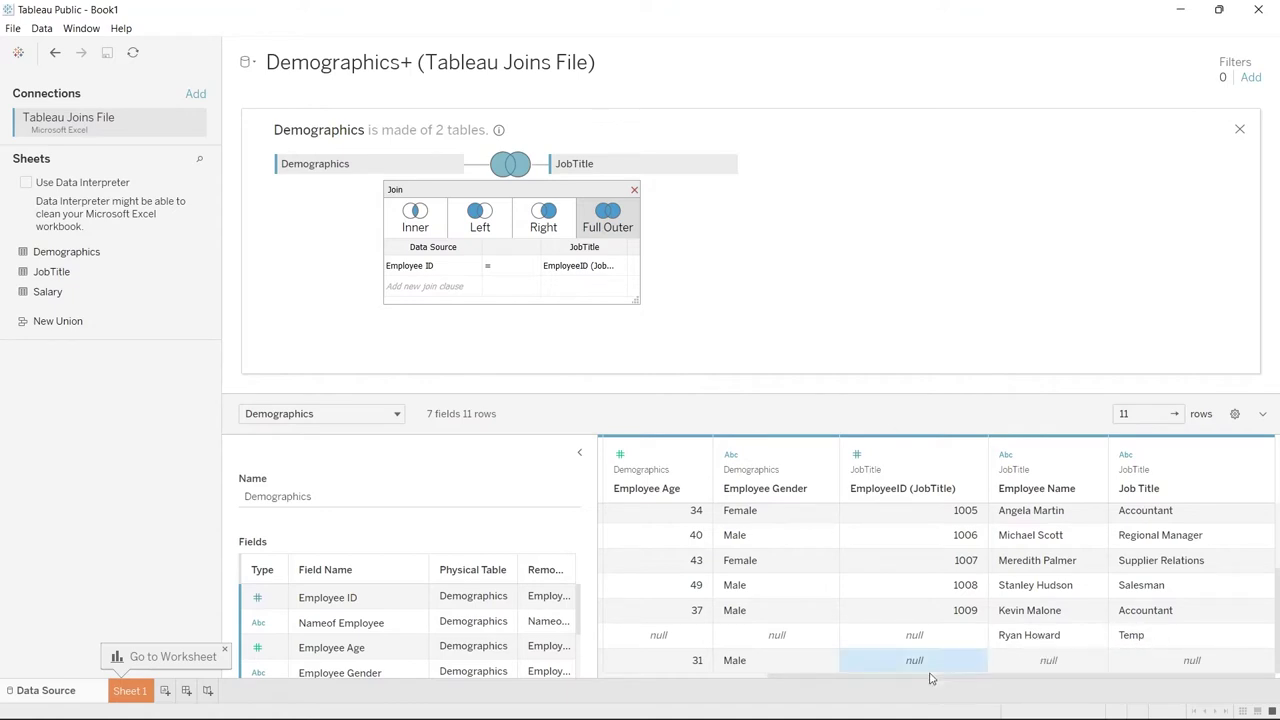
left_click_drag(926, 680, 756, 678)
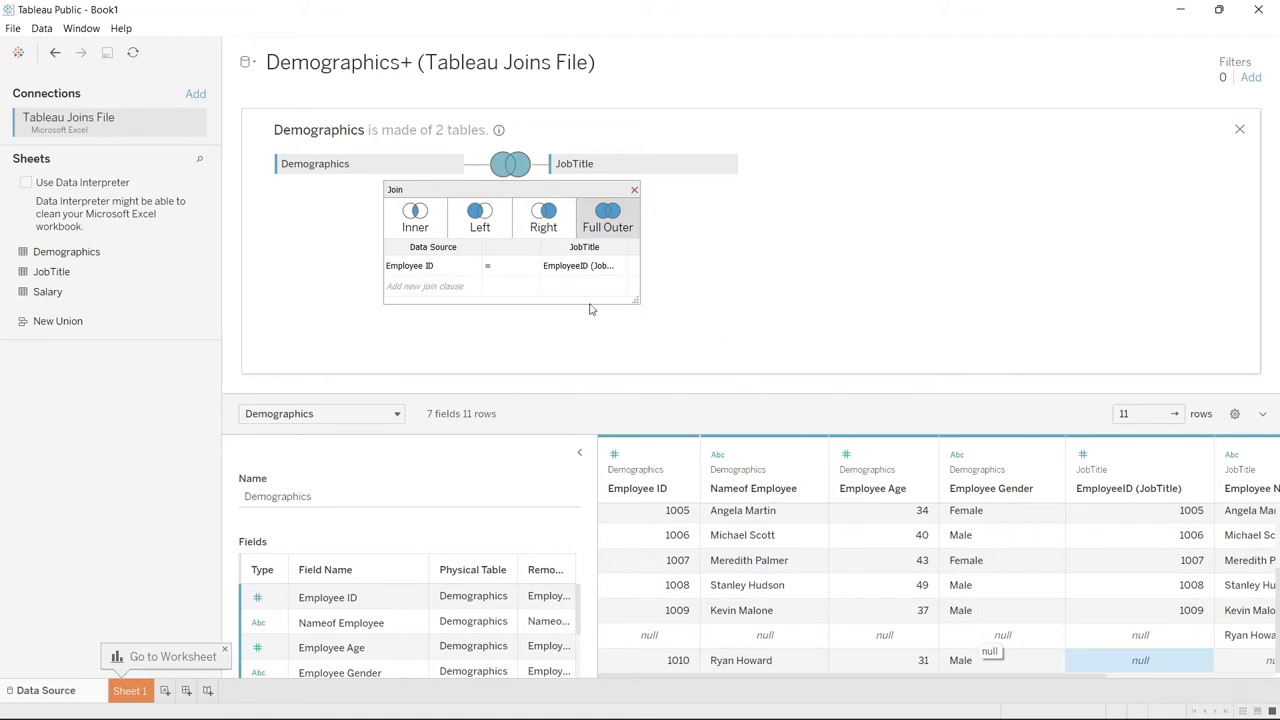
Change the join to Left and check the JobTitle columns for employee ID 1010 in the preview
left_click(482, 224)
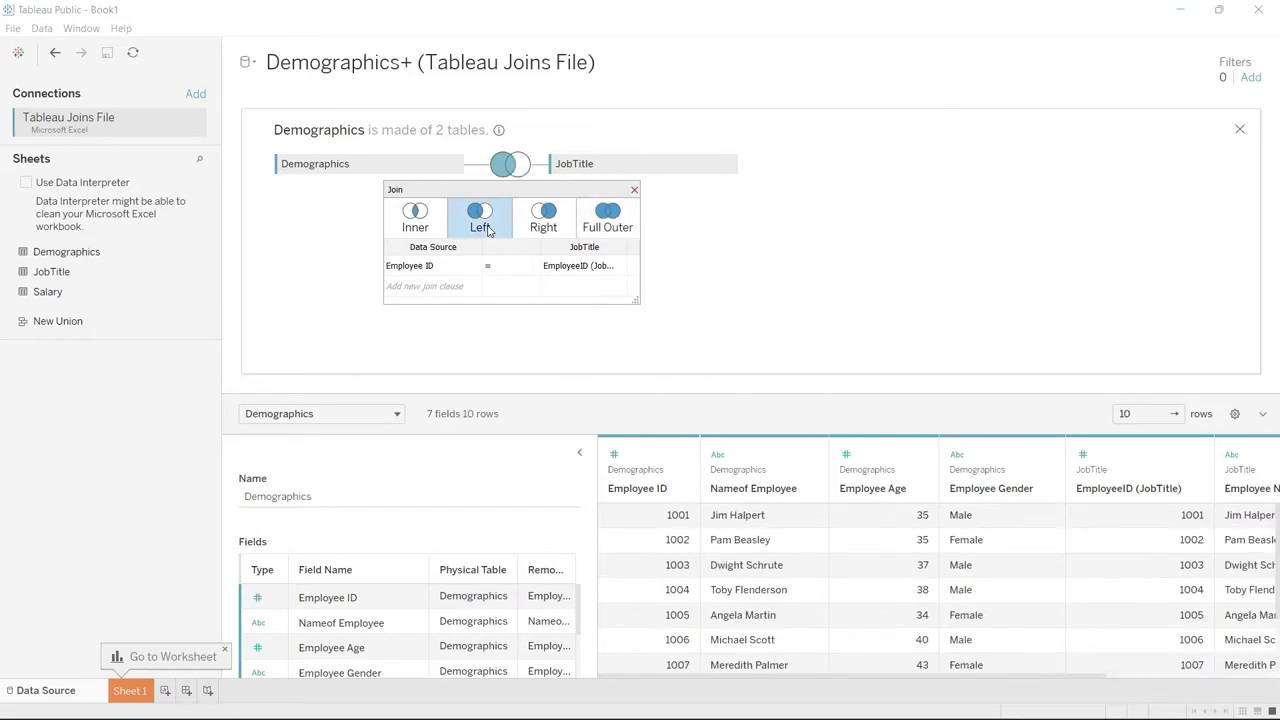
scroll(702, 616, "down", 3)
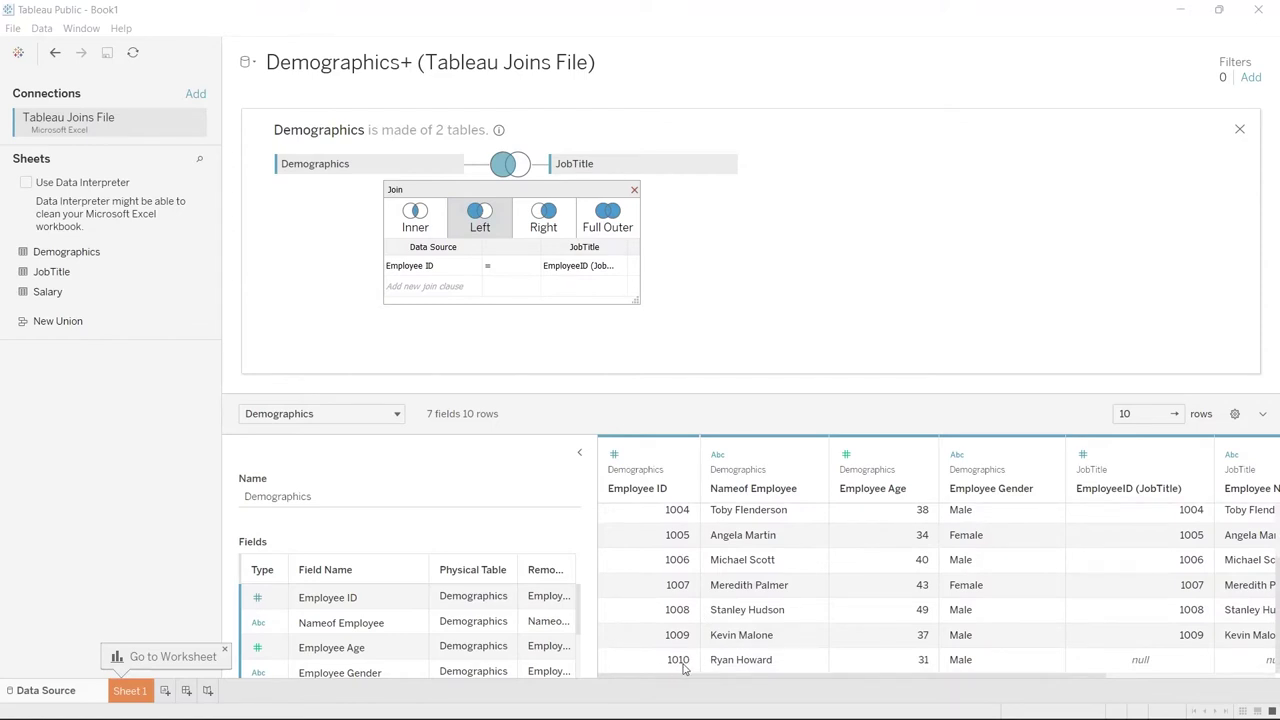
left_click_drag(685, 685, 917, 682)
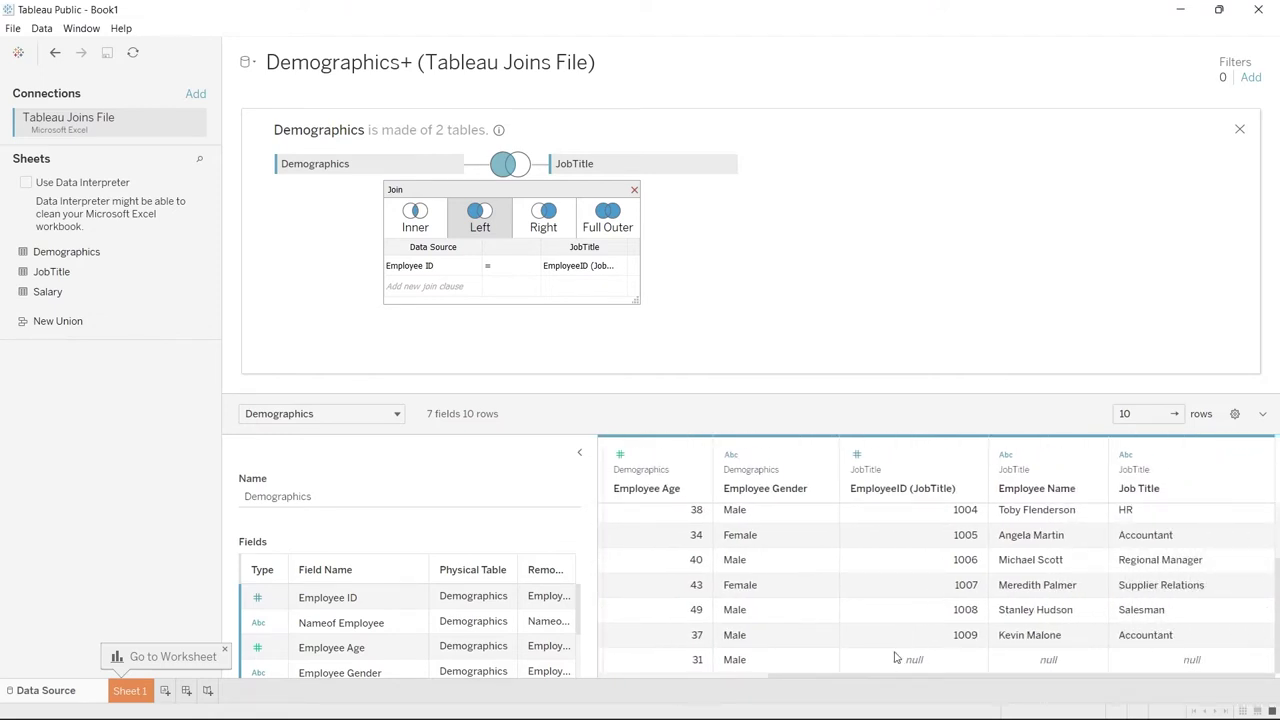
left_click_drag(909, 684, 680, 672)
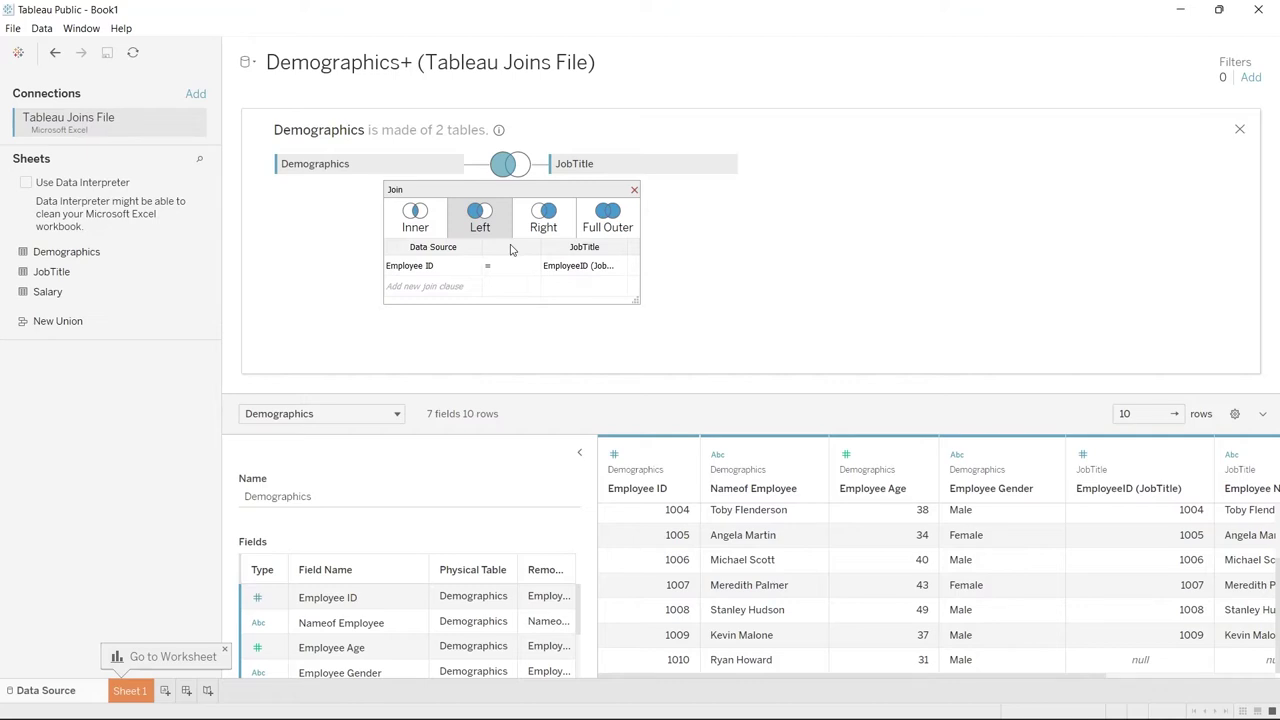
Add a second join clause matching Nameof Employee in Demographics to Employee Name in JobTitle
left_click(432, 288)
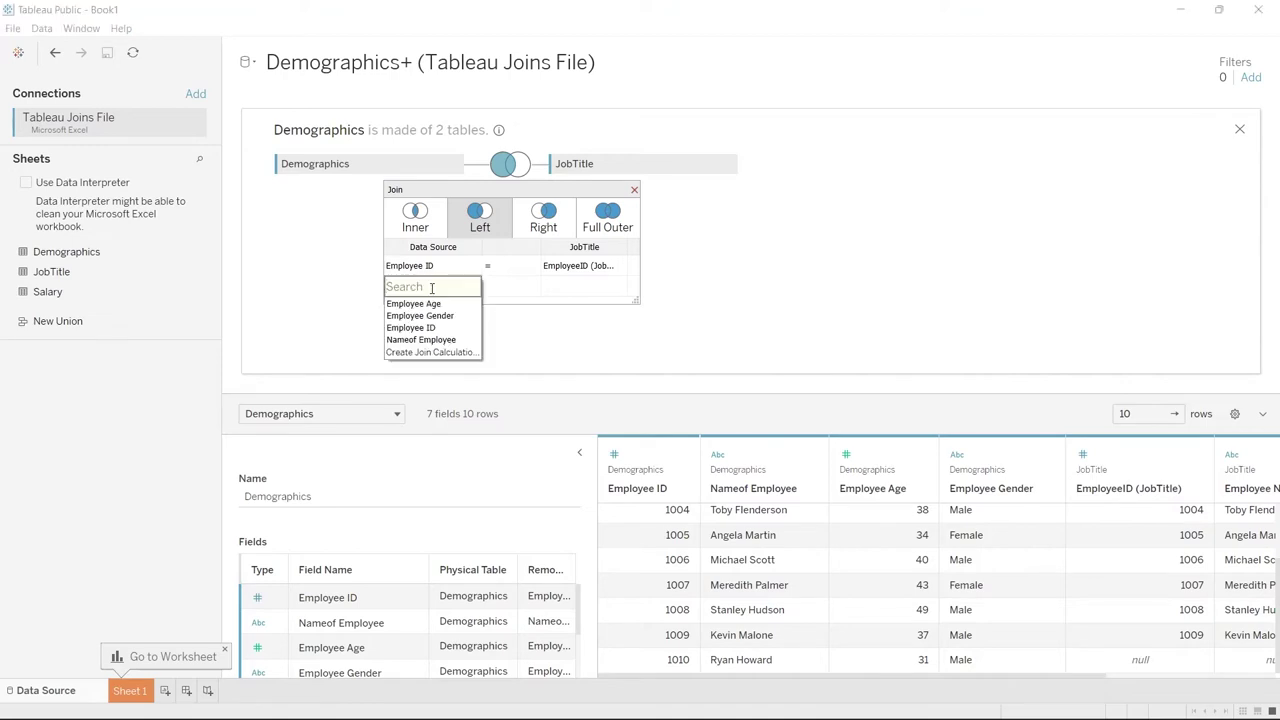
left_click(436, 340)
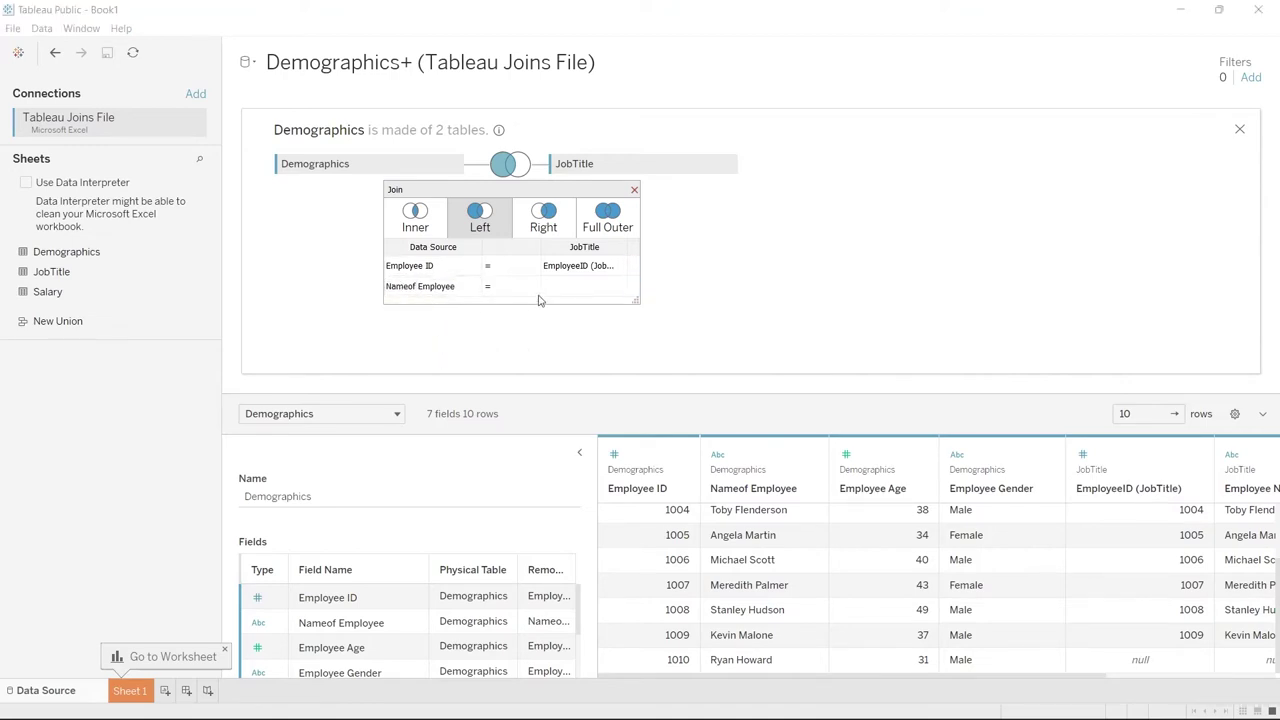
left_click(578, 297)
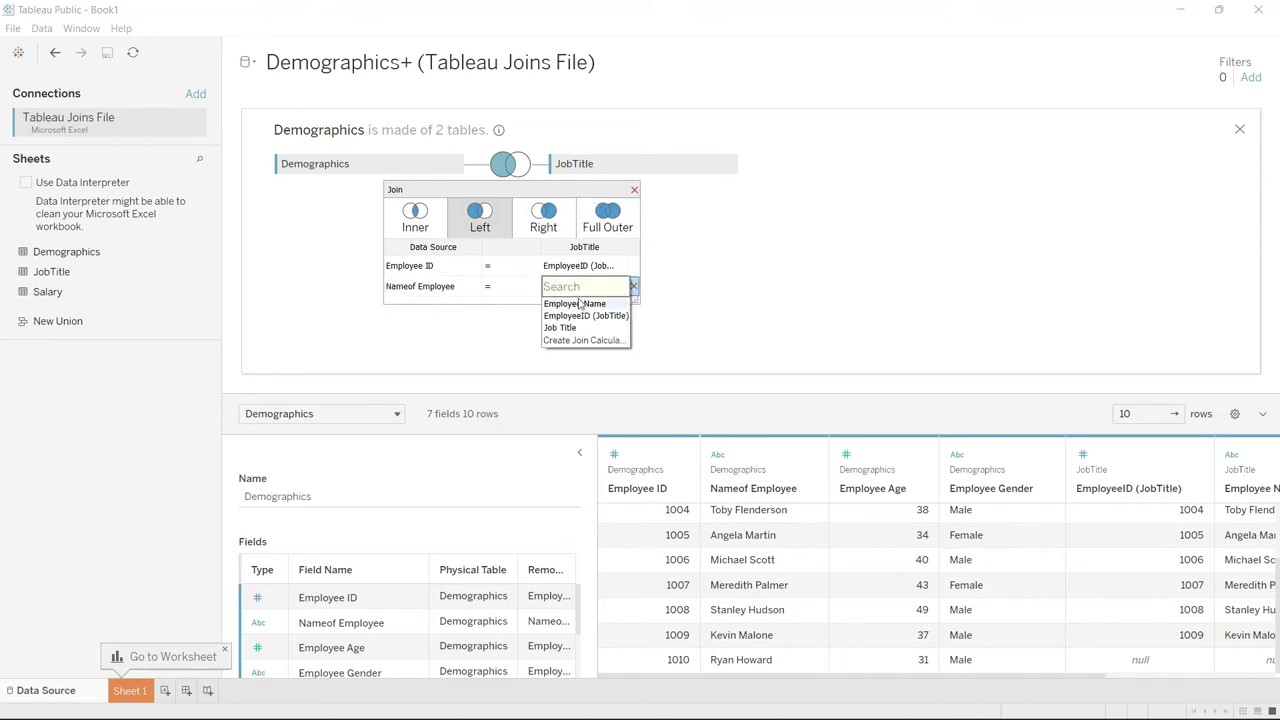
left_click(578, 303)
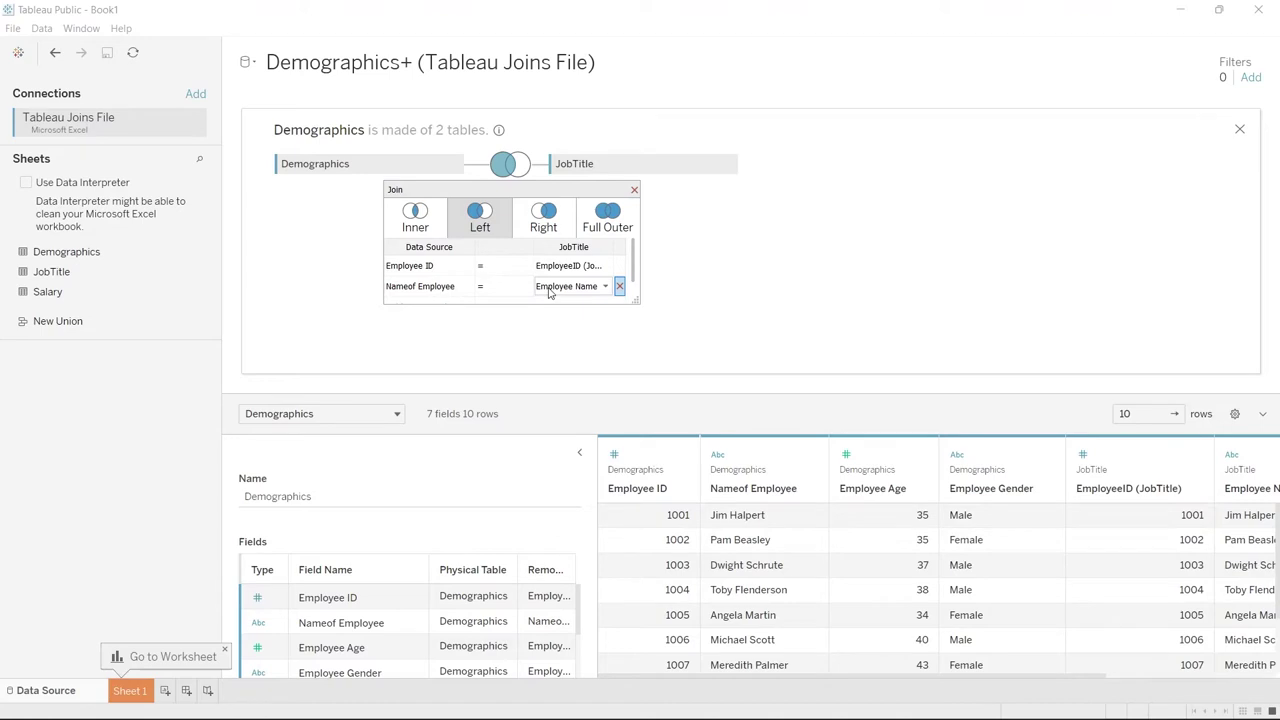
Remove the Employee ID clause from the Demographics–JobTitle join and check the last rows of the preview
left_click(467, 266)
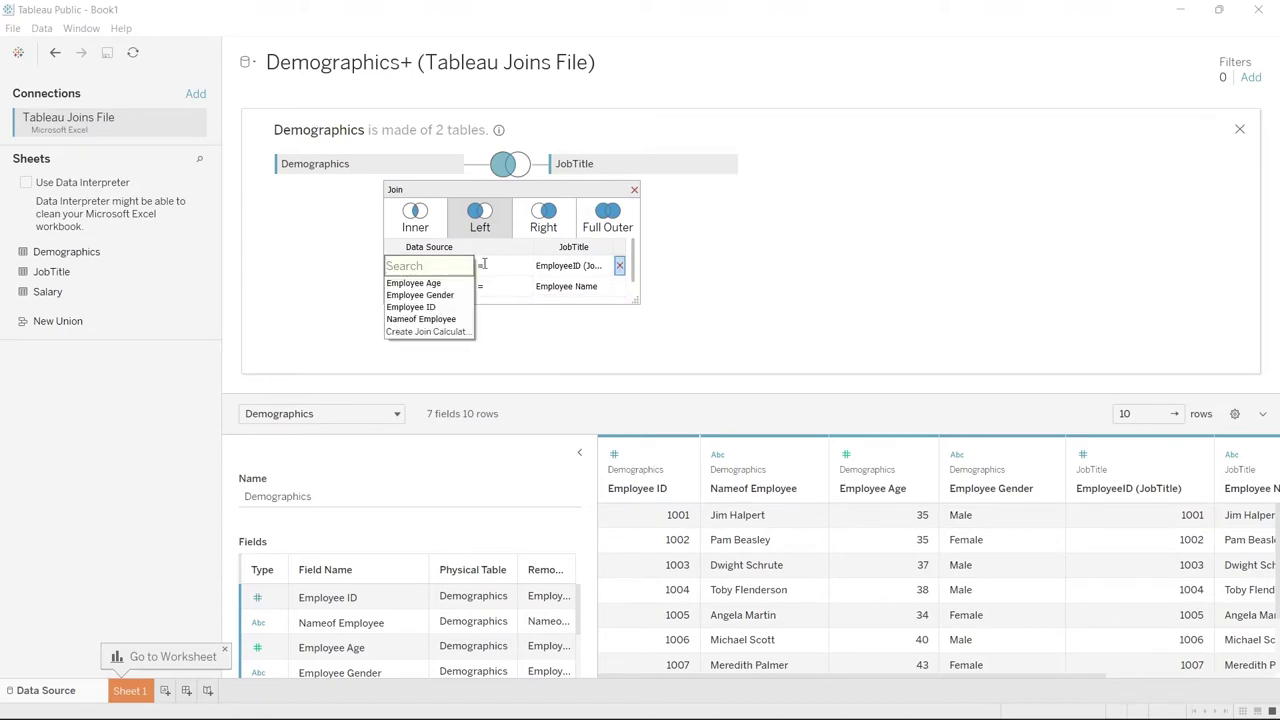
left_click(619, 268)
left_click(619, 268)
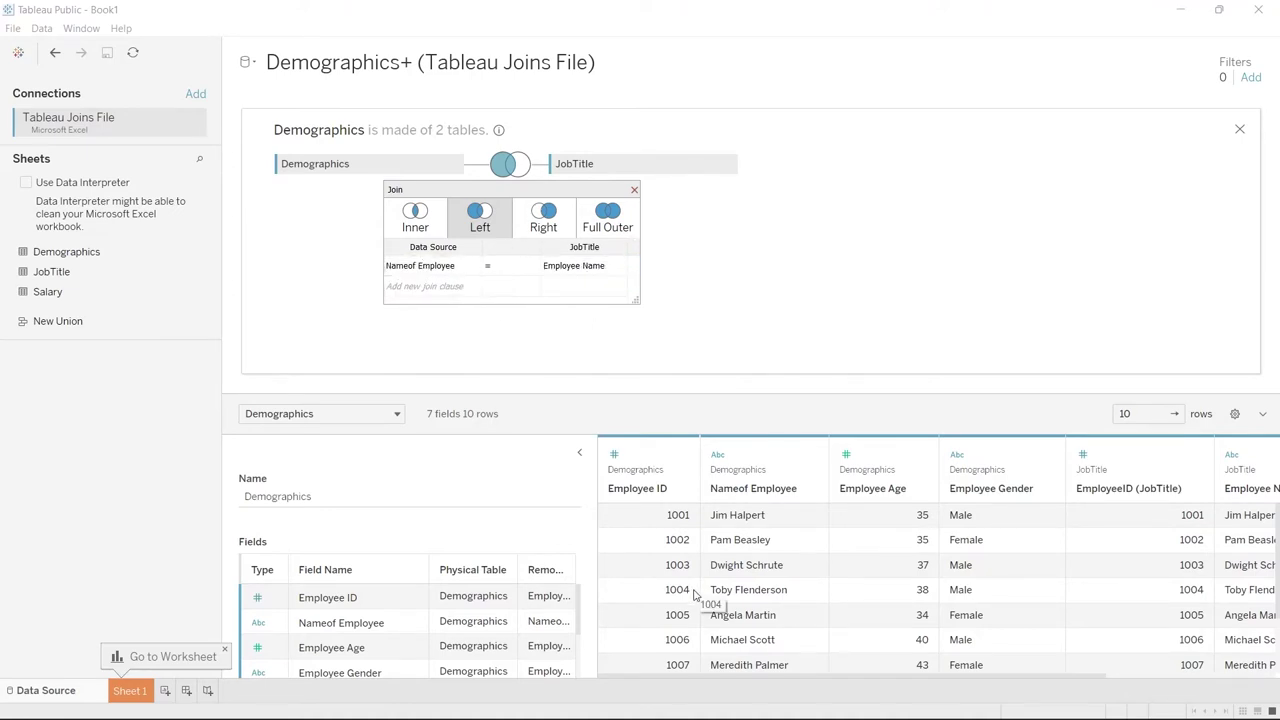
scroll(695, 594, "down", 3)
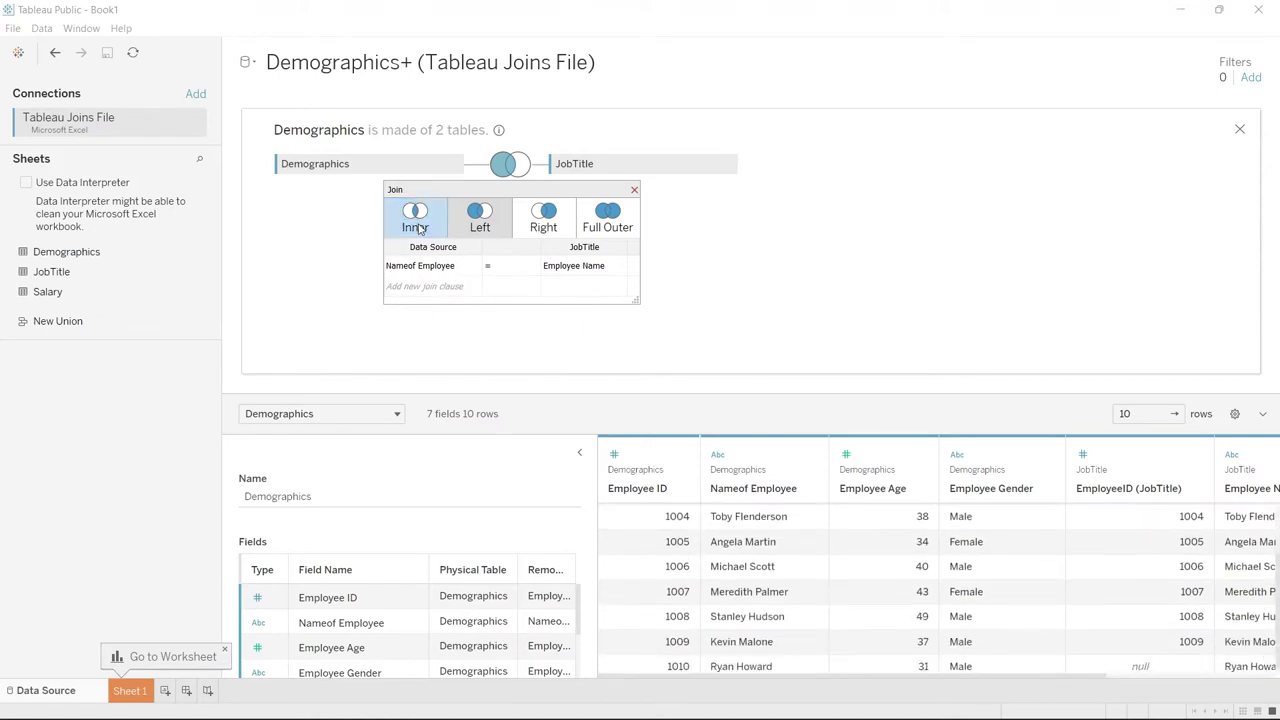
Change the join to Inner and examine the row for employee ID 1010 across the Demographics and JobTitle columns
left_click(416, 226)
scroll(664, 532, "down", 3)
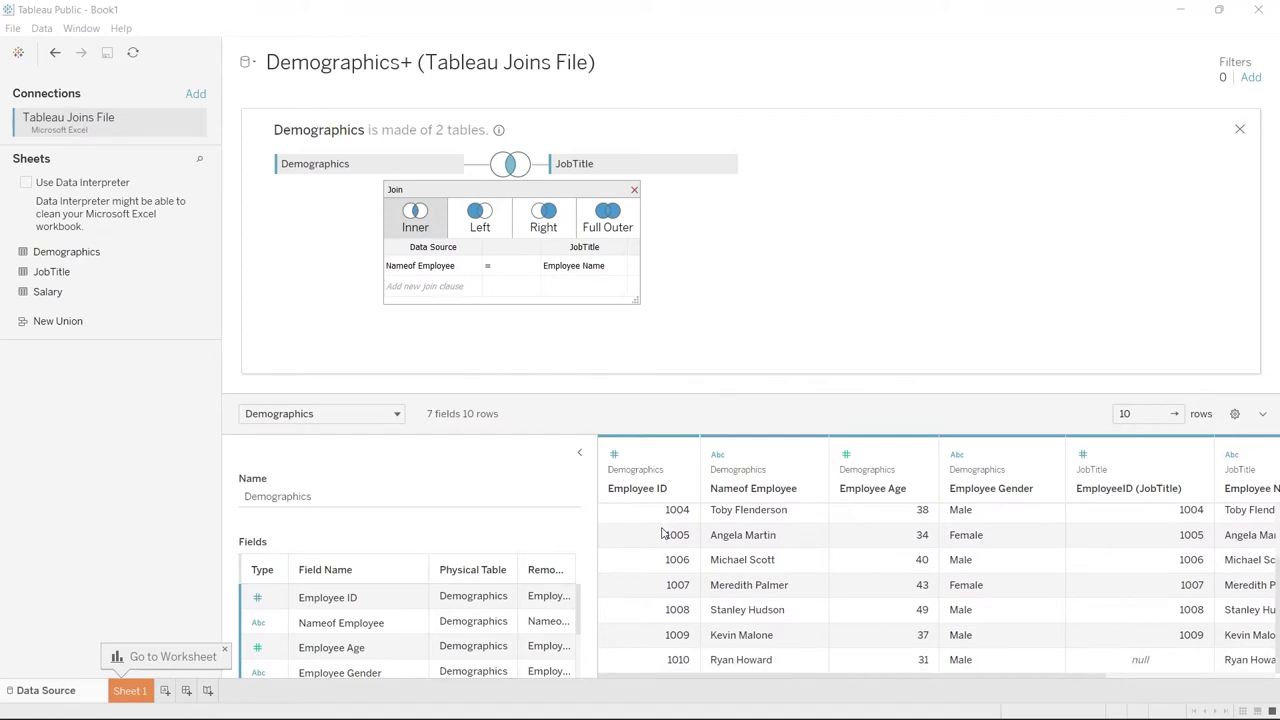
scroll(661, 533, "right", 2)
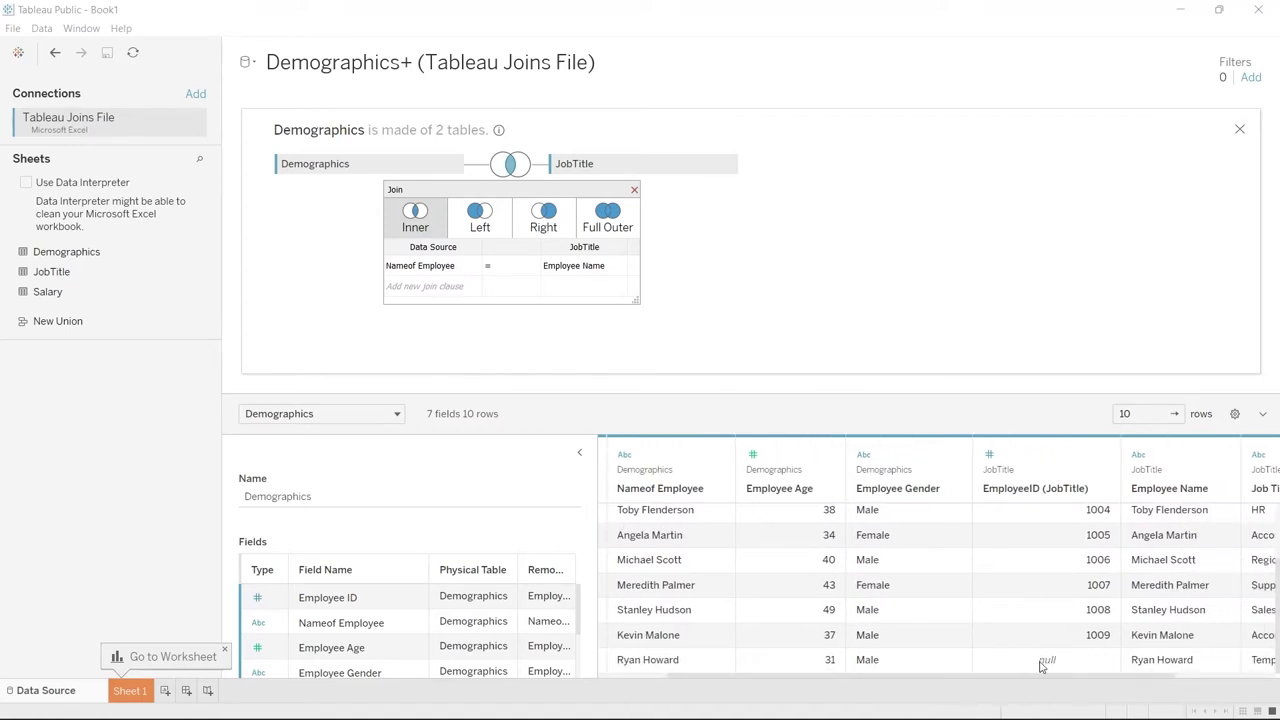
scroll(1050, 668, "right", 2)
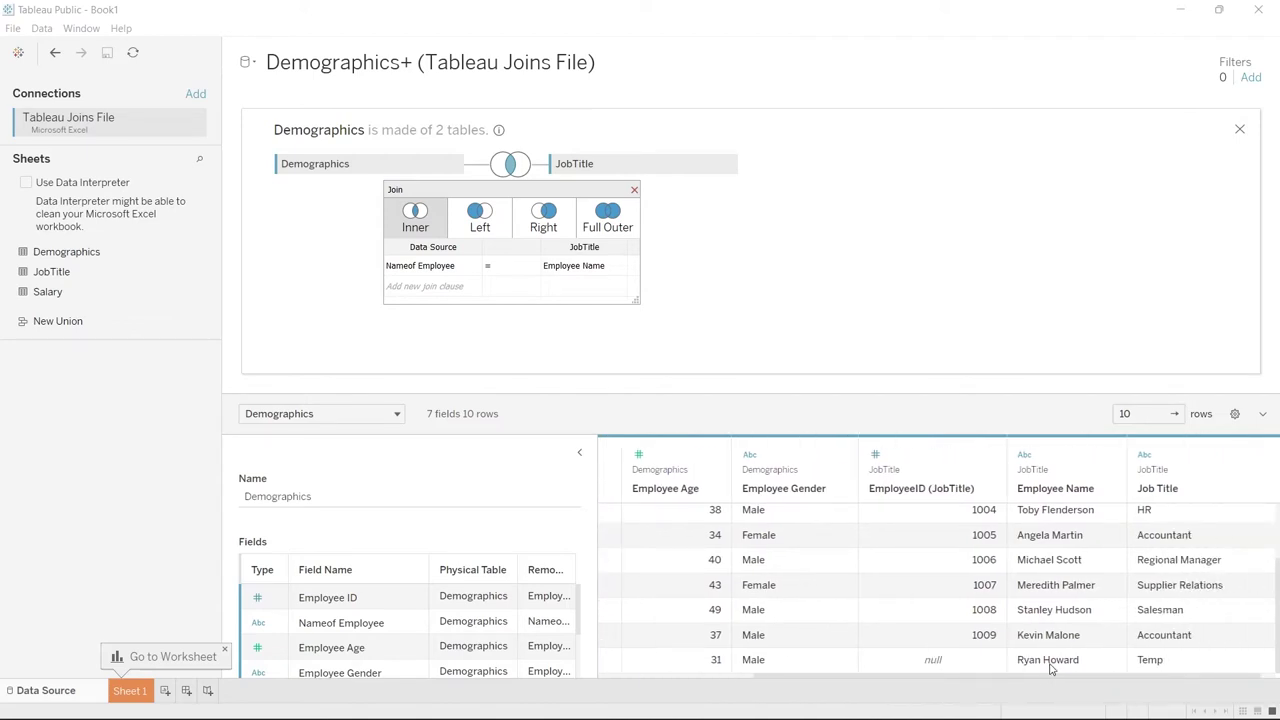
scroll(1050, 668, "left", 4)
scroll(1050, 668, "up", 3)
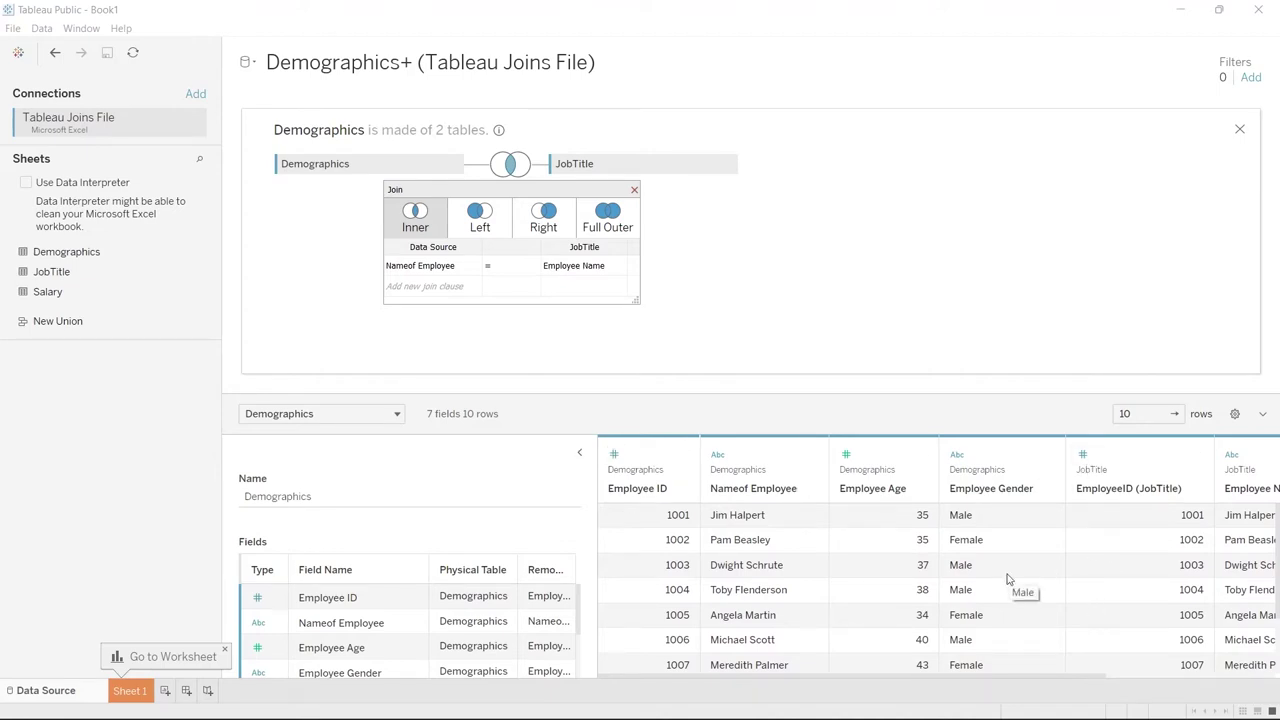
scroll(1008, 580, "down", 2)
scroll(1006, 610, "right", 2)
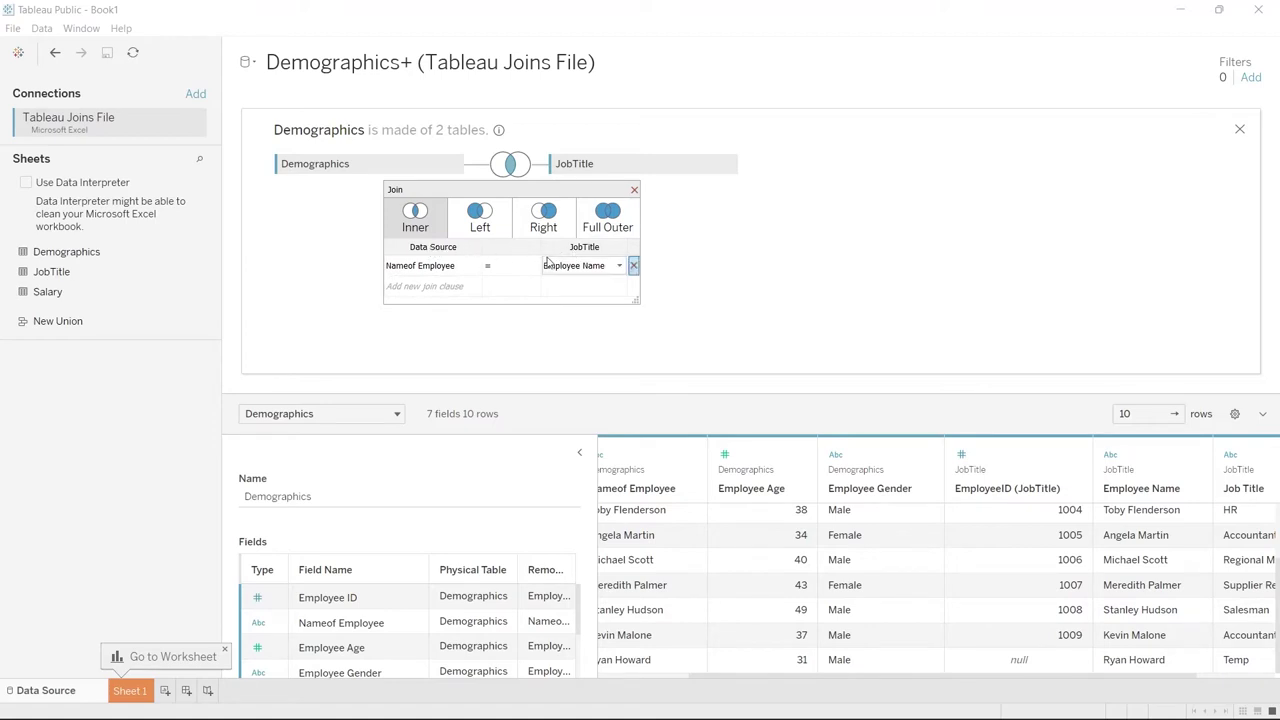
Start a second join clause using Employee ID from Demographics
left_click(464, 289)
left_click(455, 328)
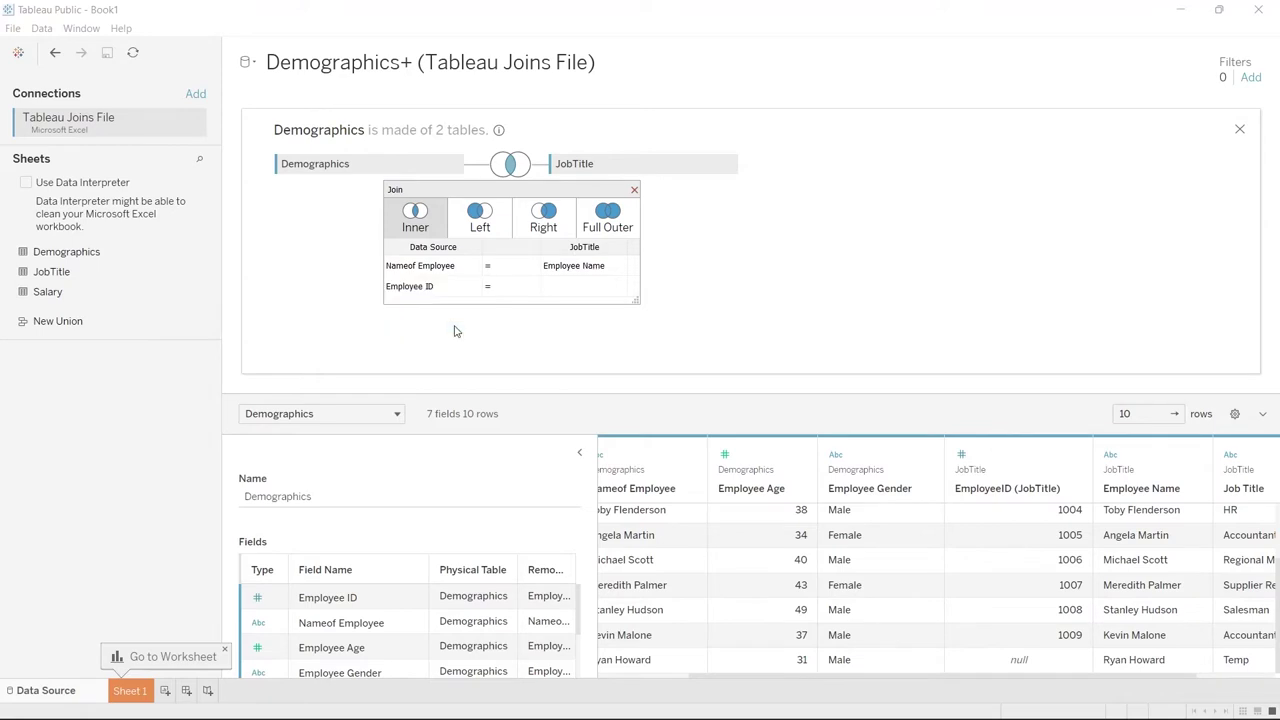
Complete the second Demographics–JobTitle join clause by matching Employee ID to EmployeeID (JobTitle) with the equals operator, then close the join settings
left_click(557, 287)
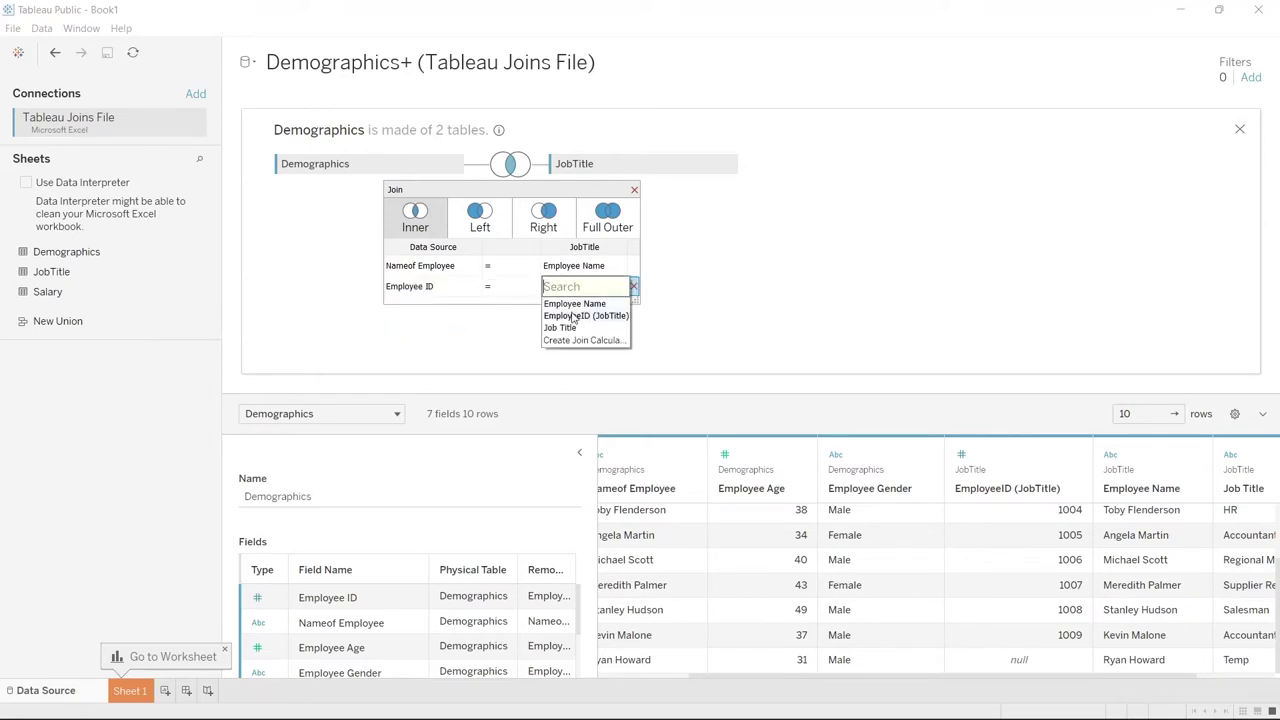
left_click(577, 324)
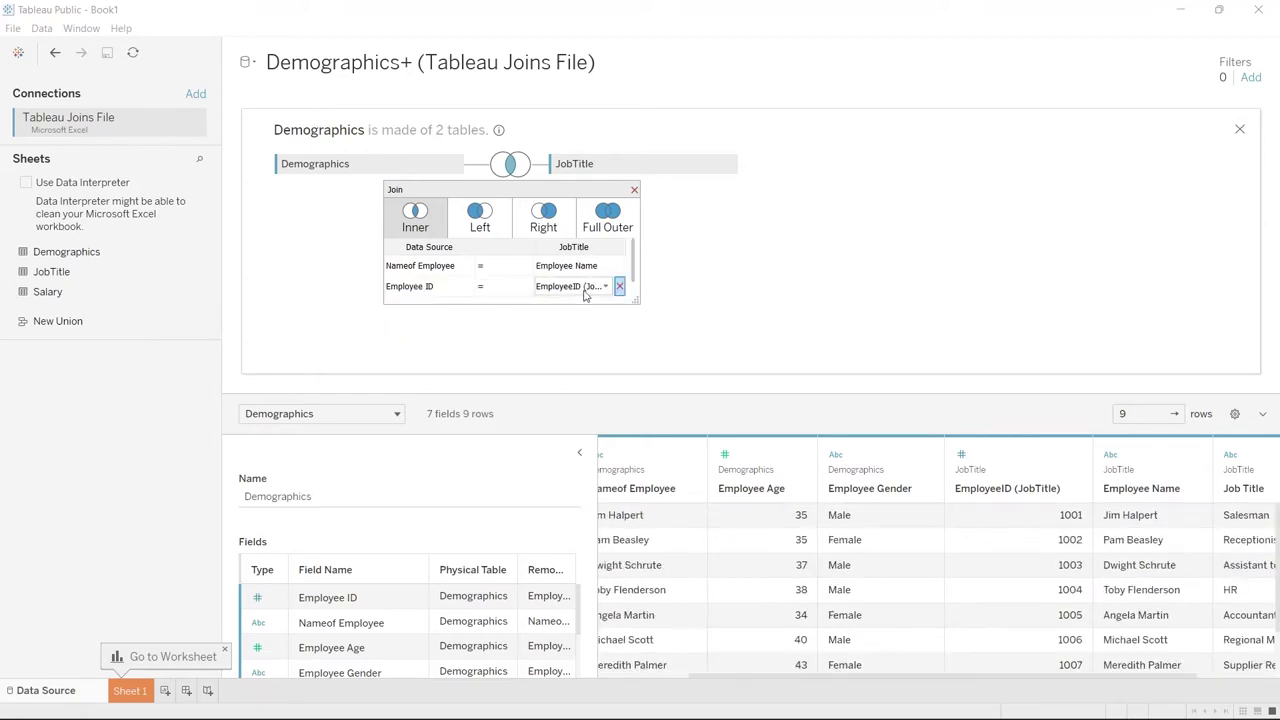
left_click(507, 290)
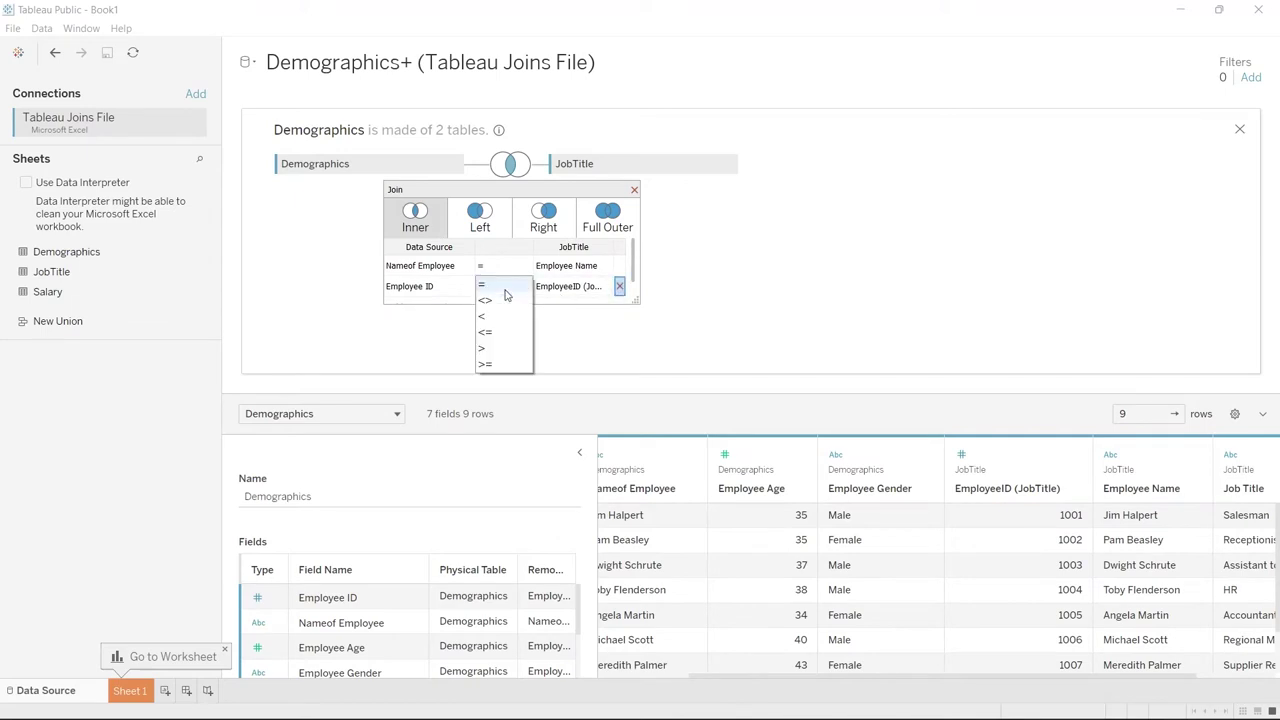
left_click(513, 285)
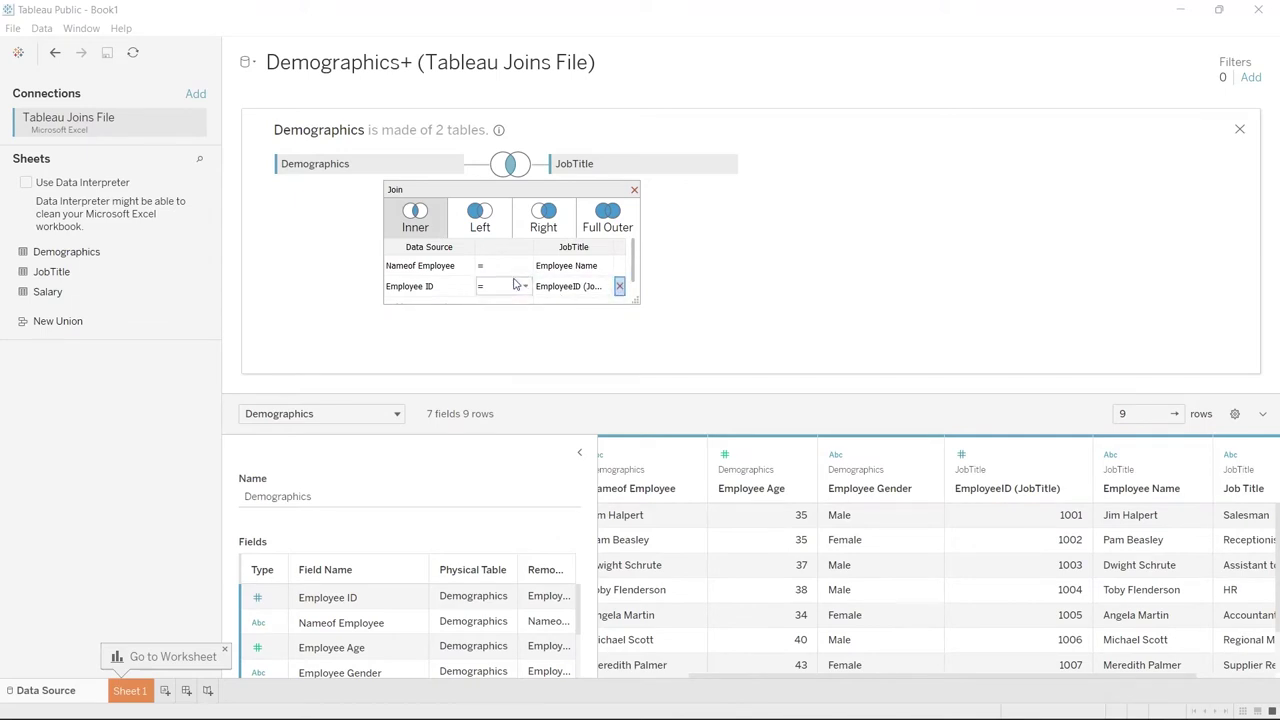
left_click(519, 286)
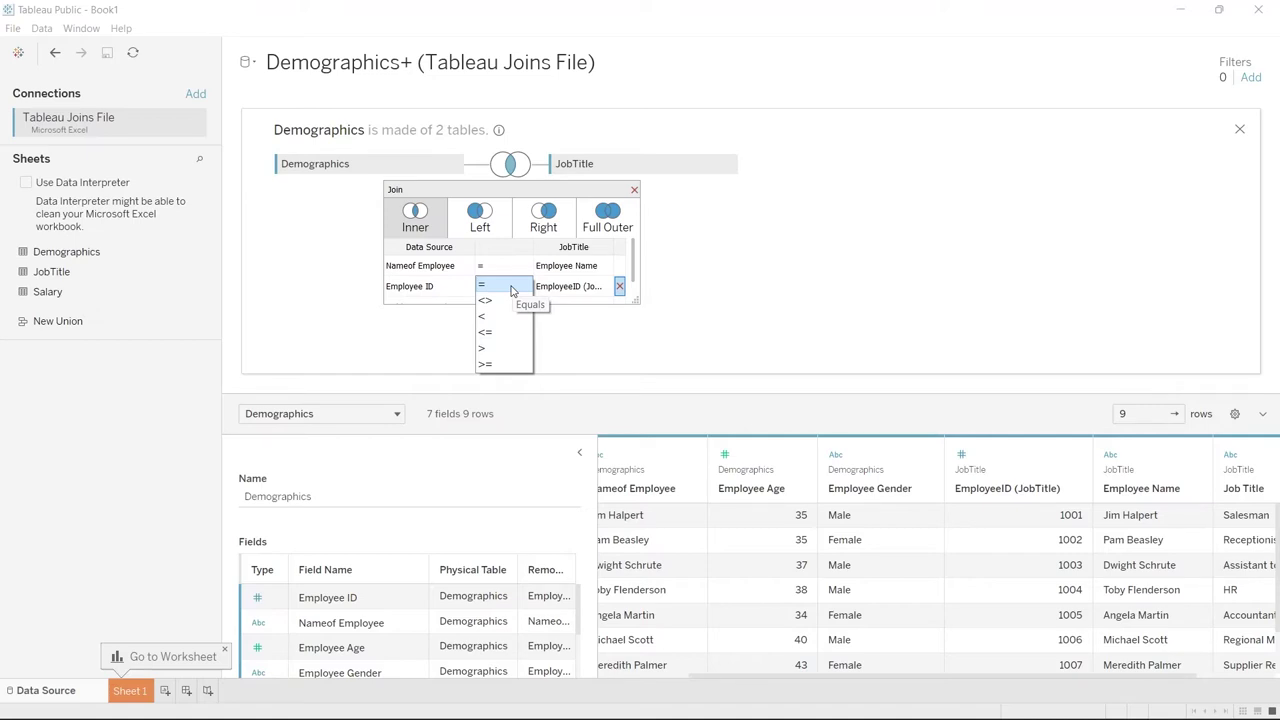
left_click(511, 290)
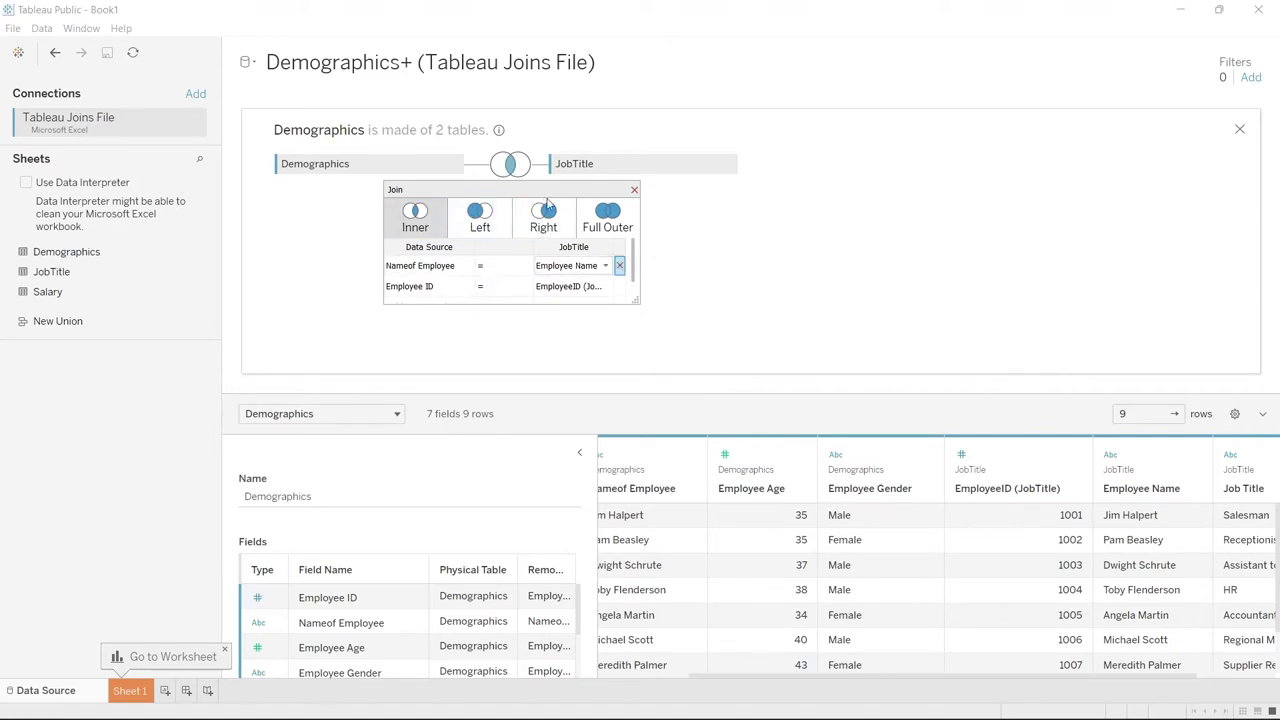
left_click(634, 190)
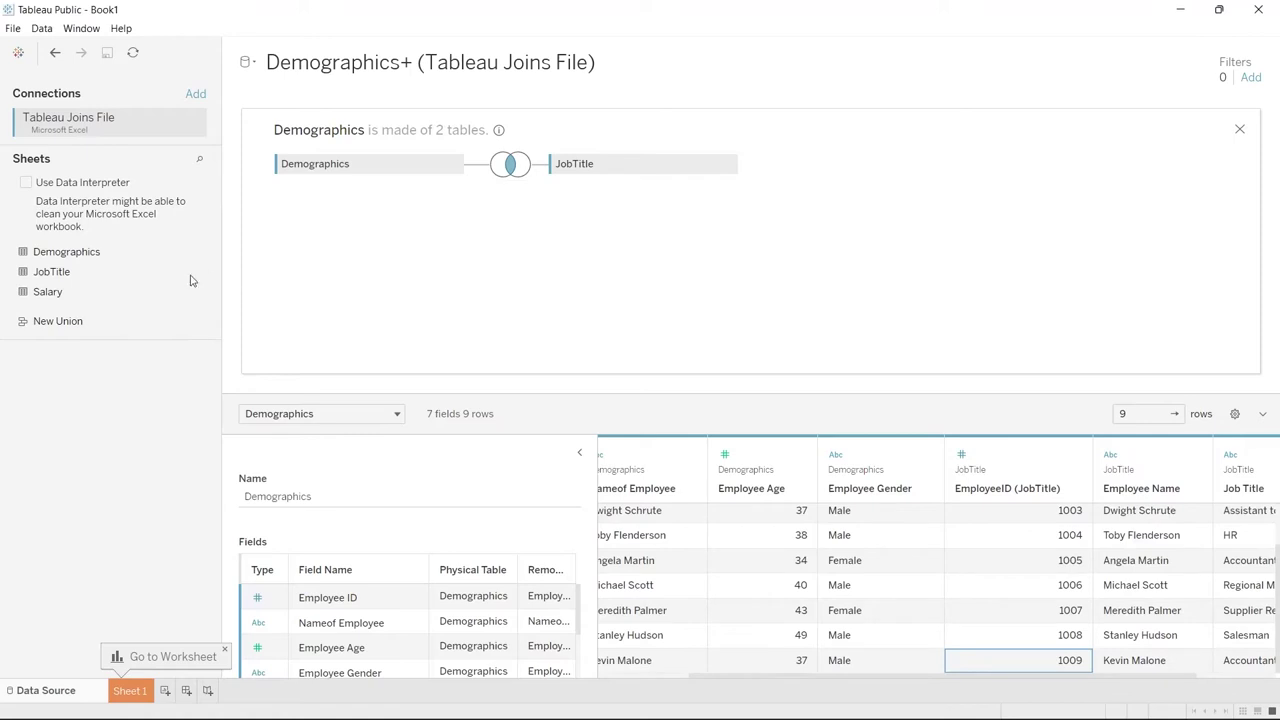
Add the Salary table as an inner join to Demographics, and review the combined columns and its join clause
left_click_drag(106, 291, 566, 230)
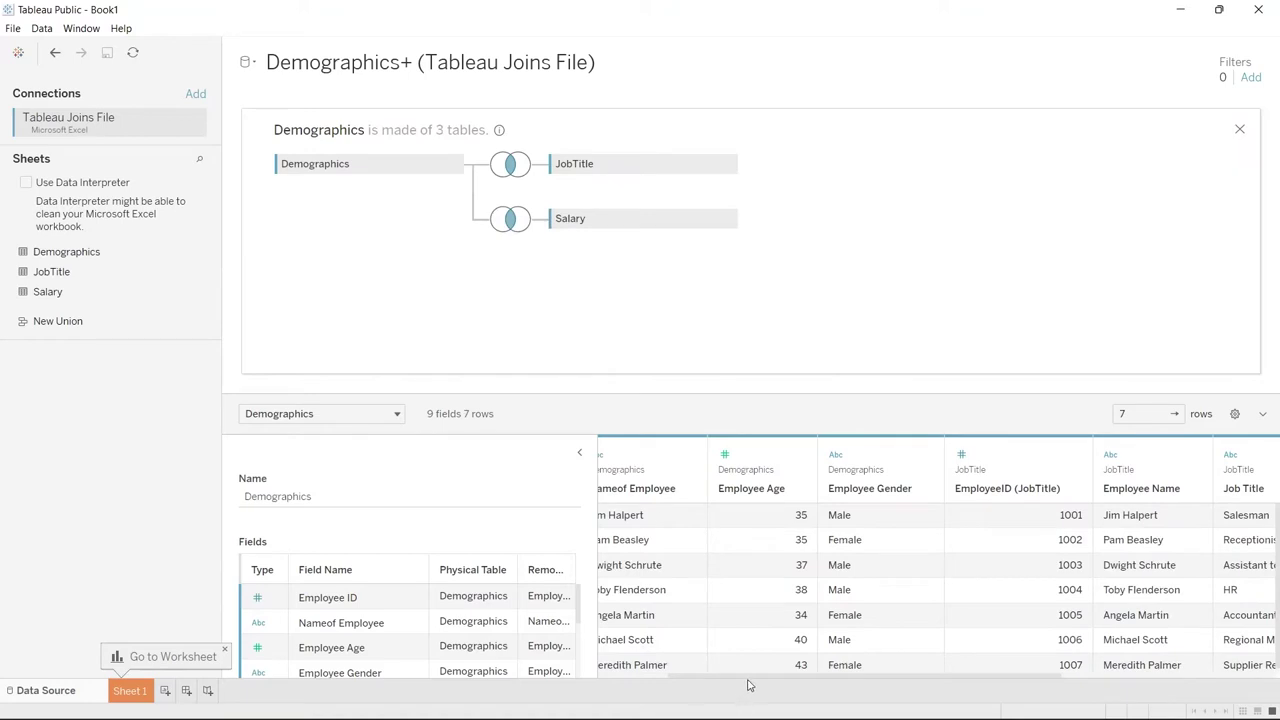
left_click_drag(750, 681, 689, 680)
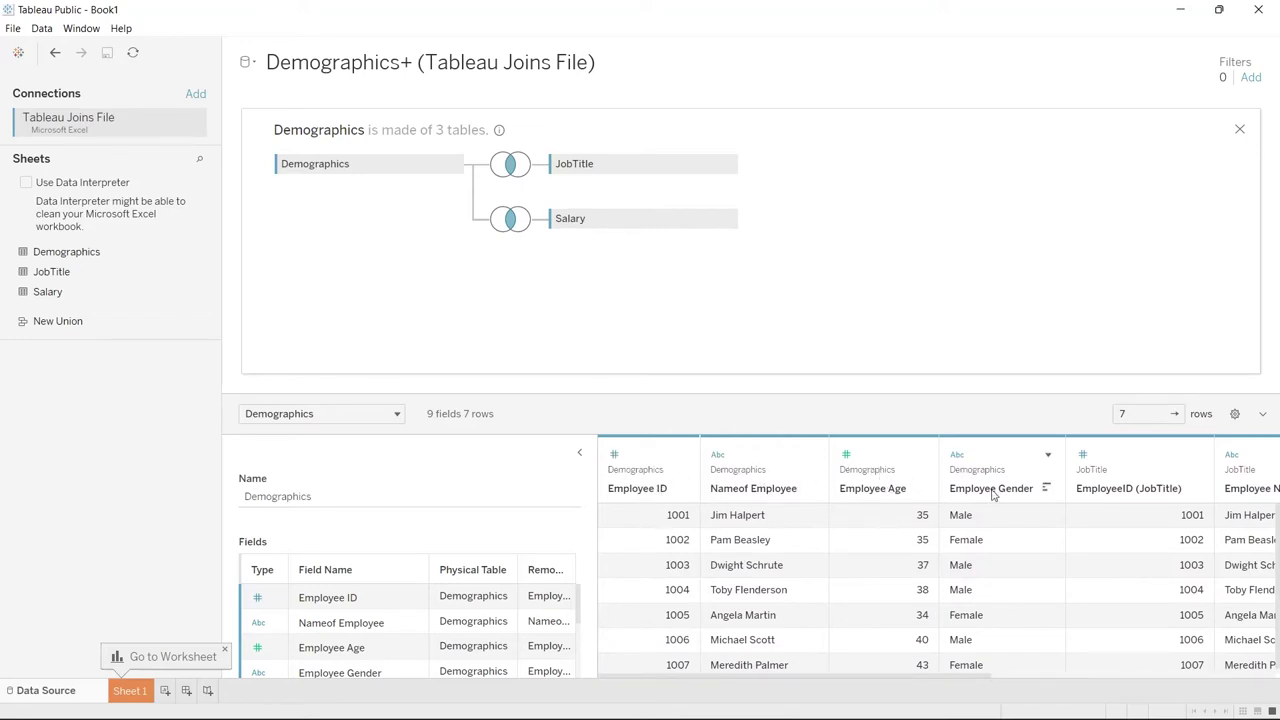
left_click_drag(806, 680, 1056, 659)
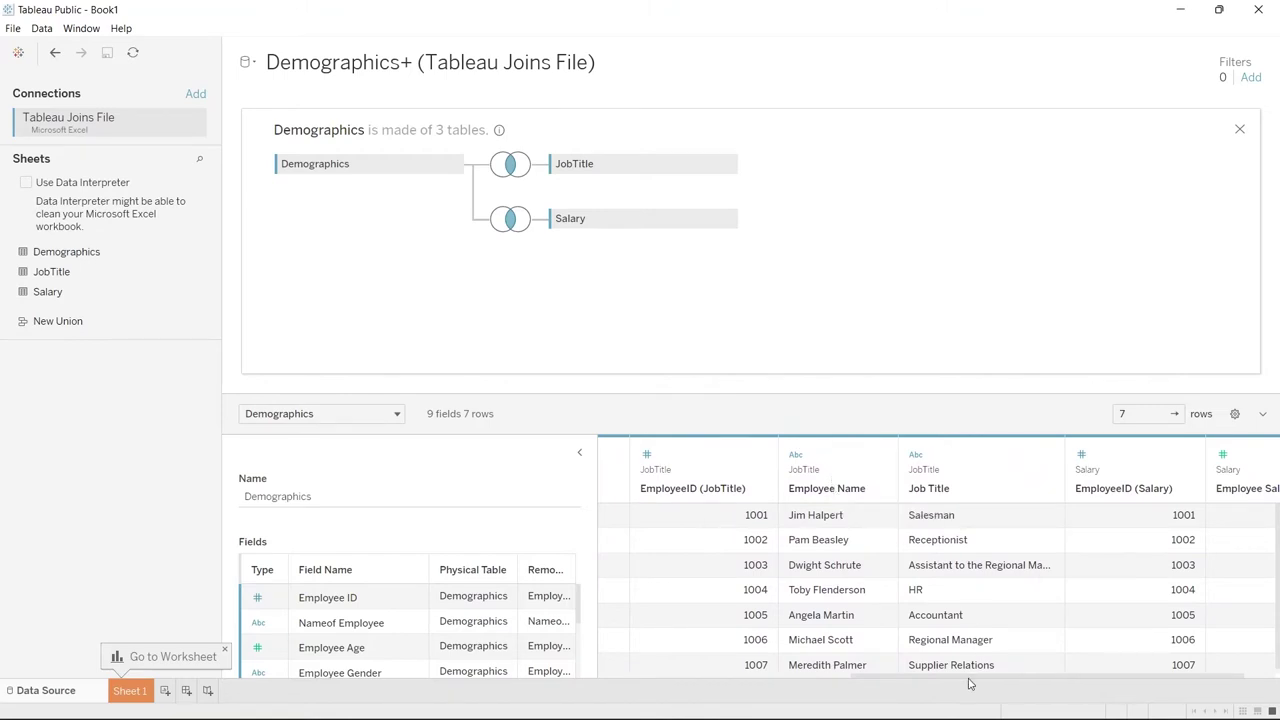
left_click_drag(968, 683, 1012, 676)
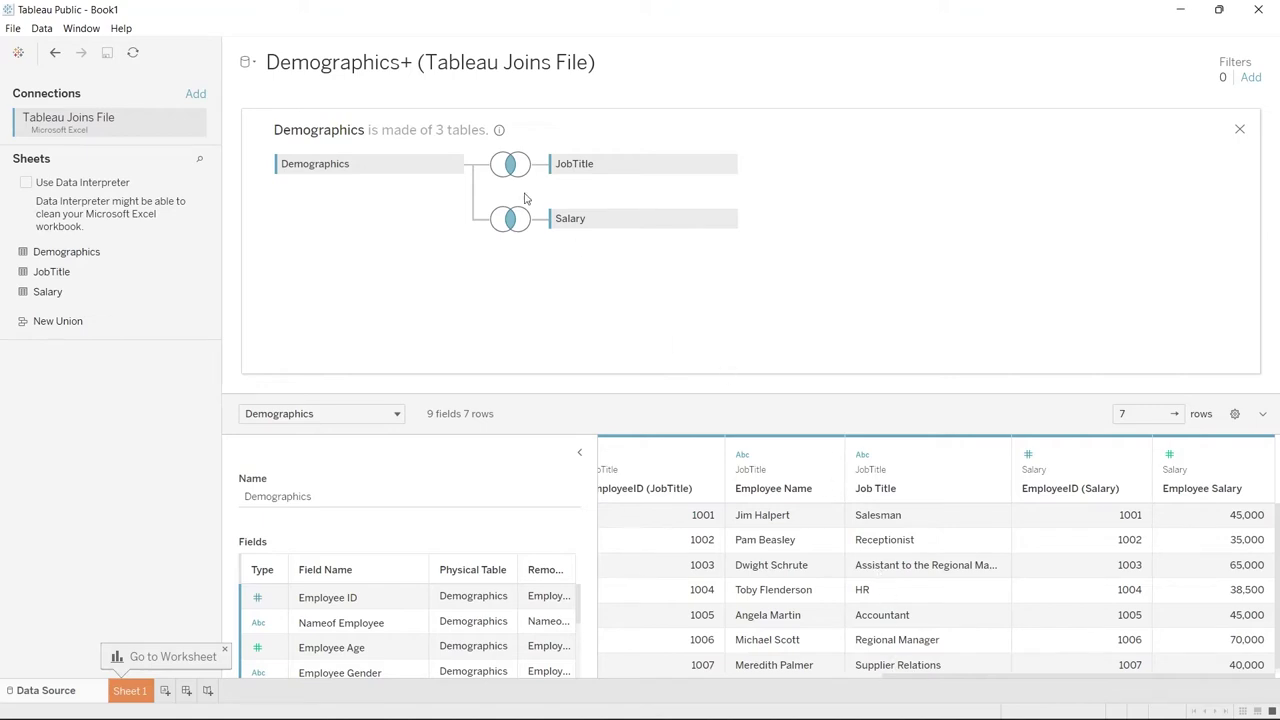
left_click(509, 220)
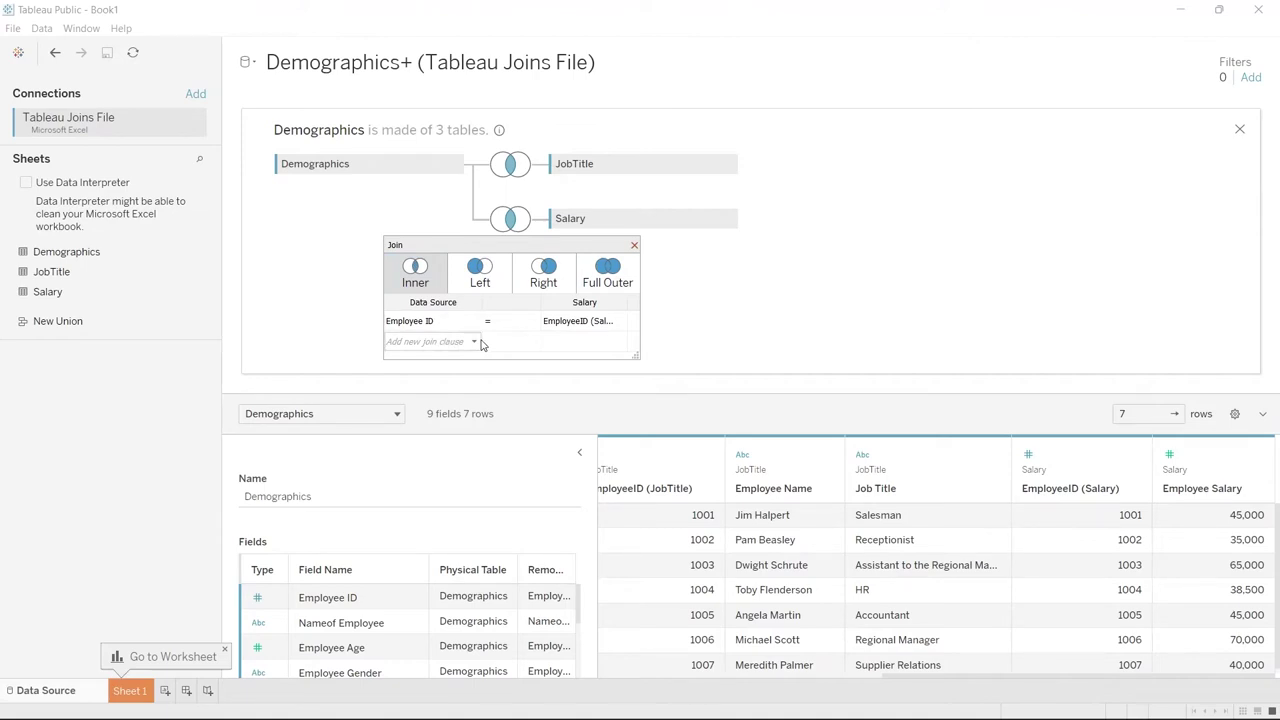
left_click(634, 245)
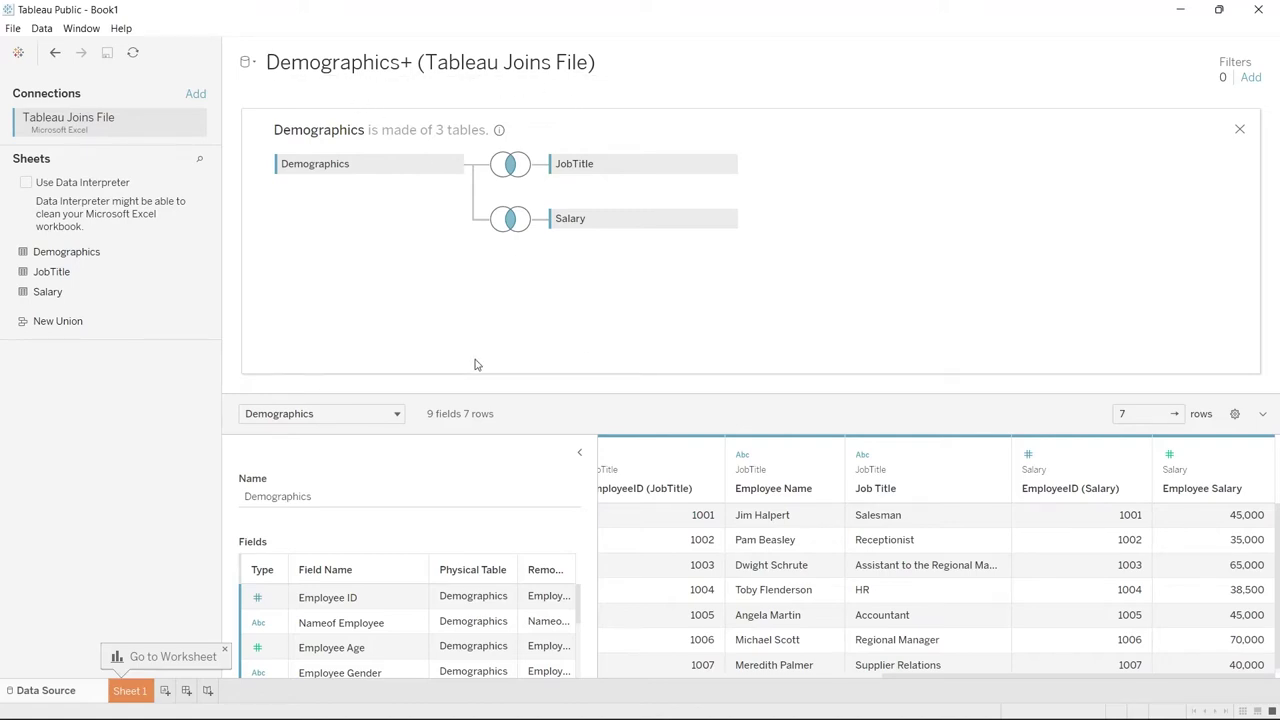
Rename the joined Demographics table as "Demographics + JoinsDemo"
left_click(355, 495)
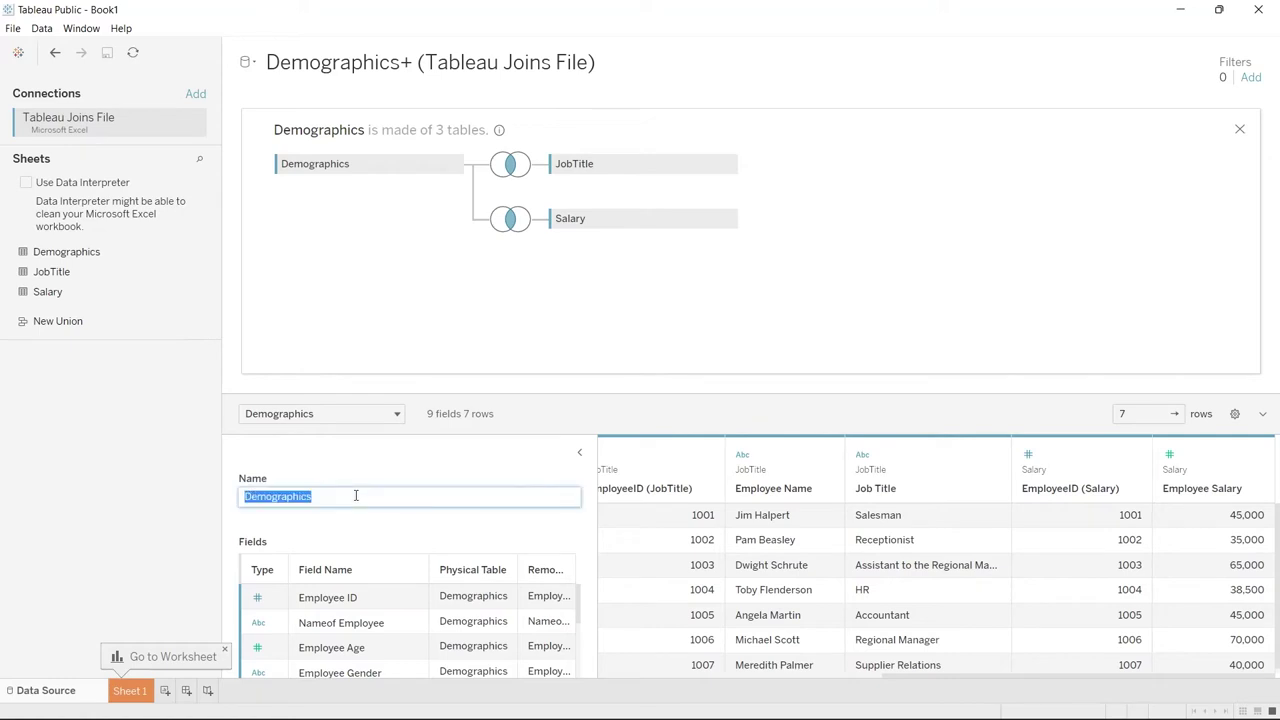
left_click(348, 497)
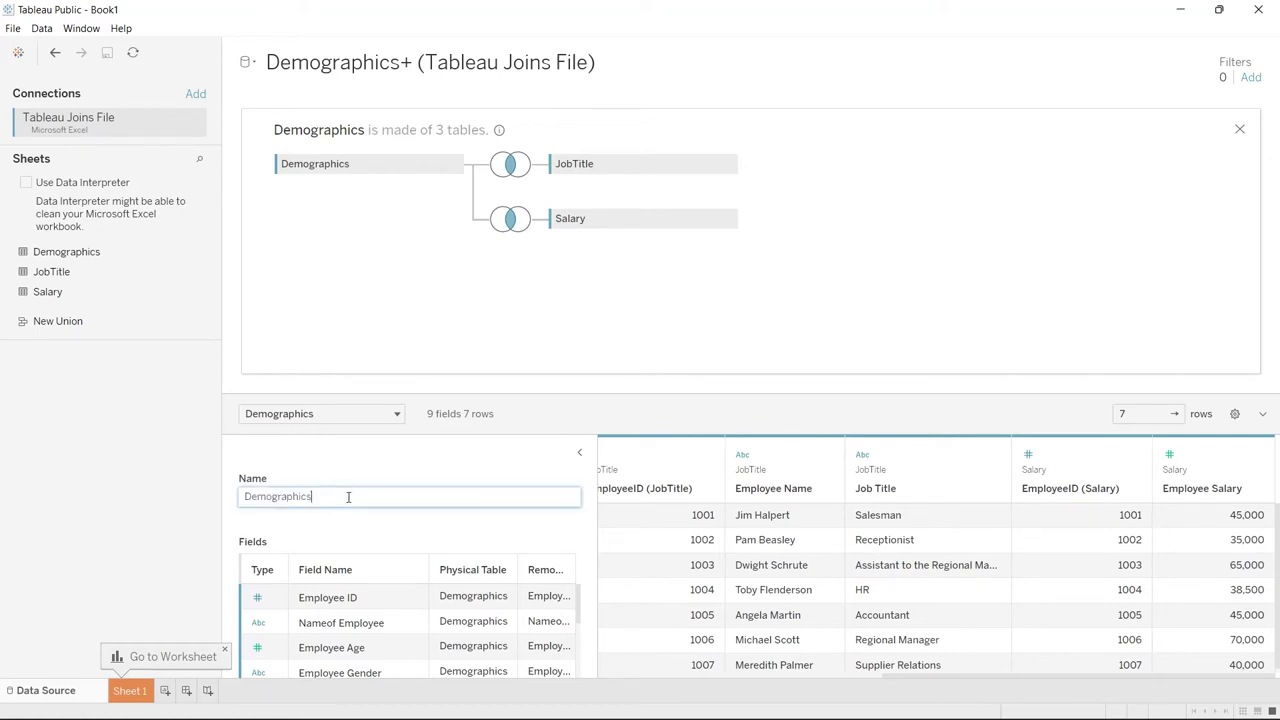
type("+ JoinsDemo")
key("Return")
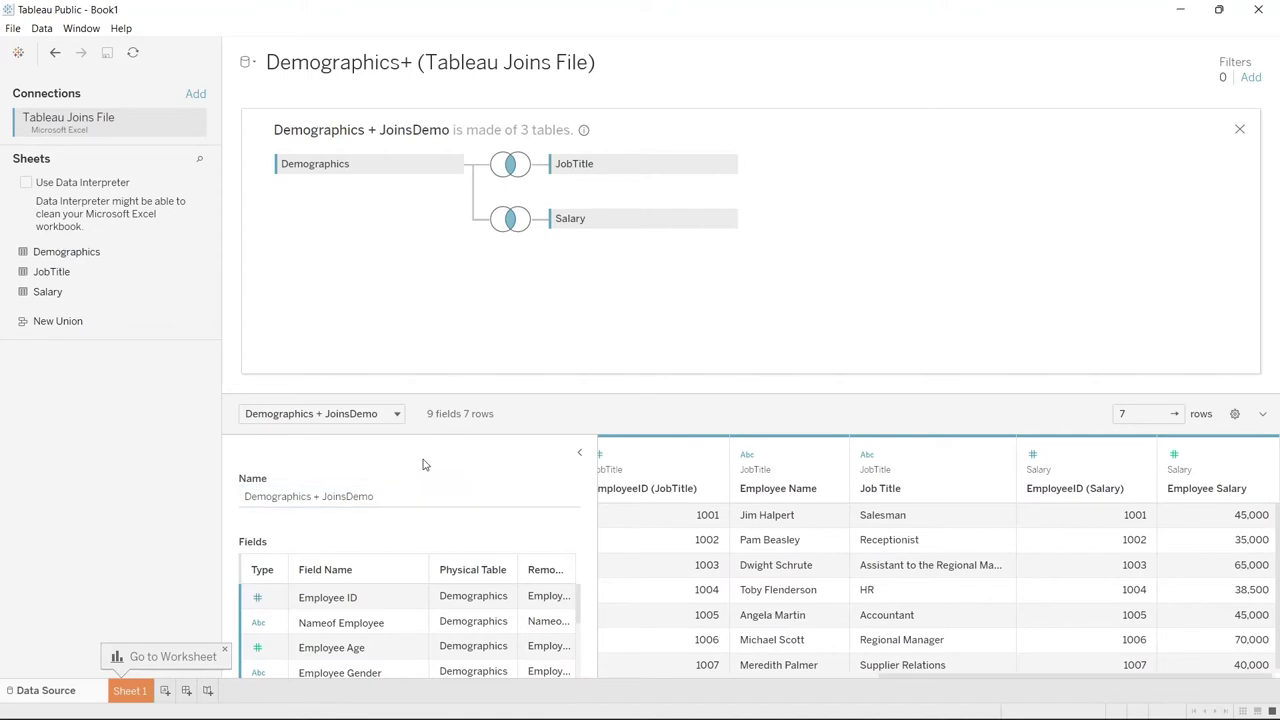
On Sheet 1, build a bar chart with Nameof Employee as columns and Employee Salary as rows, sorted in descending order of salary
left_click(127, 692)
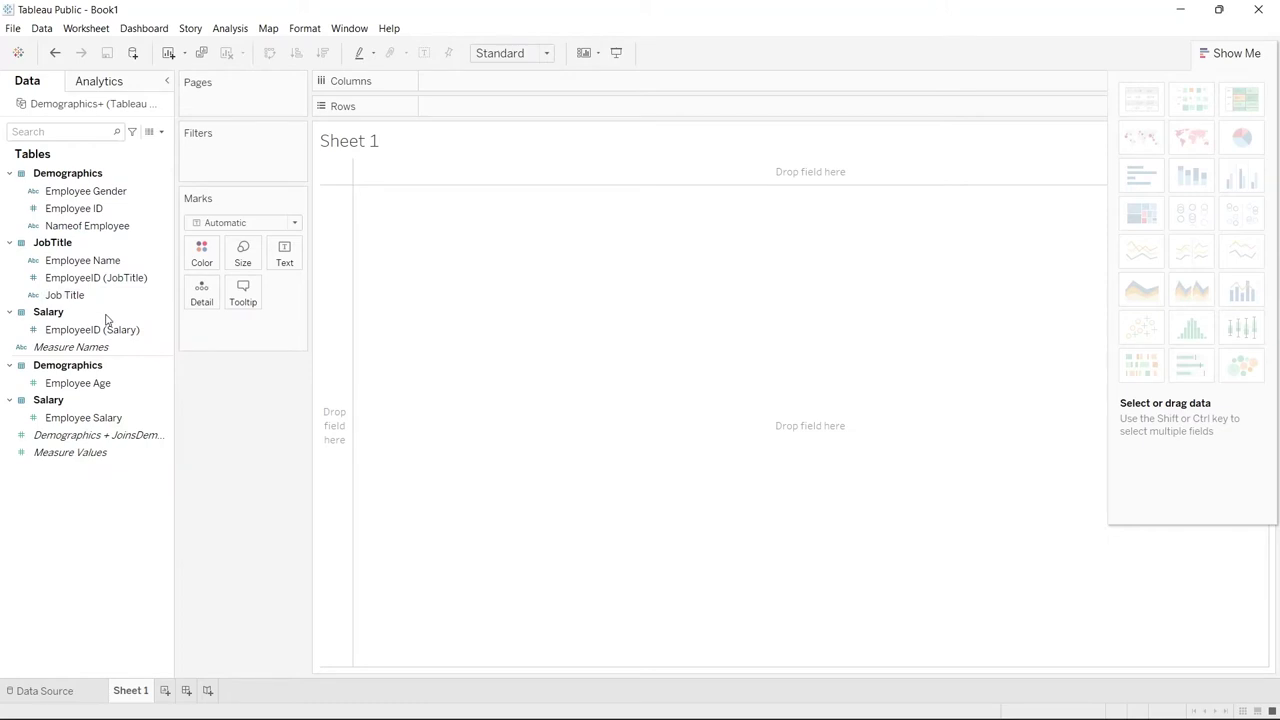
left_click(106, 190)
left_click_drag(125, 226, 480, 84)
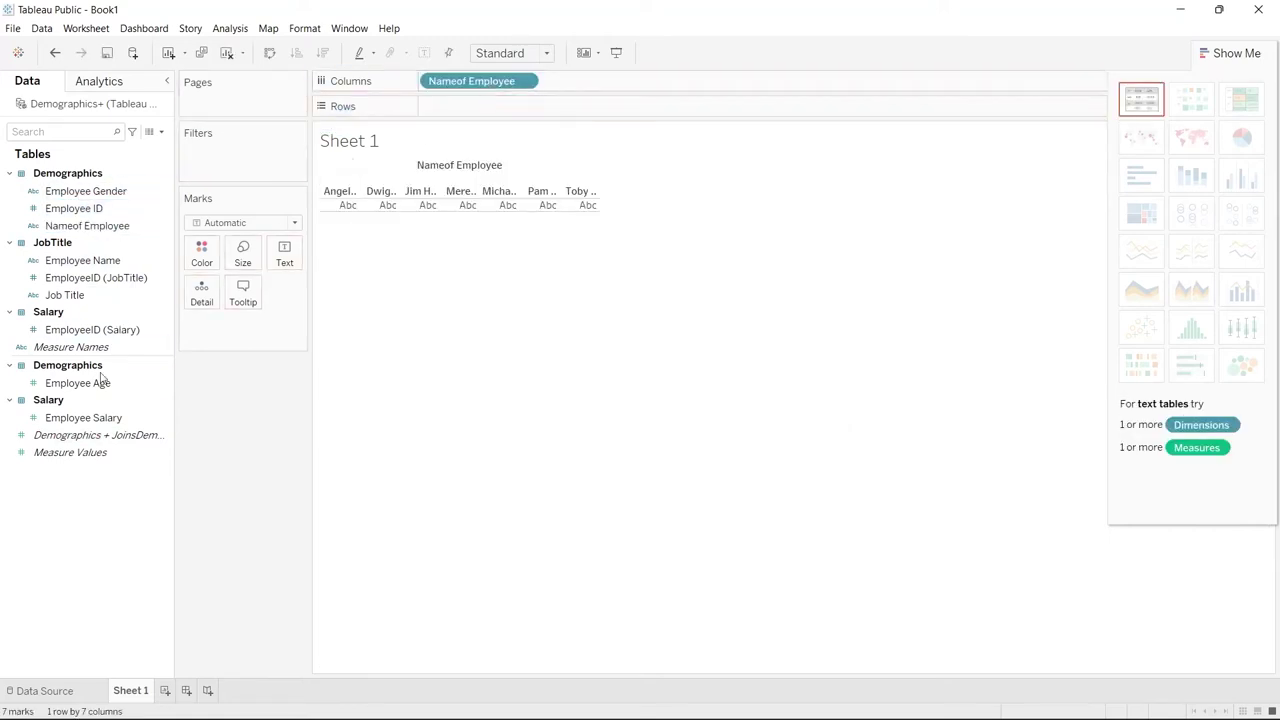
left_click_drag(88, 418, 523, 114)
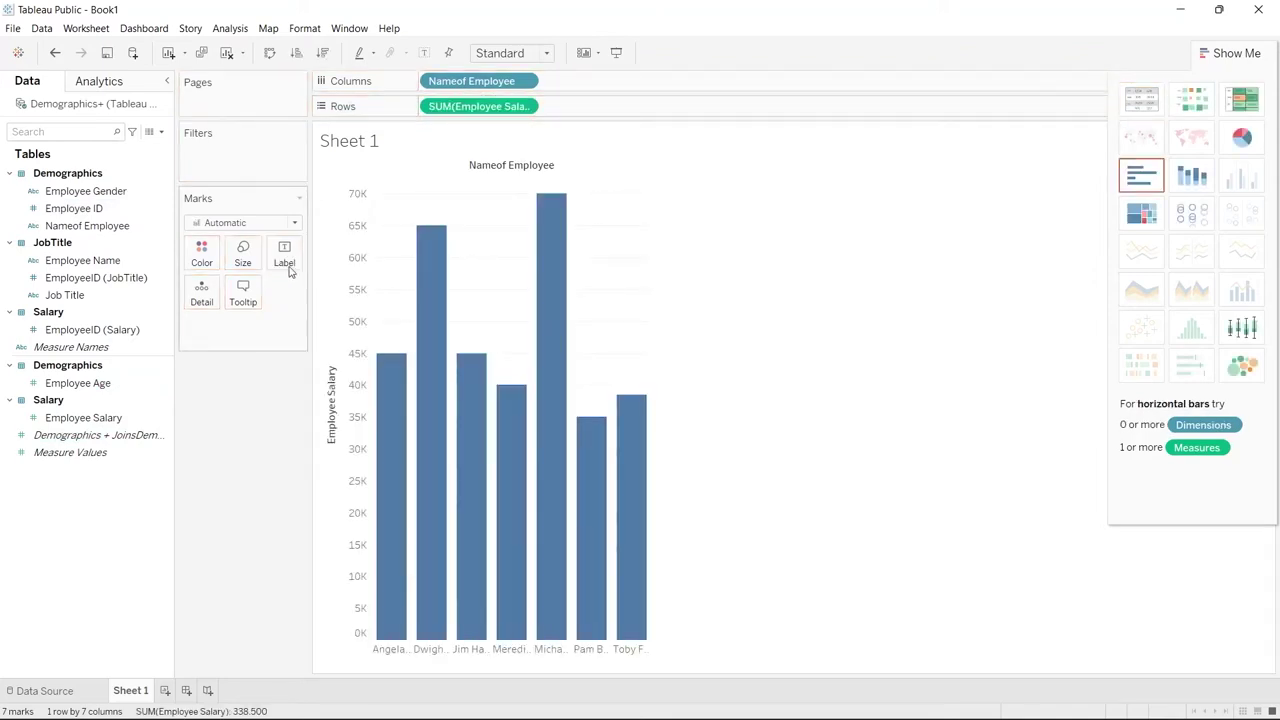
left_click(322, 52)
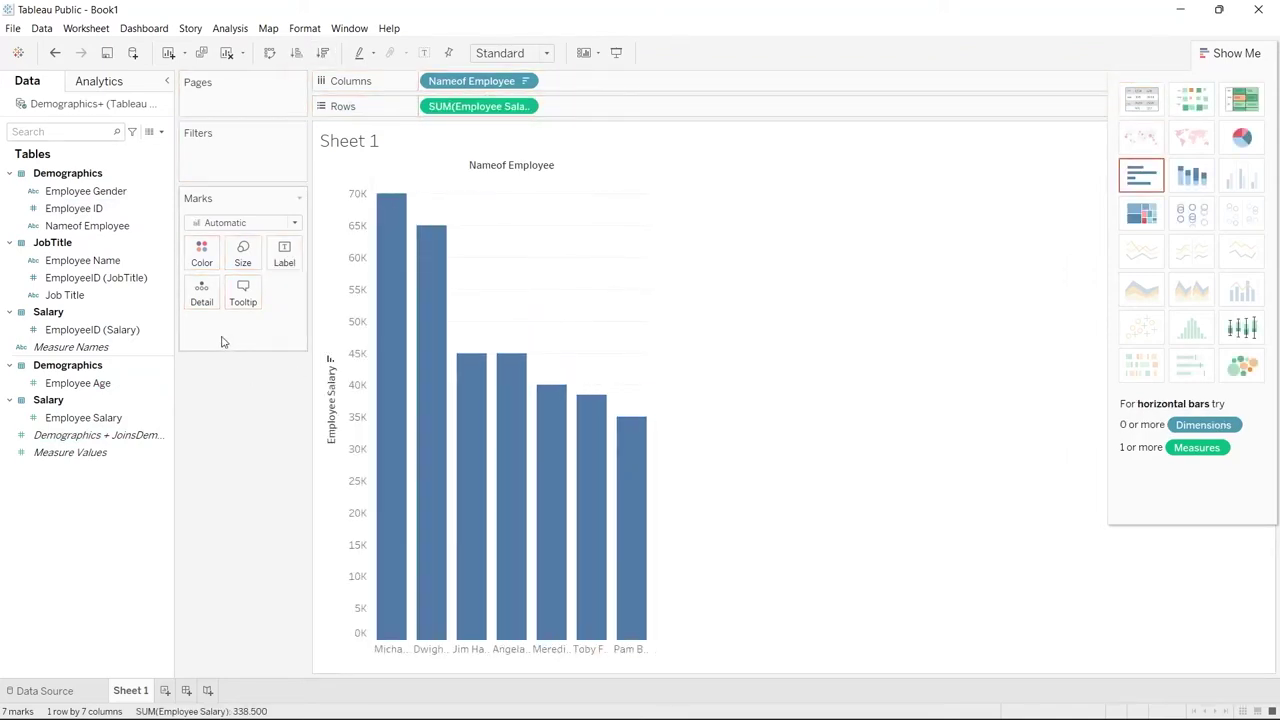
Colour the bars by Employee Salary and widen the chart columns enough to show the full employee names
left_click_drag(120, 420, 240, 324)
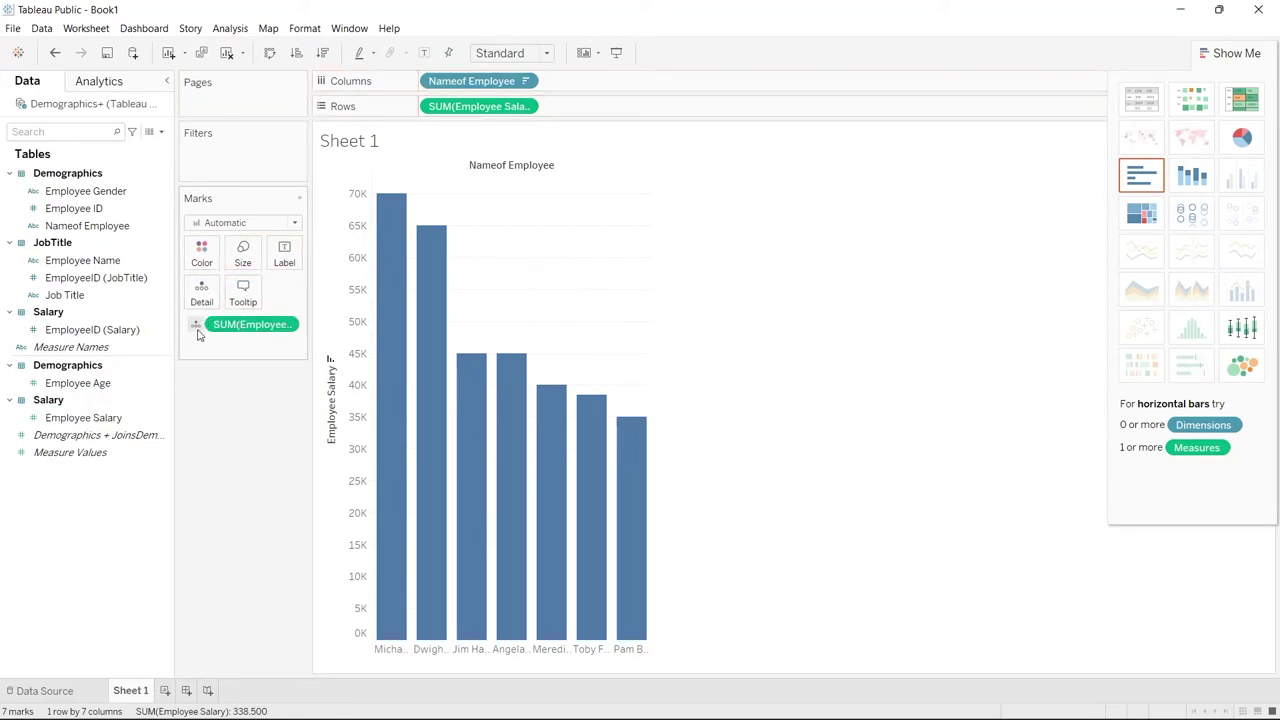
left_click(197, 327)
left_click(220, 343)
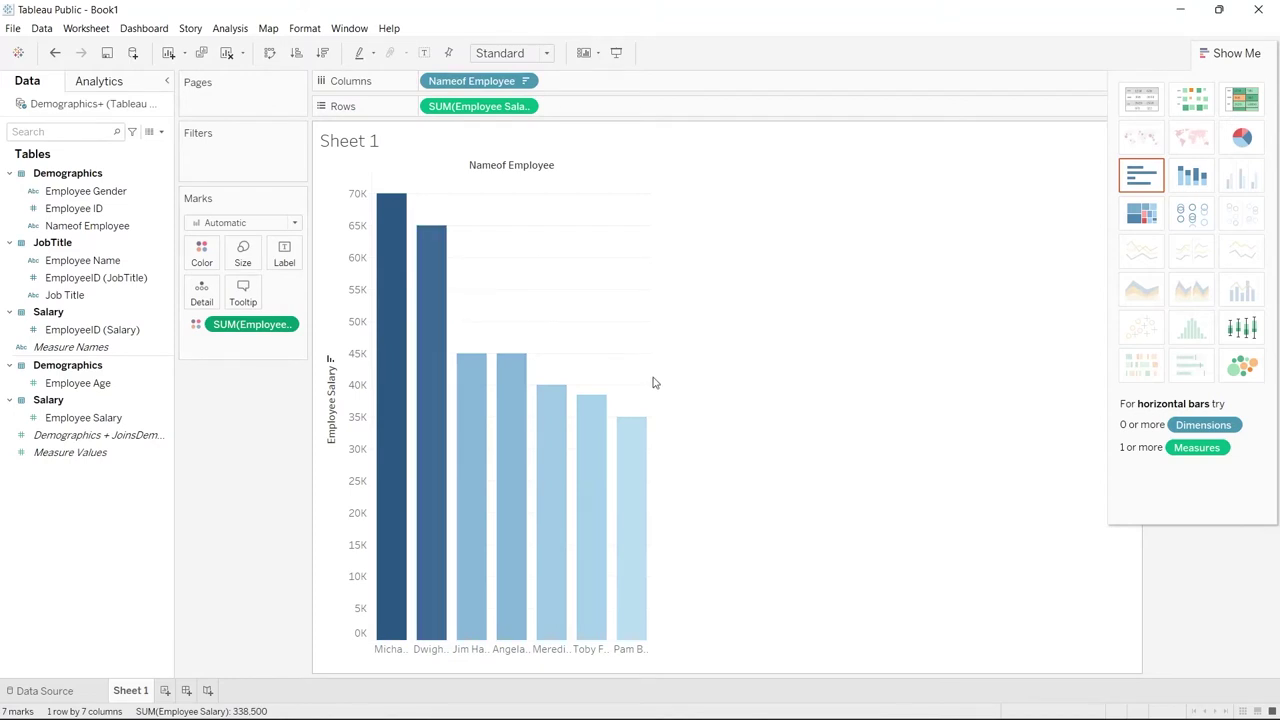
left_click_drag(651, 377, 792, 368)
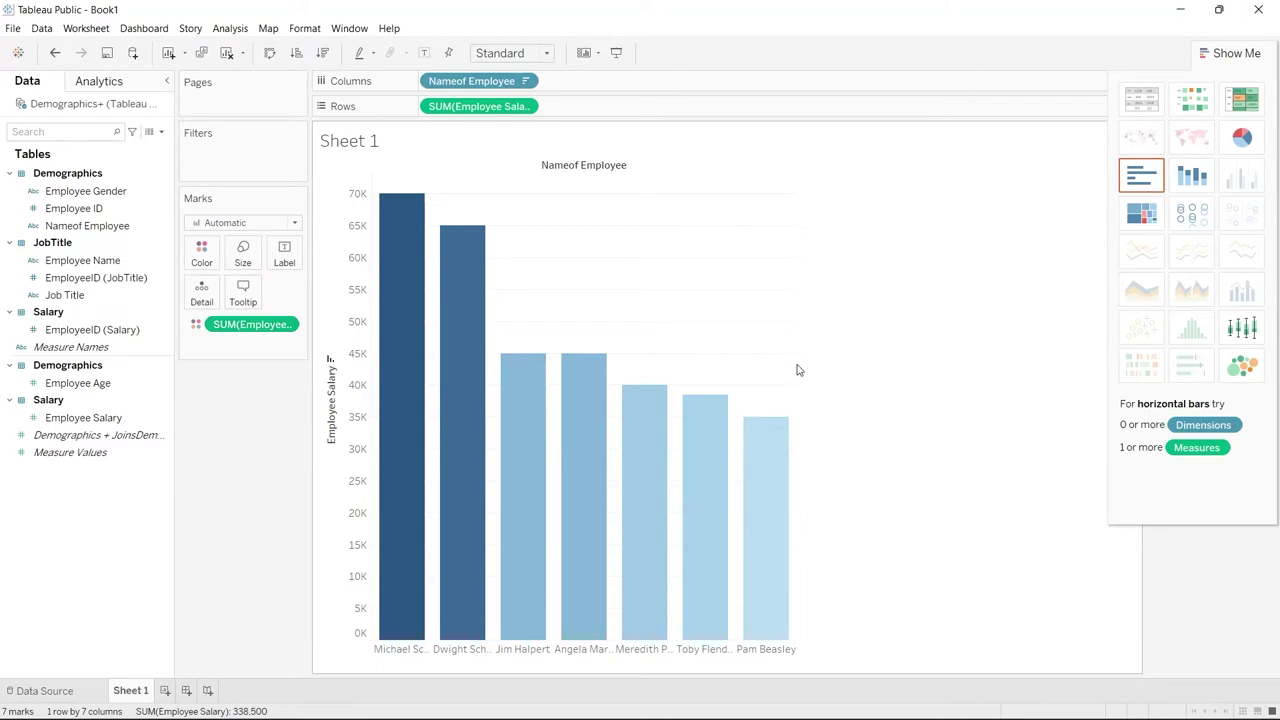
left_click_drag(794, 363, 958, 360)
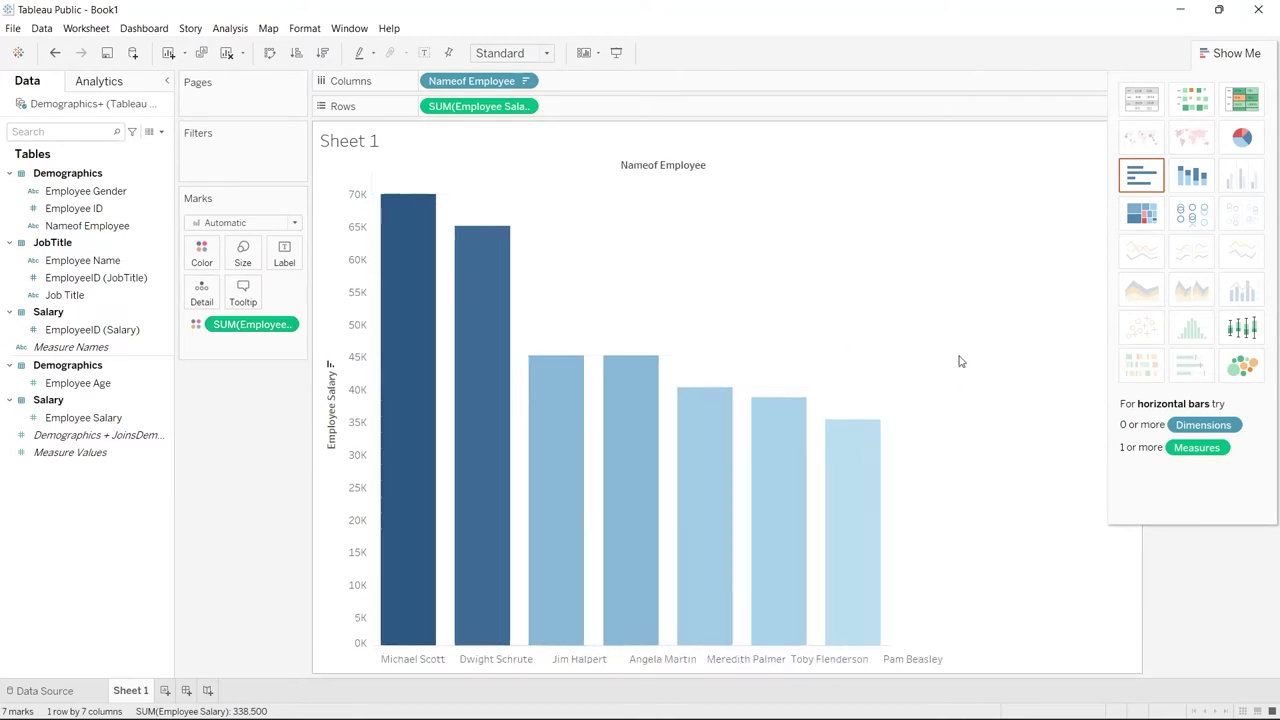
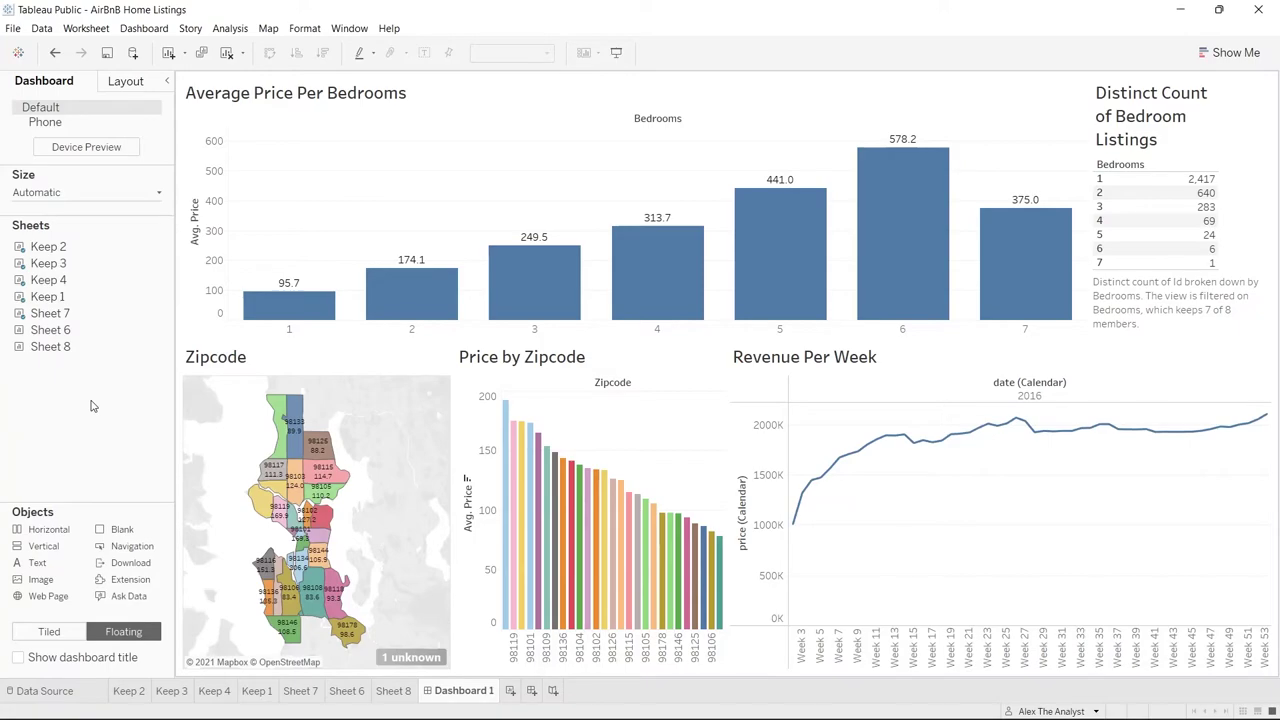
Switch to the browser's Kaggle page for Seattle Airbnb Open Data and examine the columns of calendar.csv, listings.csv and reviews.csv
key("alt+Tab")
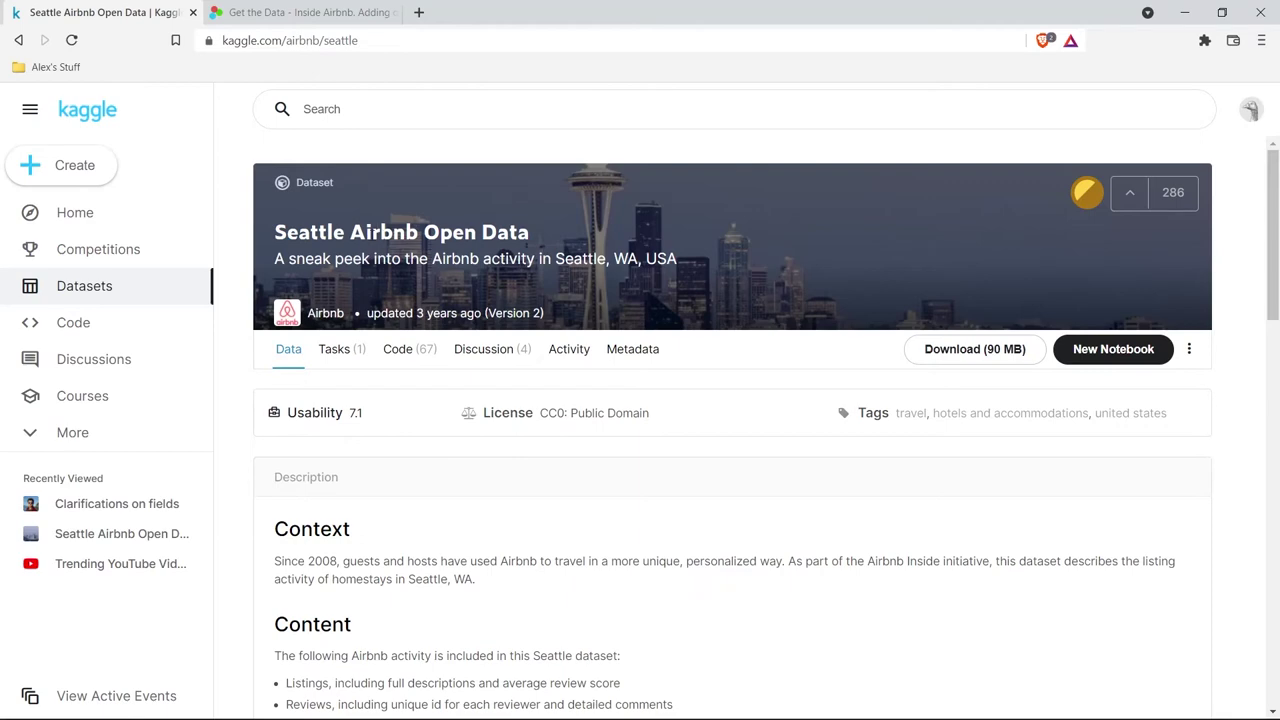
scroll(230, 323, "down", 5)
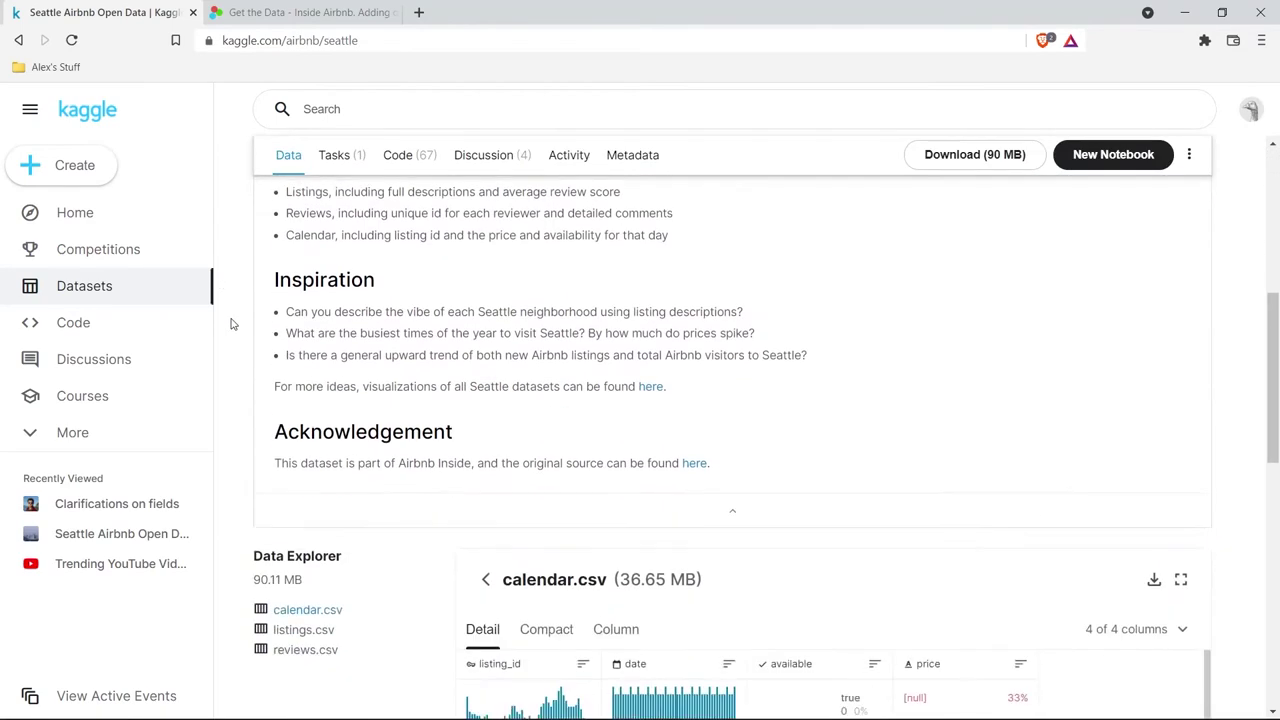
scroll(230, 323, "down", 4)
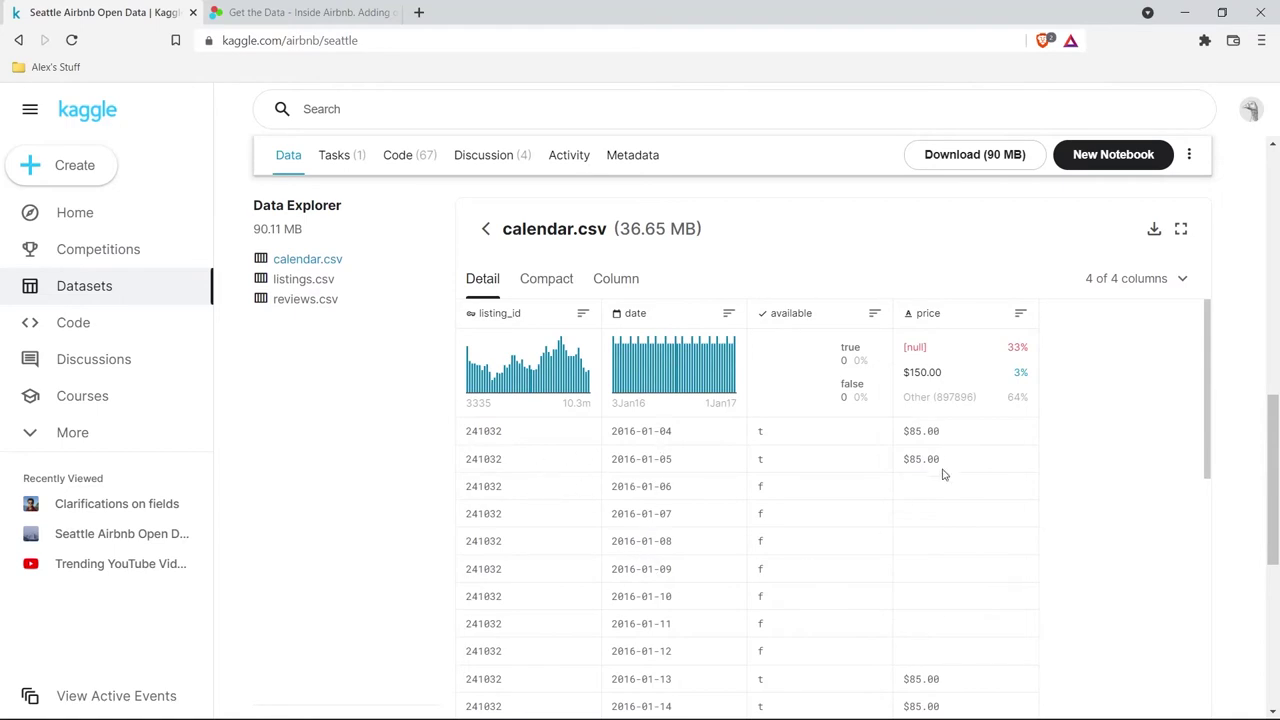
left_click(292, 282)
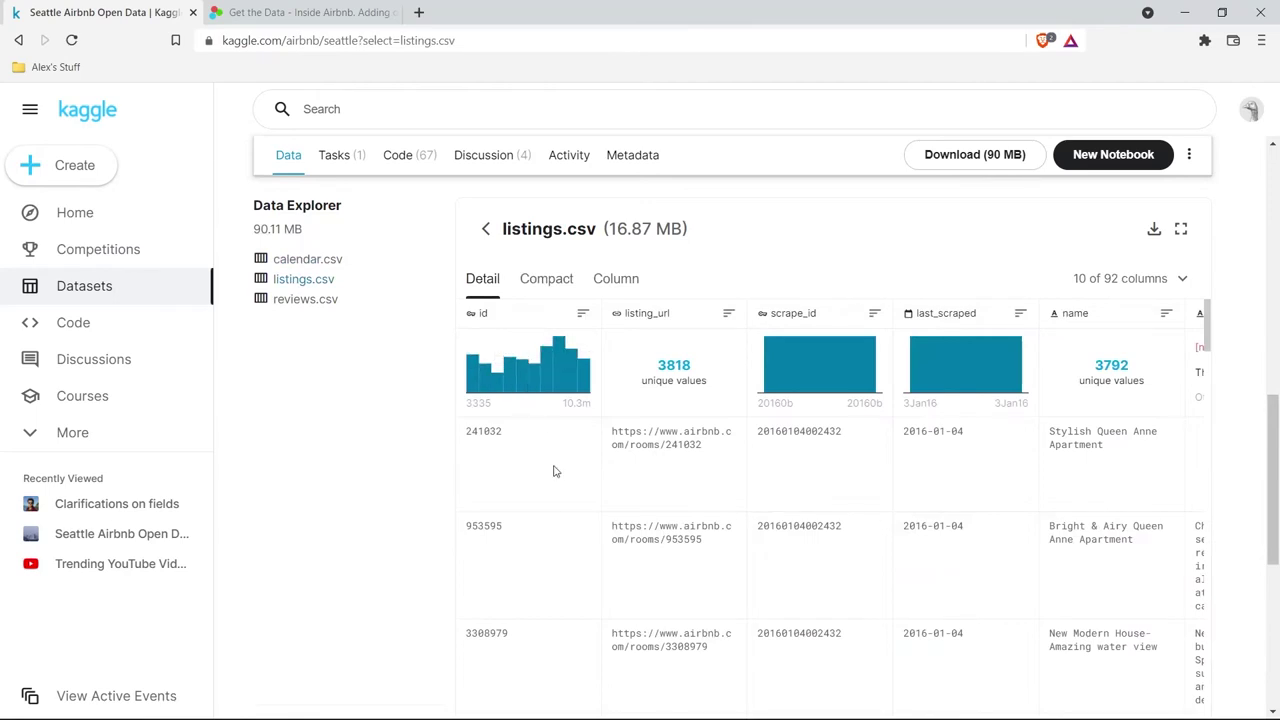
scroll(556, 471, "right", 2)
scroll(556, 471, "right", 2)
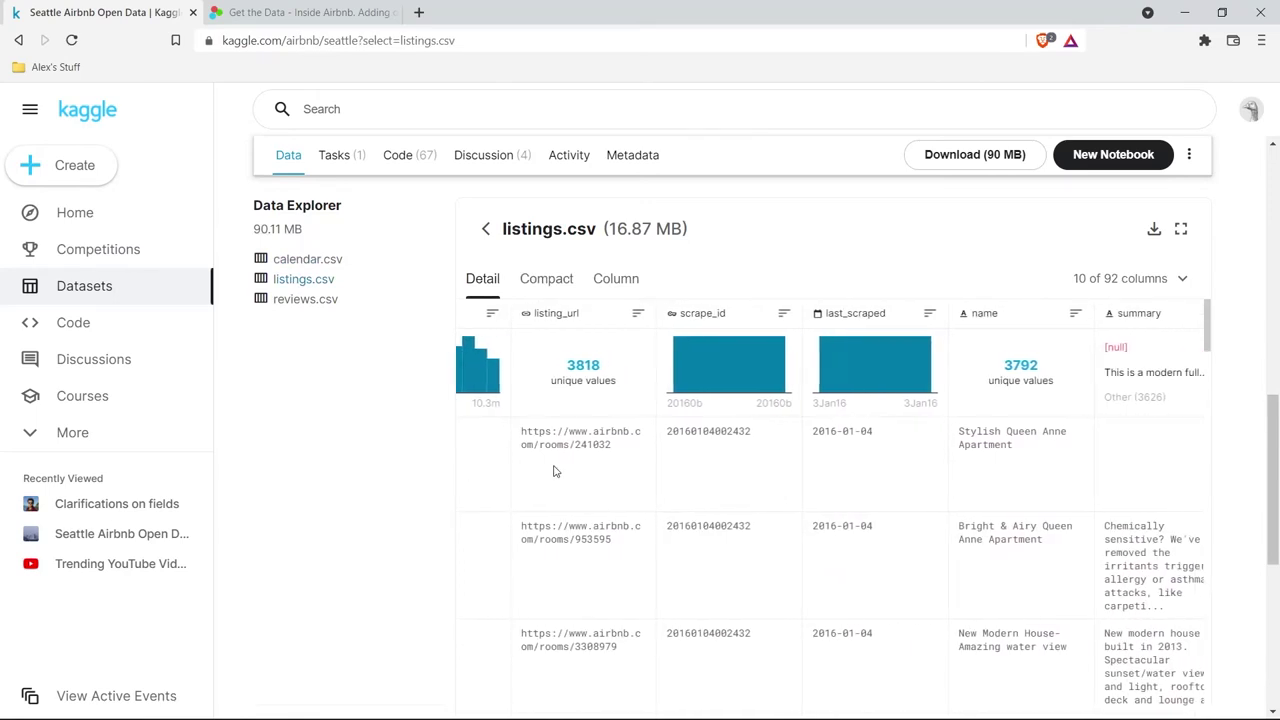
scroll(556, 471, "right", 2)
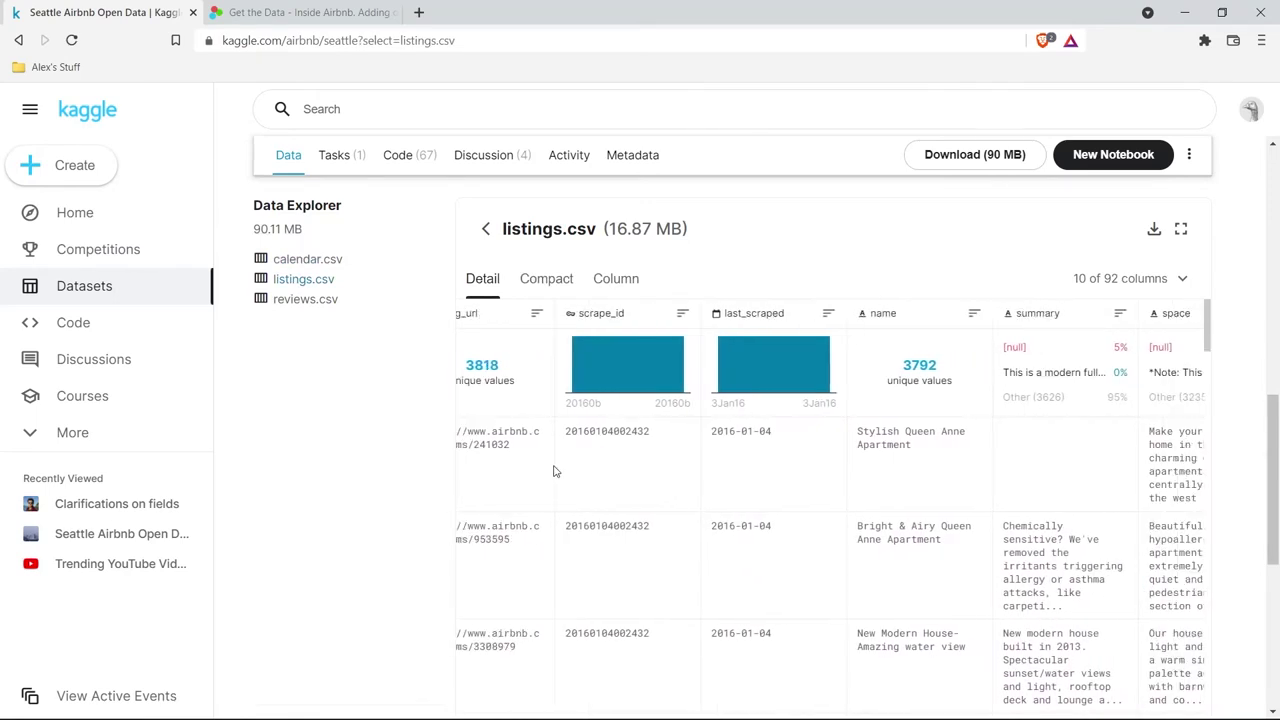
left_click(316, 303)
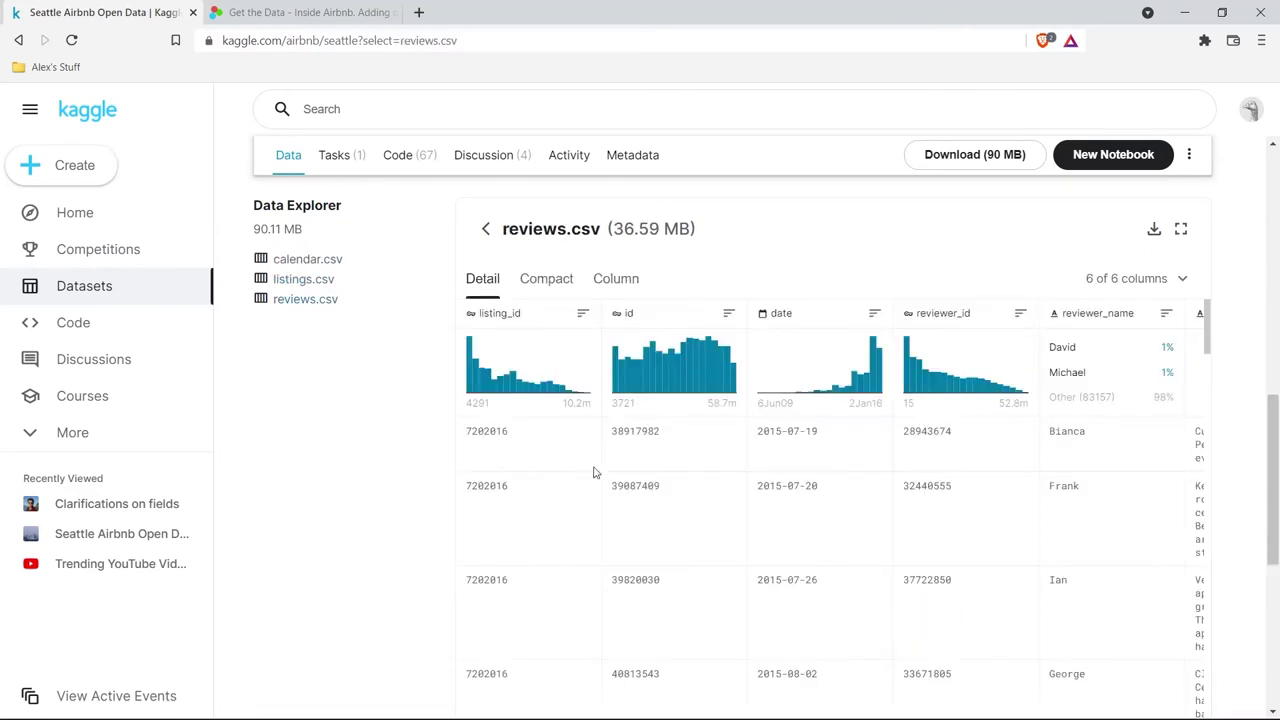
scroll(777, 480, "right", 3)
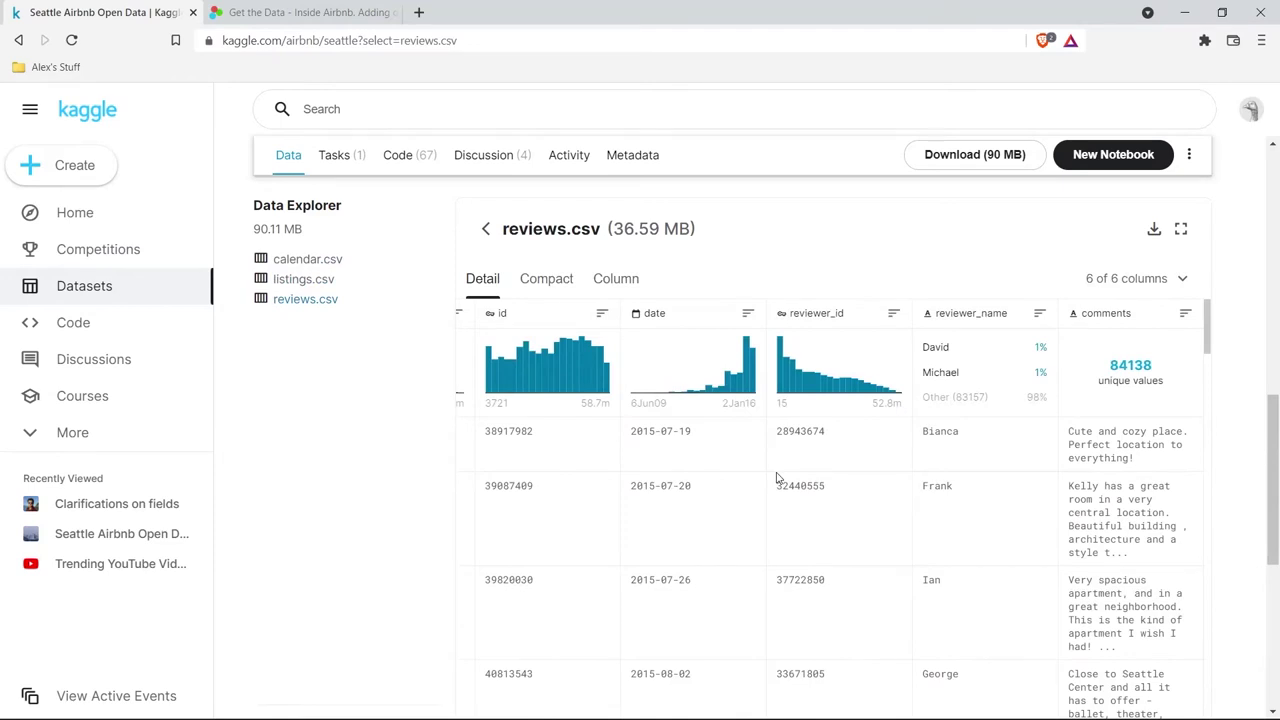
scroll(777, 480, "left", 3)
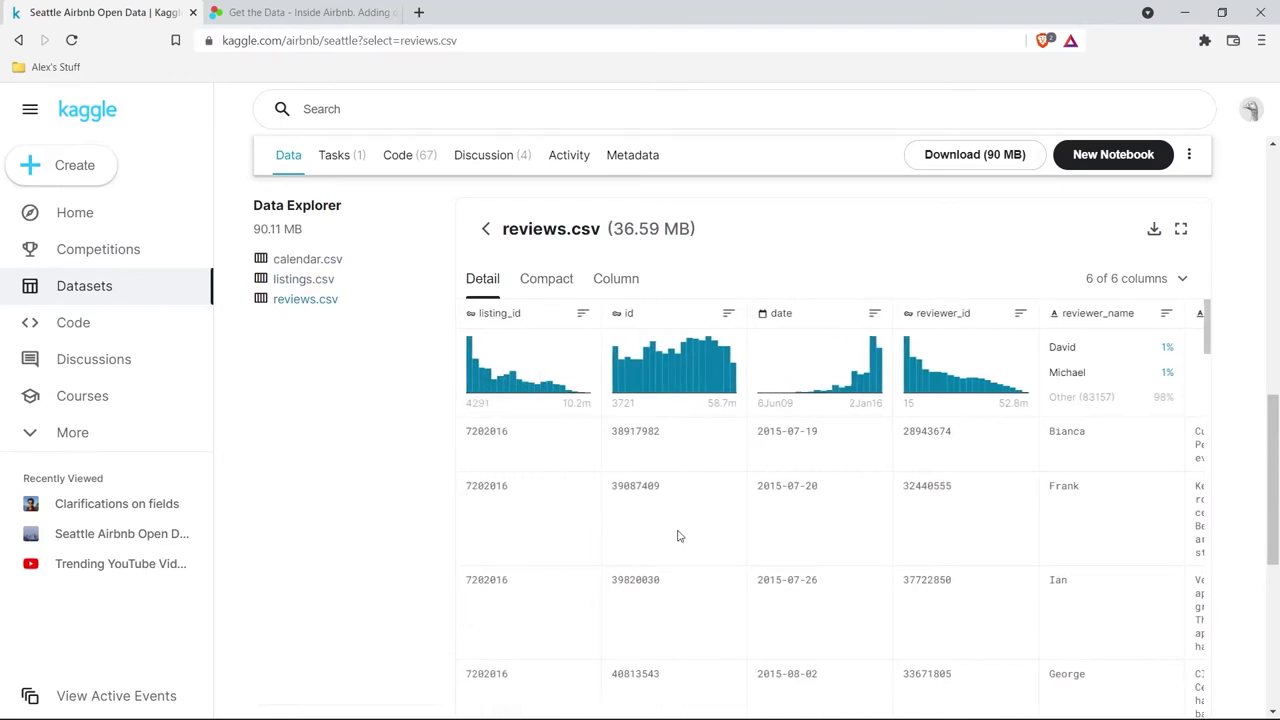
left_click(313, 283)
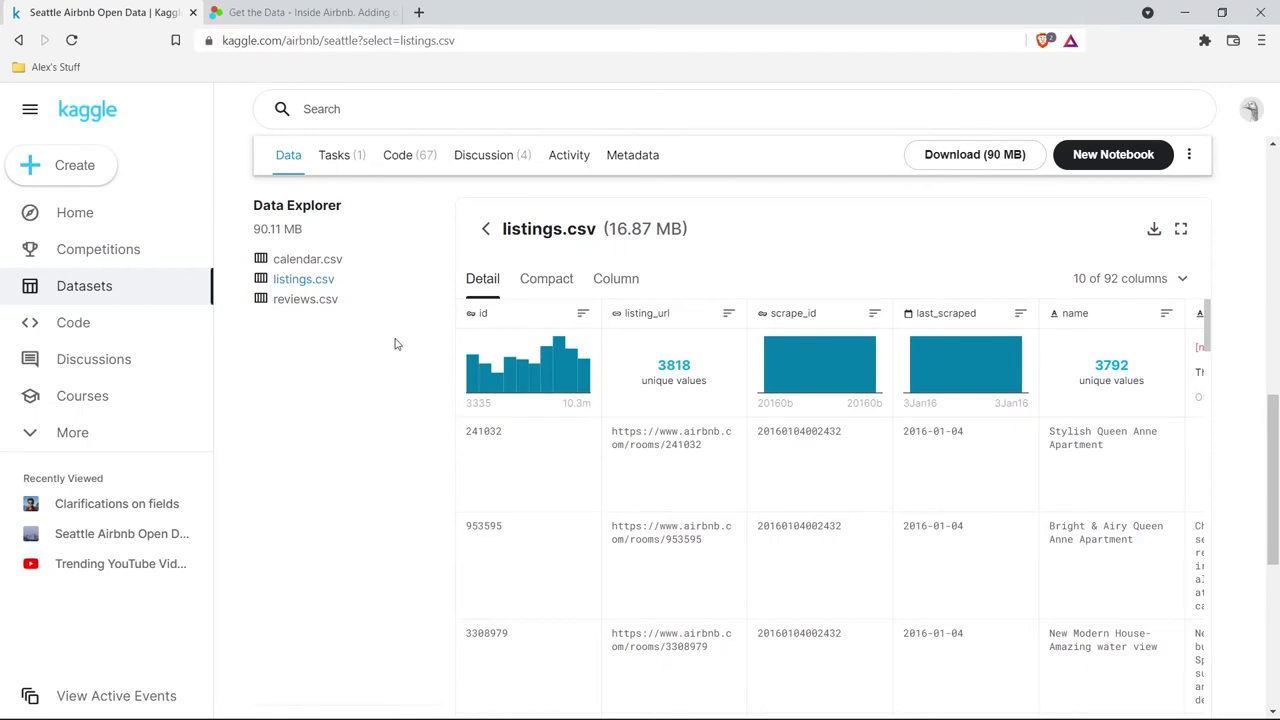
Compare the Seattle data files offered on Inside Airbnb's Get the Data page with the Kaggle Seattle dataset
scroll(395, 344, "up", 10)
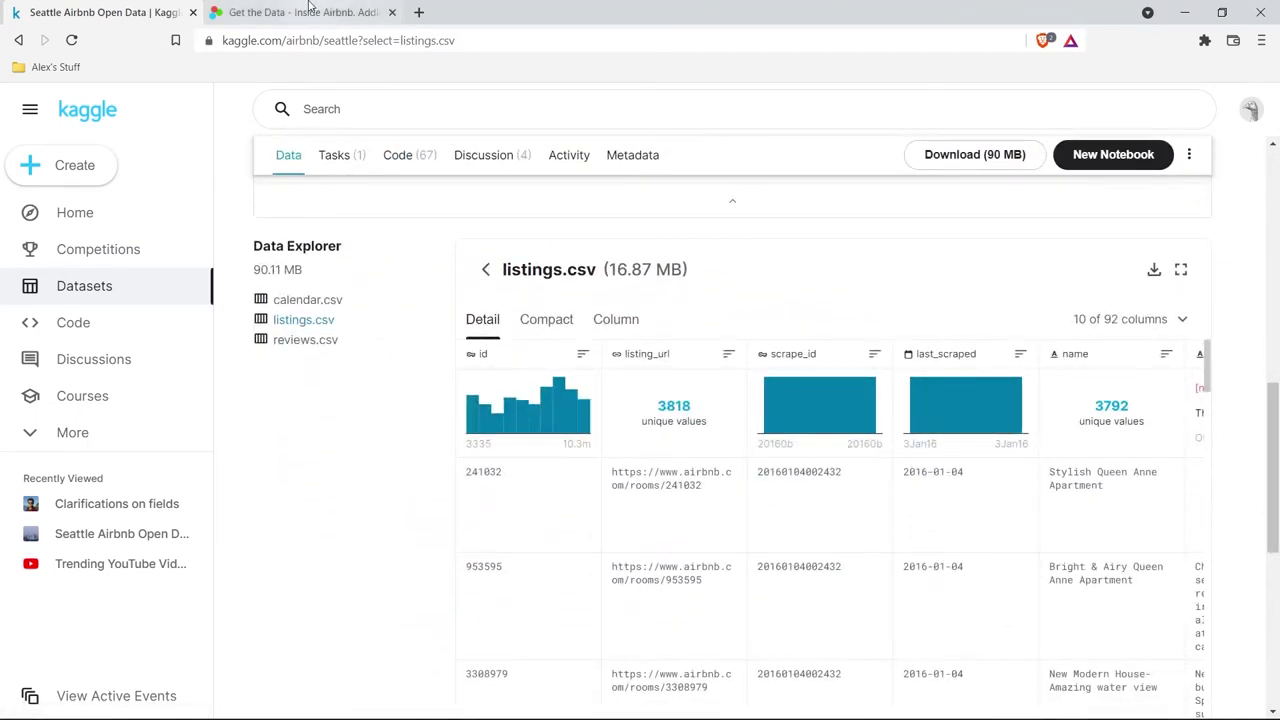
left_click(310, 12)
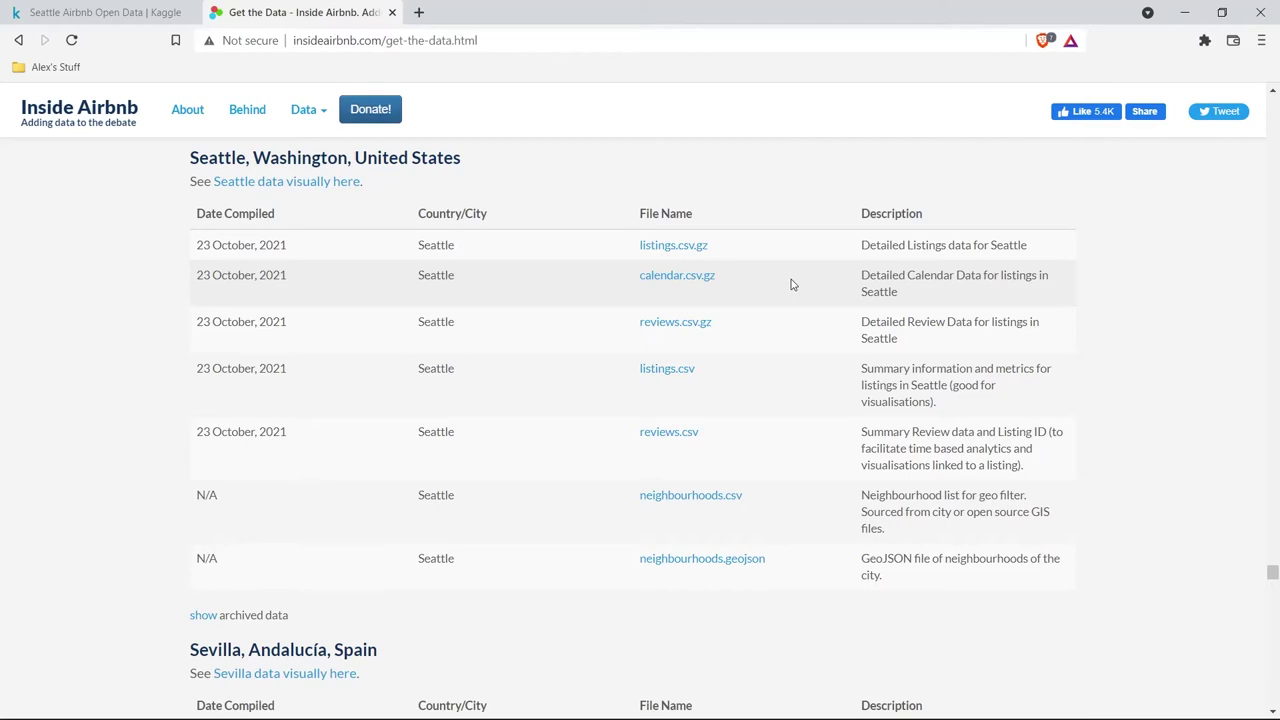
left_click(165, 16)
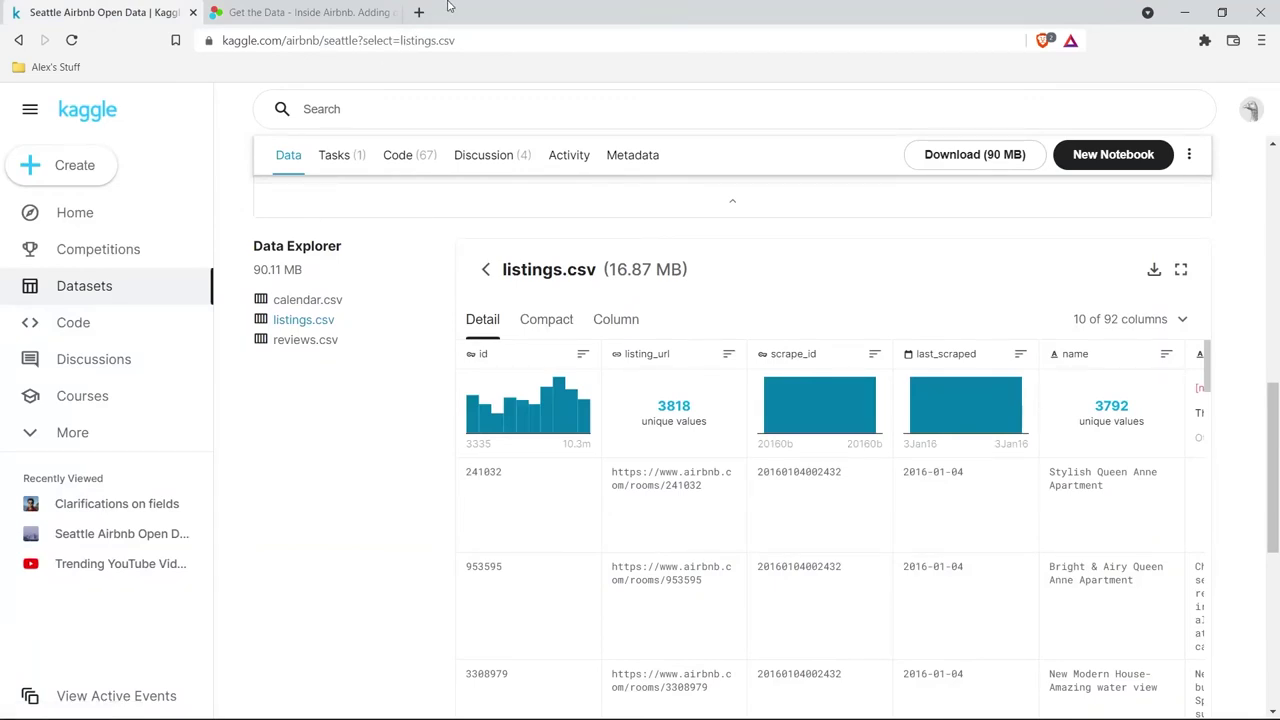
left_click(325, 8)
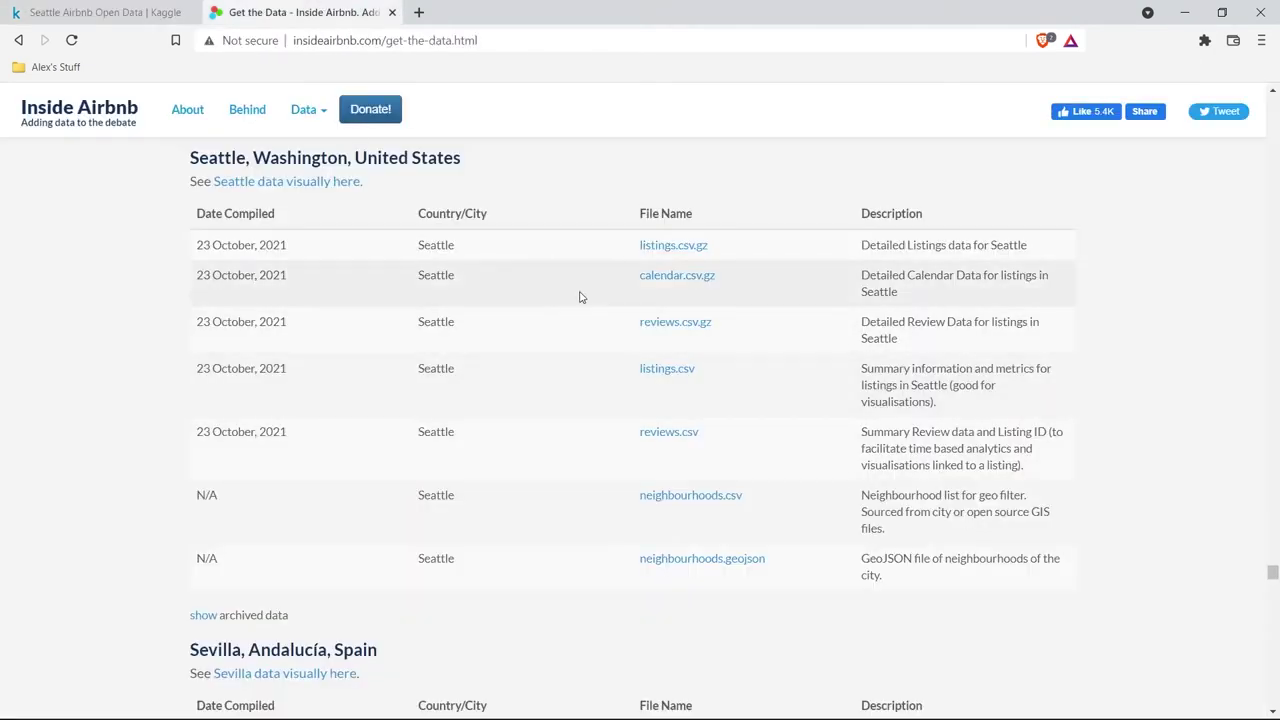
left_click(100, 10)
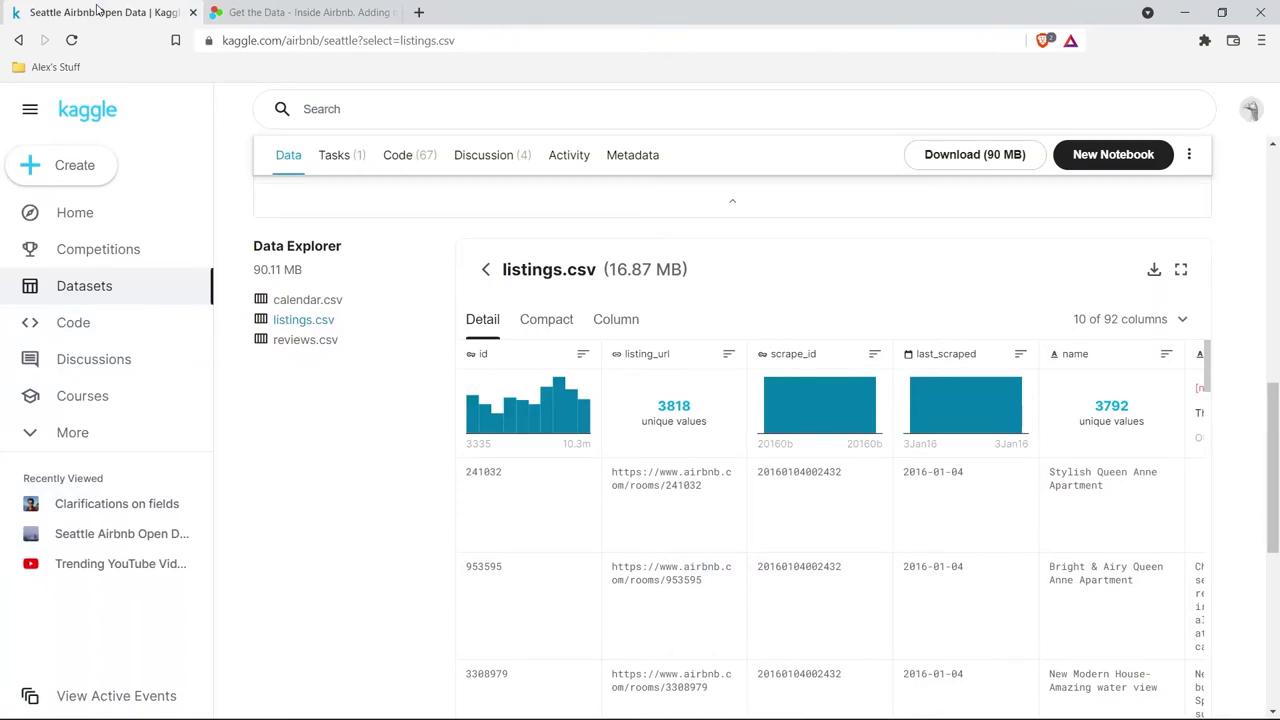
Switch to the Tableau Full Project workbook in Excel and move the Listings sheet ahead of the Reviews sheet
key("alt+Tab")
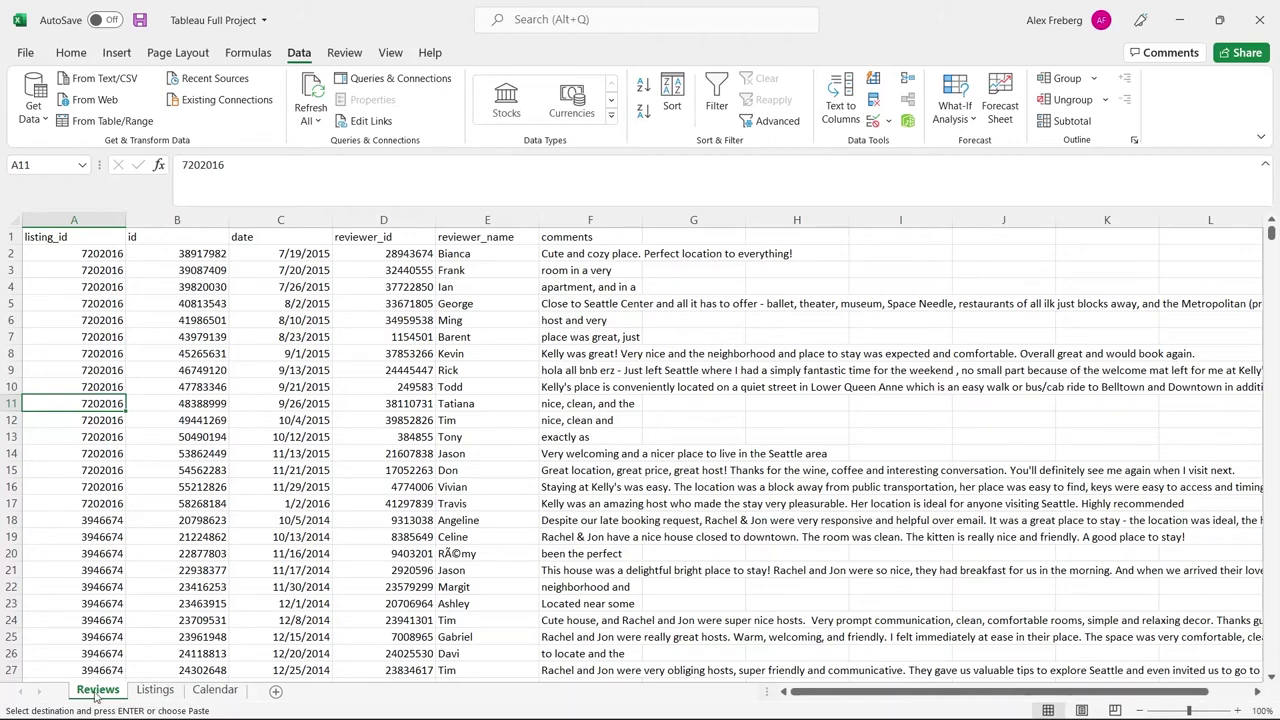
left_click(155, 690)
left_click_drag(150, 703, 96, 695)
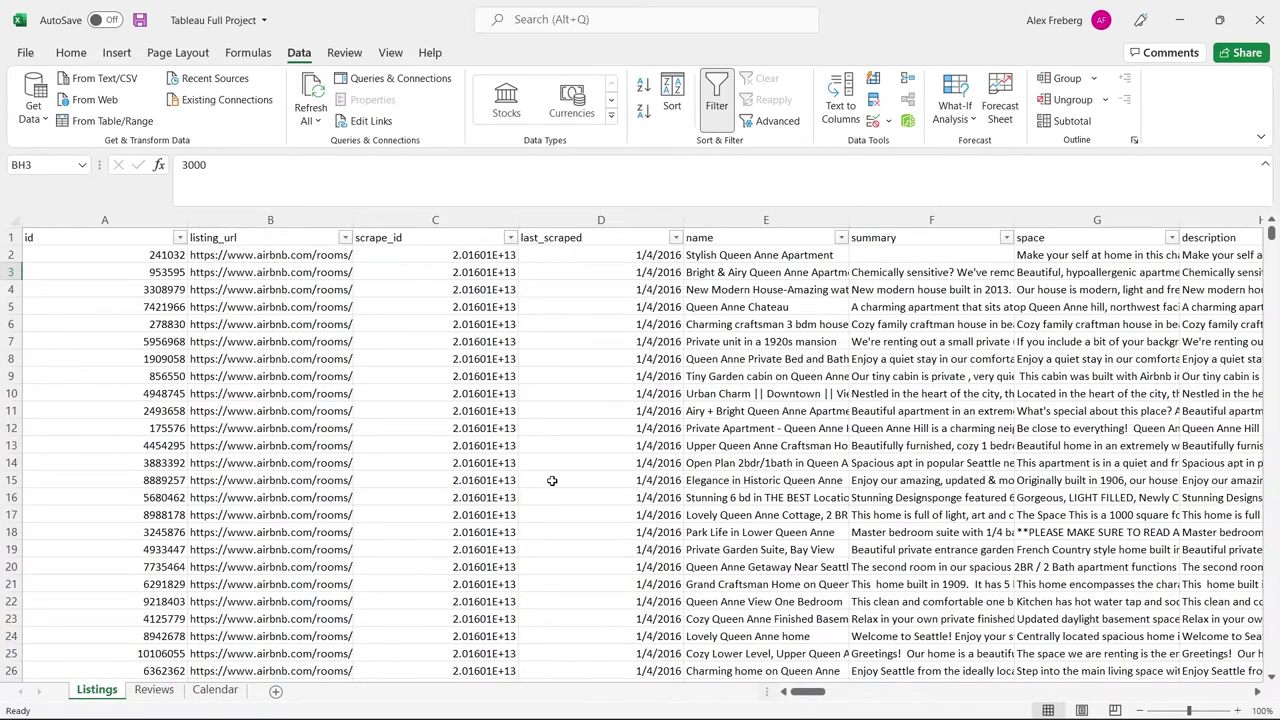
Examine the Listings sheet's host, neighbourhood, zipcode, coordinate, property and room columns, including bedrooms and beds
left_click_drag(809, 696, 901, 676)
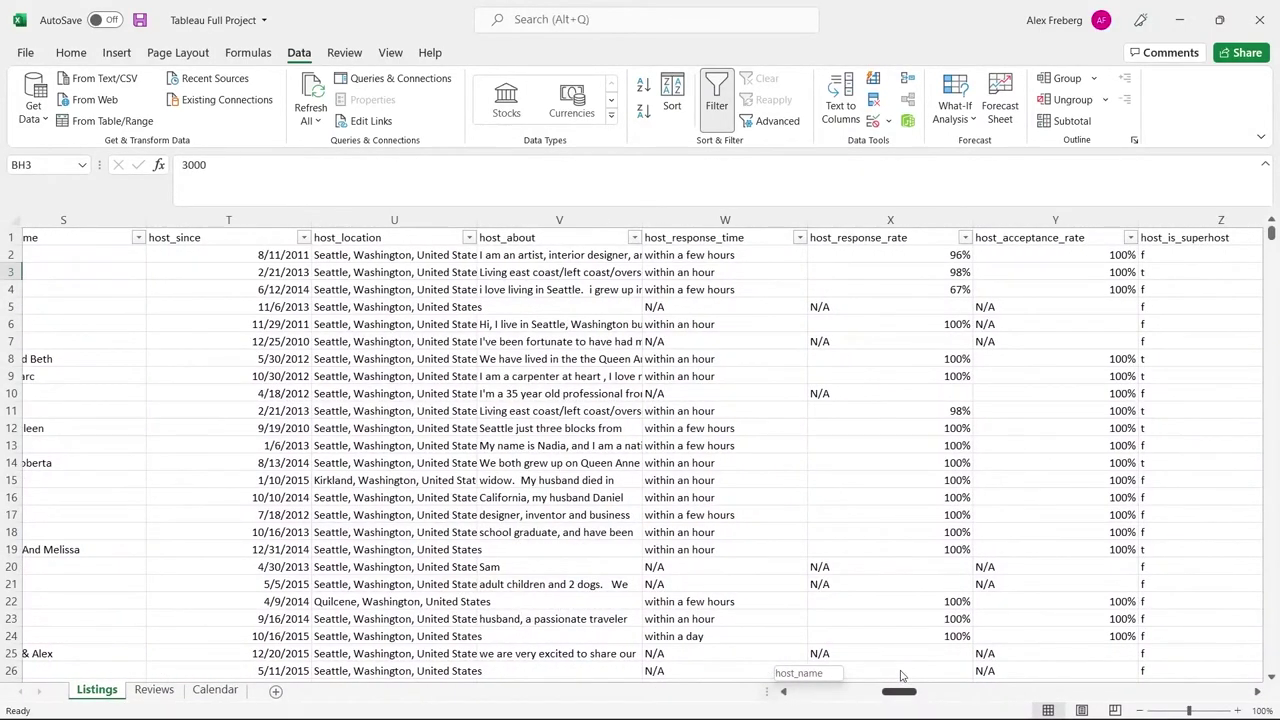
left_click_drag(901, 676, 903, 676)
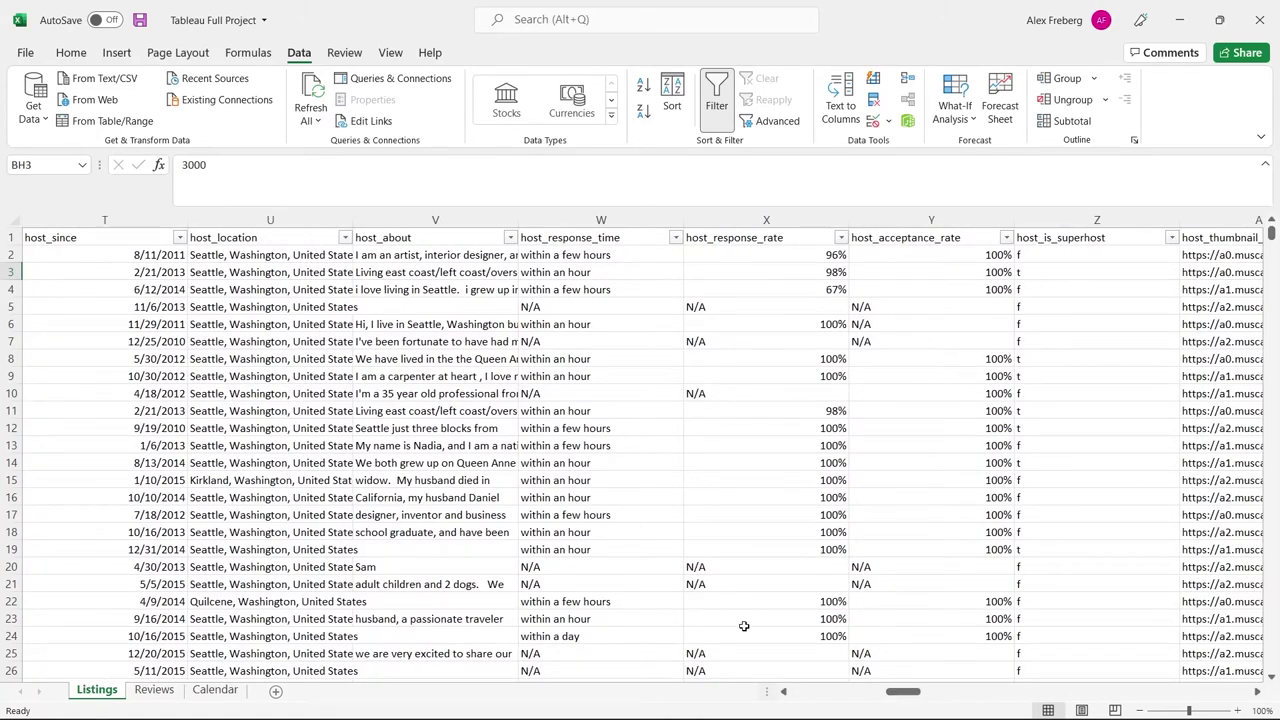
left_click_drag(906, 696, 988, 690)
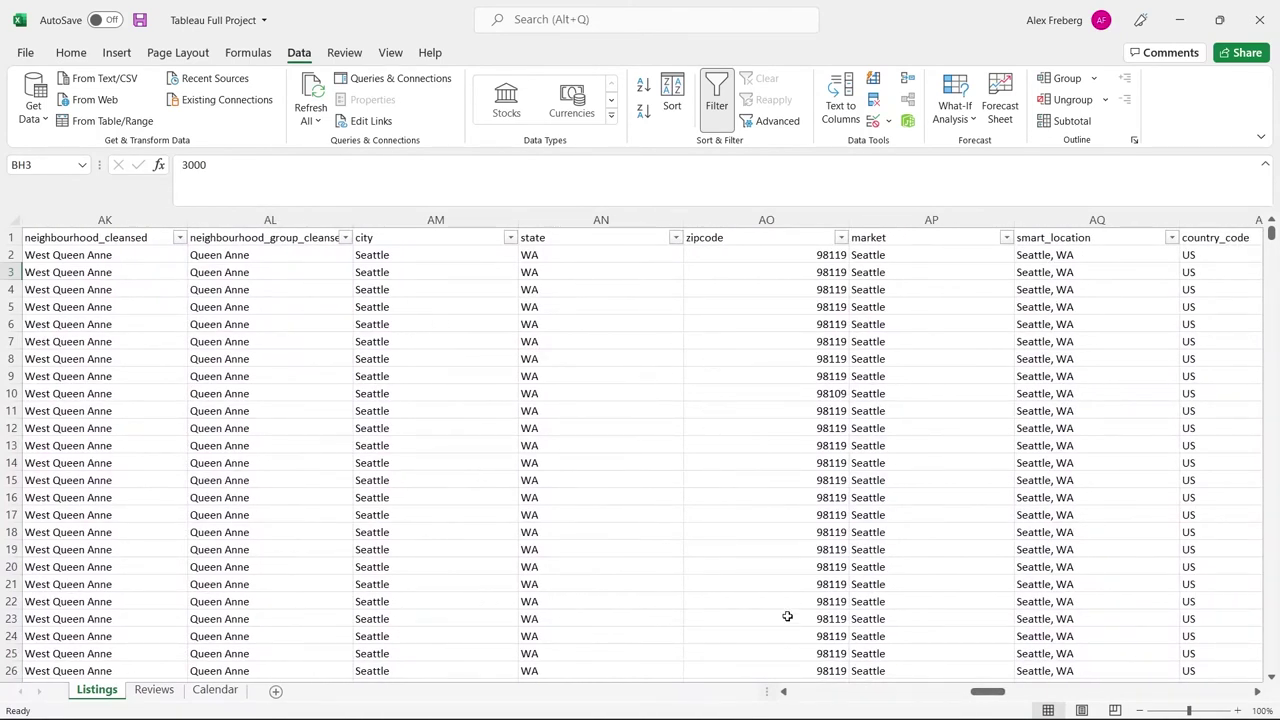
left_click_drag(991, 697, 1033, 697)
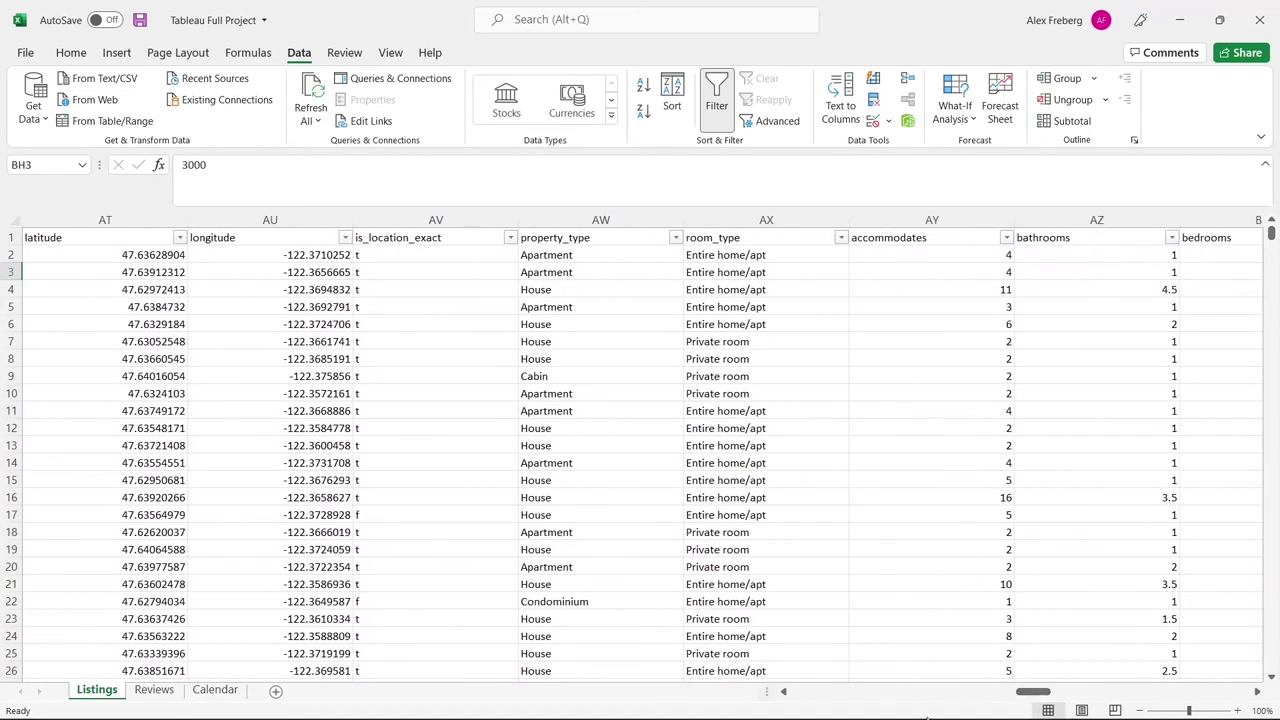
left_click_drag(1025, 688, 1052, 691)
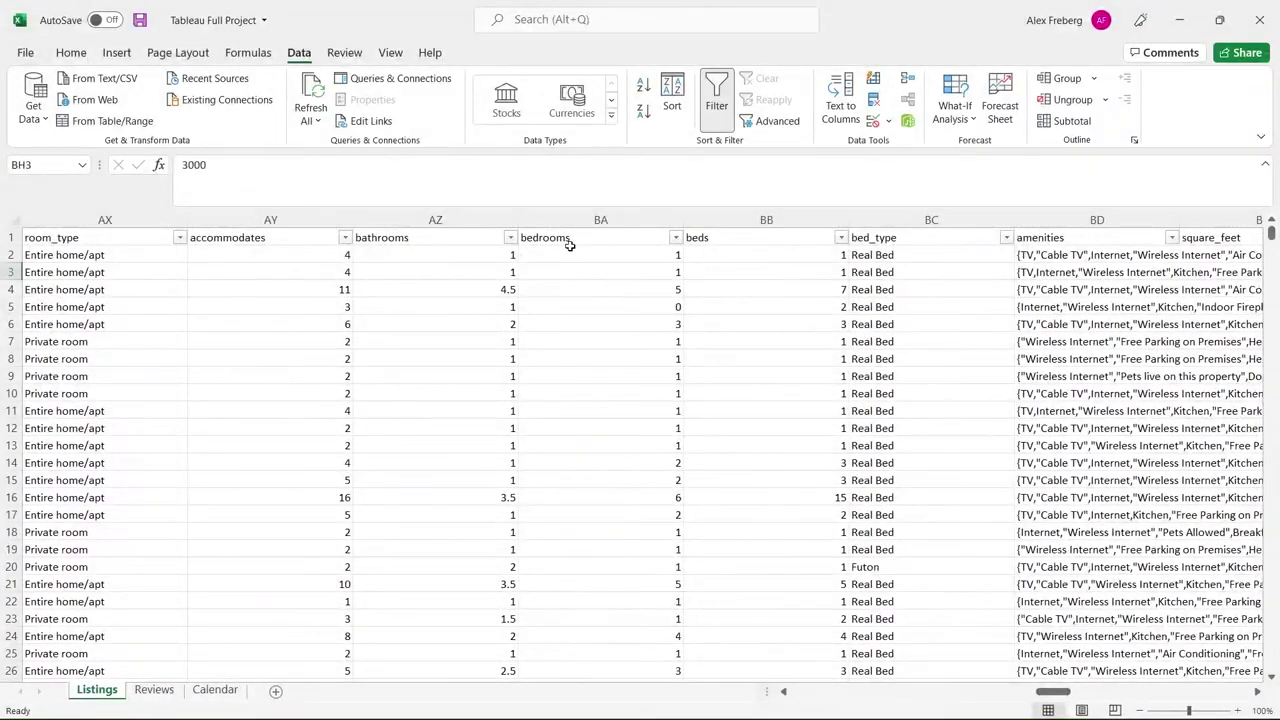
left_click(609, 288)
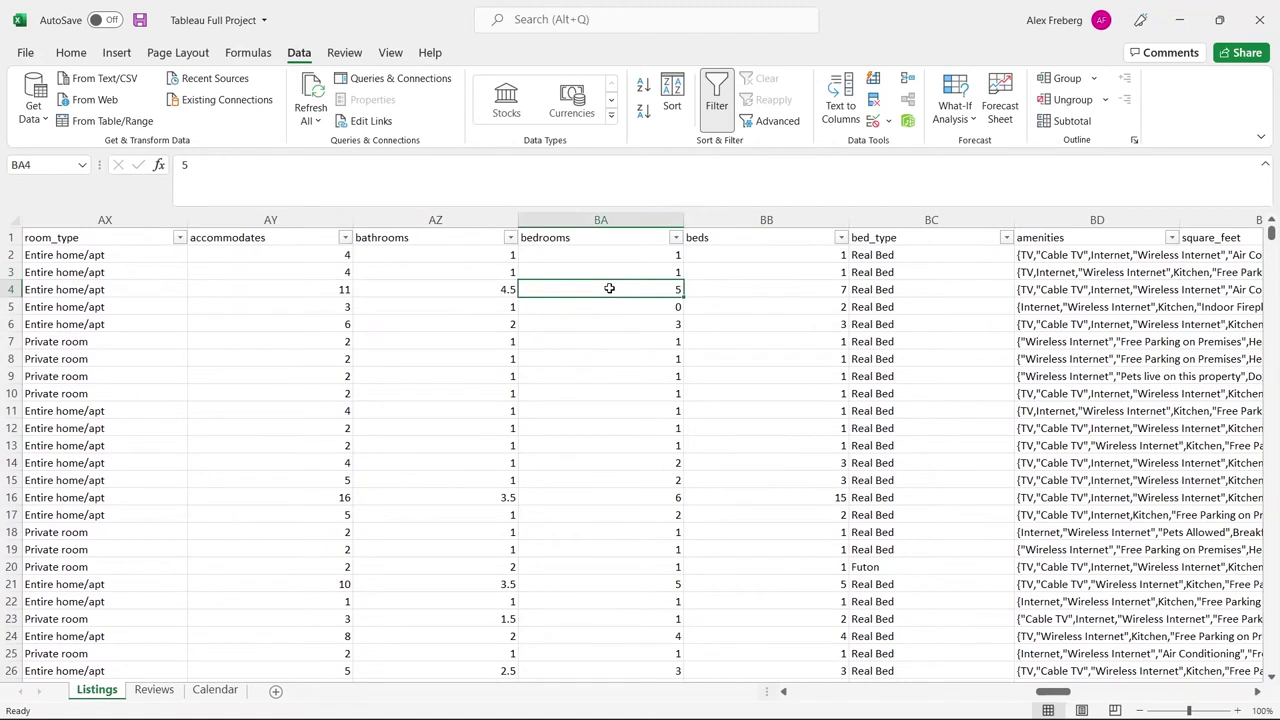
left_click(766, 291)
left_click(740, 238)
left_click(739, 287)
left_click(654, 289)
left_click(709, 287)
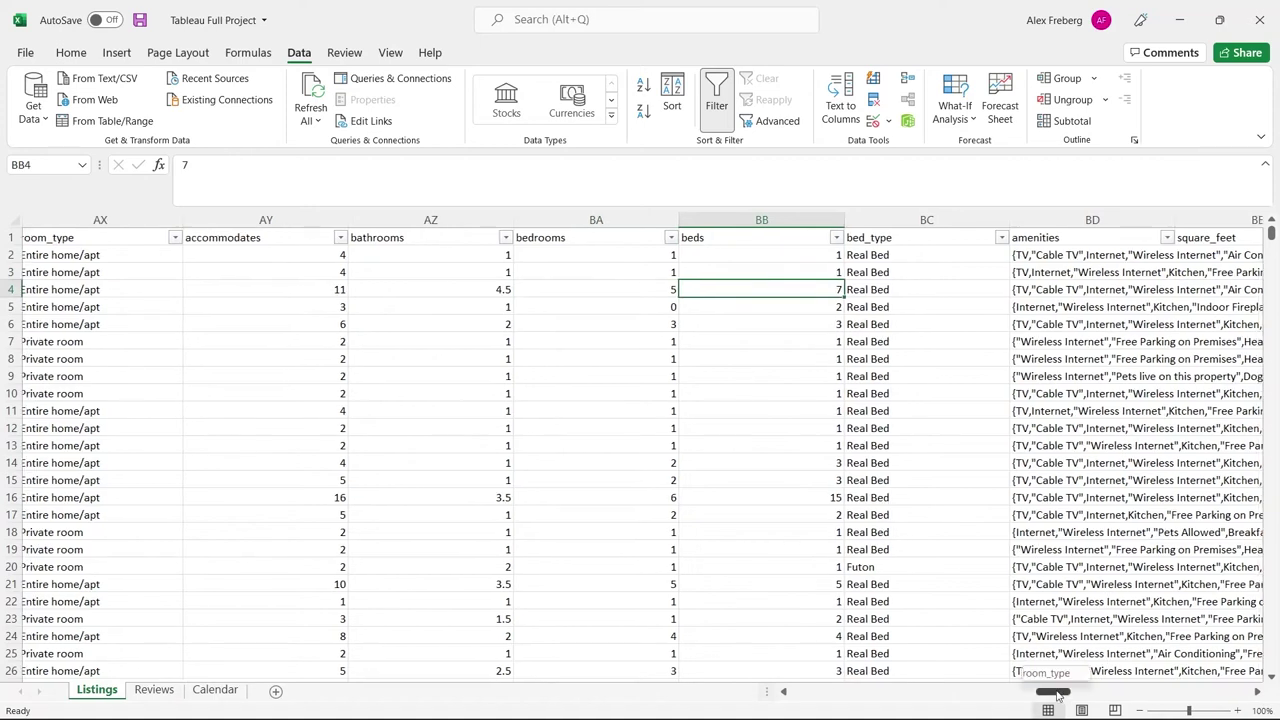
Inspect the price, weekly_price, monthly_price, security_deposit and cleaning_fee columns in Listings, and return to the sheet's first columns
left_click_drag(1057, 695, 1095, 697)
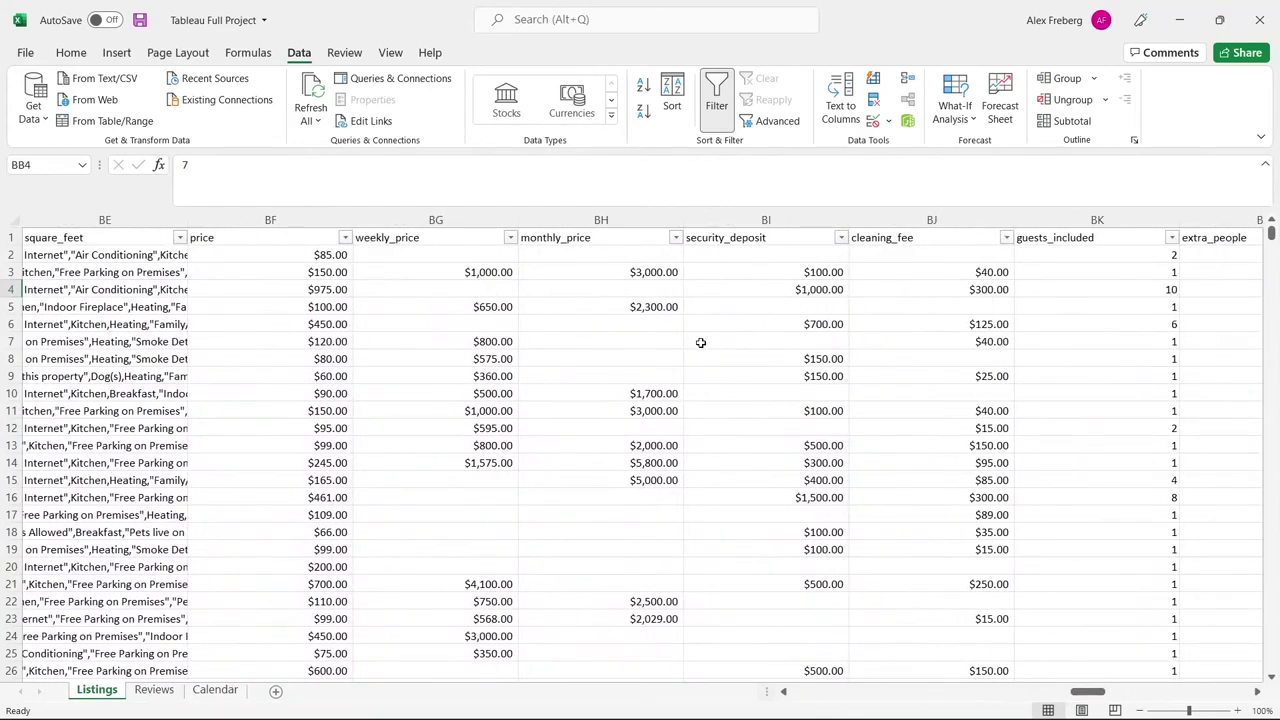
left_click(309, 255)
left_click_drag(309, 255, 306, 273)
left_click(306, 273)
left_click(390, 271)
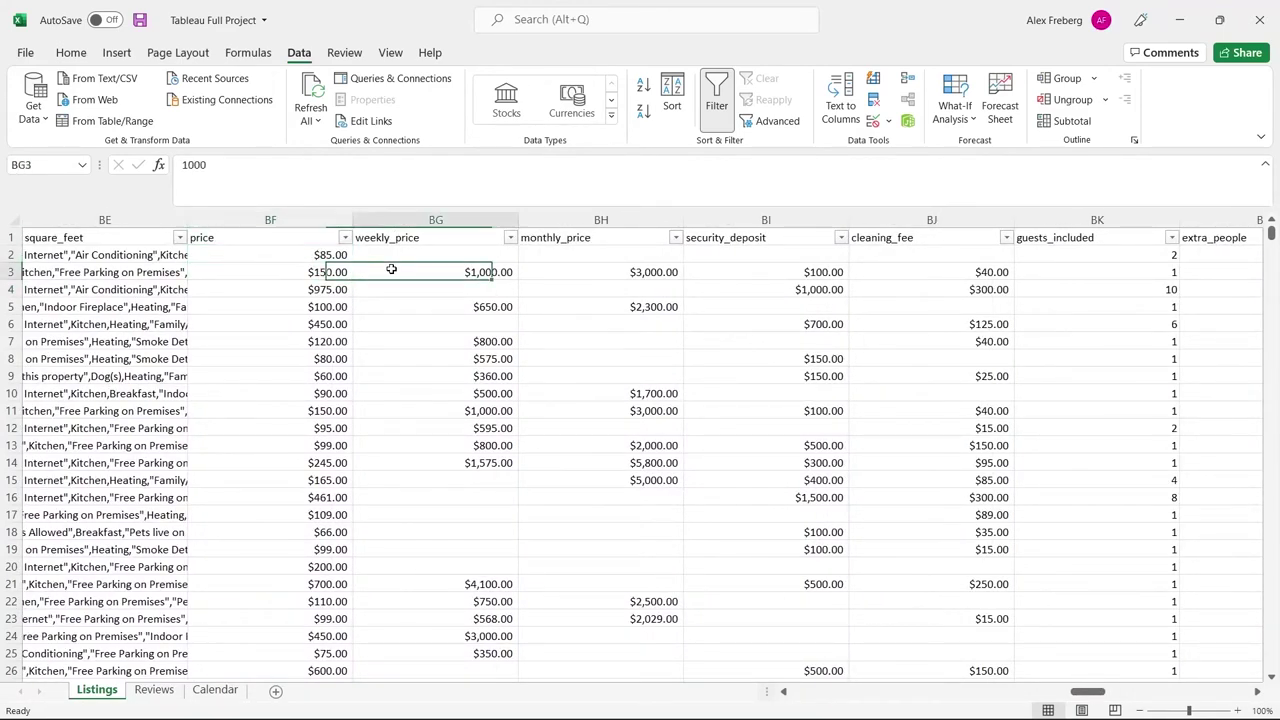
left_click(650, 272)
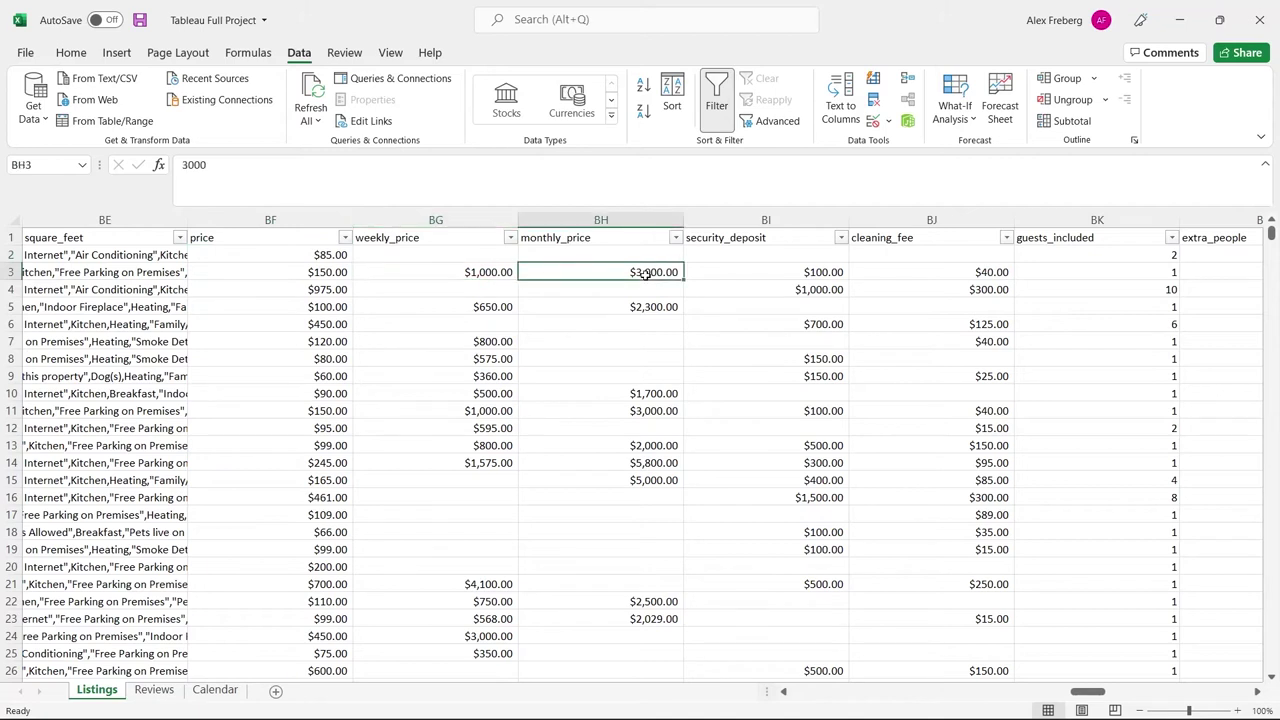
left_click(801, 272)
left_click(798, 289)
left_click(785, 394)
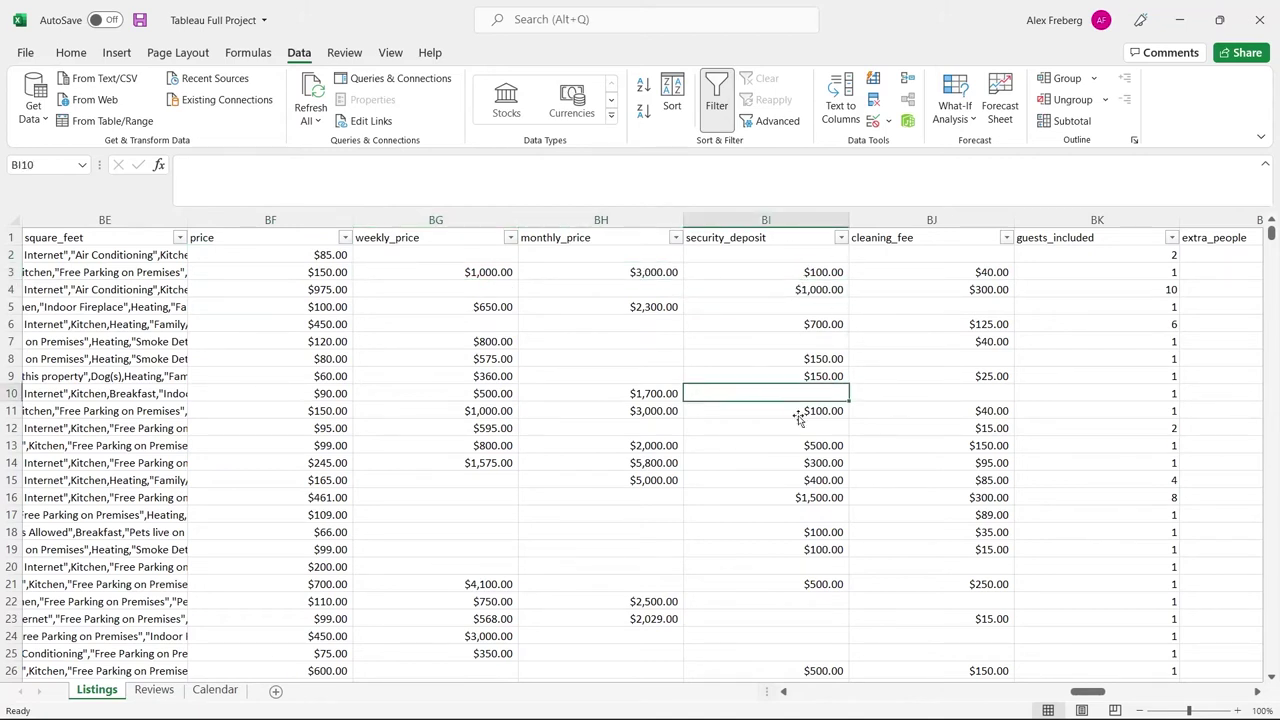
left_click(990, 276)
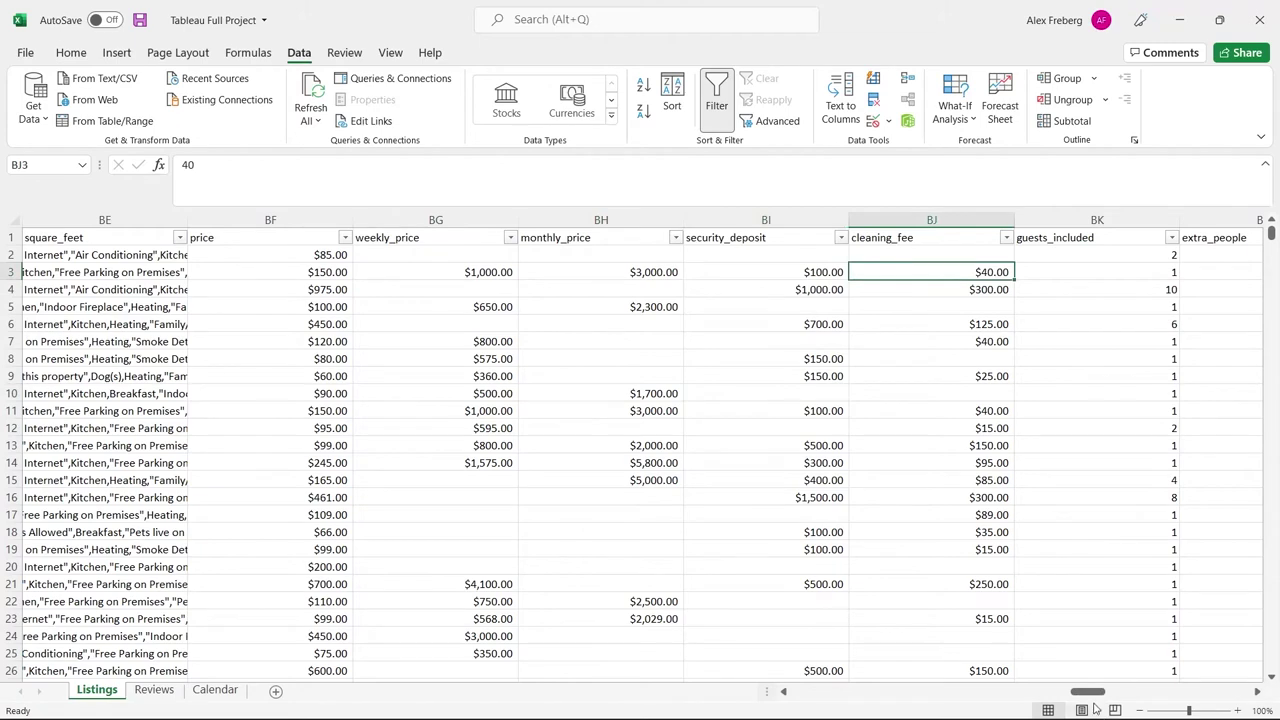
left_click_drag(1088, 692, 780, 698)
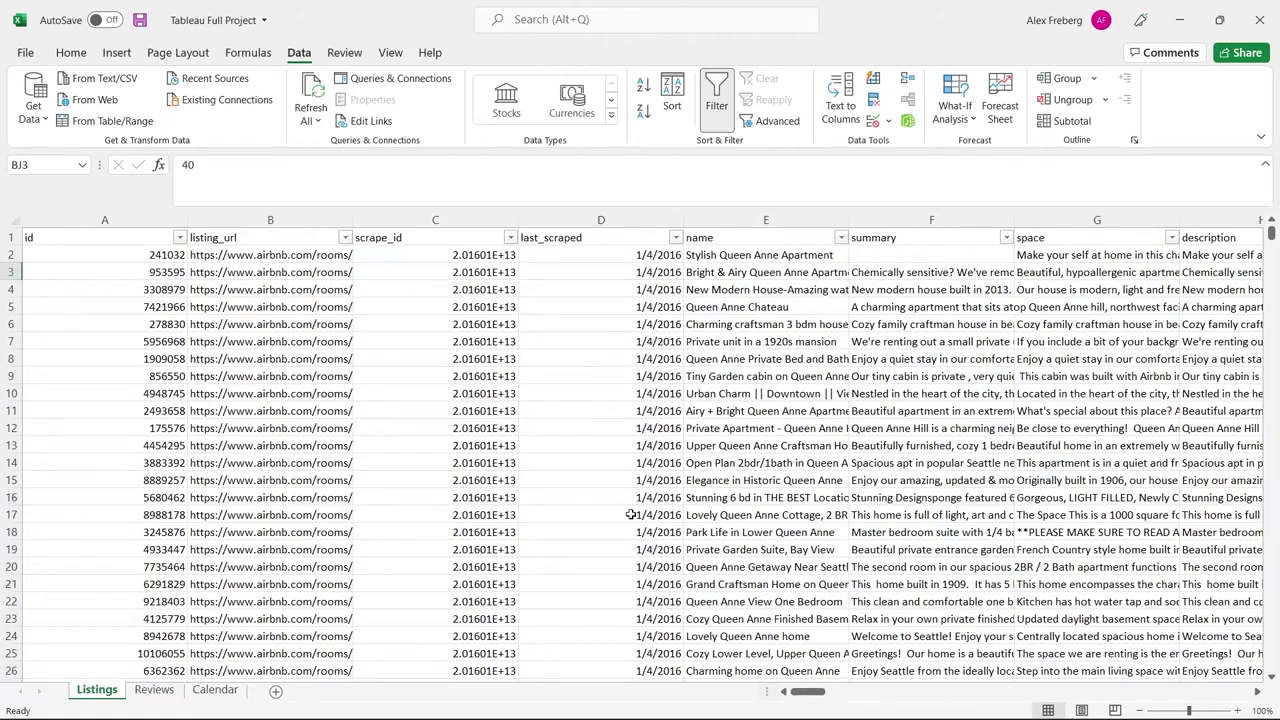
Examine the Reviews sheet's listing_id, id, reviewer and comments columns and compare its identifiers with the id column in Listings
left_click(155, 693)
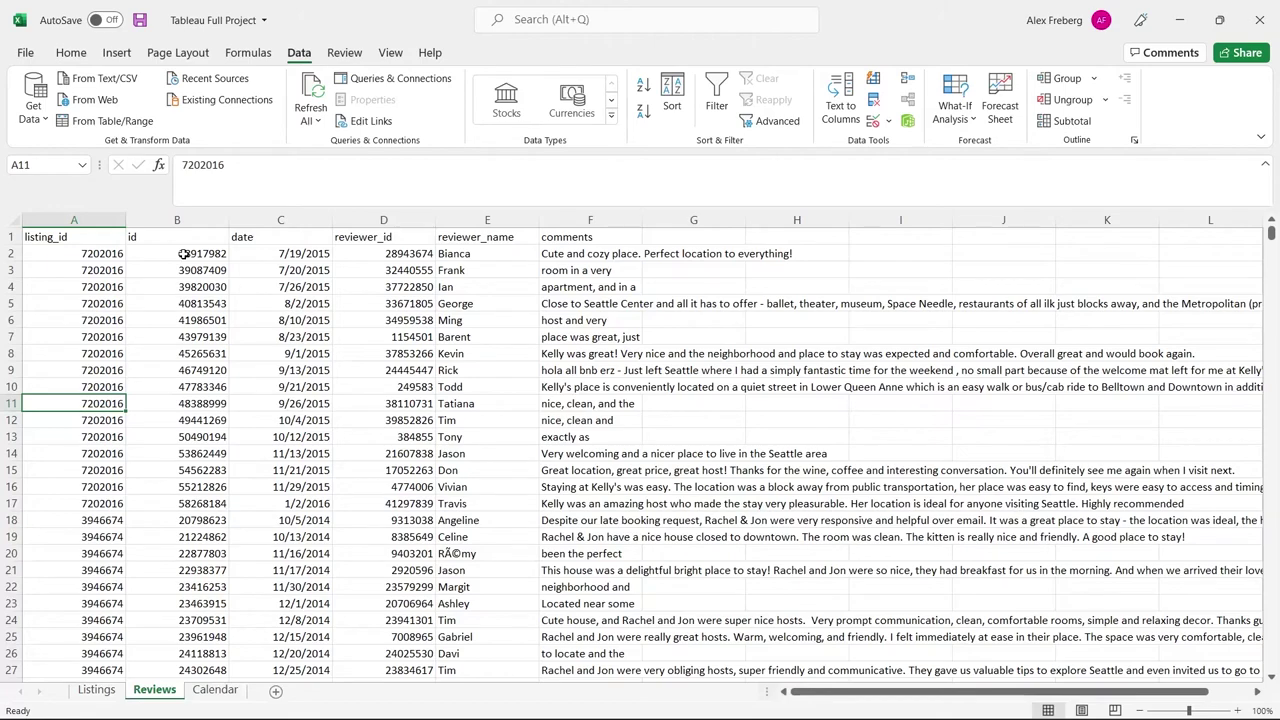
left_click(96, 690)
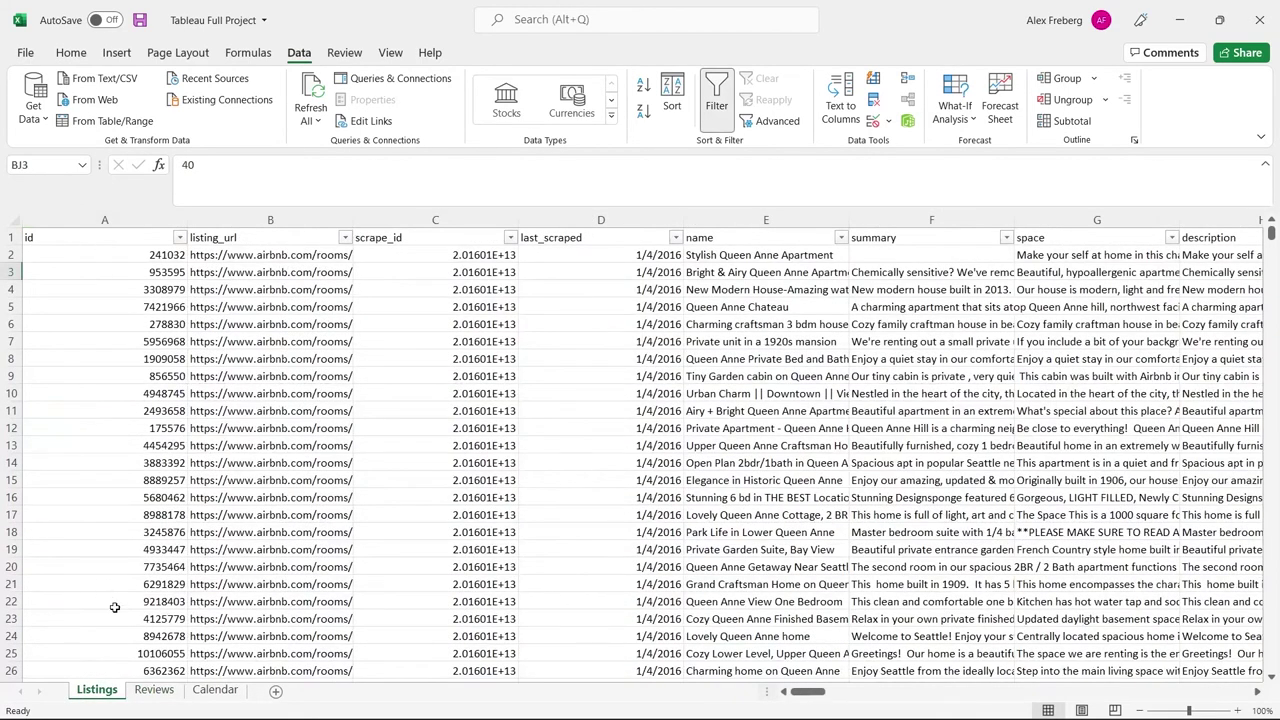
left_click(155, 697)
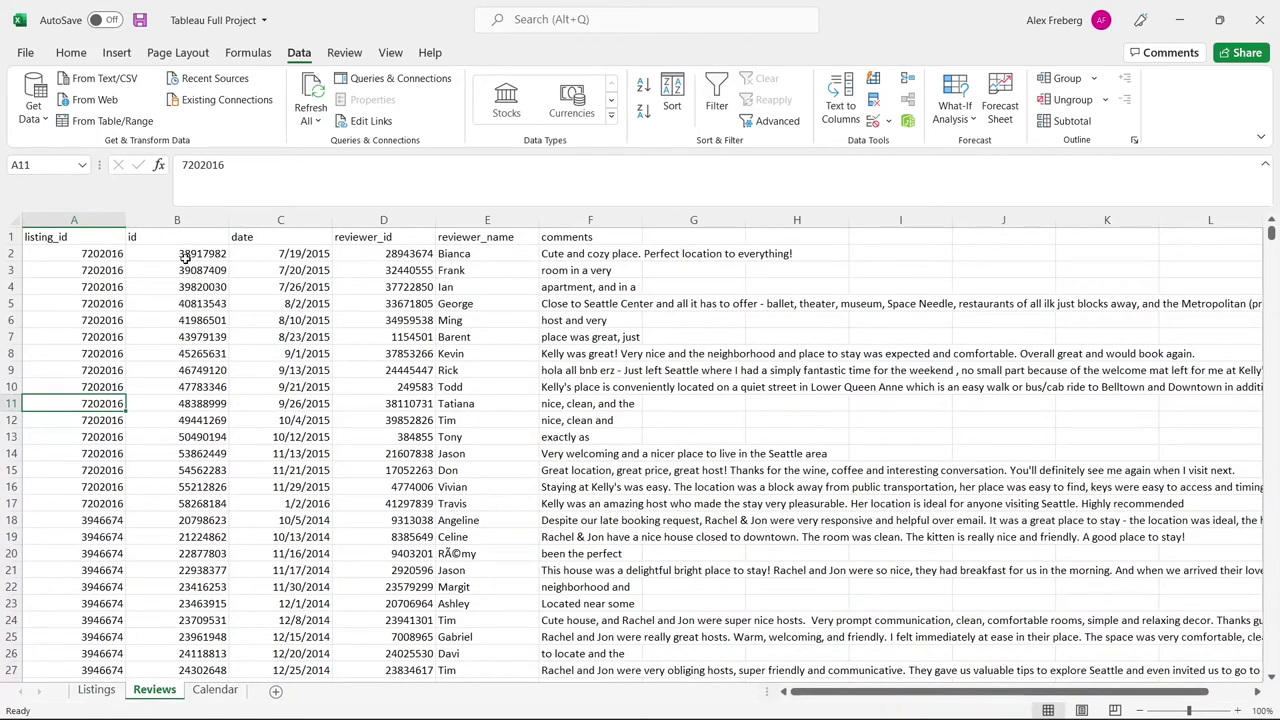
left_click(187, 222)
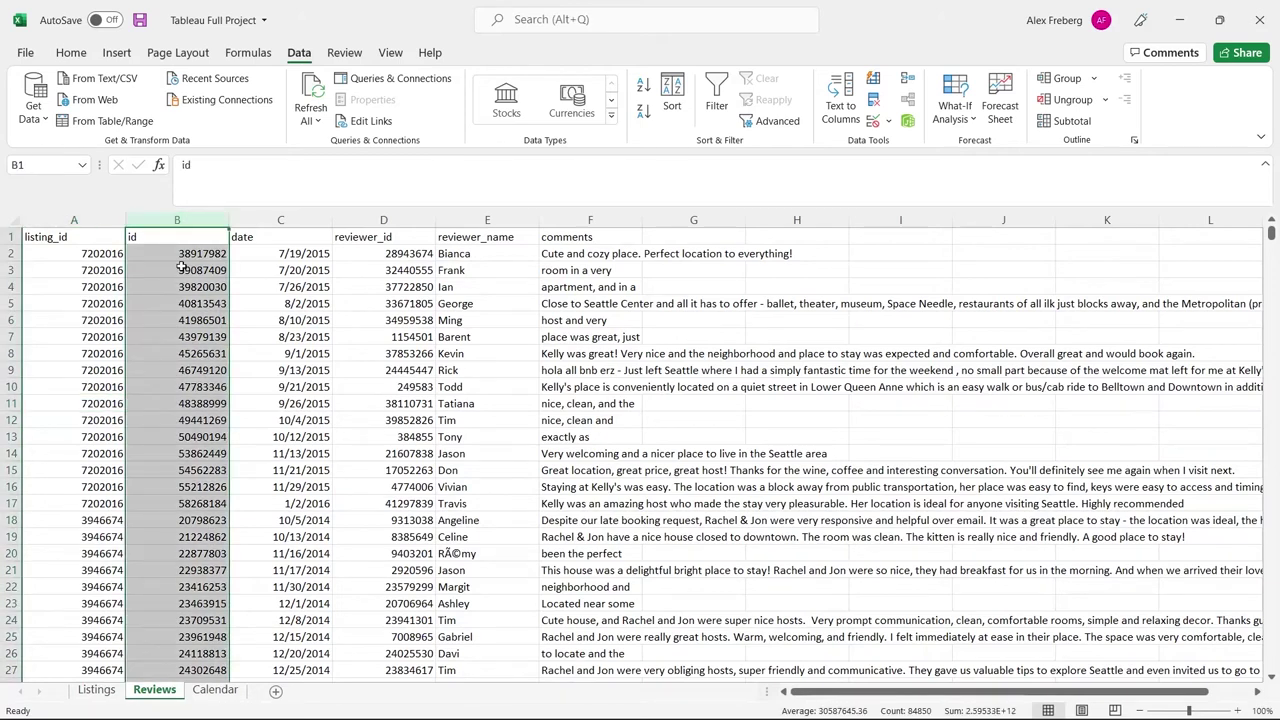
left_click(180, 268)
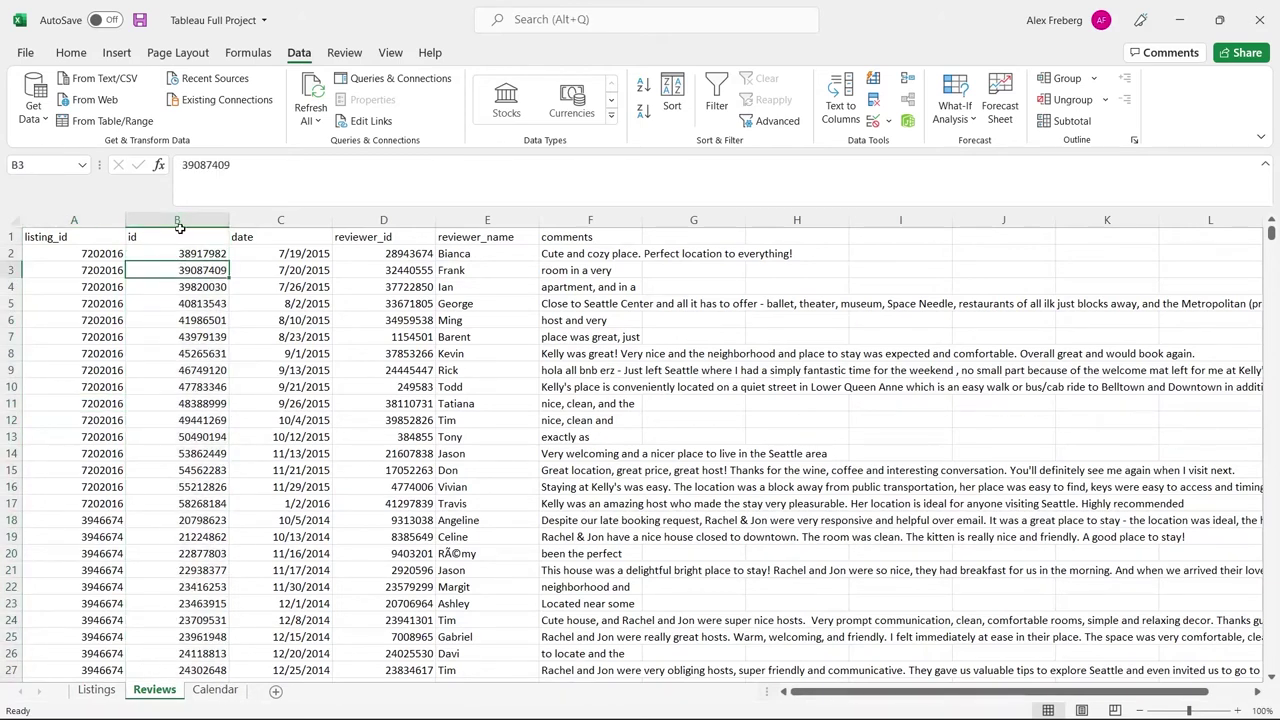
left_click(365, 245)
left_click_drag(480, 240, 406, 336)
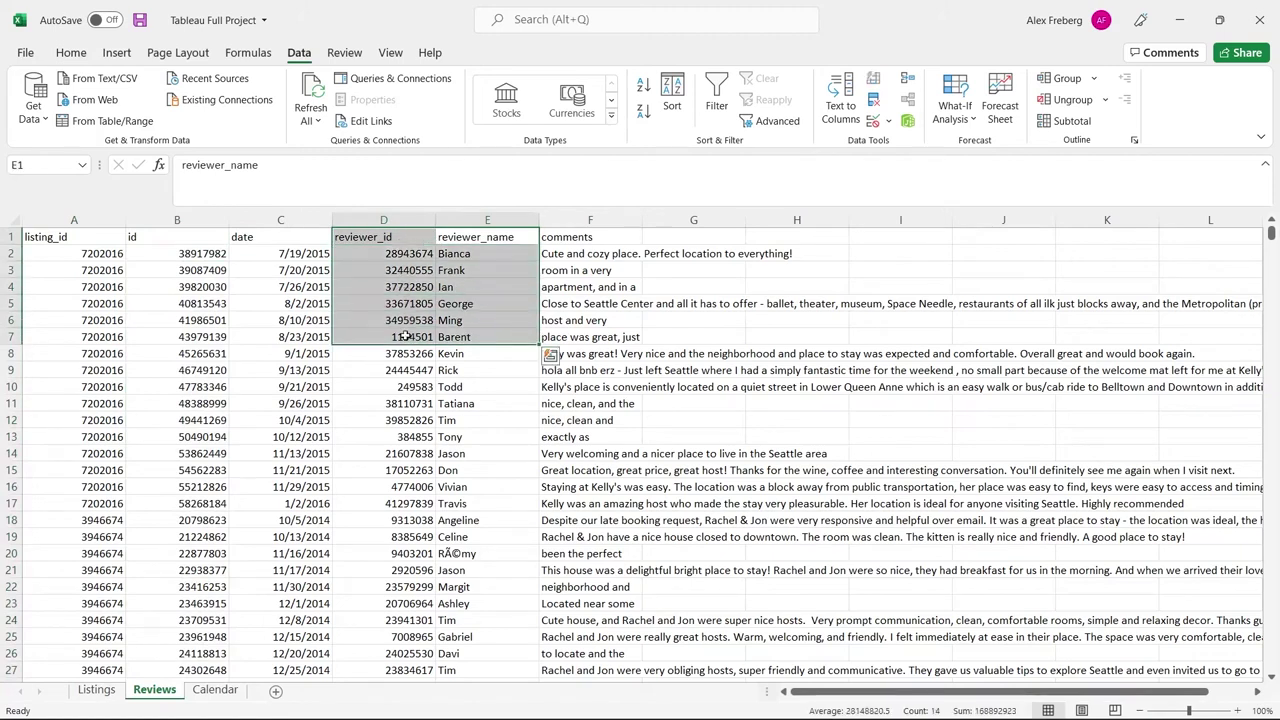
left_click(180, 222)
left_click(73, 220)
left_click(77, 336)
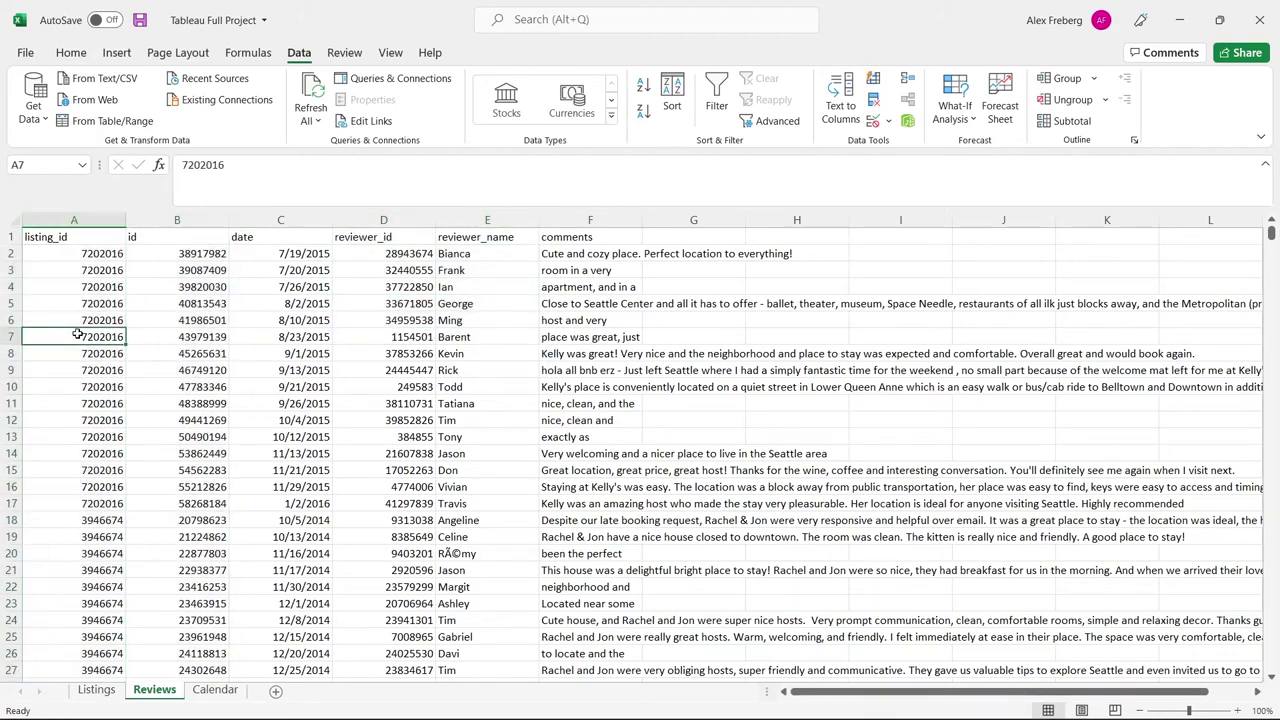
left_click(95, 692)
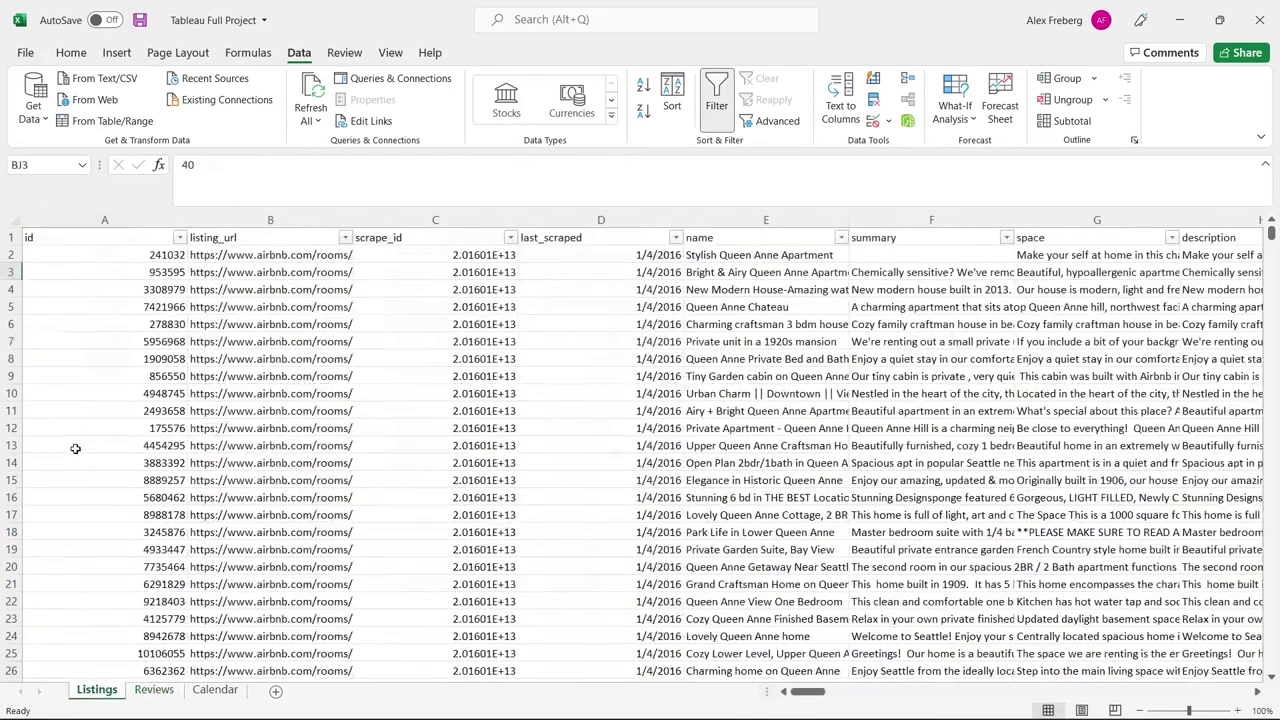
left_click(155, 690)
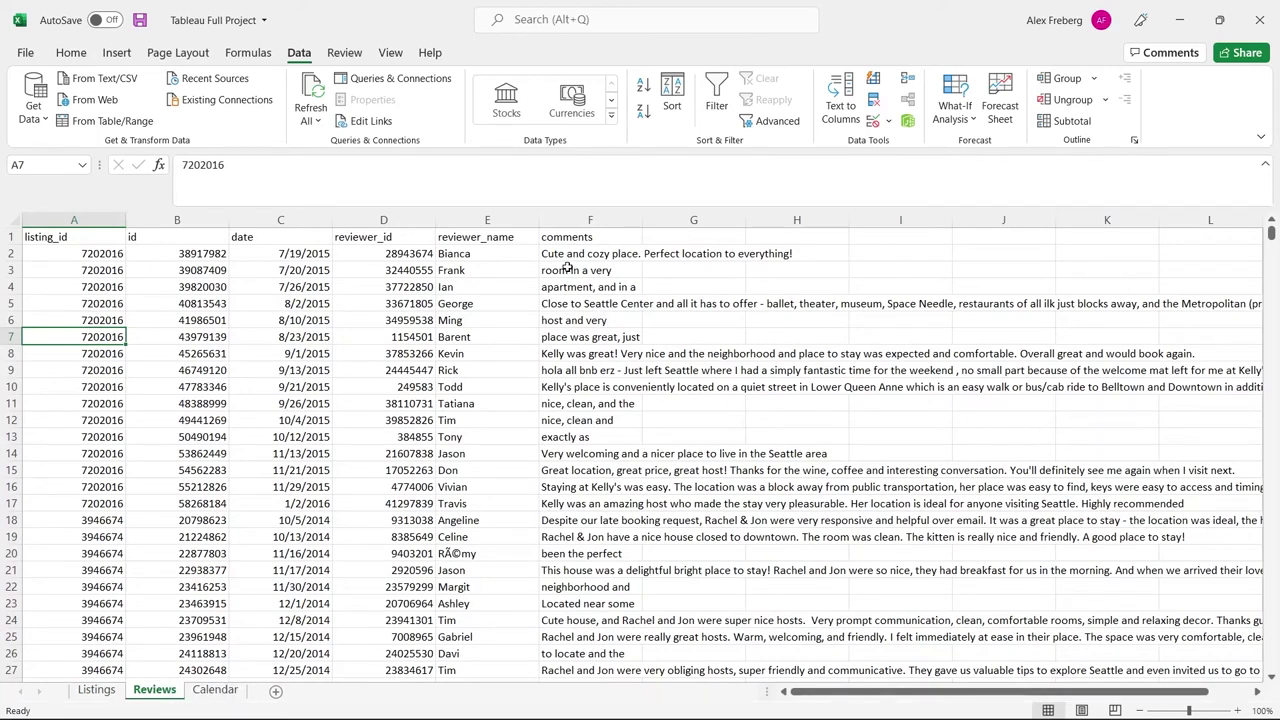
Examine the Calendar sheet's listing_id, date, available and price columns, comparing listing_id with the id column in Listings
left_click(216, 690)
scroll(700, 403, "up", 10)
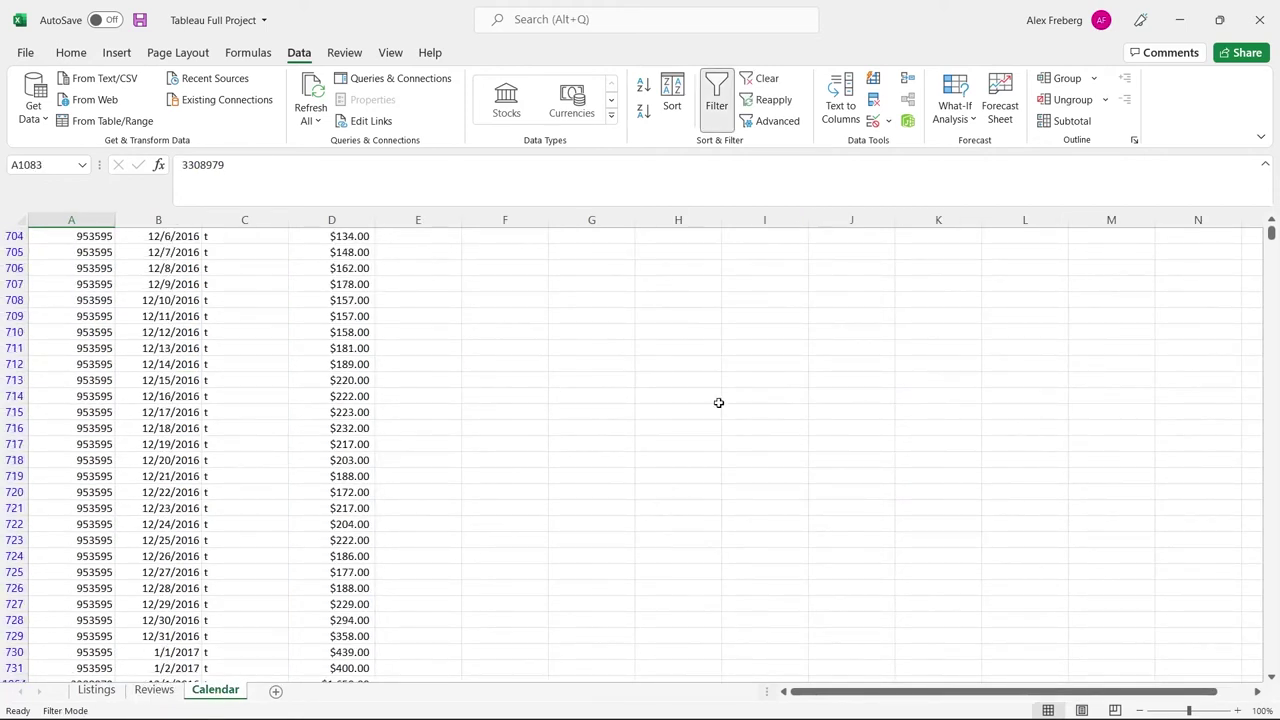
scroll(1044, 352, "up", 10)
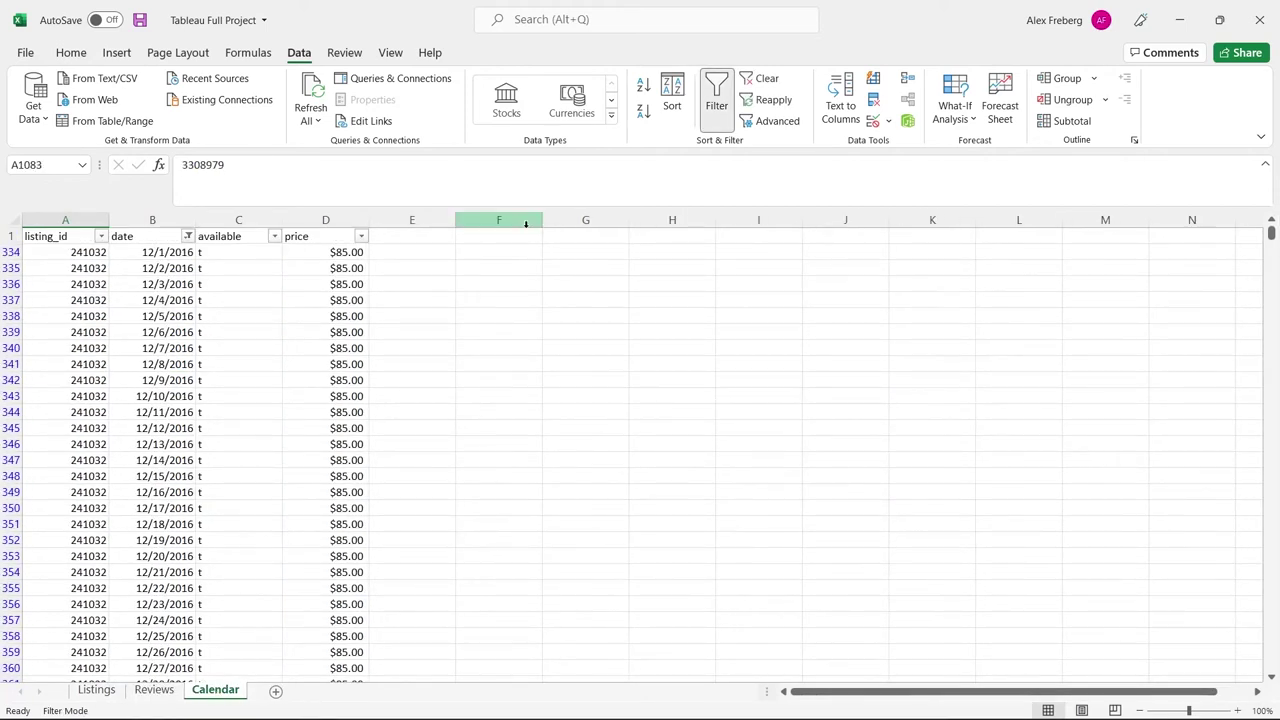
left_click(65, 215)
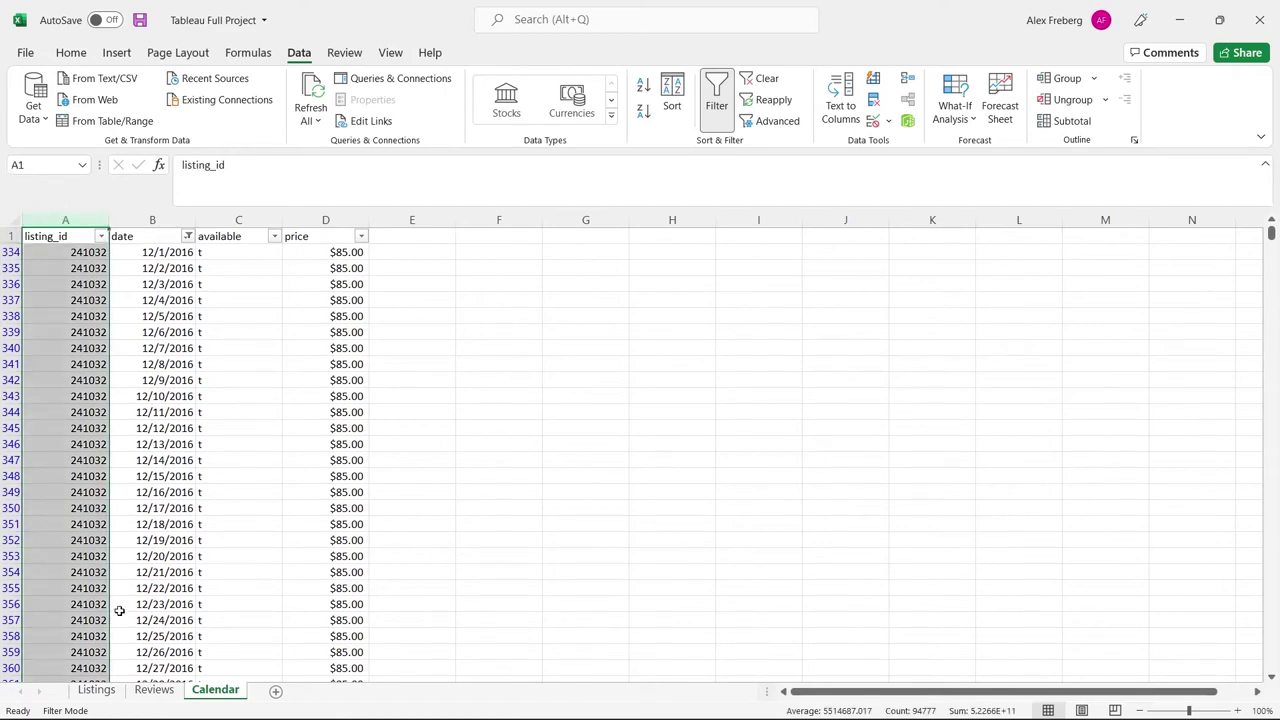
left_click(104, 693)
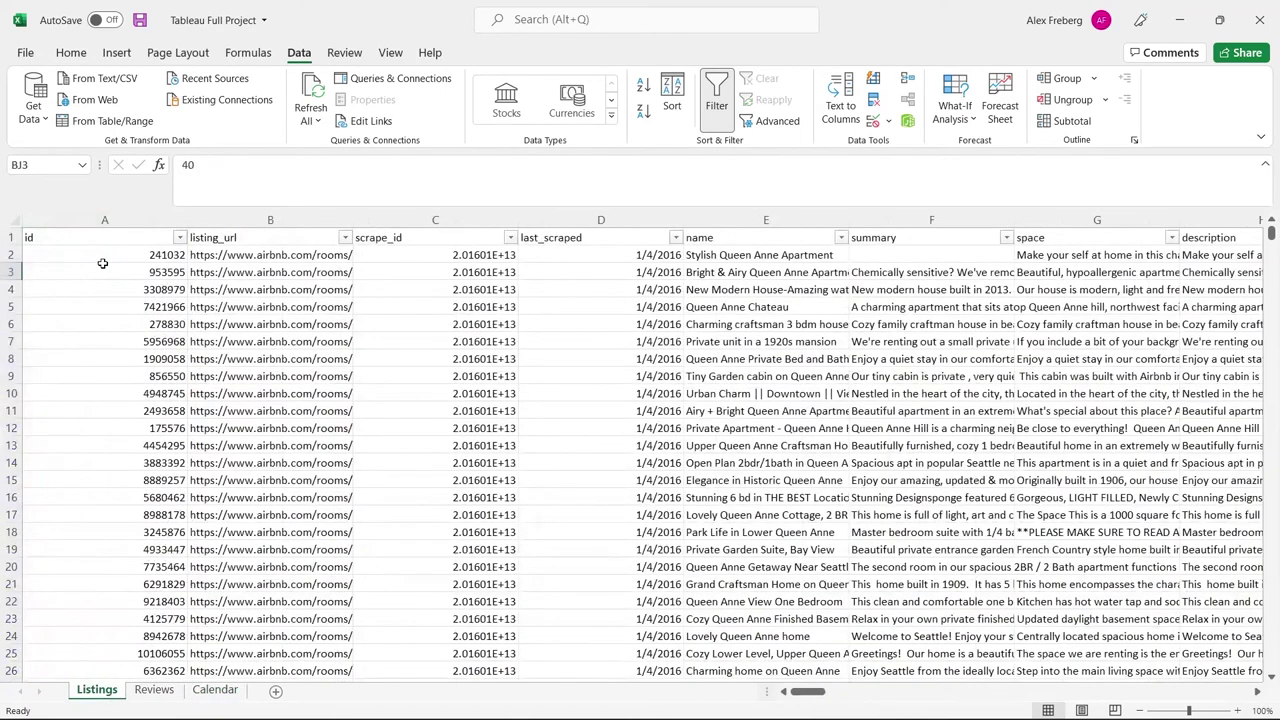
left_click(220, 695)
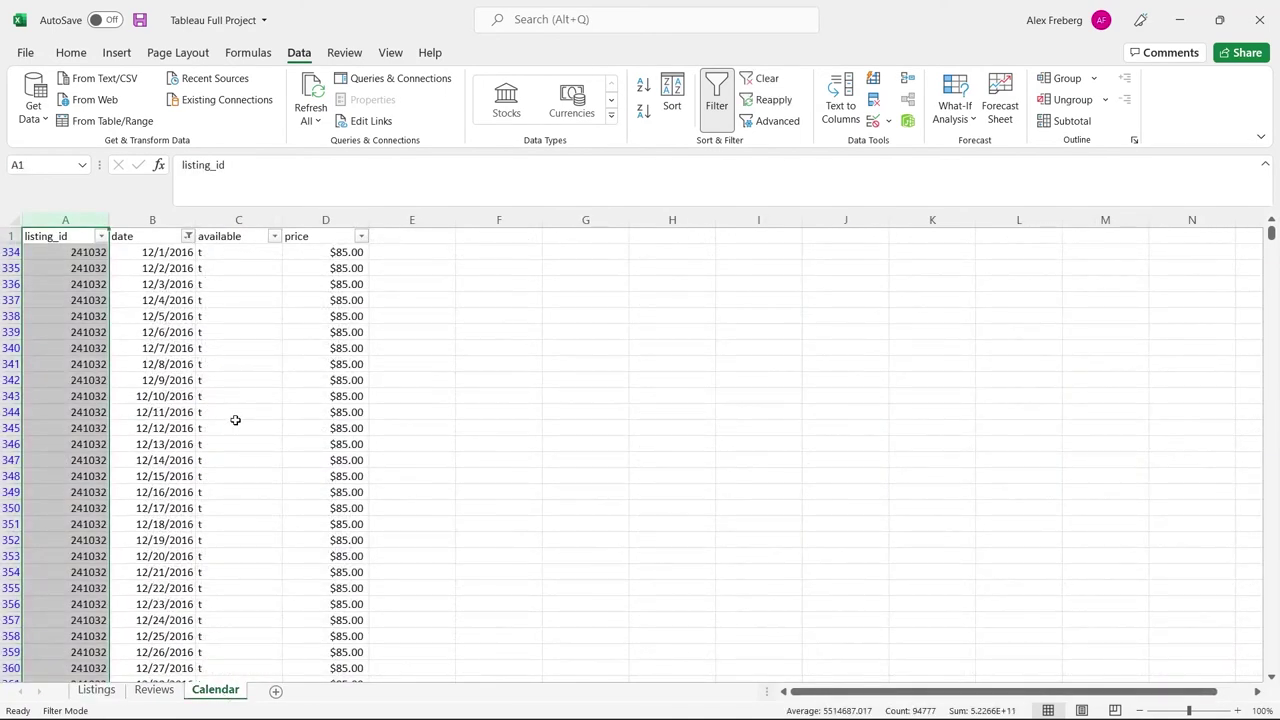
left_click(180, 266)
left_click(303, 255)
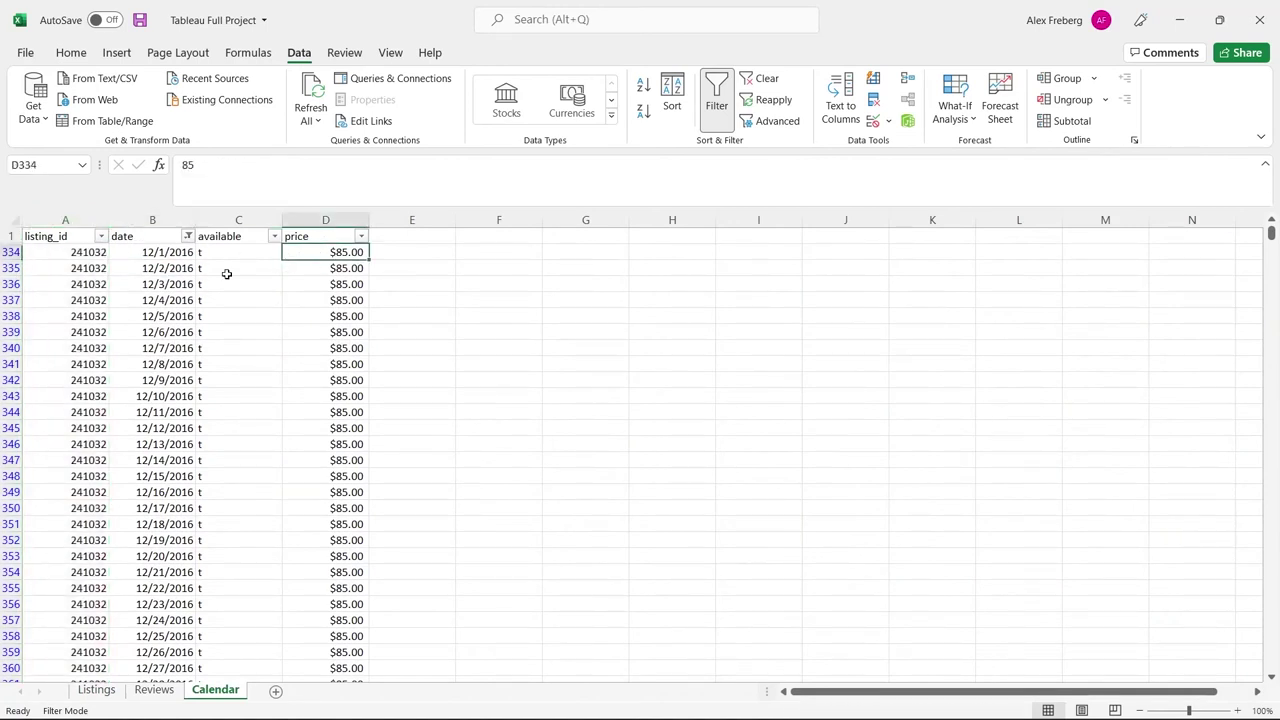
Examine the listing_id, date and price values in the filtered Calendar rows for individual listings
left_click(86, 252)
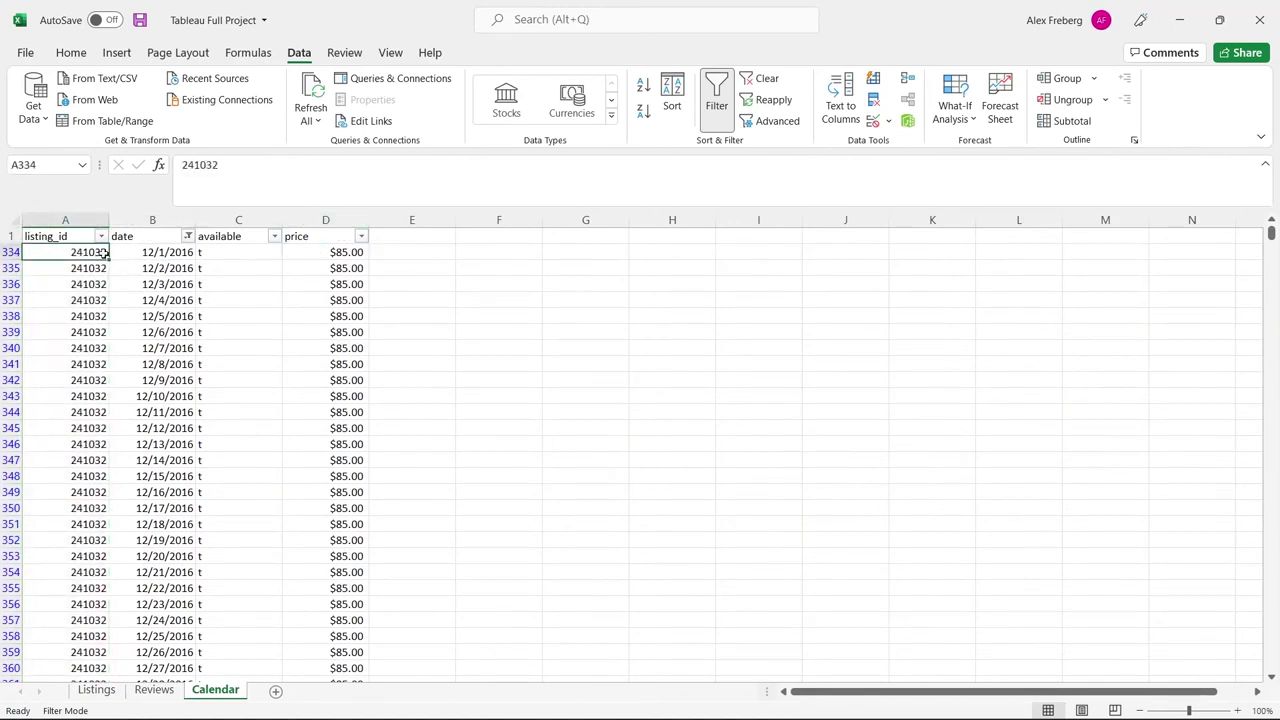
left_click(168, 254)
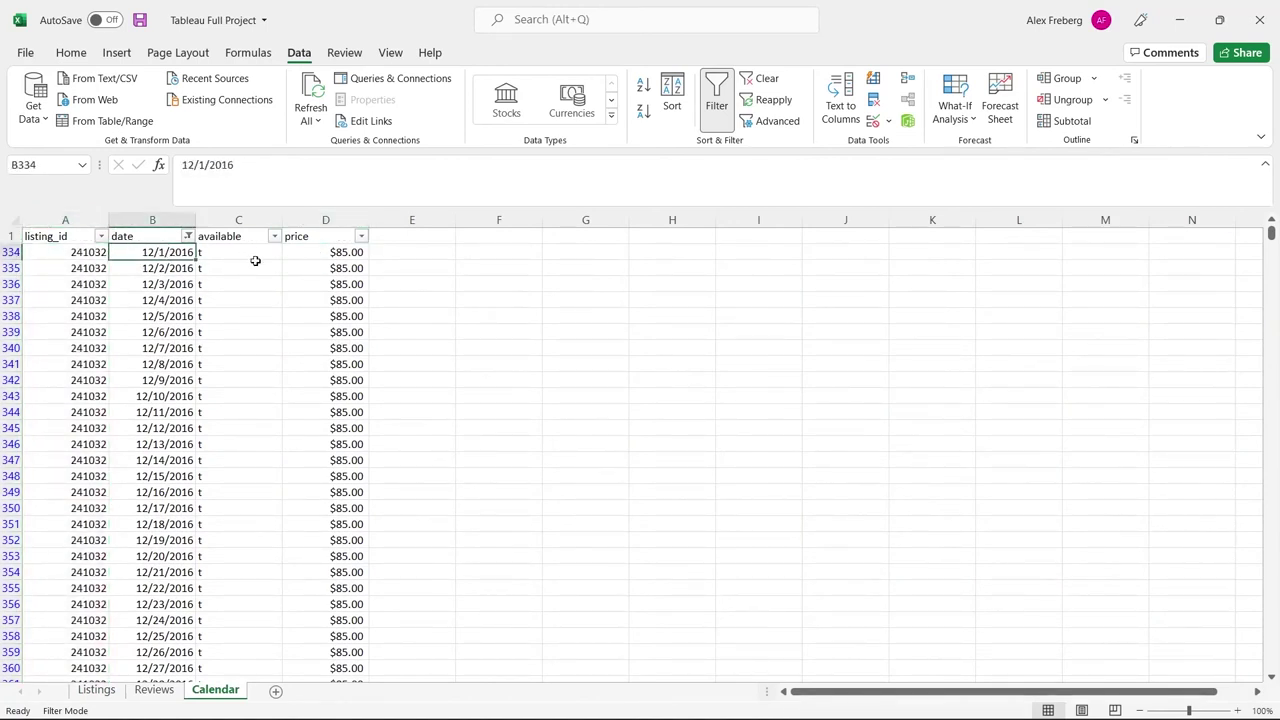
left_click(319, 252)
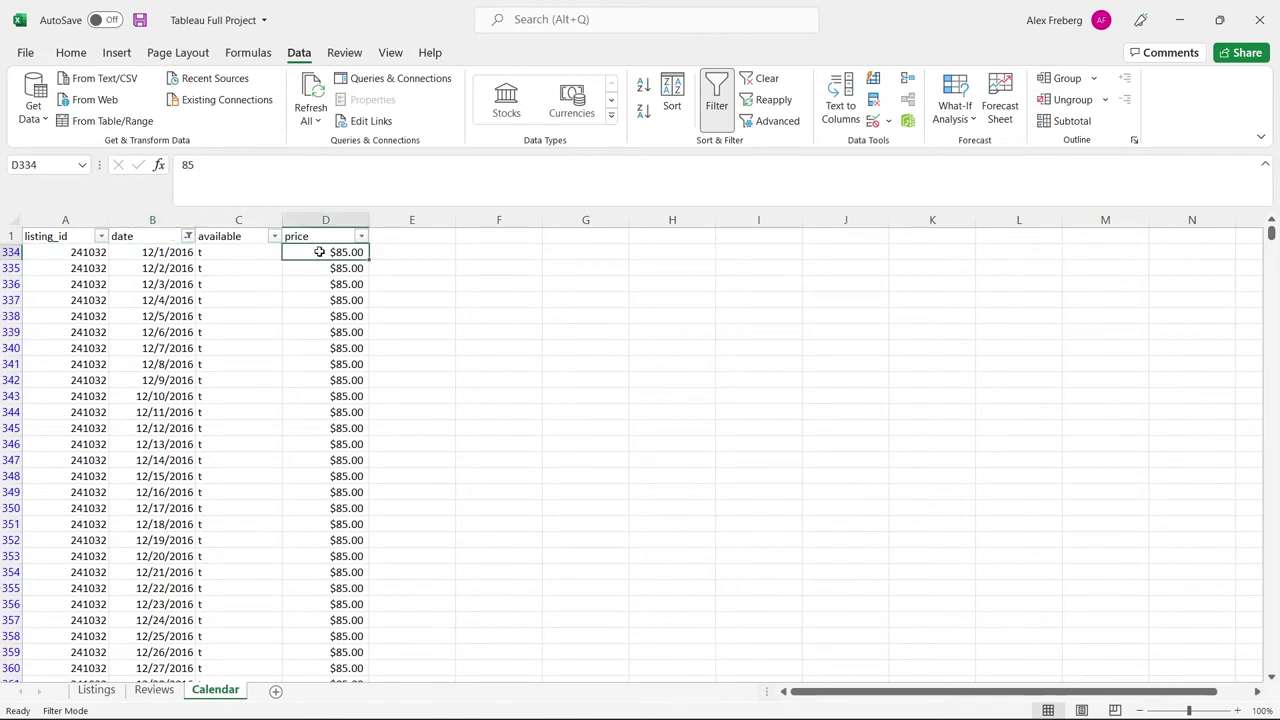
scroll(298, 352, "down", 1)
scroll(298, 352, "down", 15)
scroll(269, 445, "down", 20)
scroll(269, 445, "down", 20)
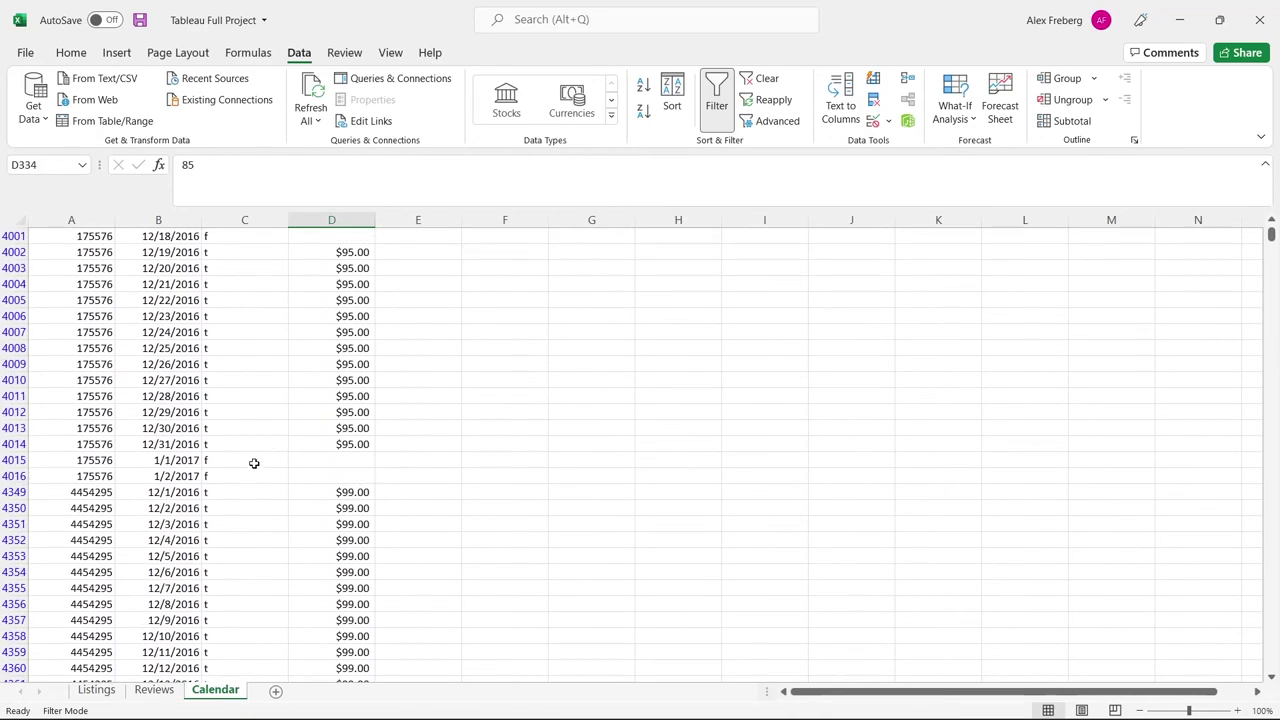
Compare the available flags t and f with the price values in the Calendar rows for listing 175576
left_click(240, 443)
left_click(248, 410)
left_click(237, 462)
left_click(237, 478)
left_click(255, 445)
left_click(266, 425)
left_click_drag(338, 421, 316, 473)
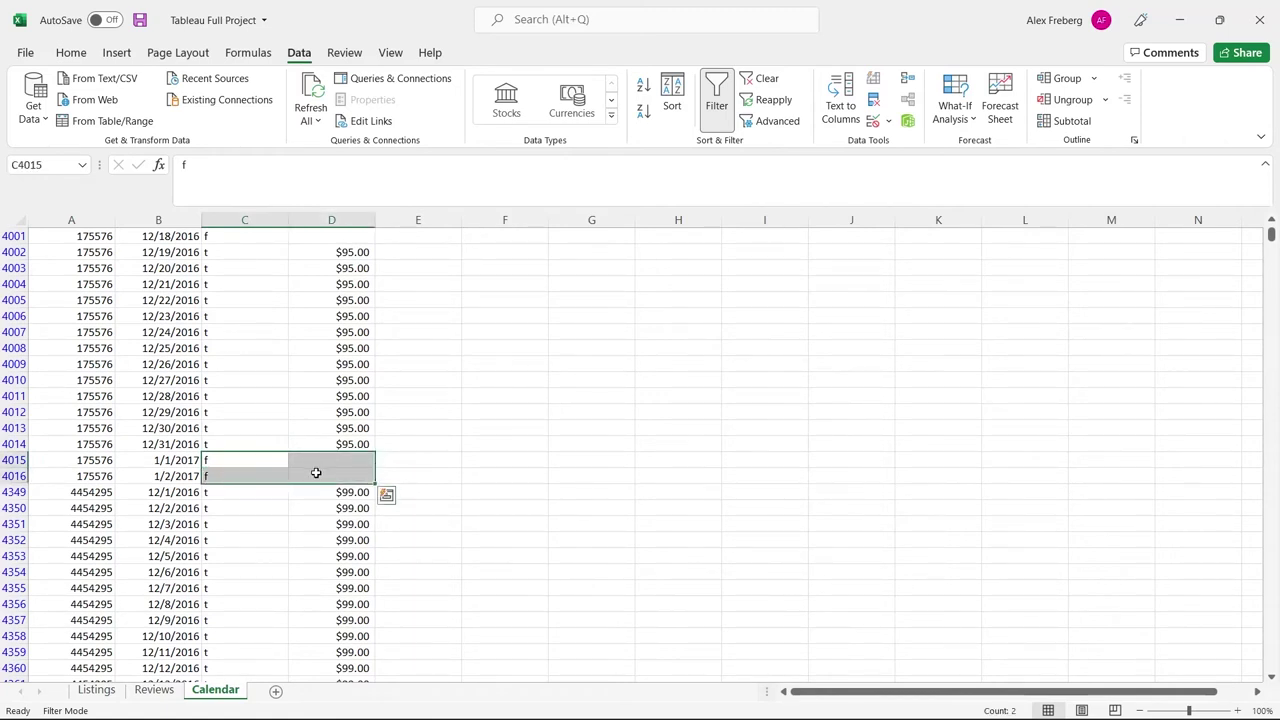
left_click(316, 473)
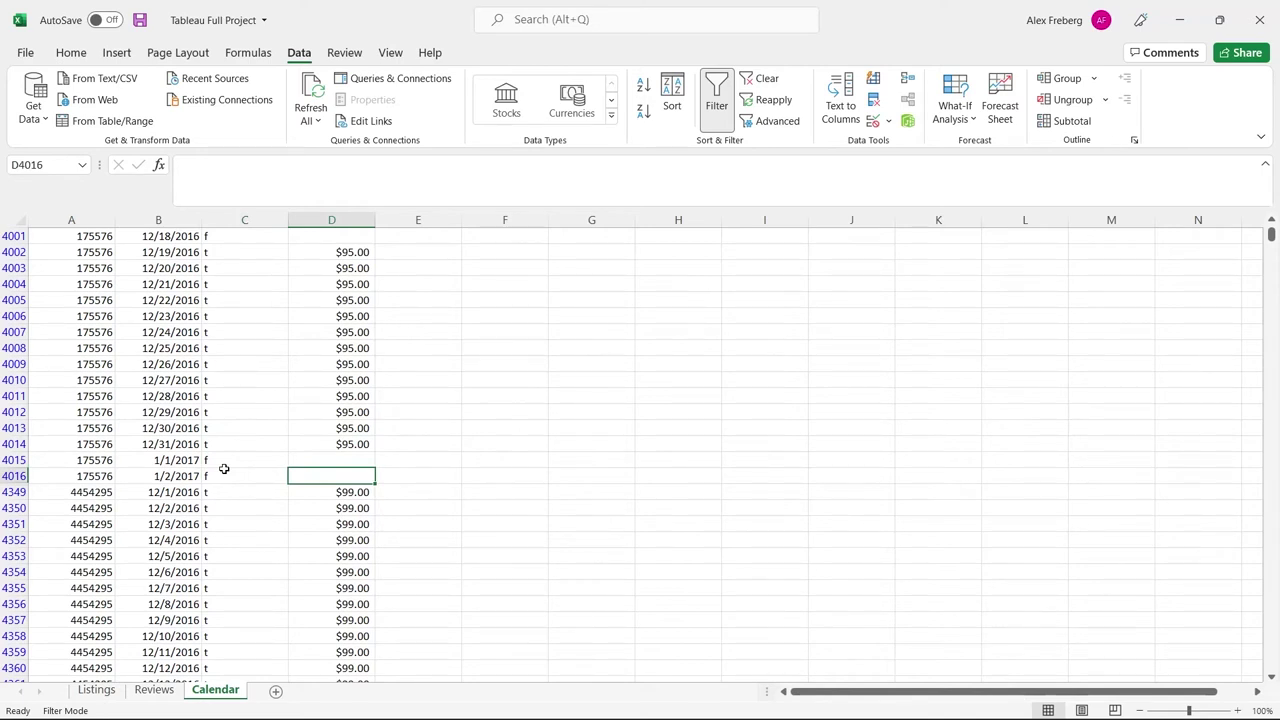
left_click_drag(324, 443, 97, 256)
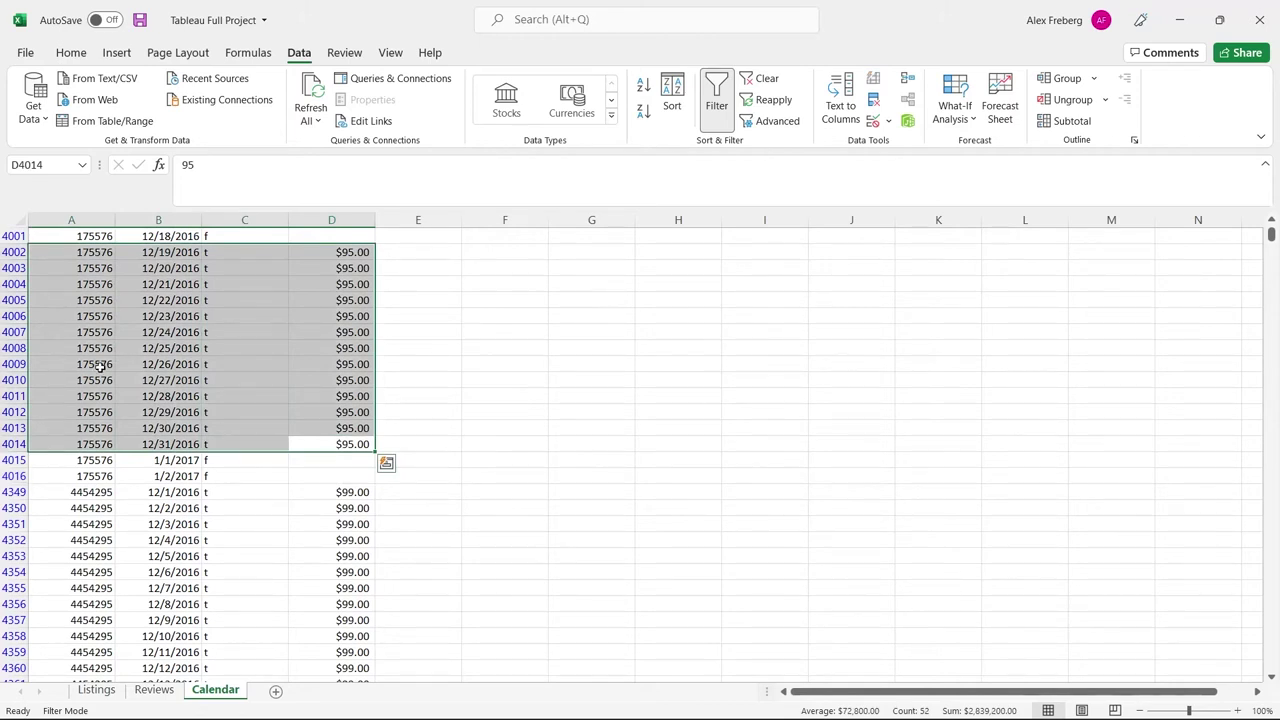
left_click(270, 360)
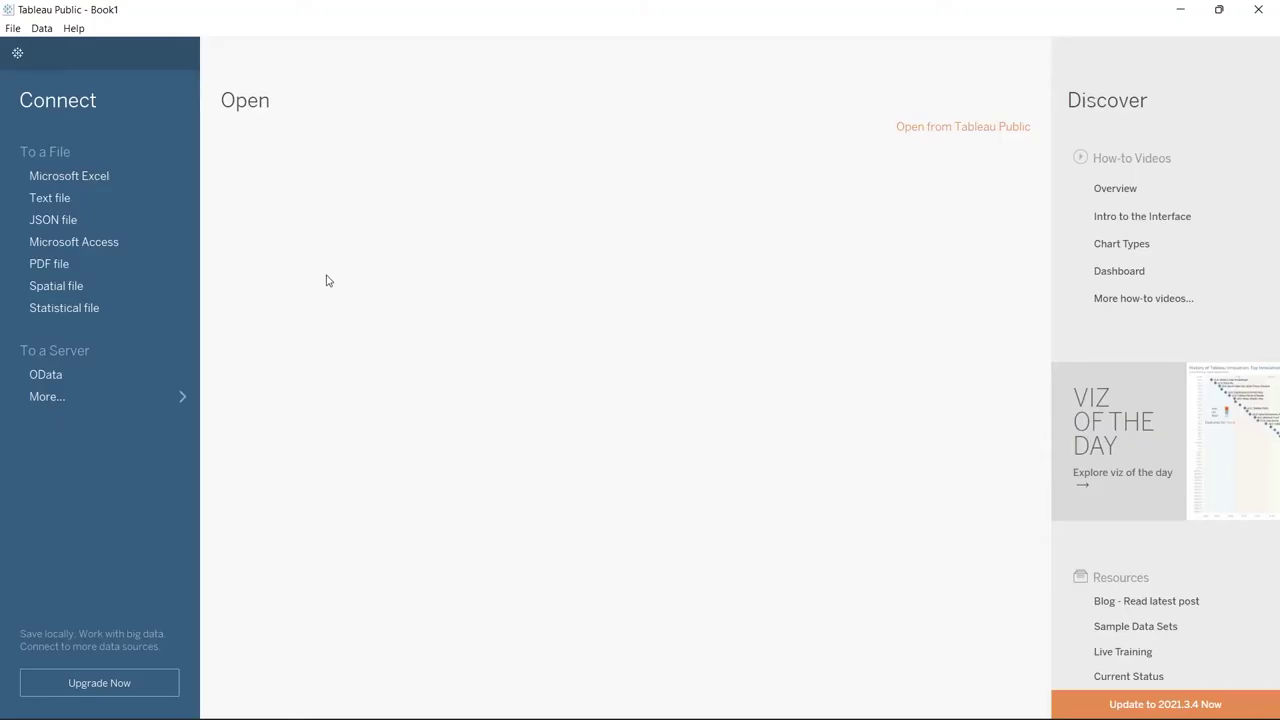
Switch to Tableau Public and connect to the Excel workbook Tableau Full Project in Downloads
left_click(122, 175)
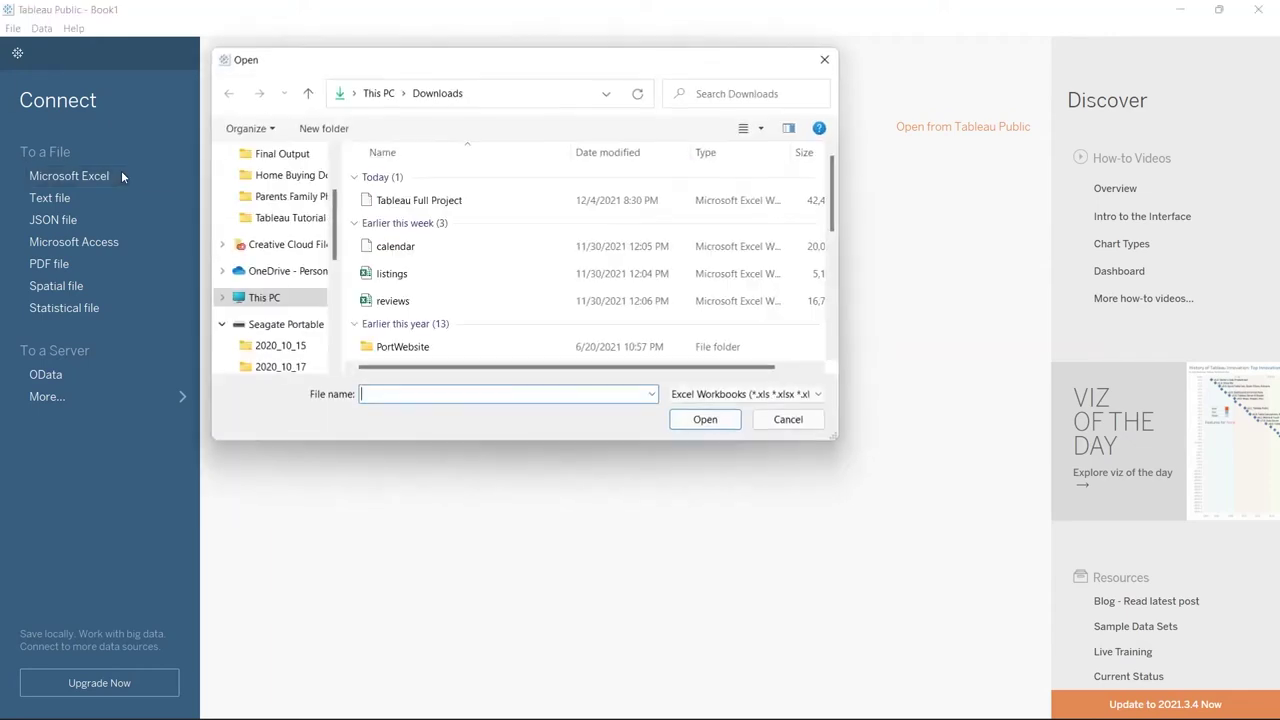
left_click(466, 202)
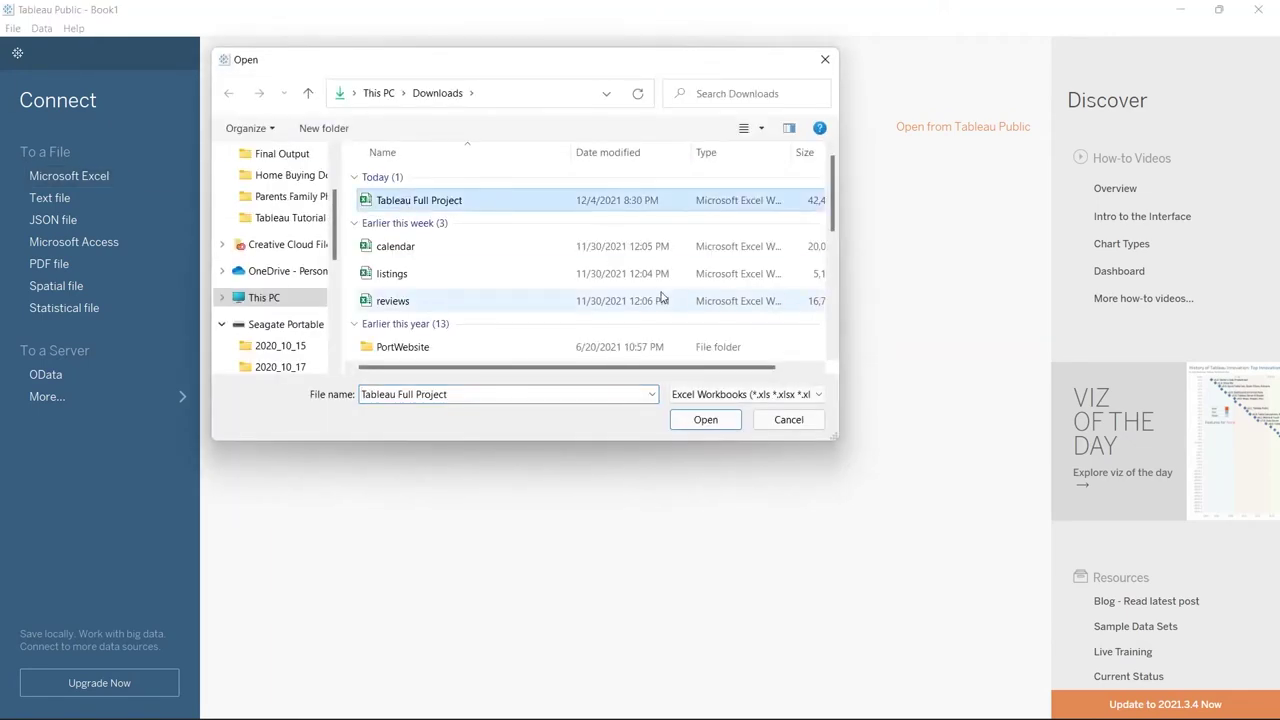
left_click(705, 420)
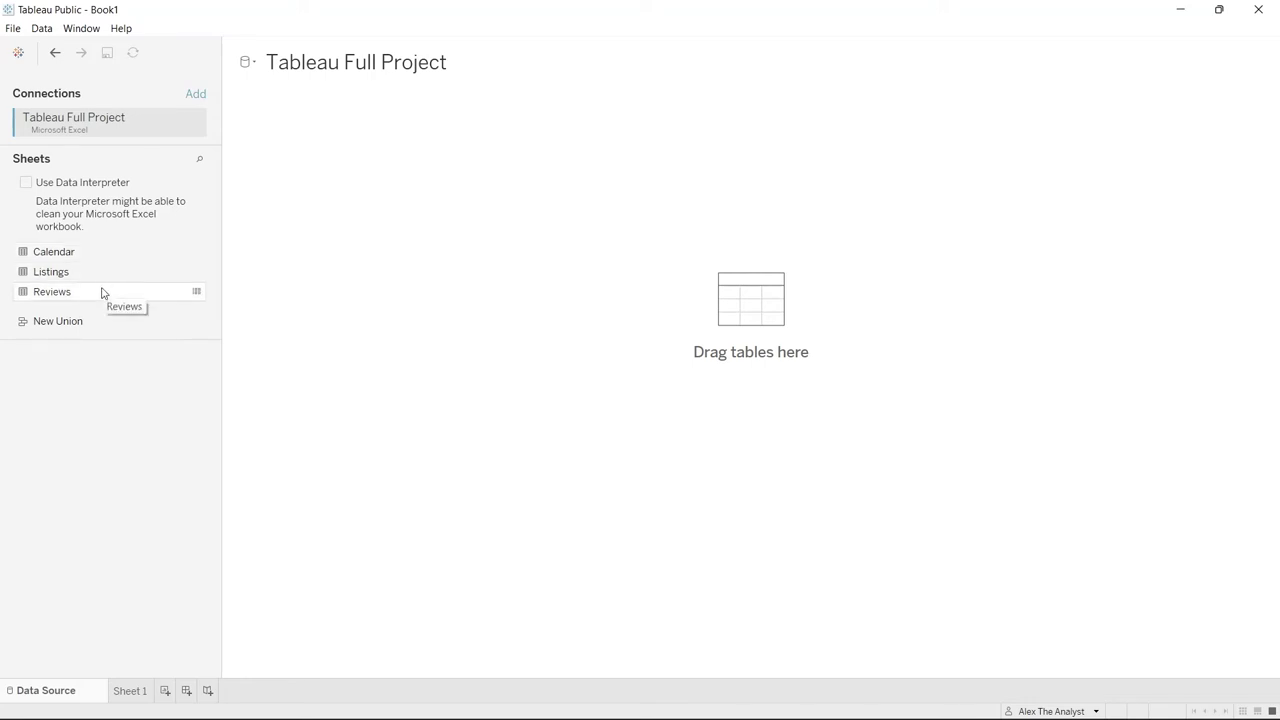
Add the Listings table to the data source with automatic preview updates, and open it for joining tables
left_click_drag(86, 271, 316, 189)
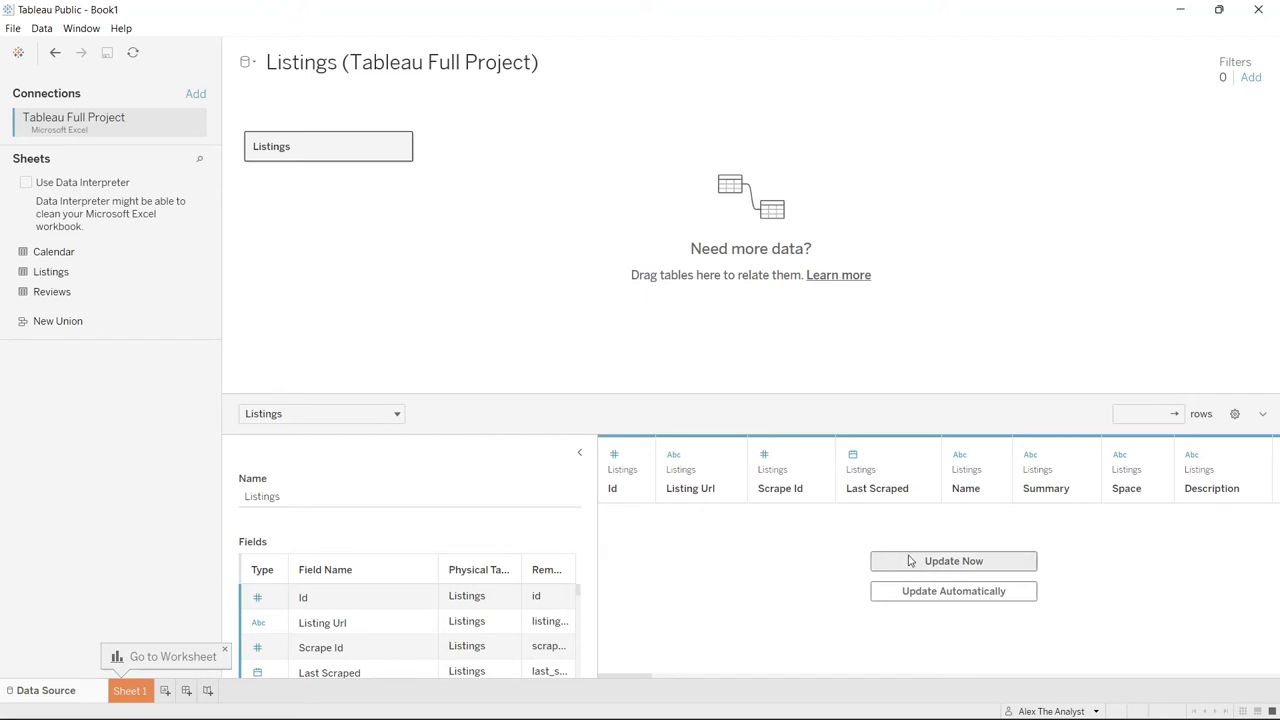
left_click(928, 594)
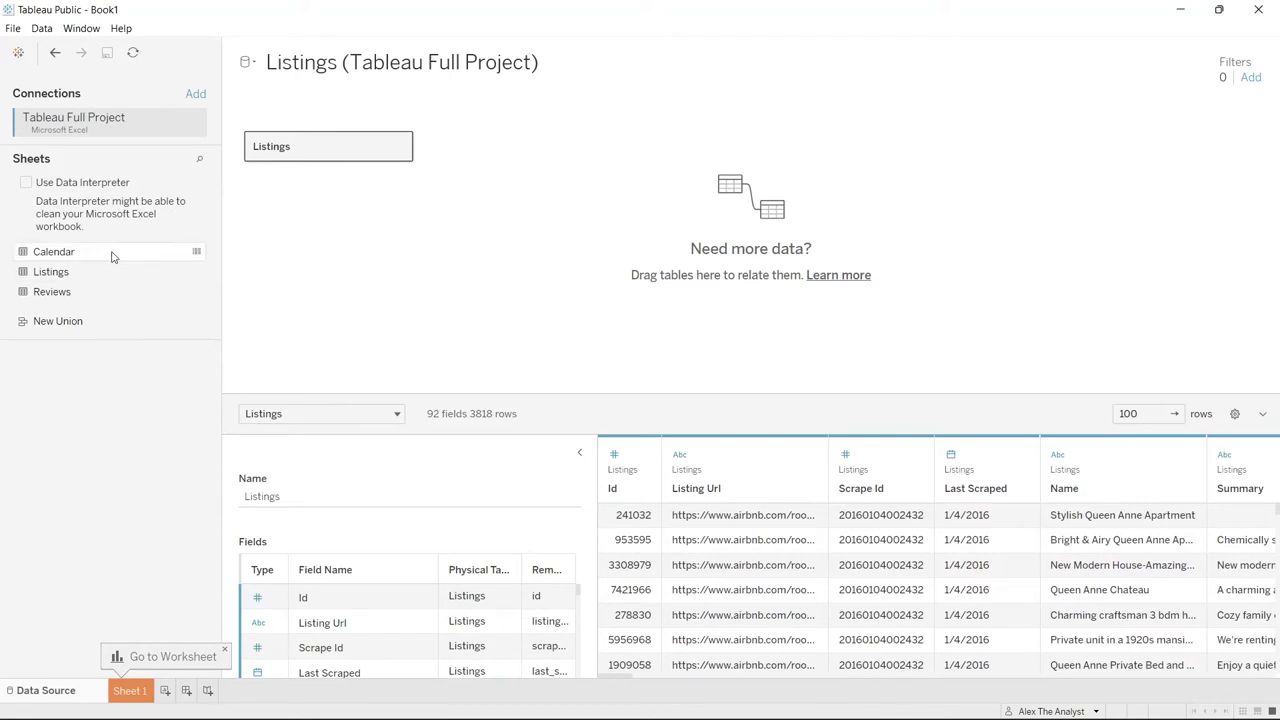
mouse_move(408, 158)
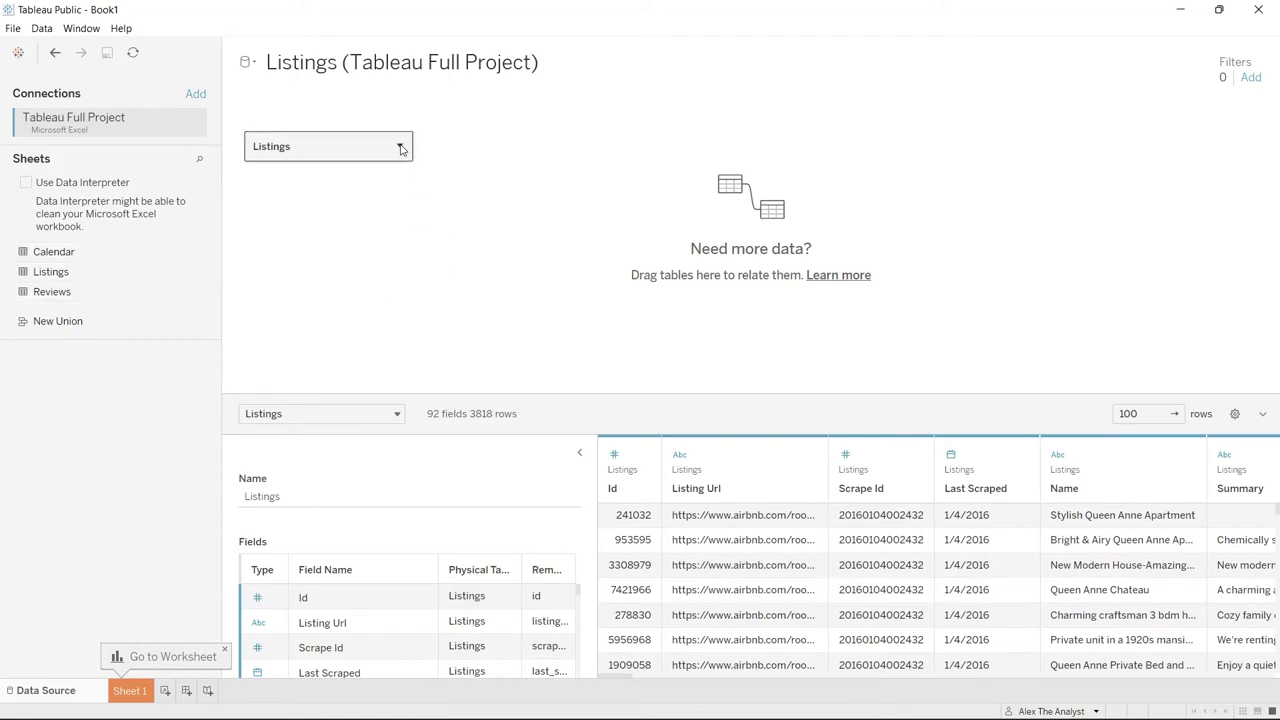
left_click(401, 148)
left_click(431, 157)
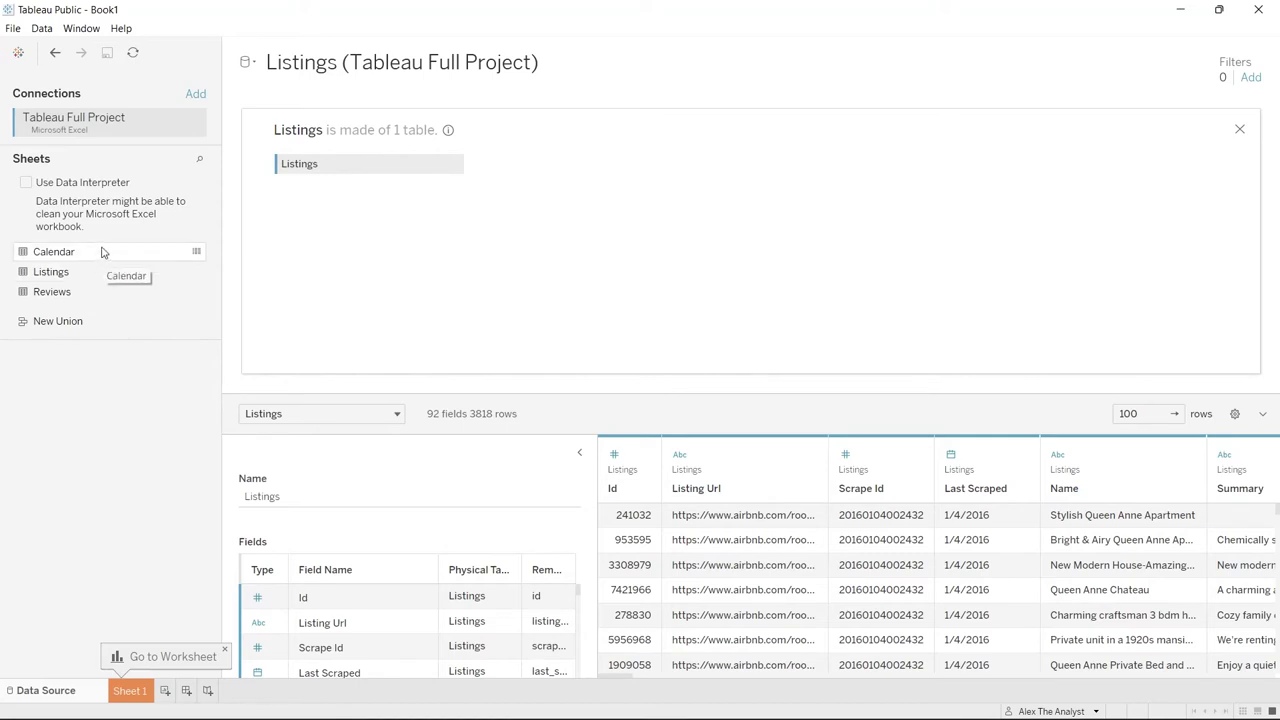
Add Calendar to Listings as an inner join on Id = Listing Id
left_click_drag(102, 253, 551, 164)
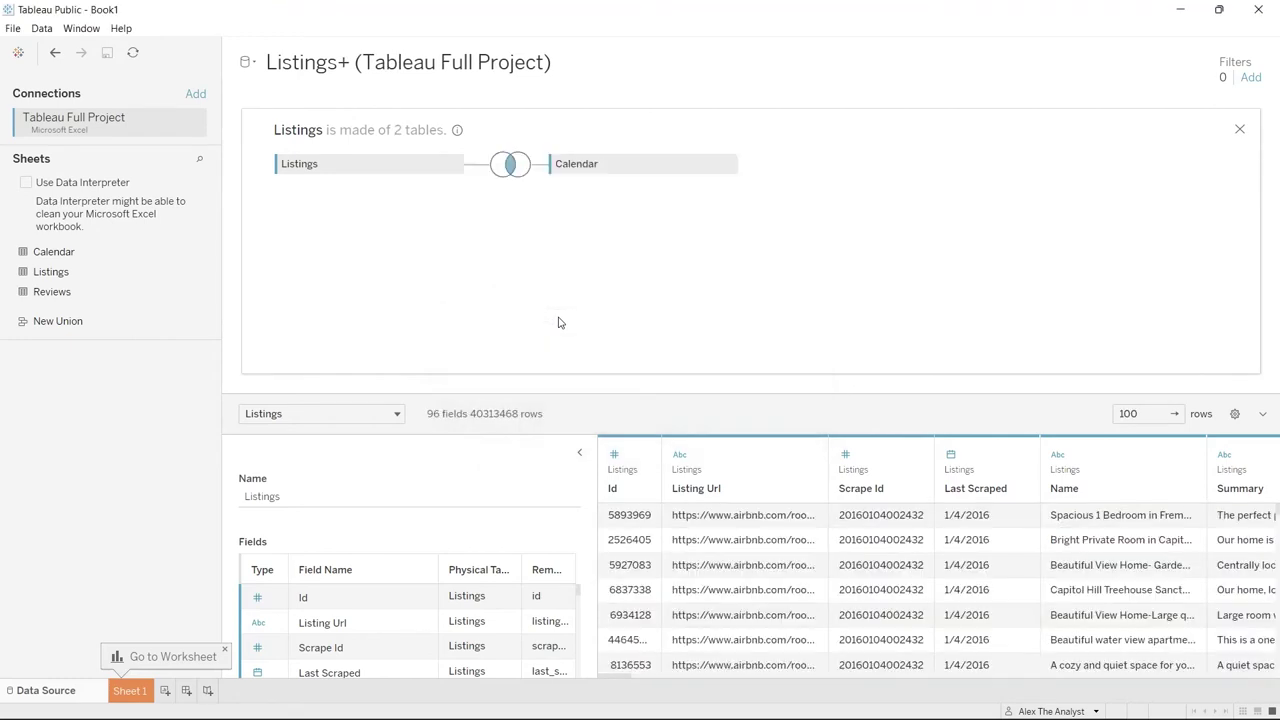
left_click(511, 165)
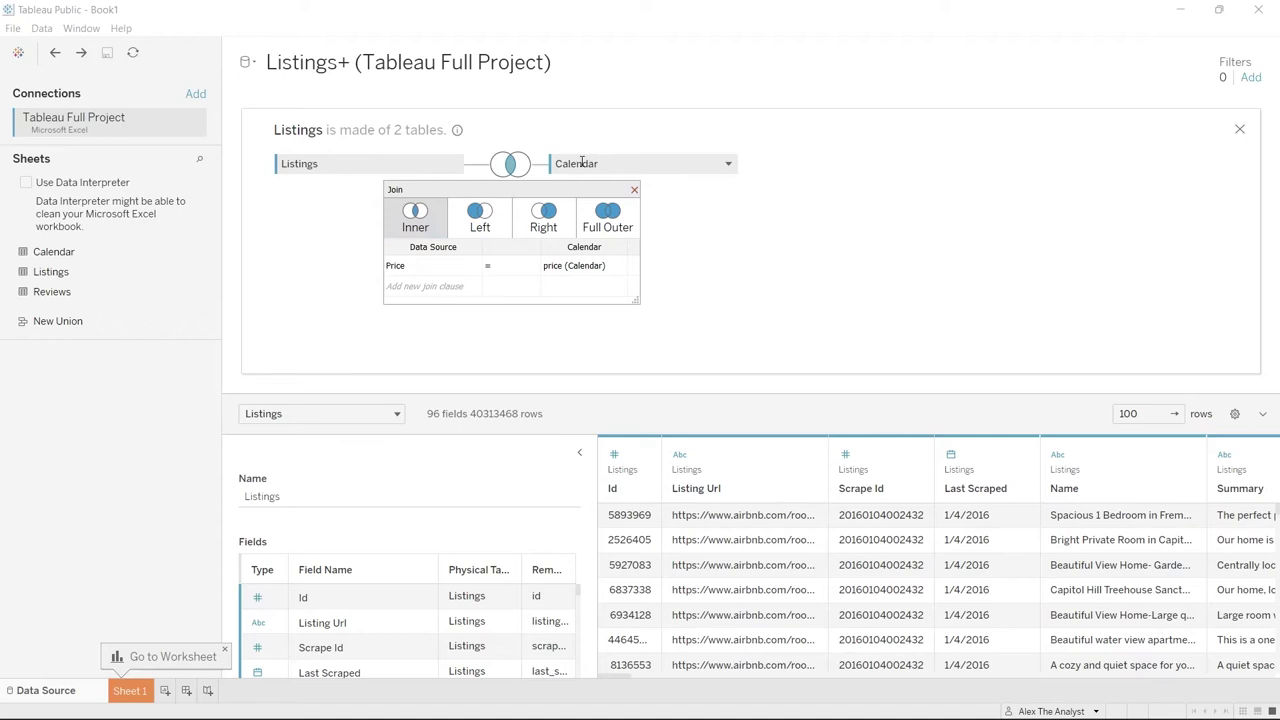
left_click(576, 266)
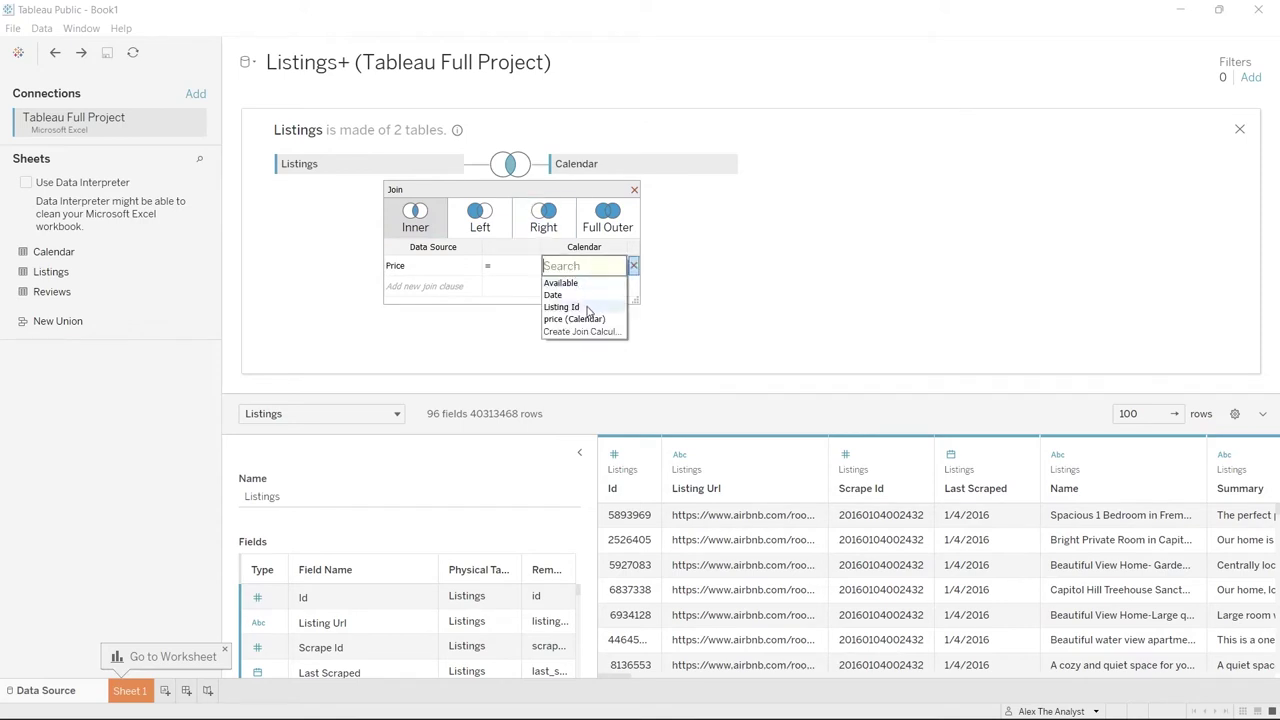
key("Escape")
left_click(471, 268)
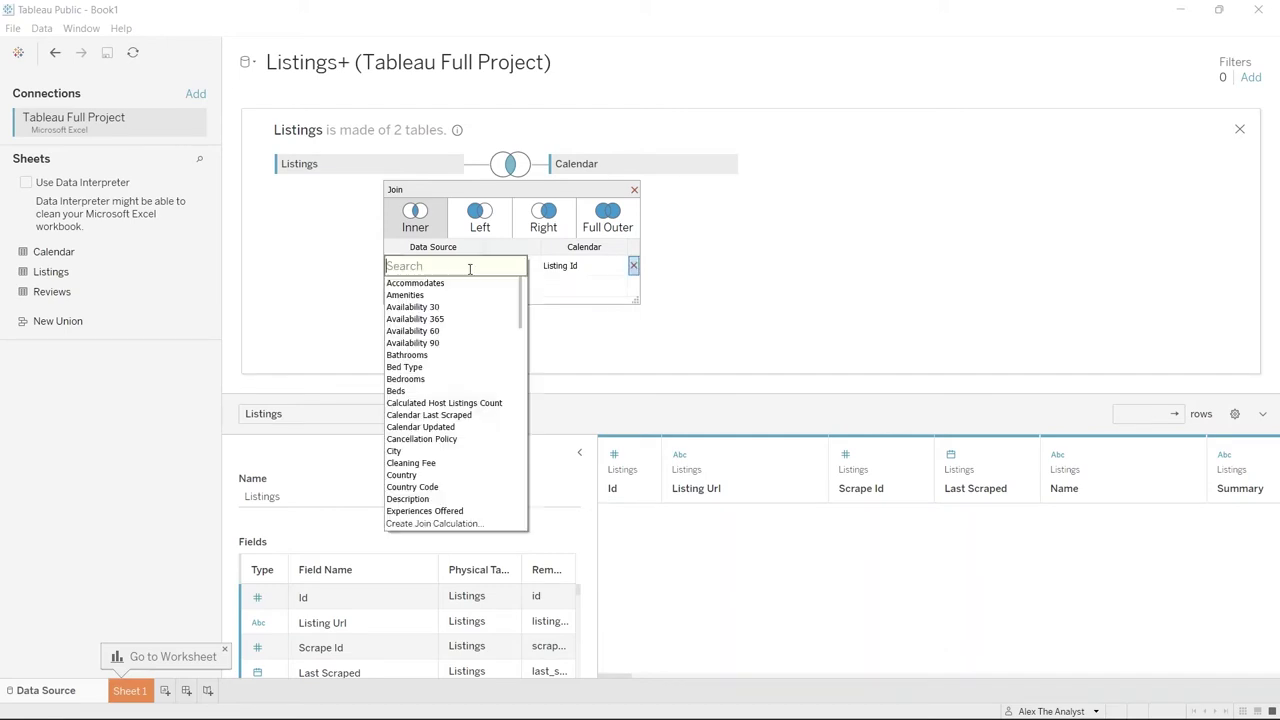
scroll(488, 341, "down", 10)
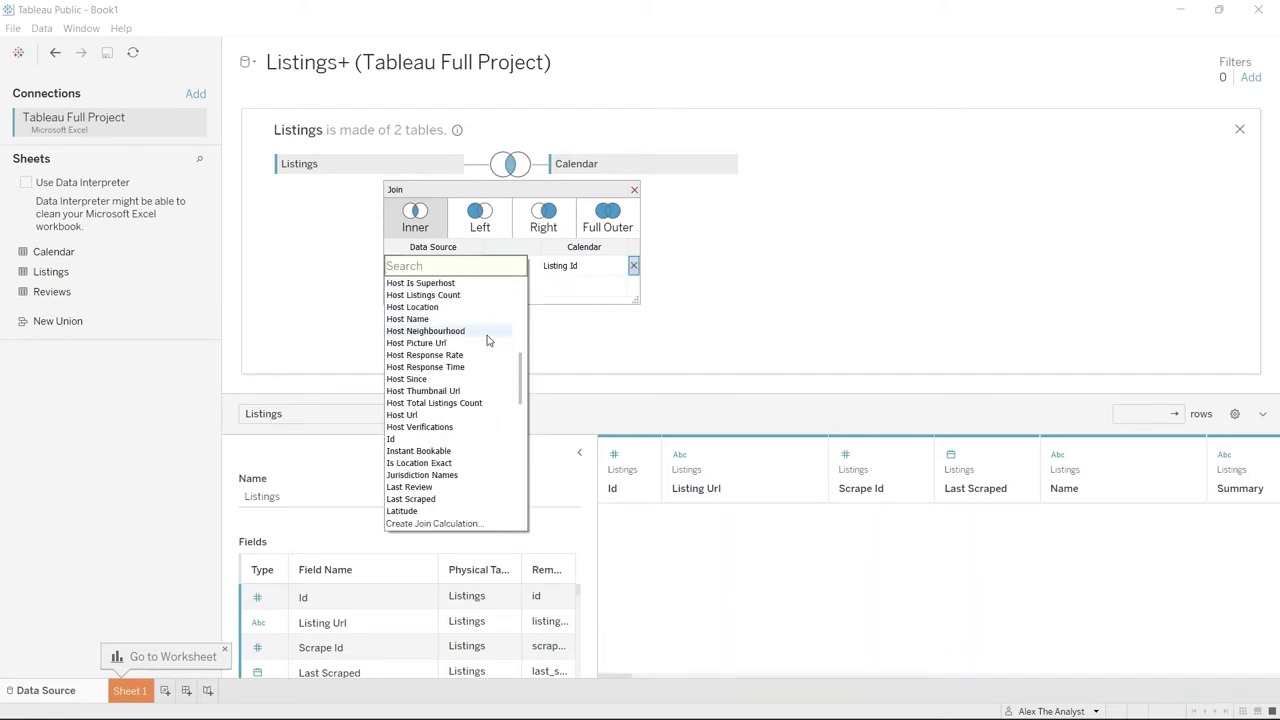
left_click(425, 379)
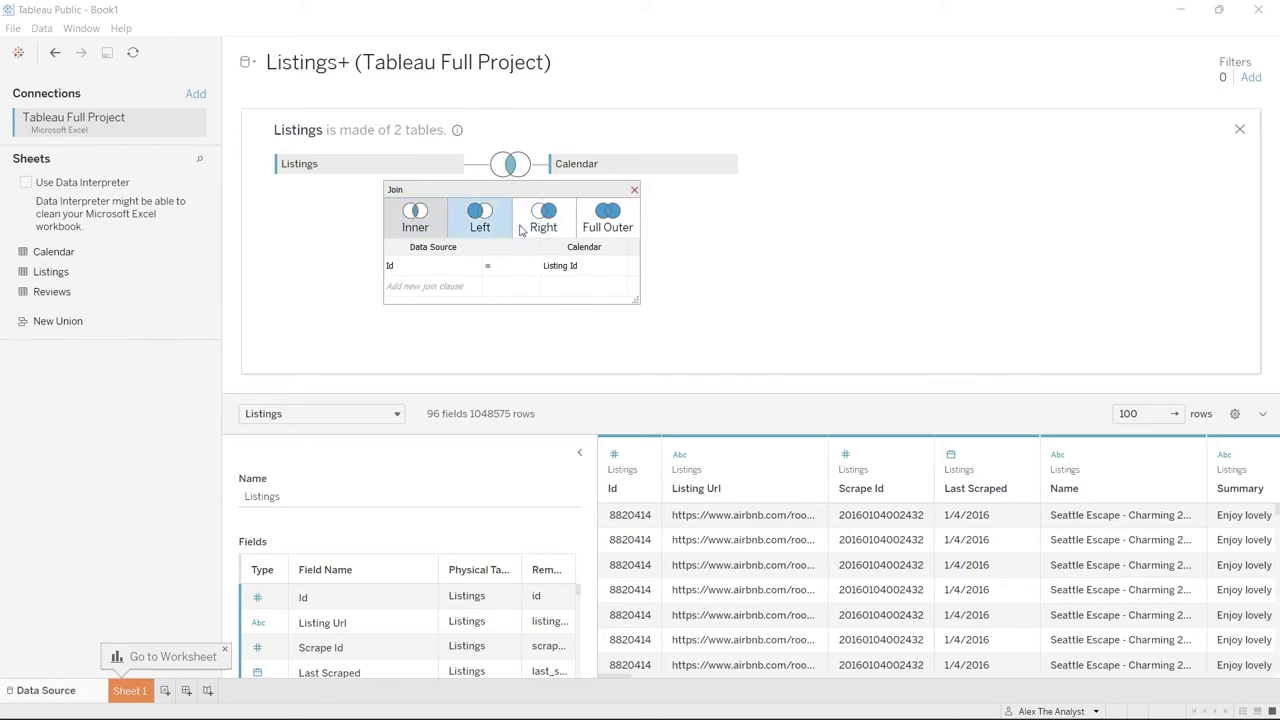
left_click(634, 190)
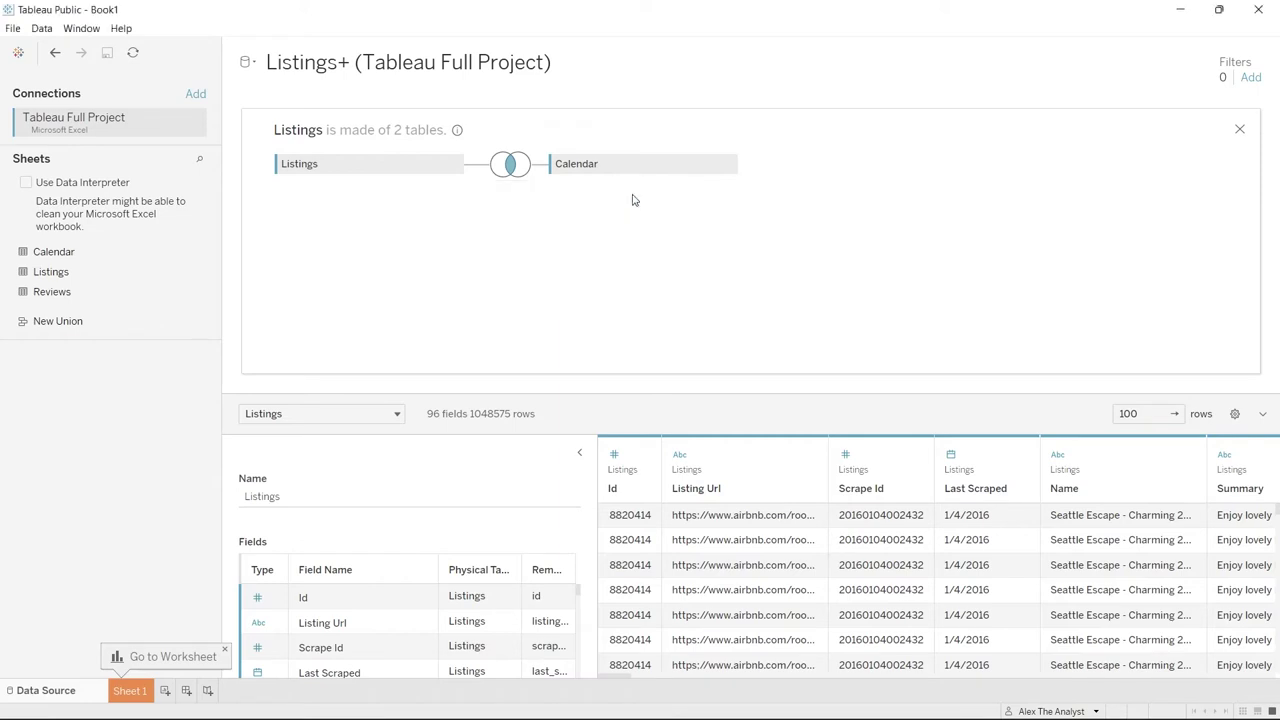
Add Reviews to Listings as an inner join on Id = listing id (Reviews)
left_click_drag(106, 291, 575, 217)
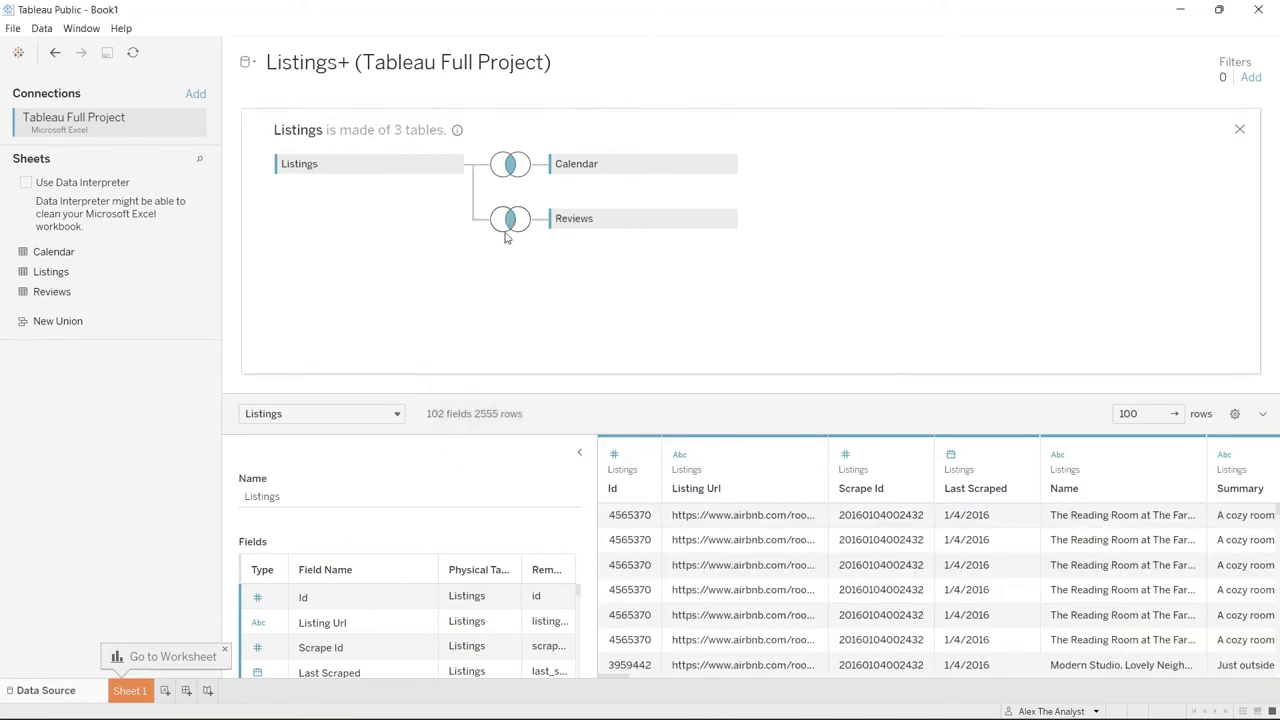
left_click(514, 222)
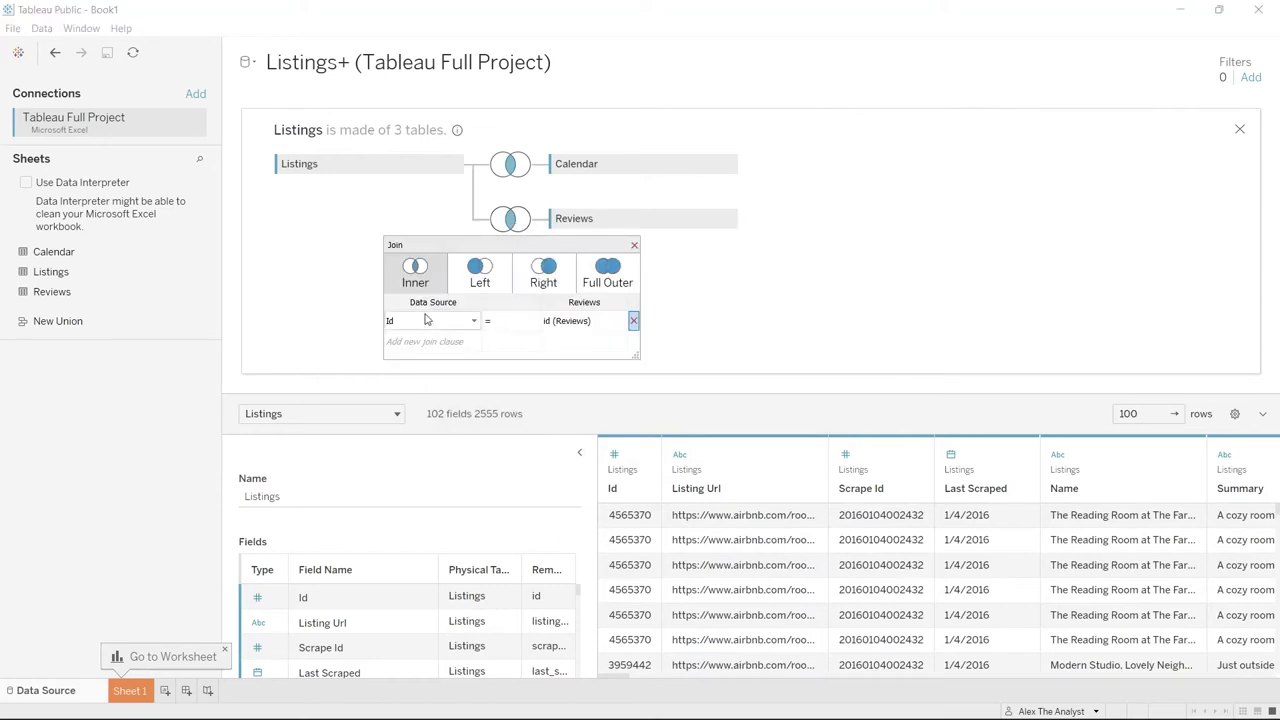
left_click(549, 322)
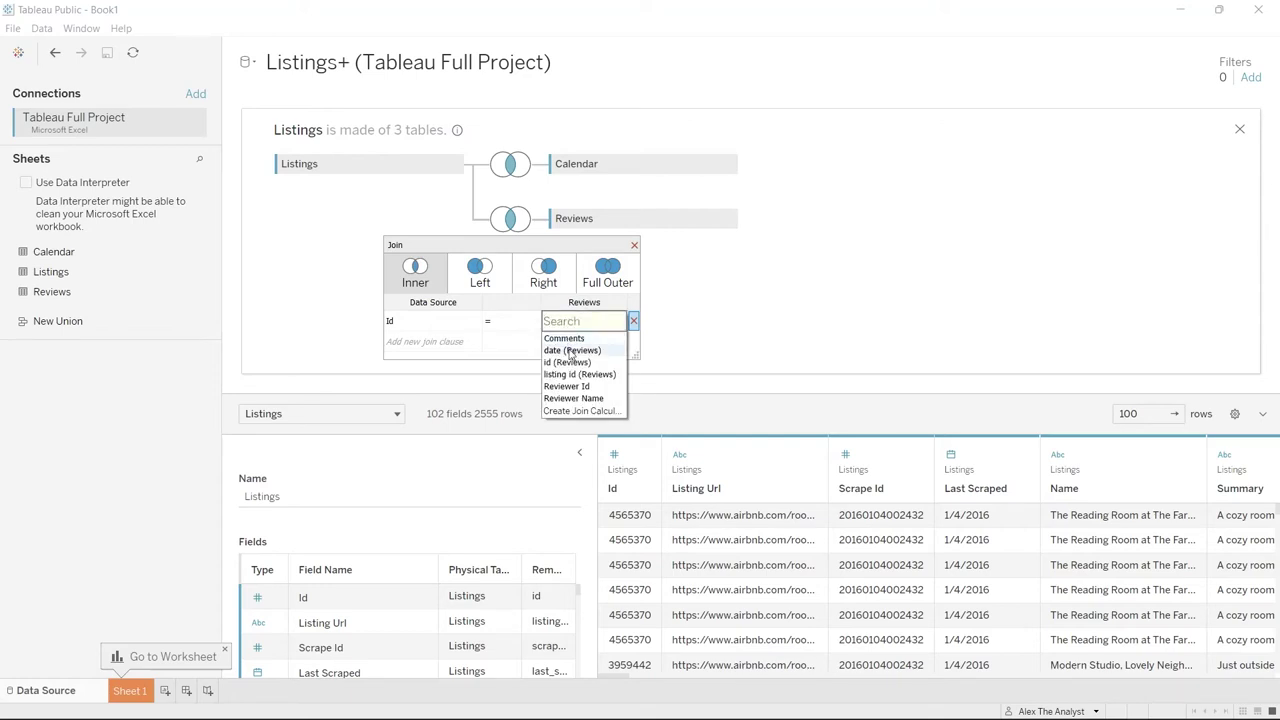
left_click(570, 362)
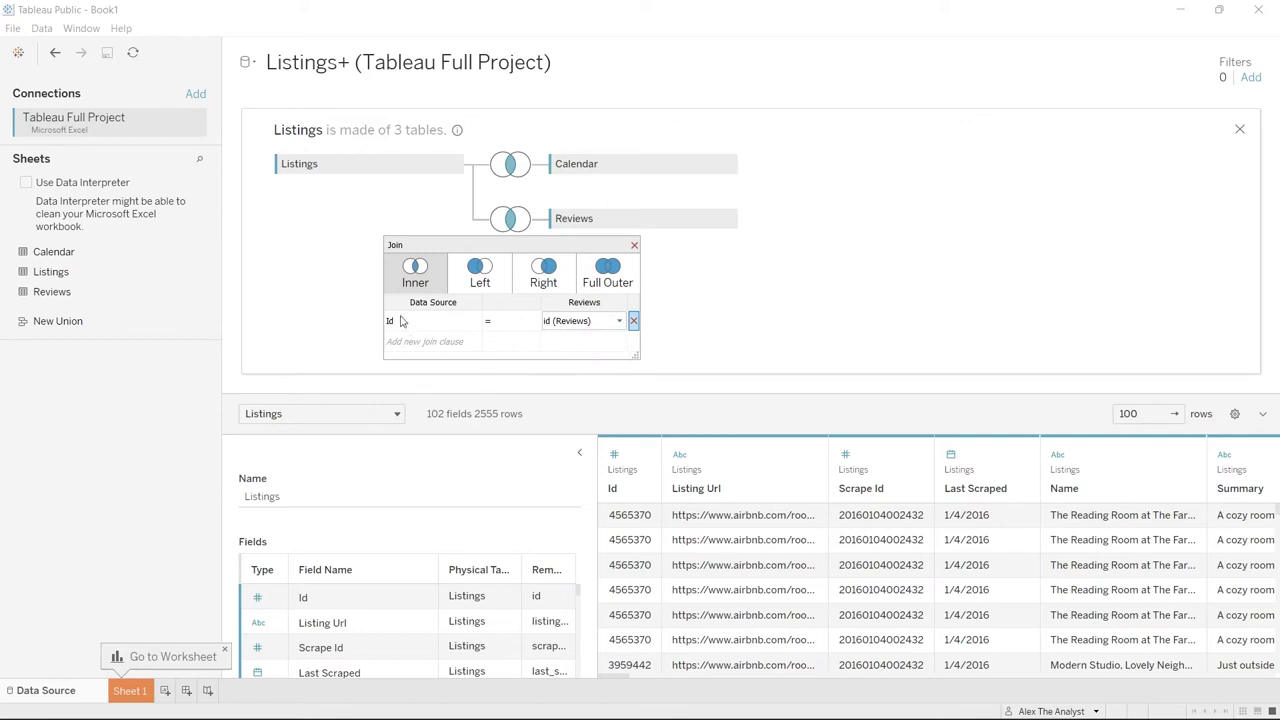
left_click(574, 321)
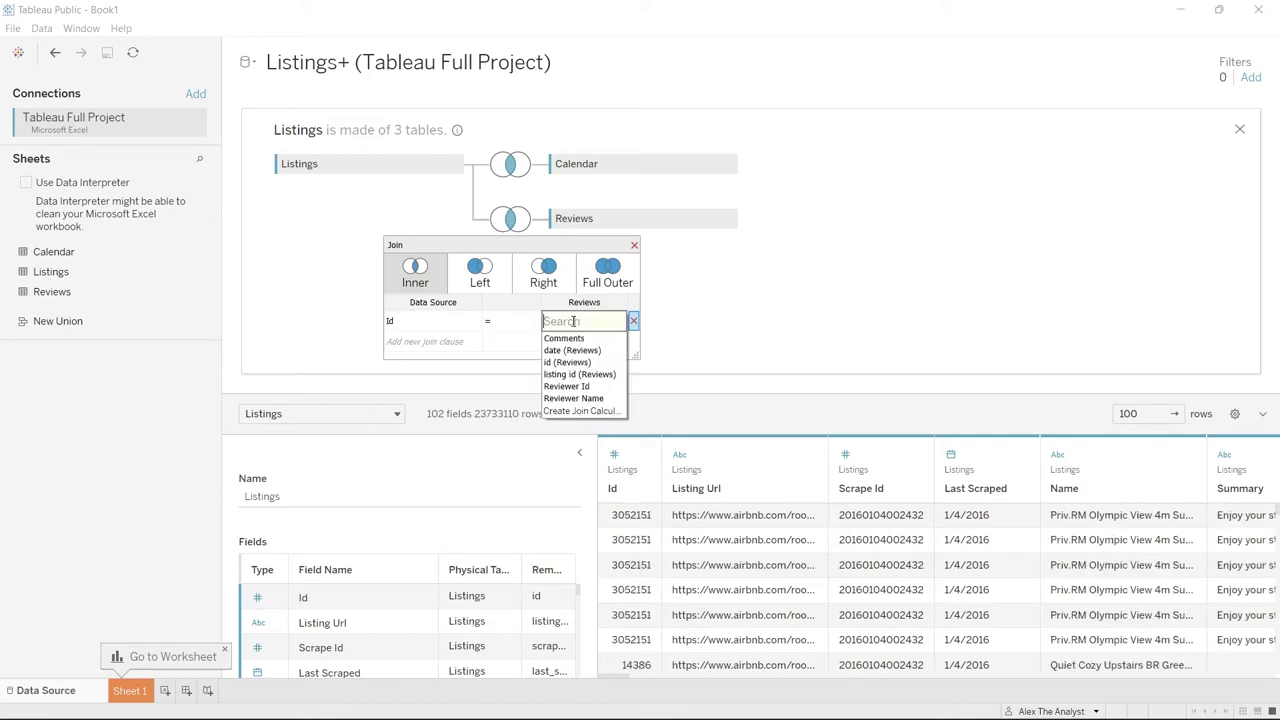
left_click(588, 372)
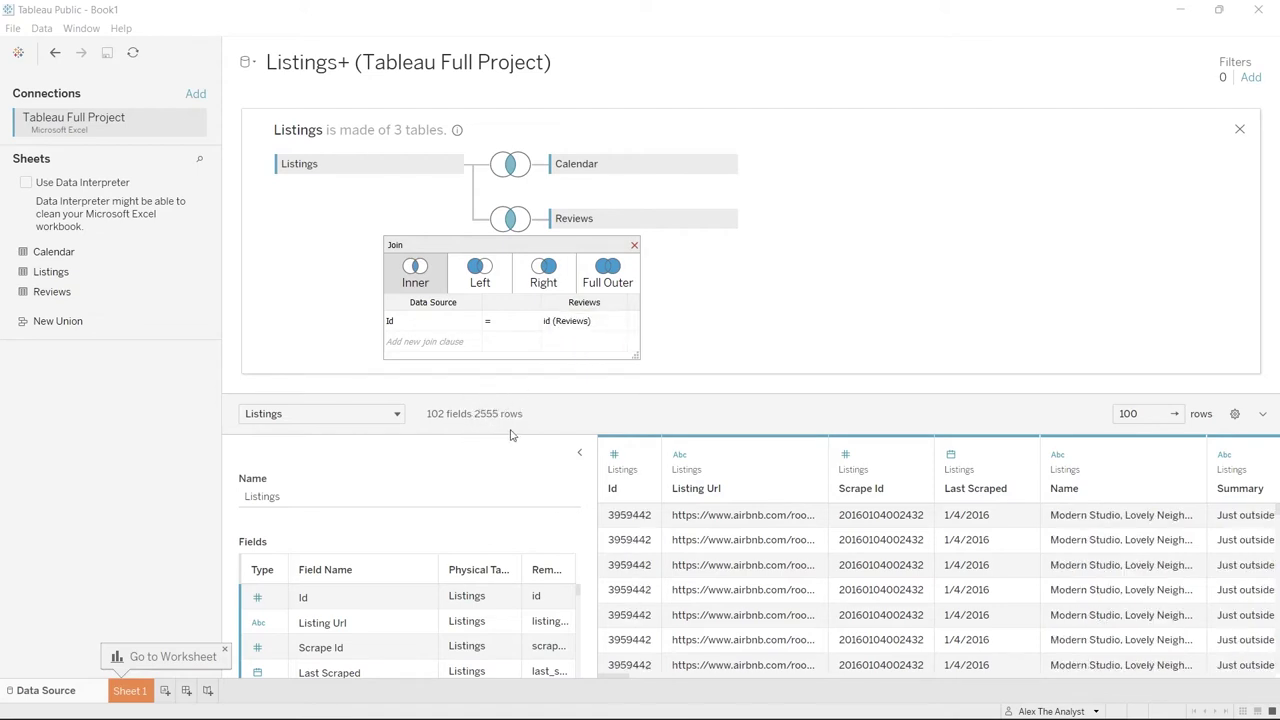
left_click(626, 321)
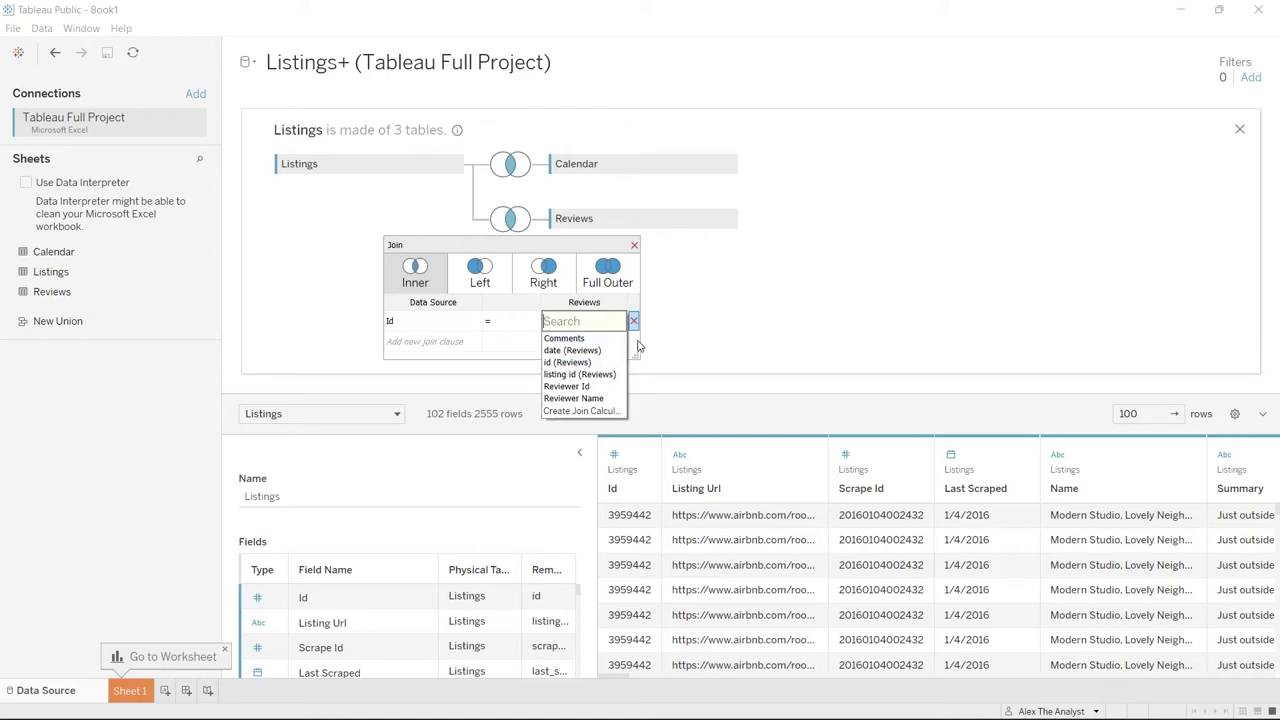
left_click(570, 362)
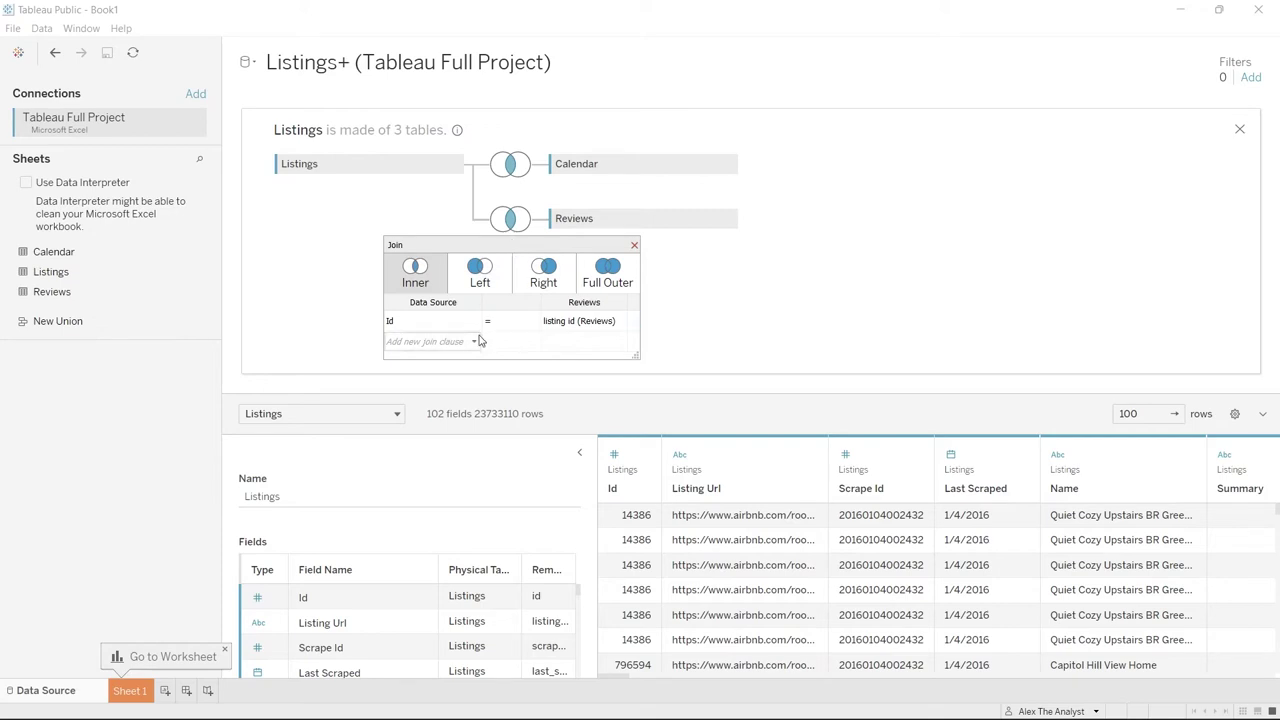
left_click(634, 246)
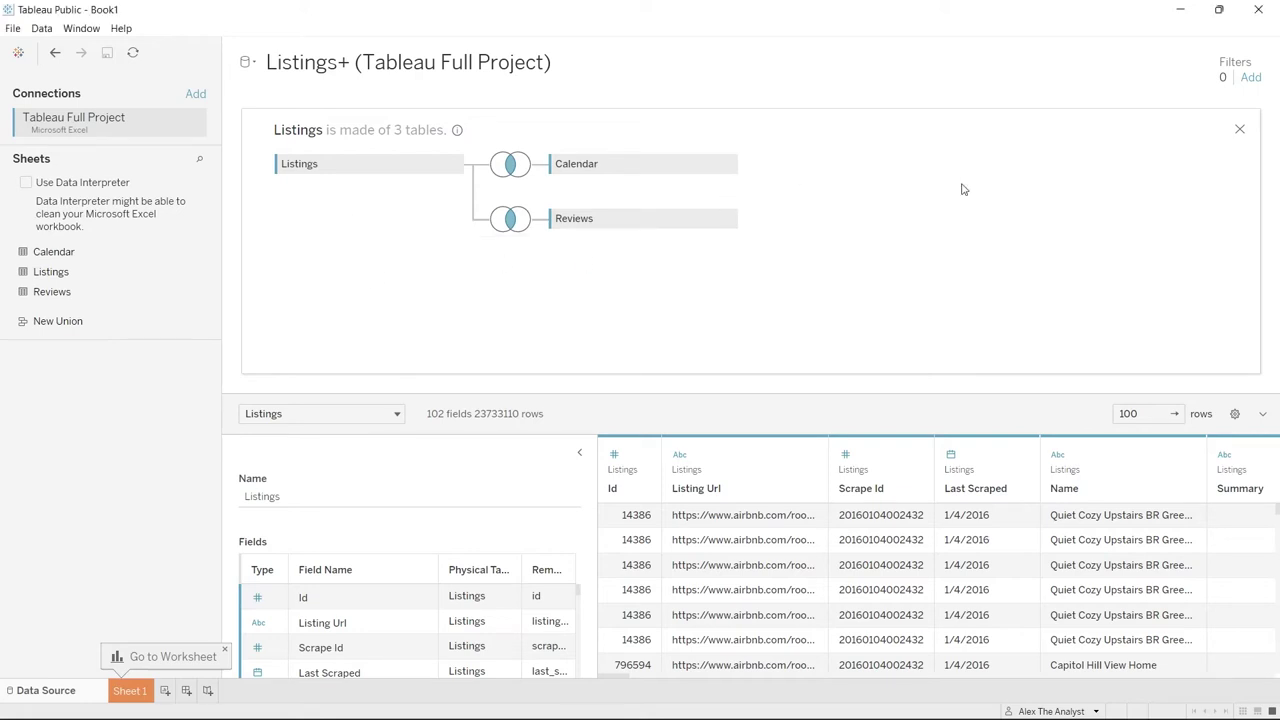
Try to open Sheet 1 with a data filter on the Date field that keeps only the year 2016
left_click(388, 76)
left_click(527, 251)
left_click(128, 692)
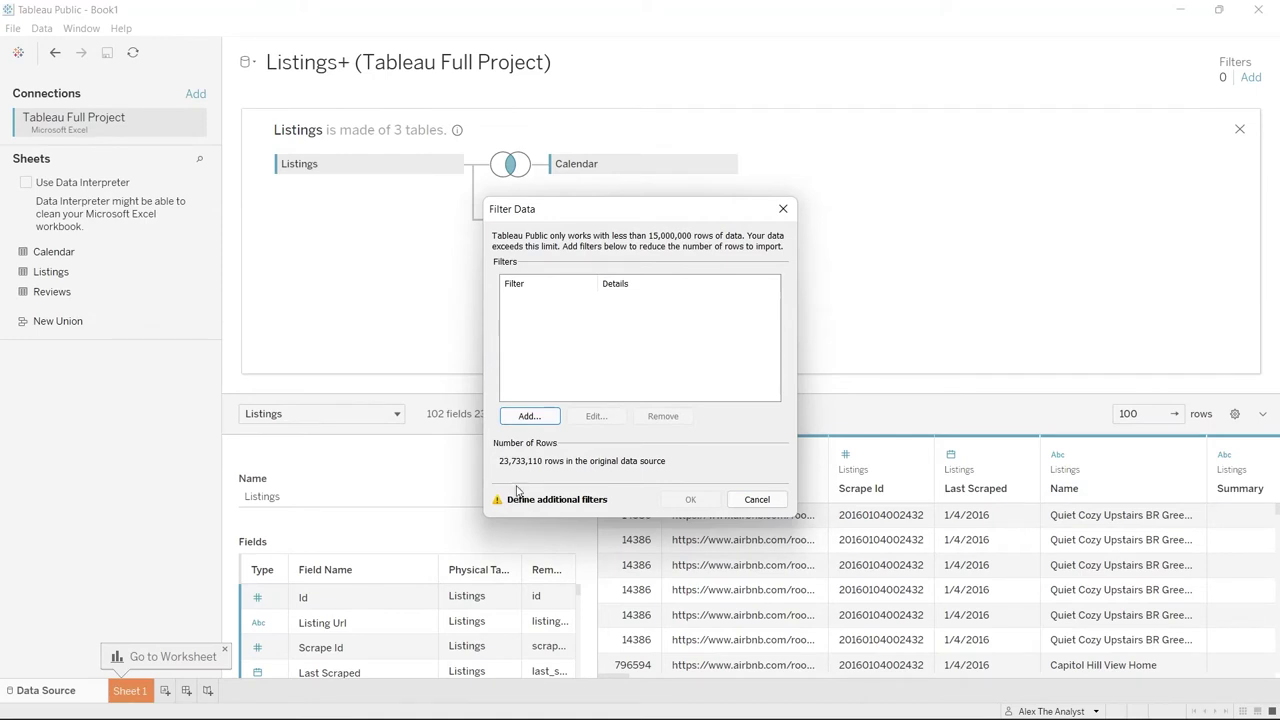
left_click(529, 416)
scroll(568, 407, "down", 3)
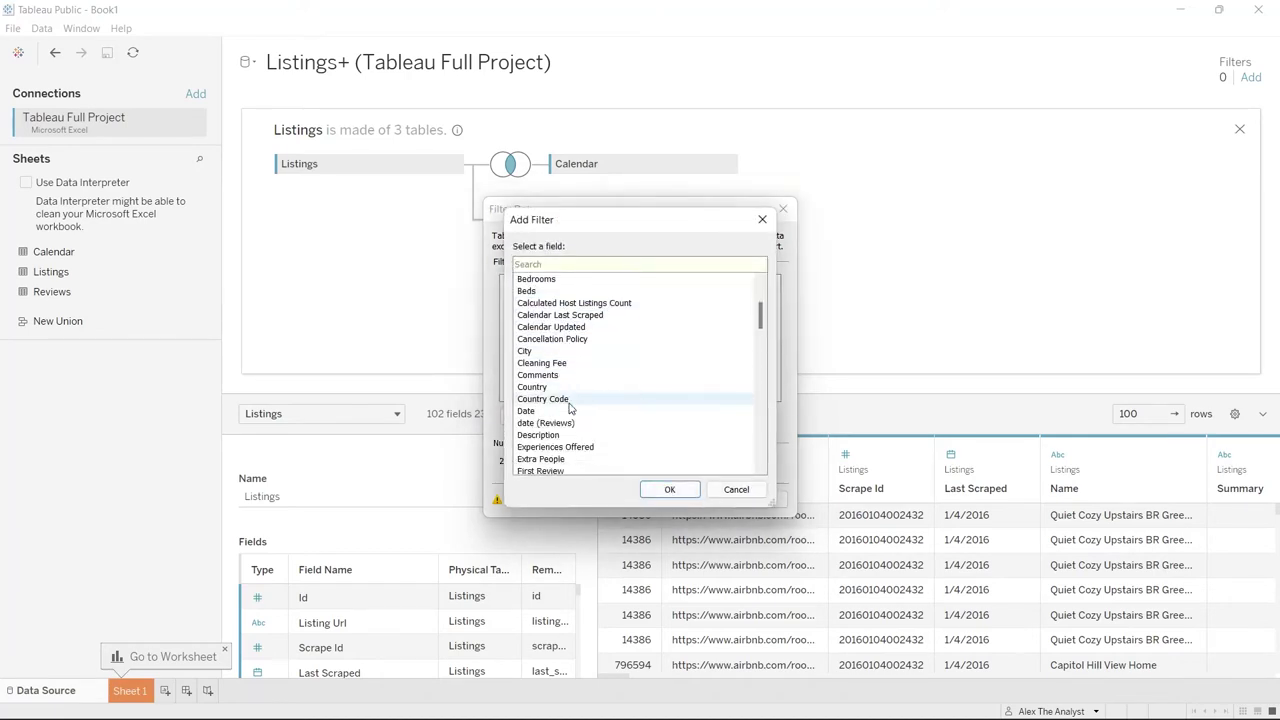
scroll(585, 405, "down", 1)
left_click(580, 377)
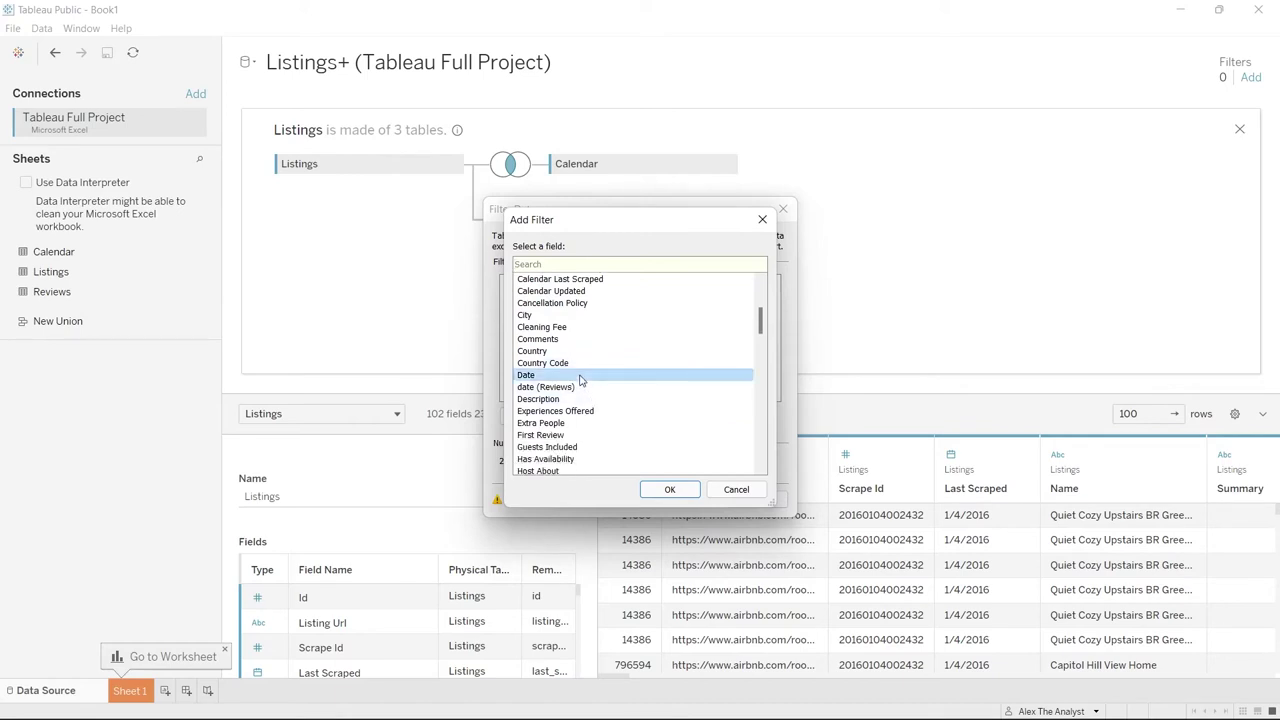
left_click(667, 490)
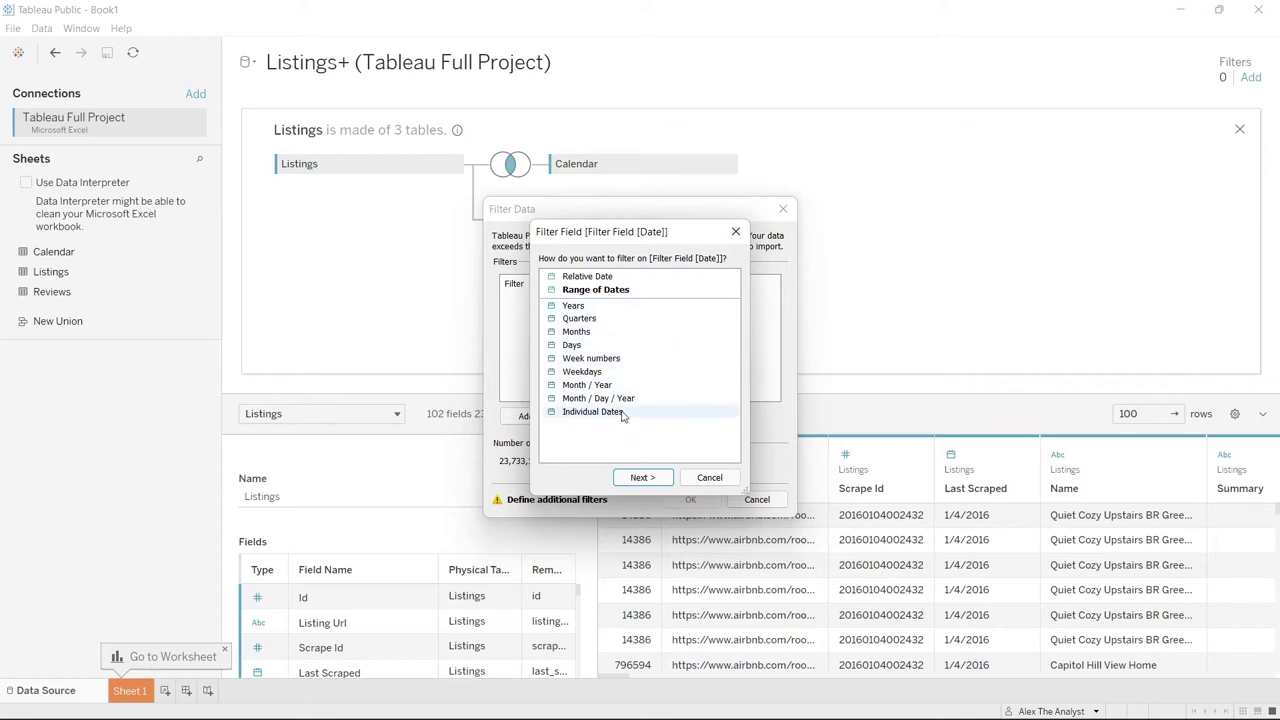
left_click(643, 308)
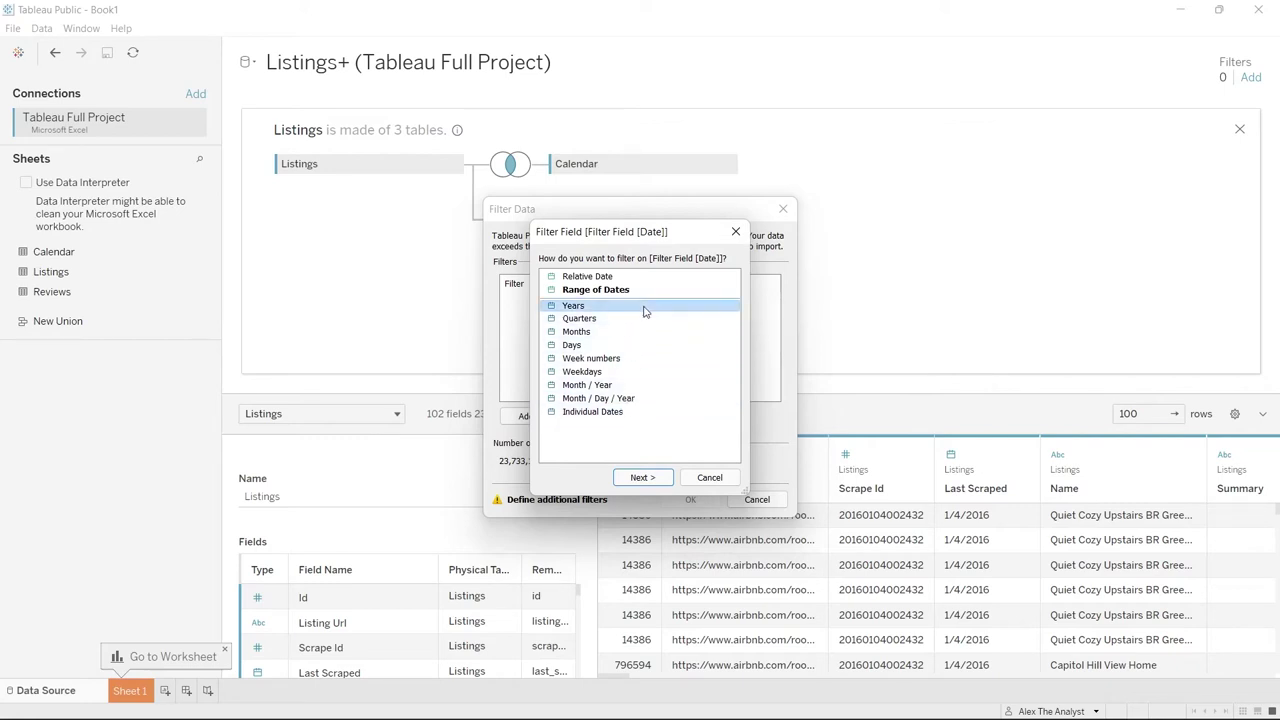
left_click(645, 478)
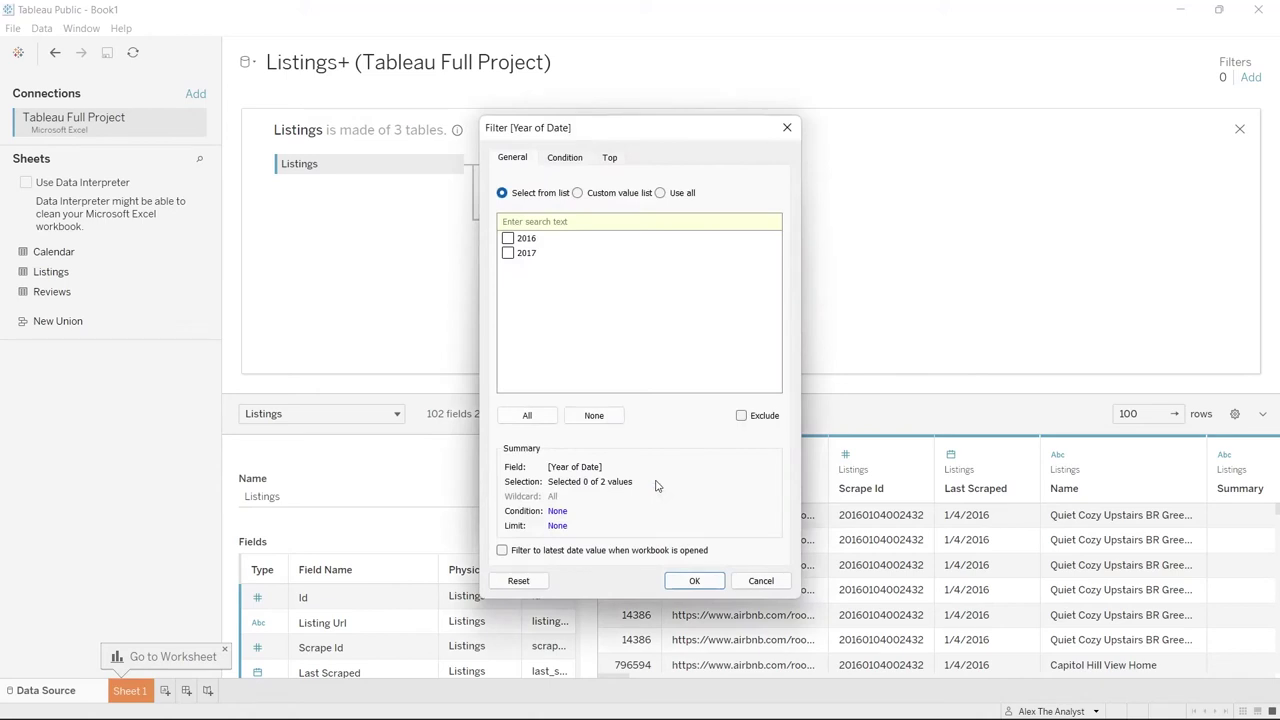
left_click(540, 418)
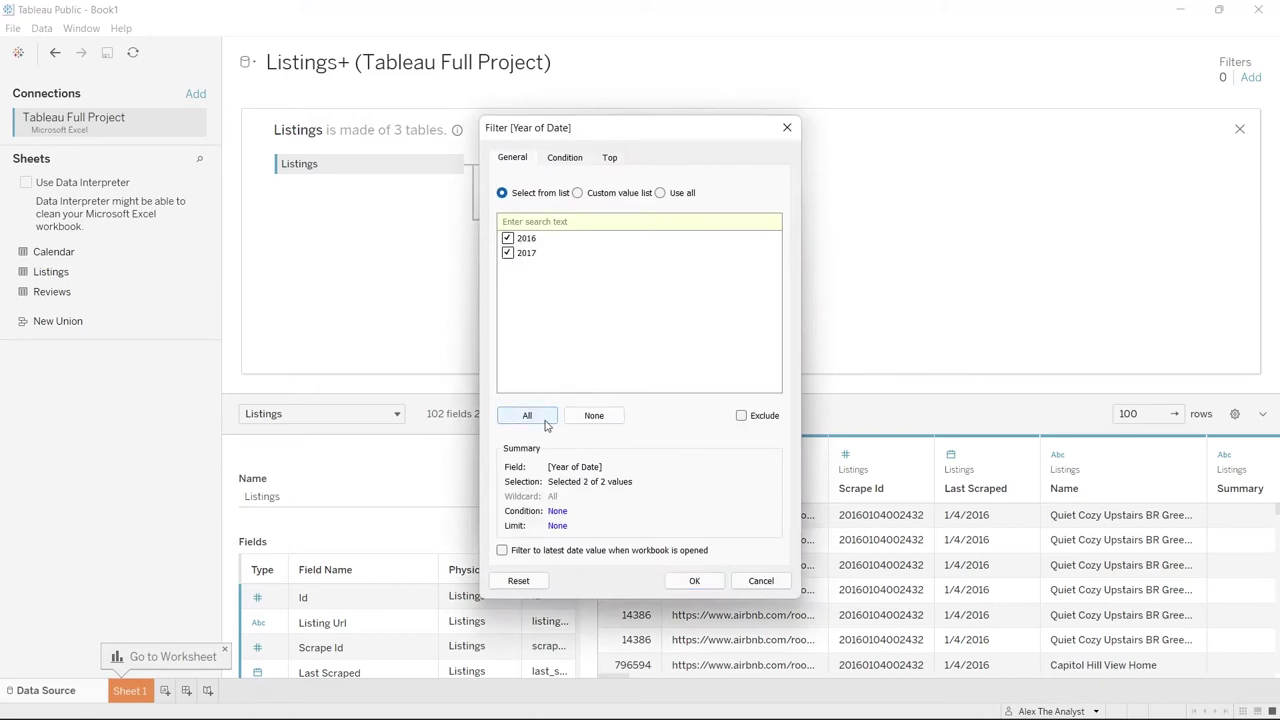
left_click(508, 253)
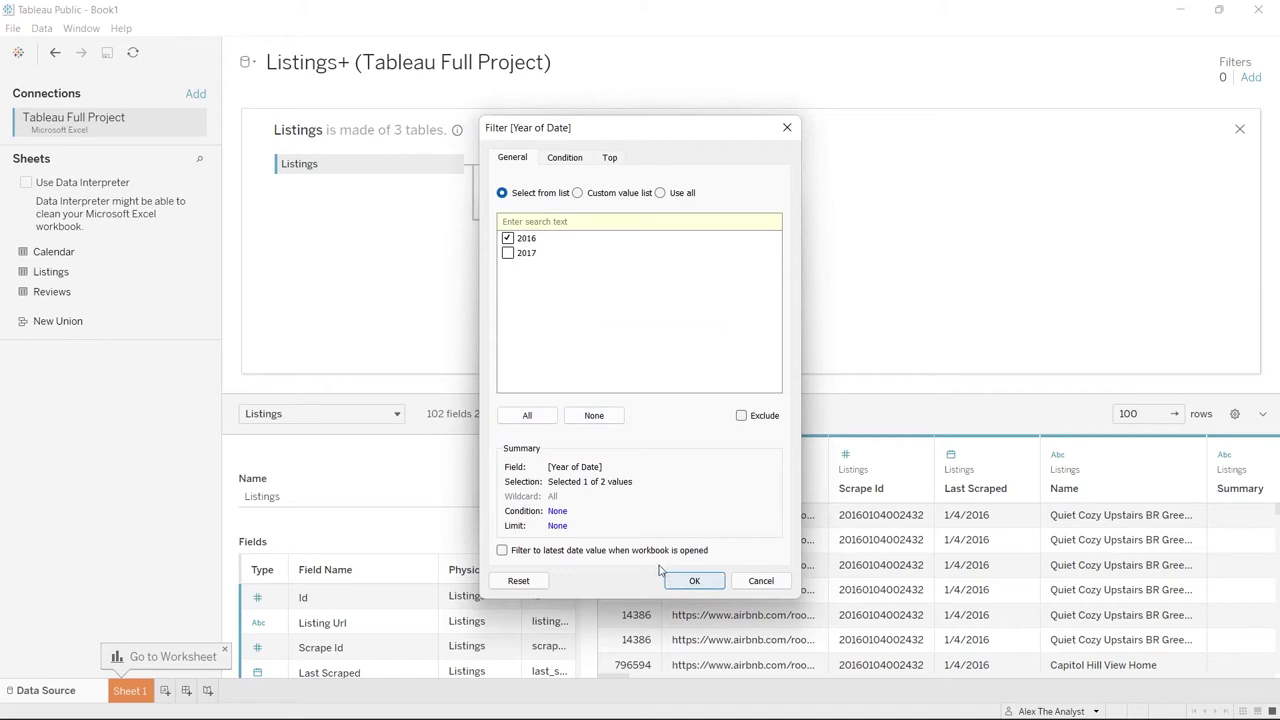
left_click(689, 581)
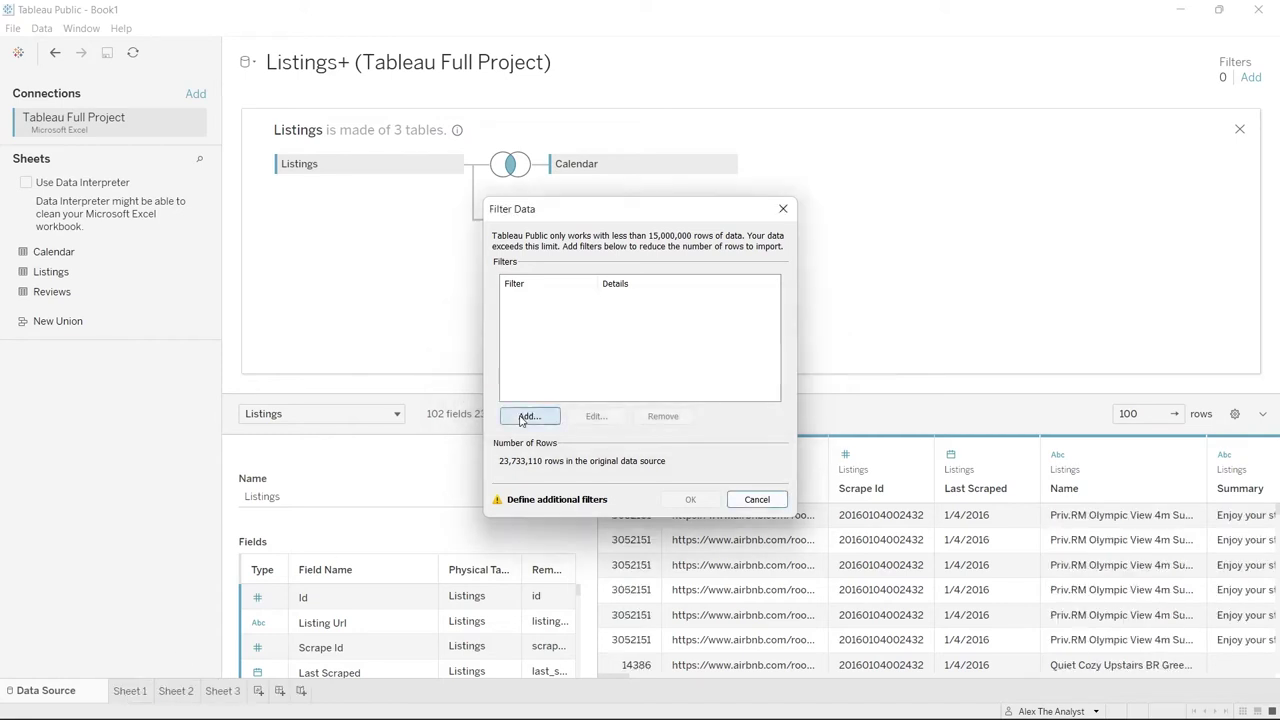
left_click(529, 416)
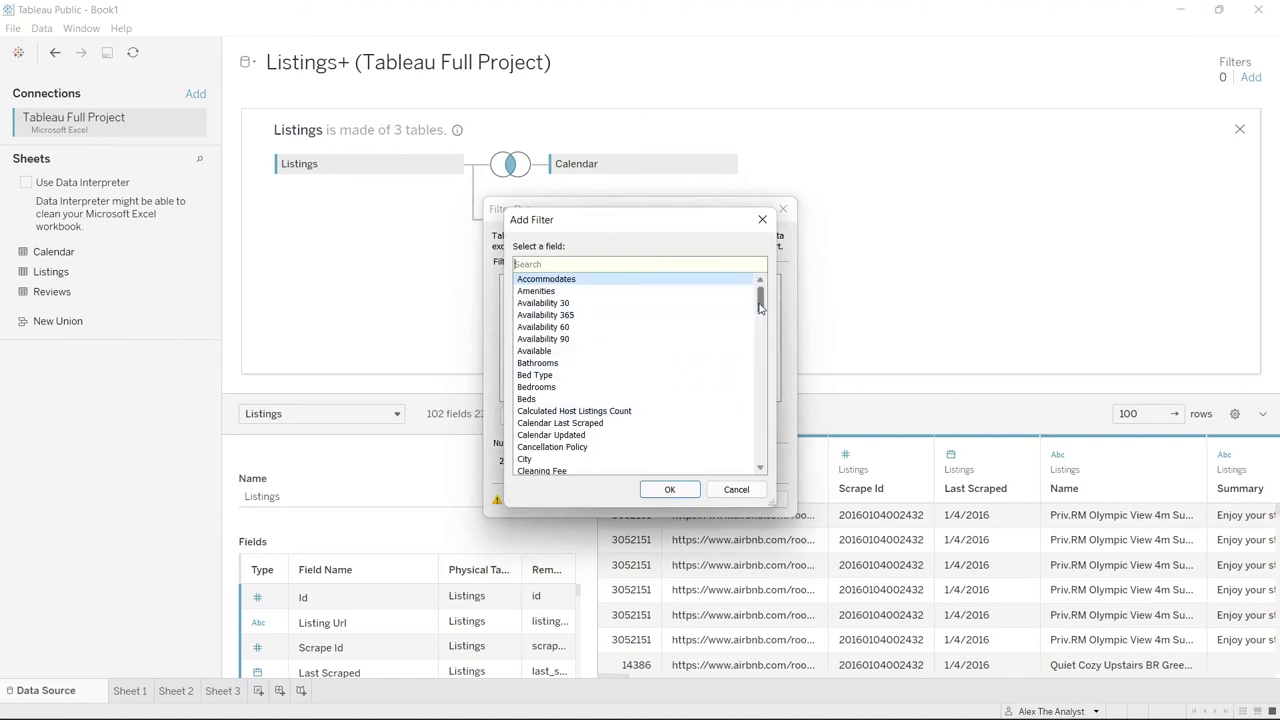
left_click(741, 491)
left_click(755, 499)
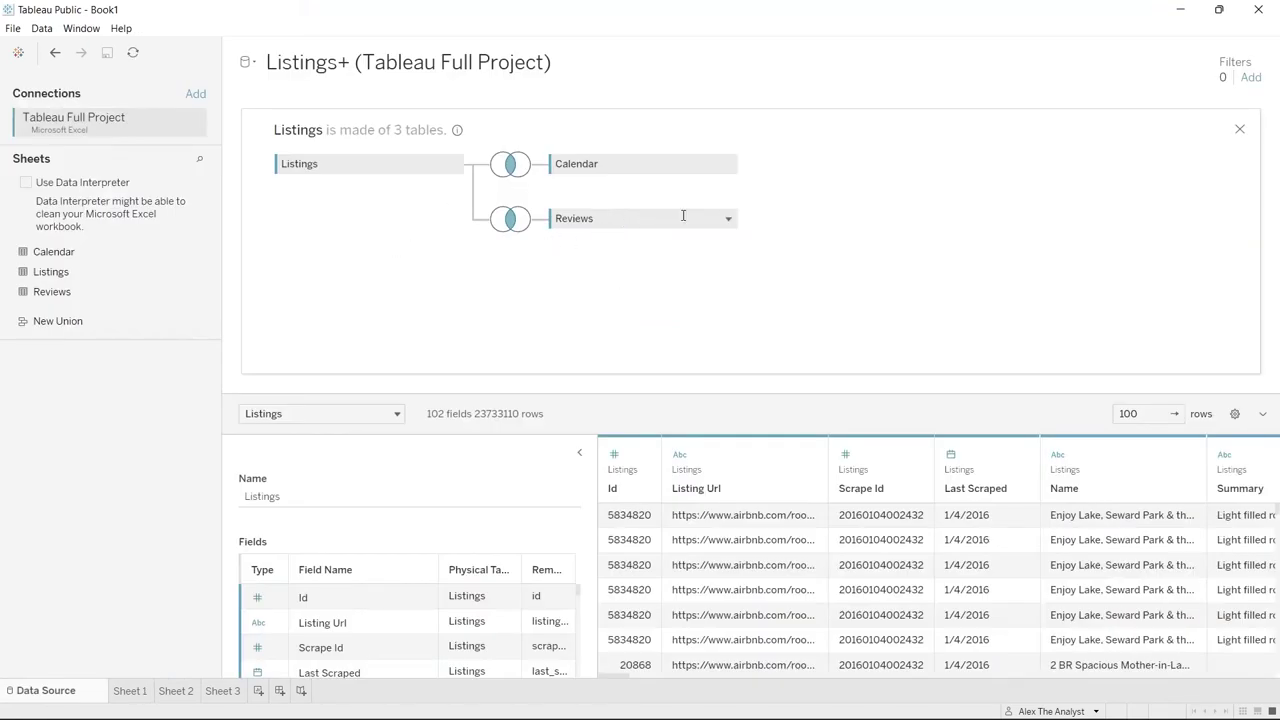
Remove the Reviews table from the Listings join
left_click(728, 219)
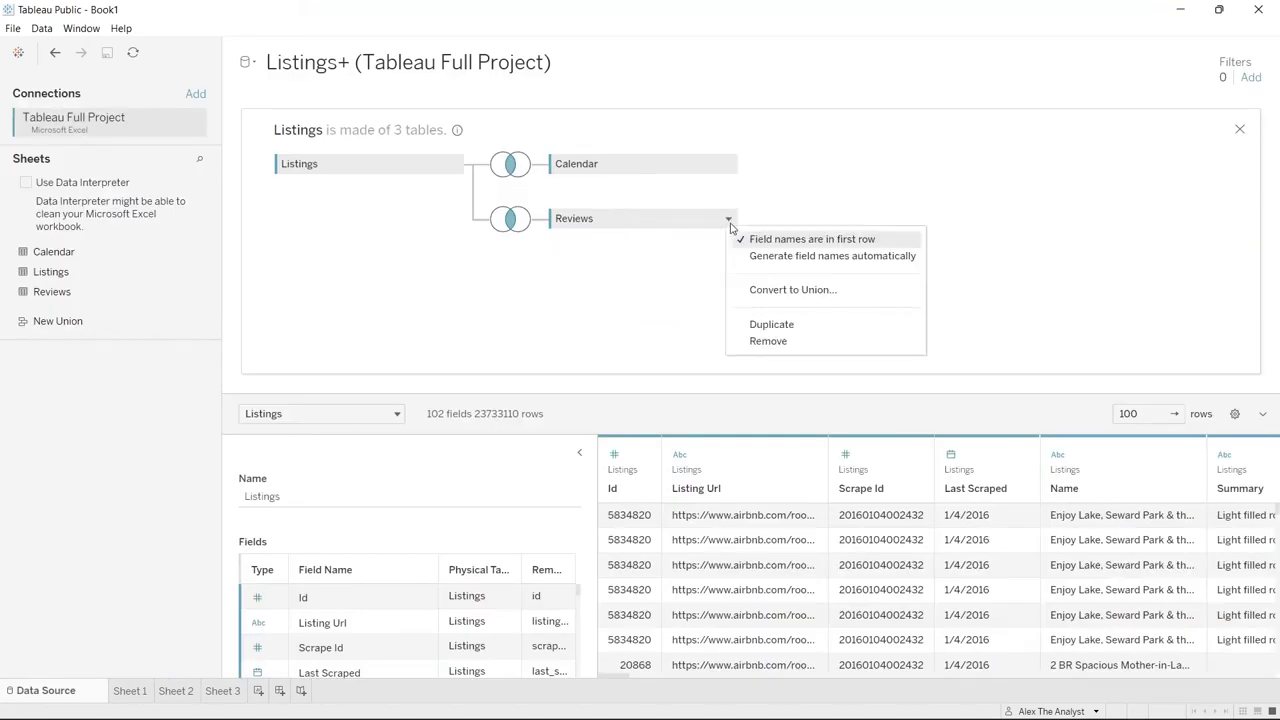
left_click(768, 341)
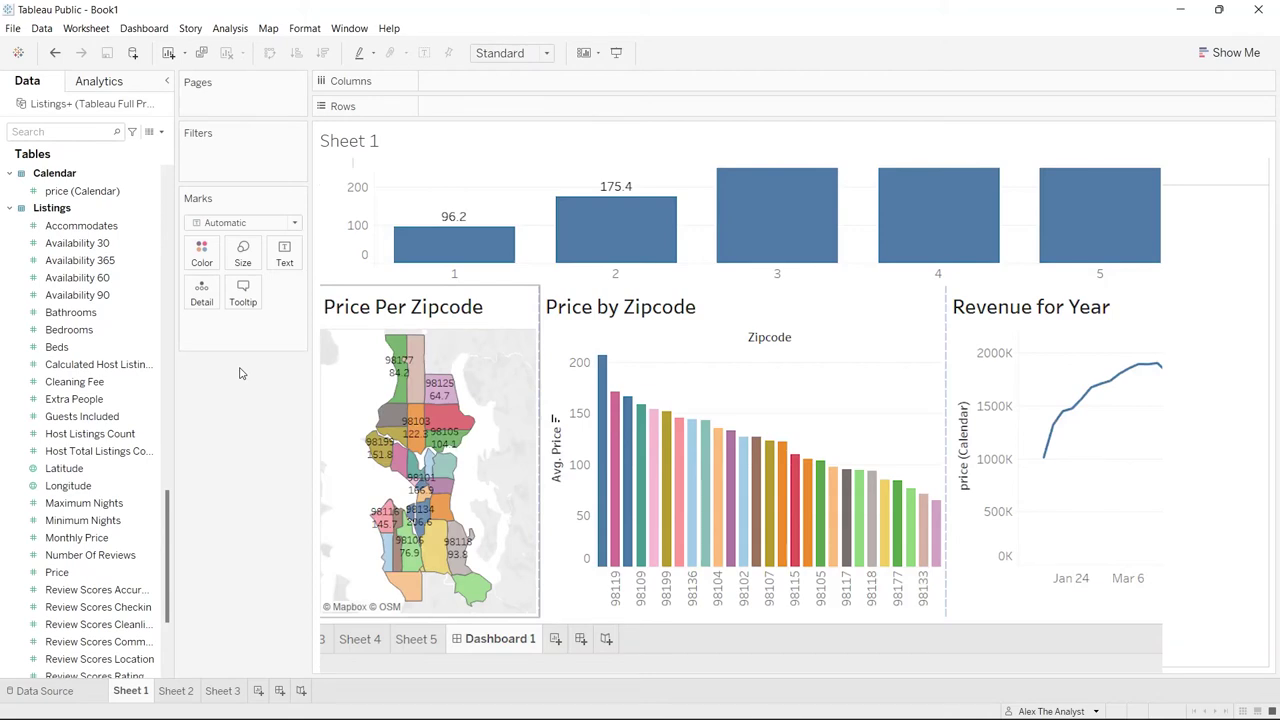
Look through the available fields on Sheet 1 and place Zipcode on Columns
left_click(73, 416)
scroll(73, 416, "down", 3)
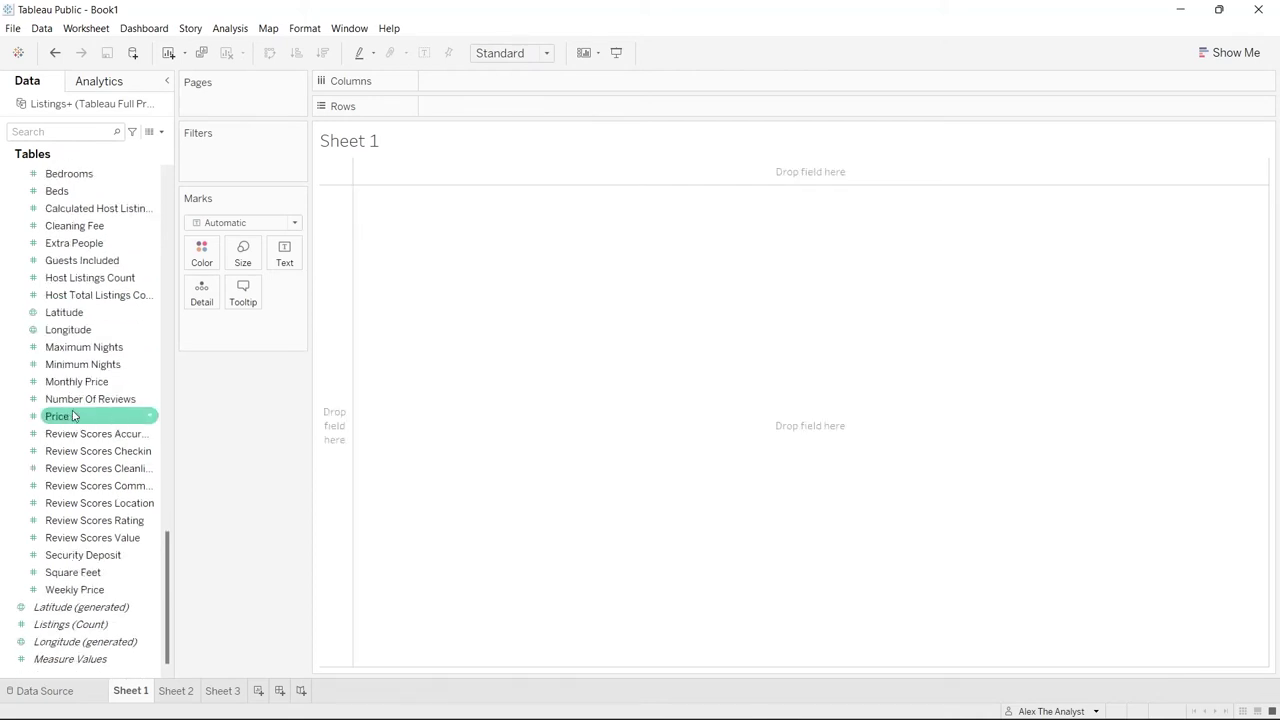
scroll(73, 416, "up", 20)
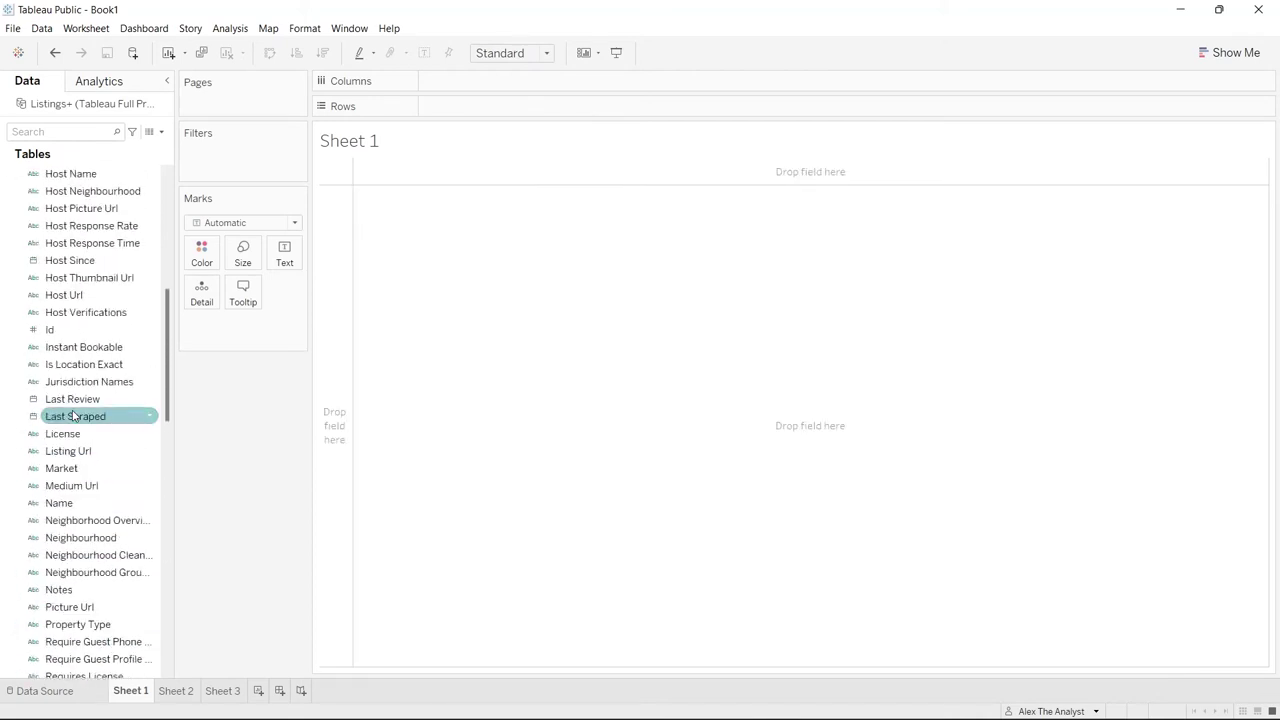
scroll(73, 416, "up", 7)
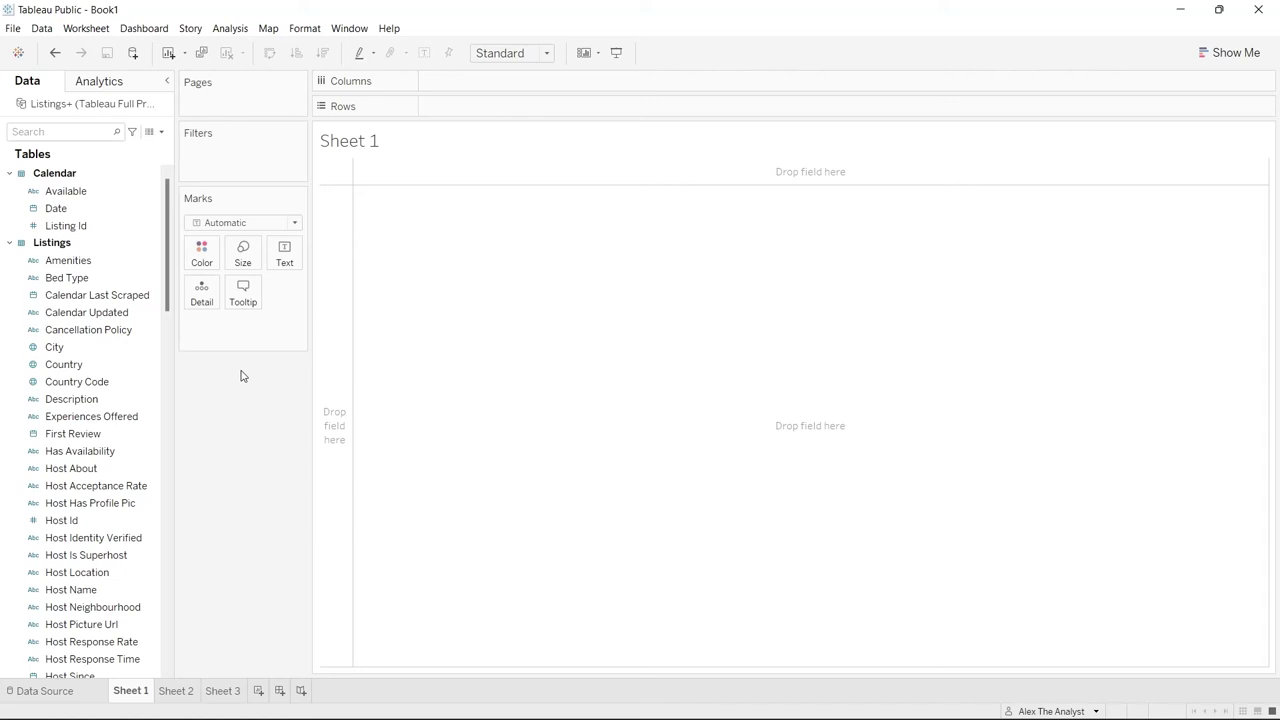
left_click(108, 384)
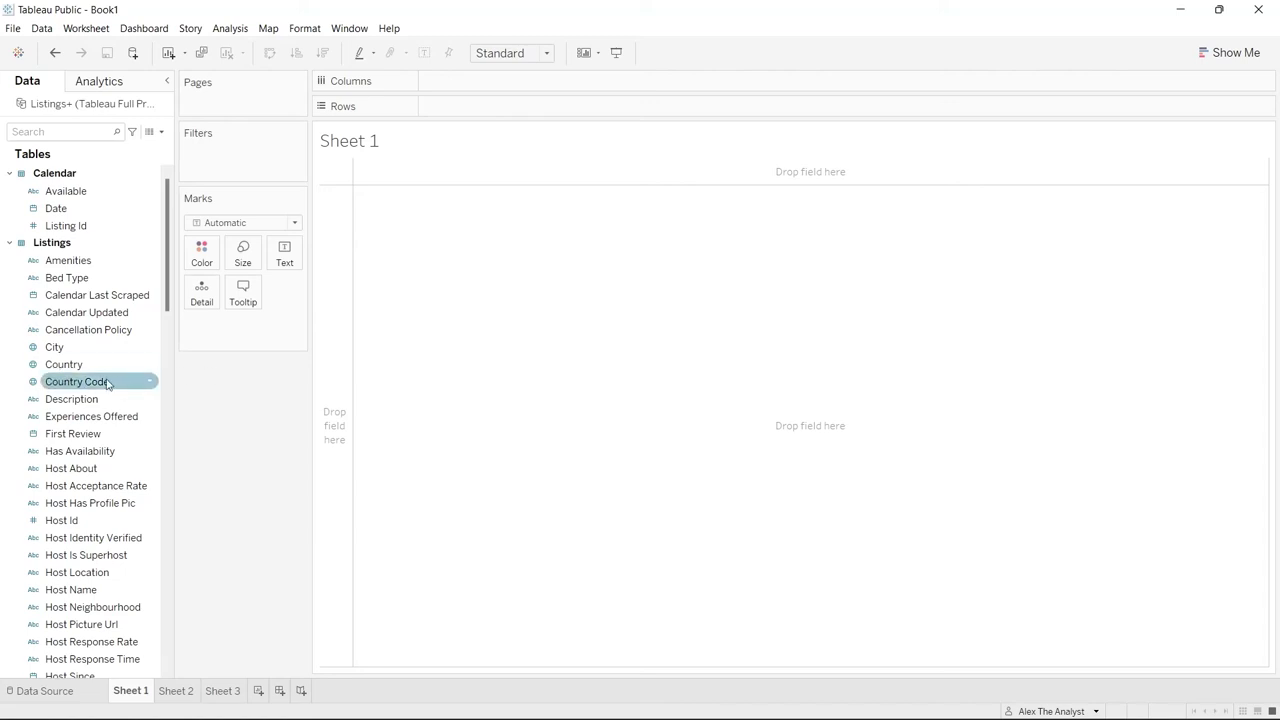
scroll(110, 378, "down", 16)
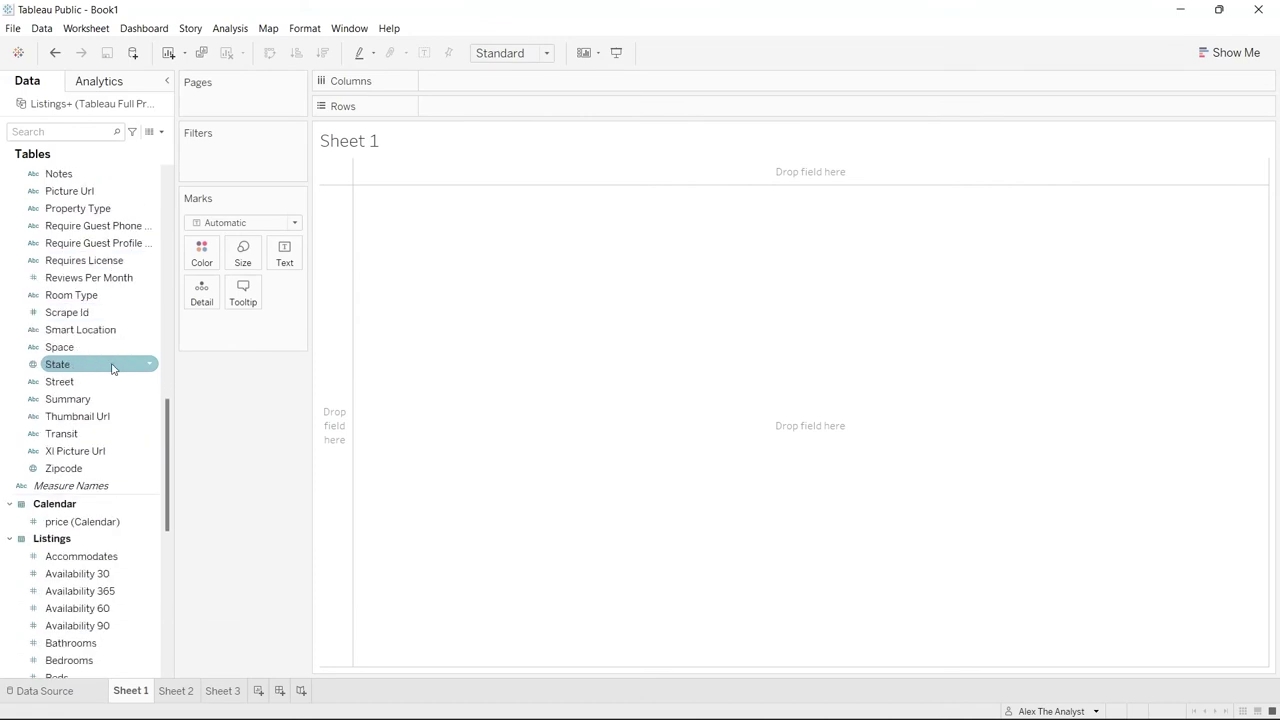
left_click_drag(88, 468, 494, 83)
left_click_drag(607, 208, 412, 213)
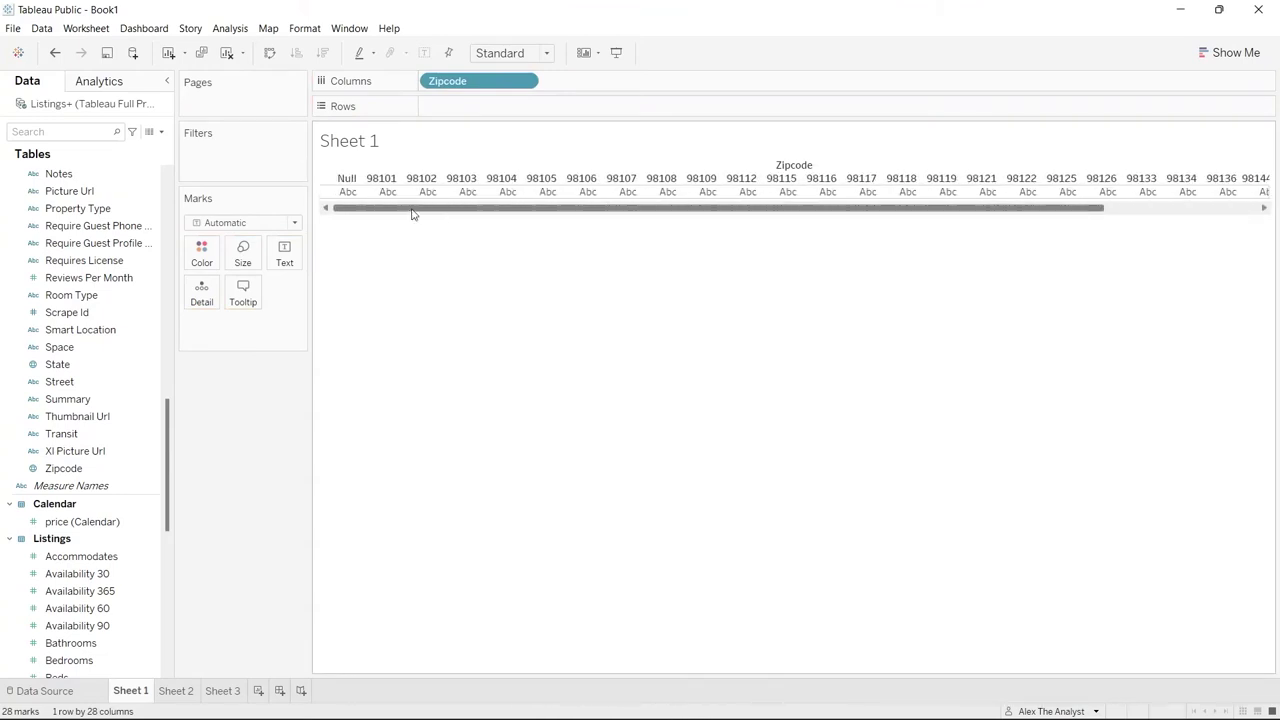
Exclude the Null zip code from the Sheet 1 view
left_click(345, 178)
right_click(345, 178)
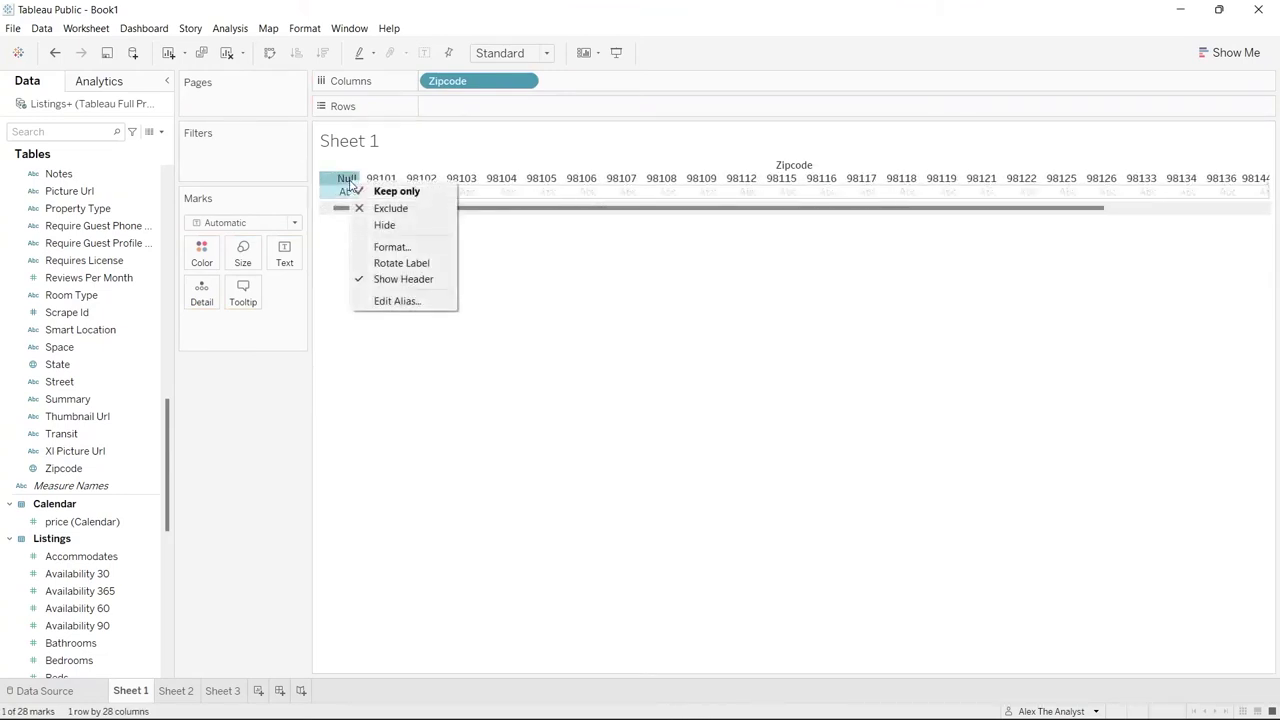
left_click(388, 208)
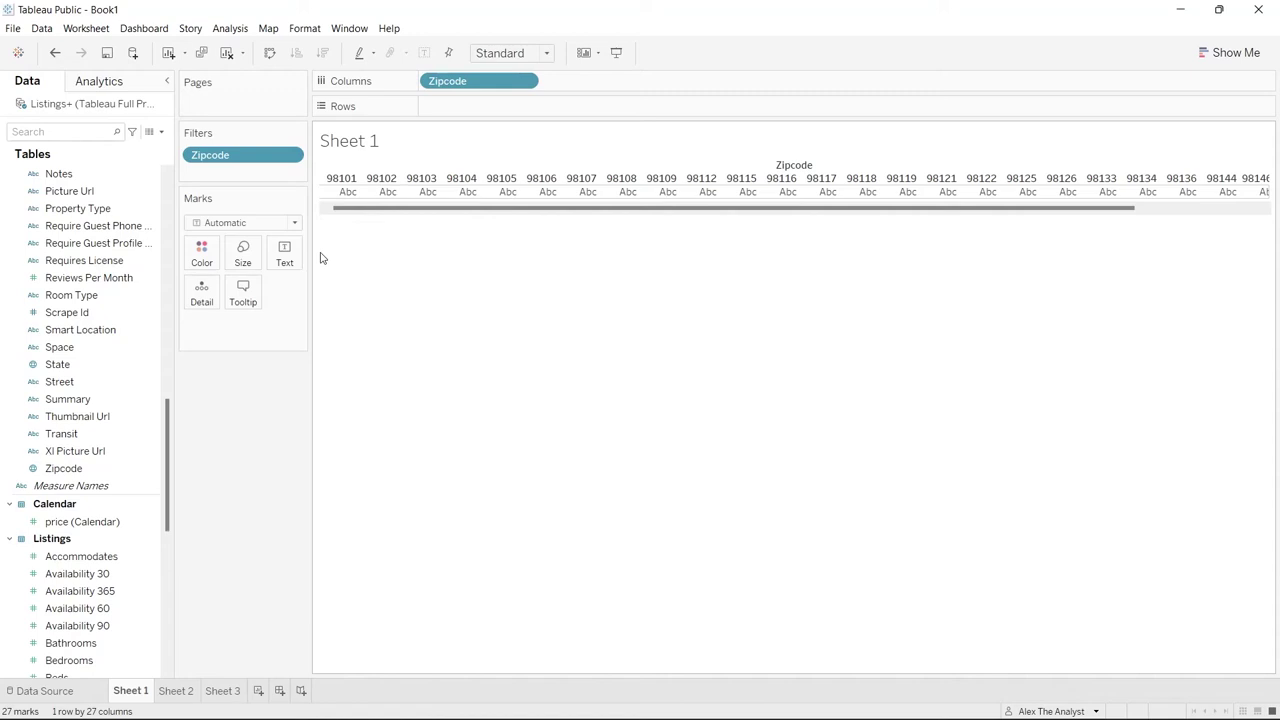
Add the Listings Price field to Rows and aggregate it as an average
left_click_drag(166, 423, 516, 110)
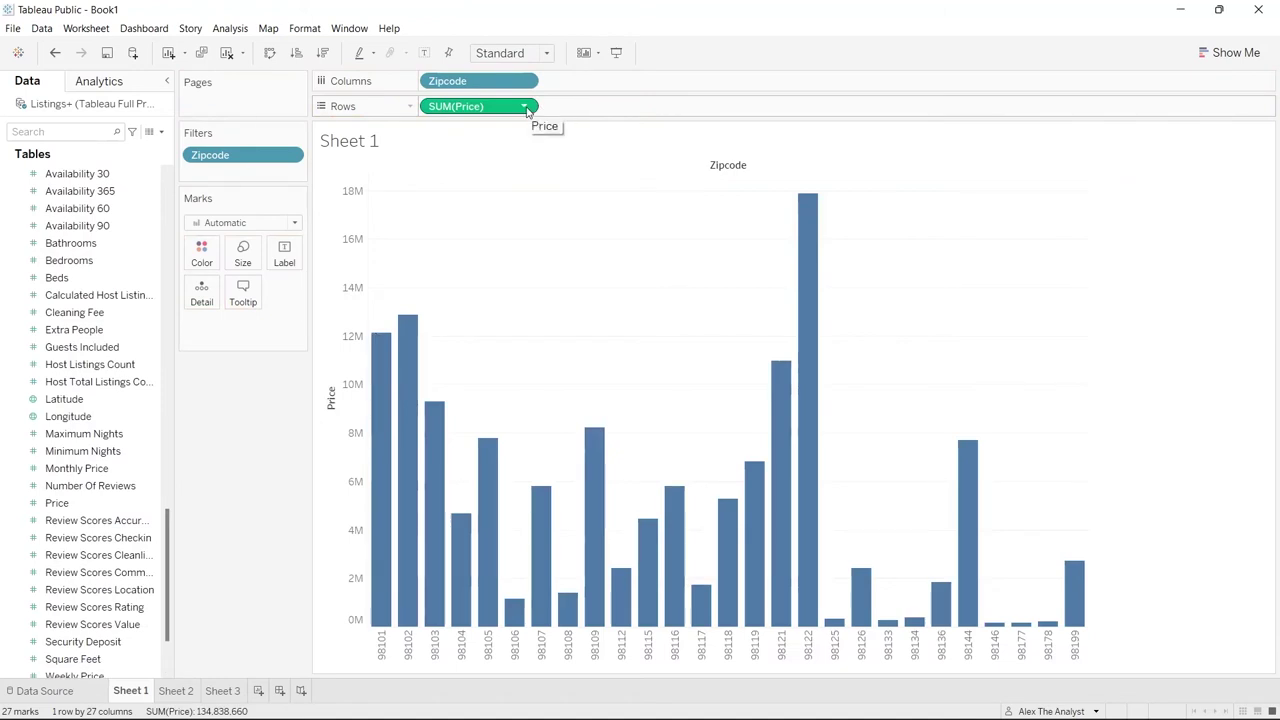
left_click(525, 107)
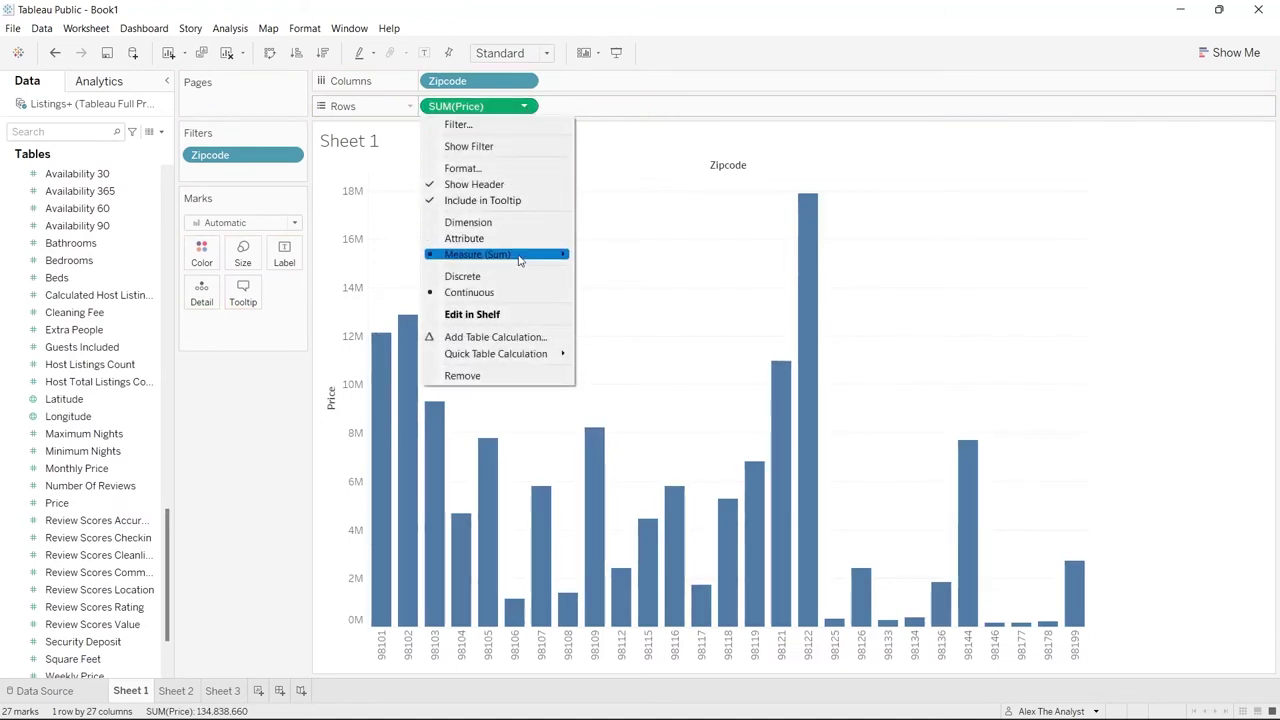
mouse_move(519, 258)
left_click(613, 272)
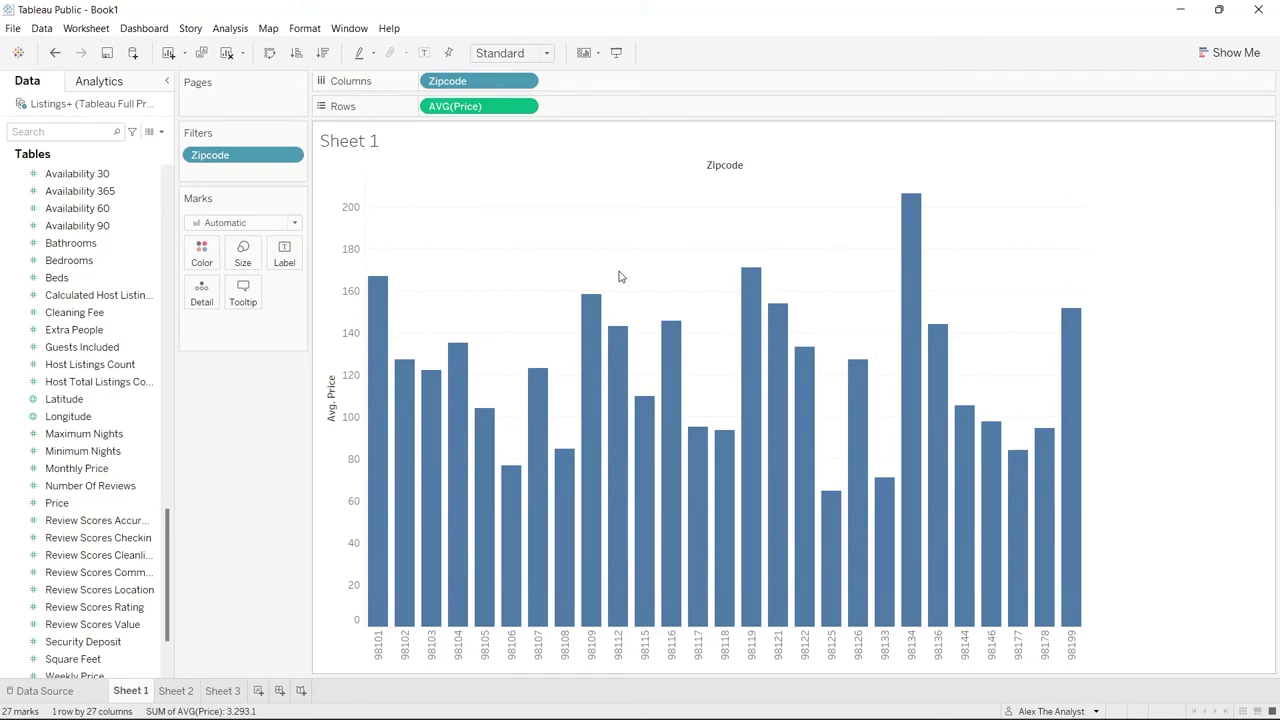
Sort the zip codes in descending order of average price and inspect the tallest bar
left_click(322, 52)
mouse_move(377, 322)
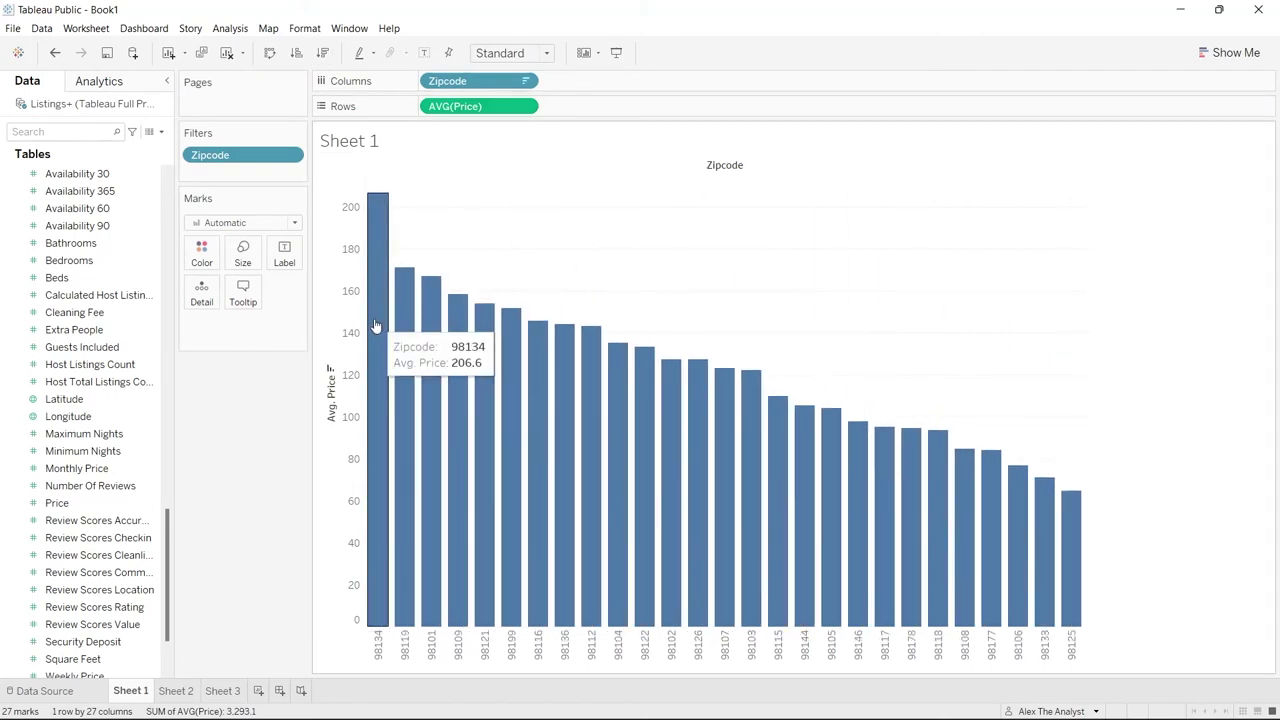
left_click(380, 234)
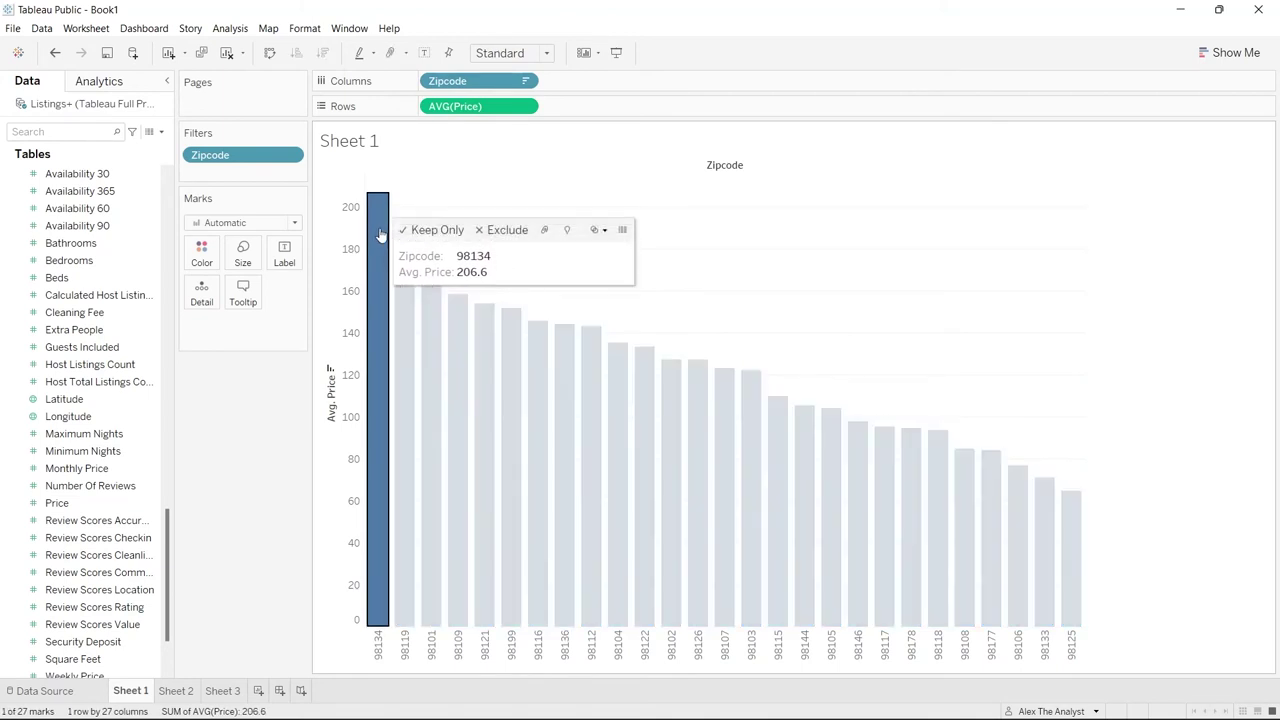
left_click(330, 270)
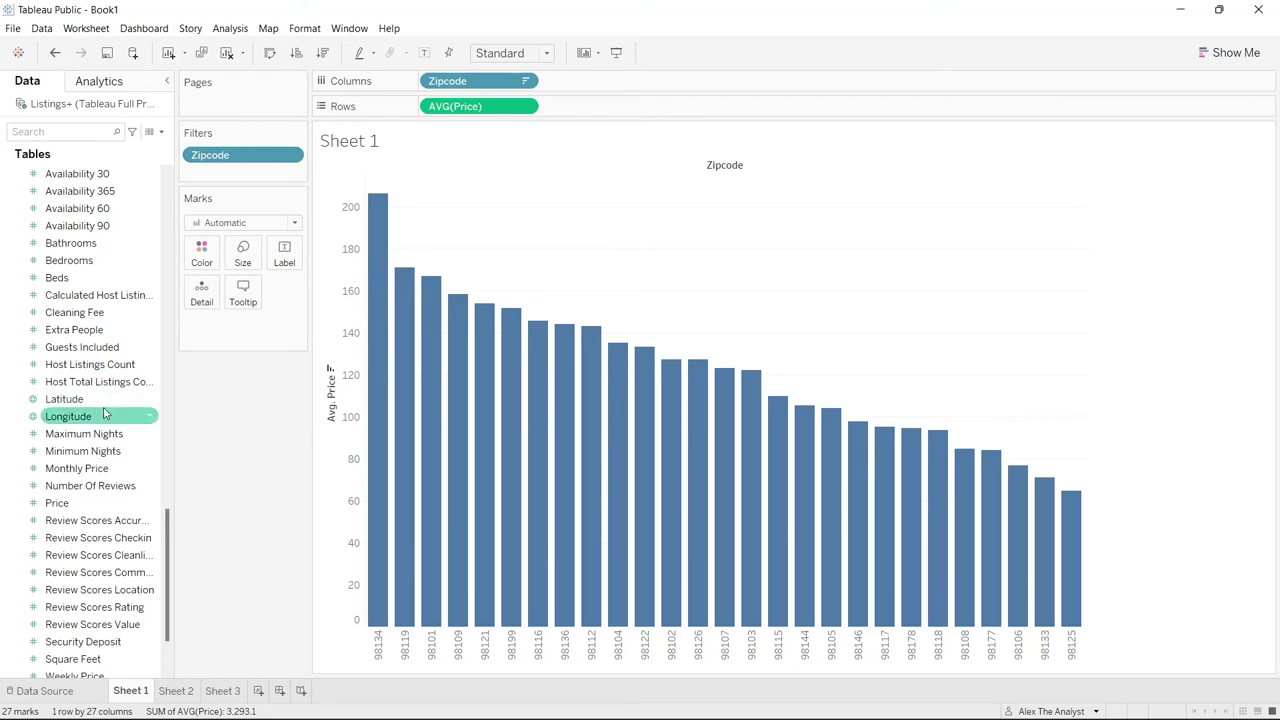
Color the bars by Zipcode
scroll(104, 414, "up", 5)
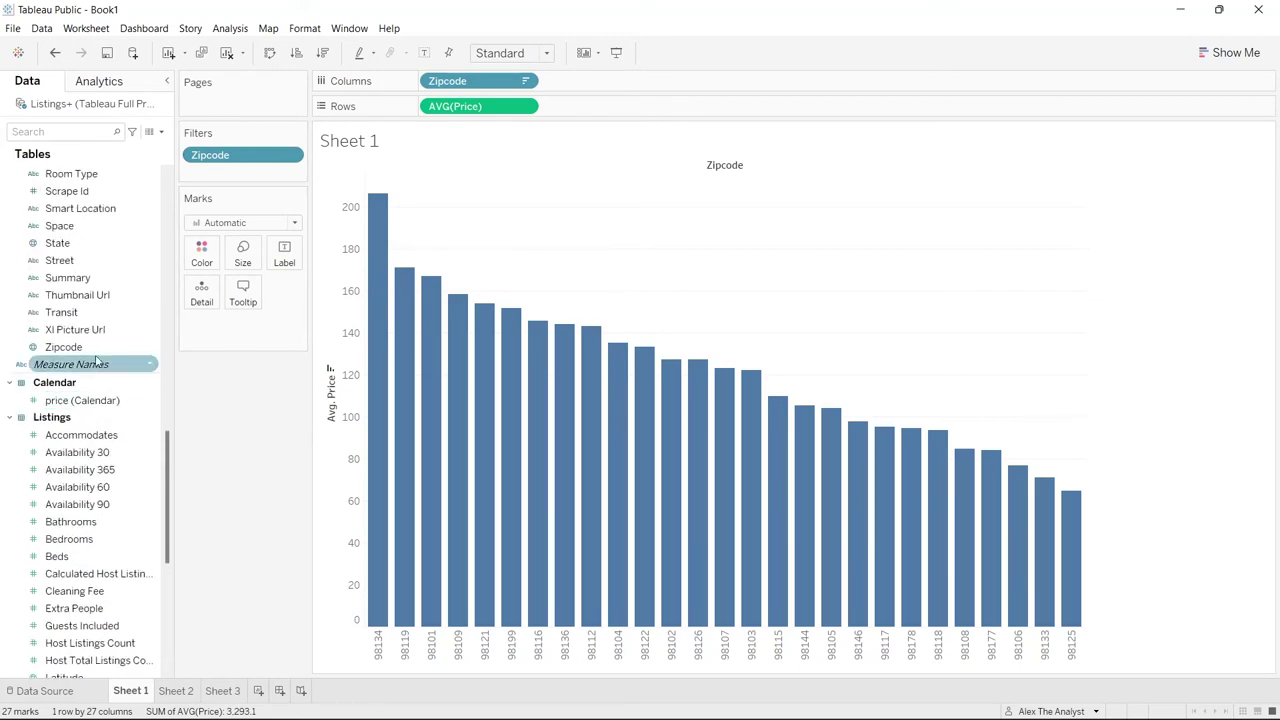
left_click_drag(86, 349, 226, 333)
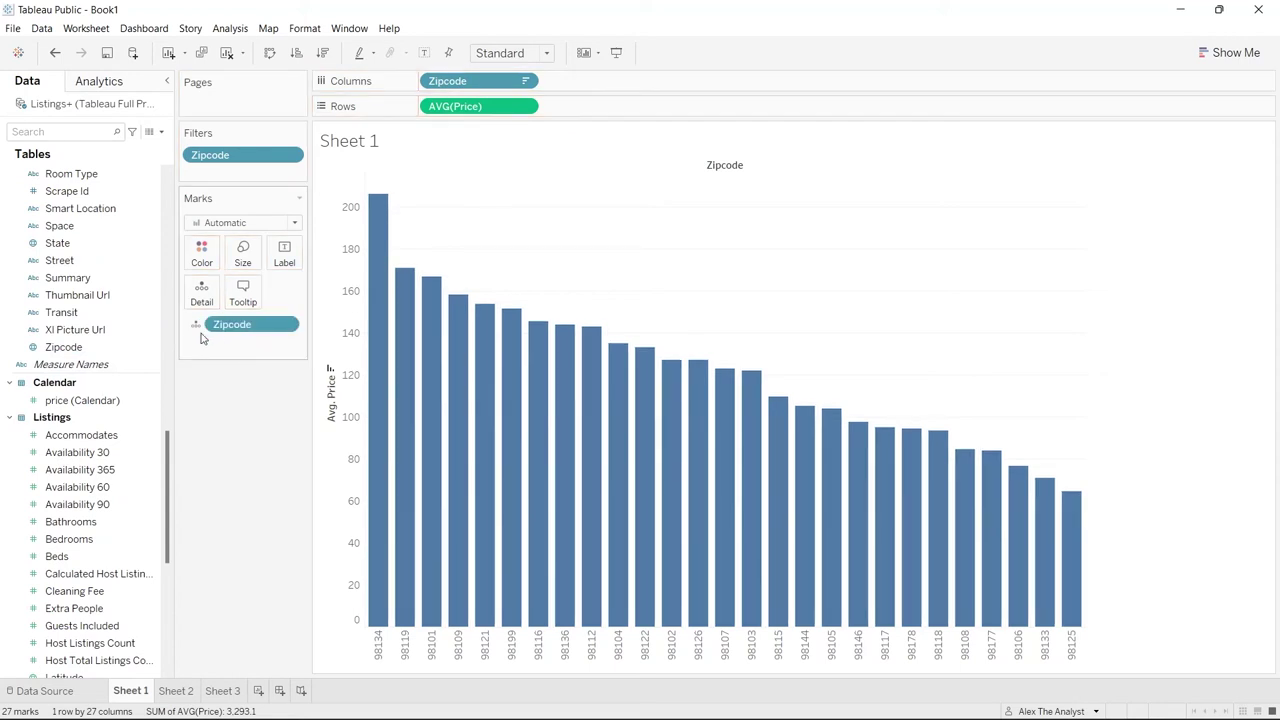
left_click(196, 325)
left_click(212, 345)
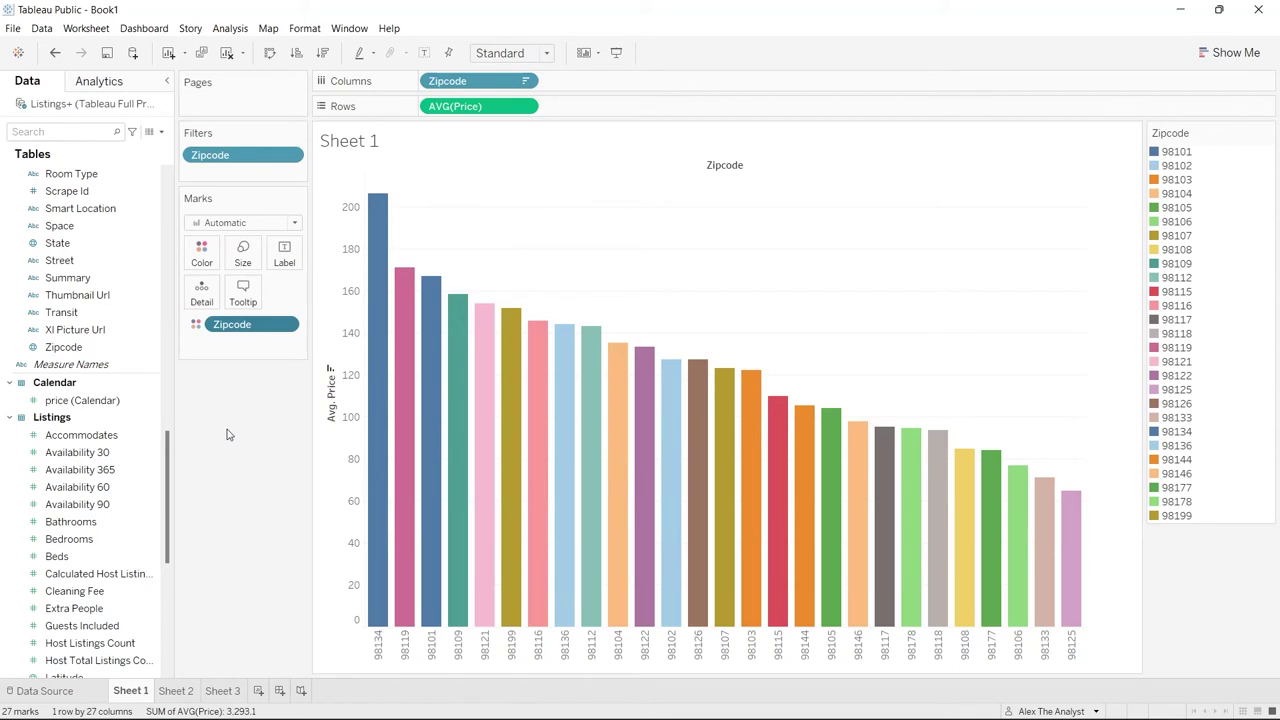
Change the Sheet 1 title to "Price by Zipcode" in bold
double_click(360, 143)
left_click(576, 290)
key("ctrl+a")
type("Price by Zipcode")
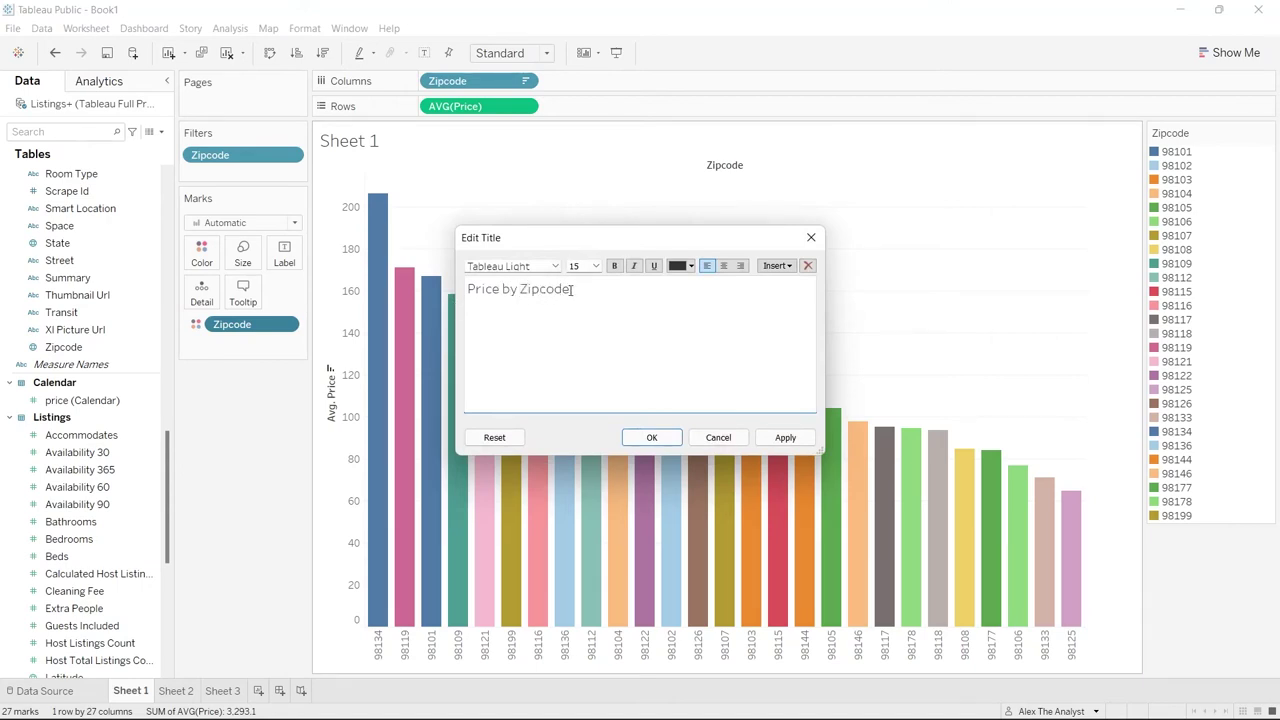
left_click_drag(571, 289, 447, 293)
left_click(614, 266)
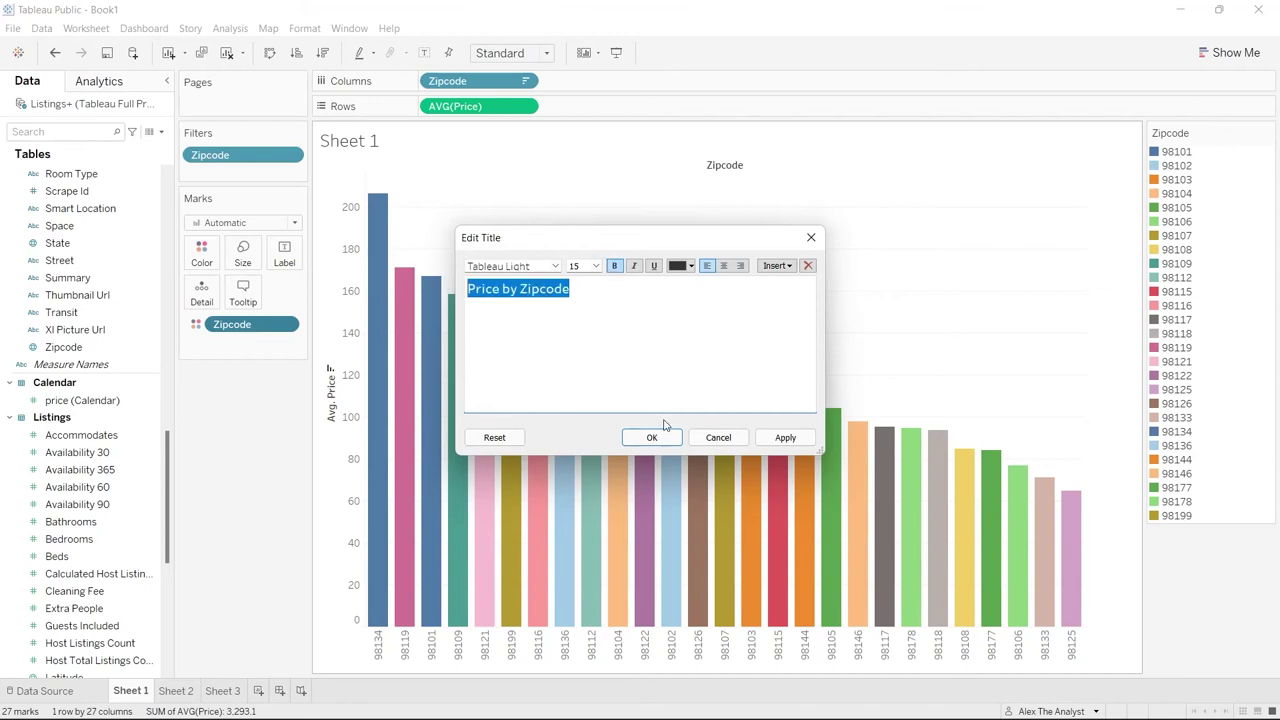
left_click(785, 437)
left_click(651, 437)
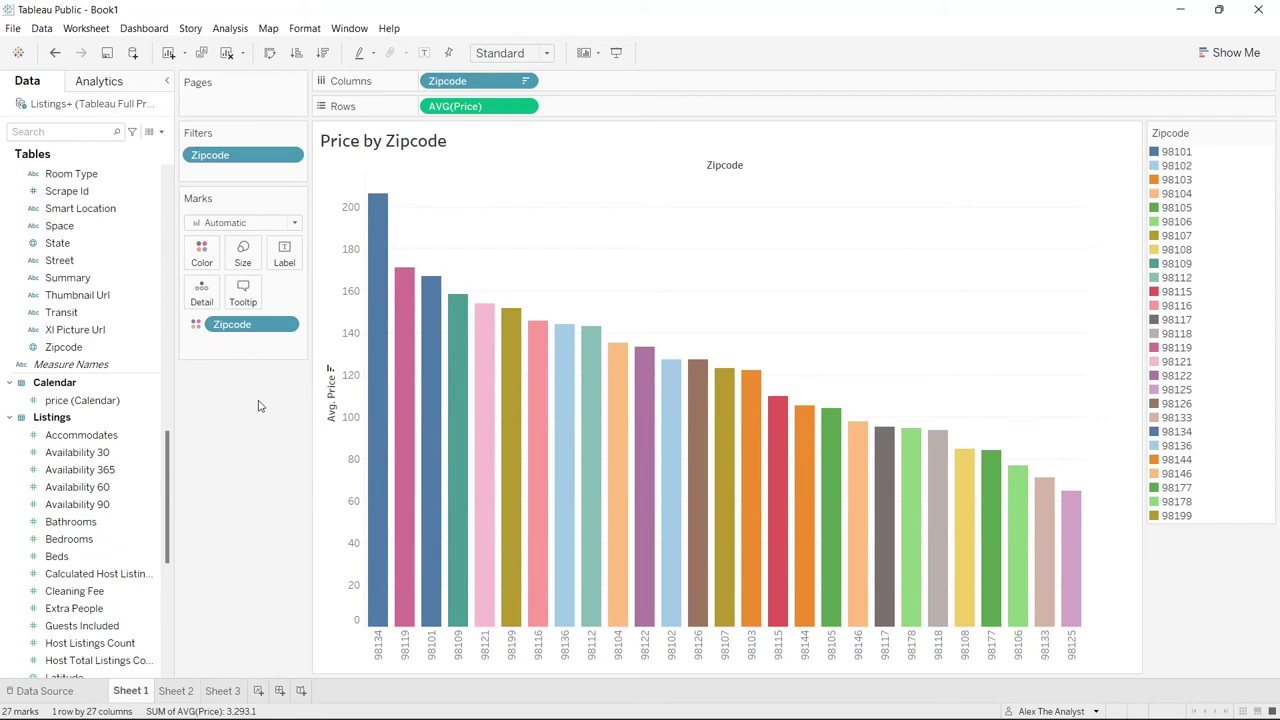
On Sheet 2, add Zipcode to Columns and convert the view to a filled map
left_click(178, 693)
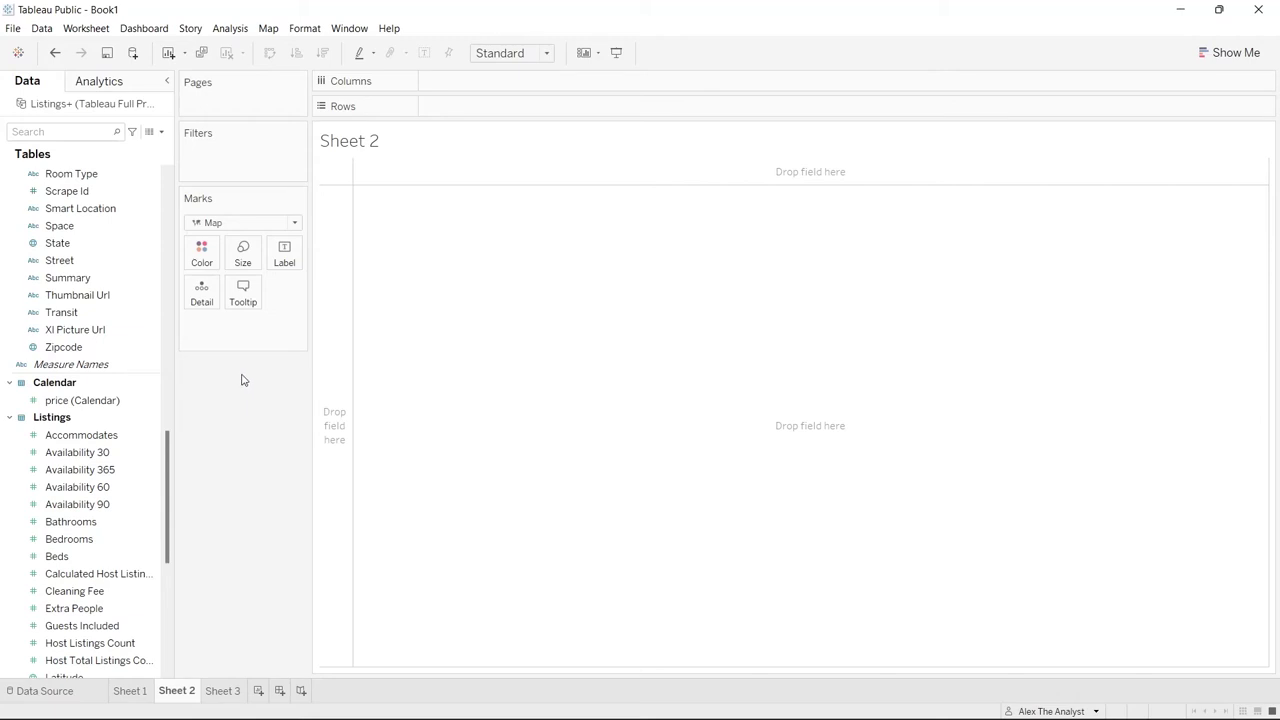
left_click(1235, 53)
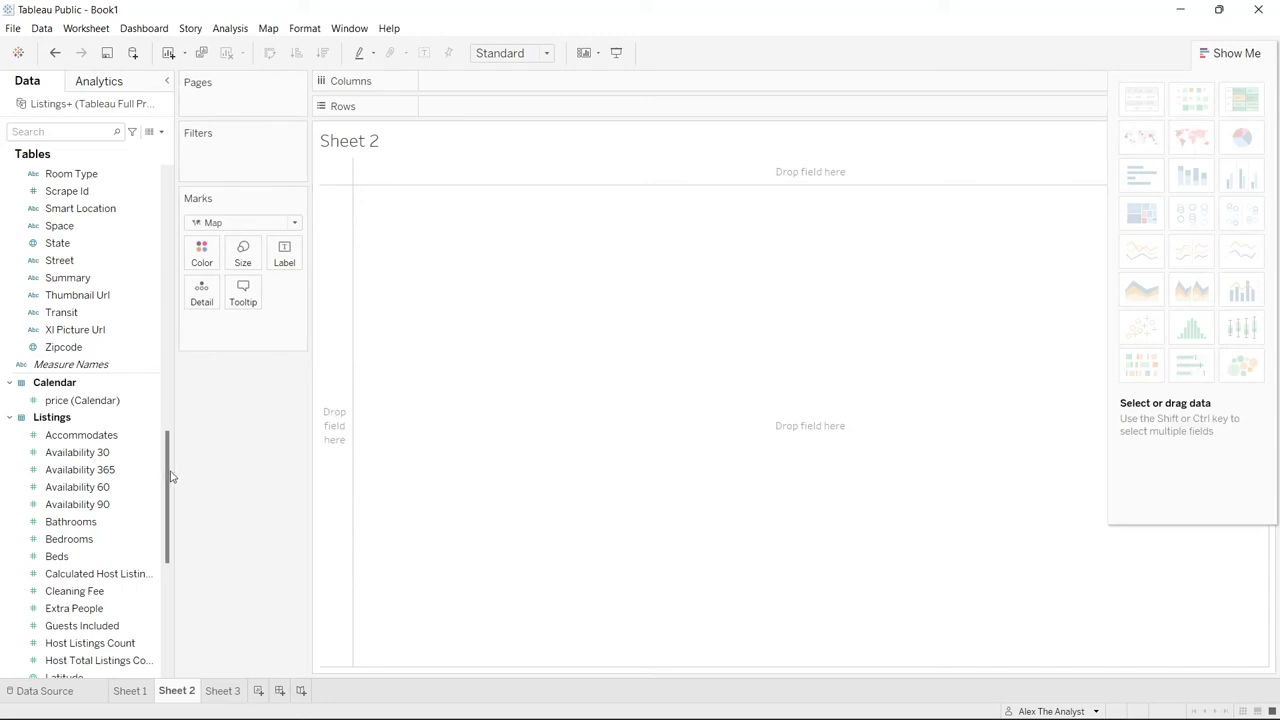
left_click_drag(170, 476, 166, 545)
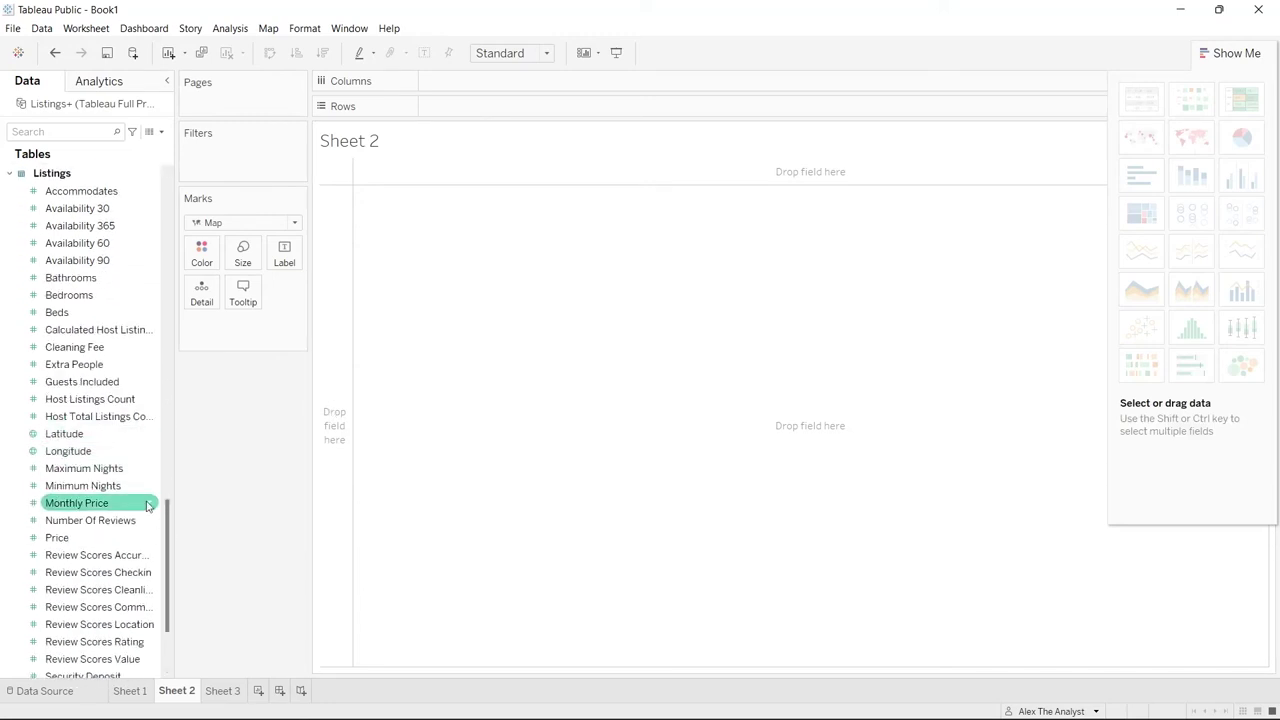
scroll(168, 530, "down", 3)
left_click(140, 607)
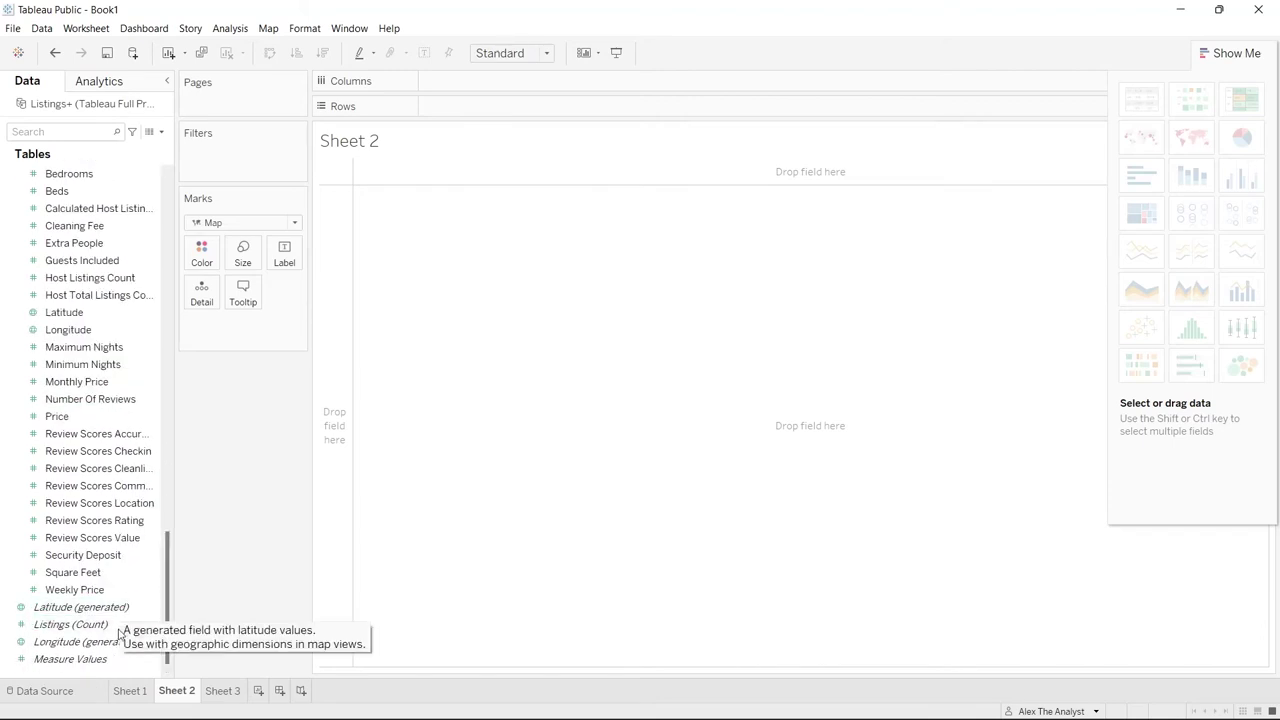
left_click_drag(168, 598, 174, 443)
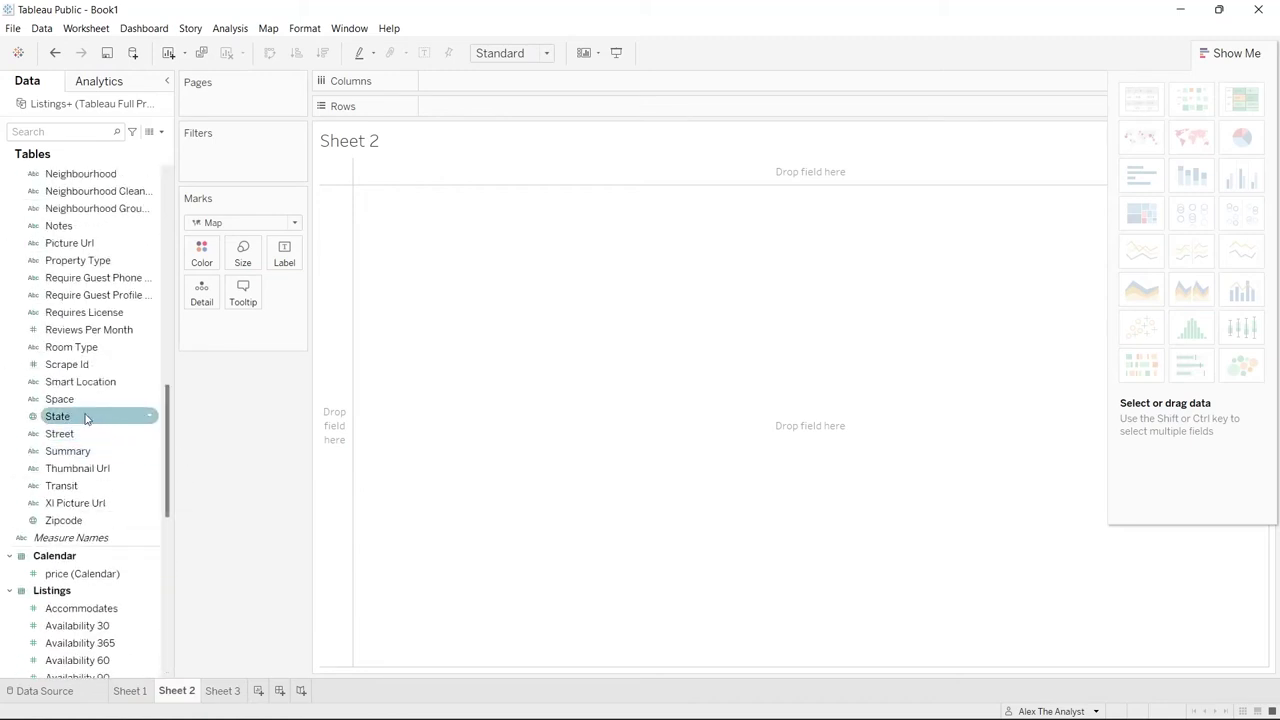
left_click_drag(170, 460, 168, 282)
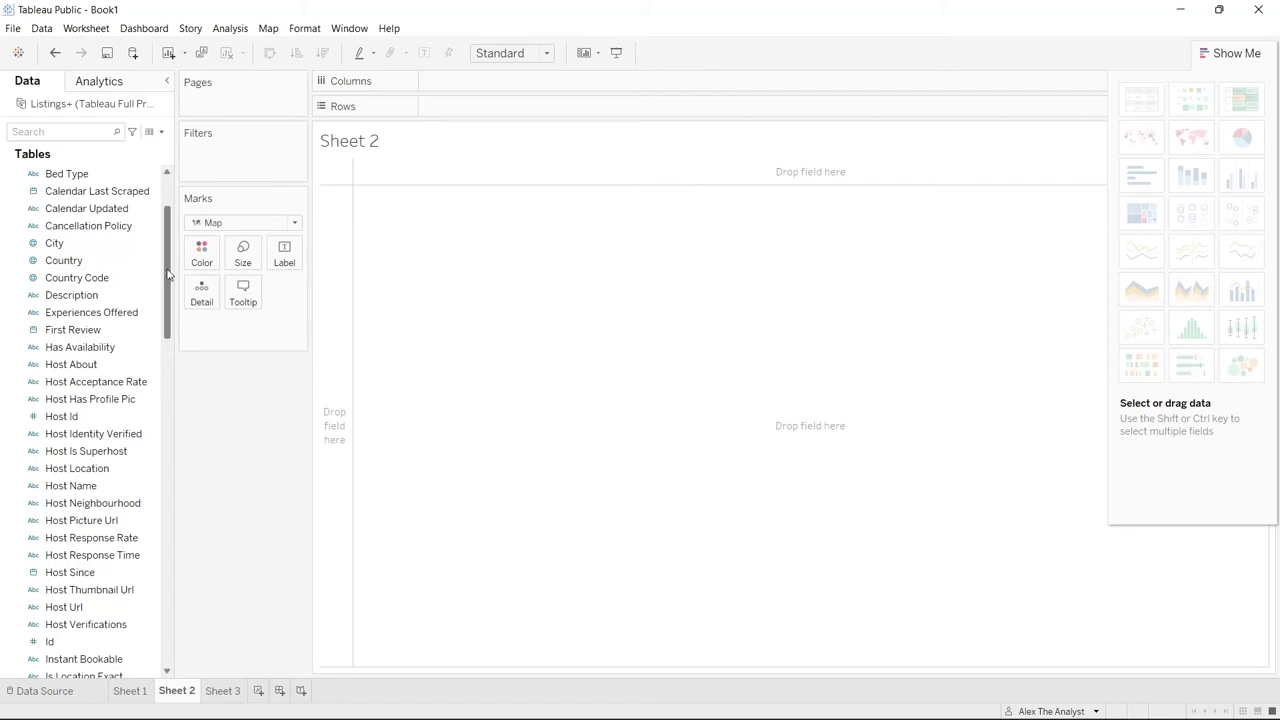
left_click_drag(168, 273, 168, 276)
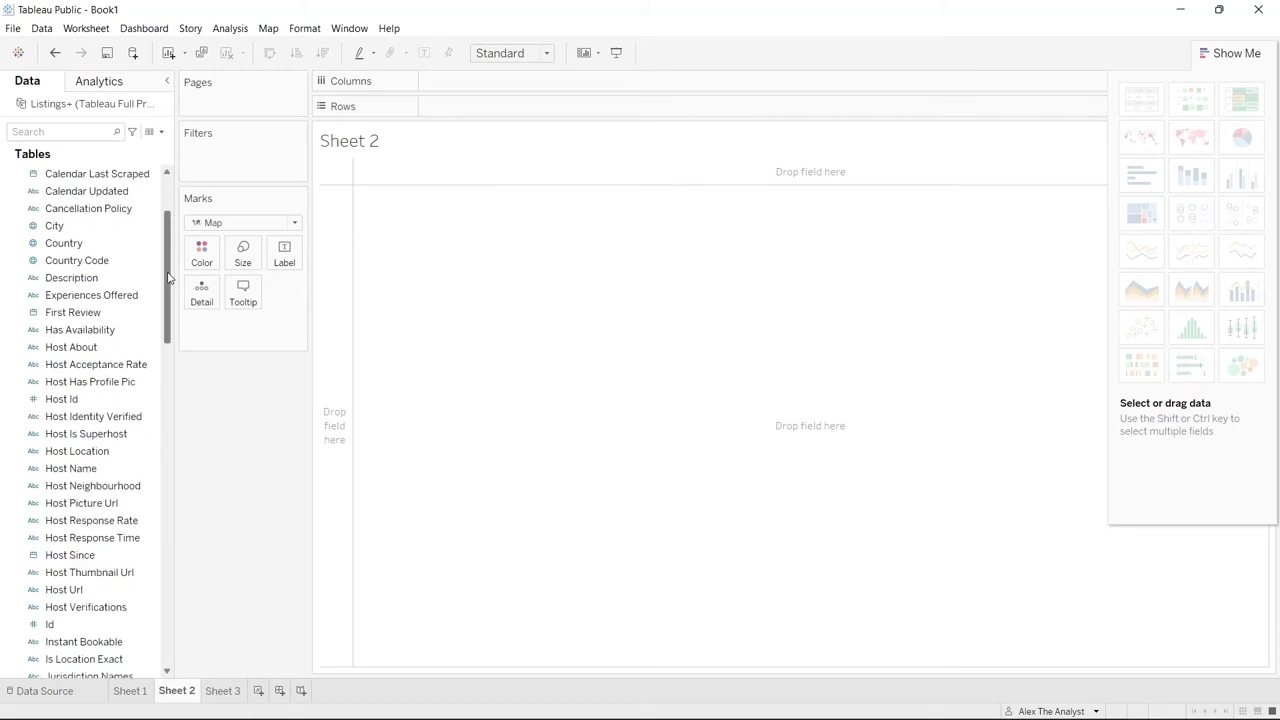
left_click_drag(168, 278, 506, 86)
left_click(100, 451)
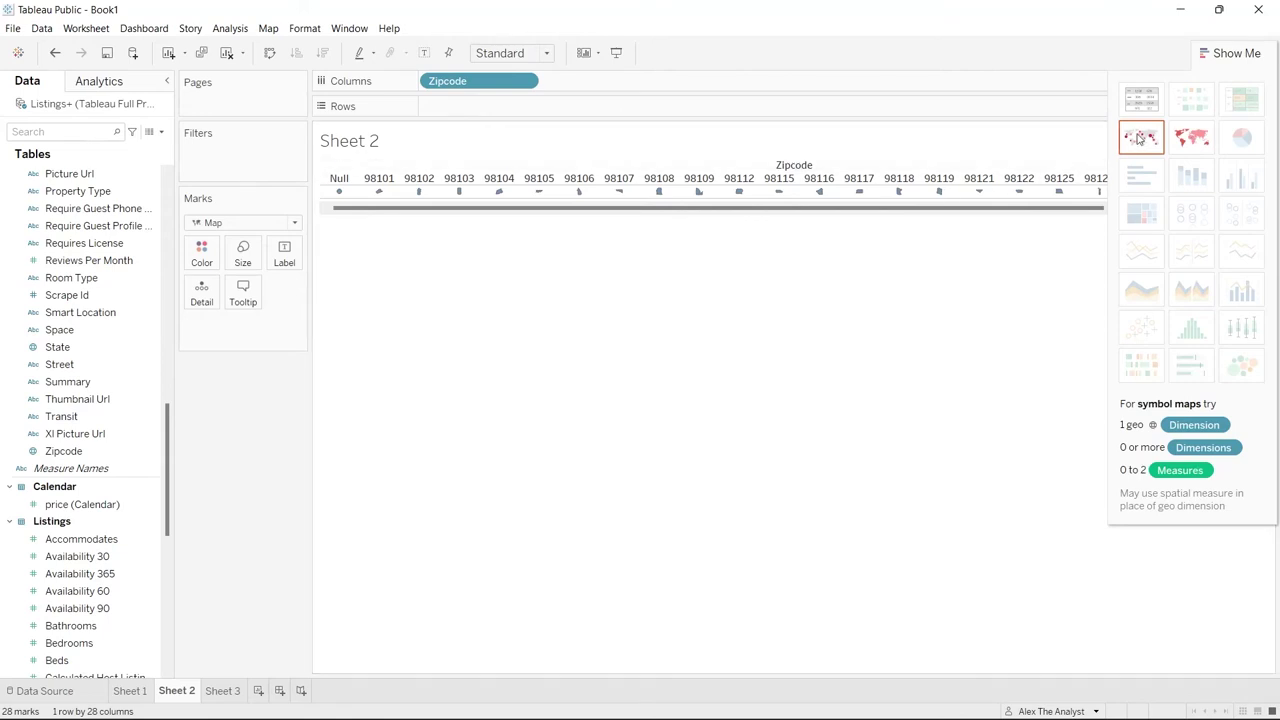
left_click(1190, 138)
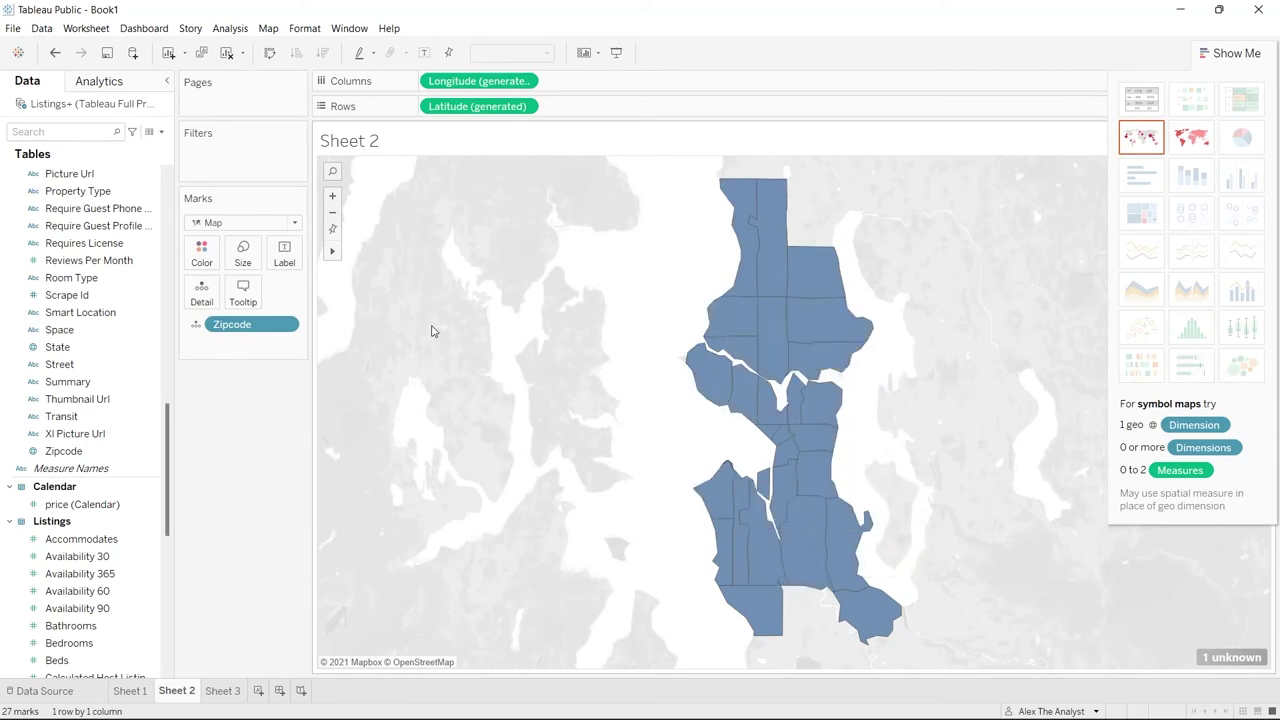
Examine the area surrounding the mapped zip codes, then return to a close view of them
left_click(335, 216)
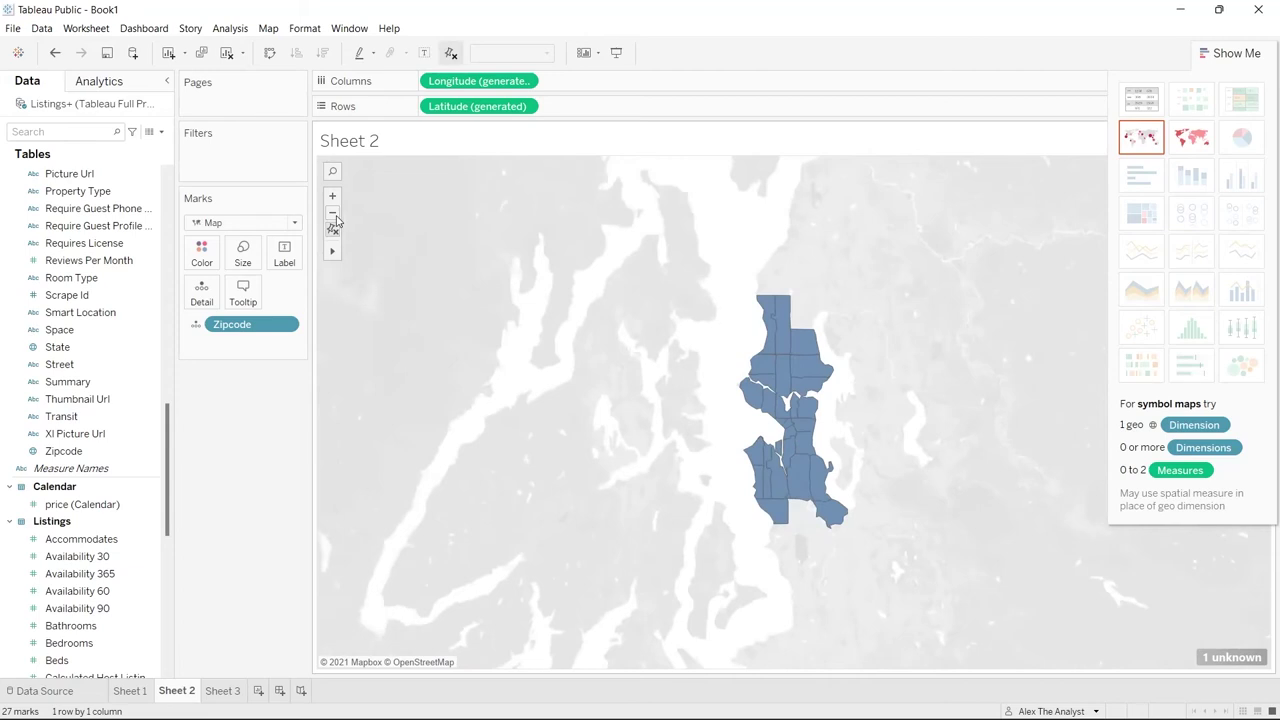
left_click(333, 213)
left_click(333, 213)
left_click(333, 213)
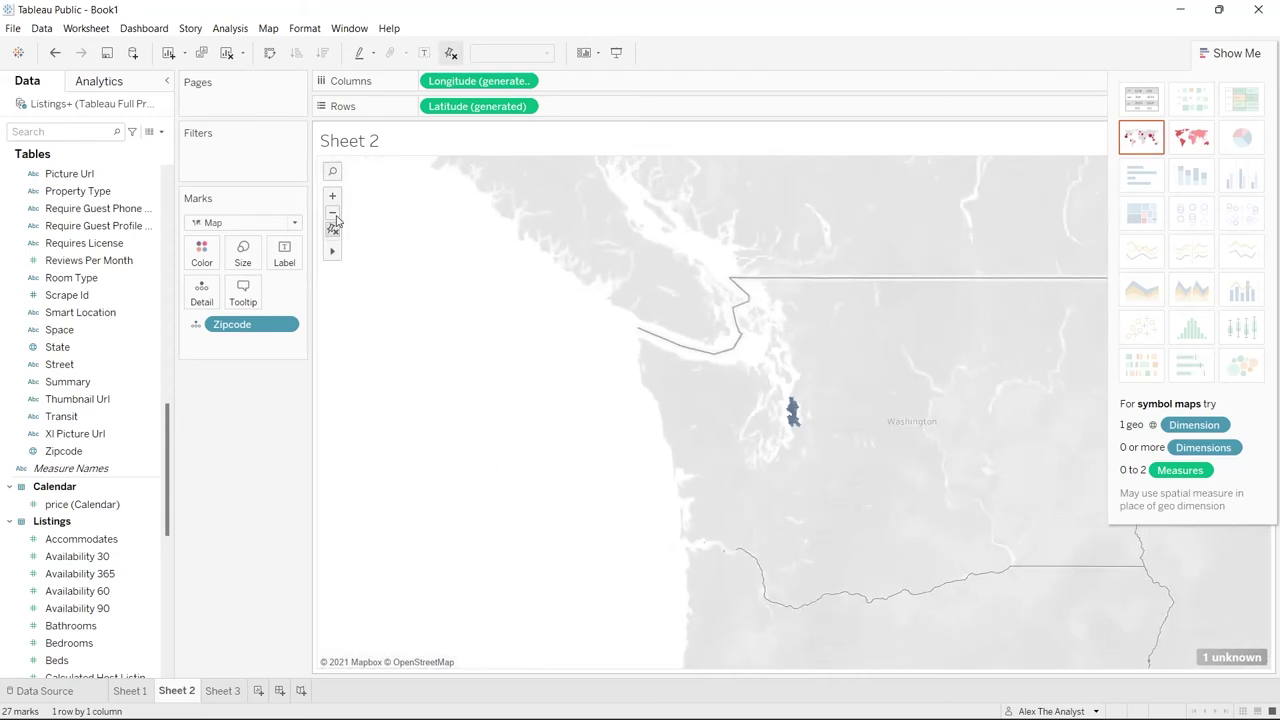
left_click(333, 197)
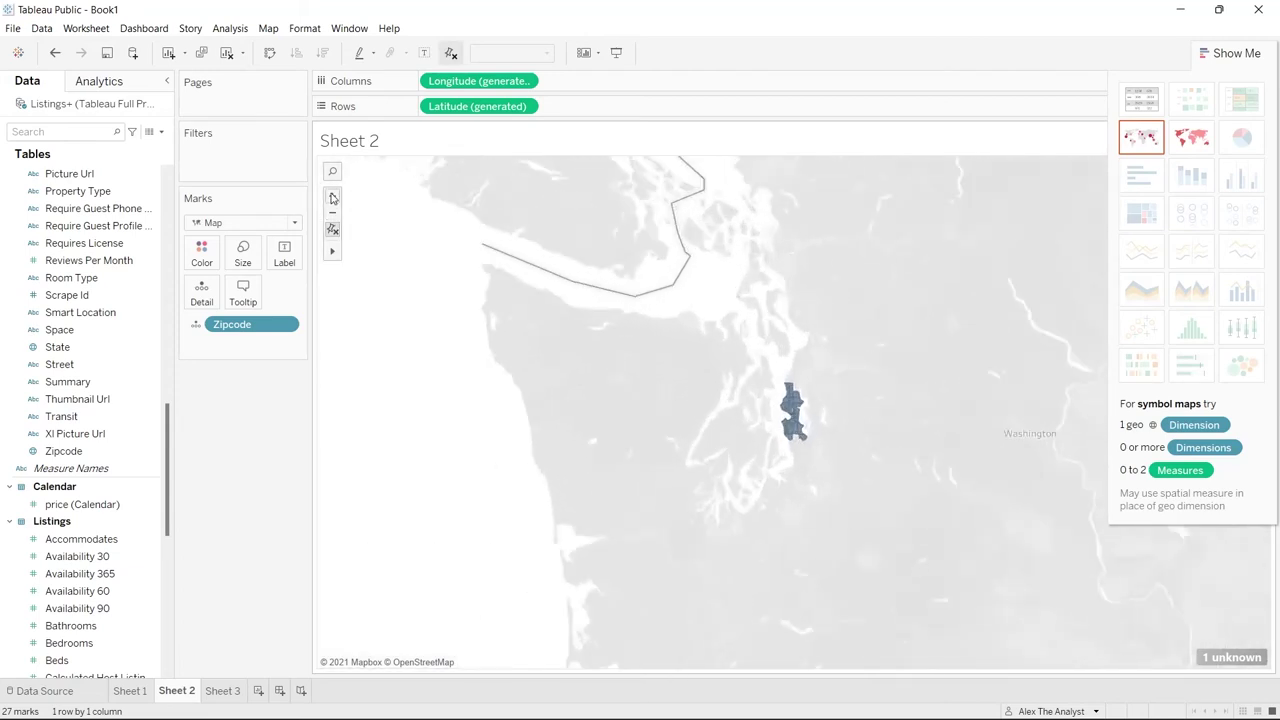
left_click(333, 197)
left_click(333, 197)
left_click(333, 197)
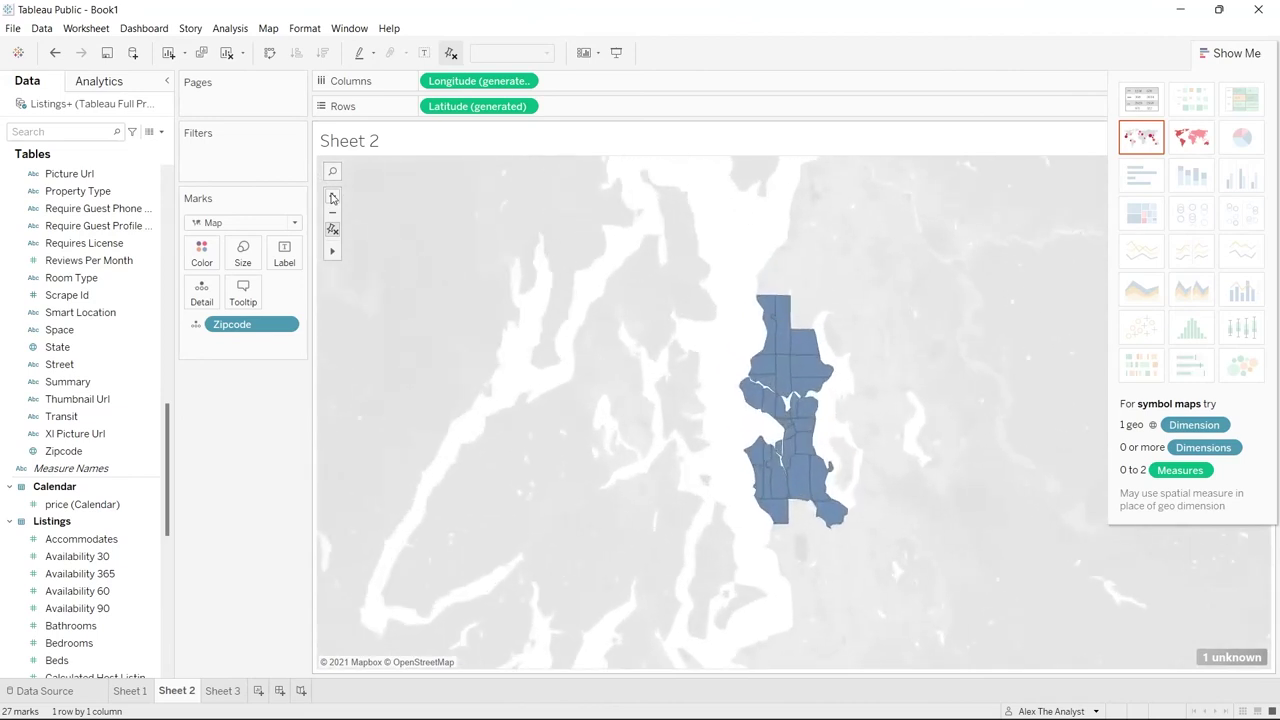
left_click(333, 197)
mouse_move(335, 251)
left_click_drag(537, 343, 449, 323)
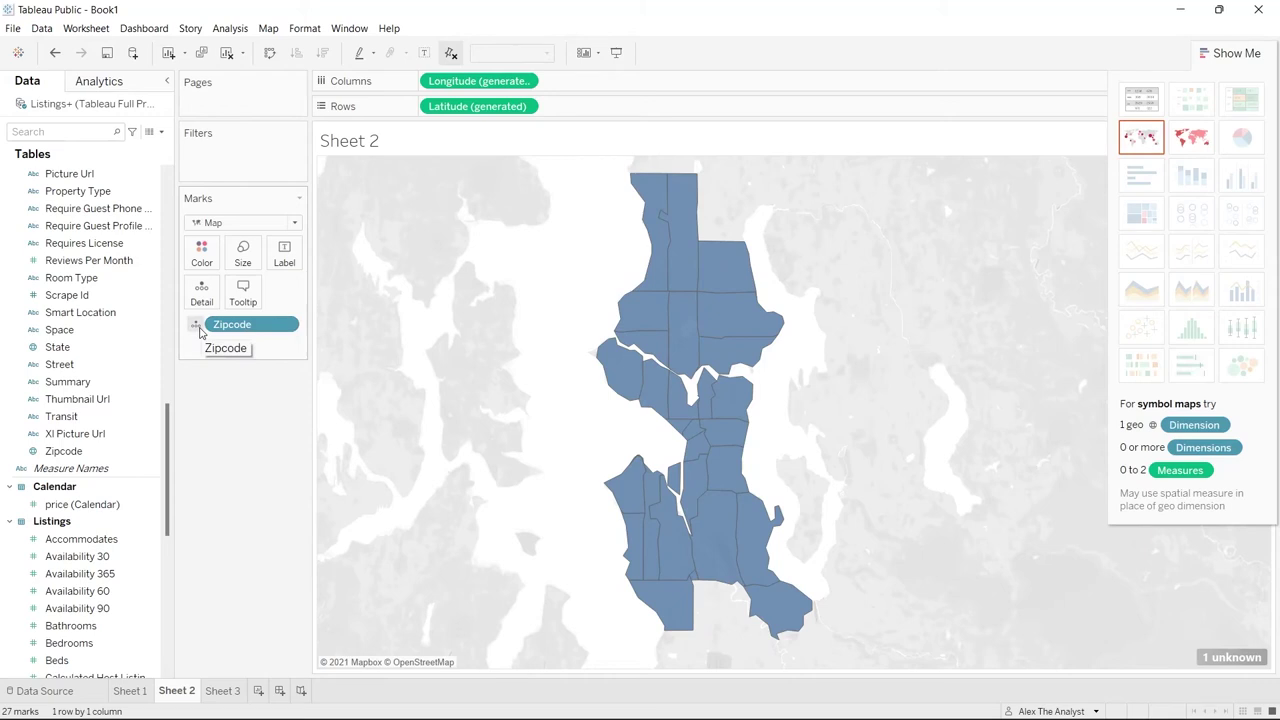
Add Zipcode to the map's marks a second time and use it to color the areas
left_click_drag(103, 457, 260, 346)
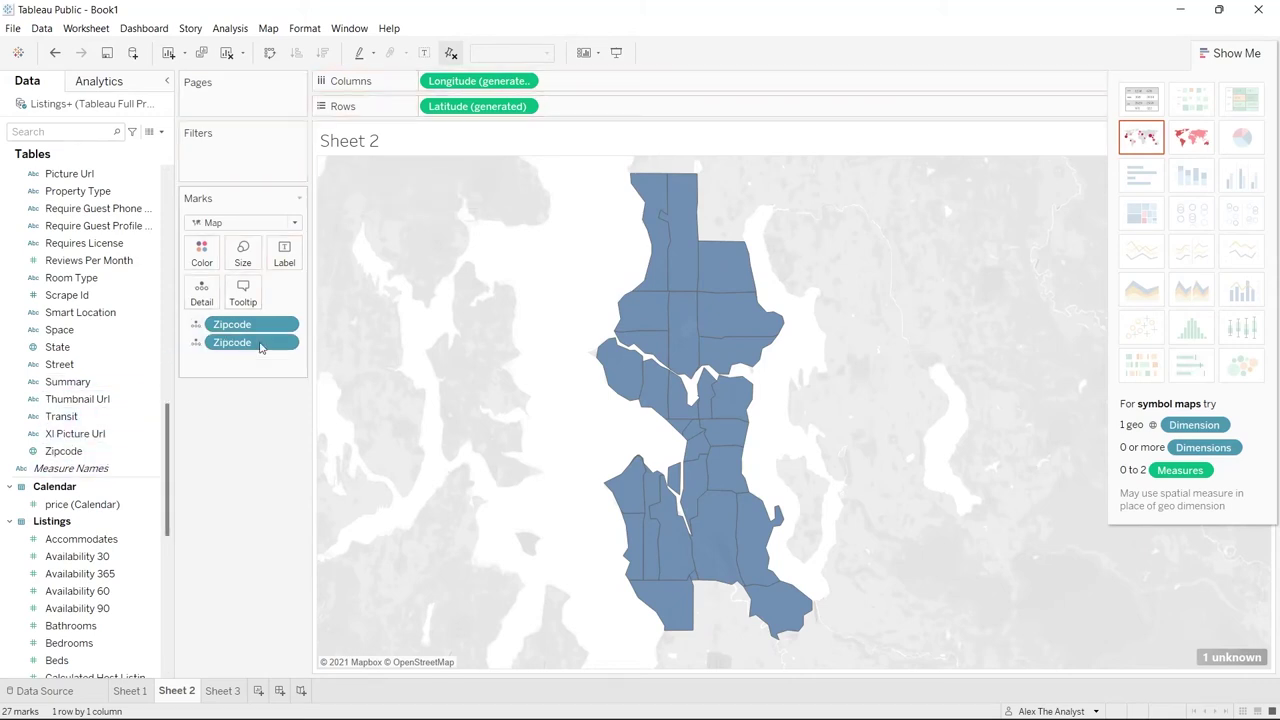
left_click(198, 344)
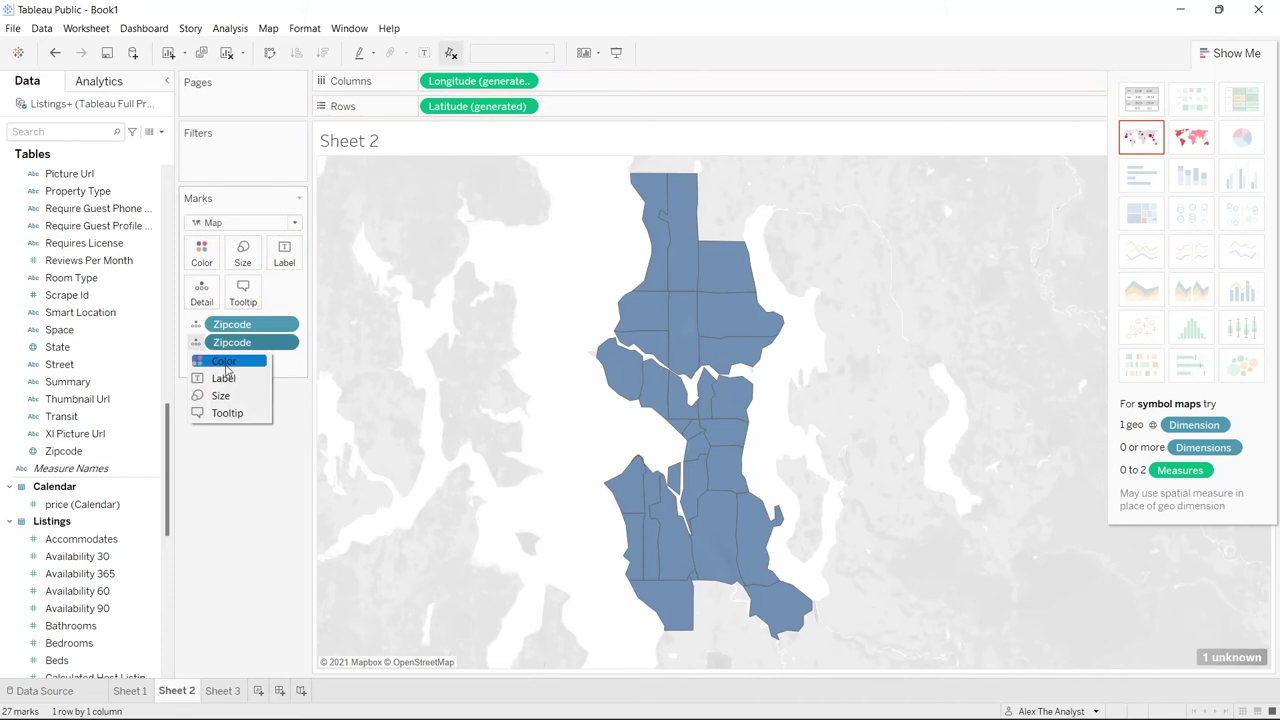
left_click(225, 366)
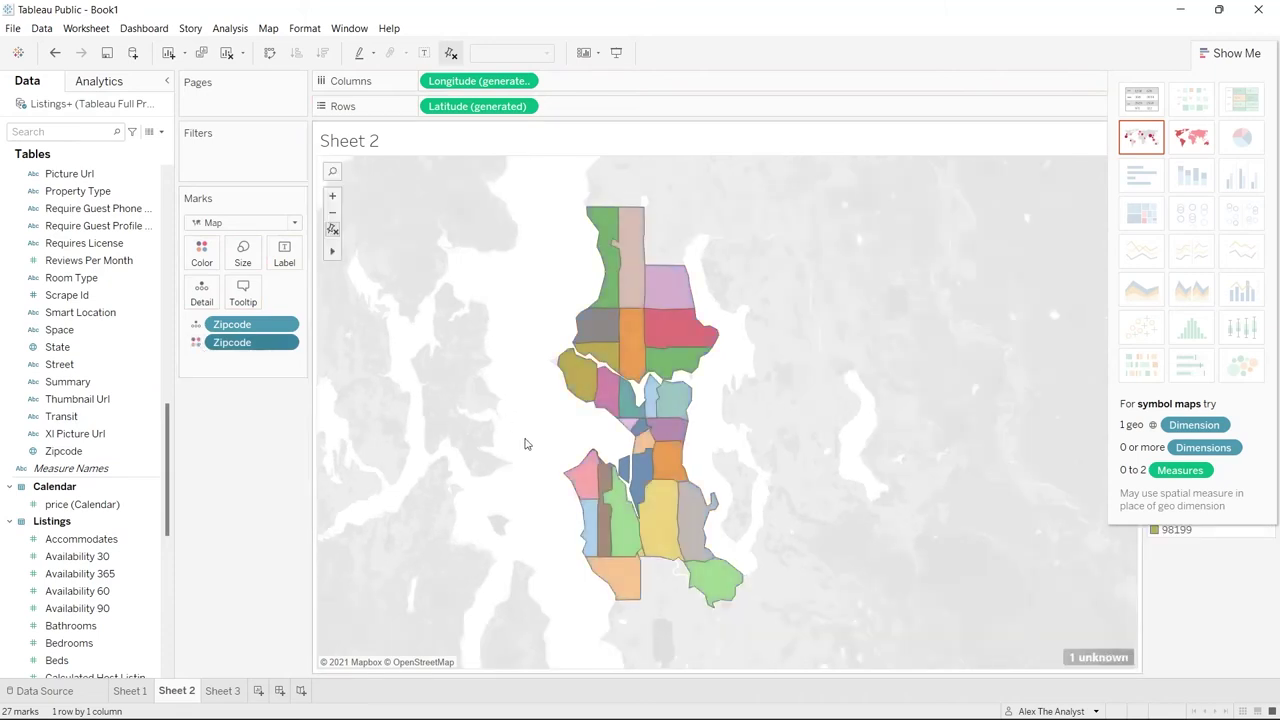
Hide the chart type suggestions and exclude the Null zip code from the map
left_click(1226, 56)
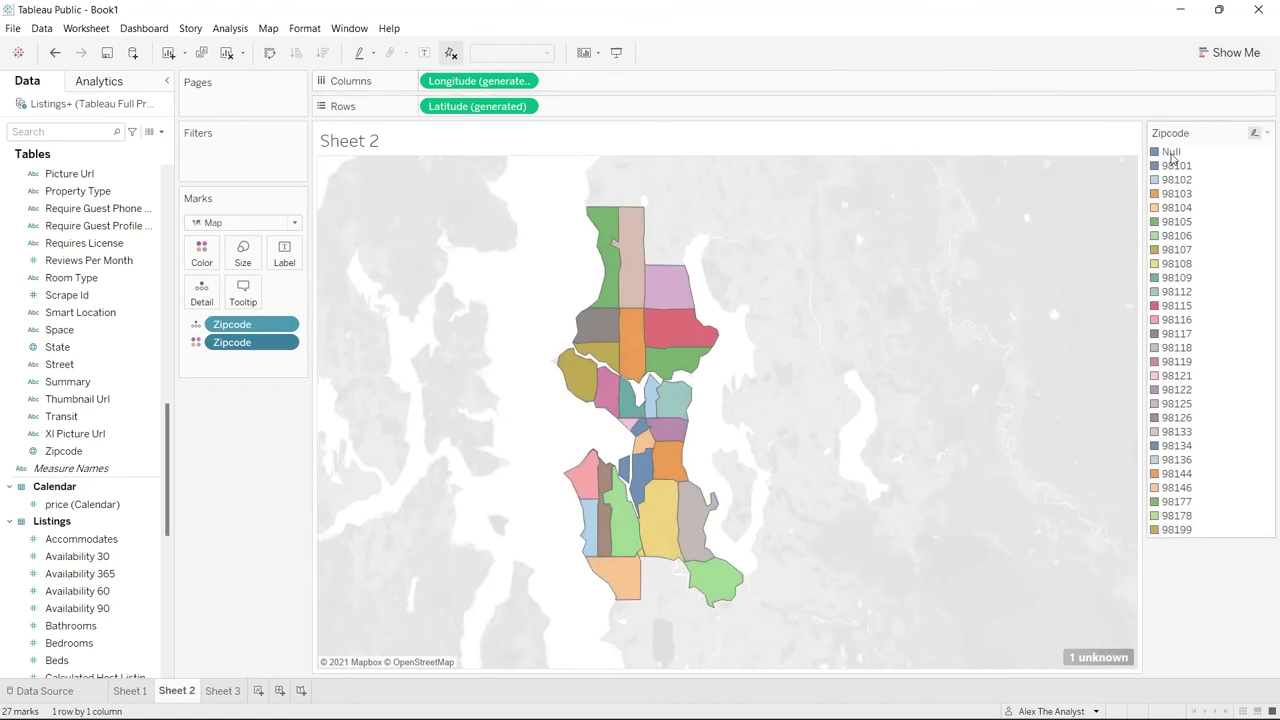
right_click(1172, 157)
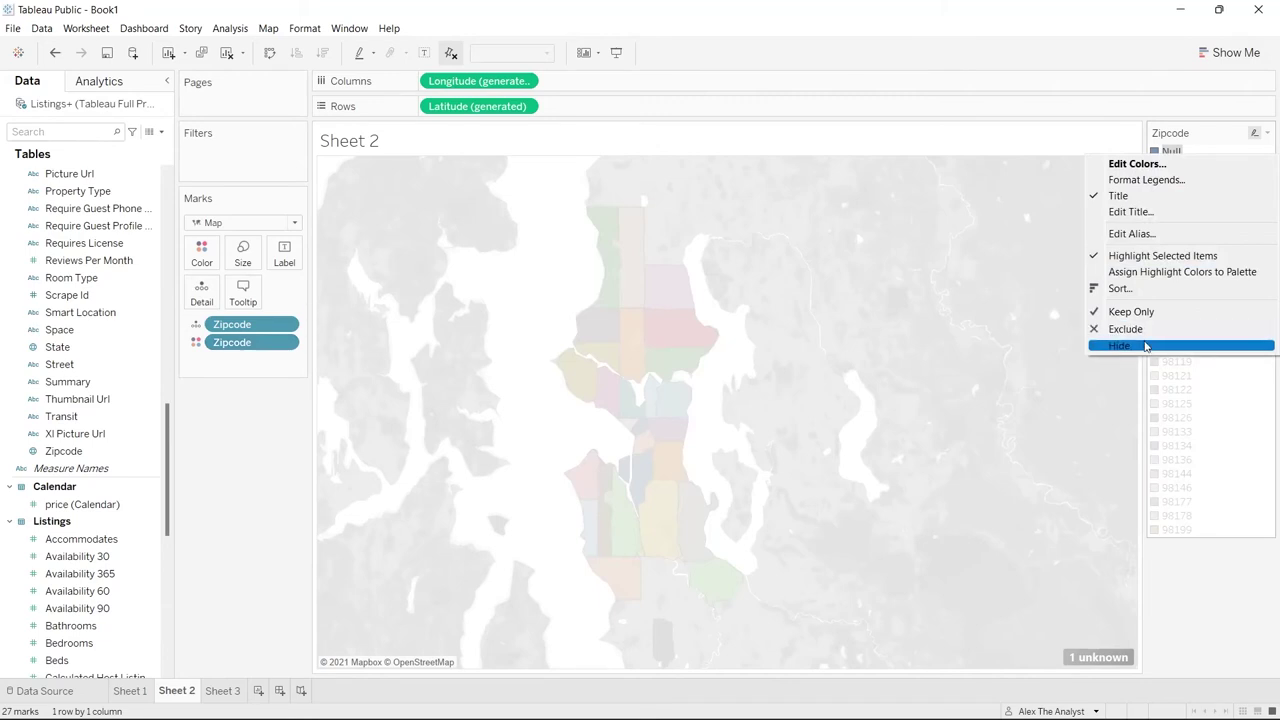
left_click(1150, 329)
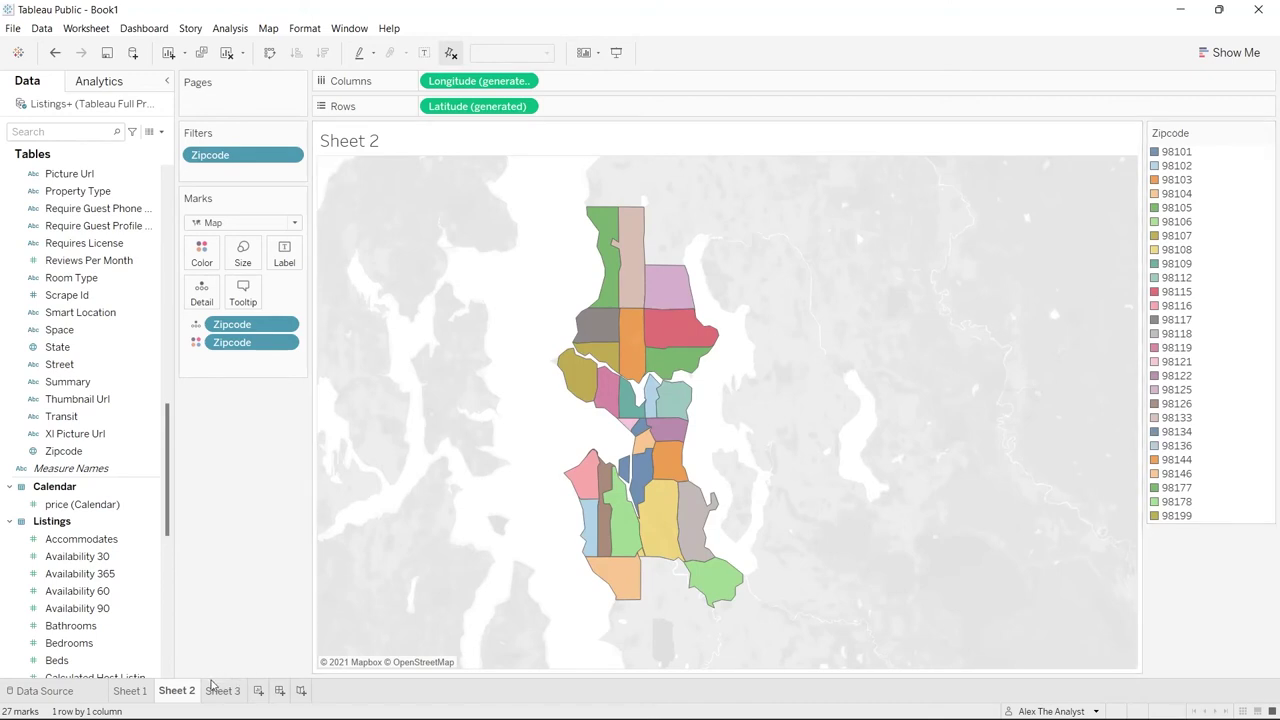
Compare the zip code colors of the Sheet 1 bar chart with those of the Sheet 2 map
left_click(131, 692)
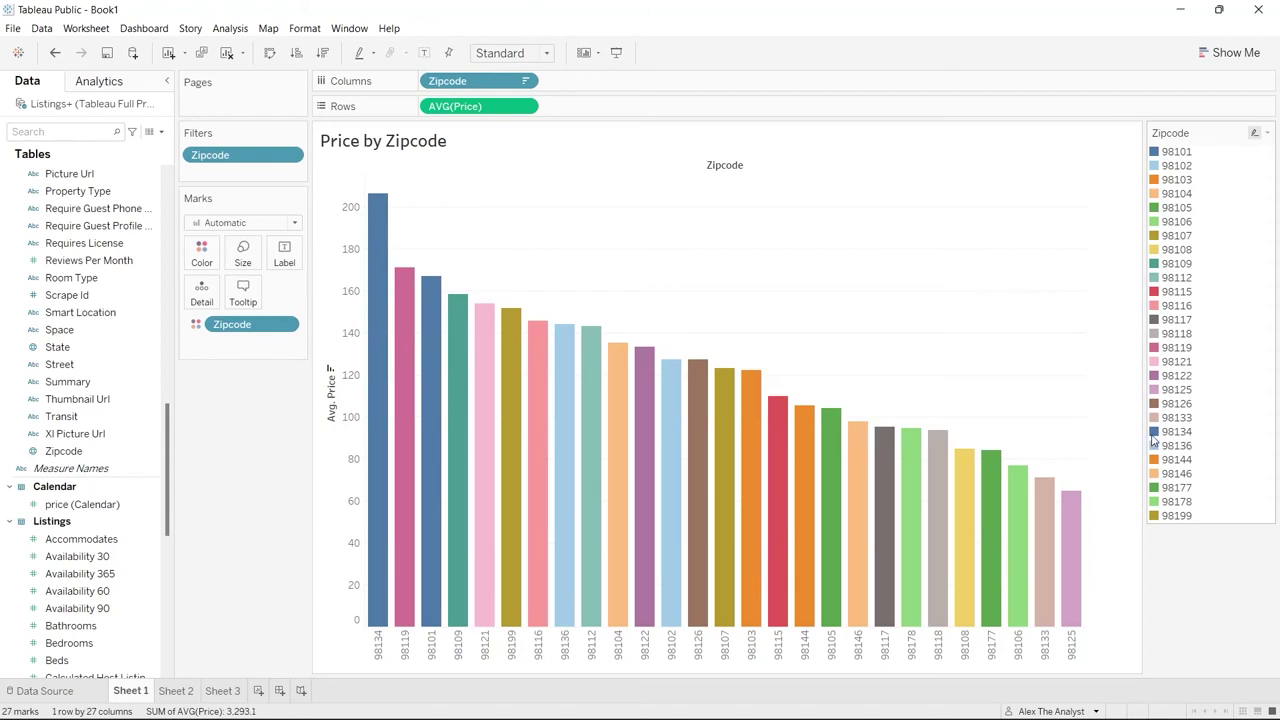
left_click(175, 692)
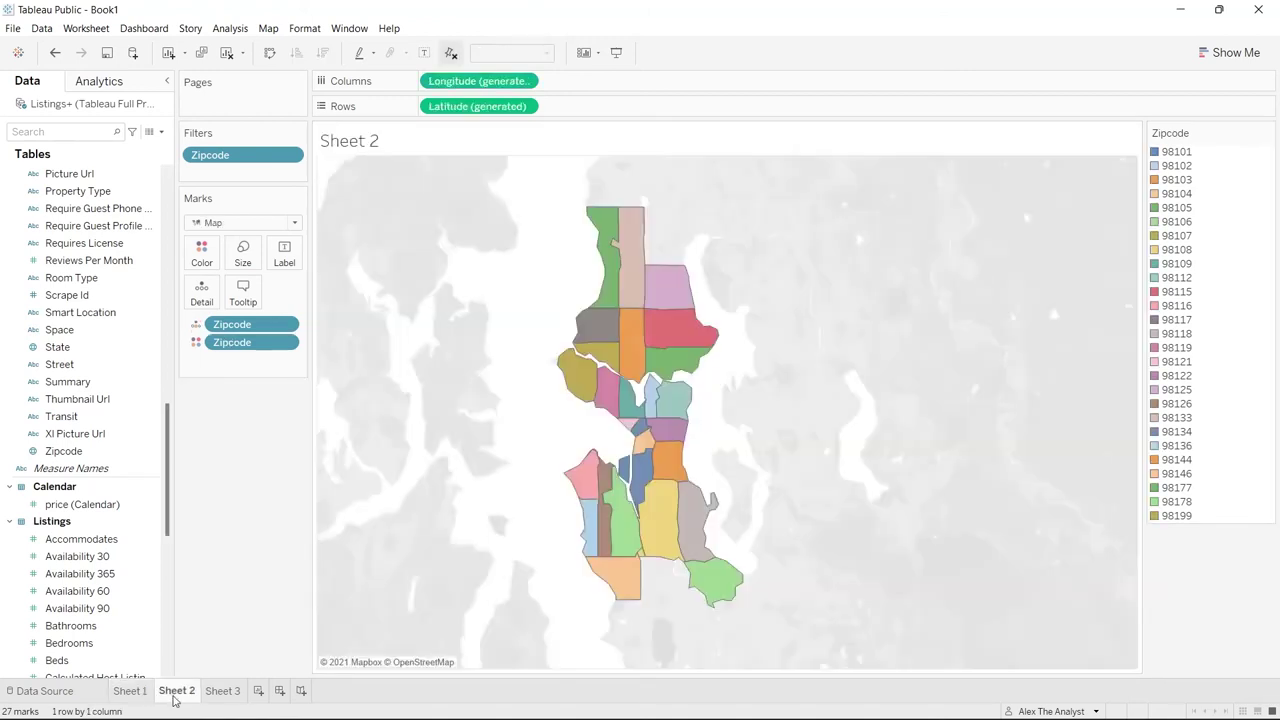
left_click(131, 692)
left_click(175, 692)
left_click(131, 692)
left_click(175, 692)
left_click(131, 692)
left_click(175, 692)
left_click(131, 692)
left_click(175, 692)
left_click(131, 692)
Label each area of the Sheet 2 map with its zip code
left_click(176, 692)
left_click(197, 326)
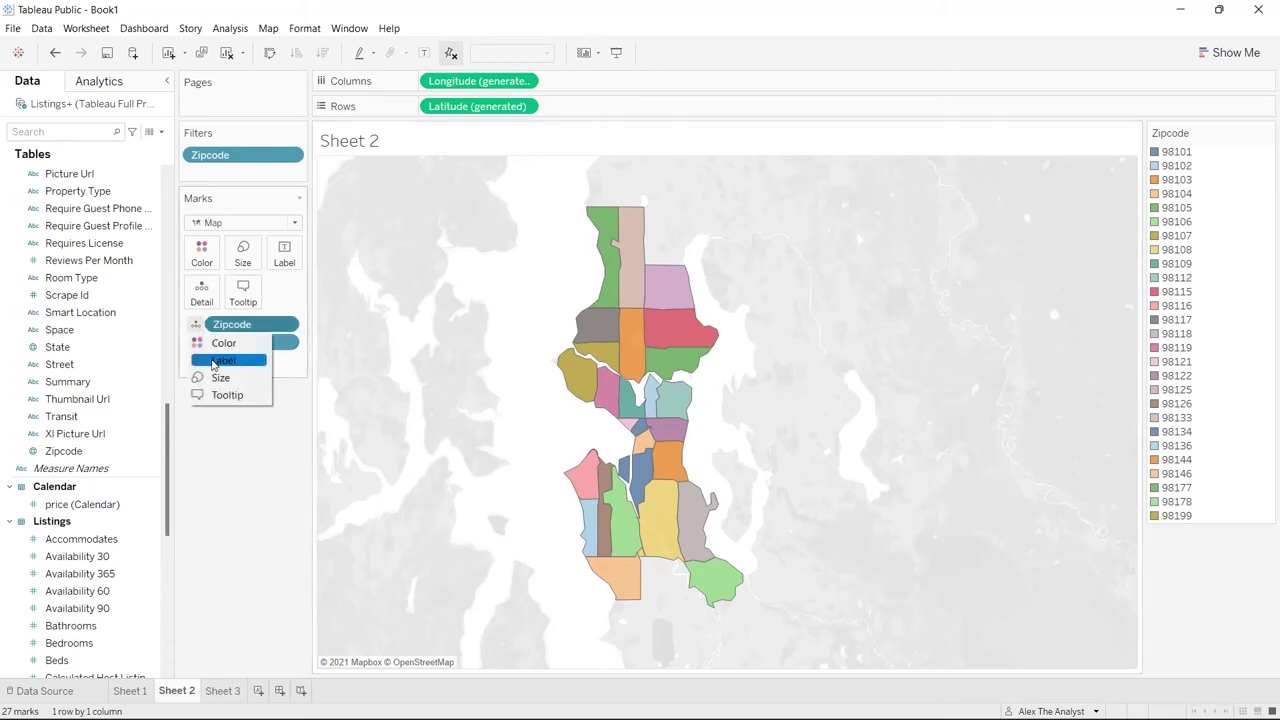
left_click(222, 360)
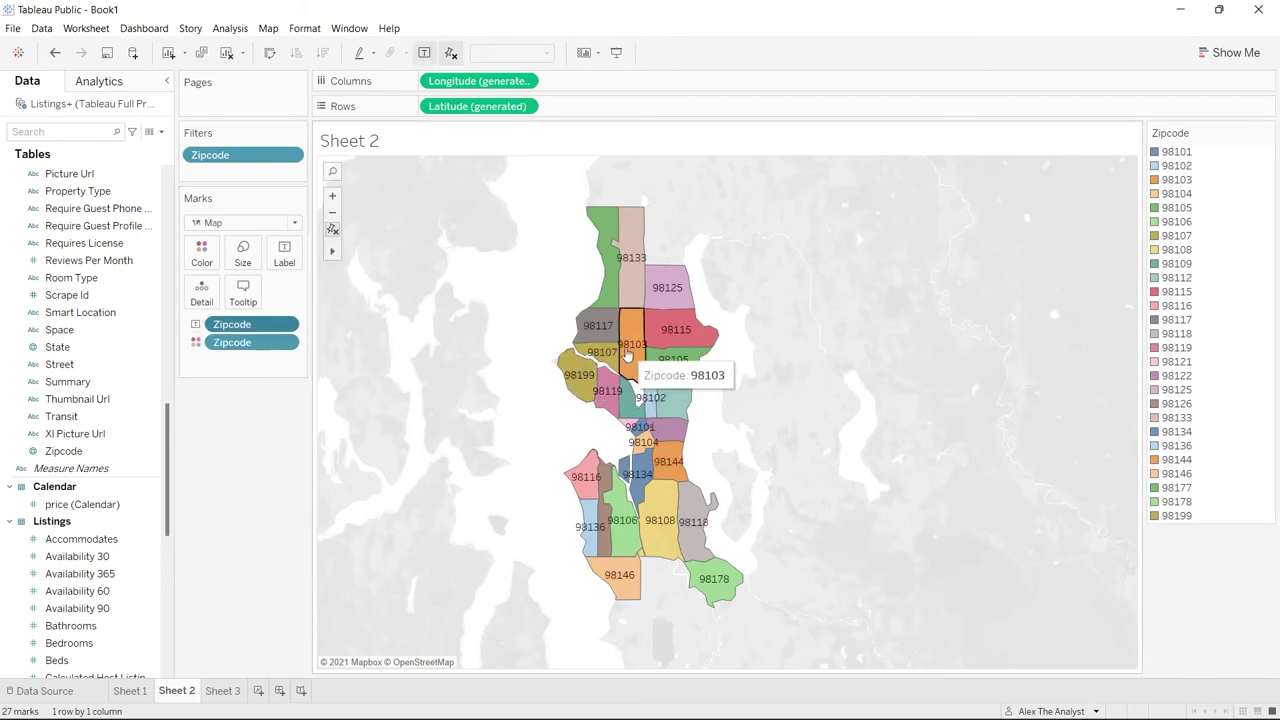
Check the tallest bar's zip code on Sheet 1 and locate that area on the Sheet 2 map
left_click(127, 694)
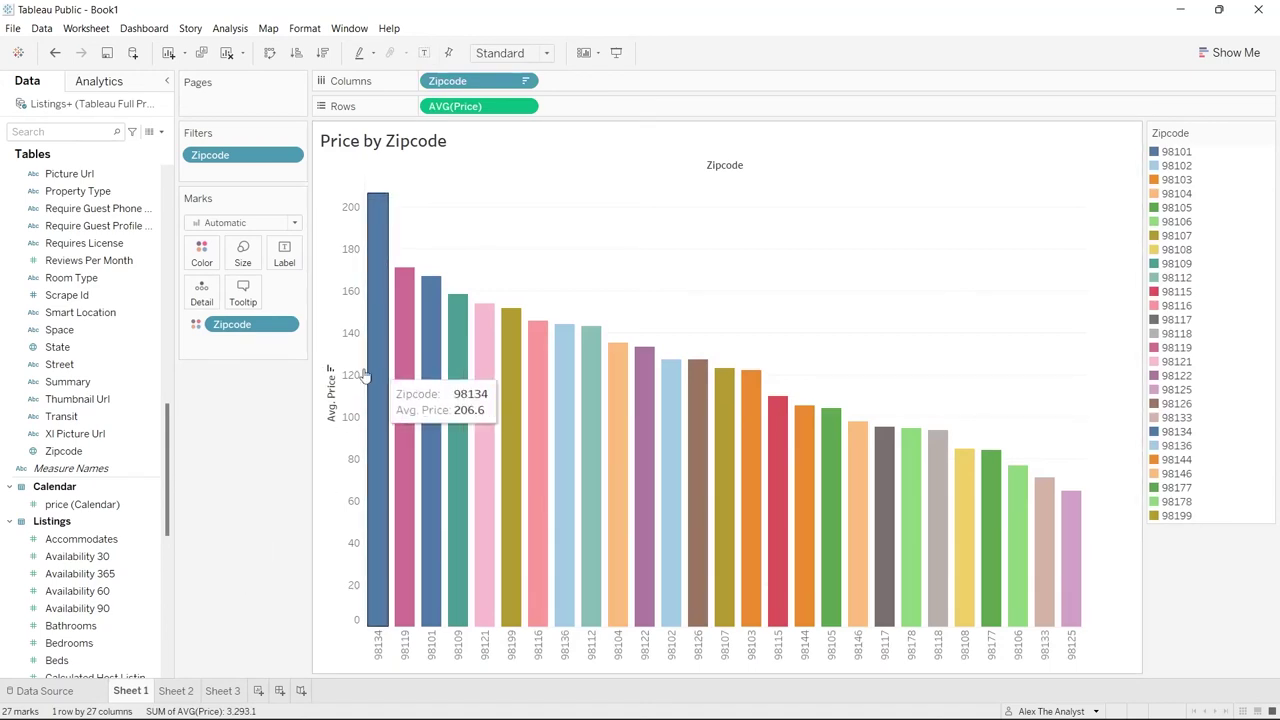
left_click(177, 691)
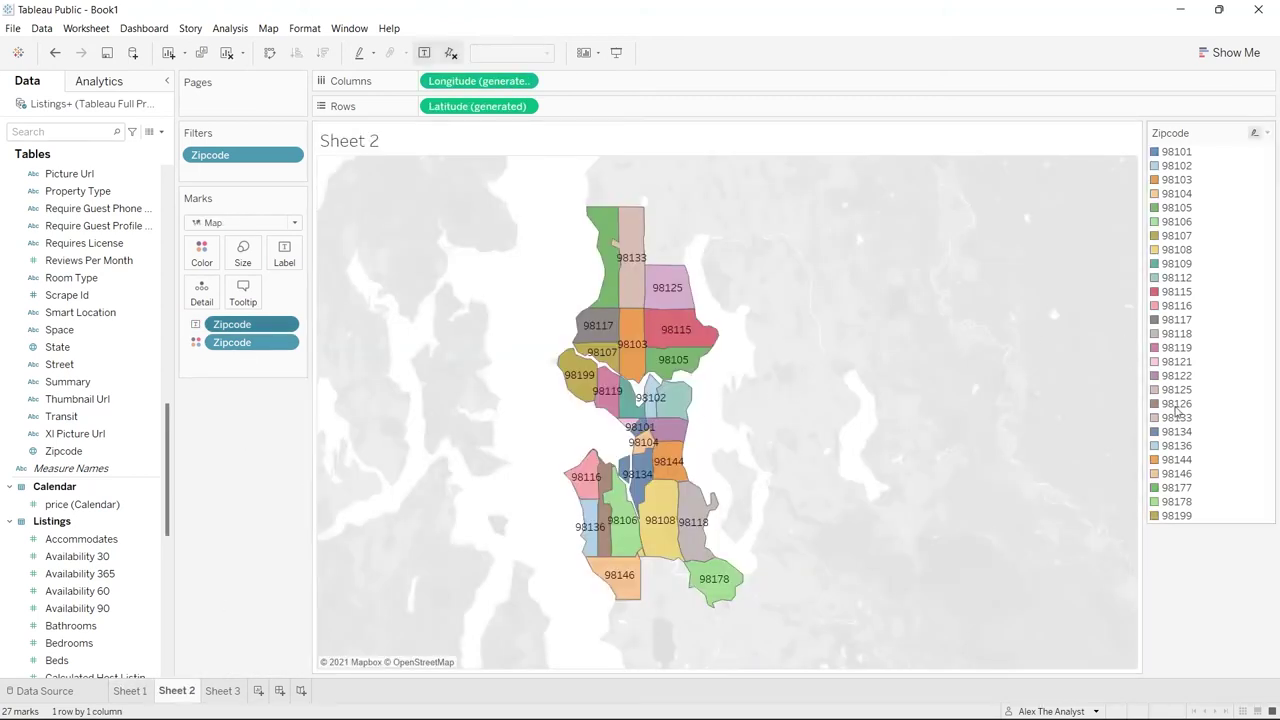
mouse_move(638, 478)
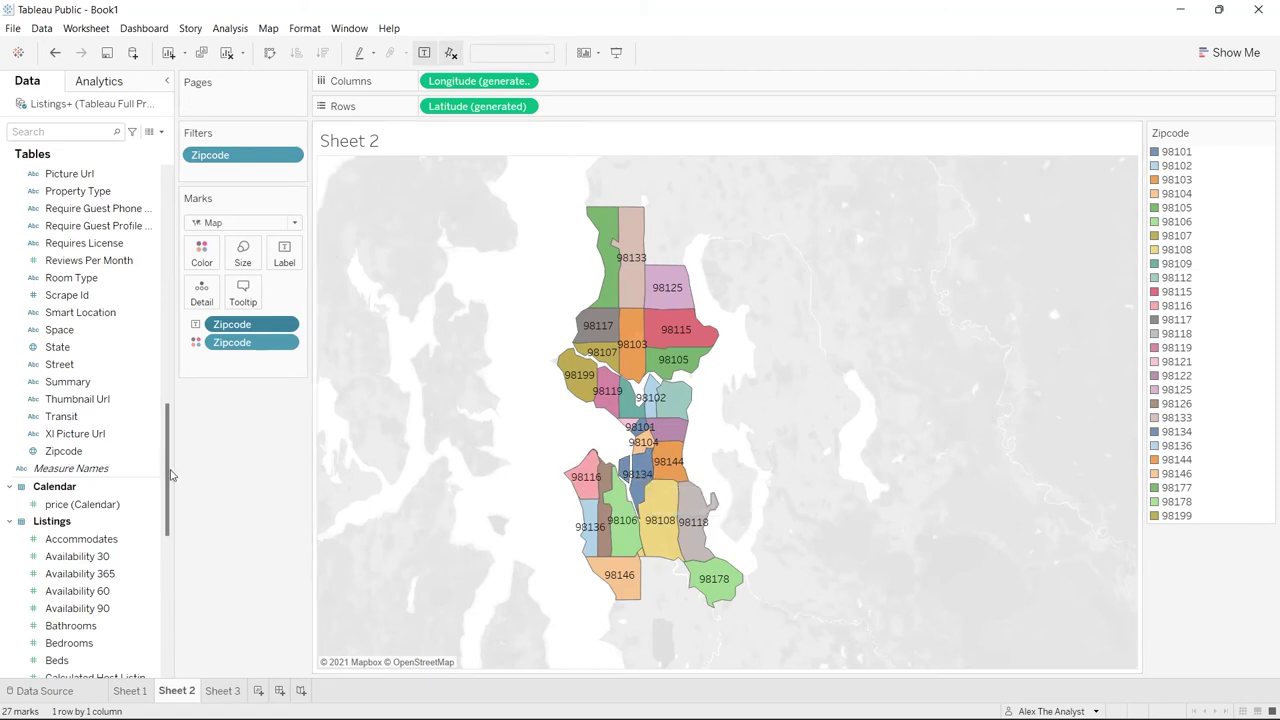
Add the Listings Price field to the map as a label, aggregated as an average
left_click_drag(170, 475, 169, 580)
left_click_drag(101, 512, 262, 368)
left_click(197, 365)
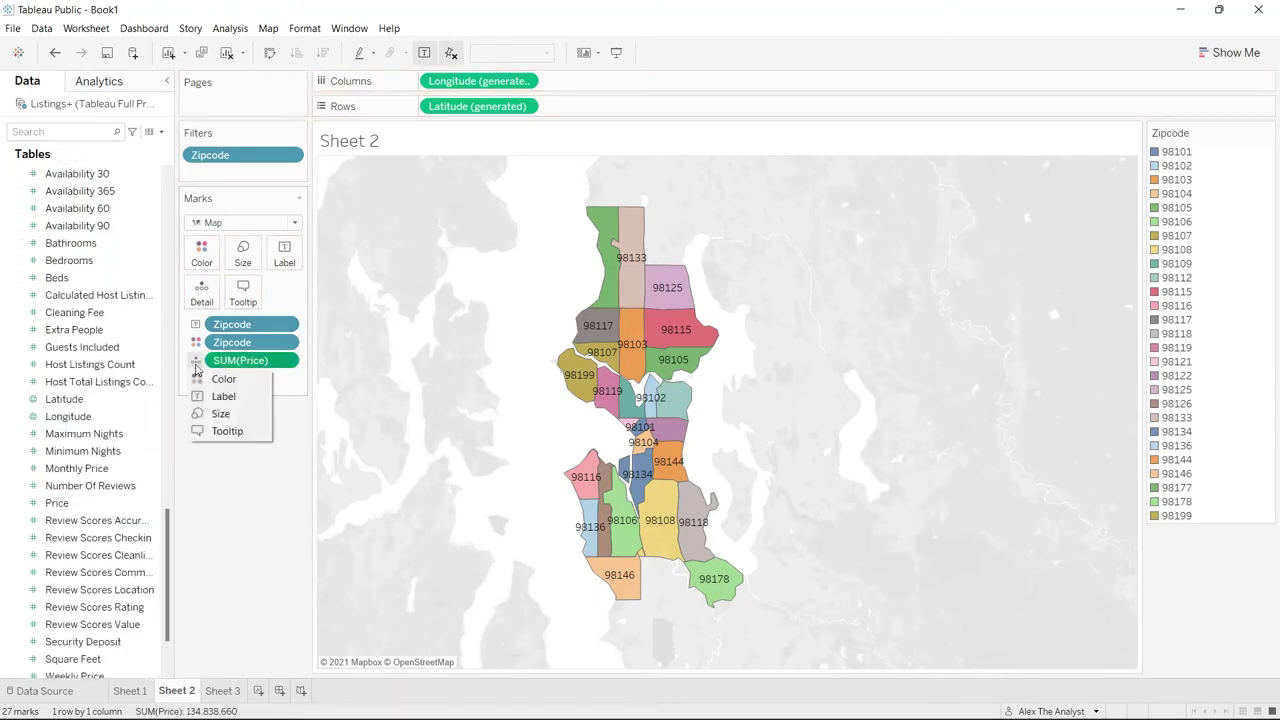
left_click(216, 397)
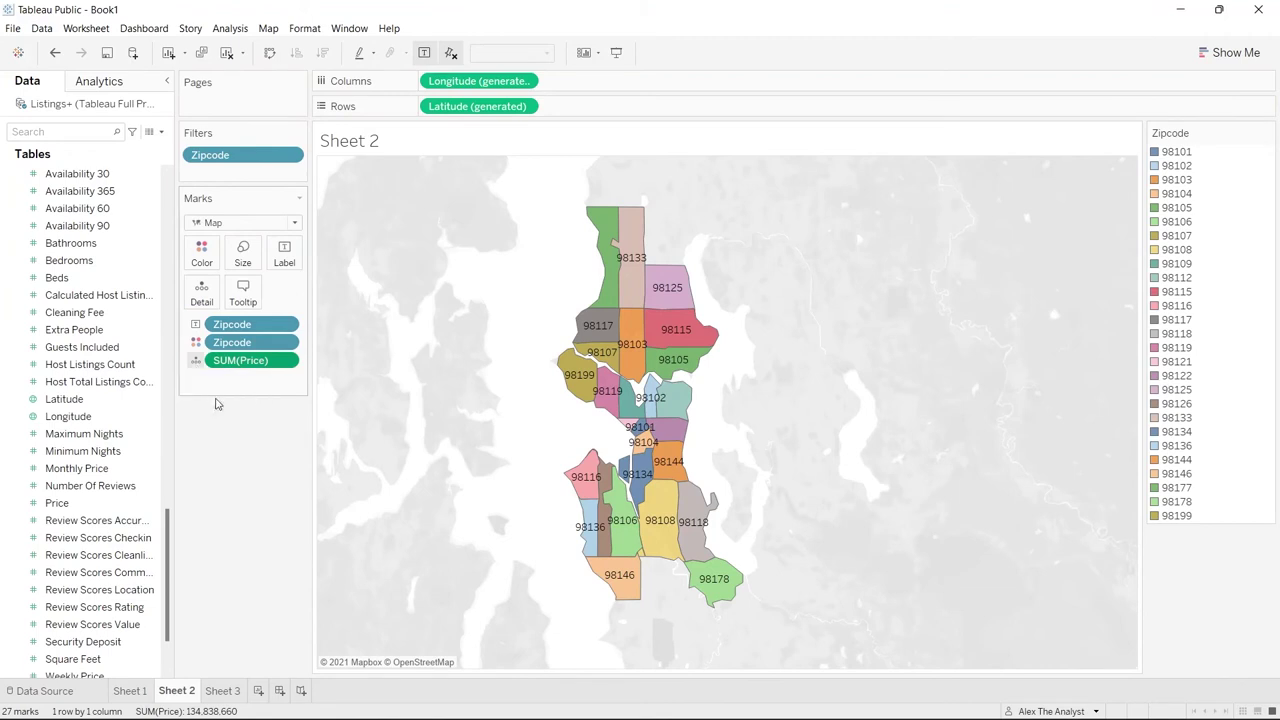
left_click(290, 364)
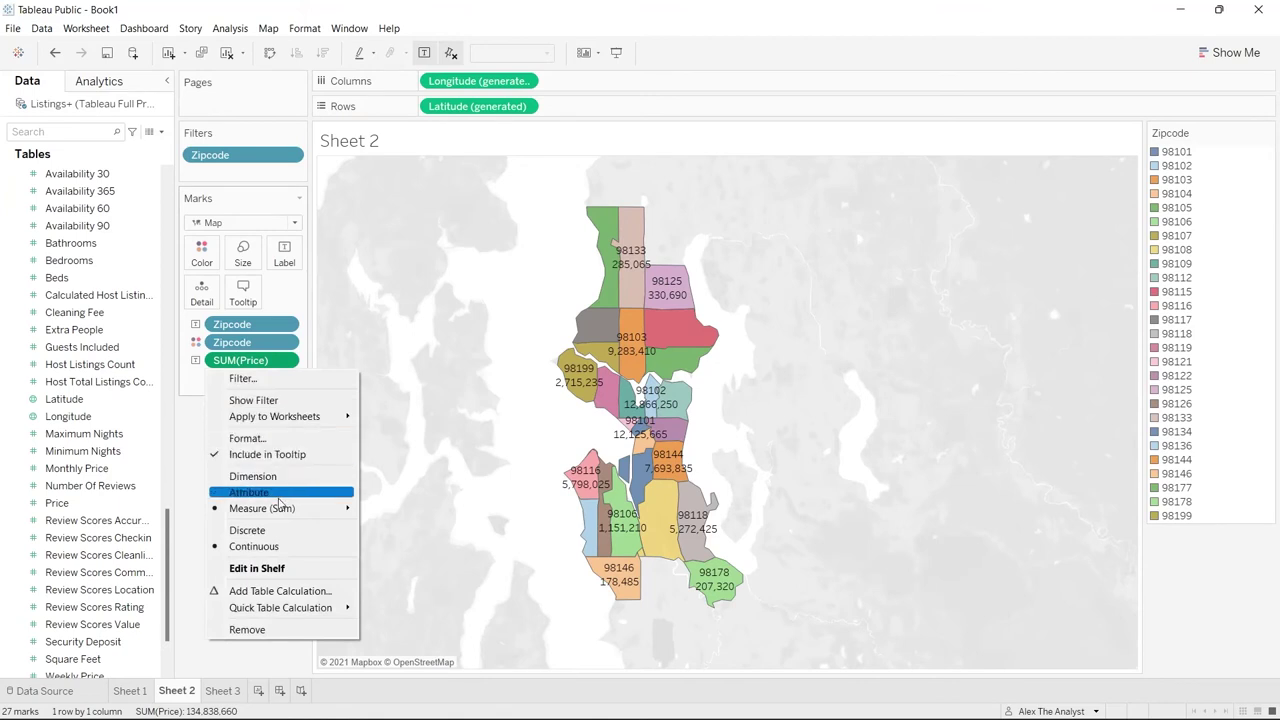
mouse_move(352, 510)
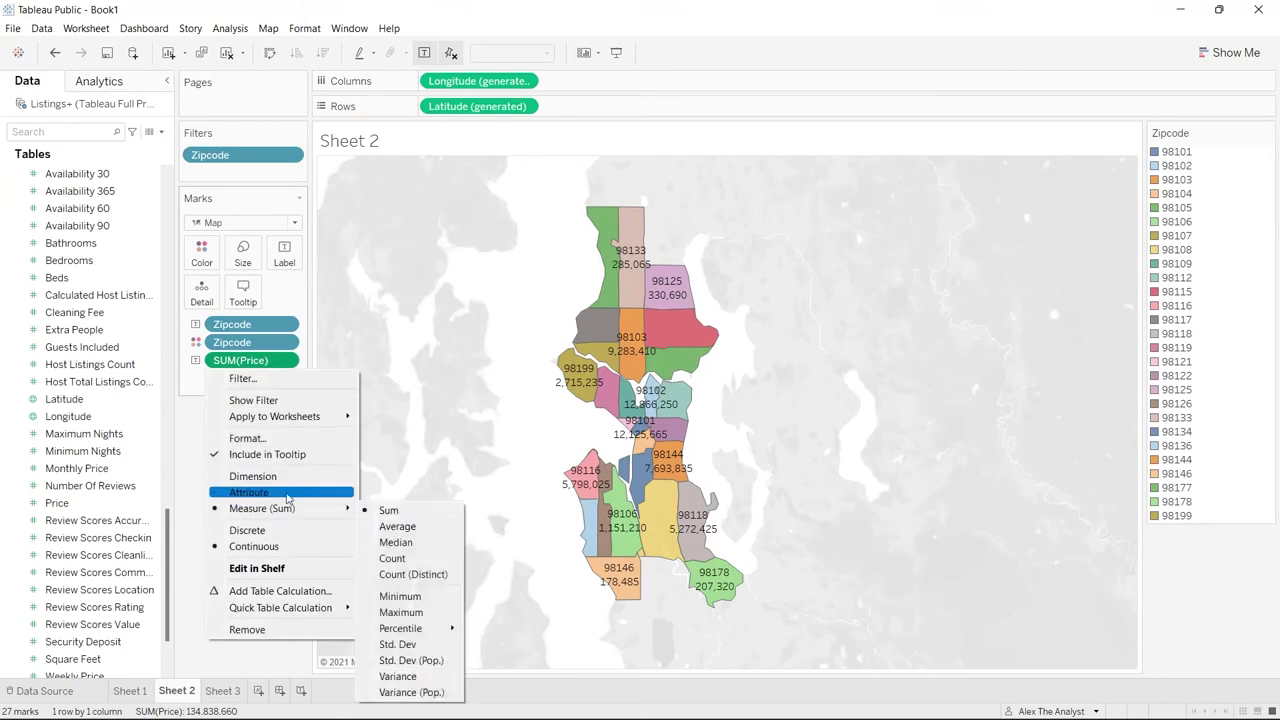
left_click(397, 526)
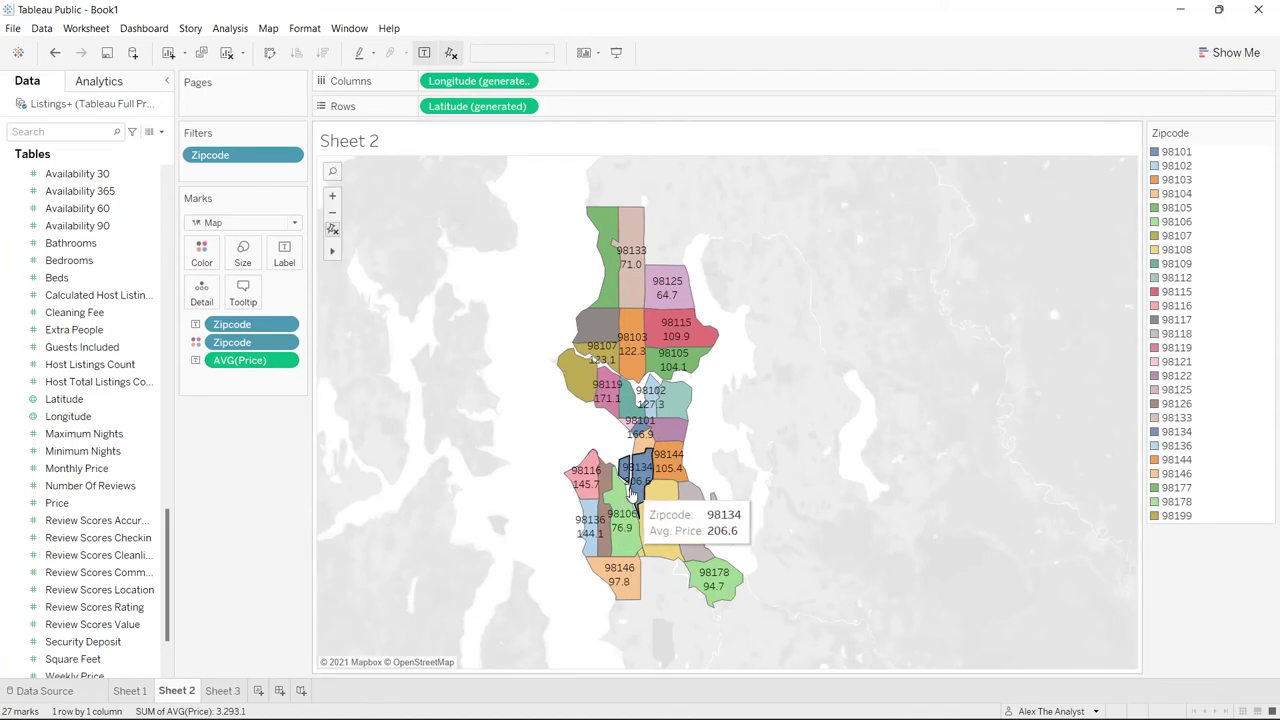
Compare the average price of zip code 98134 on the Sheet 1 bar chart with its Sheet 2 map label
left_click(130, 690)
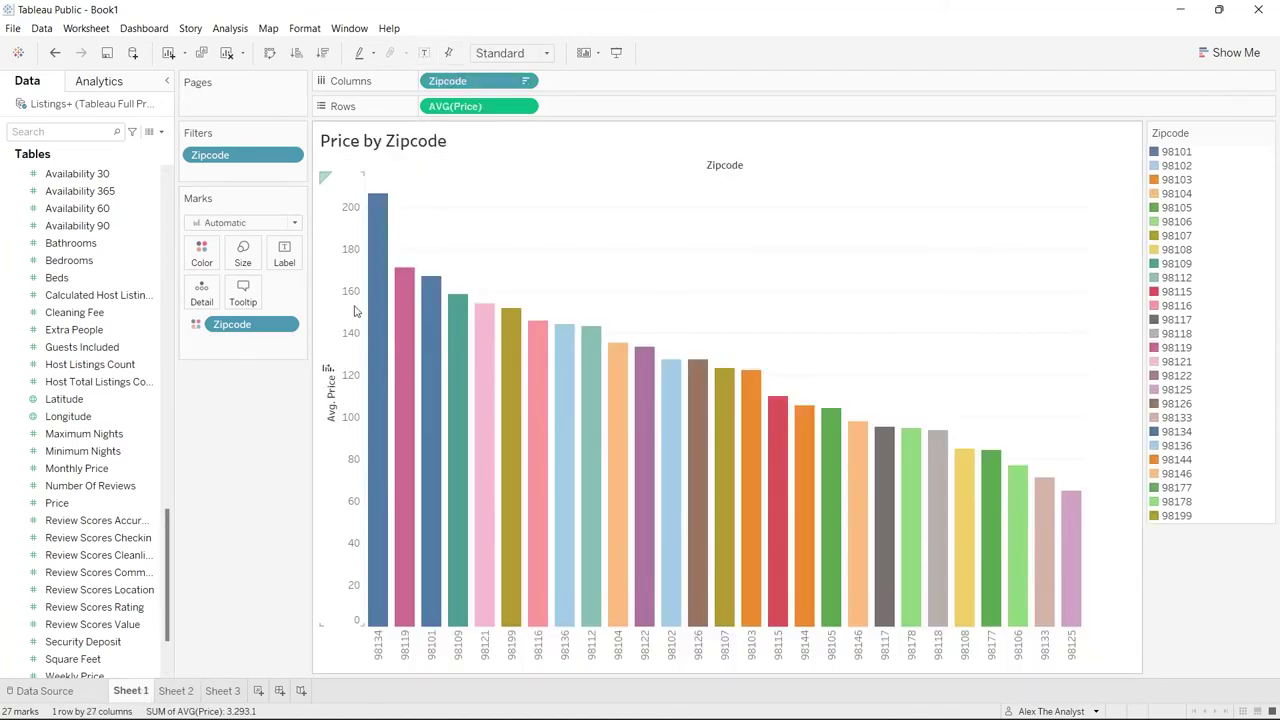
mouse_move(374, 208)
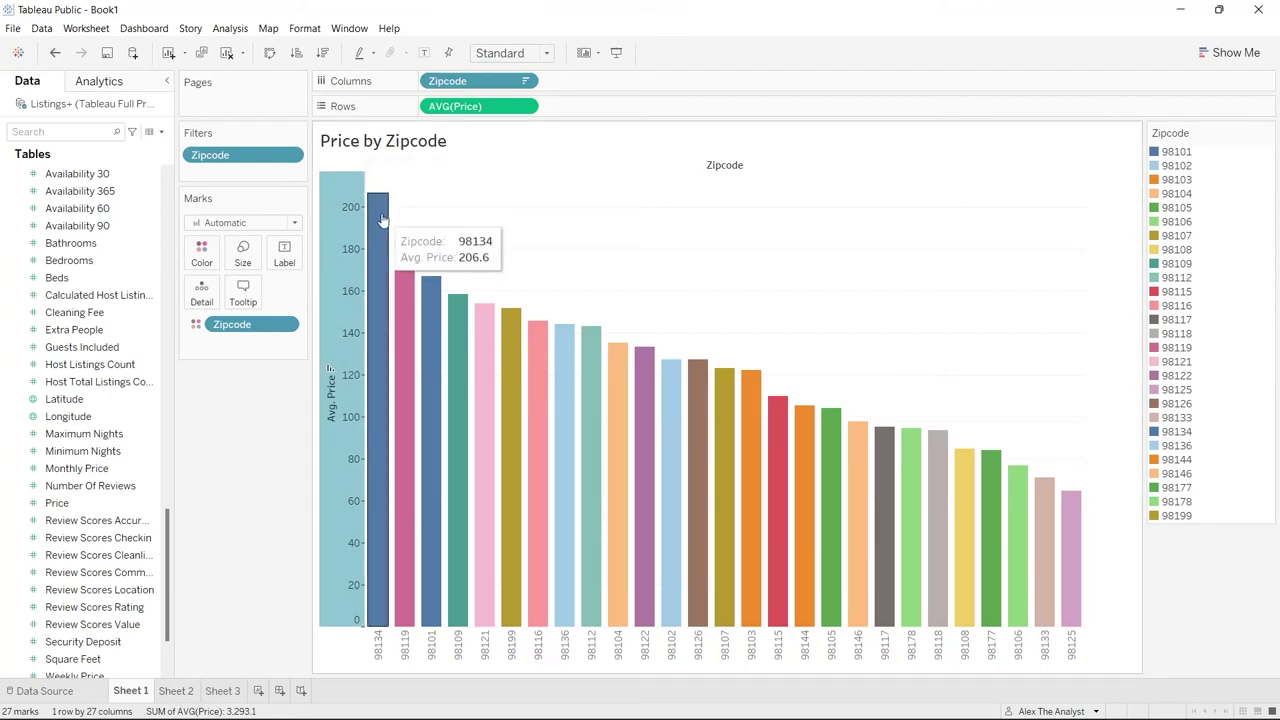
left_click(176, 690)
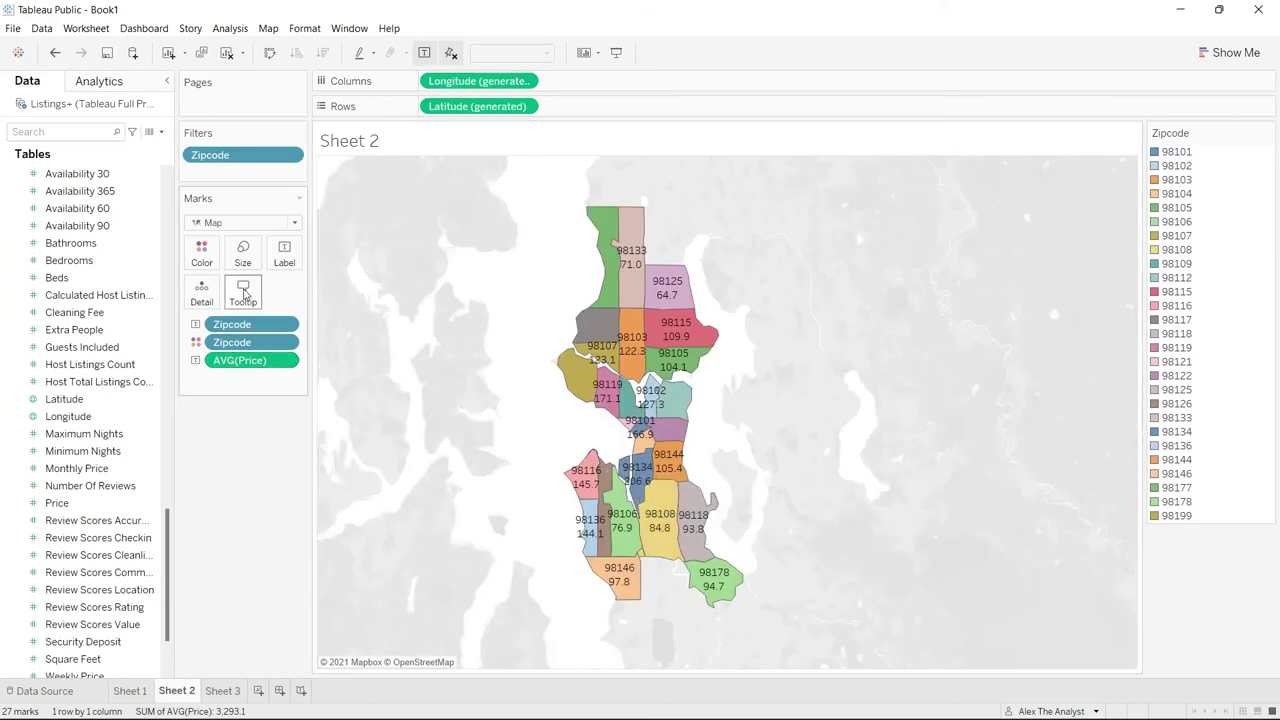
Reduce the mark size on the Sheet 2 map so the zip code and price labels are smaller
left_click(245, 255)
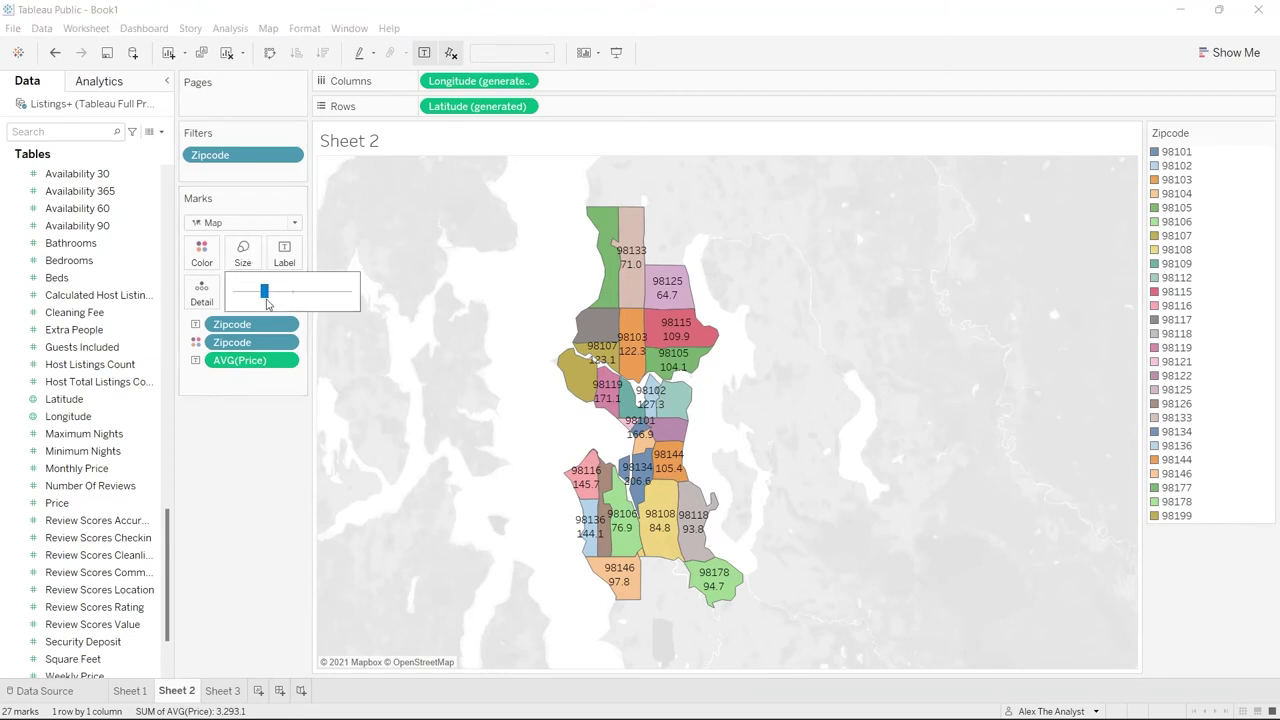
left_click_drag(267, 304, 251, 303)
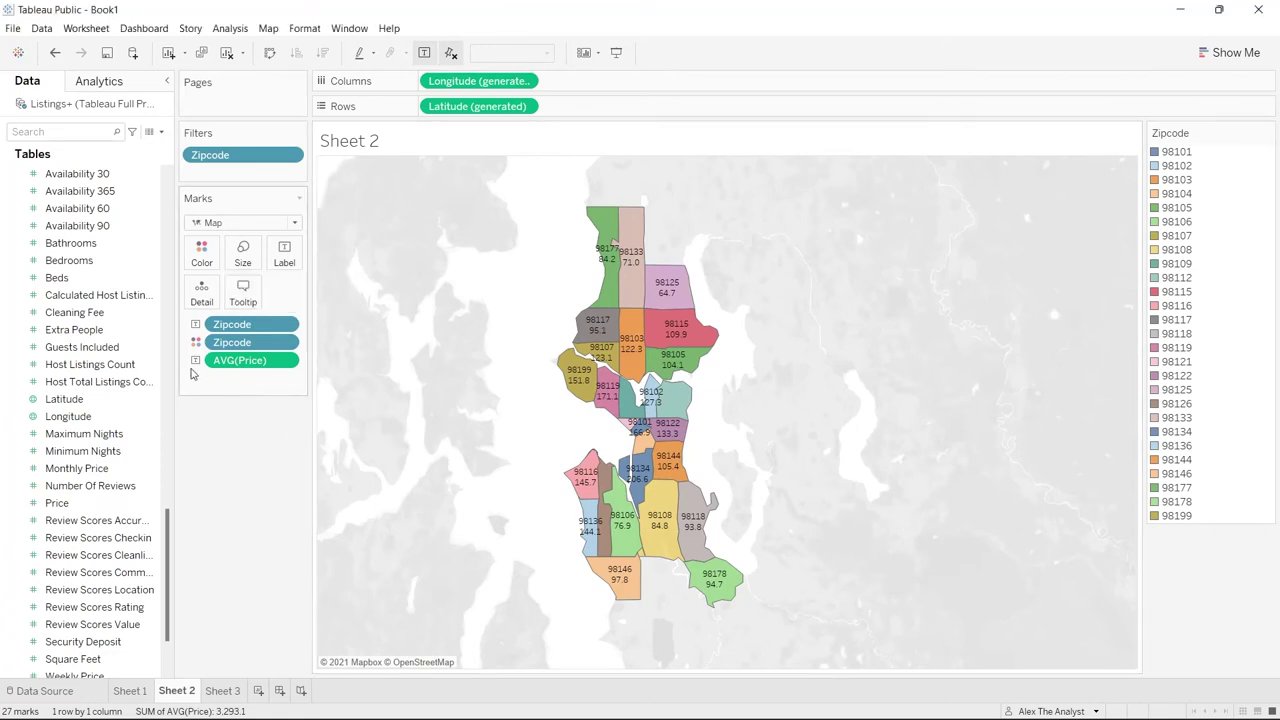
left_click(289, 362)
left_click(185, 443)
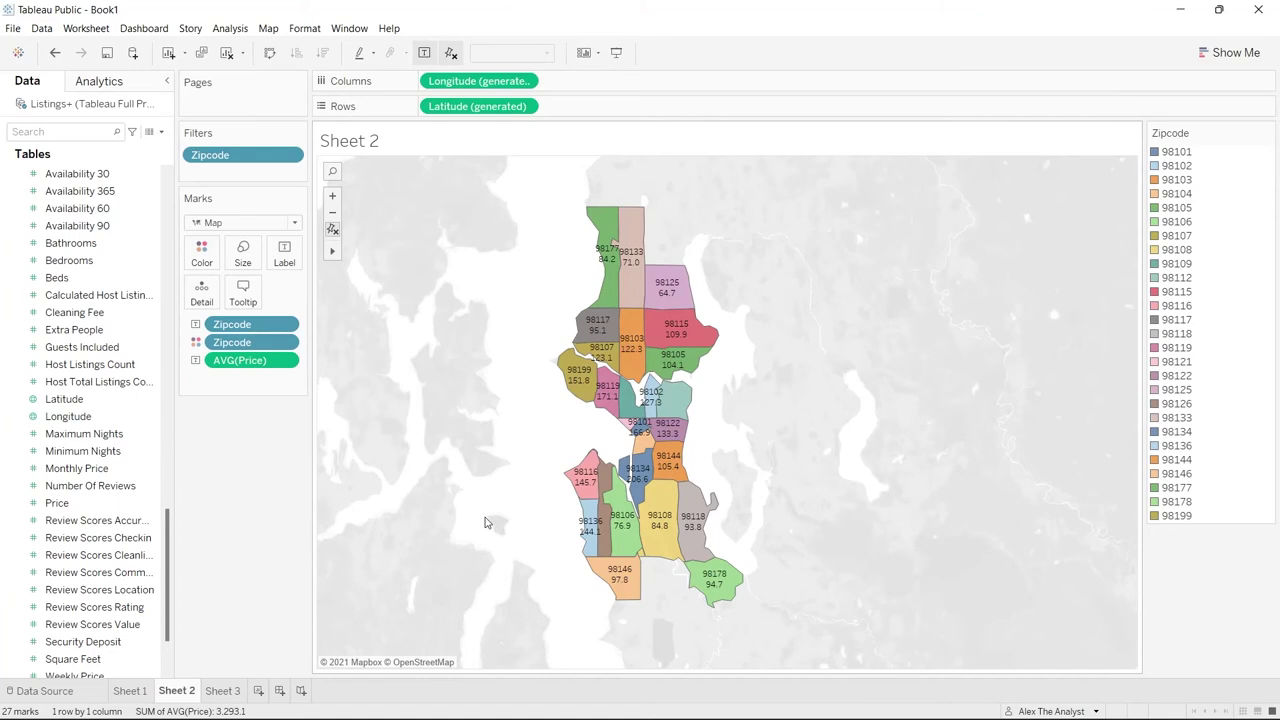
Compare the average prices on the Sheet 1 bar chart with the labels on the Sheet 2 map
left_click(131, 691)
left_click(176, 692)
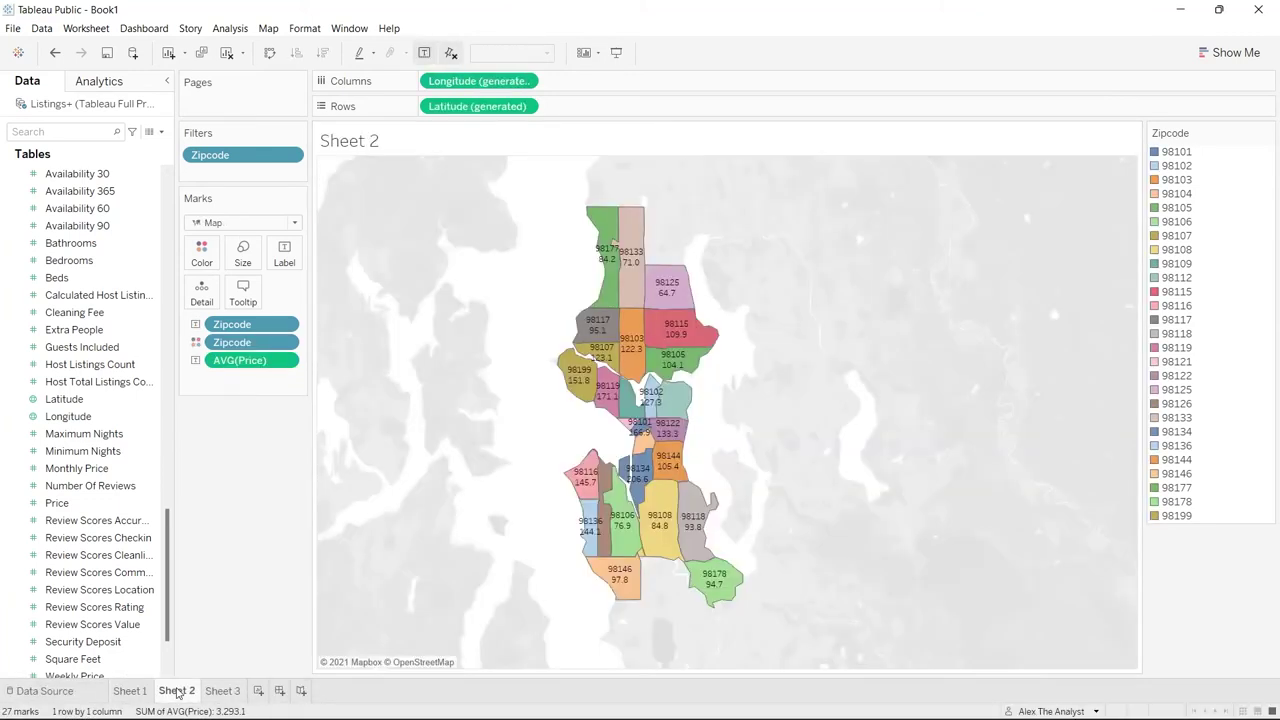
left_click(122, 692)
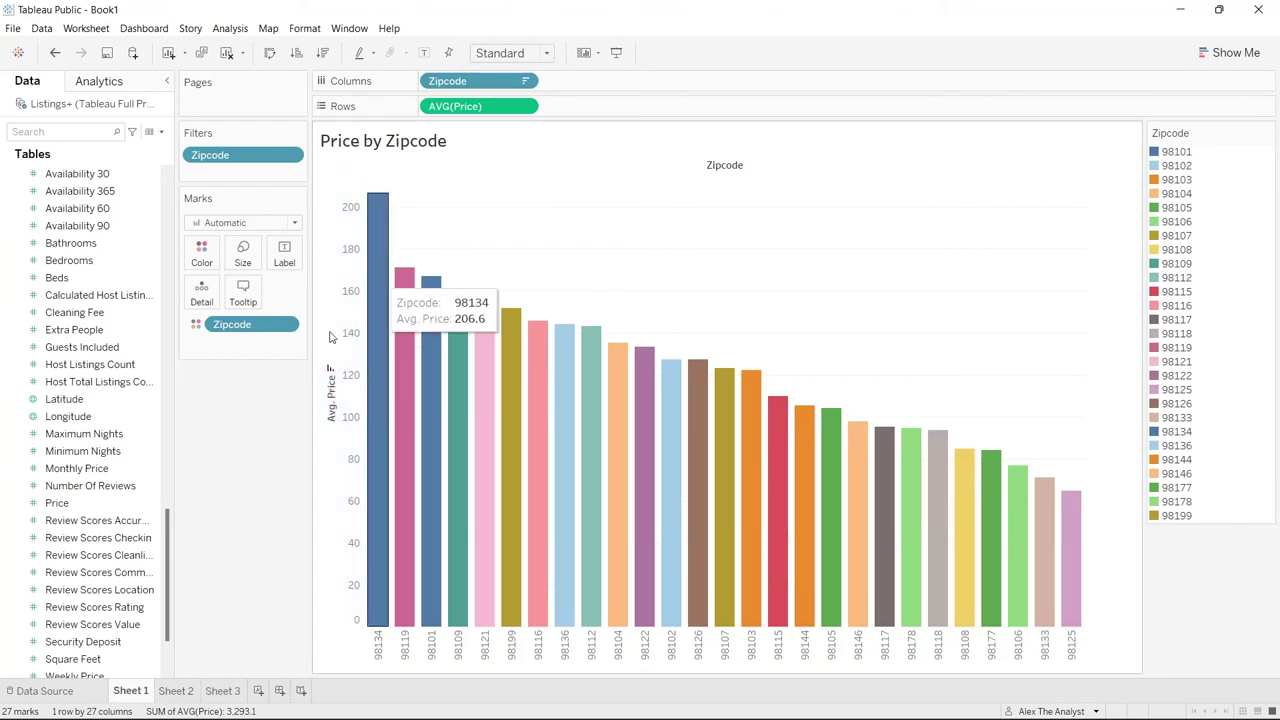
left_click(180, 692)
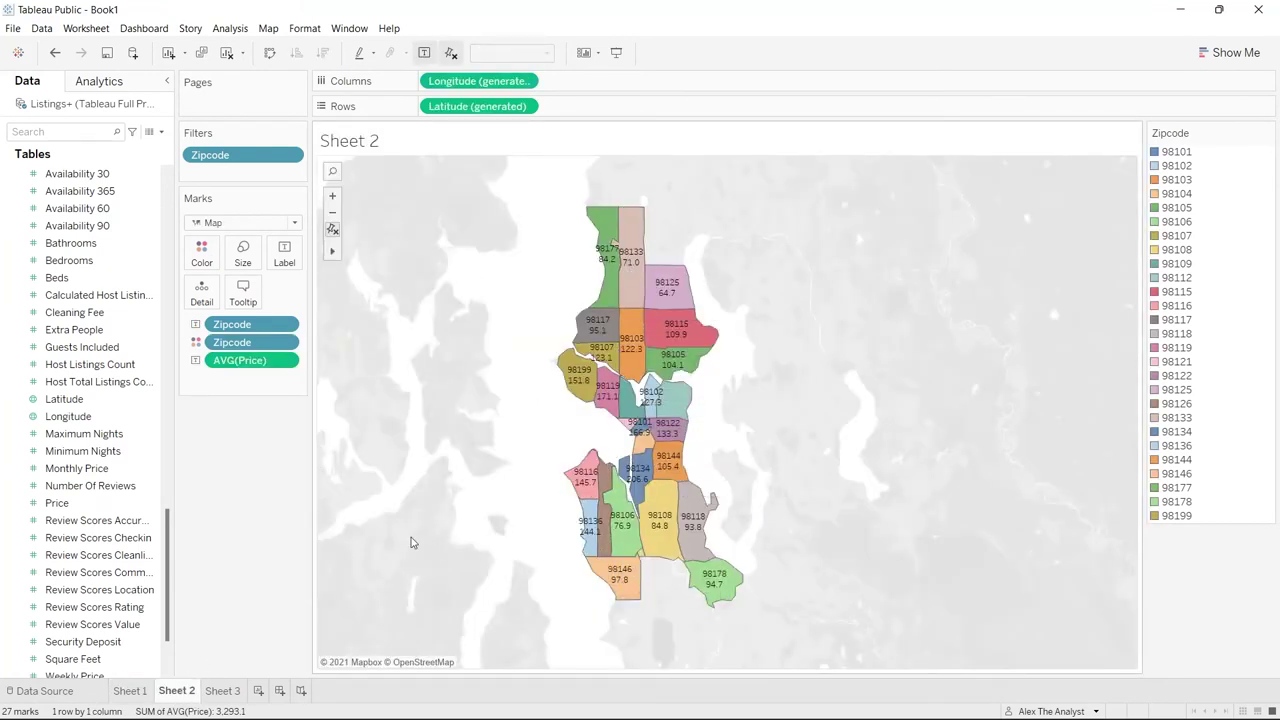
left_click(138, 693)
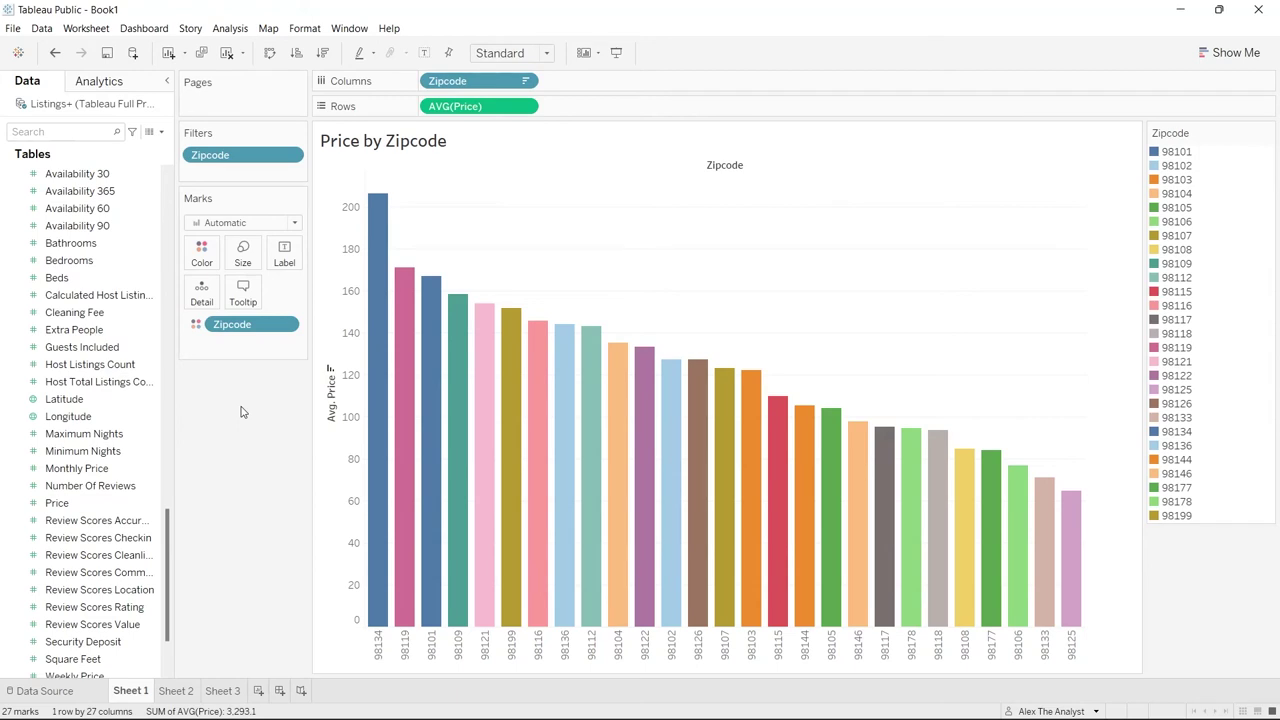
On Sheet 3, place the Calendar table's Date field on the columns
left_click(224, 691)
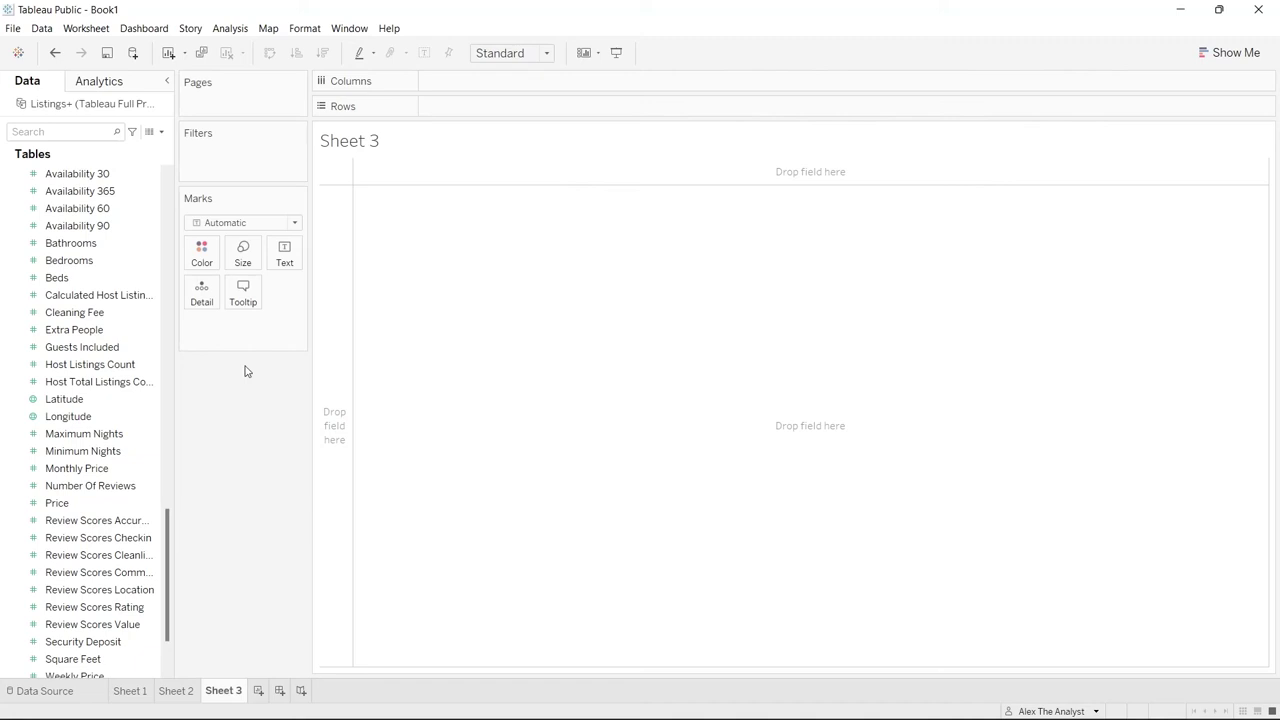
scroll(148, 347, "up", 15)
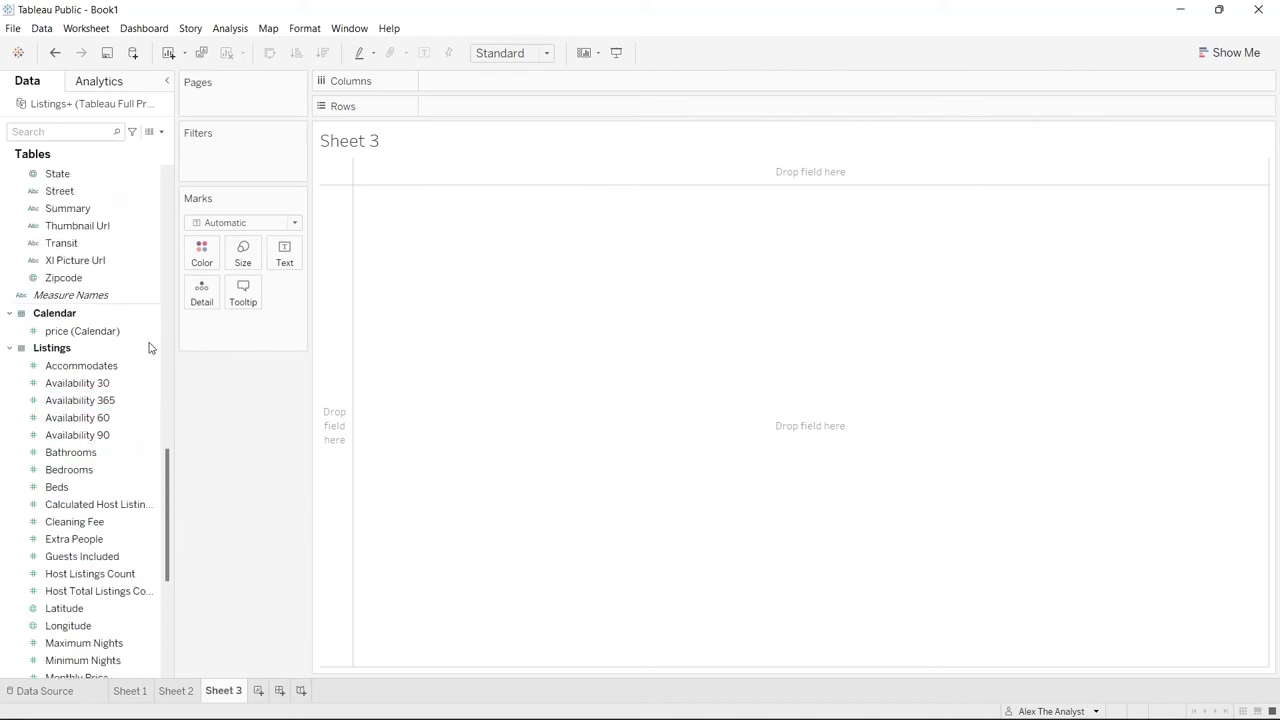
scroll(150, 347, "up", 9)
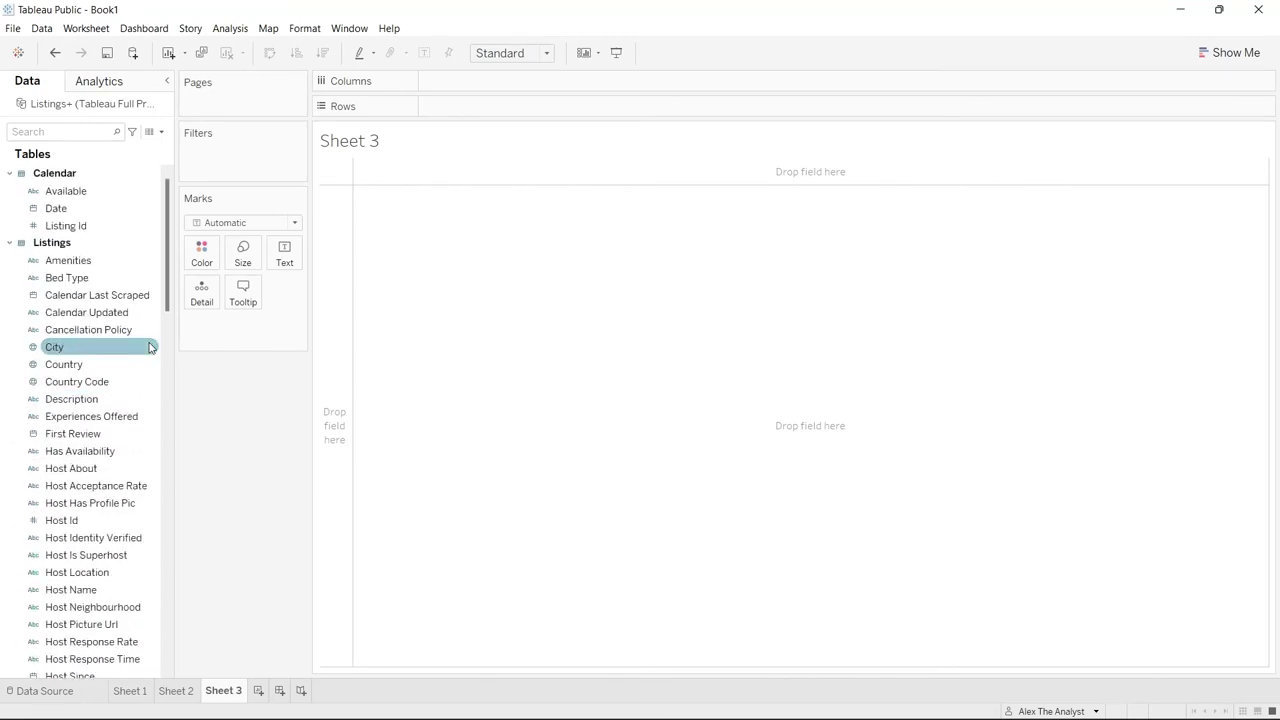
left_click(106, 210)
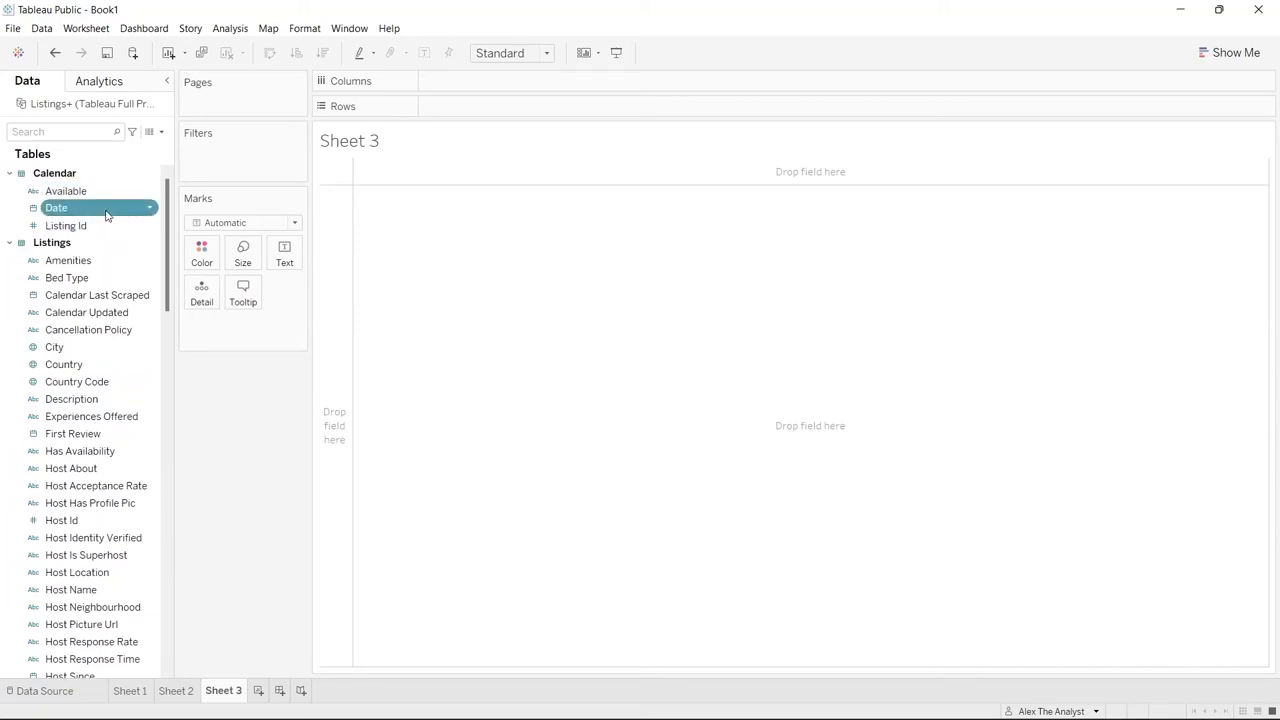
left_click_drag(106, 214, 509, 80)
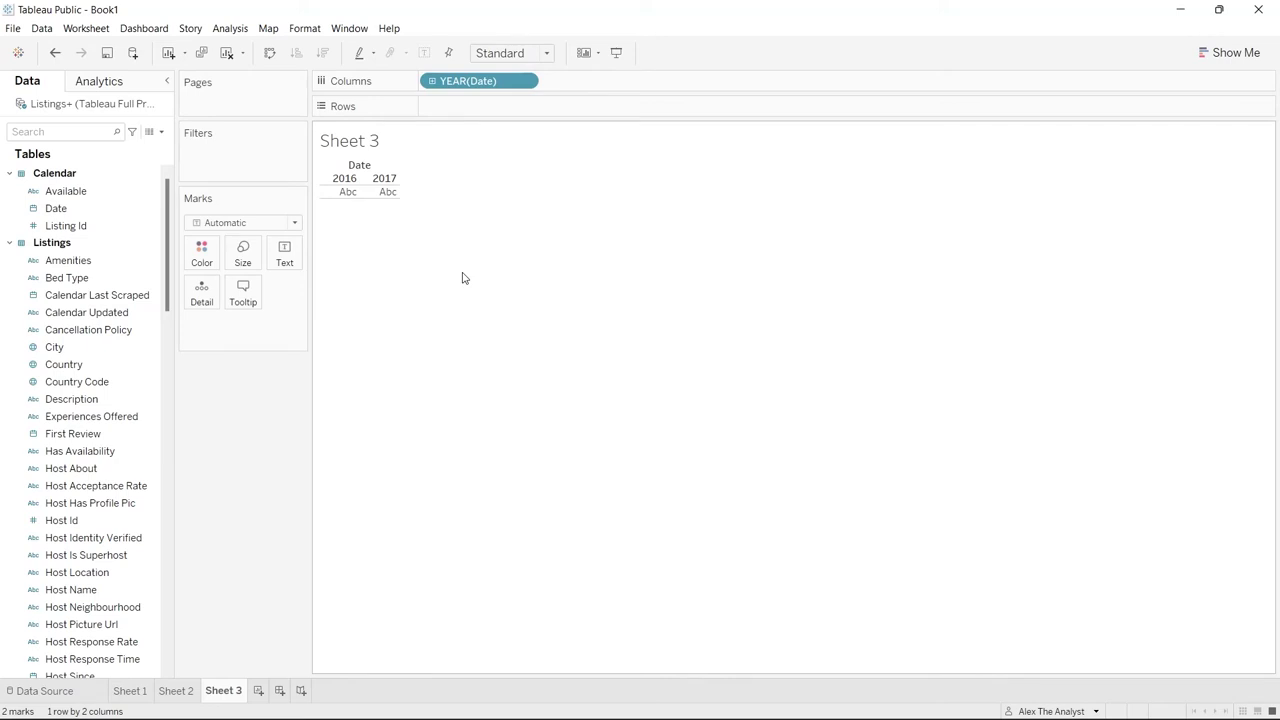
Widen the field list and place the Calendar table's price measure on the rows of Sheet 3
scroll(169, 248, "down", 1)
scroll(169, 248, "down", 1)
left_click_drag(169, 252, 178, 598)
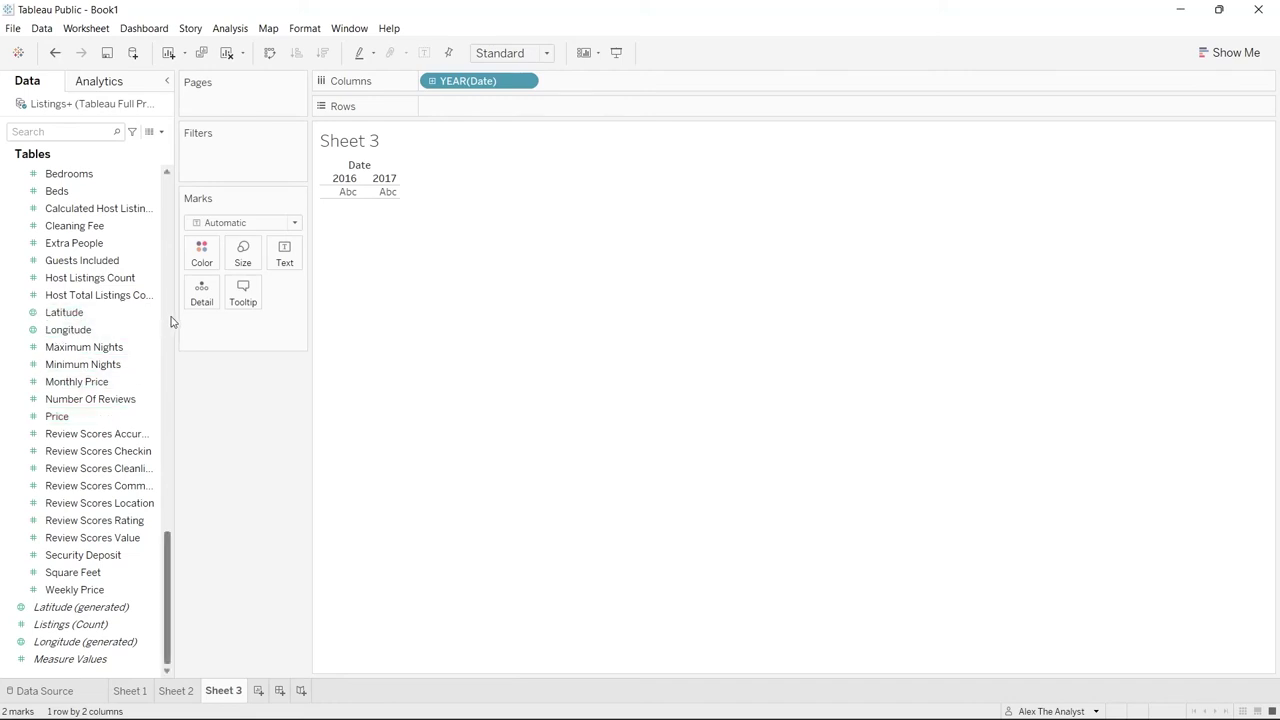
left_click_drag(174, 314, 230, 312)
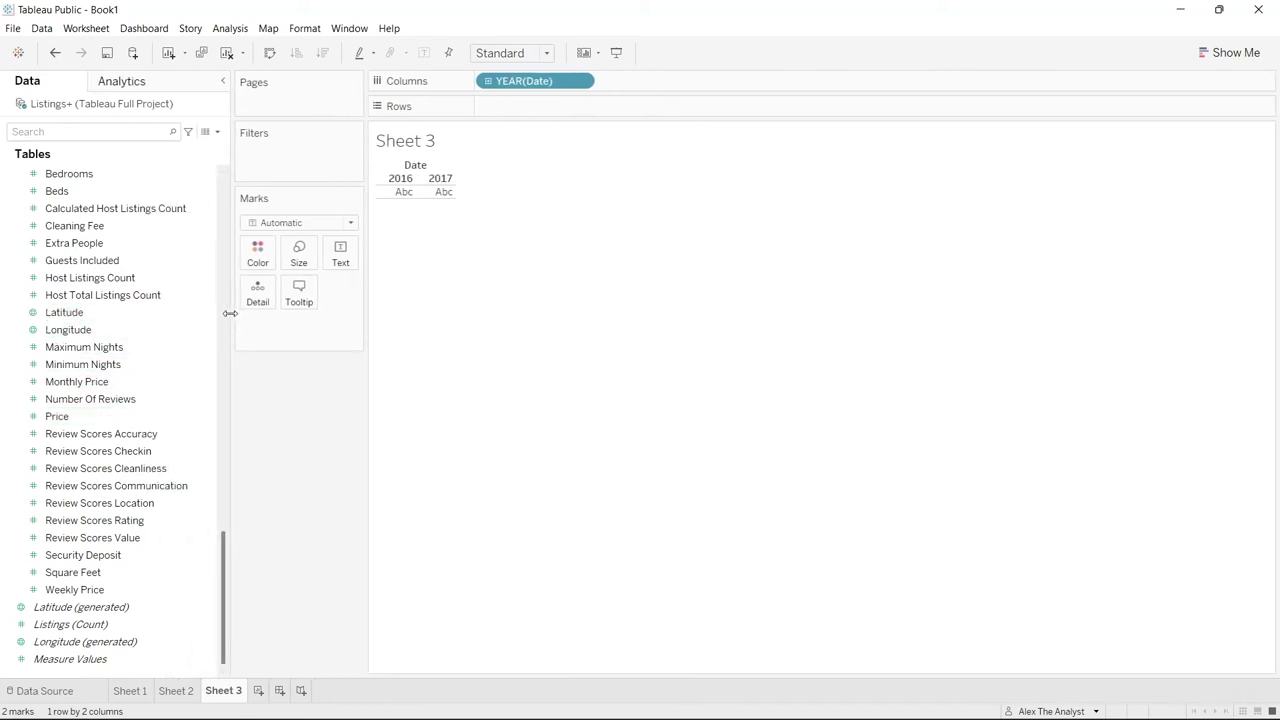
left_click_drag(220, 560, 220, 212)
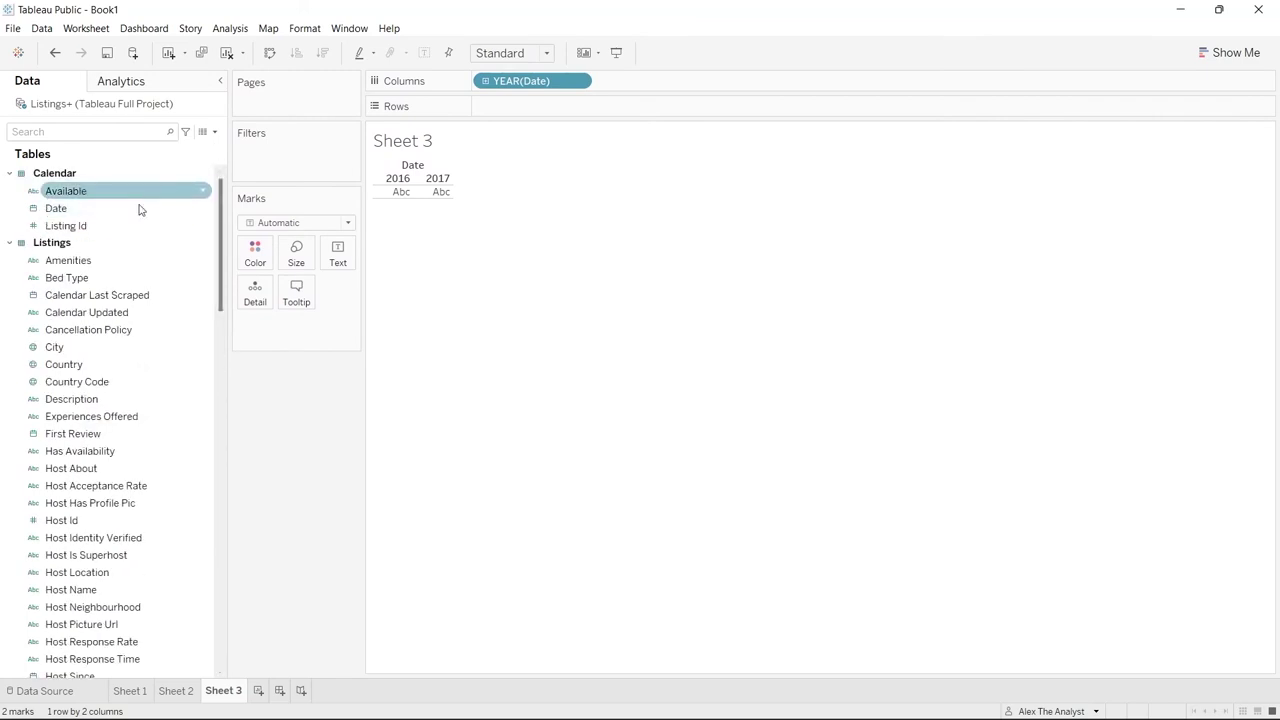
left_click_drag(220, 220, 221, 500)
left_click_drag(115, 385, 560, 108)
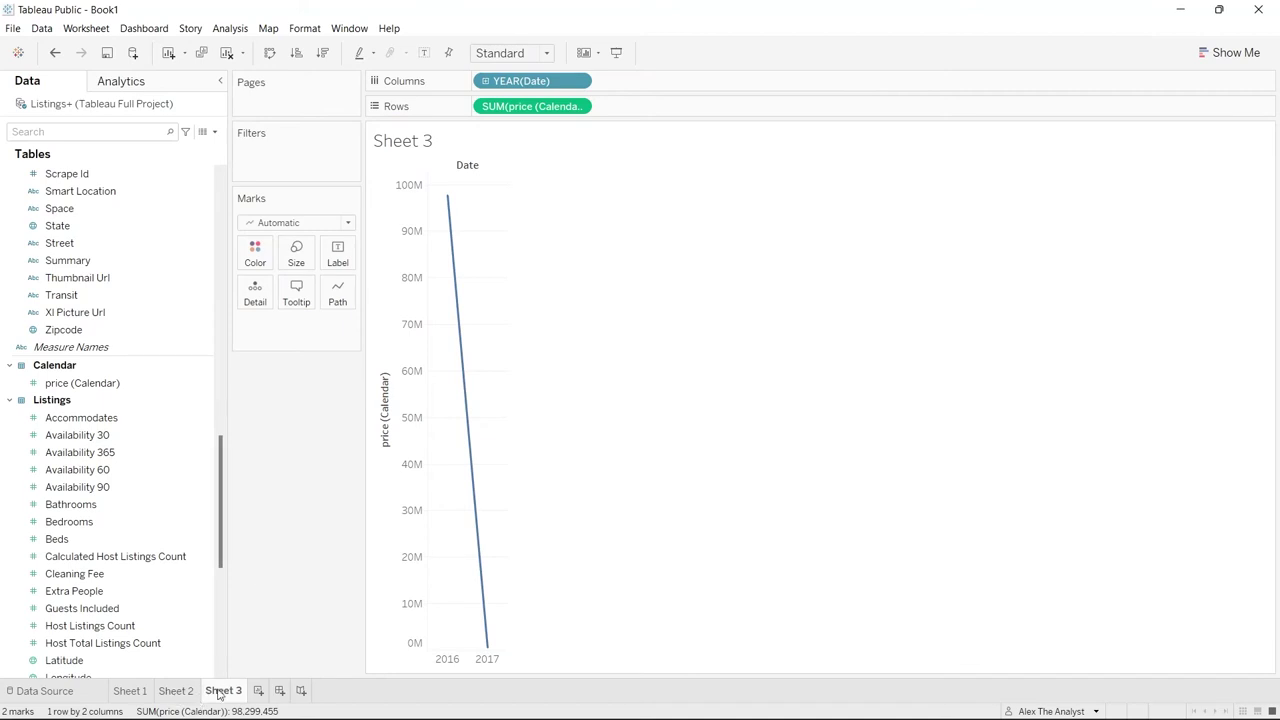
left_click(578, 82)
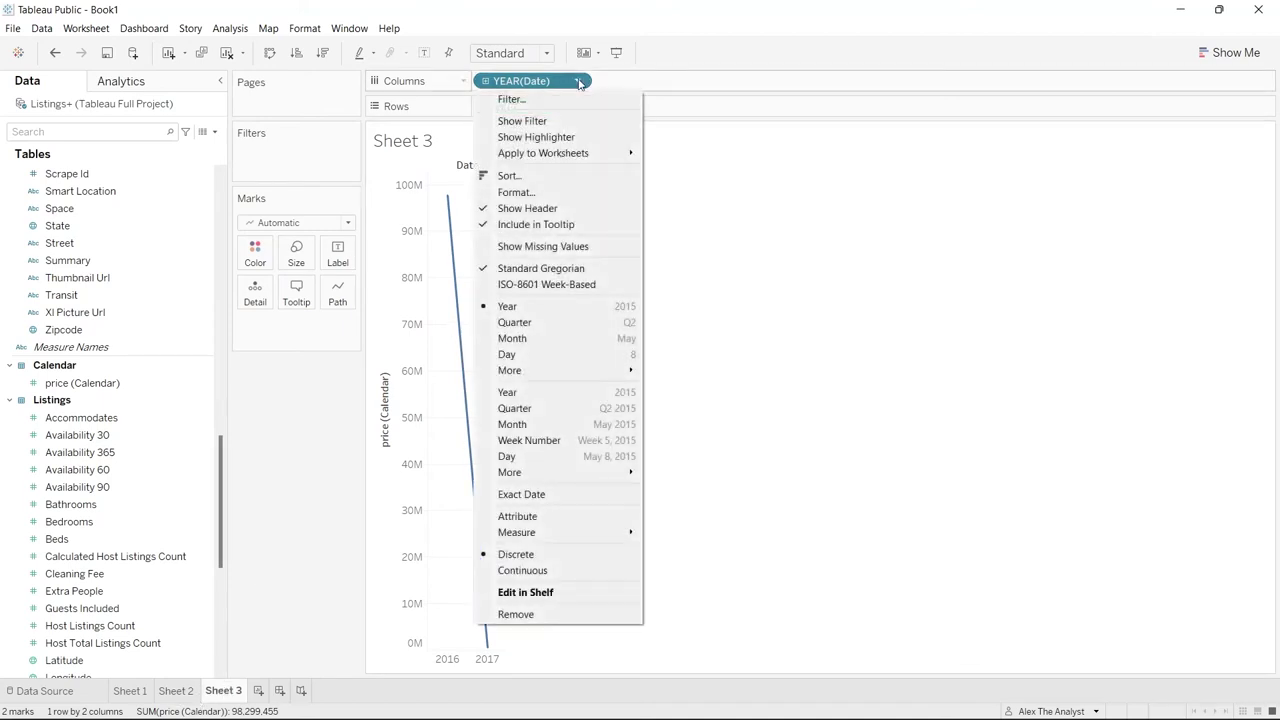
left_click(311, 431)
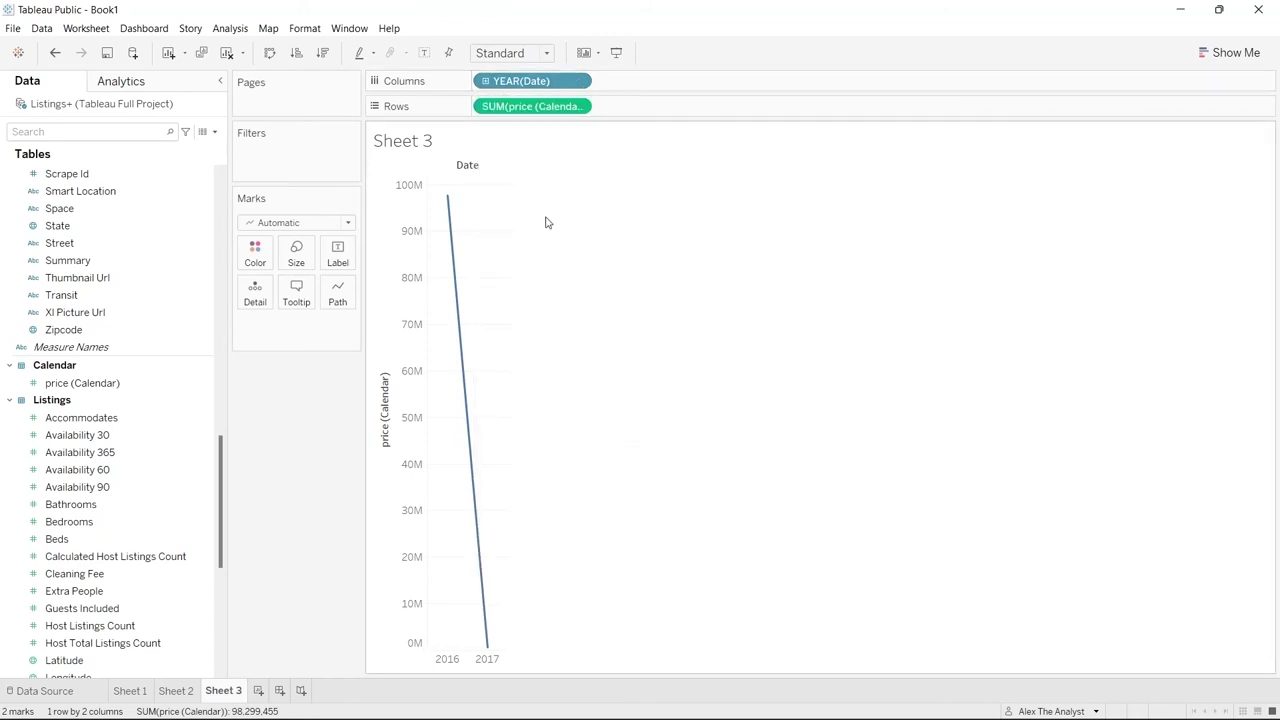
left_click(577, 81)
left_click(580, 82)
double_click(583, 83)
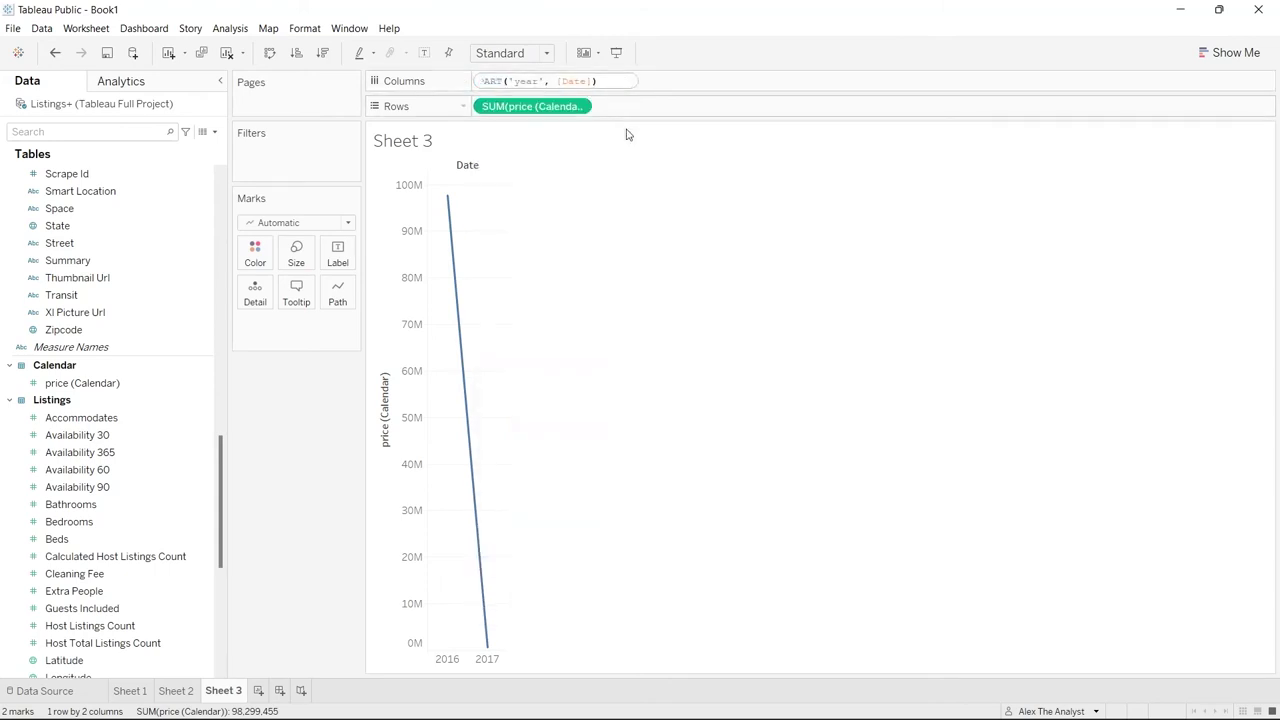
left_click(625, 160)
Try grouping the Date on the columns by quarter and switch it back to year
left_click(578, 82)
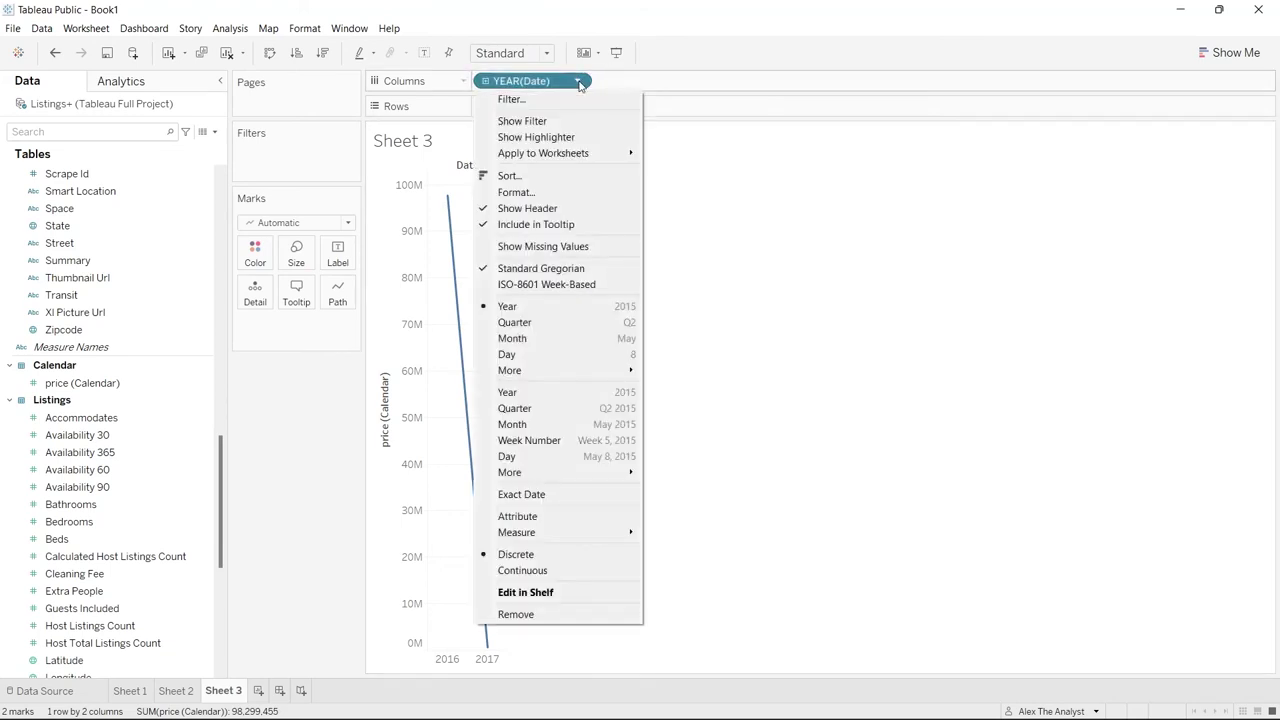
left_click(550, 323)
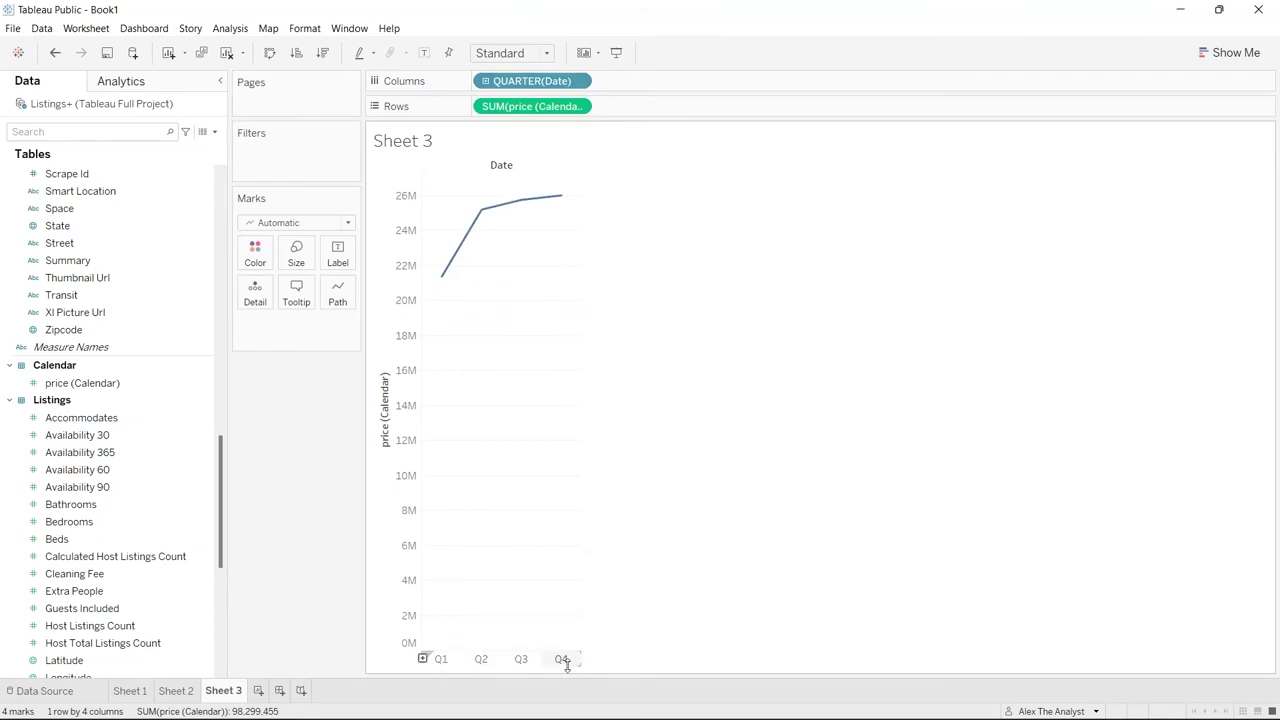
left_click(577, 82)
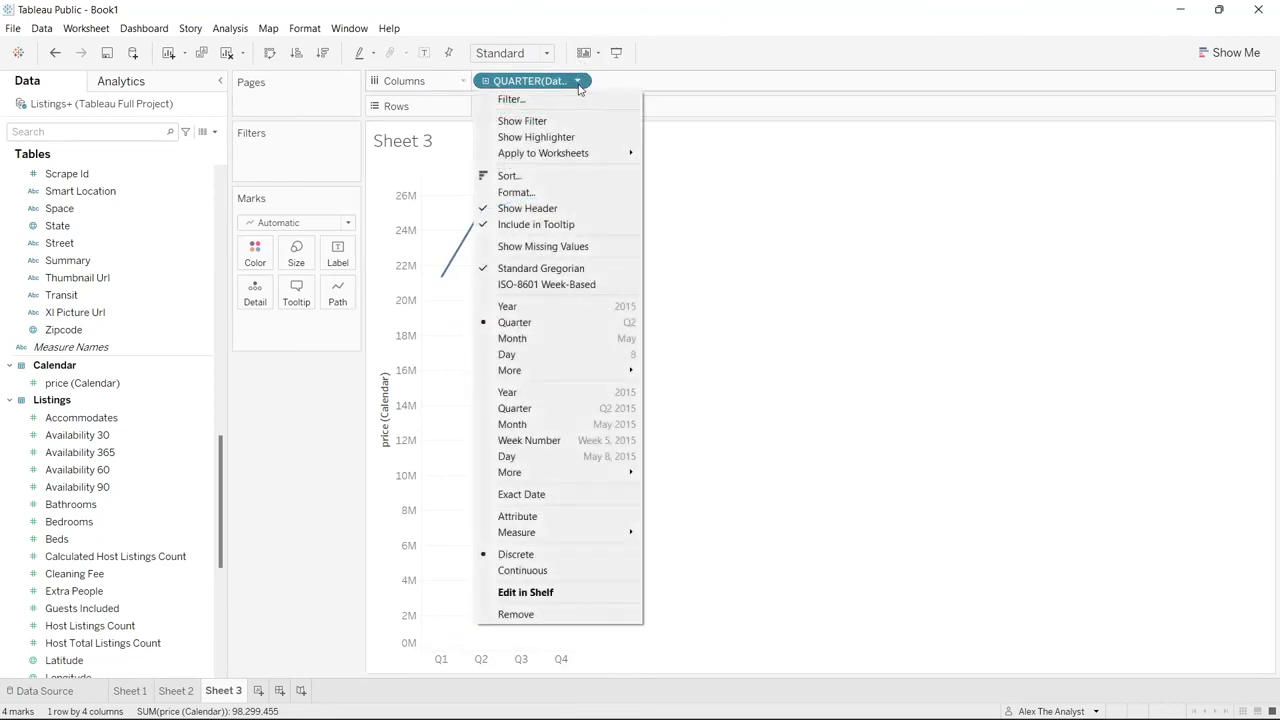
left_click(537, 308)
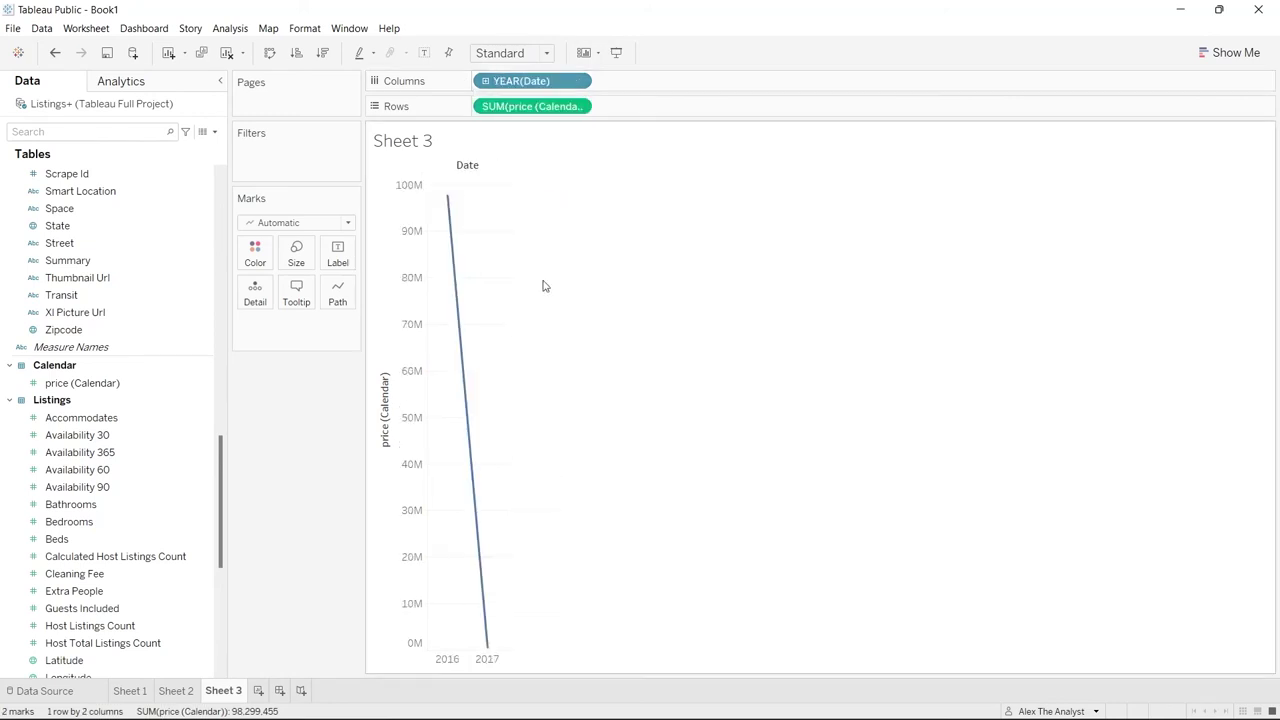
Try the Date at week number and quarter levels in turn, and return it to year
left_click(577, 82)
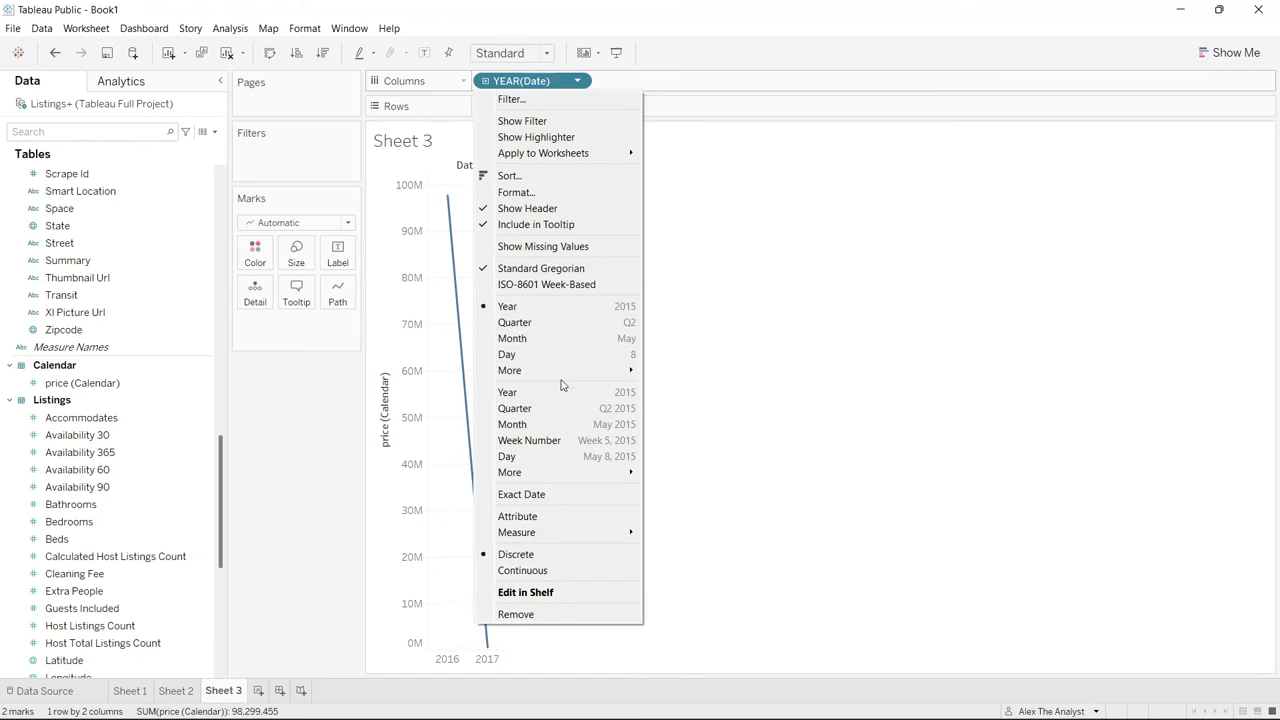
left_click(562, 442)
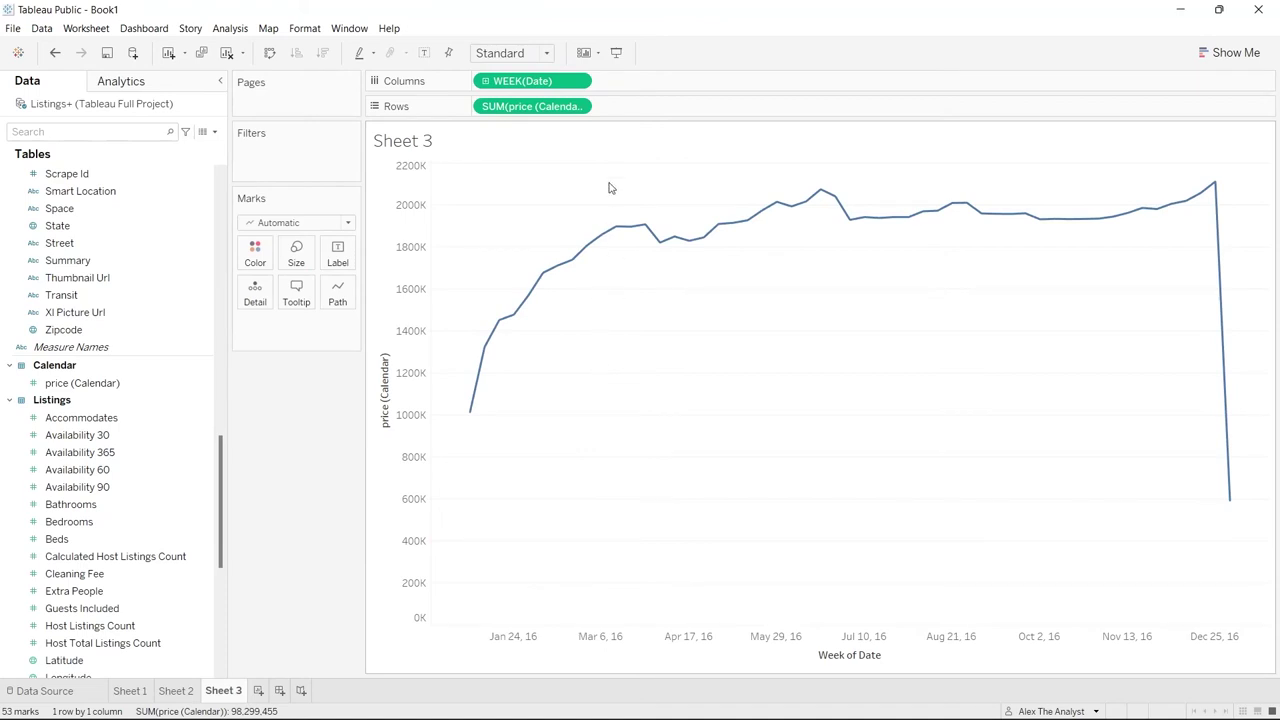
left_click(578, 82)
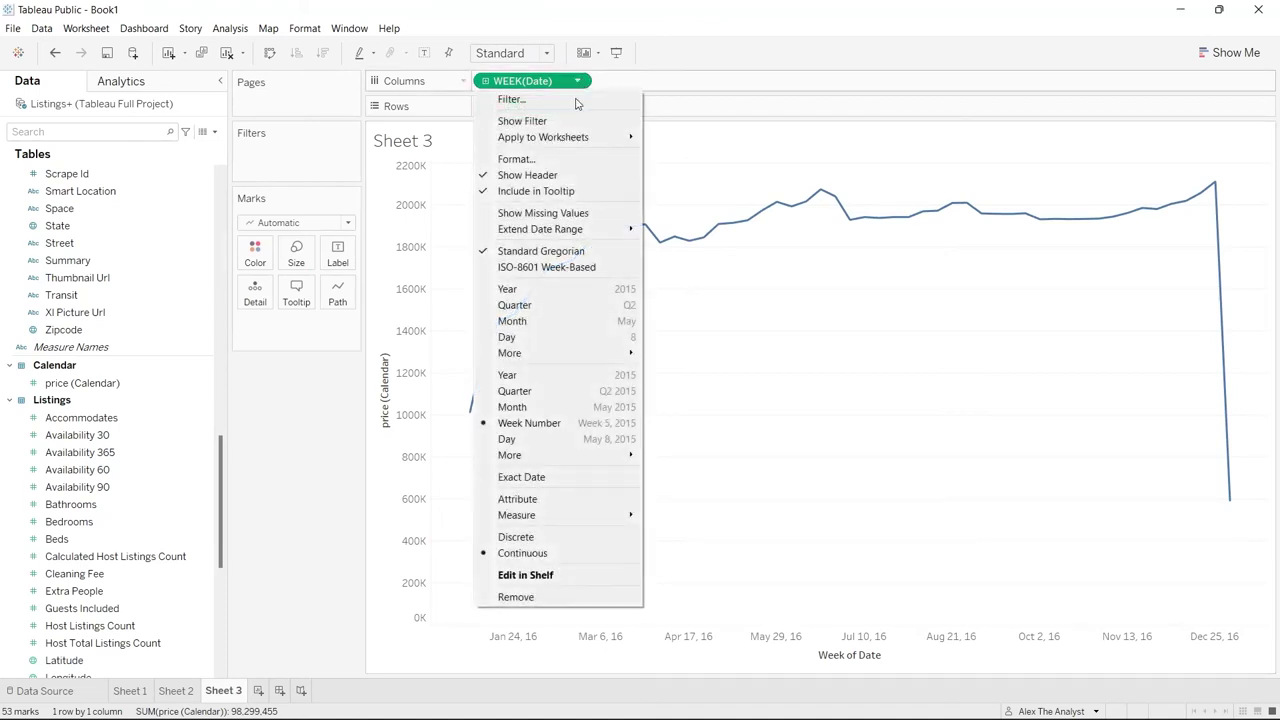
left_click(535, 311)
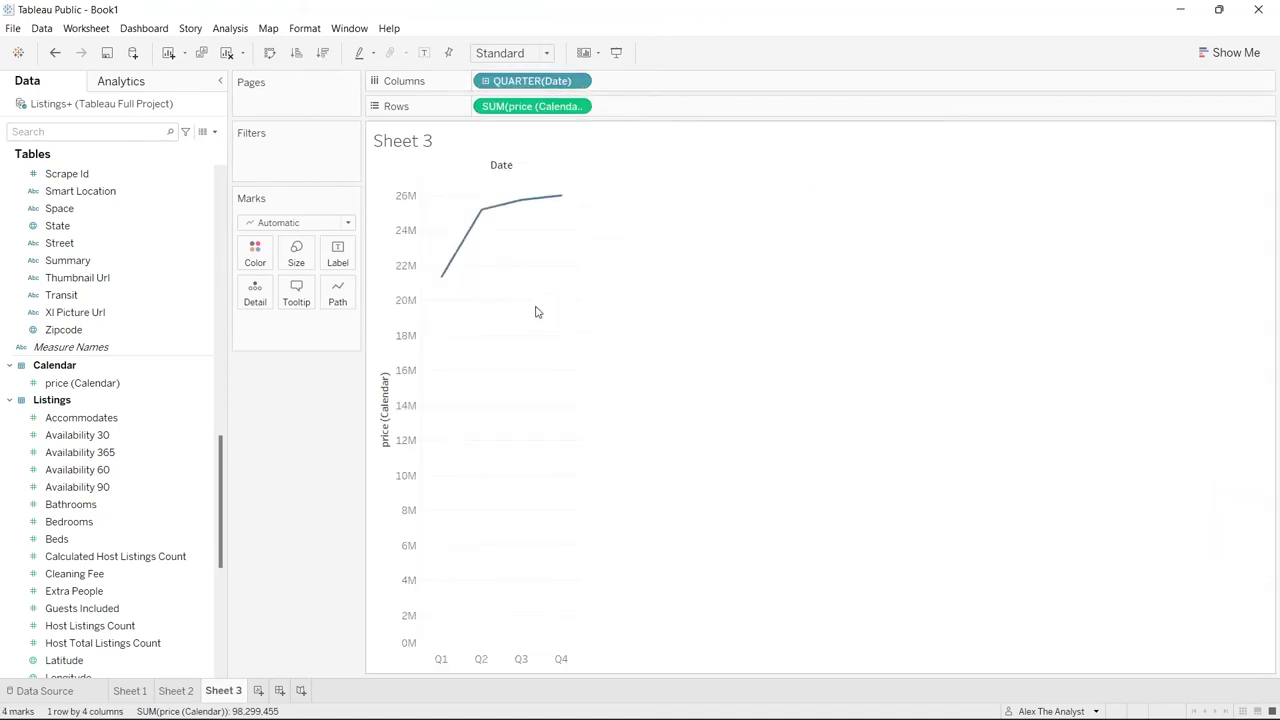
left_click(578, 82)
left_click(553, 441)
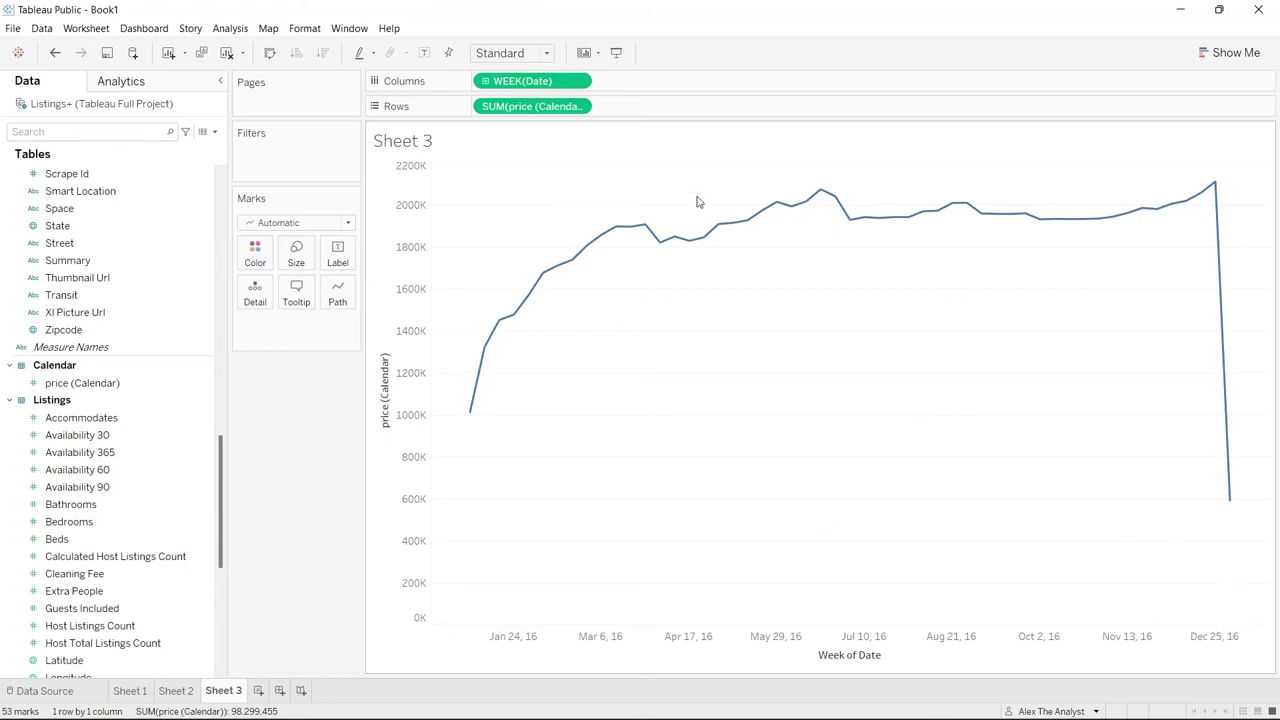
left_click(580, 80)
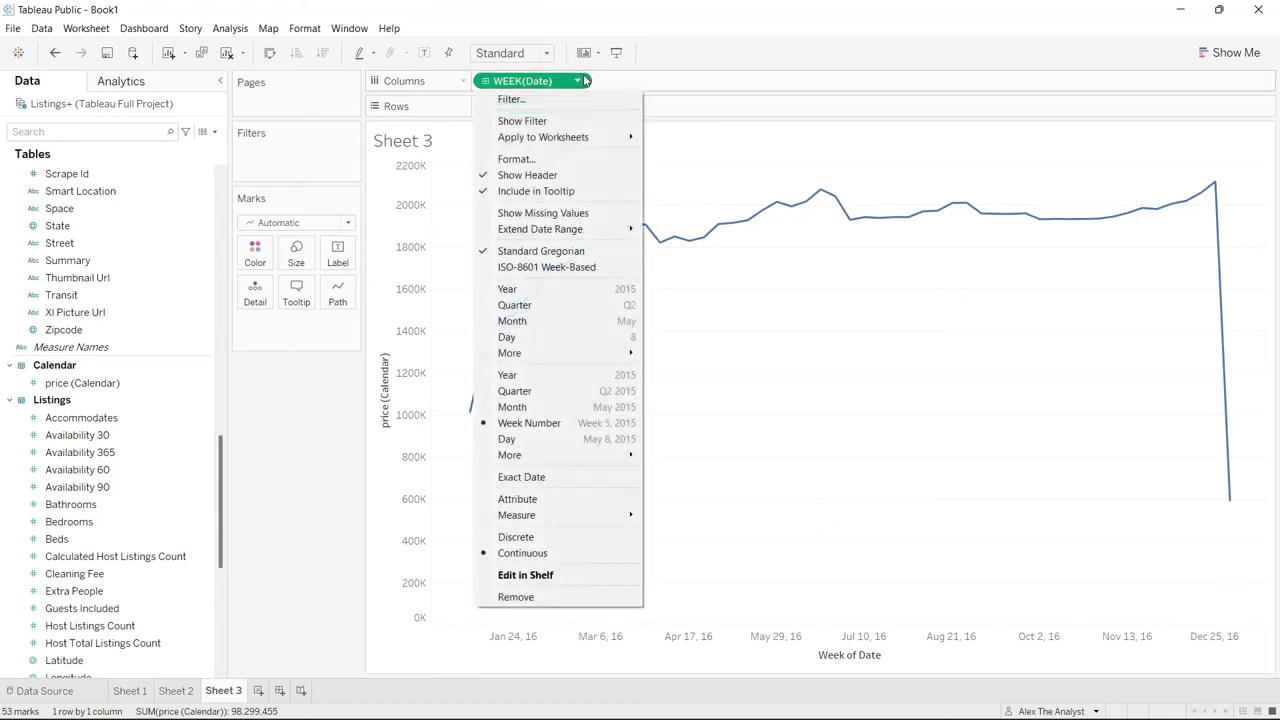
left_click(533, 290)
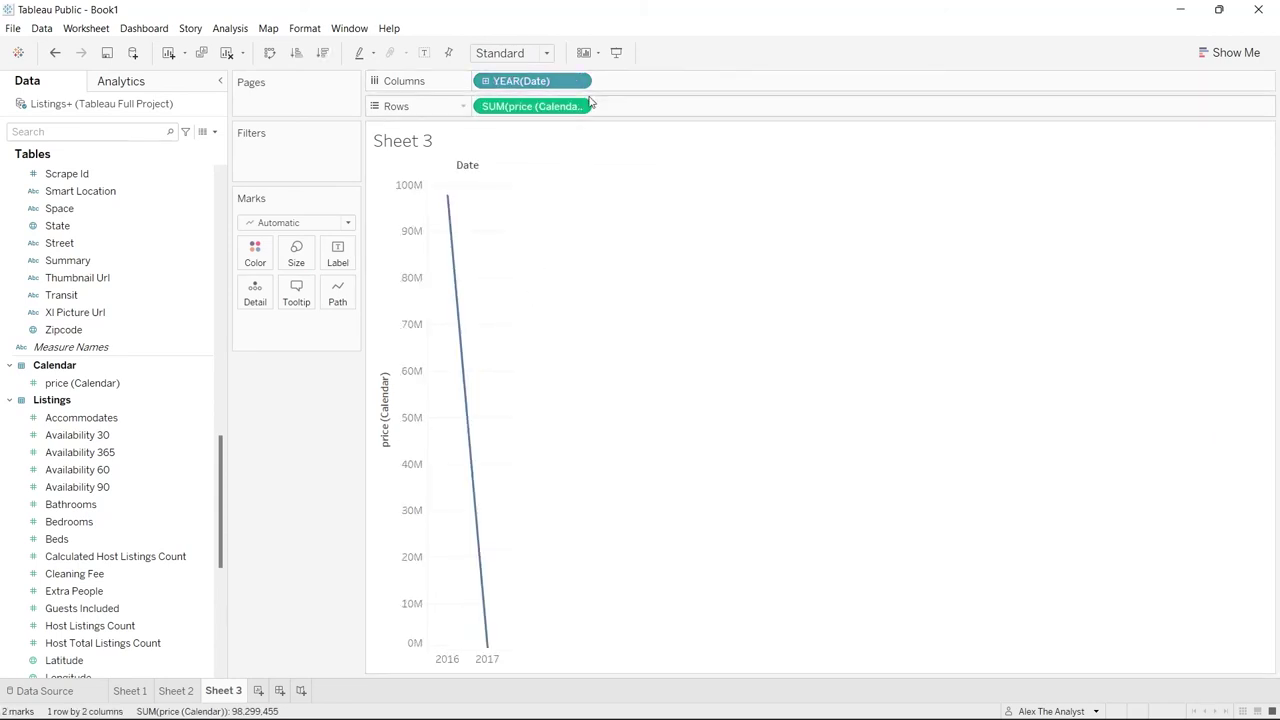
Set the Date on the columns to continuous Week Number and inspect the line's values around its final weeks
left_click(578, 82)
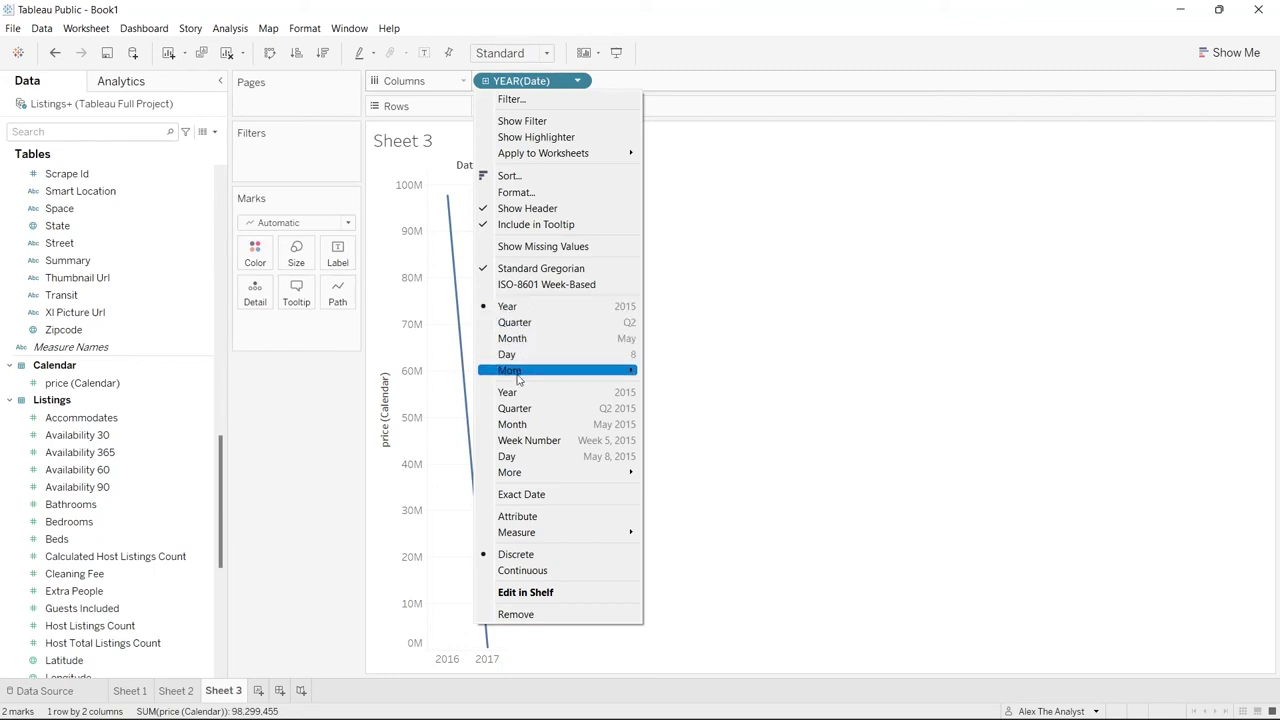
left_click(546, 448)
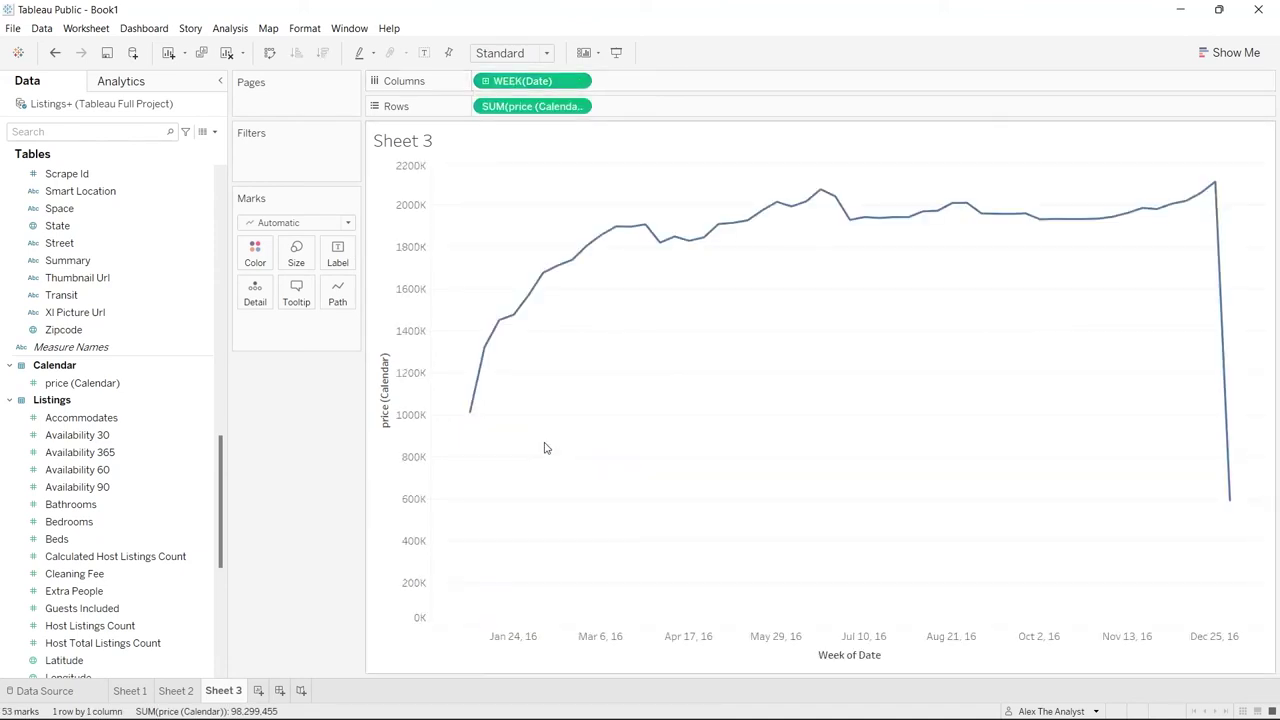
mouse_move(1214, 195)
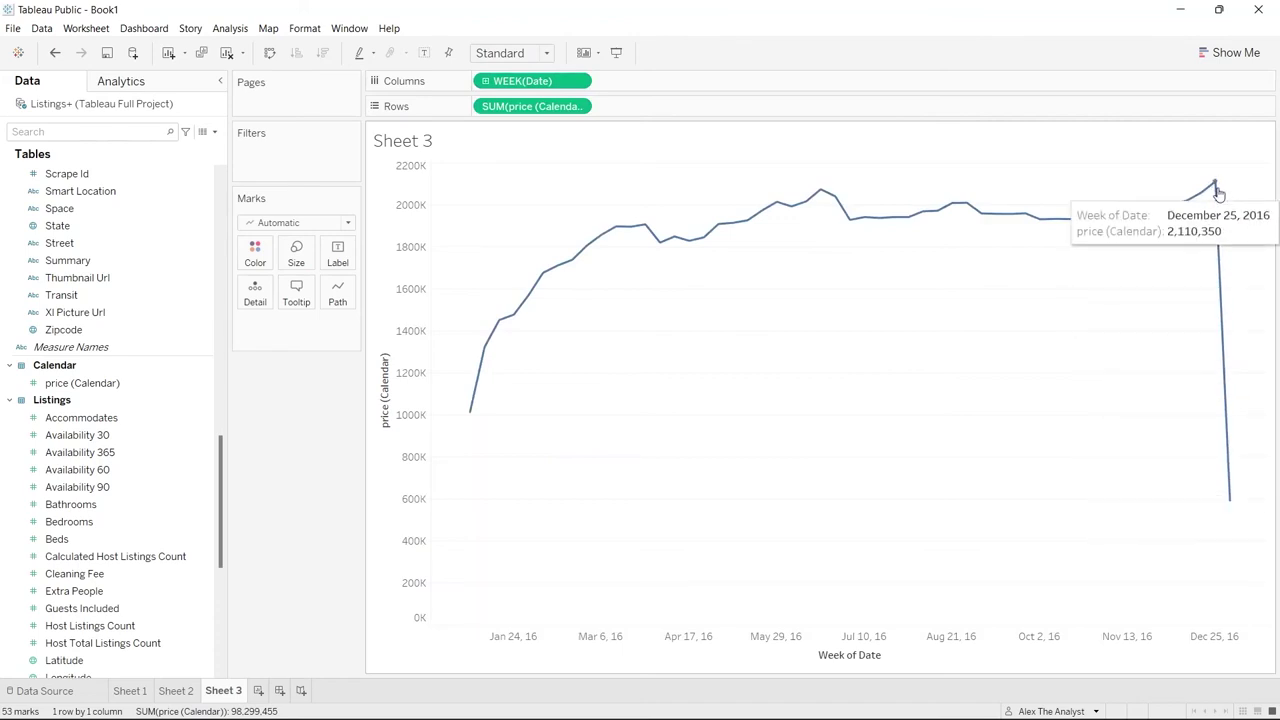
mouse_move(1223, 380)
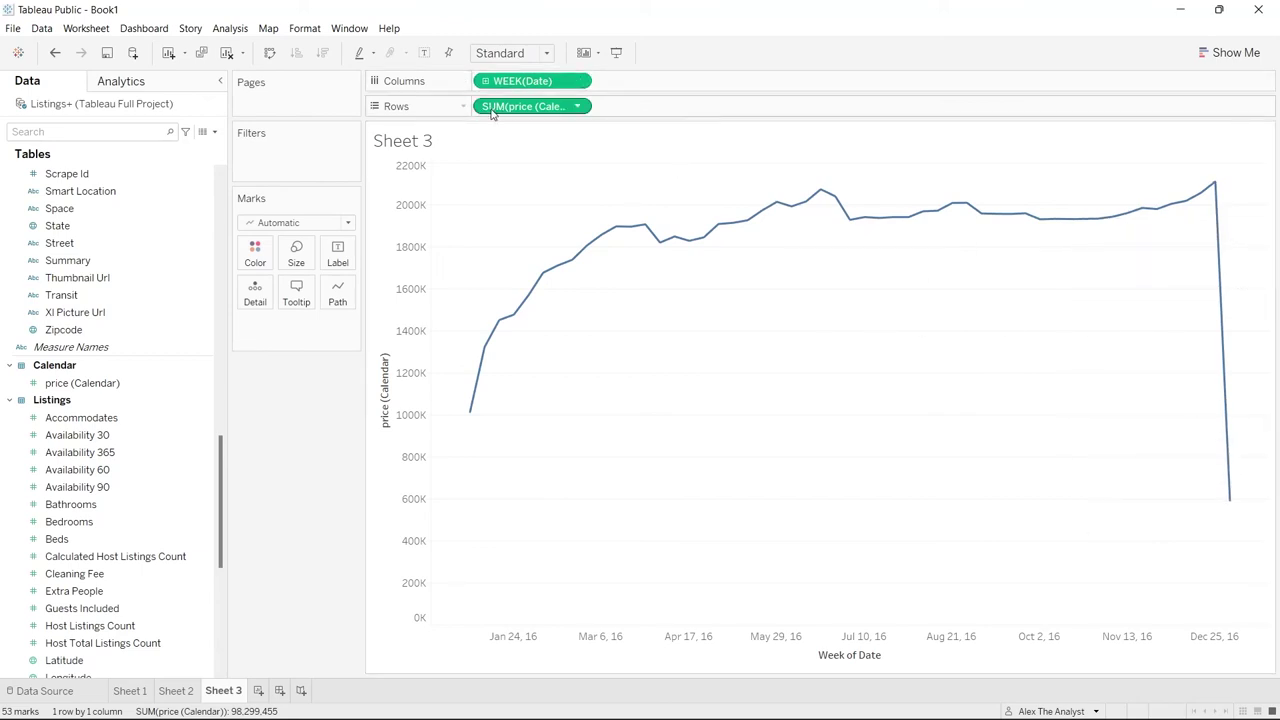
mouse_move(1212, 220)
mouse_move(1231, 455)
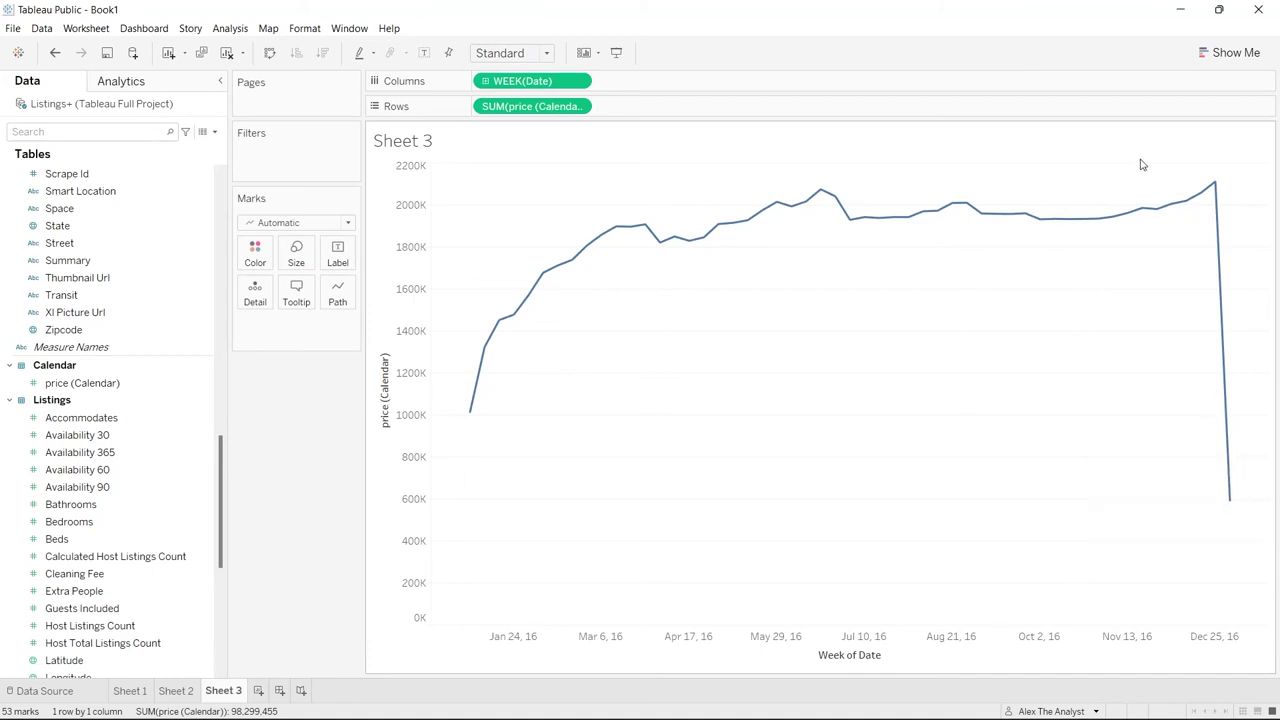
mouse_move(1133, 217)
left_click(579, 83)
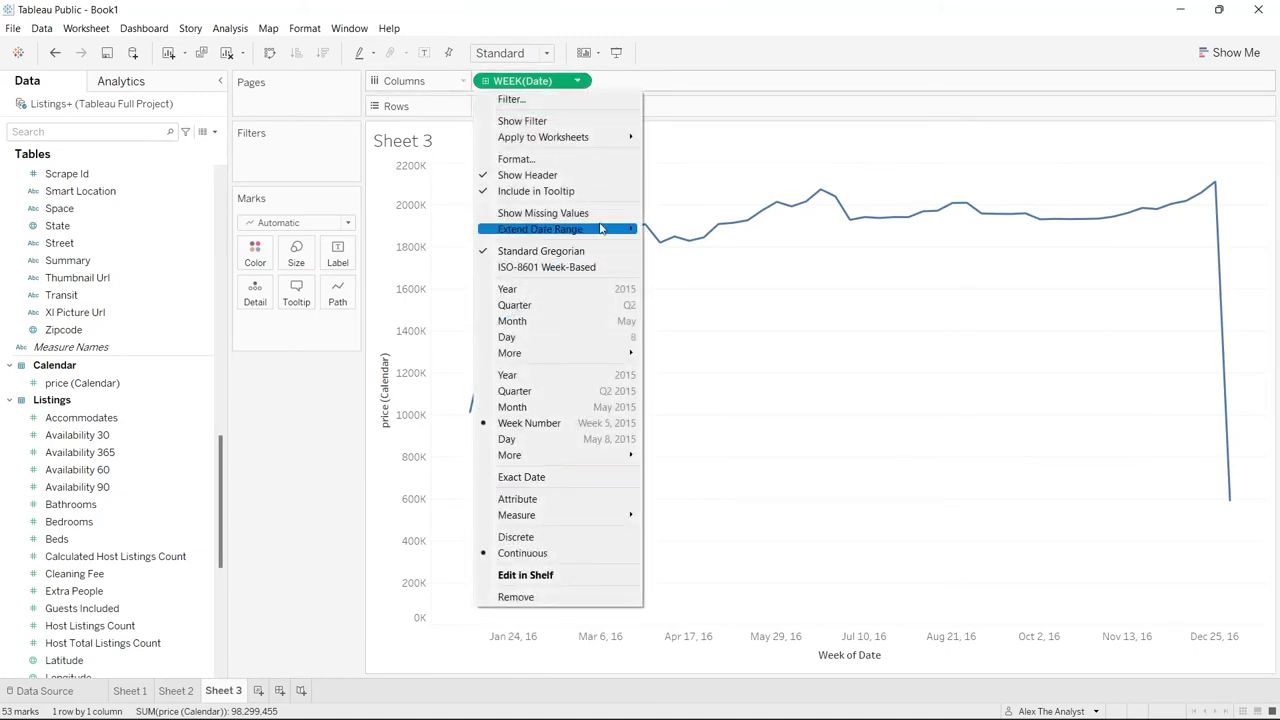
left_click(576, 161)
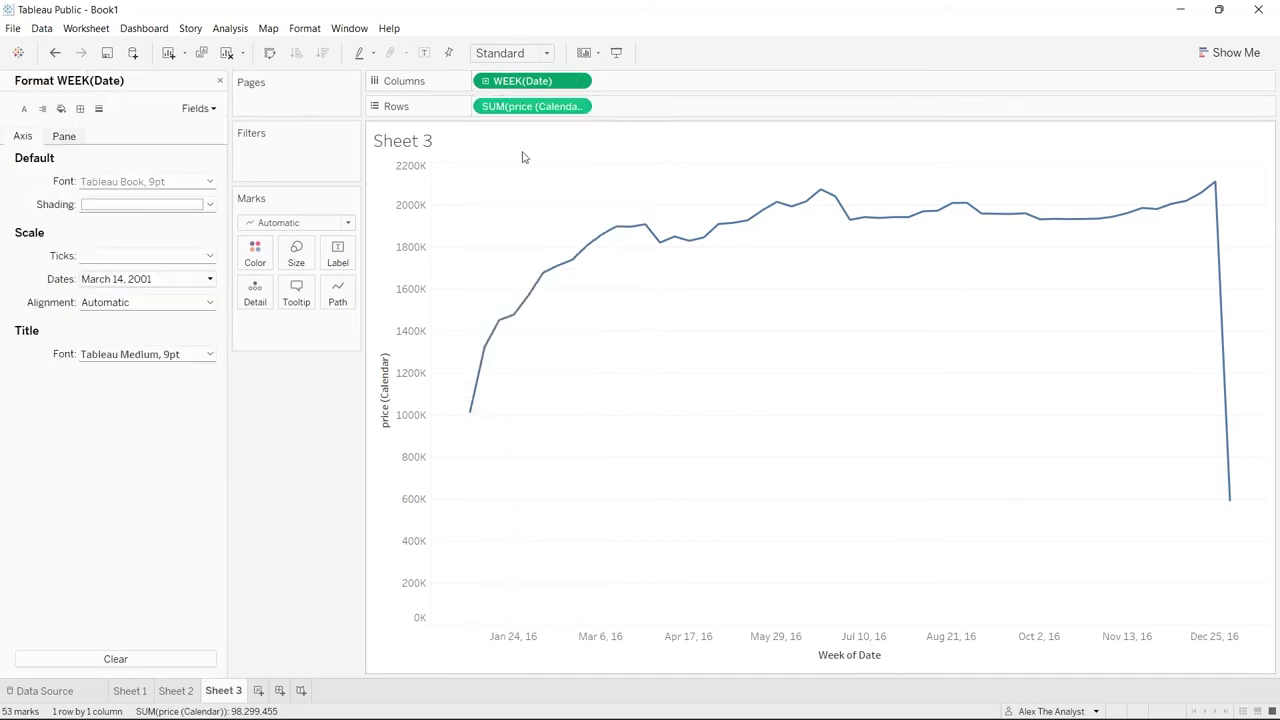
left_click(220, 80)
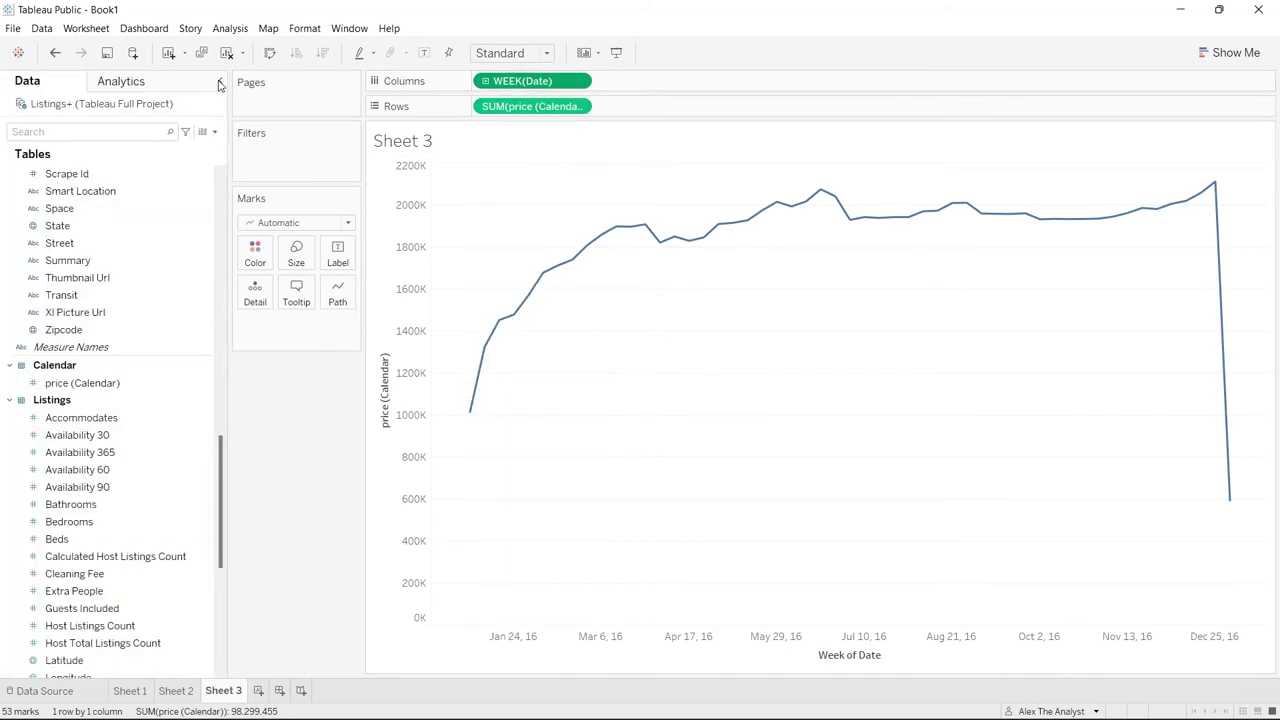
Filter the week of Date to a date range from 1/3/2016 to 12/30/2016
left_click(580, 82)
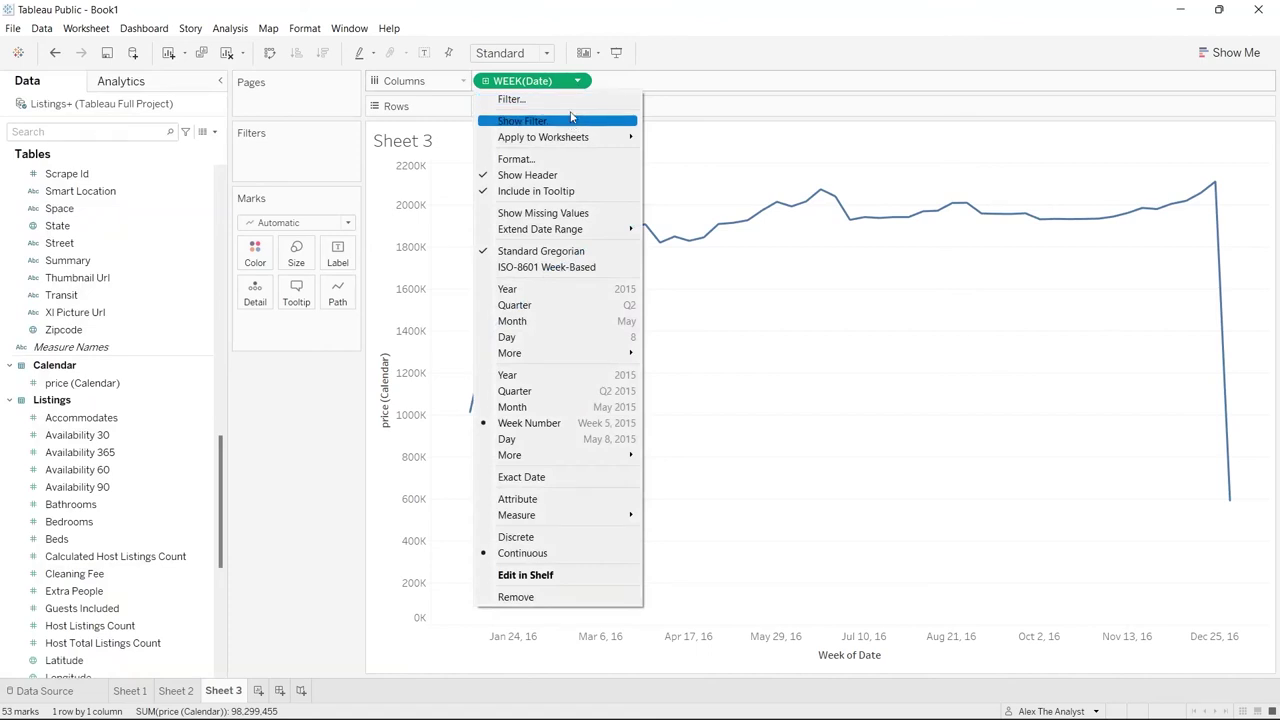
left_click(573, 100)
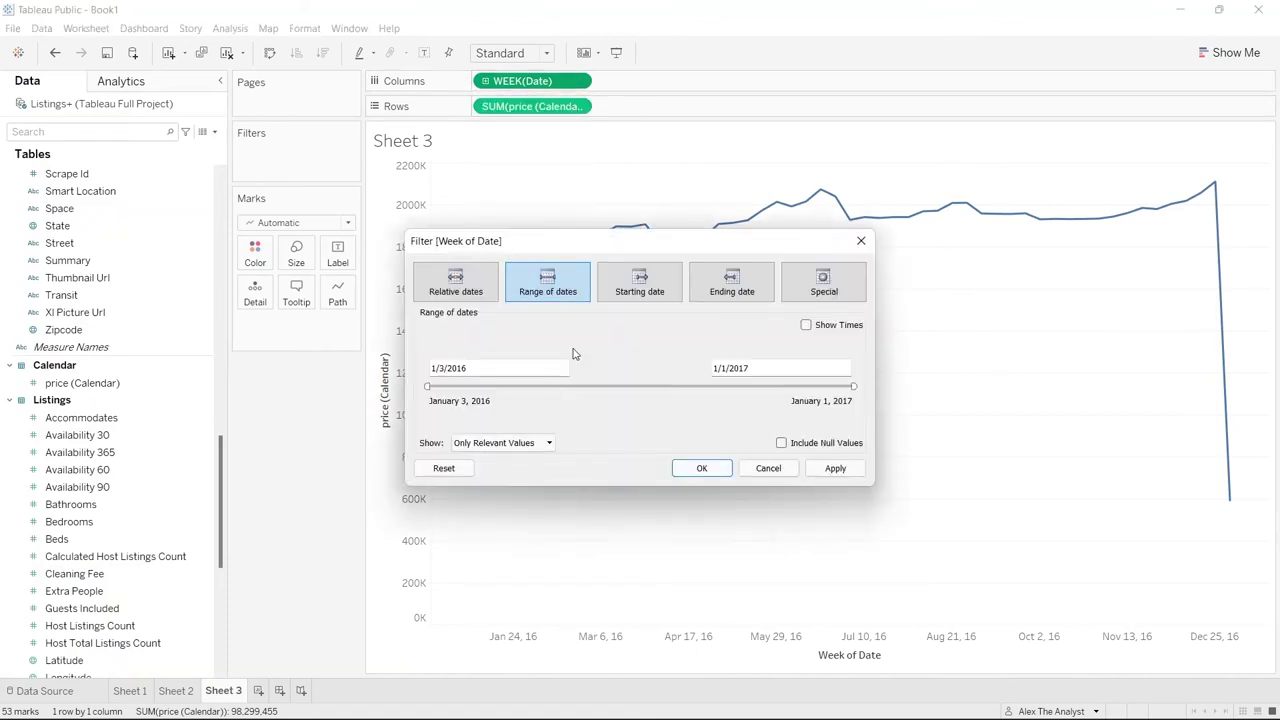
left_click_drag(854, 386, 850, 386)
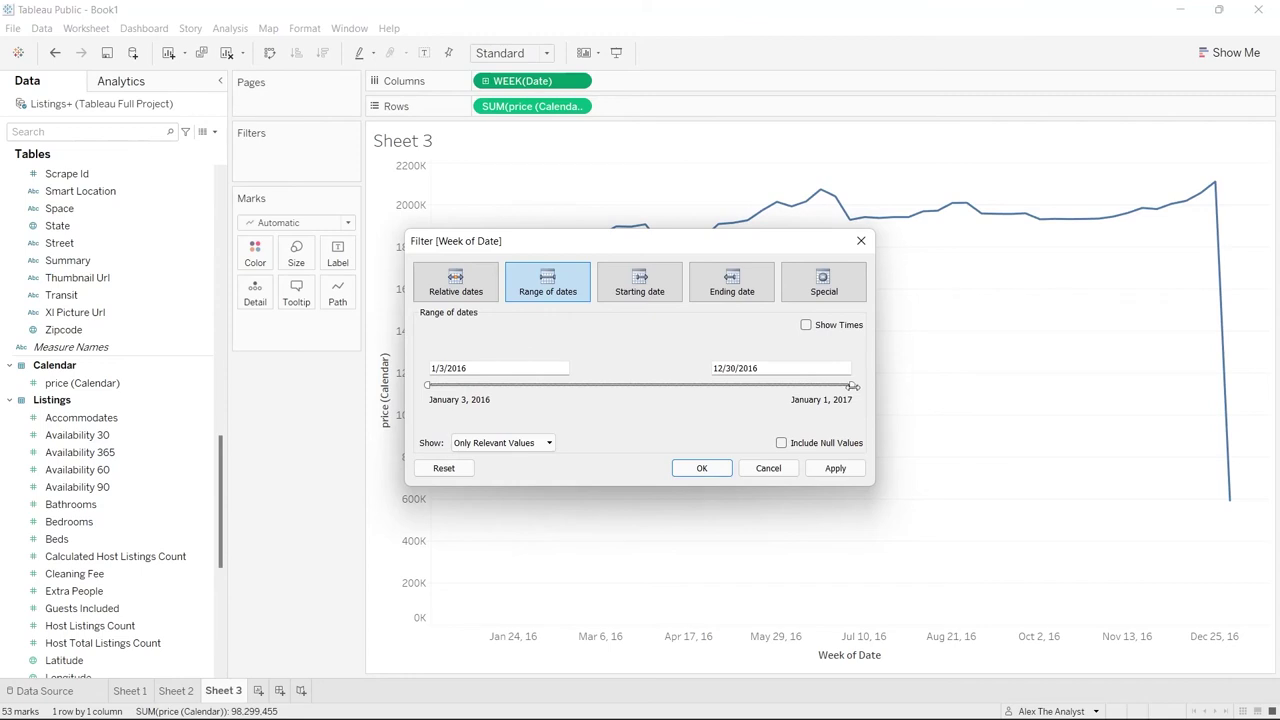
left_click(836, 468)
left_click(710, 470)
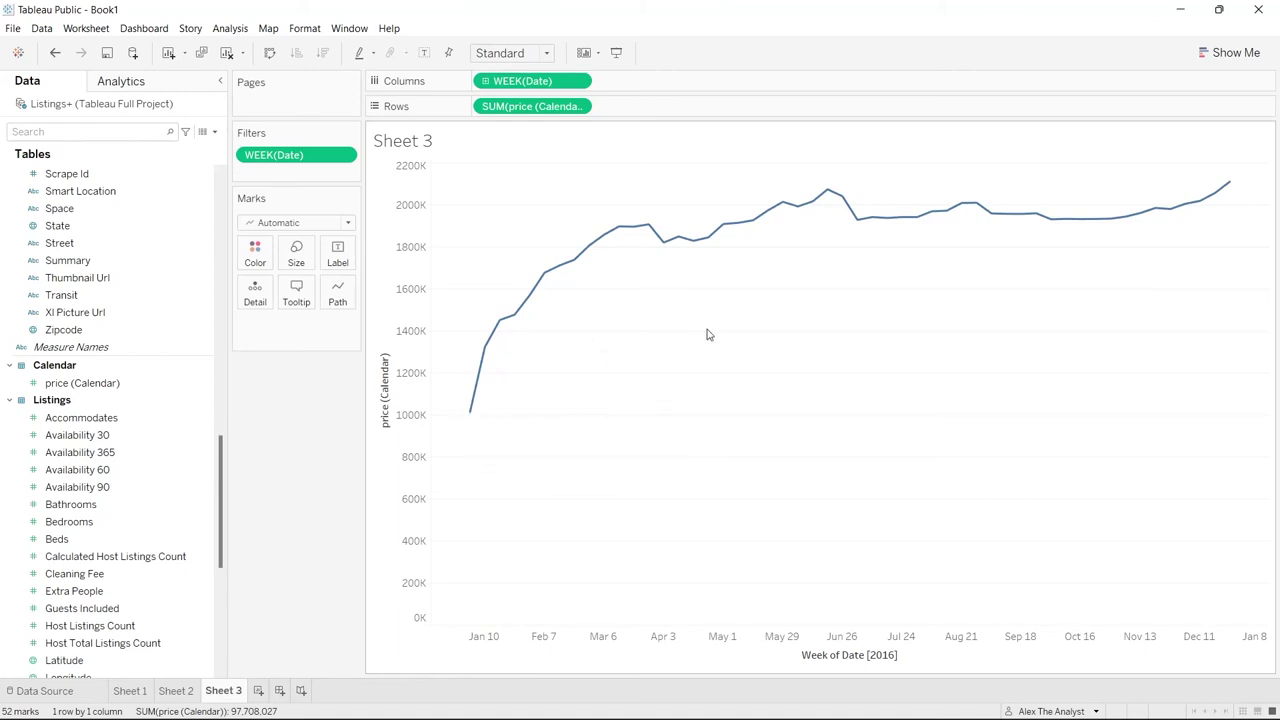
left_click(1230, 60)
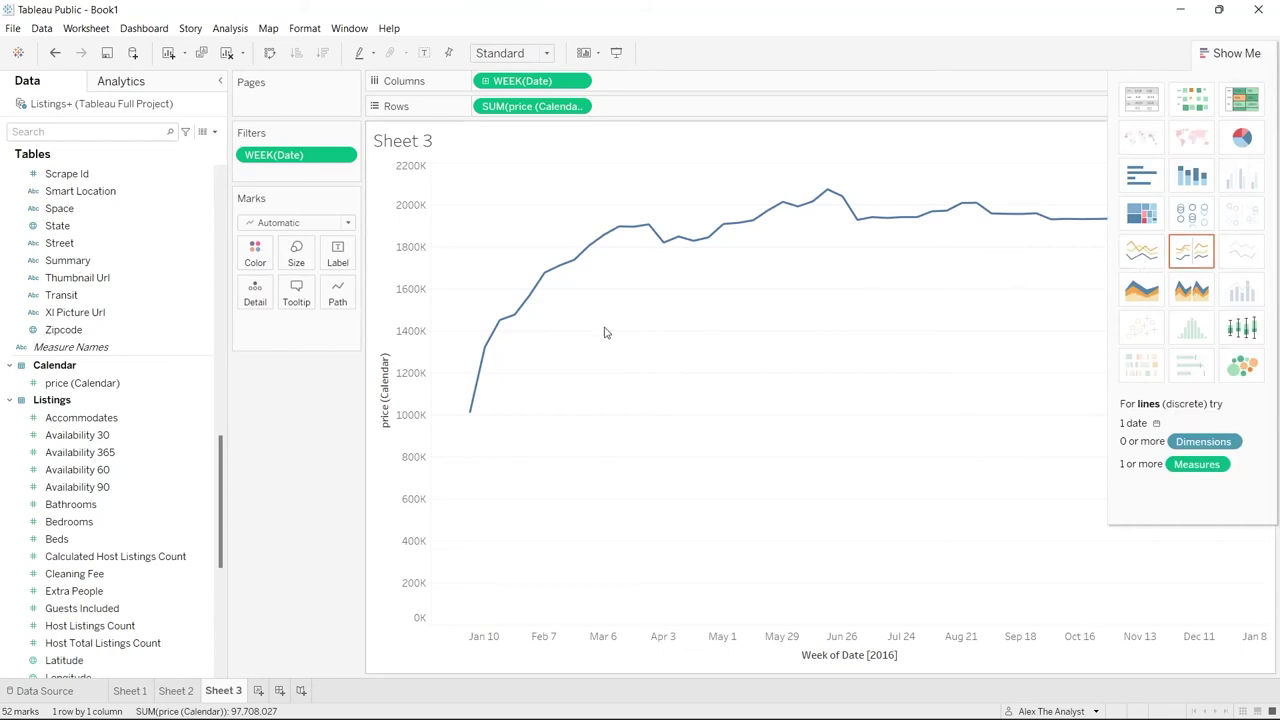
left_click(1234, 54)
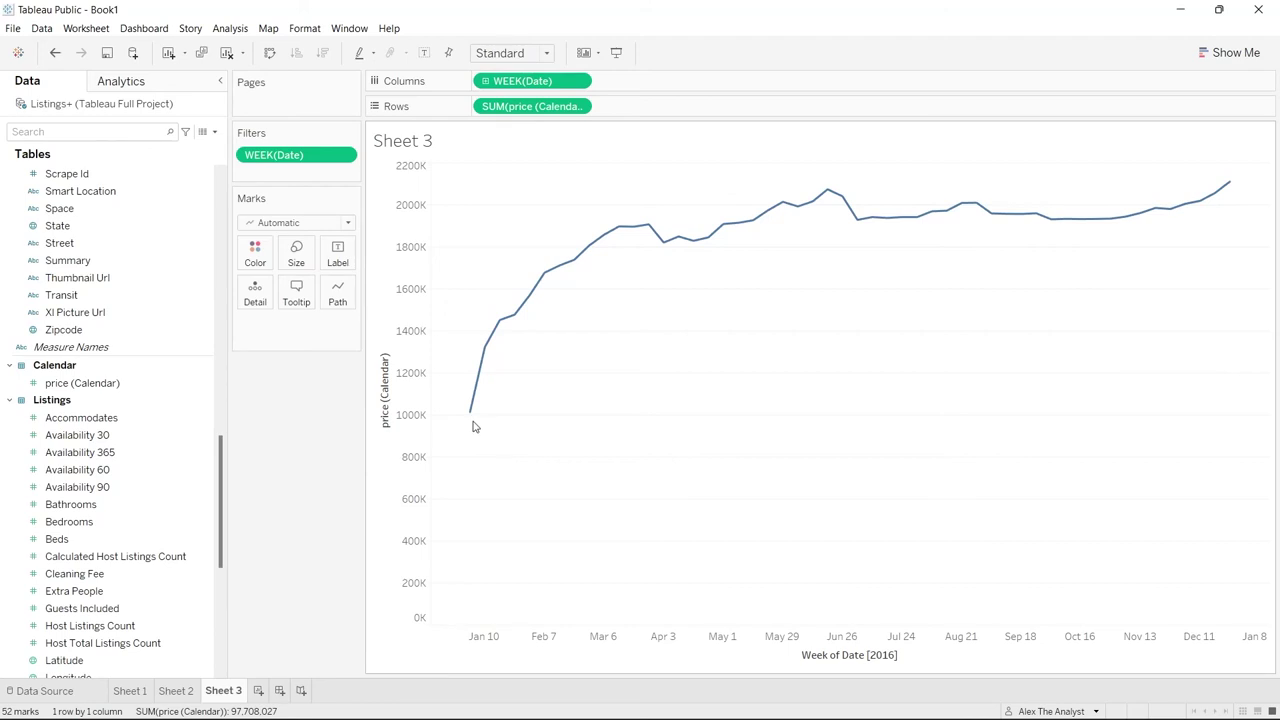
mouse_move(500, 344)
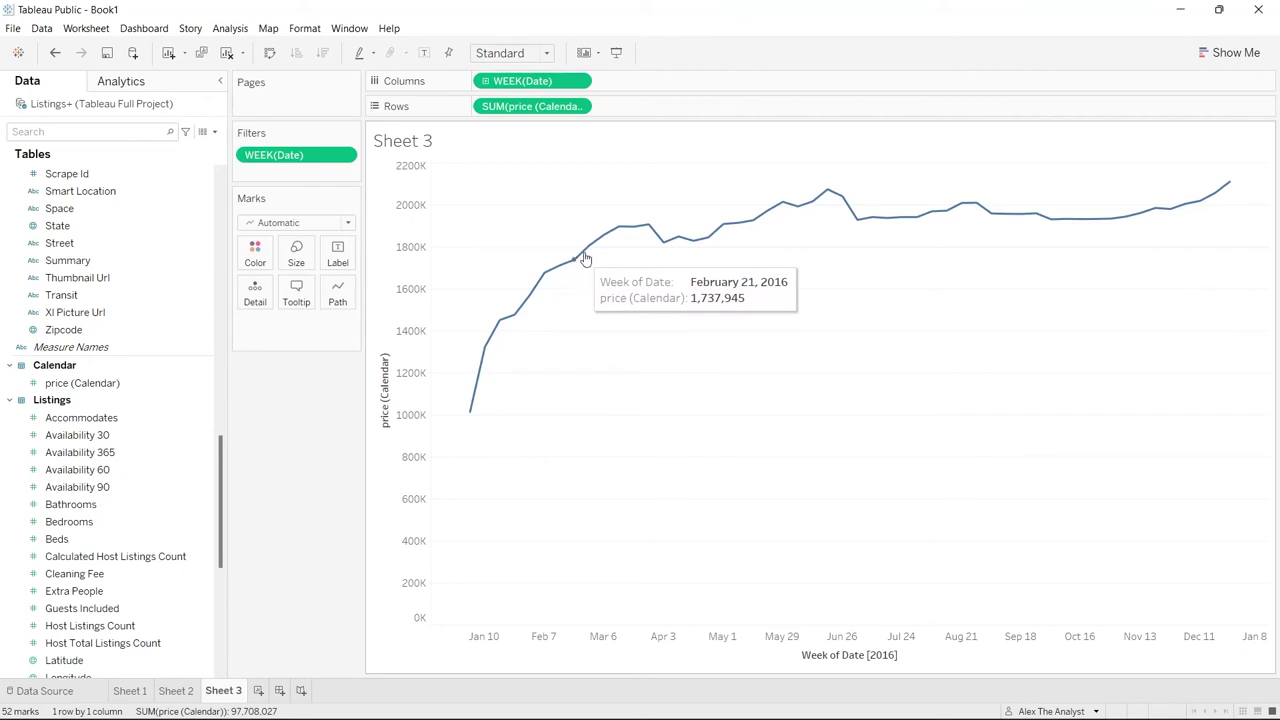
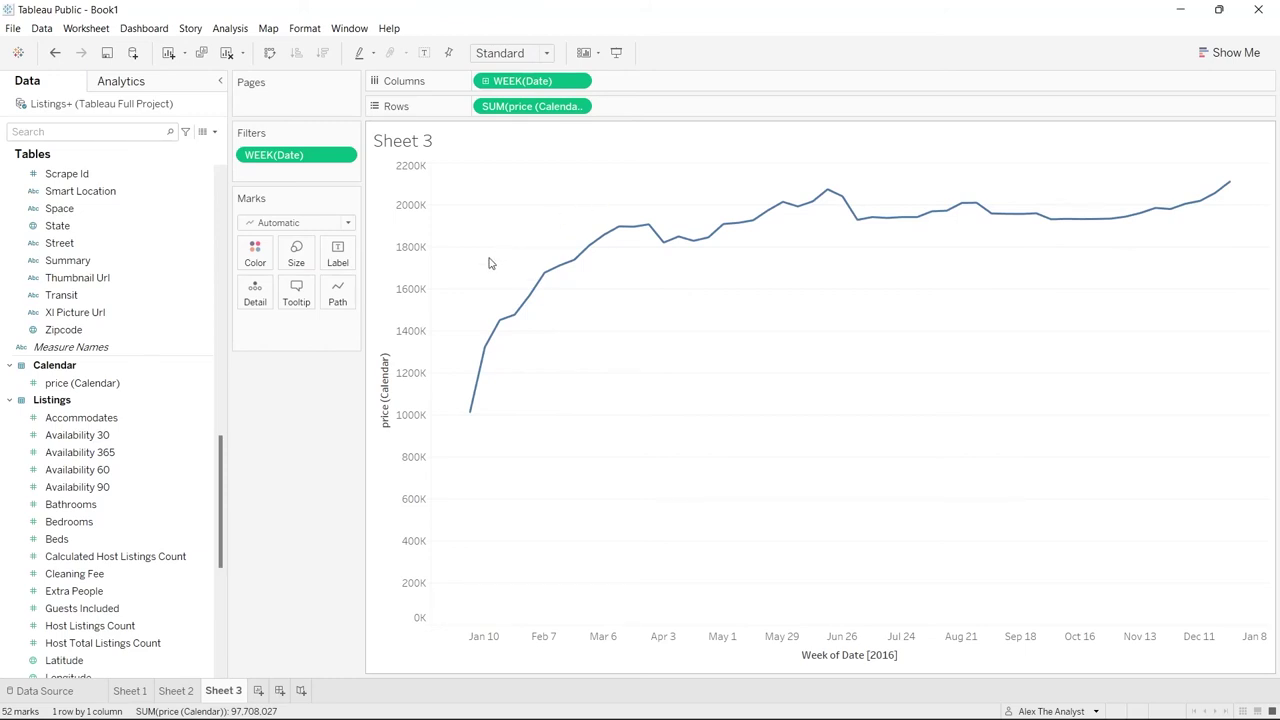
Replace the title of Sheet 3 with "Revenue for Year" in bold
double_click(407, 145)
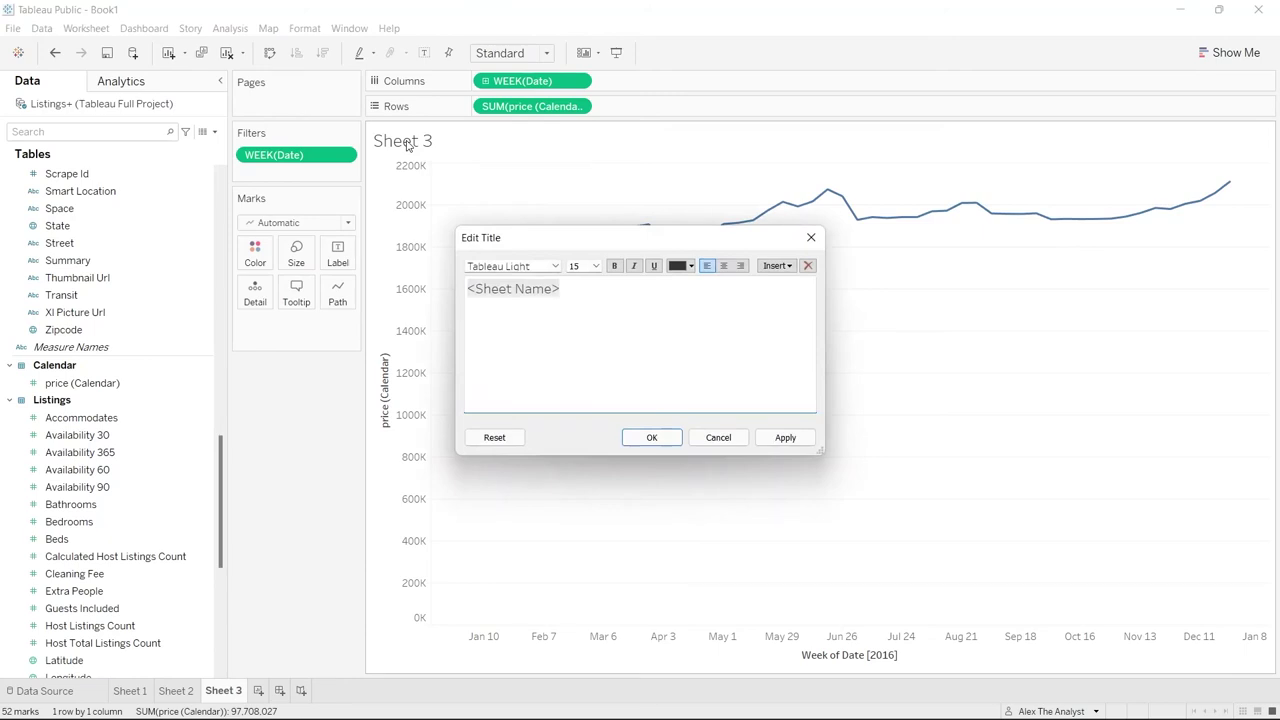
type("R")
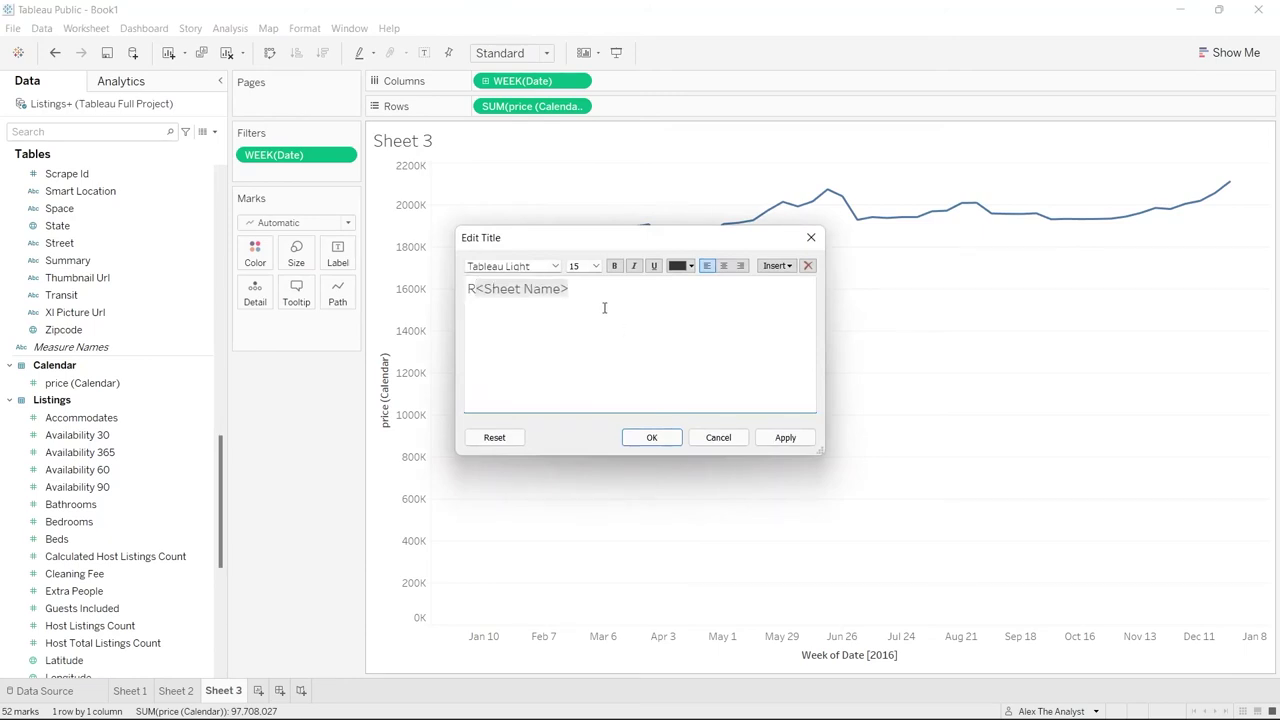
left_click_drag(598, 292, 463, 296)
type("ven")
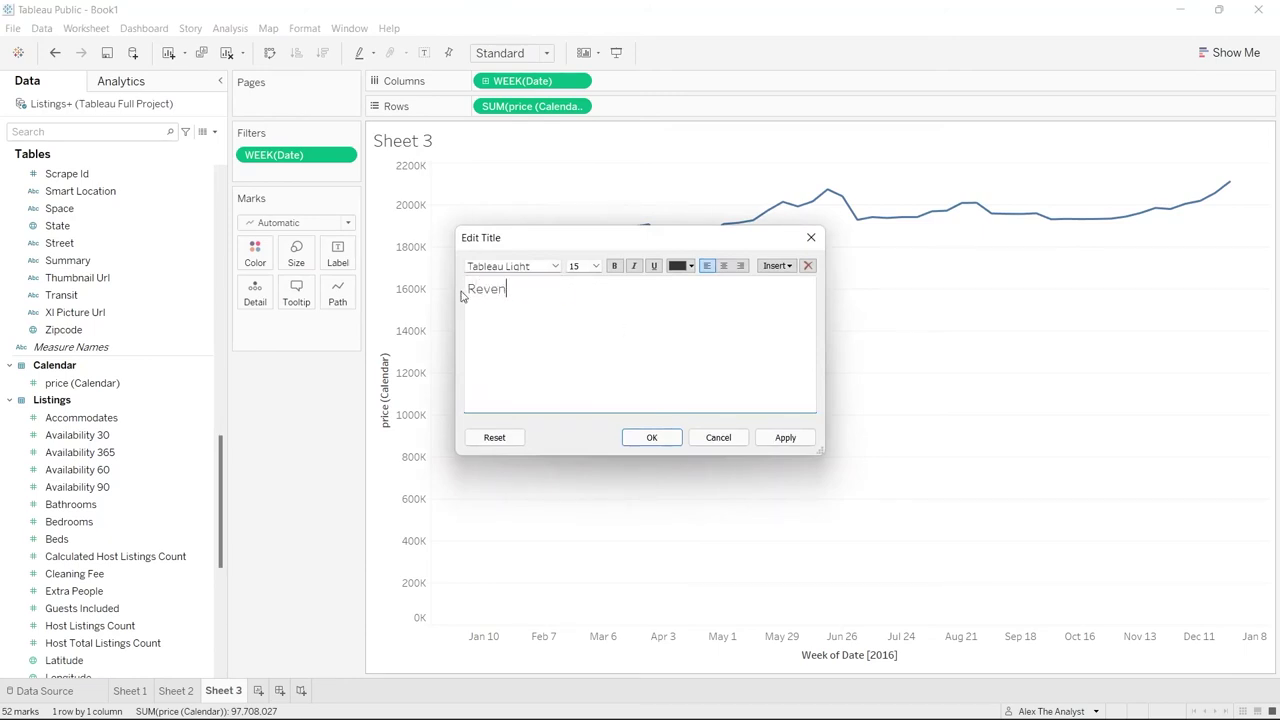
type("ue for Year")
left_click_drag(598, 305, 451, 299)
left_click(614, 266)
left_click(752, 438)
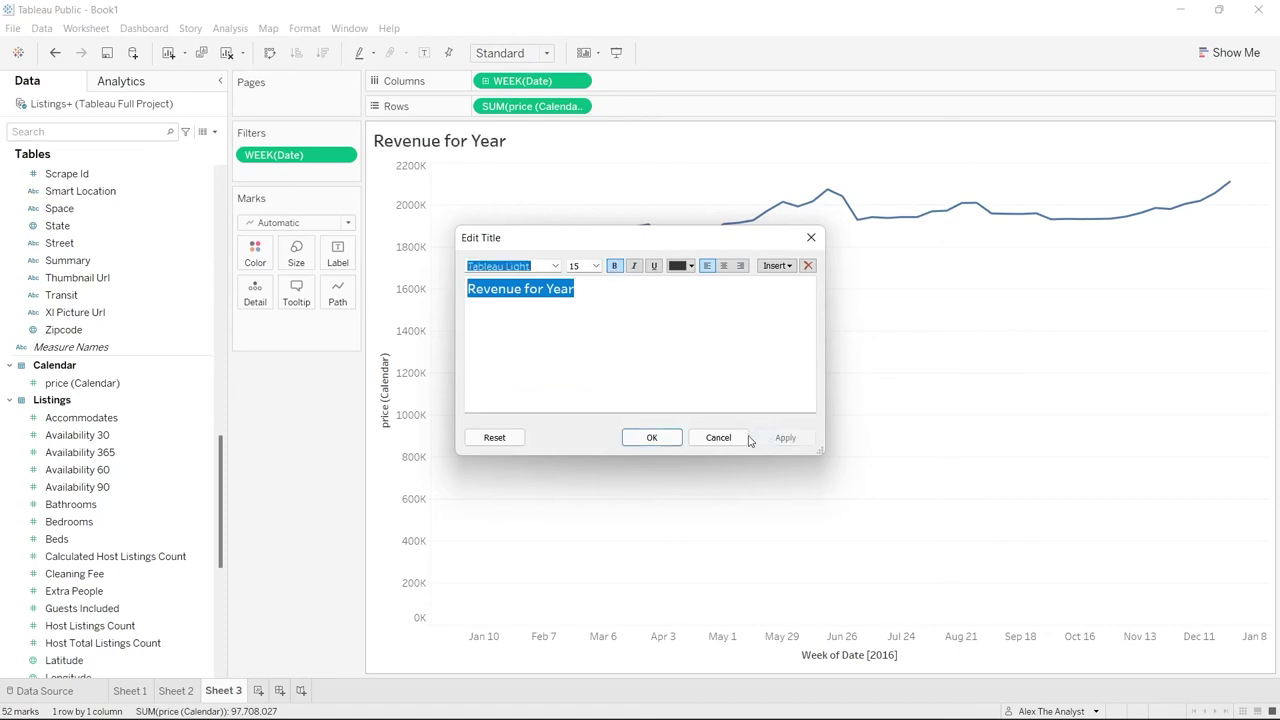
left_click(651, 437)
Replace the title of the zipcode map on Sheet 2 with "Price Per Zipcode" in bold
left_click(176, 691)
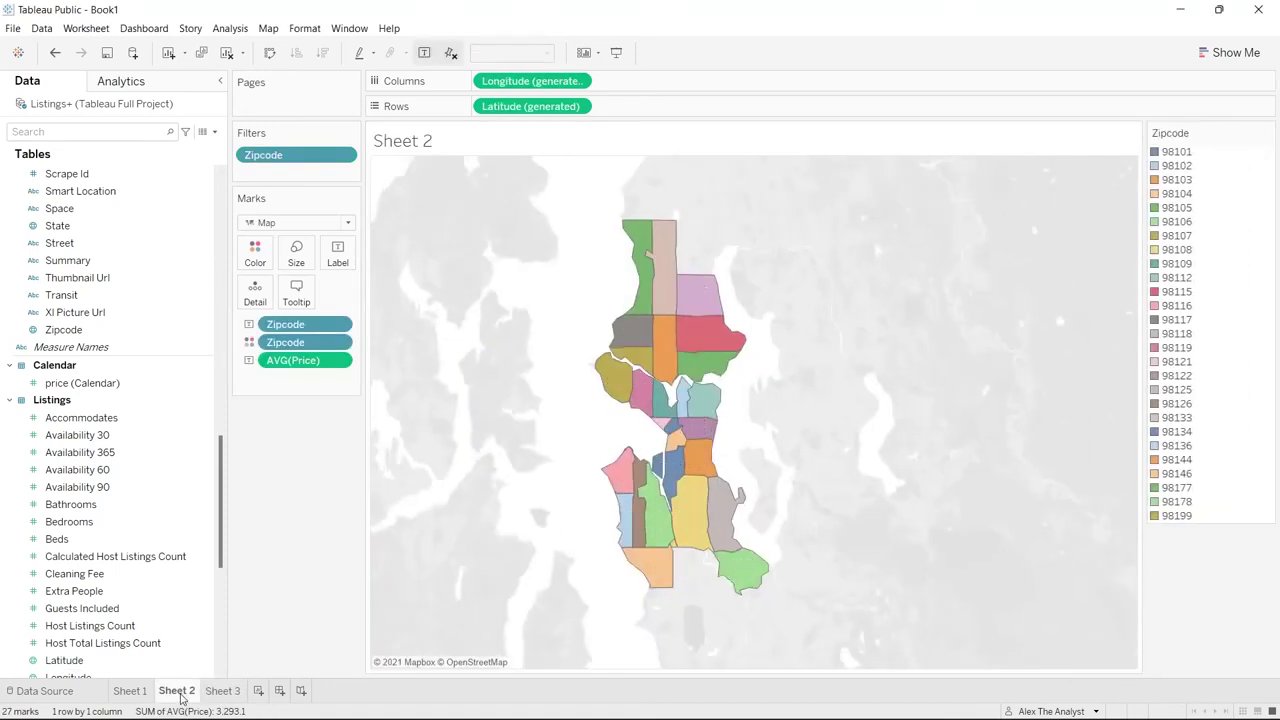
double_click(417, 147)
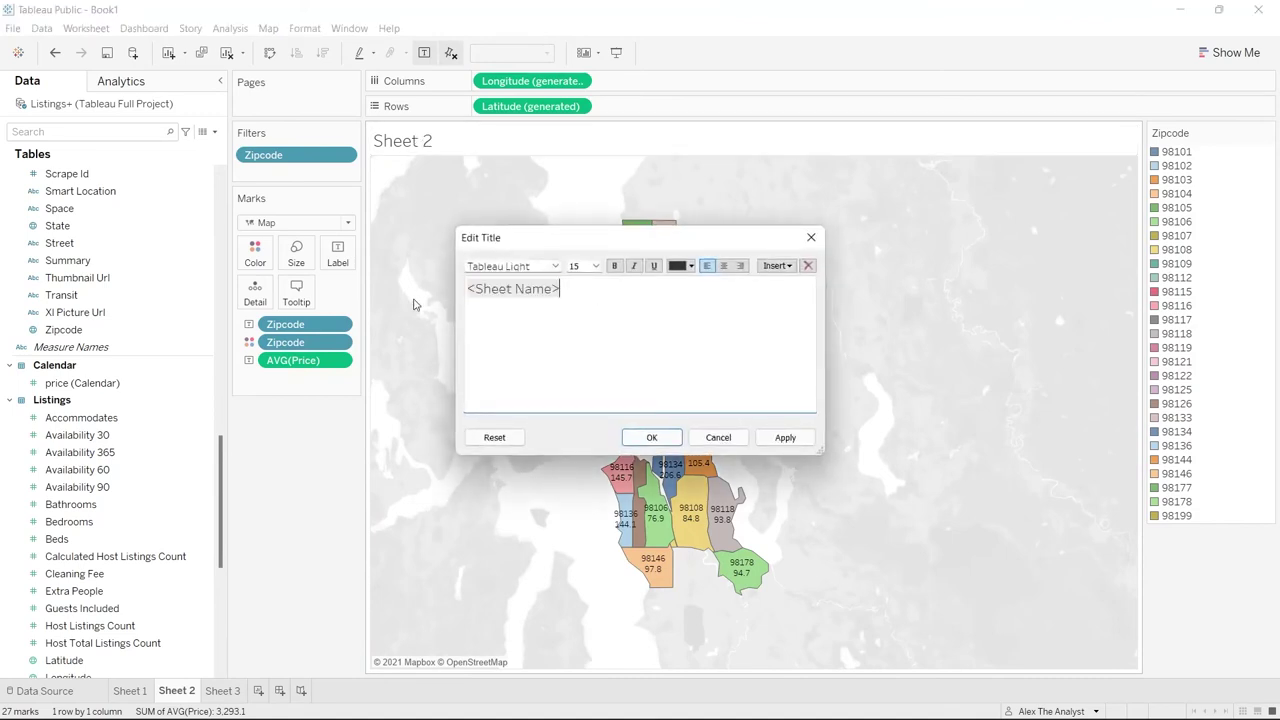
left_click_drag(597, 296, 466, 290)
type("Price Per Zipcu")
type("de")
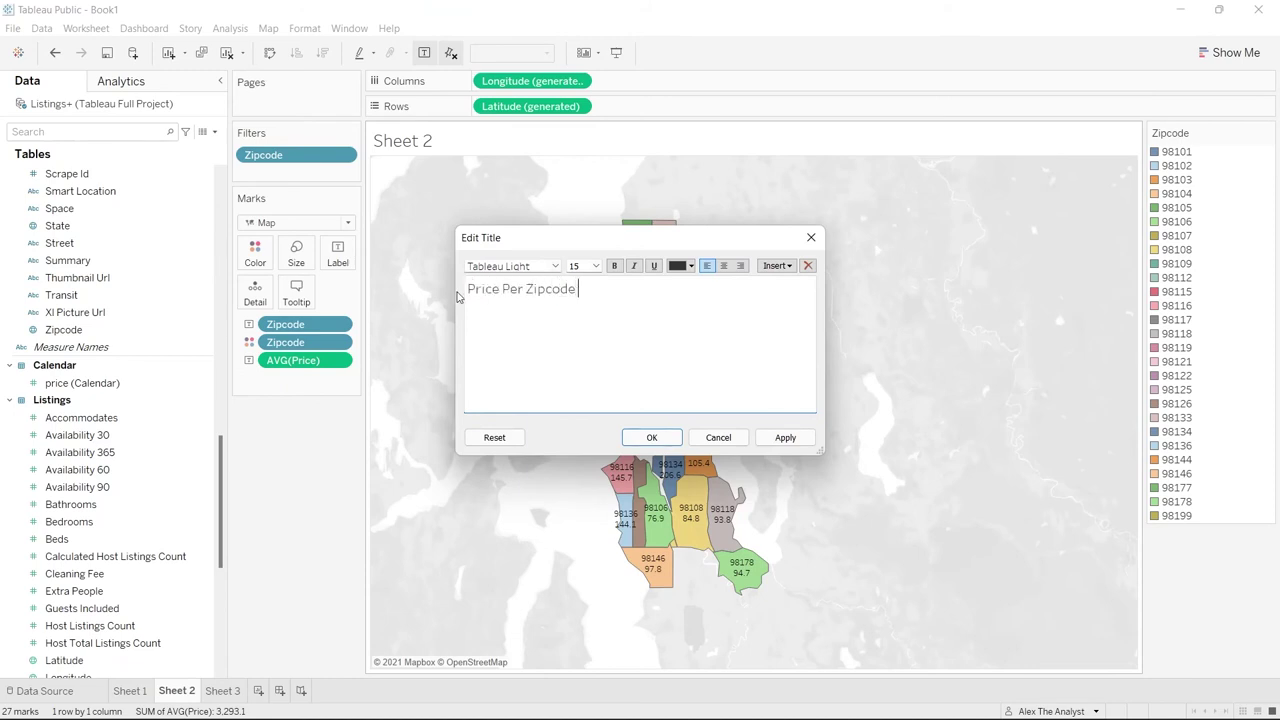
left_click_drag(609, 282, 447, 295)
left_click(615, 266)
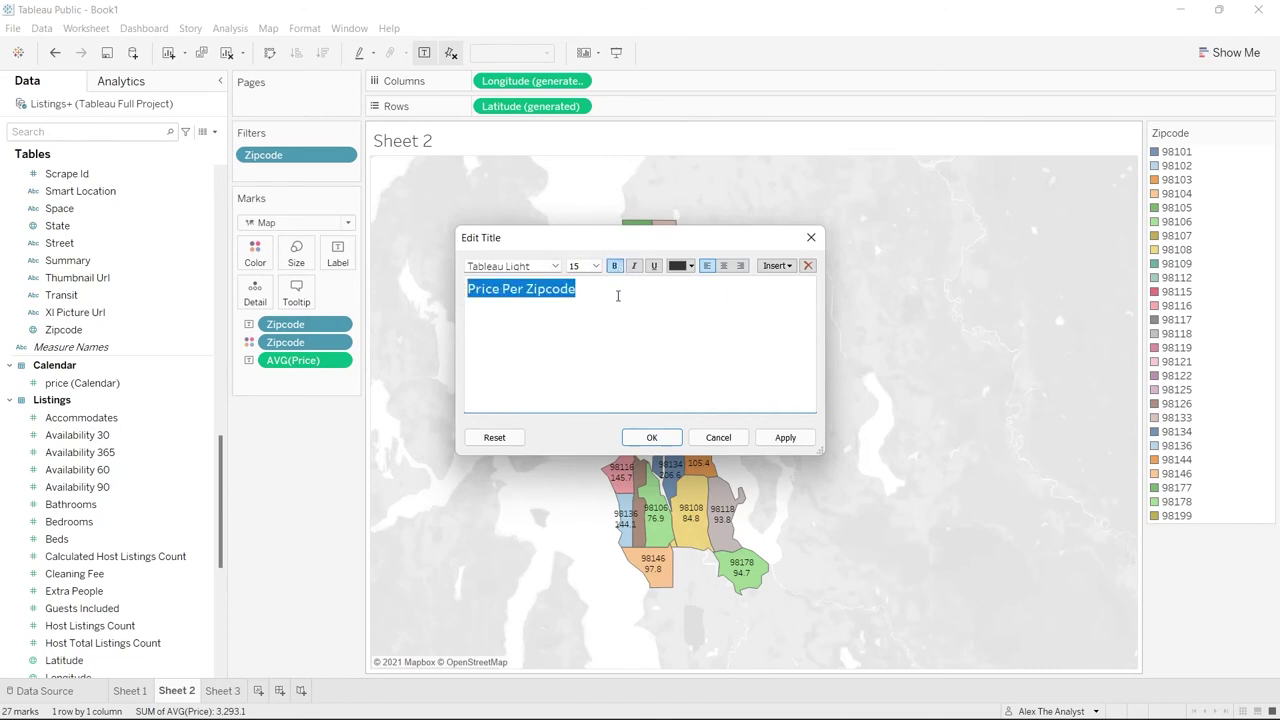
left_click(618, 298)
left_click(785, 437)
left_click(666, 444)
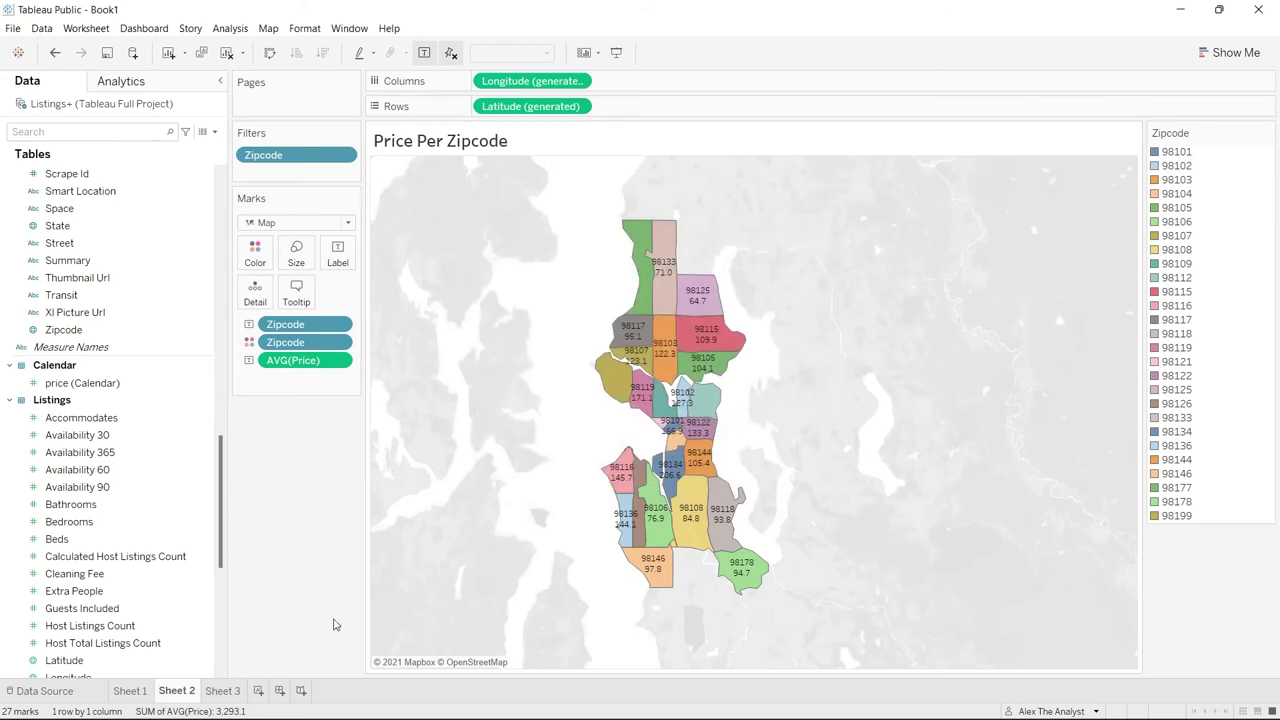
Add two blank worksheets, Sheet 4 and Sheet 5, and open Sheet 4 after reviewing the existing charts
left_click(259, 691)
left_click(306, 691)
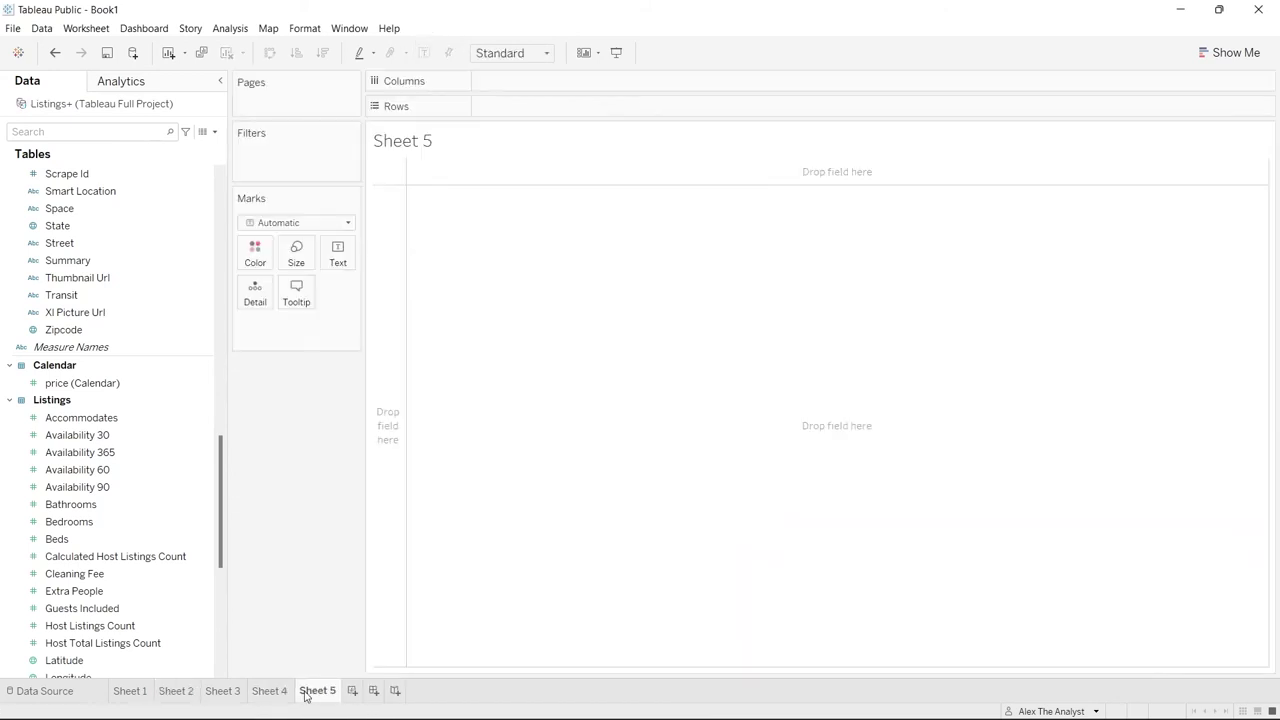
left_click(229, 694)
left_click(254, 694)
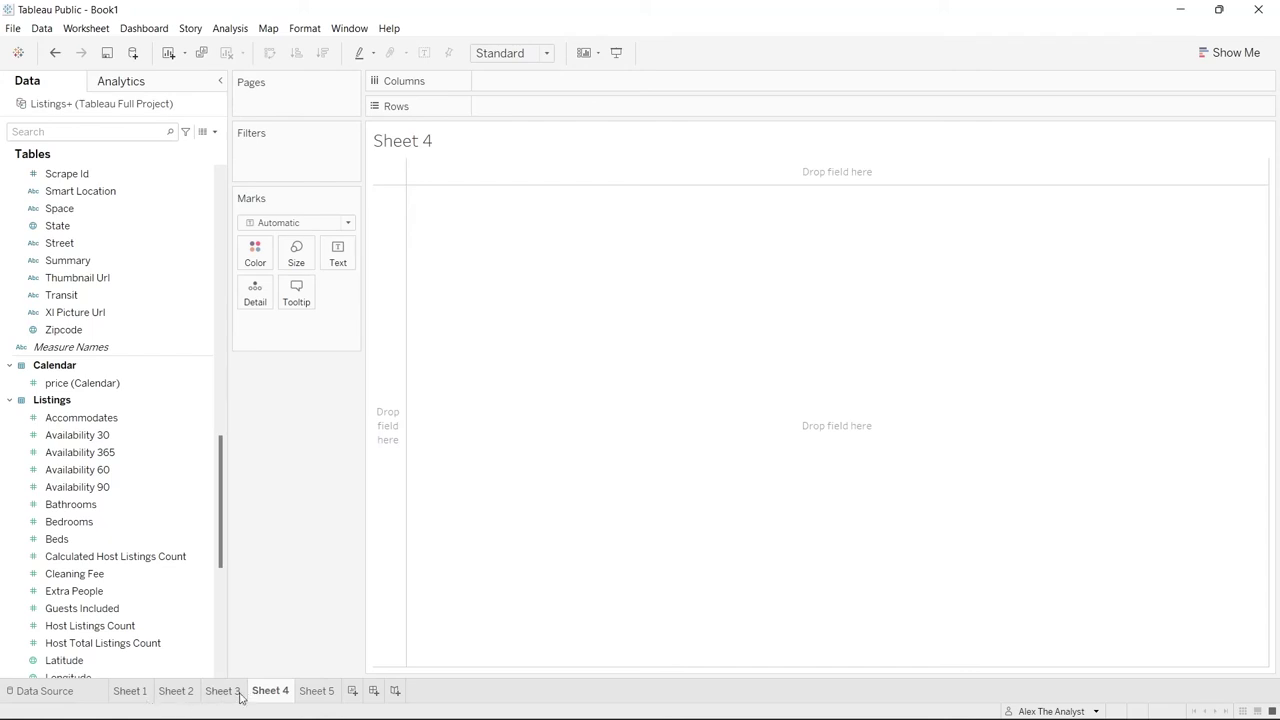
left_click(136, 694)
left_click(177, 692)
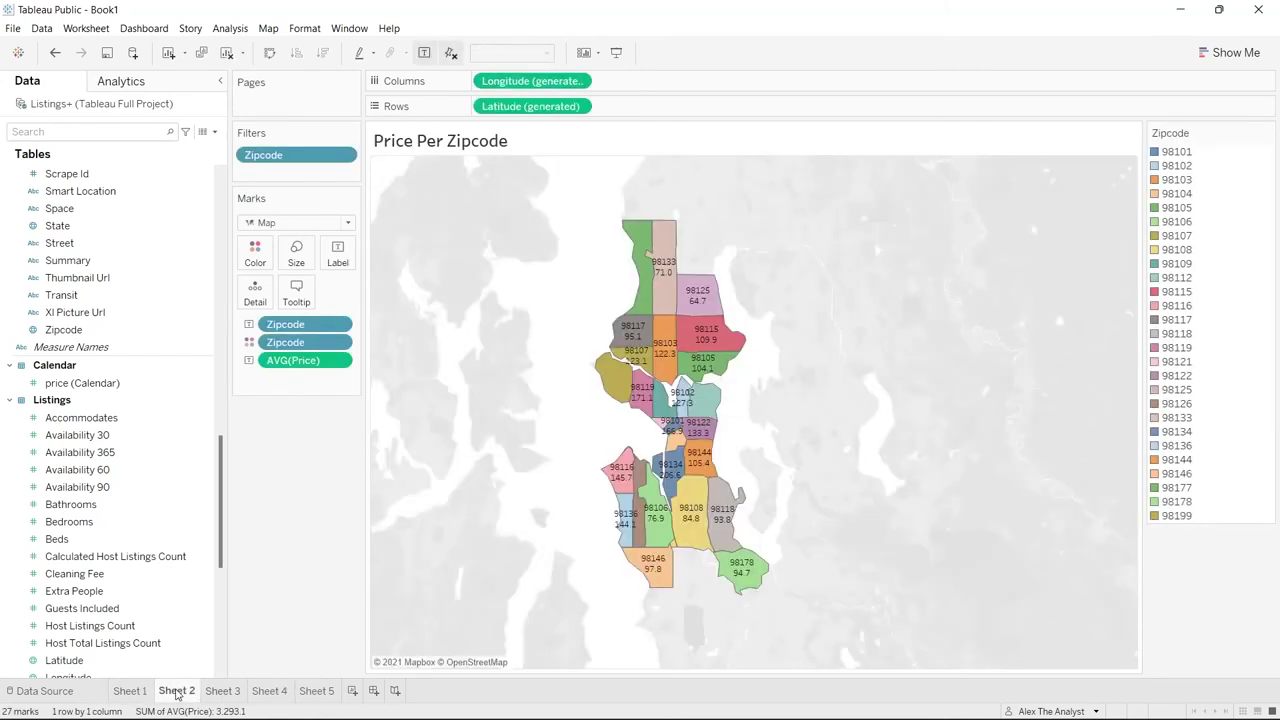
left_click(225, 693)
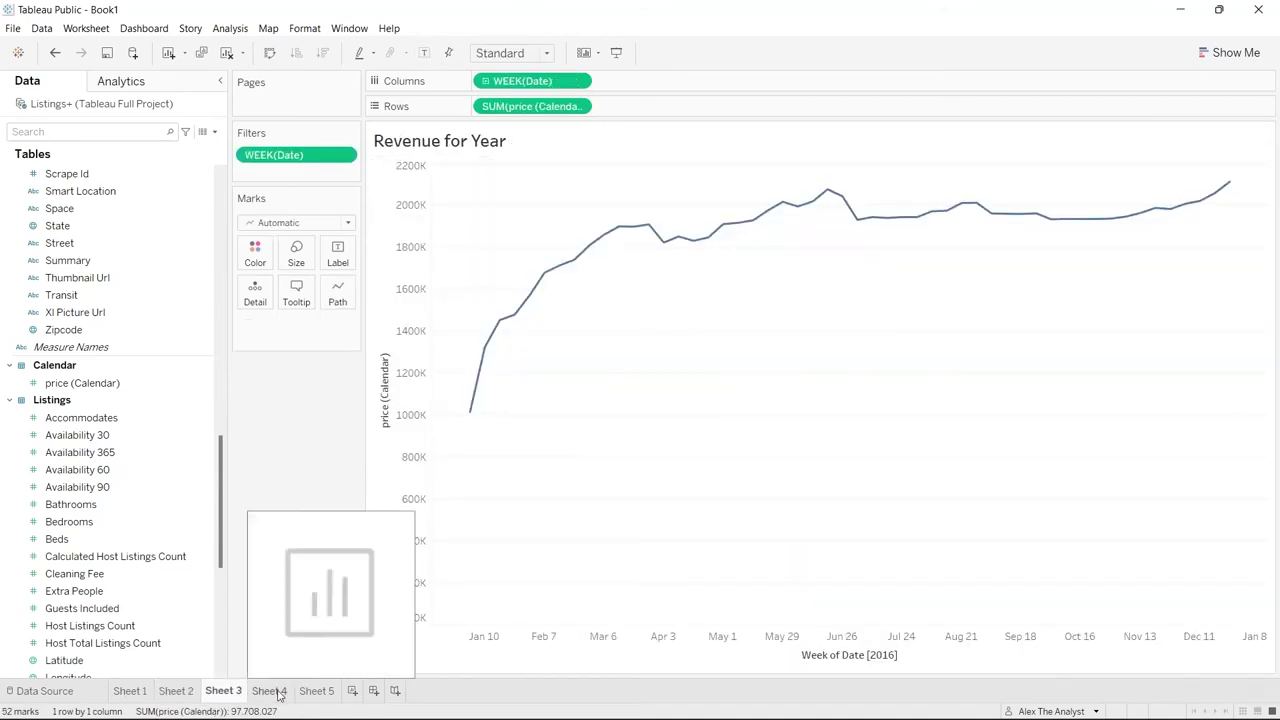
left_click(280, 693)
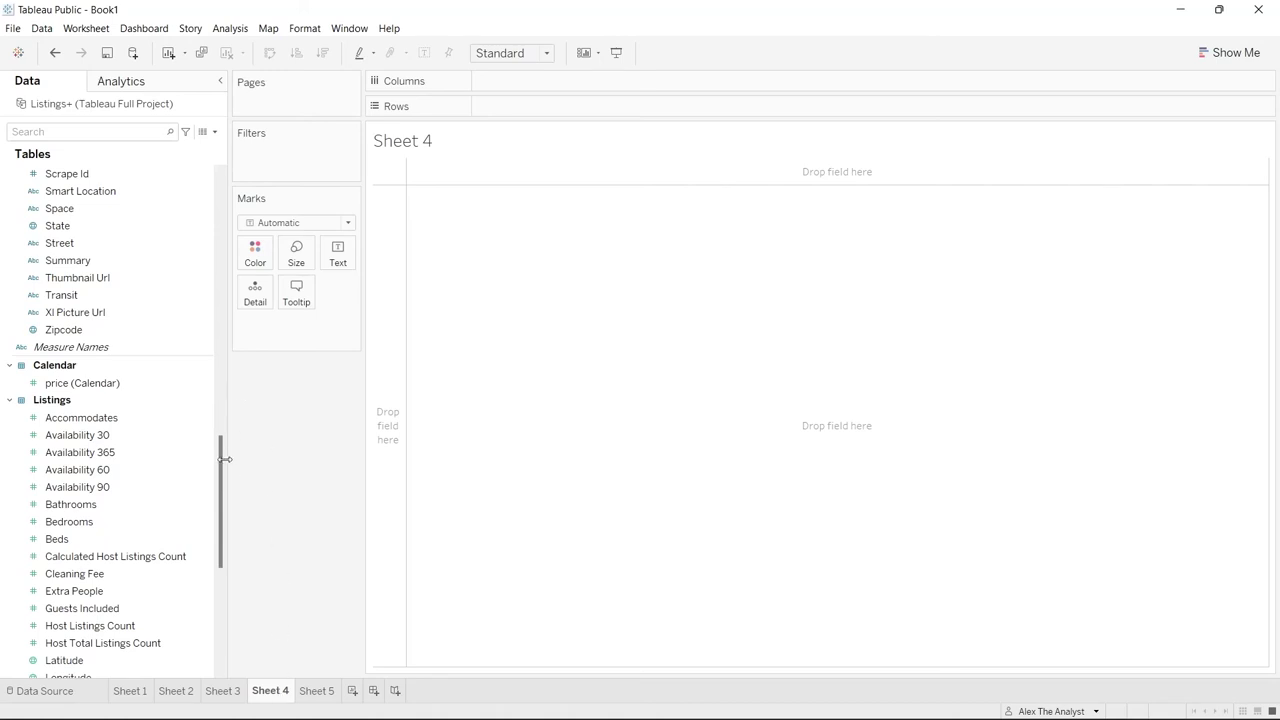
Place Bedrooms from the Listings table on the columns of Sheet 4 and aggregate it as a distinct count
scroll(220, 470, "down", 2)
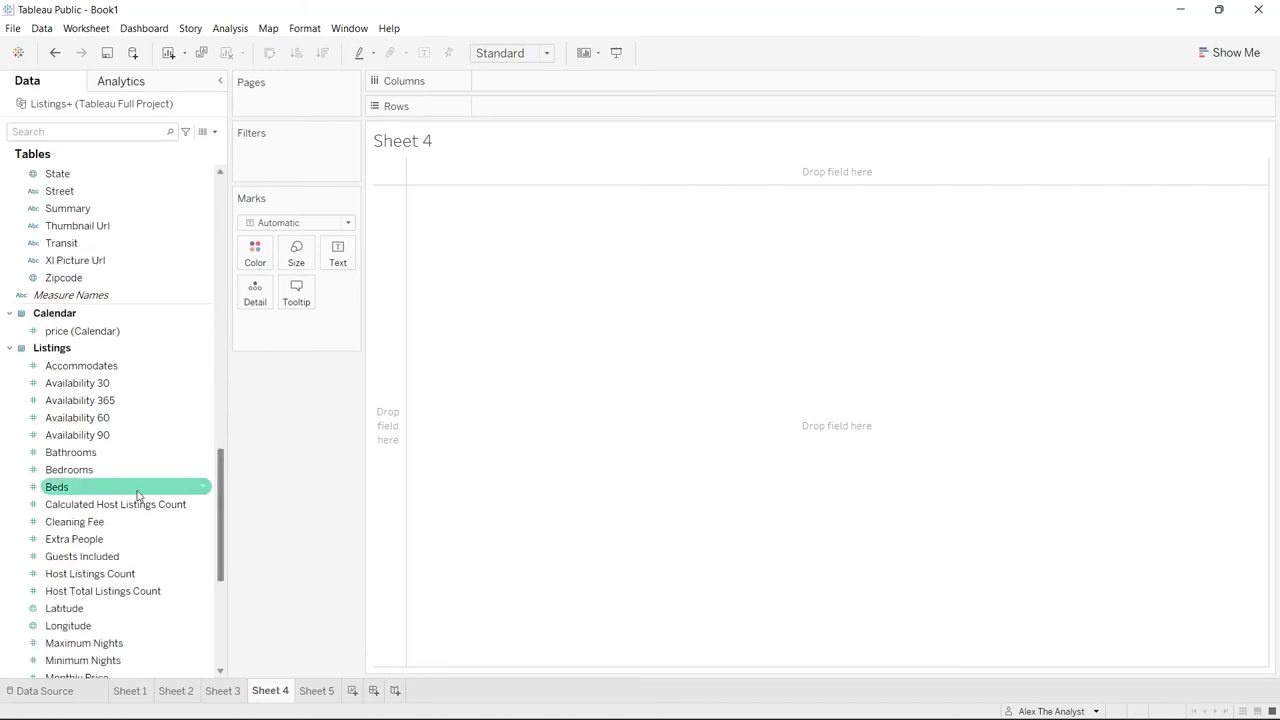
left_click_drag(115, 470, 526, 83)
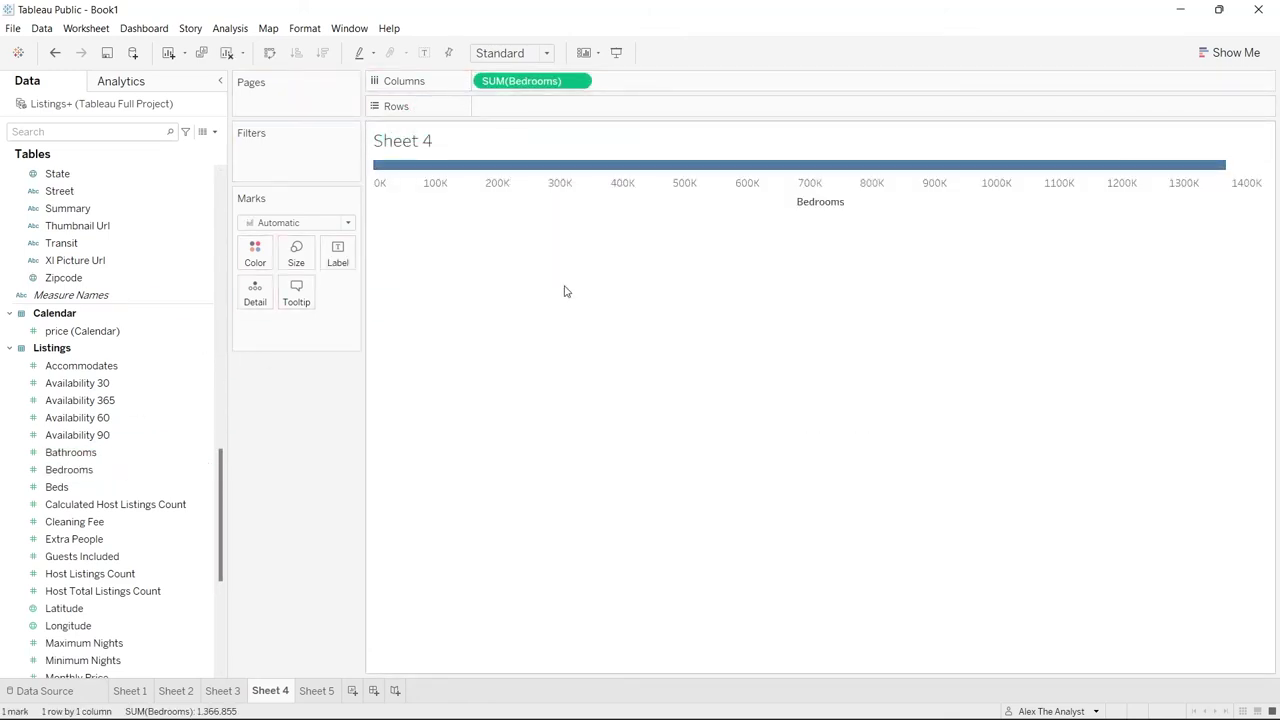
mouse_move(535, 87)
left_mouse_down()
mouse_move(171, 378)
mouse_move(120, 469)
mouse_move(483, 134)
mouse_move(556, 86)
left_mouse_up()
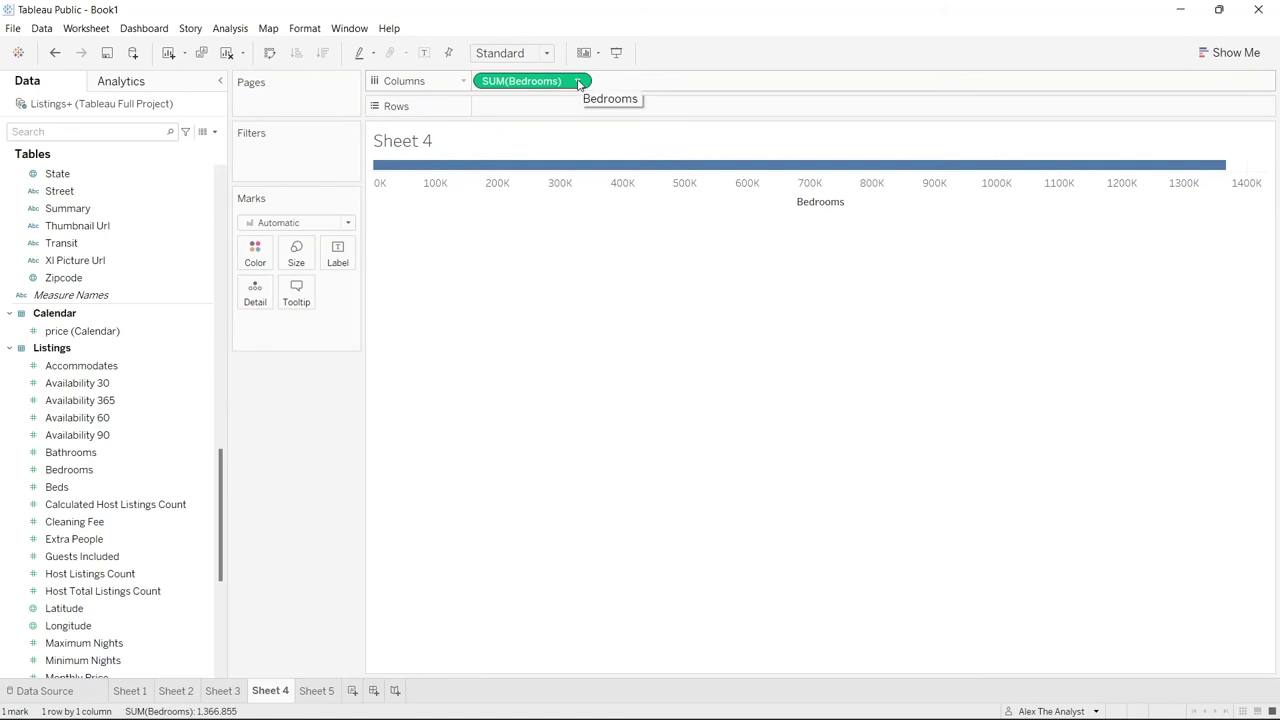
scroll(109, 591, "down", 5)
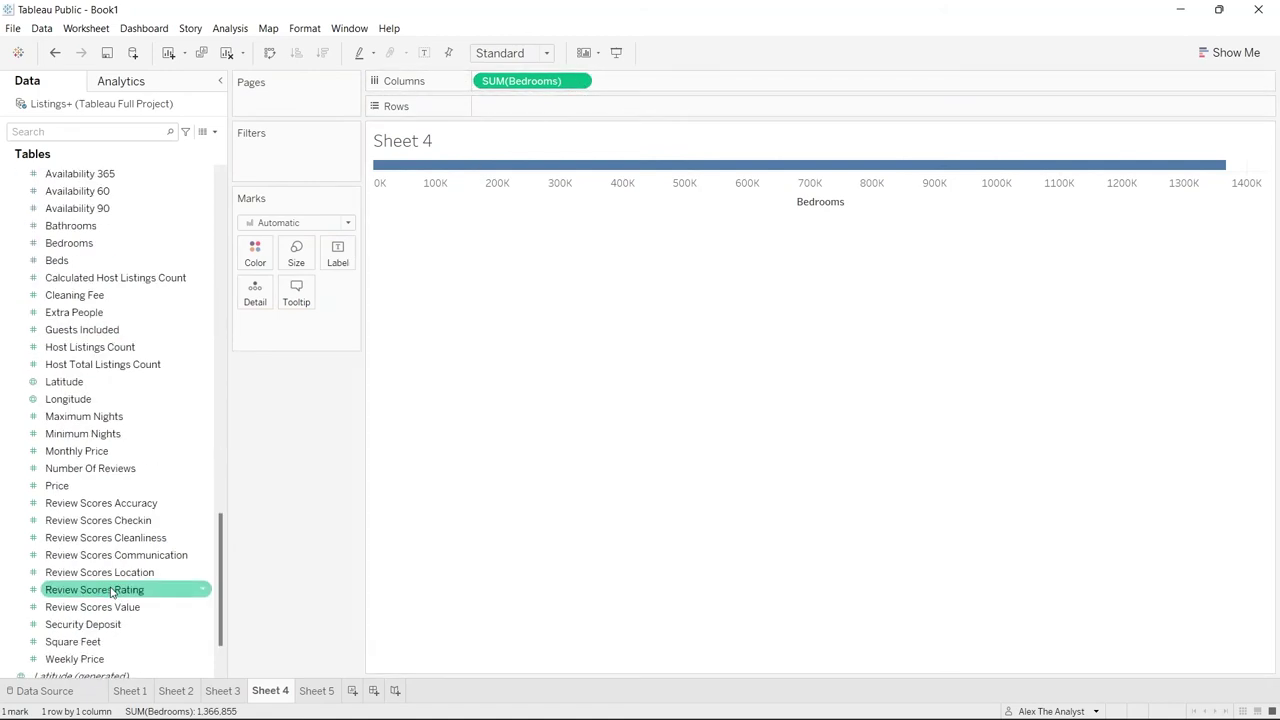
scroll(143, 537, "up", 5)
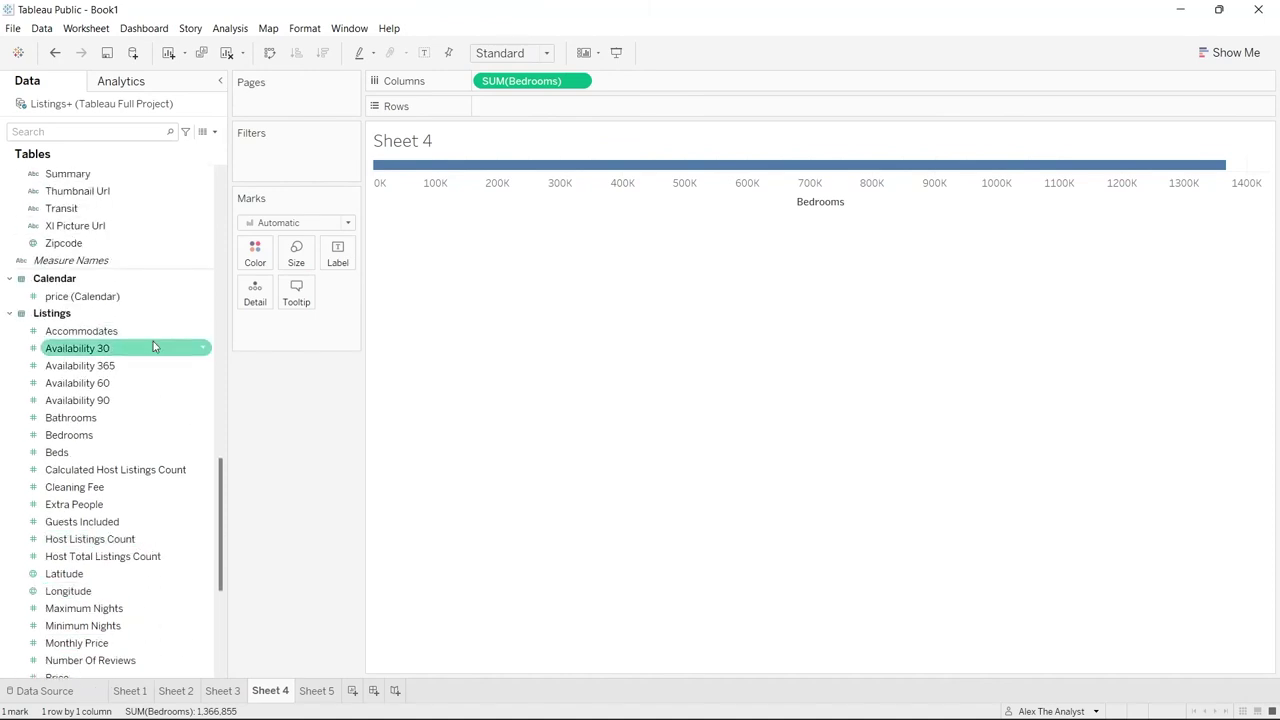
left_click(582, 88)
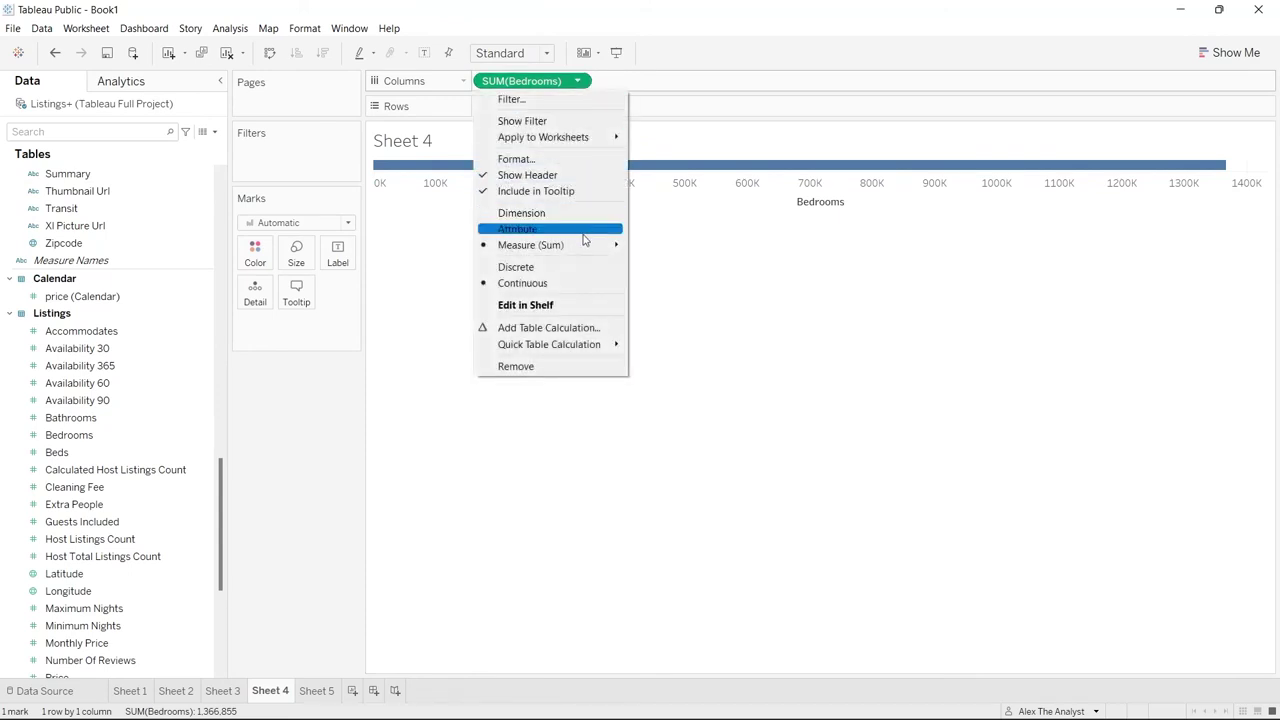
mouse_move(585, 247)
left_click(685, 312)
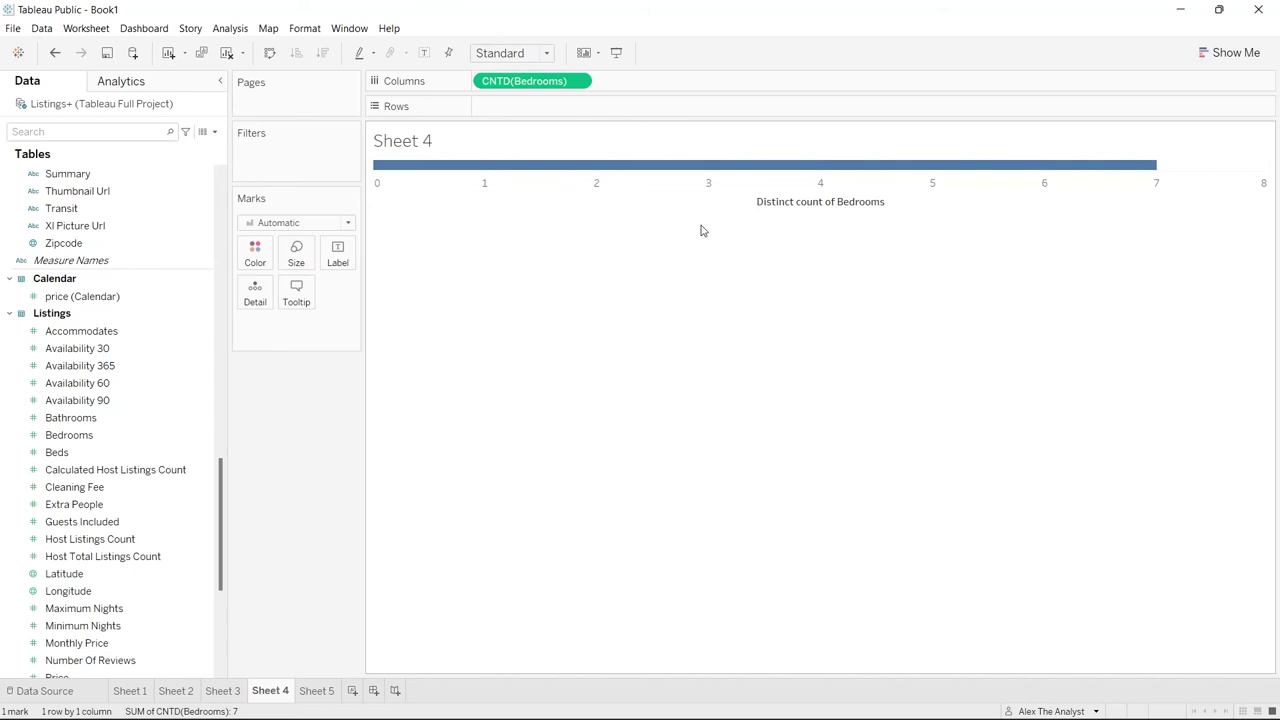
Remove the distinct count of Bedrooms from the columns of Sheet 4
scroll(134, 186, "up", 10)
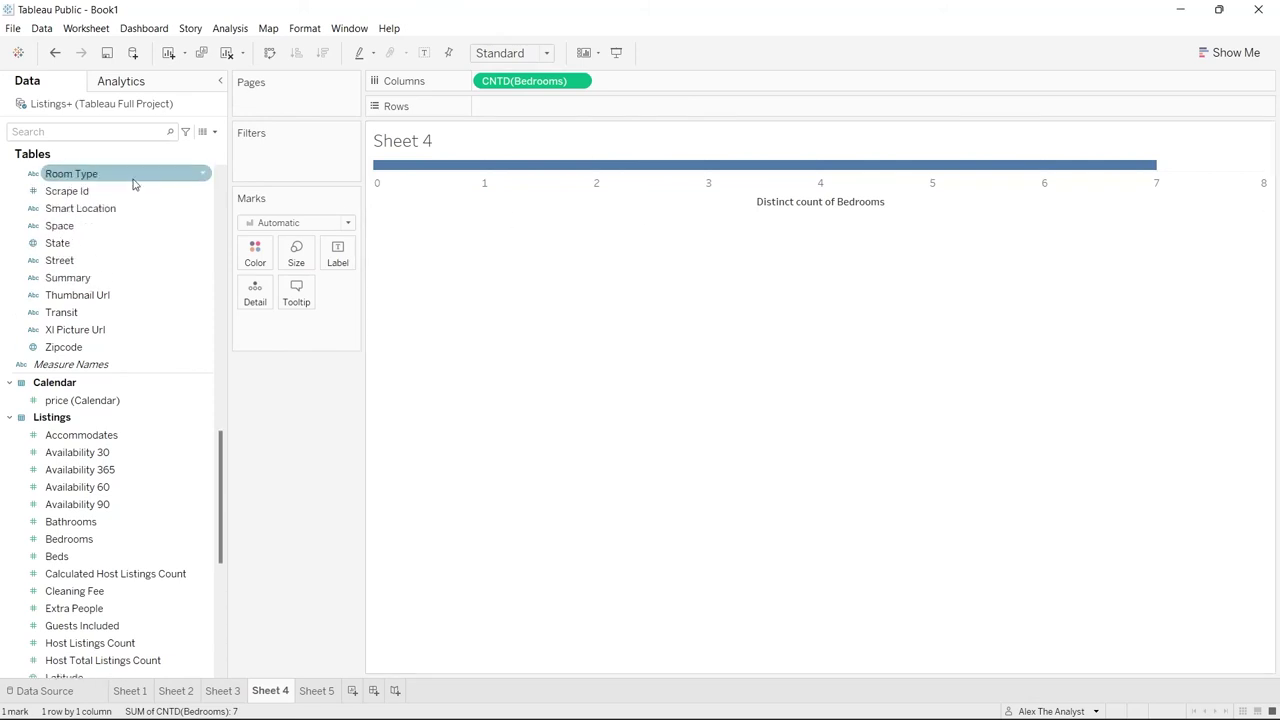
scroll(140, 228, "up", 7)
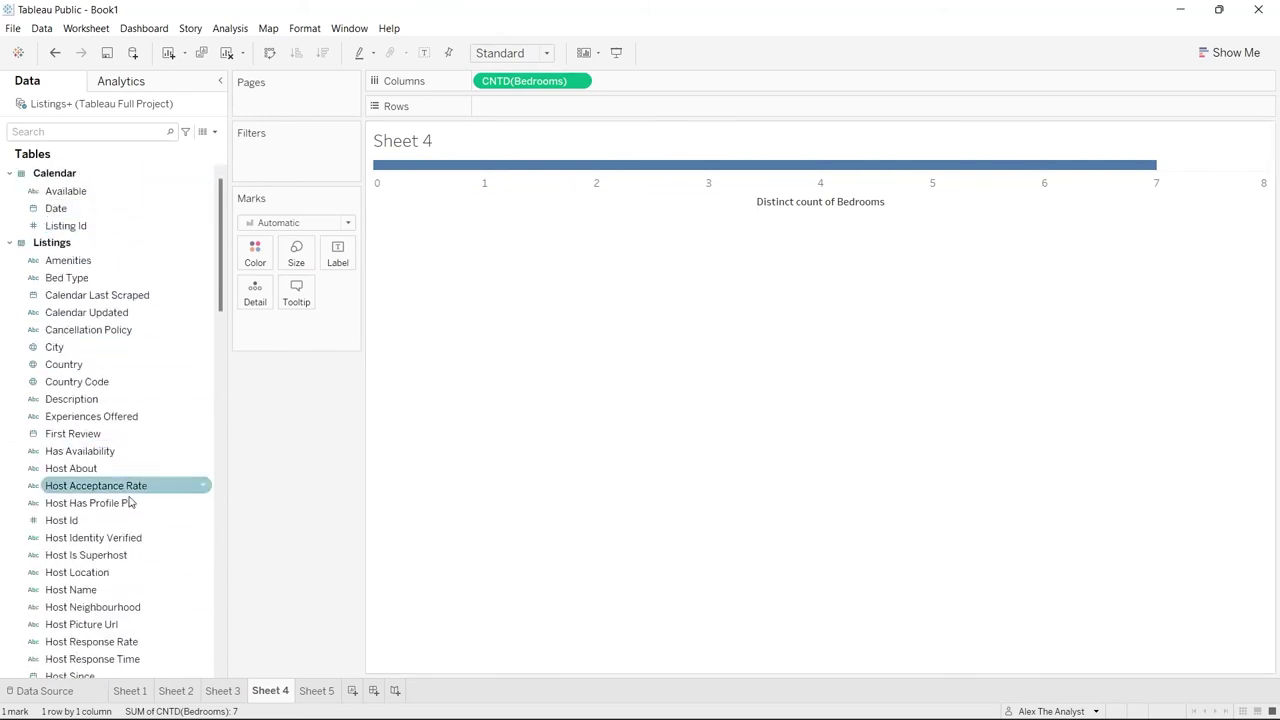
scroll(139, 458, "down", 15)
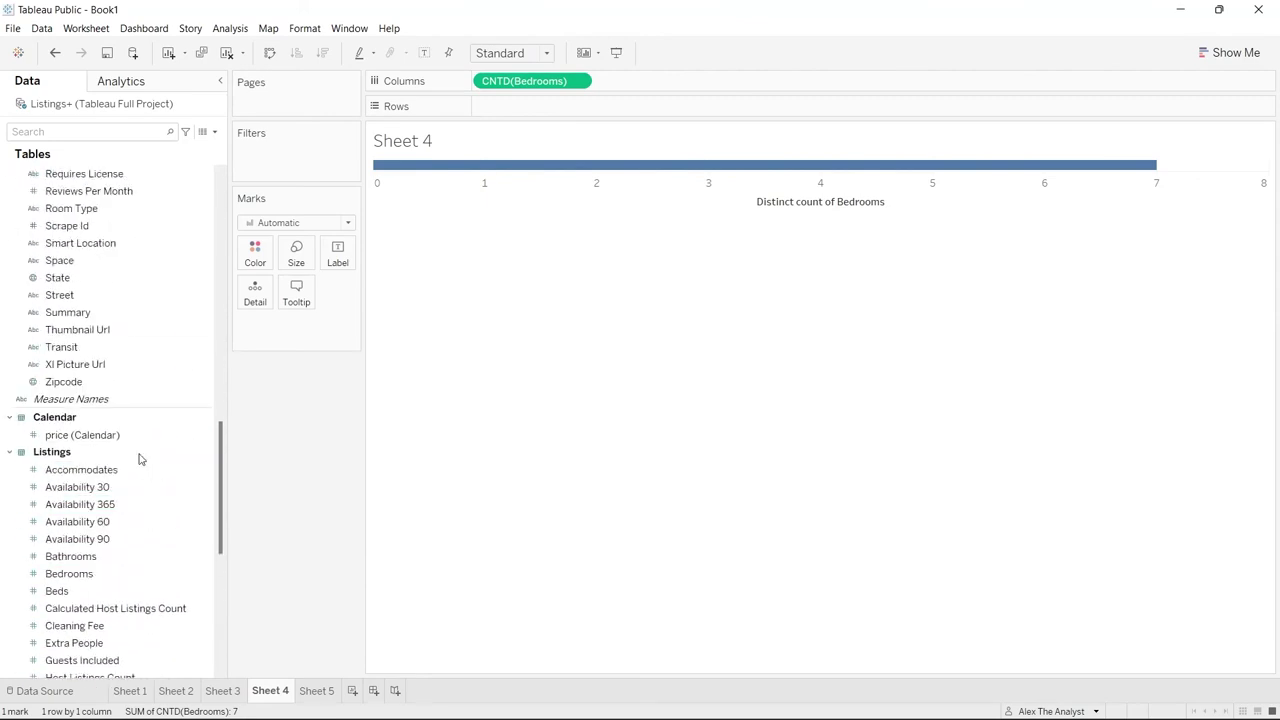
left_click(579, 82)
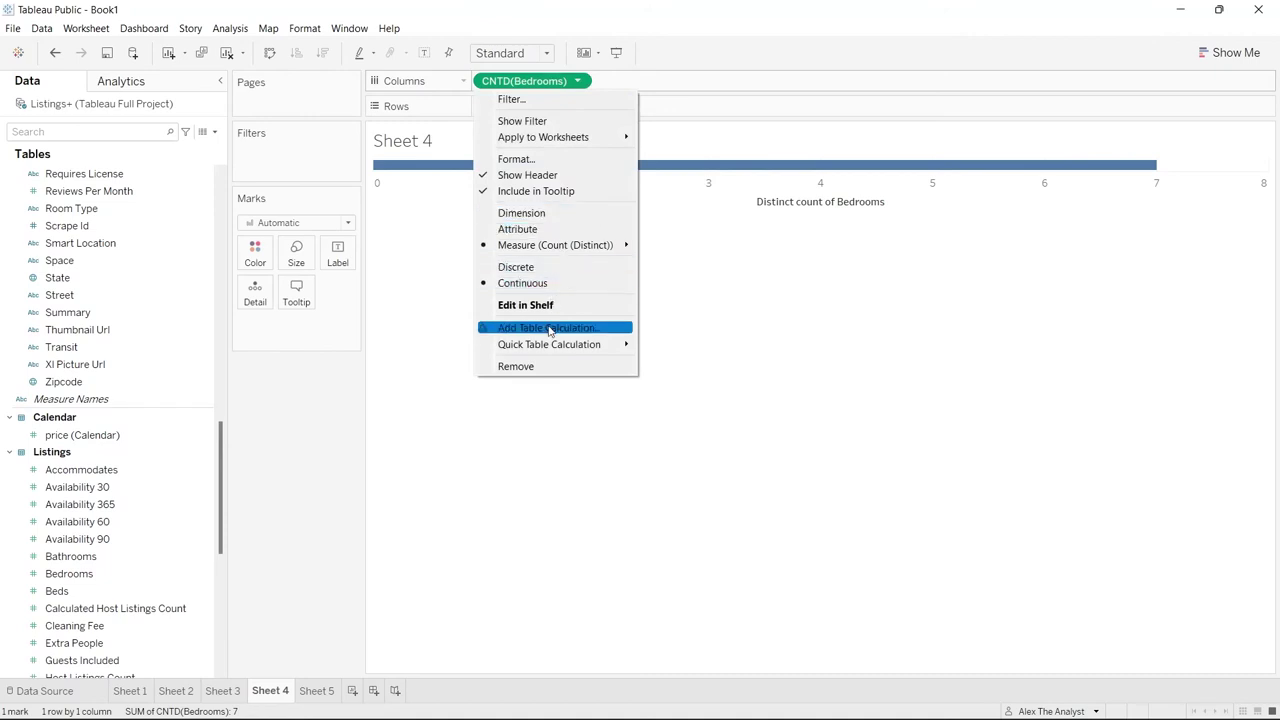
left_click(546, 367)
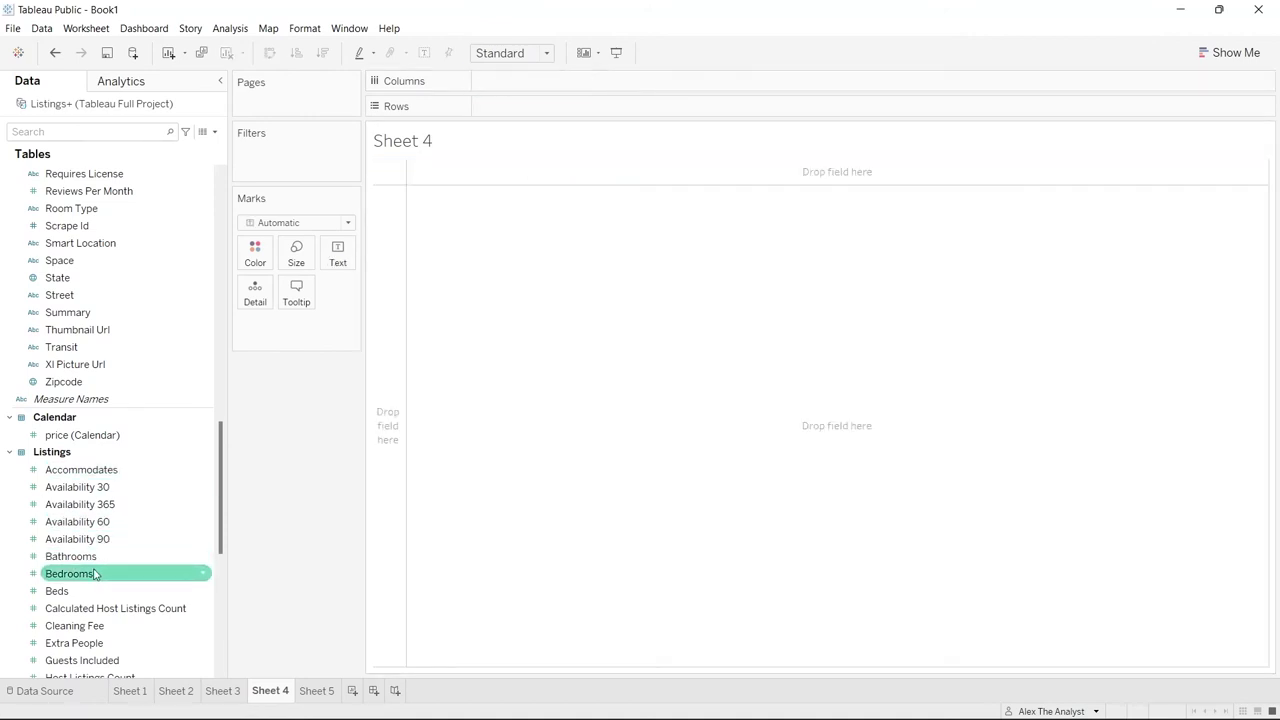
Convert the Bedrooms field of the Listings table to a dimension and place it on the columns of Sheet 4
left_click(204, 574)
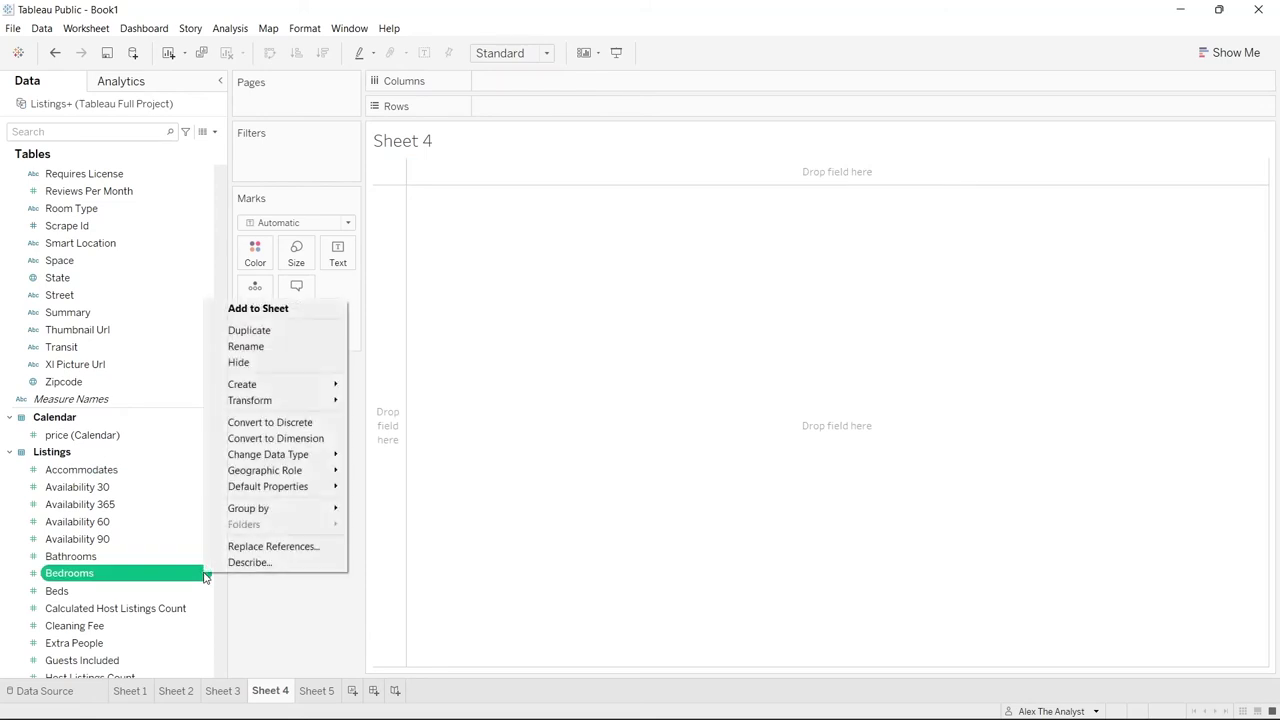
left_click(283, 441)
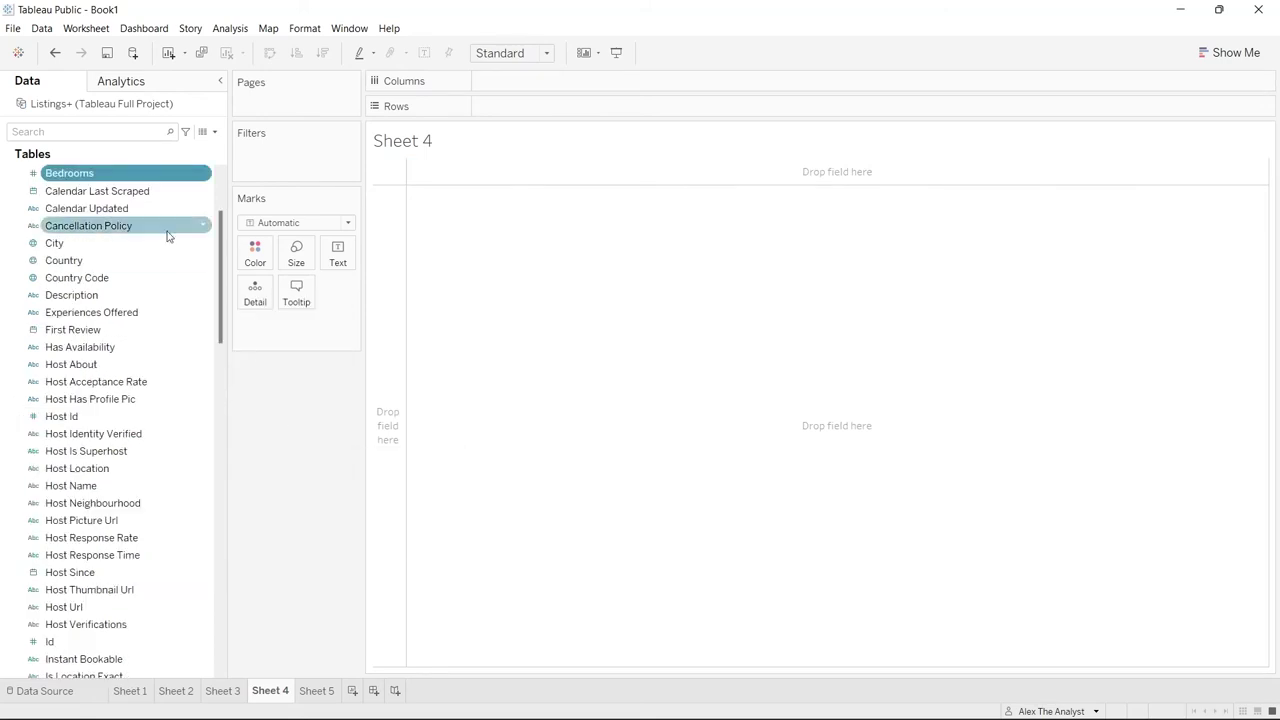
left_click_drag(91, 177, 535, 86)
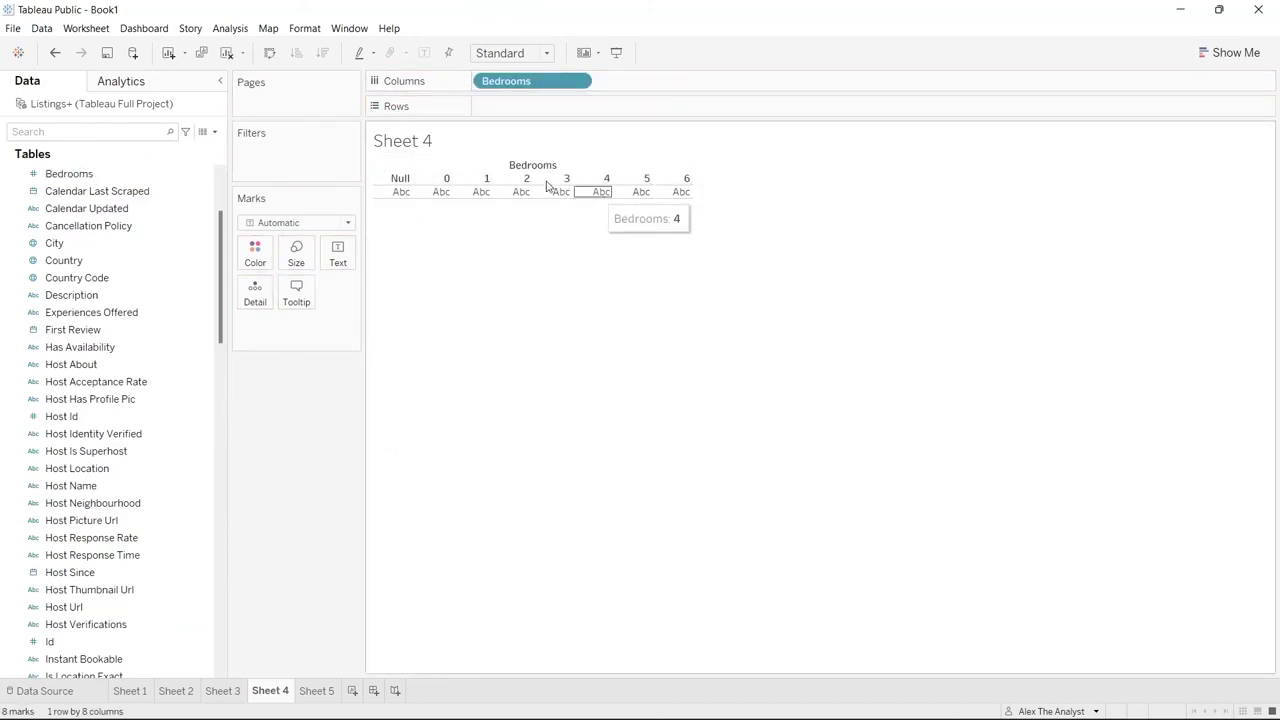
left_click(404, 180)
right_click(404, 180)
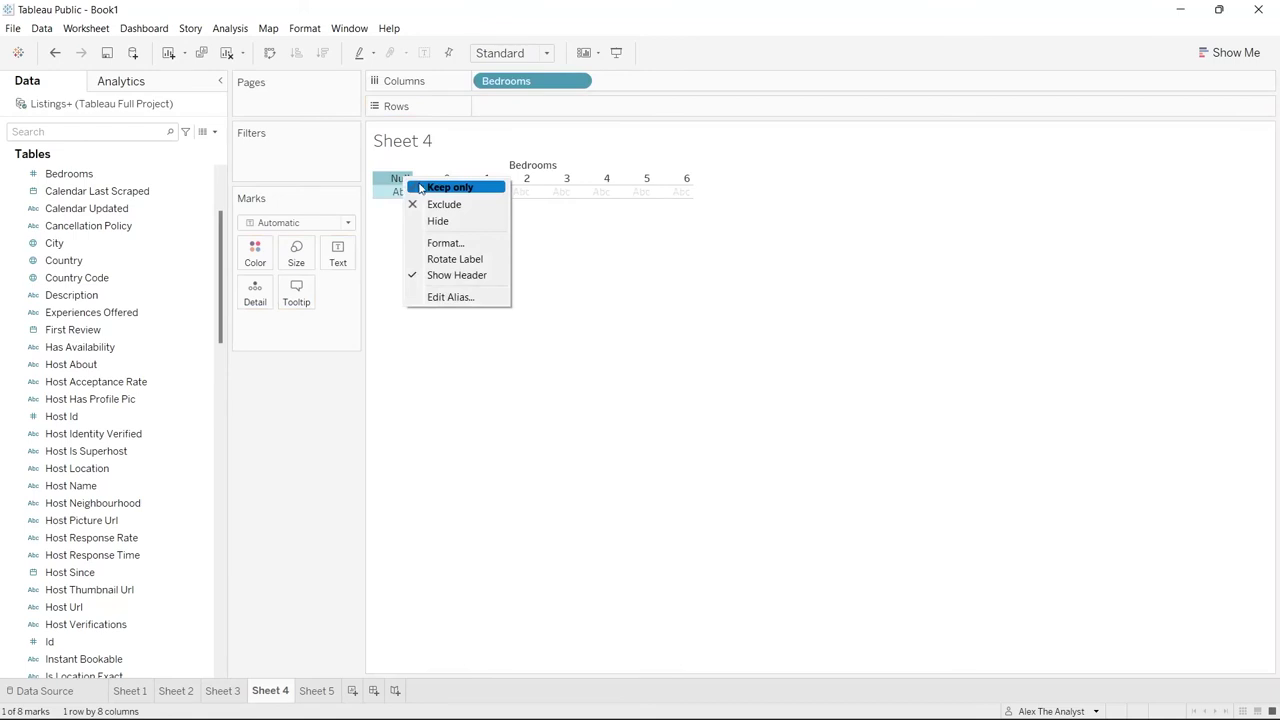
left_click(476, 149)
left_click(434, 249)
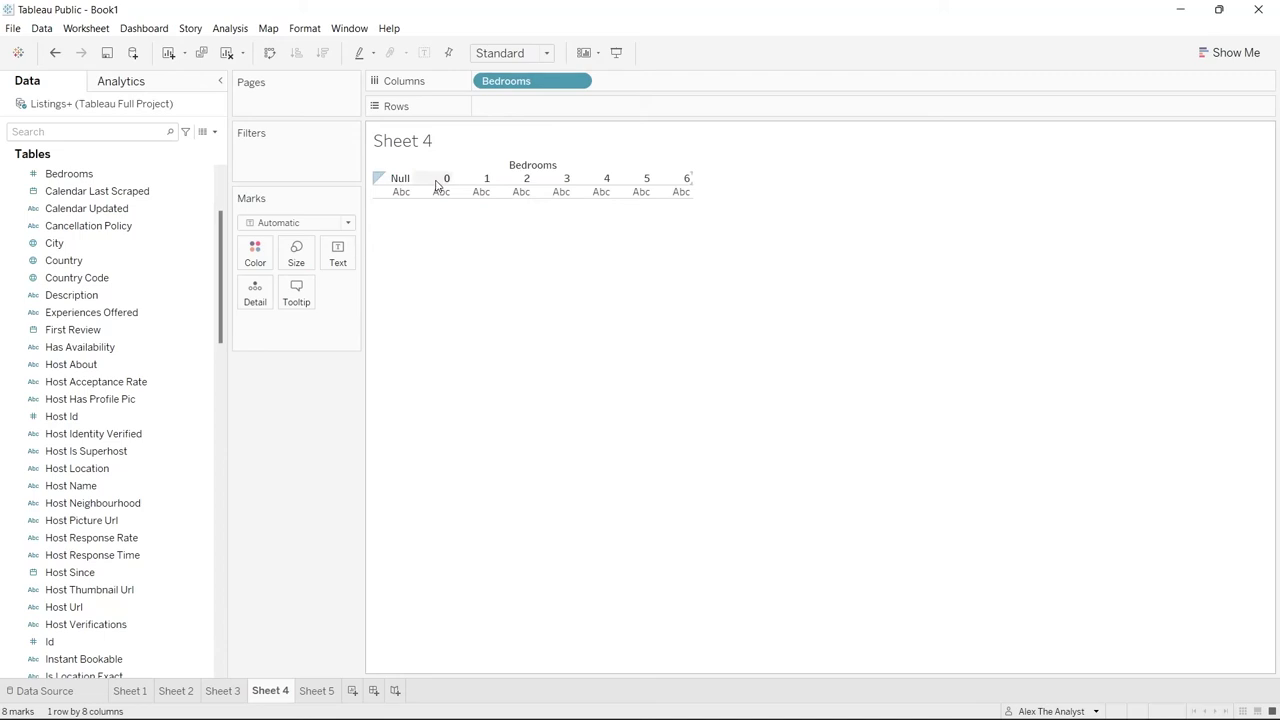
Place Price from the Listings table on the rows of Sheet 4
left_click_drag(220, 317, 222, 625)
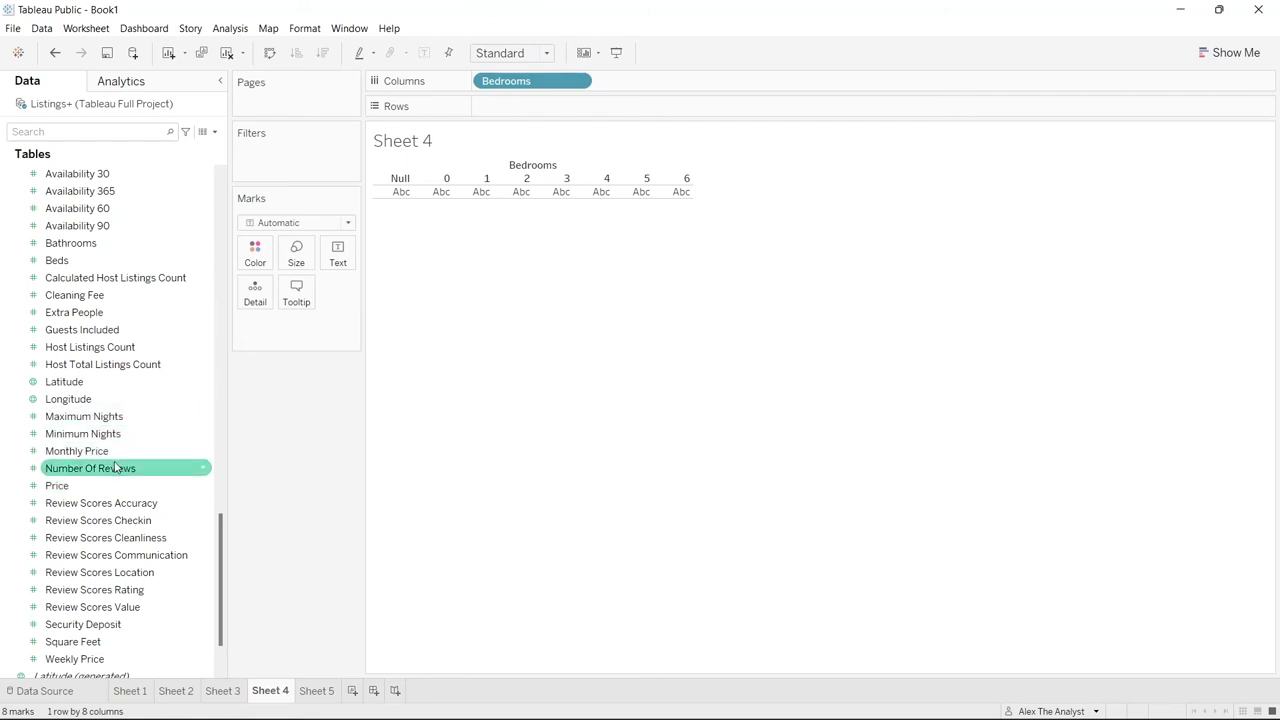
scroll(115, 468, "down", 2)
scroll(118, 486, "up", 1)
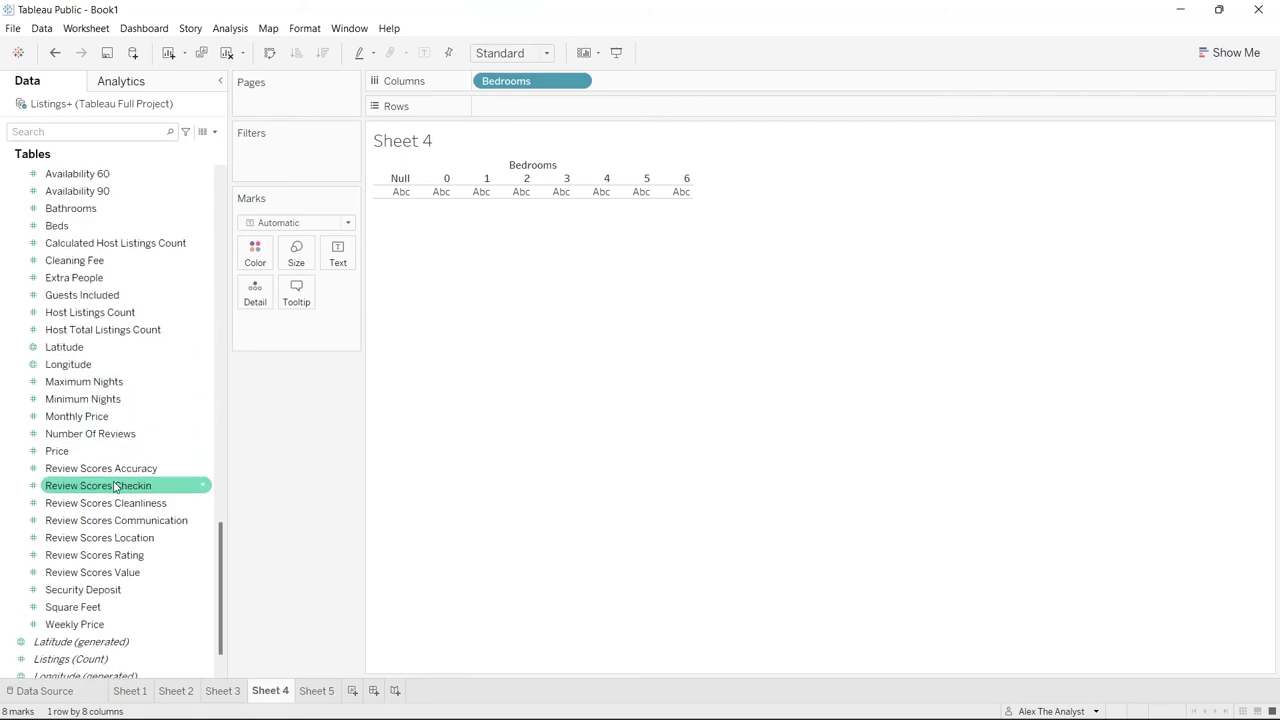
left_click_drag(118, 451, 582, 107)
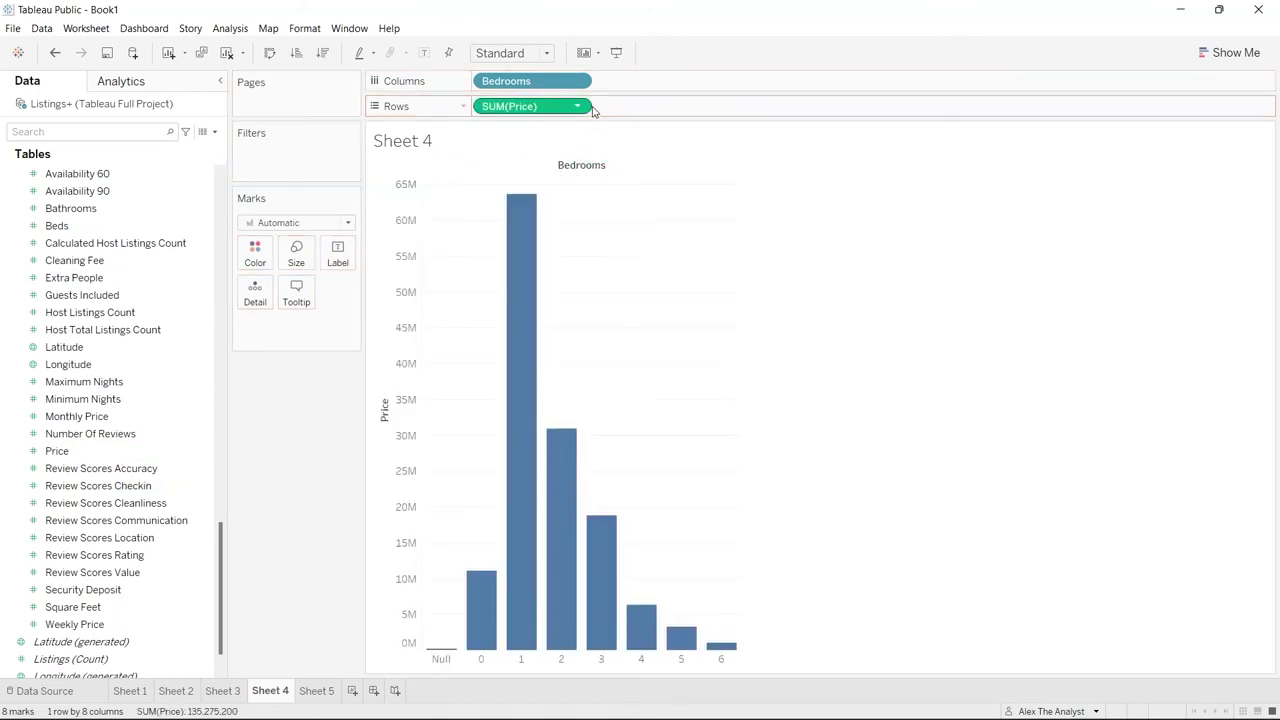
left_click(578, 107)
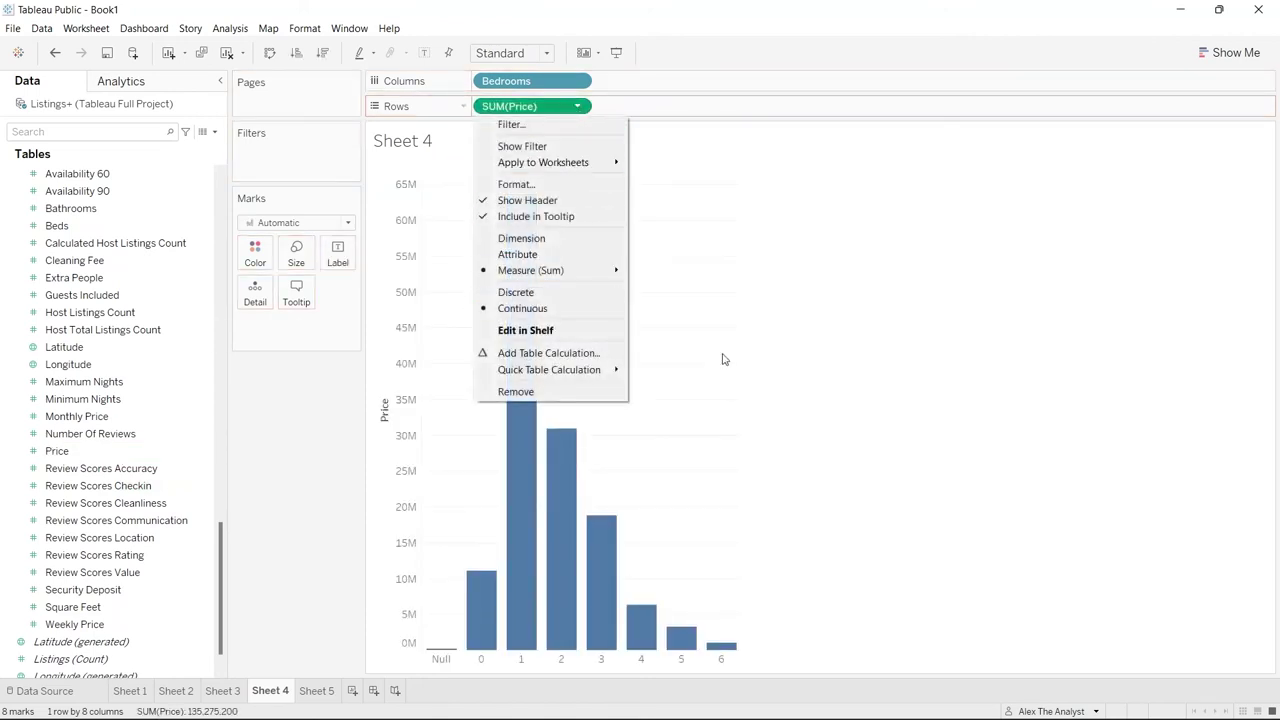
left_click(821, 353)
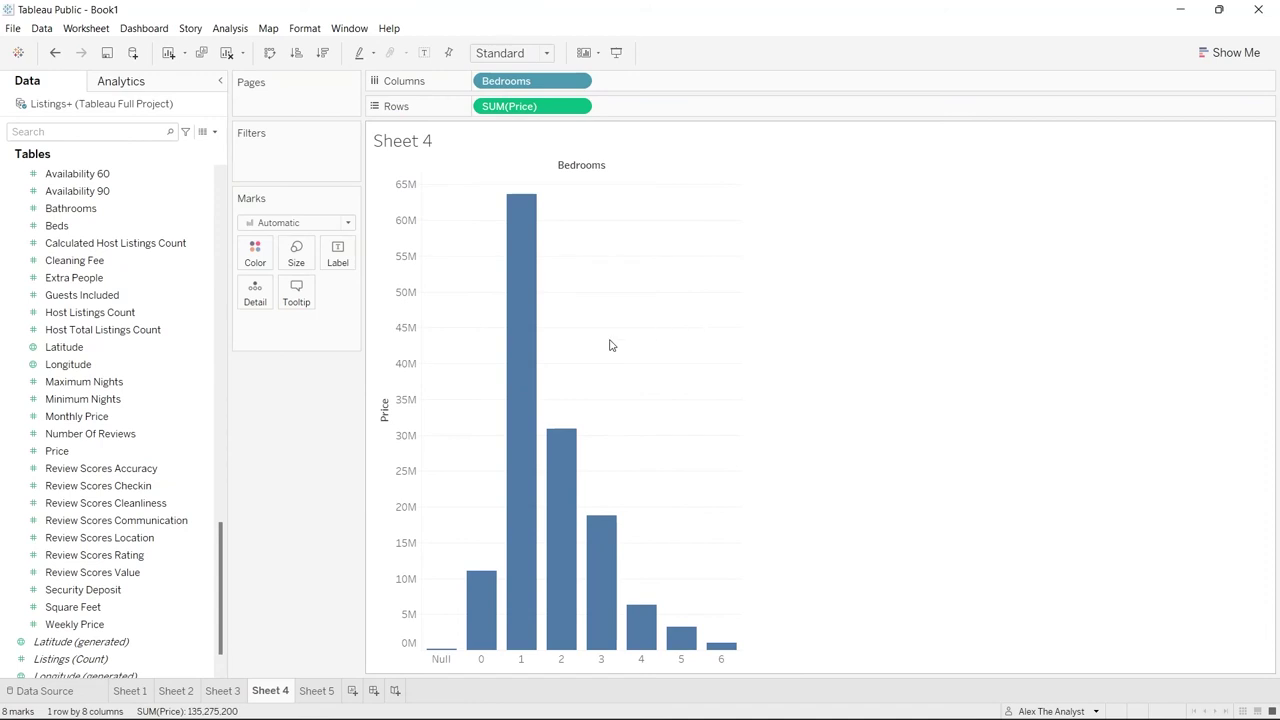
left_click_drag(610, 345, 590, 401)
Aggregate Price on the rows of Sheet 4 as an average
mouse_move(508, 316)
left_click(578, 106)
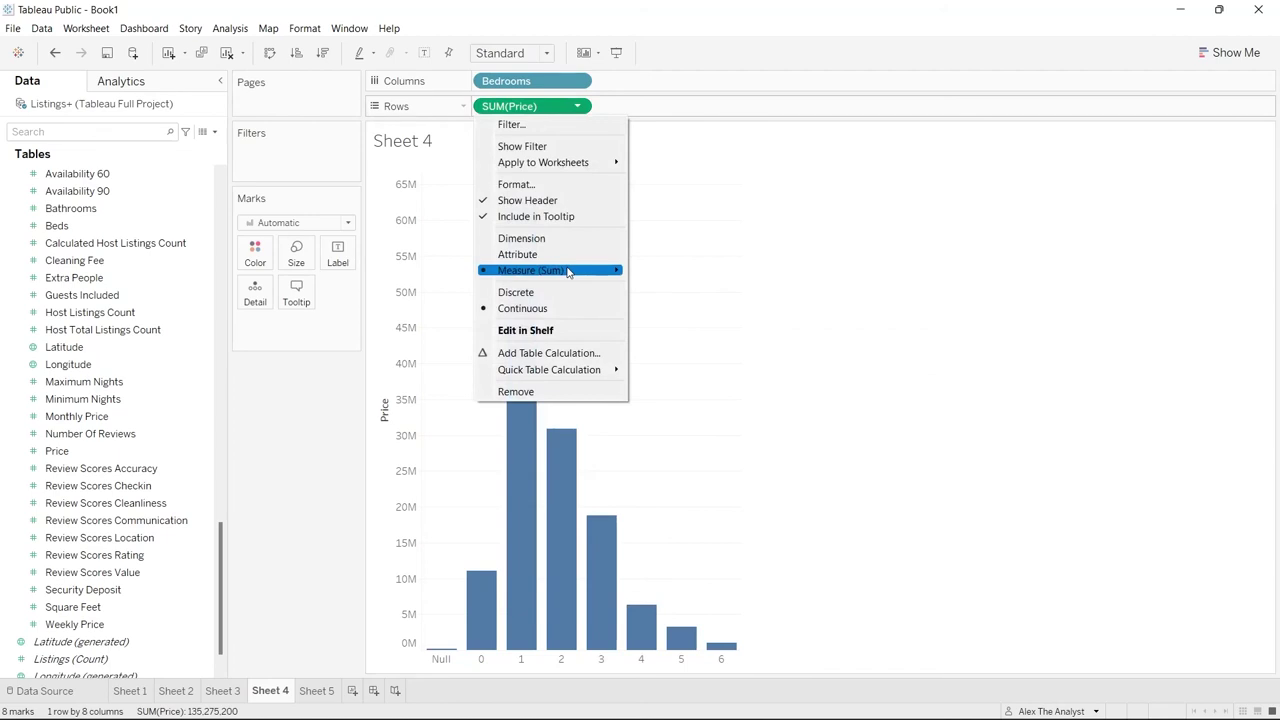
mouse_move(571, 271)
left_click(677, 289)
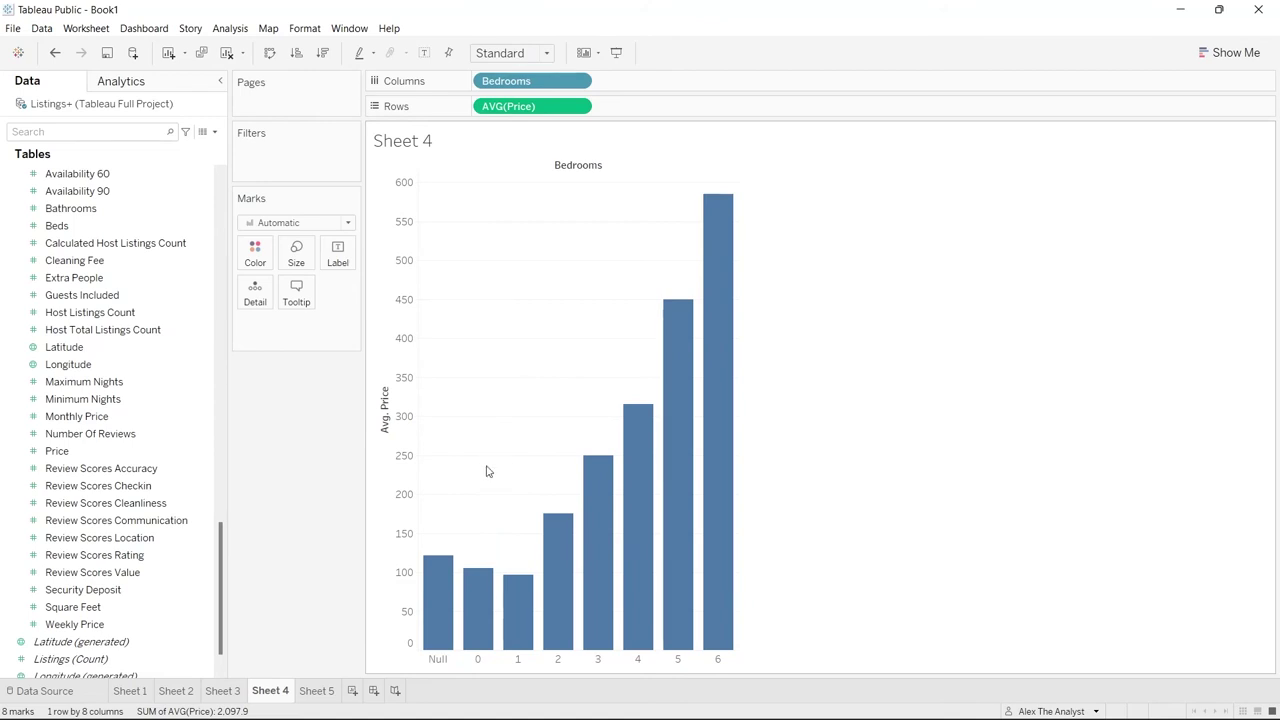
Exclude the bars for Null and 0 bedrooms from the average price chart
right_click(443, 592)
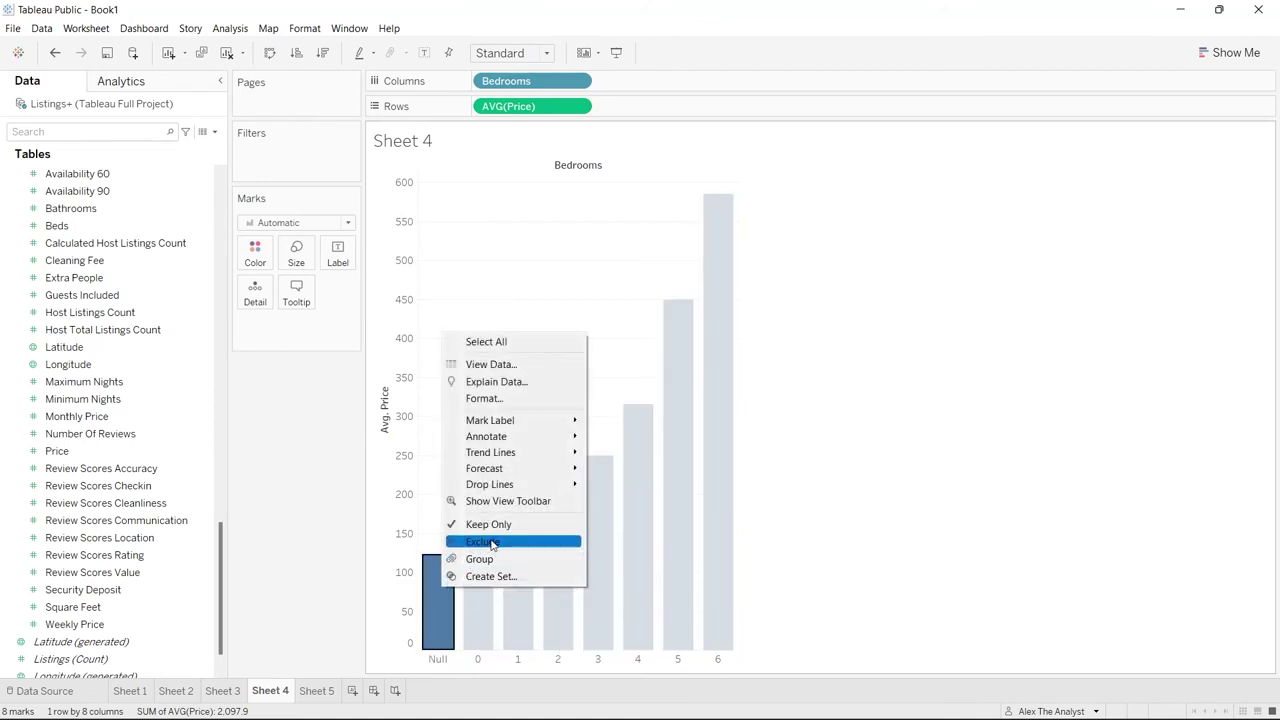
left_click(491, 544)
left_click(436, 600)
right_click(432, 603)
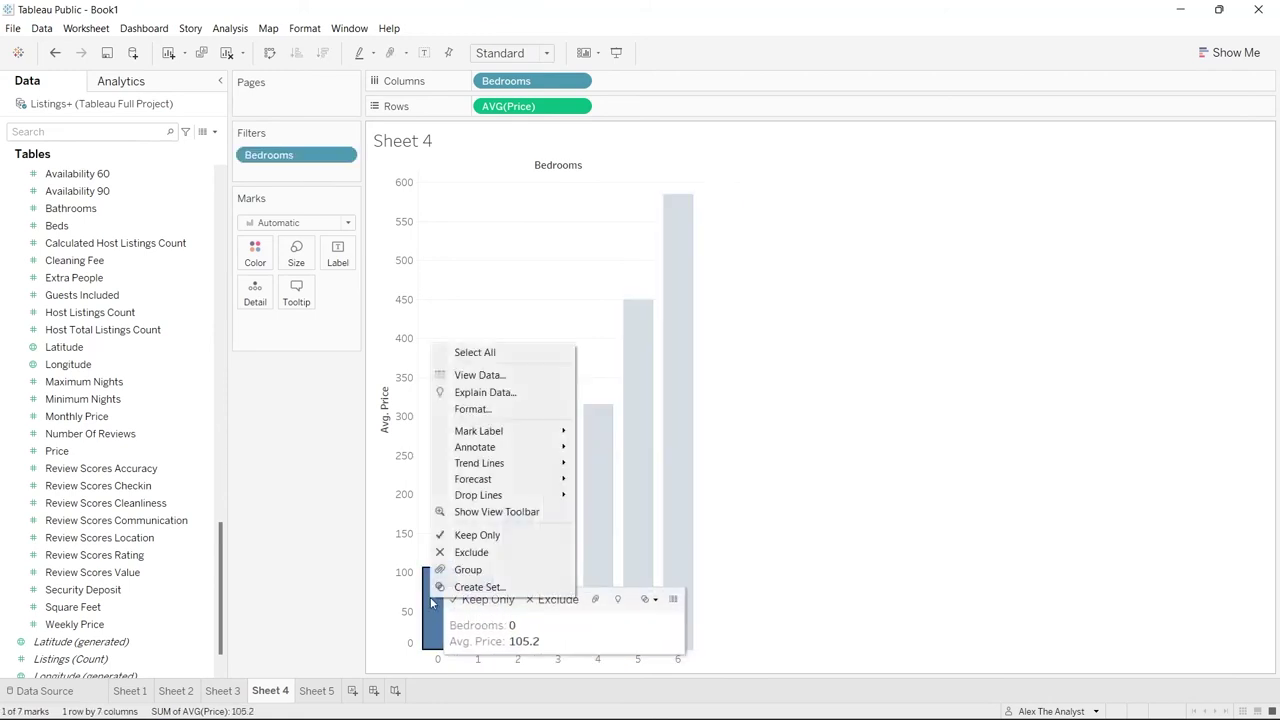
left_click(471, 552)
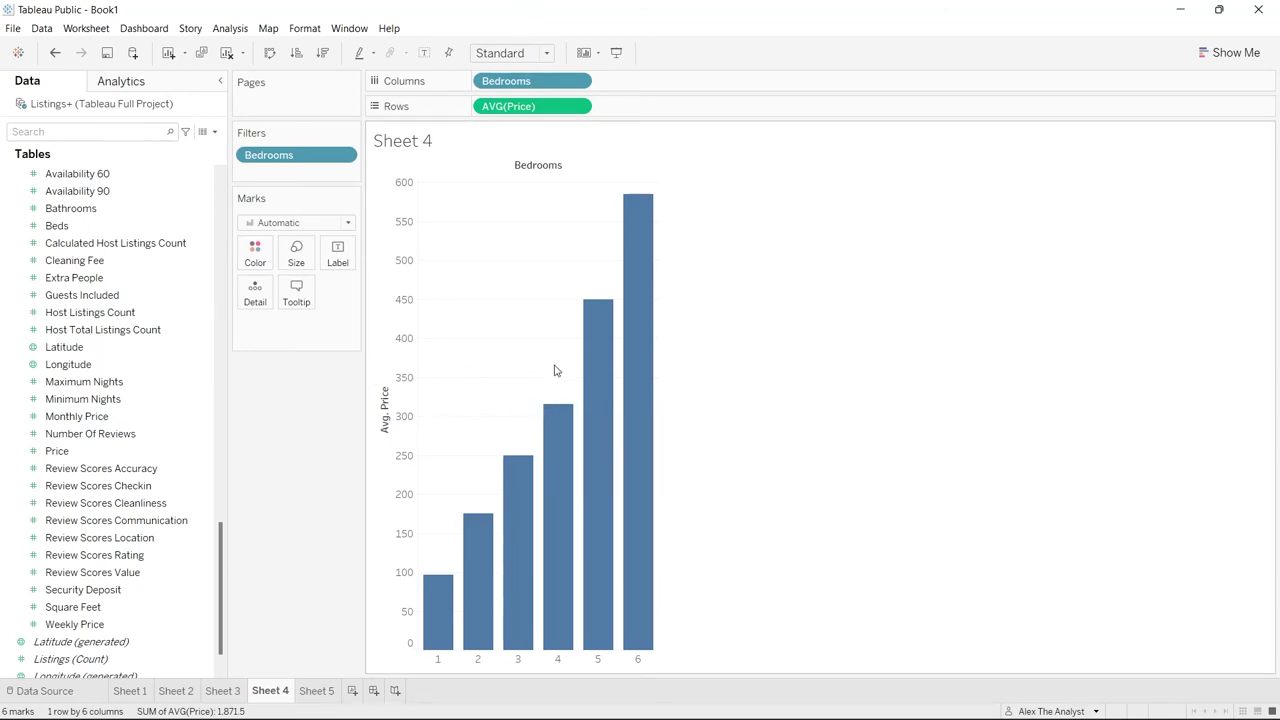
Label the bars on Sheet 4 with Price from the Listings table and widen the columns so the labels fit horizontally
left_click(97, 453)
left_click_drag(97, 457, 257, 360)
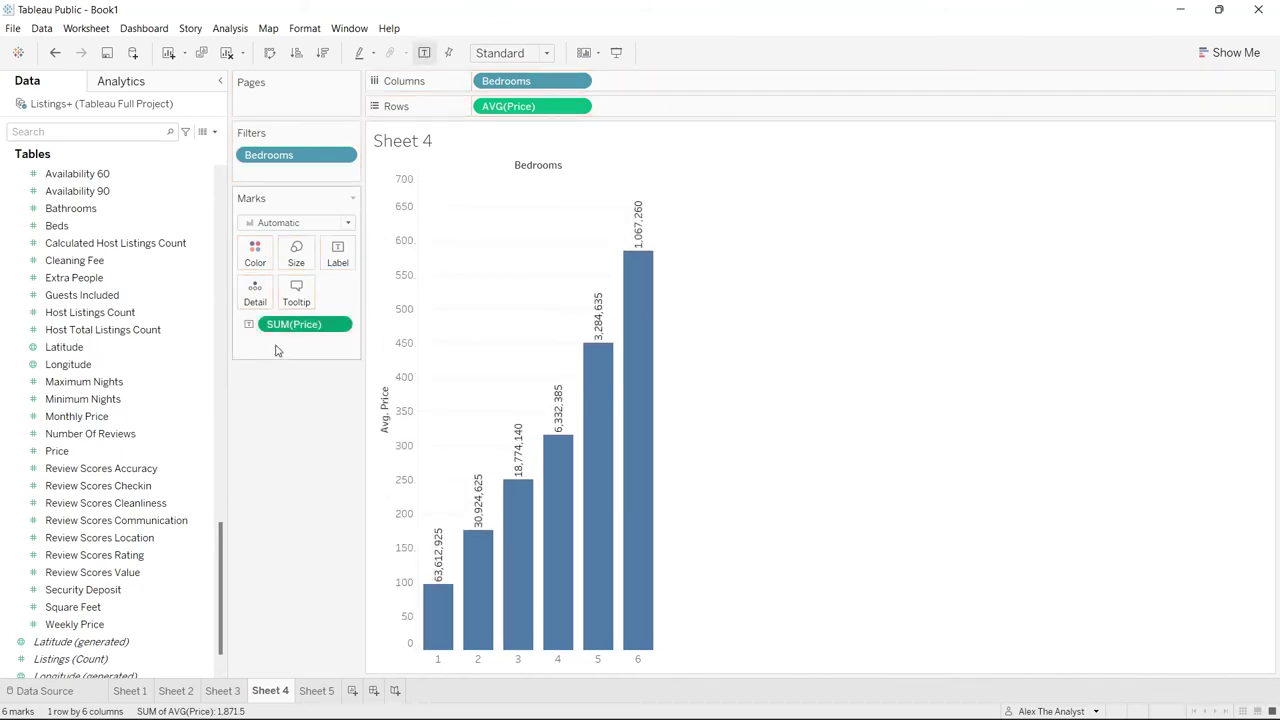
left_click(336, 325)
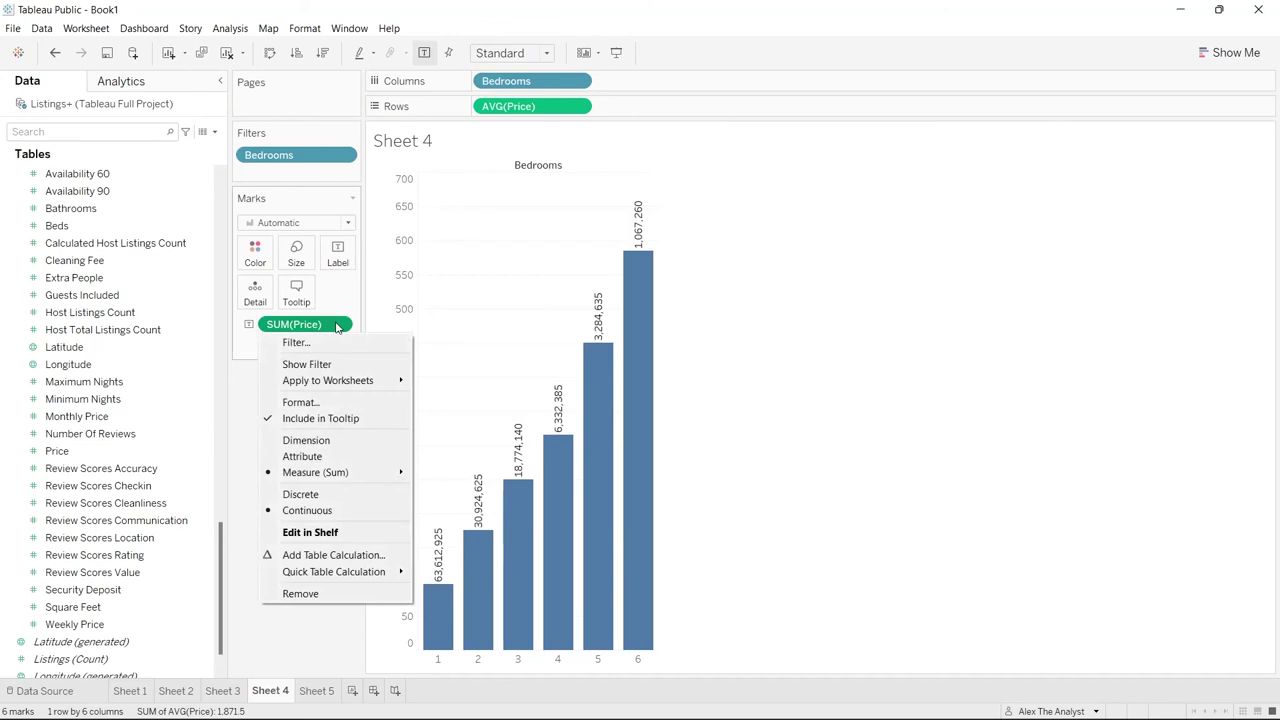
left_click(717, 399)
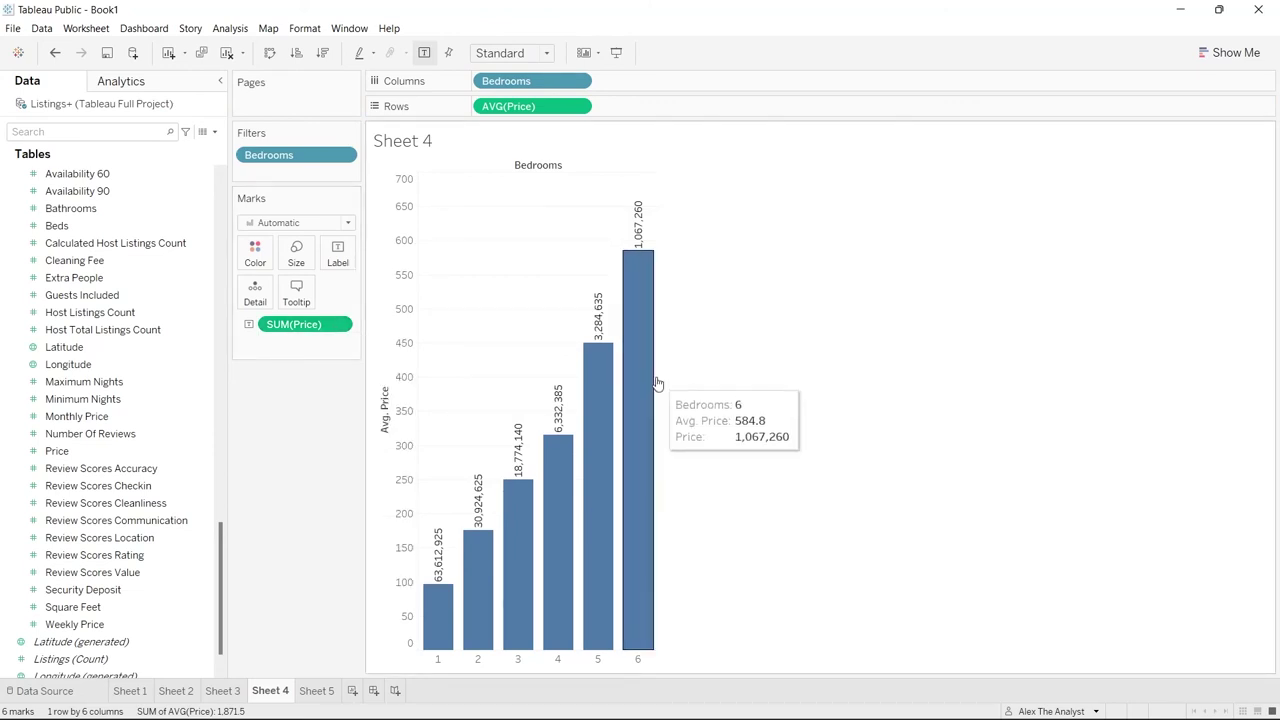
left_click_drag(660, 374, 783, 370)
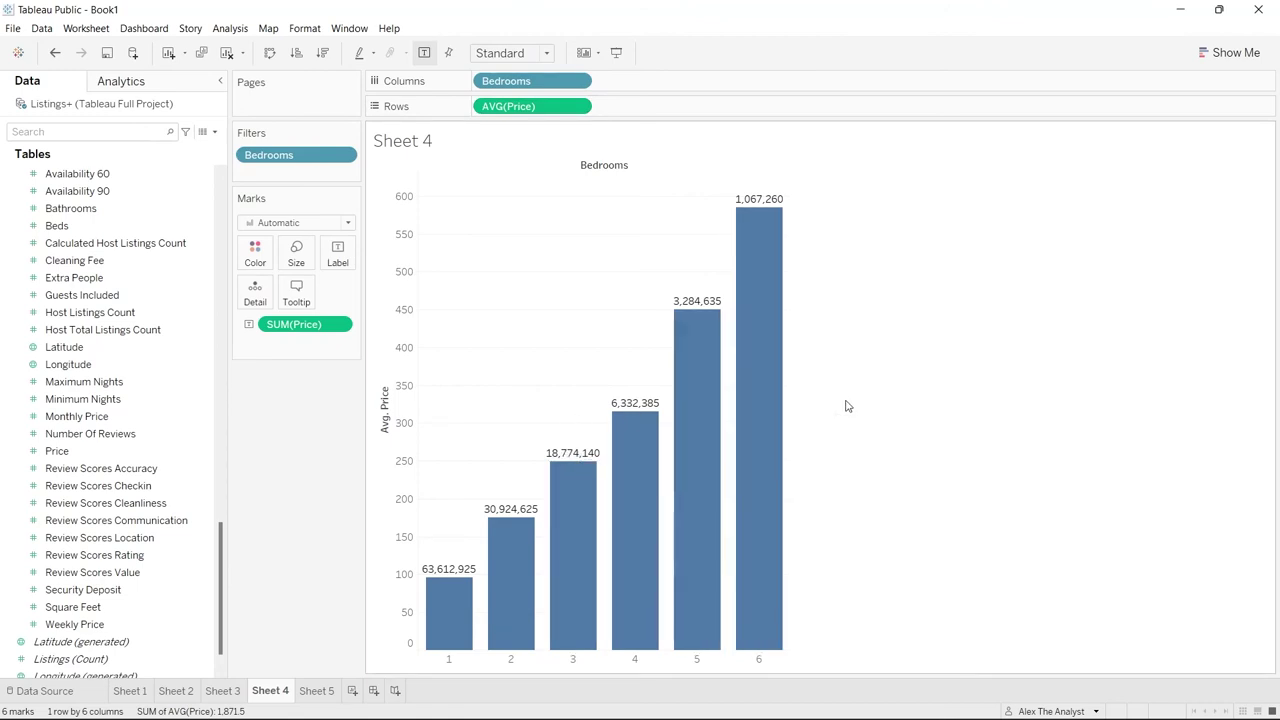
Aggregate the Price label on the bedroom bars as an average
left_click(342, 326)
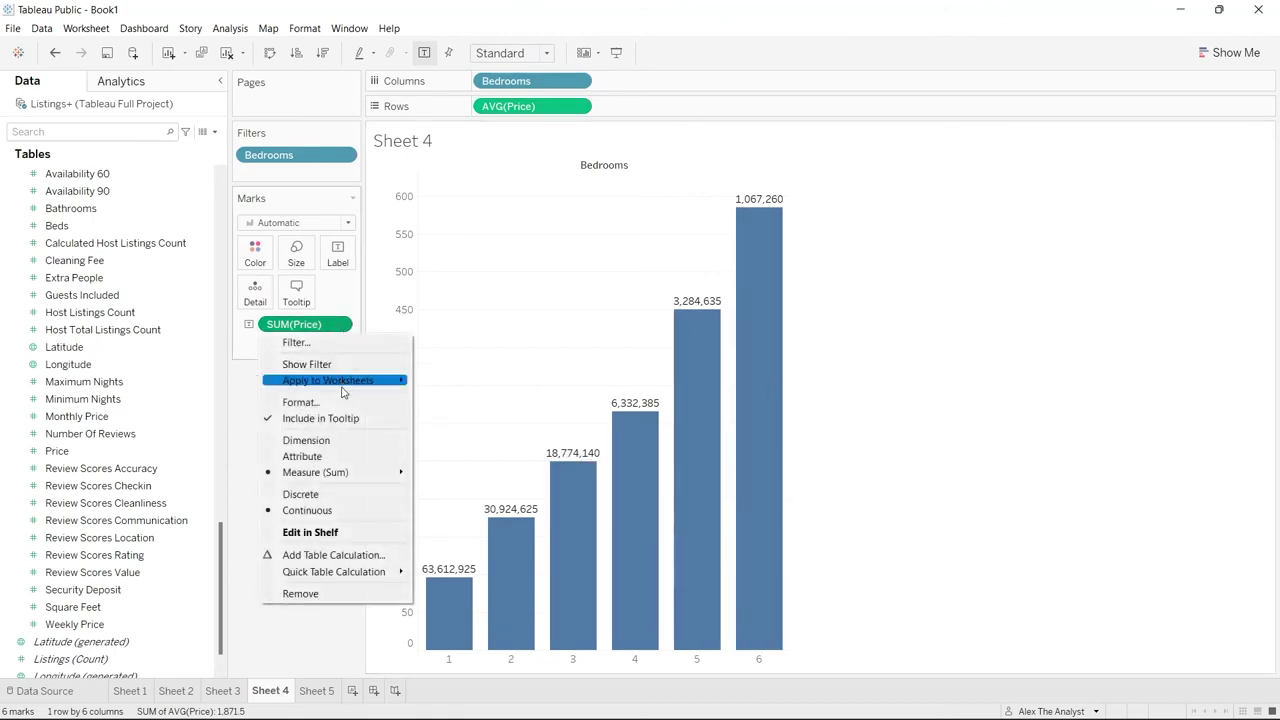
mouse_move(346, 474)
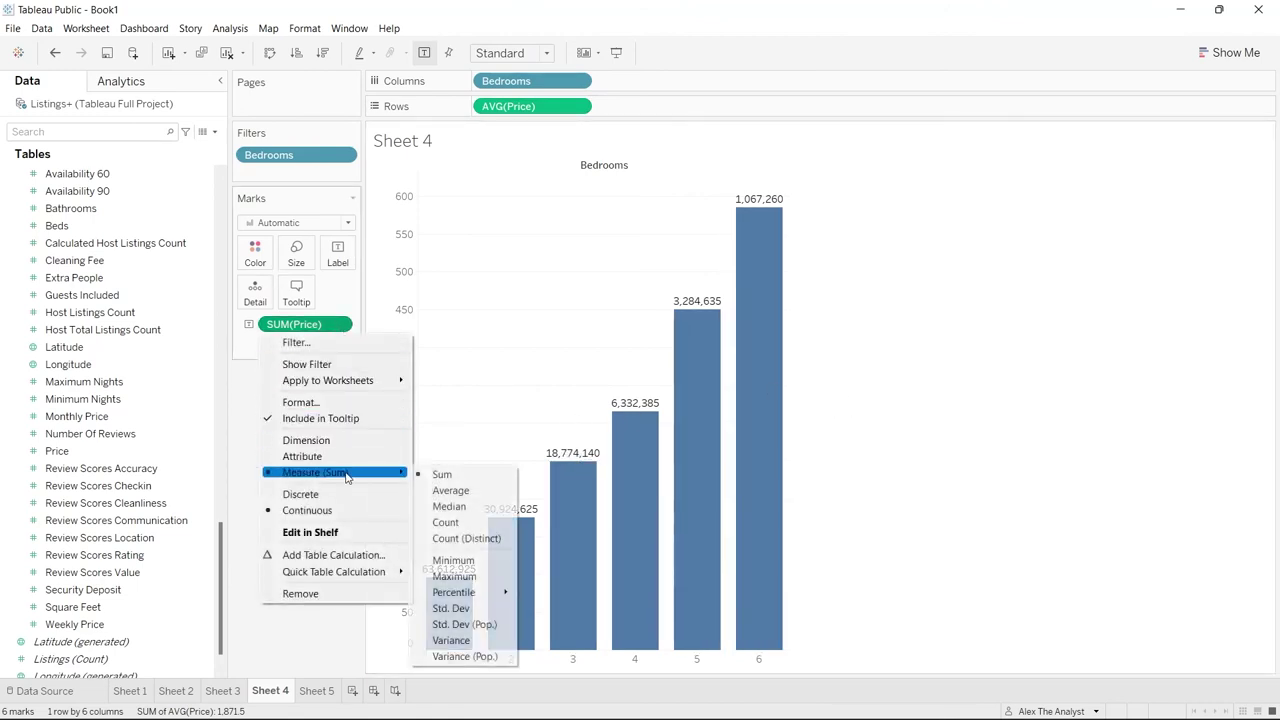
left_click(466, 491)
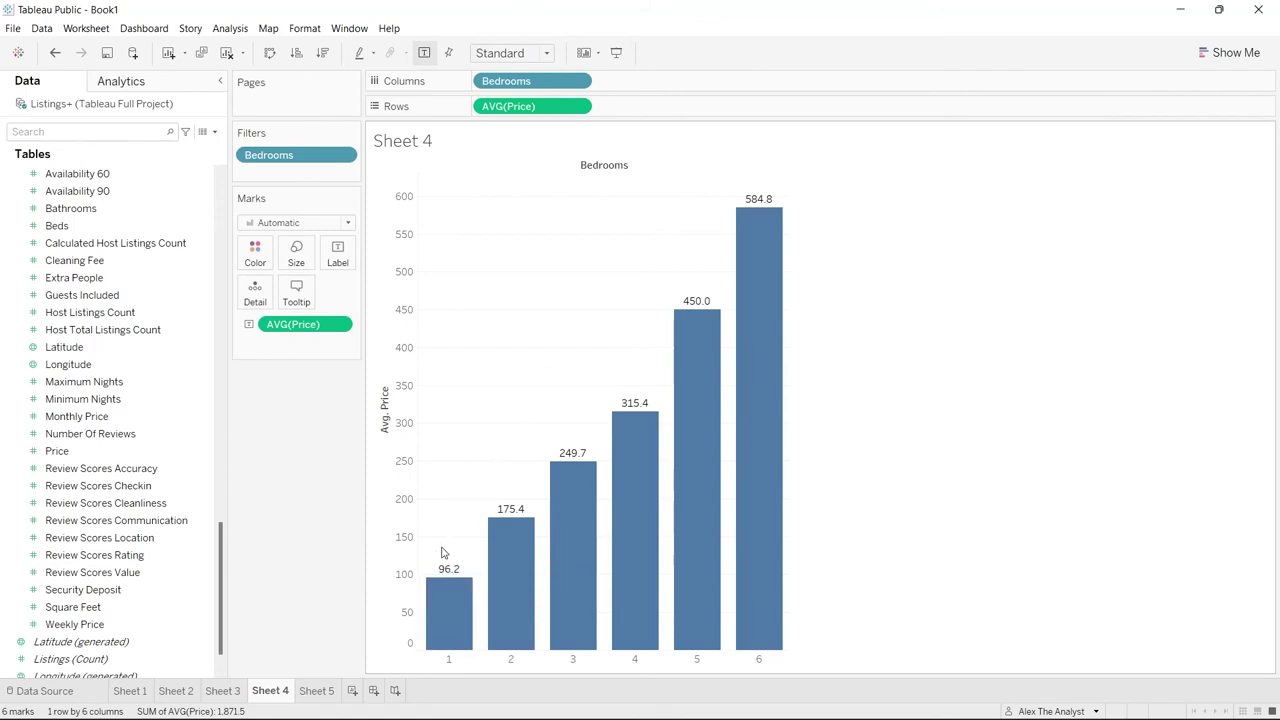
mouse_move(440, 572)
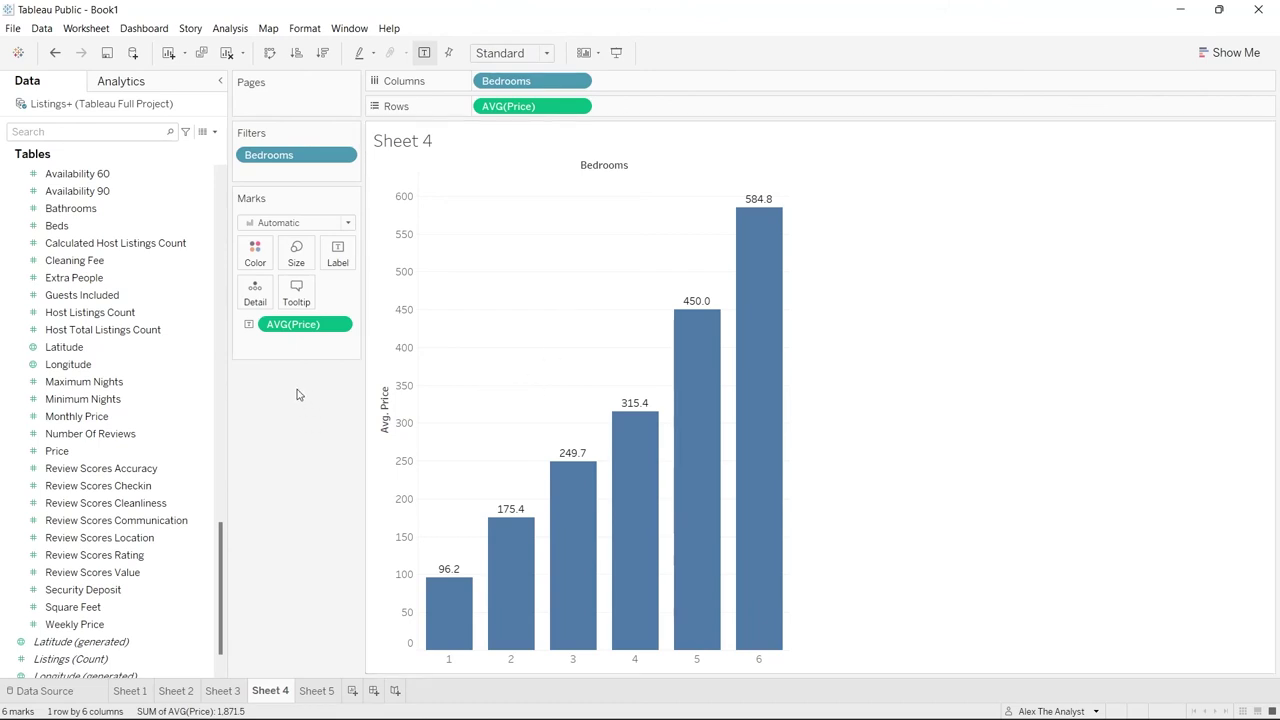
Open Sheet 5 and place Bedrooms from the Listings table on its rows
left_click(316, 690)
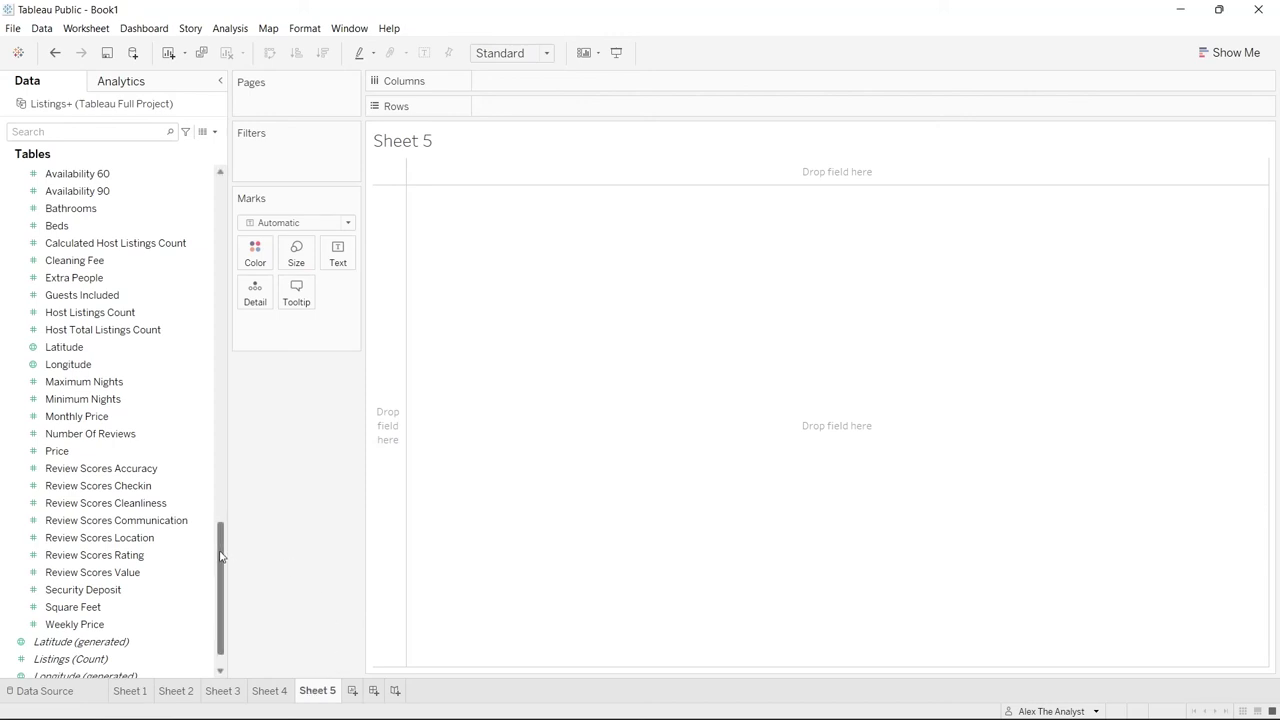
scroll(221, 550, "up", 2)
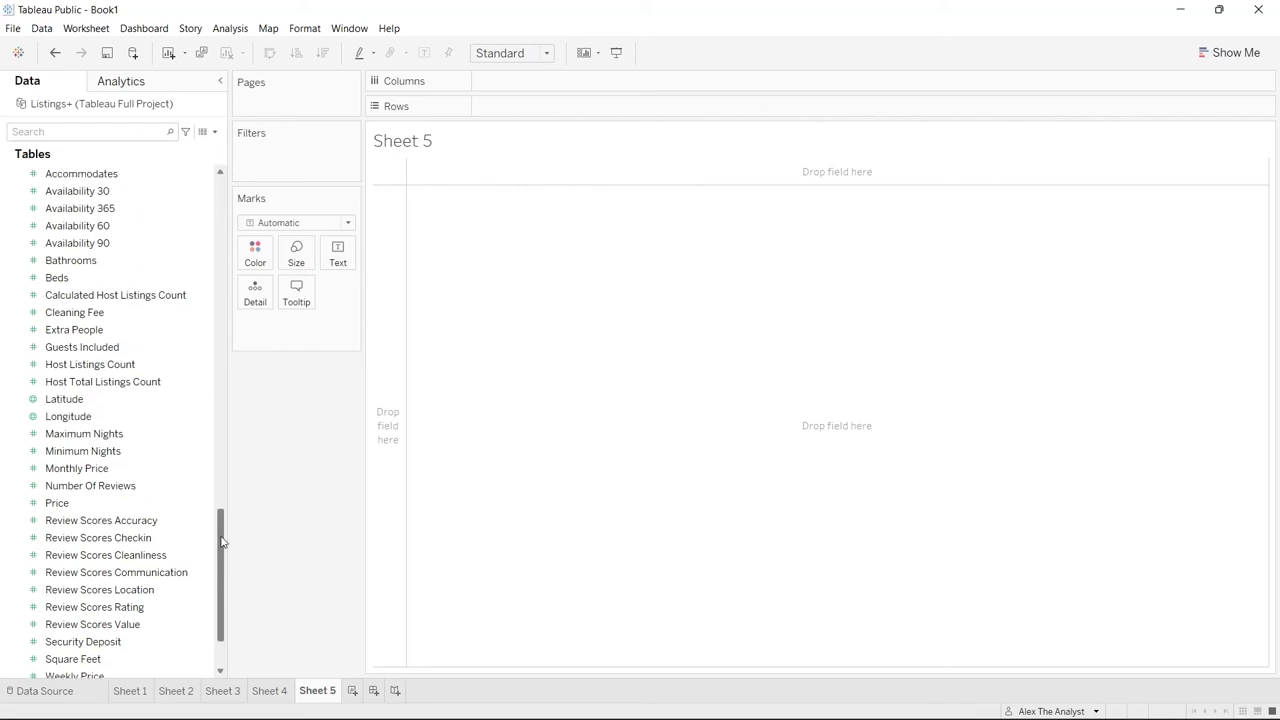
left_click_drag(224, 463, 575, 112)
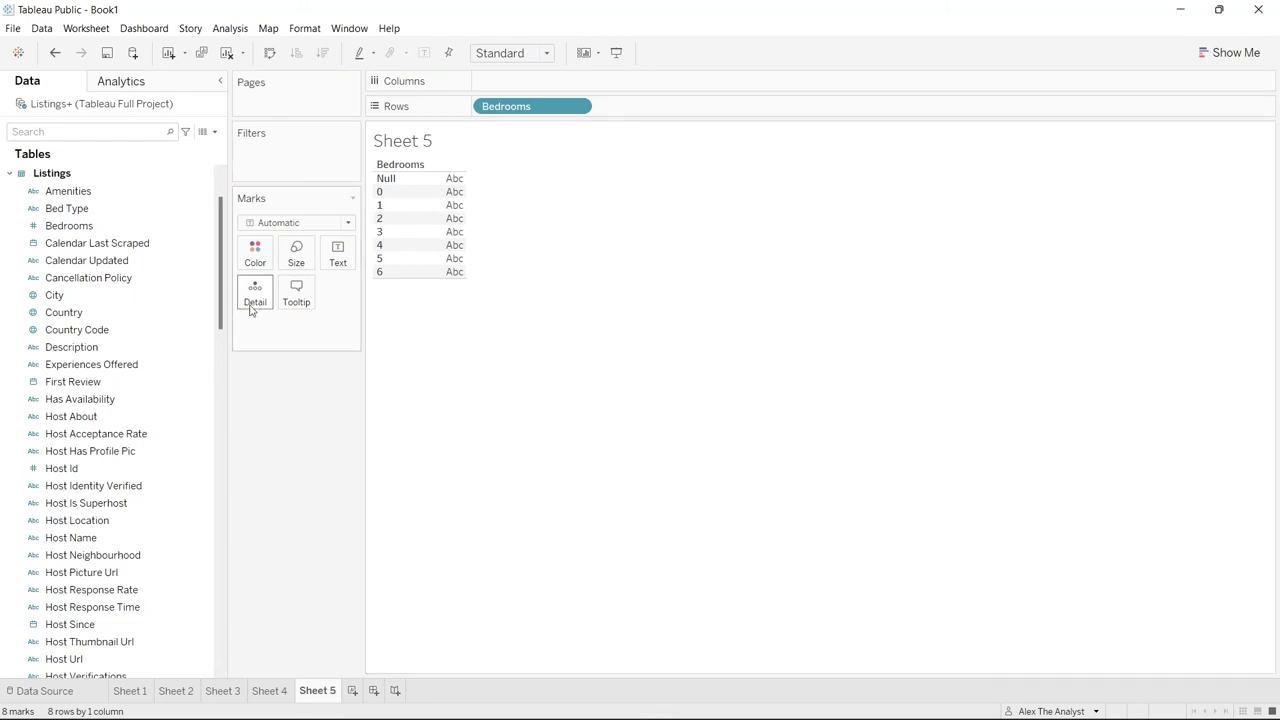
Add Id from the Listings table to the marks of Sheet 5 as detail
scroll(222, 277, "up", 1)
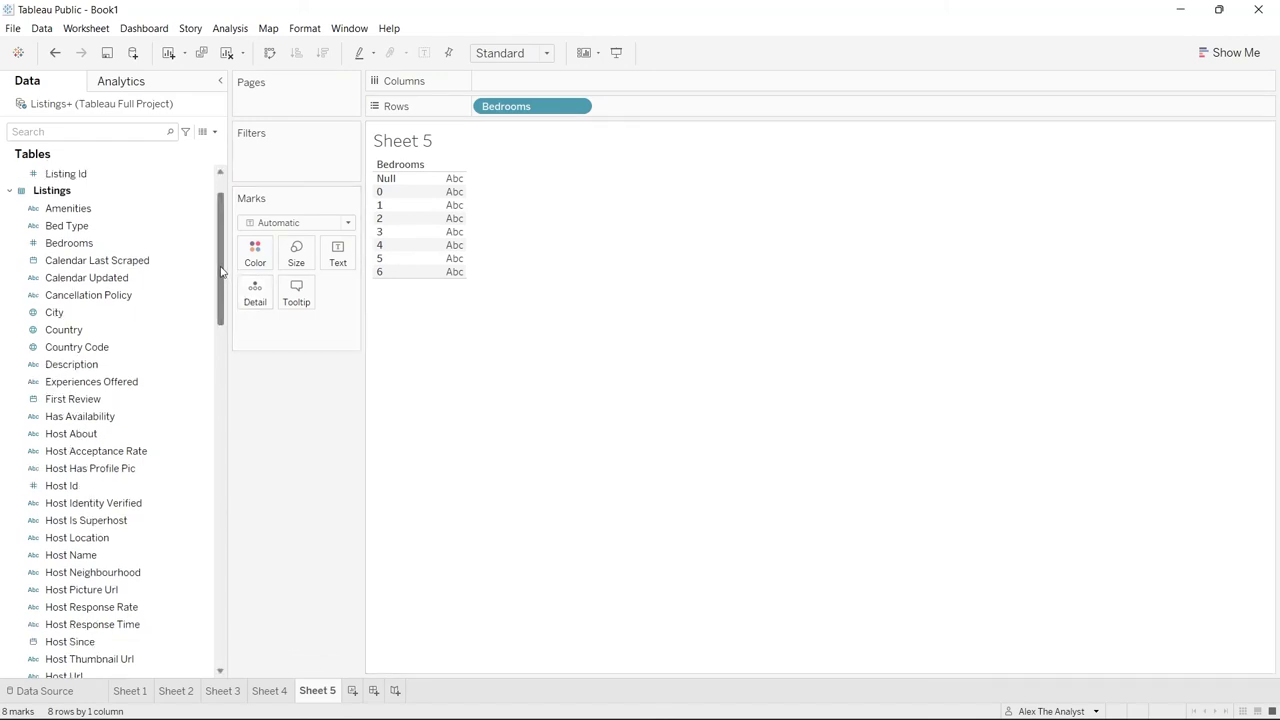
scroll(100, 466, "down", 7)
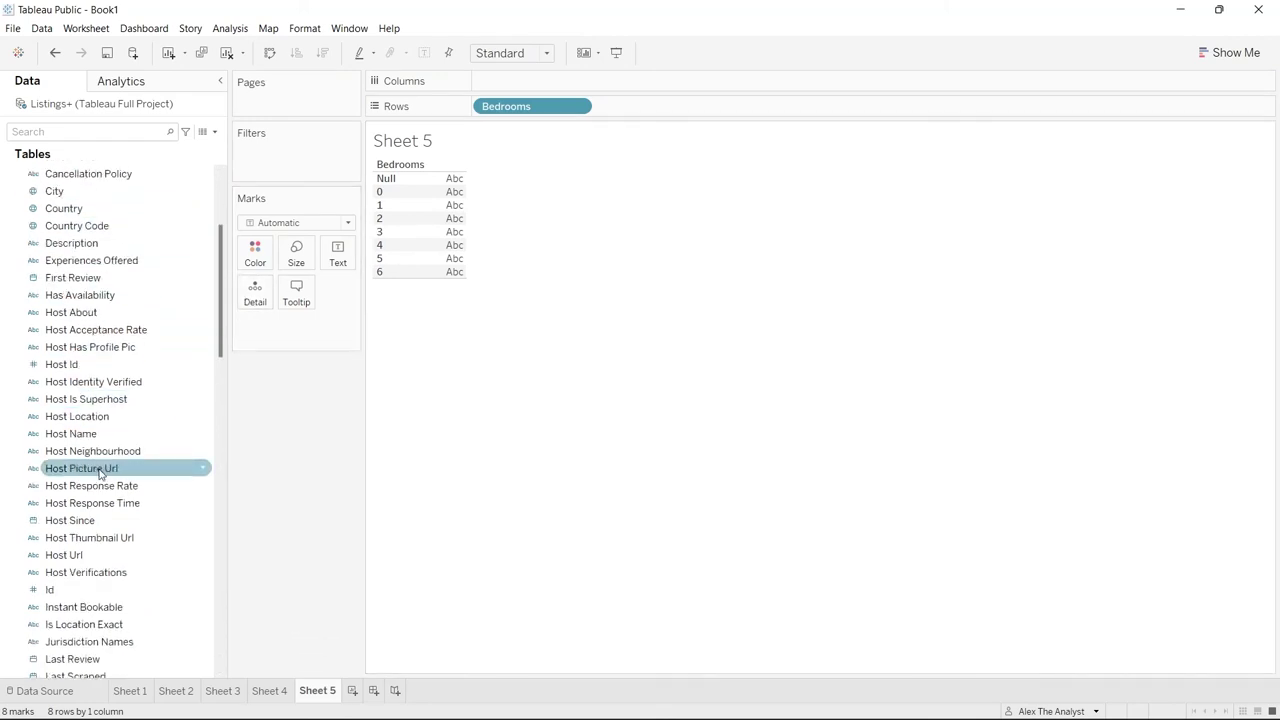
scroll(100, 466, "up", 2)
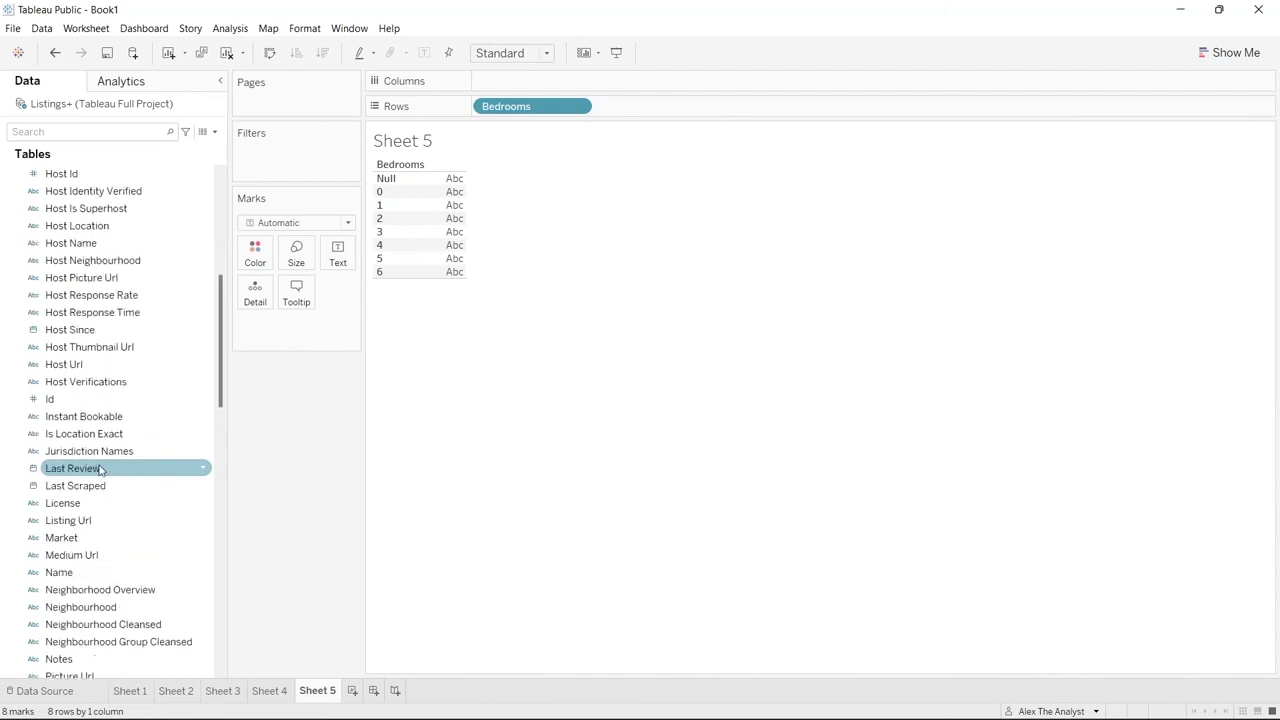
left_click_drag(103, 397, 297, 334)
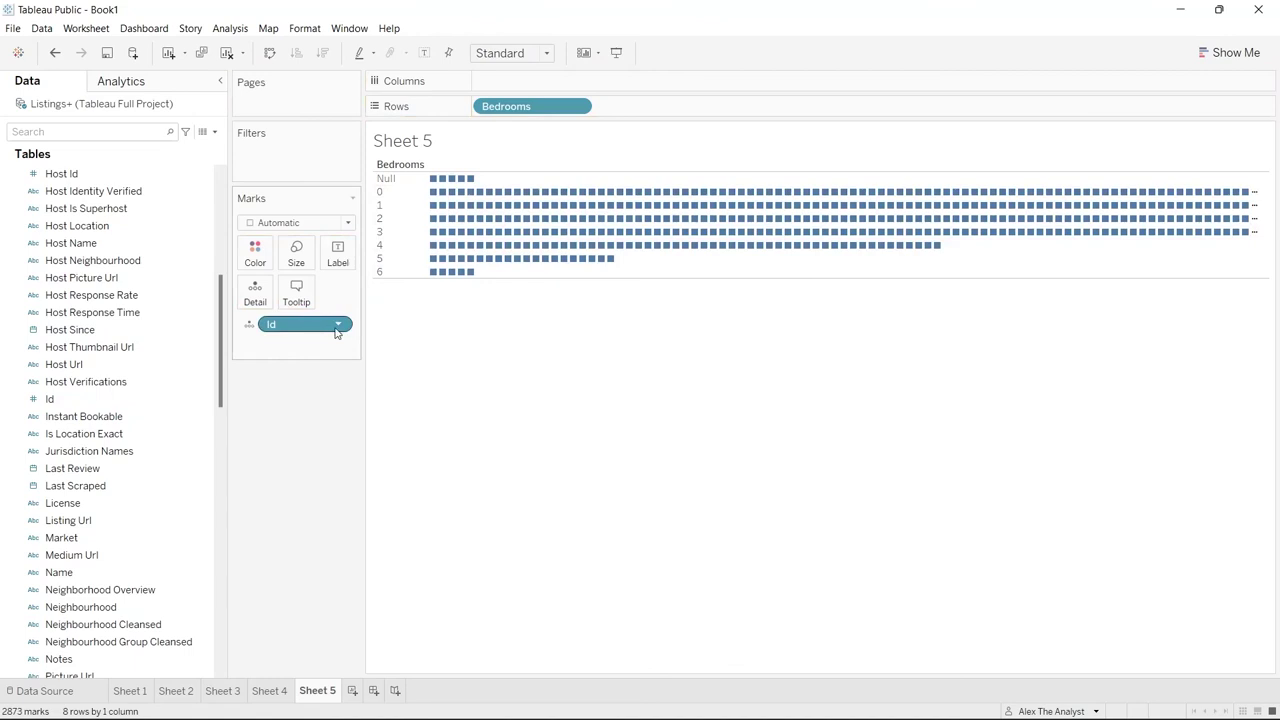
Show Id as text on Sheet 5 and filter Bedrooms to the values 1 through 6, leaving out Null and 0
left_click(251, 327)
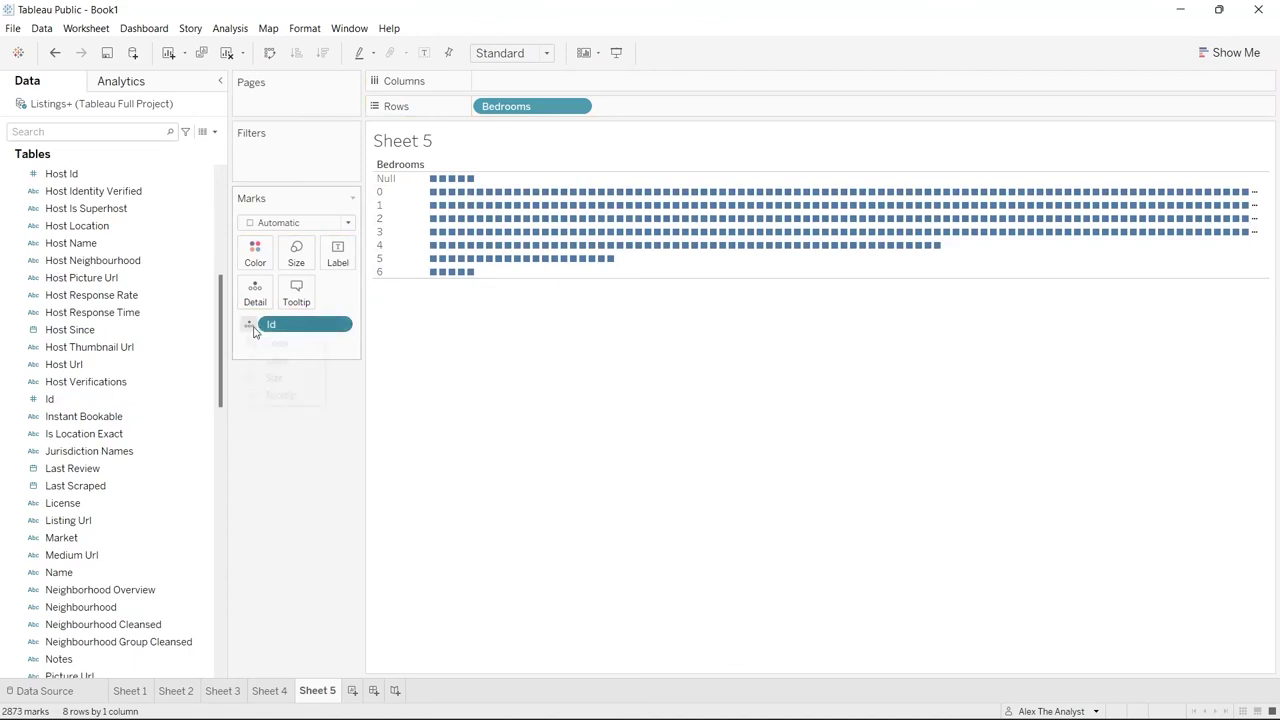
left_click(276, 361)
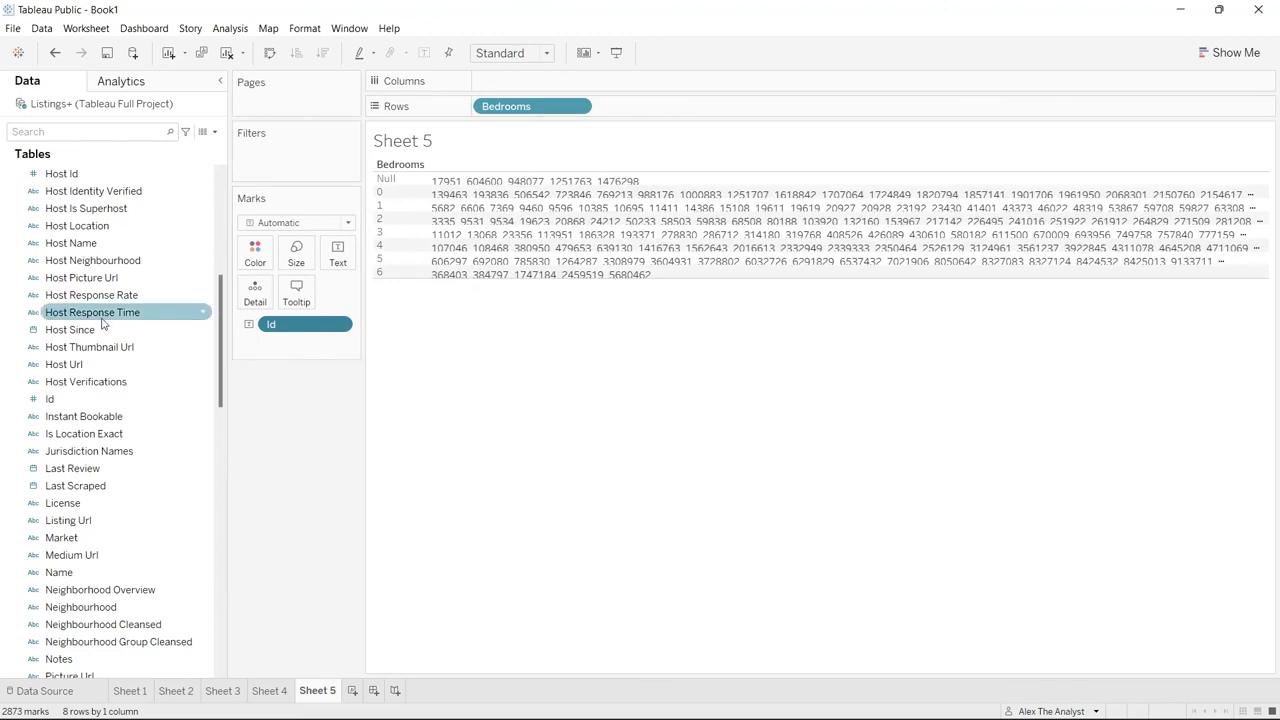
scroll(113, 376, "up", 7)
left_click_drag(130, 297, 293, 171)
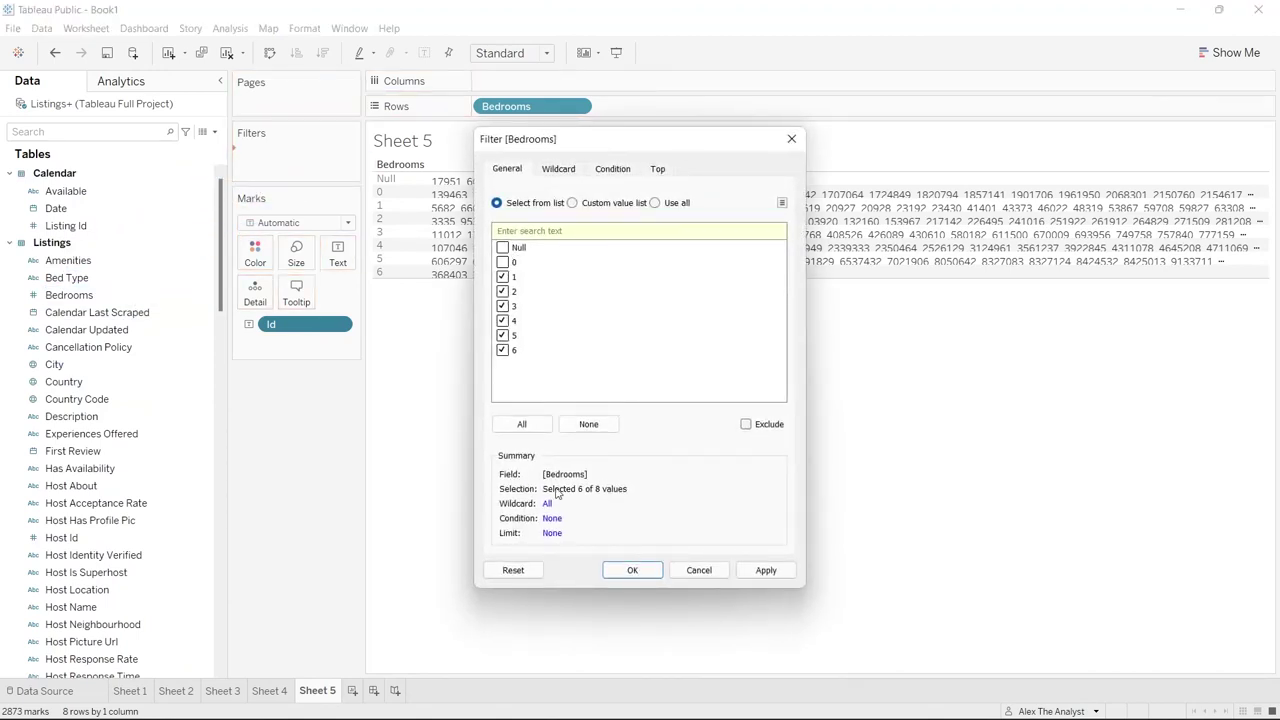
left_click(756, 570)
left_click(643, 576)
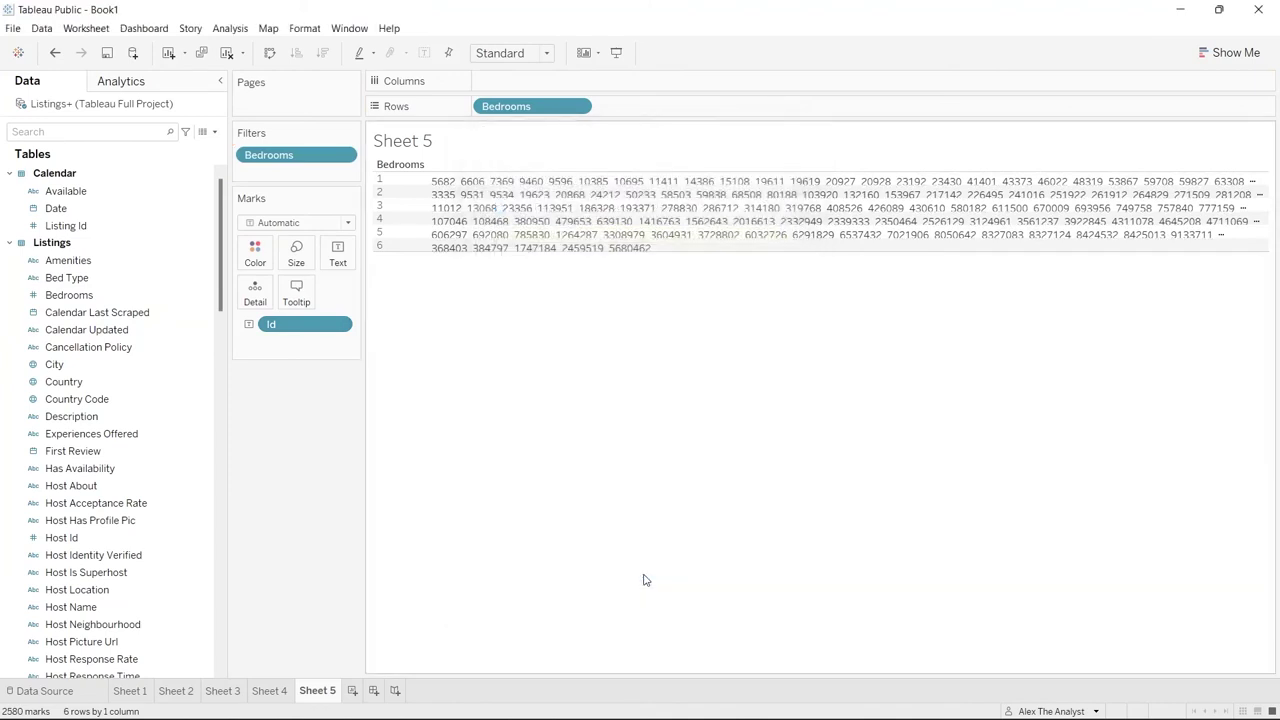
Remove Id from the marks of Sheet 5 and add it again from the Listings table as detail
left_click(340, 325)
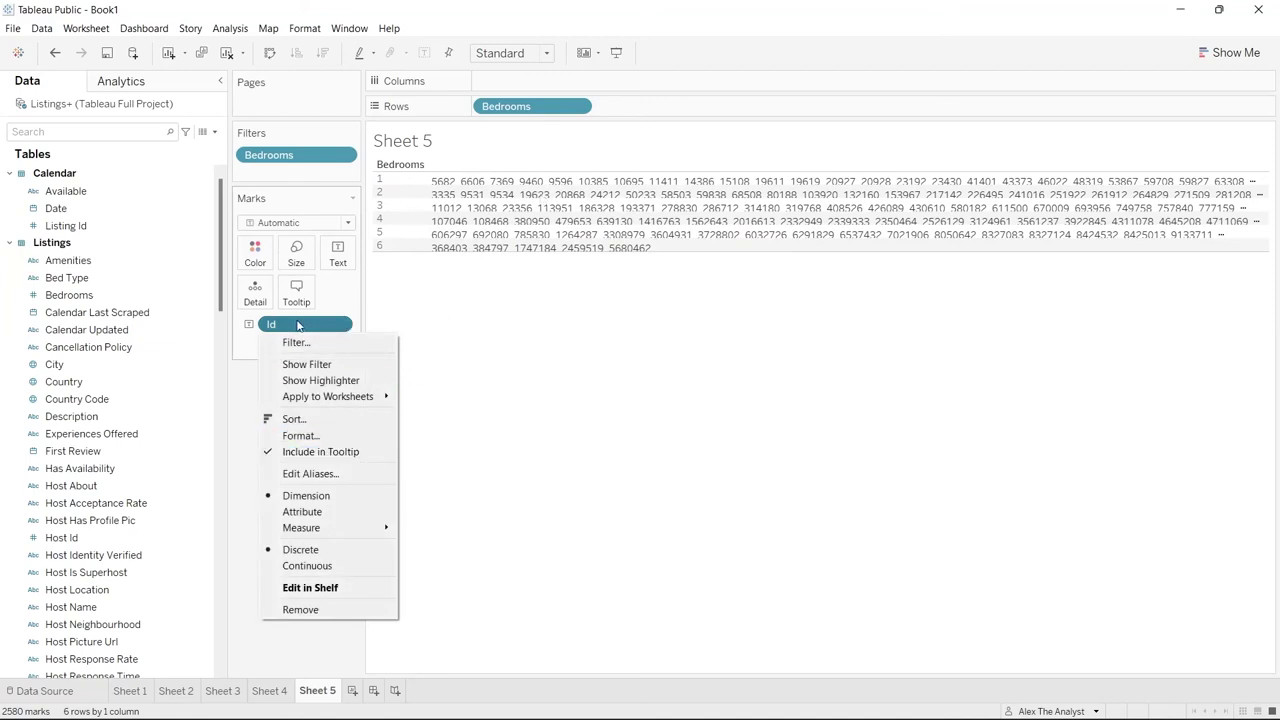
left_click_drag(305, 326, 126, 374)
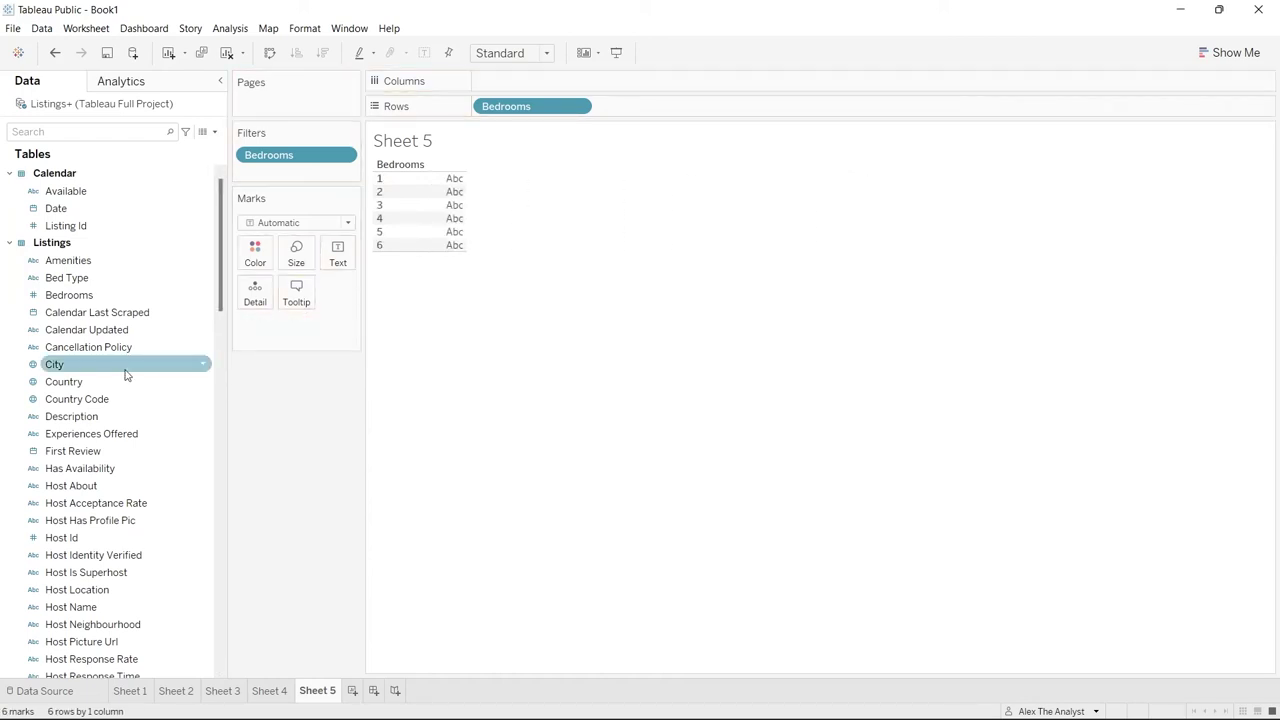
scroll(106, 457, "down", 5)
mouse_move(98, 478)
left_mouse_down()
mouse_move(171, 458)
mouse_move(122, 470)
left_mouse_up()
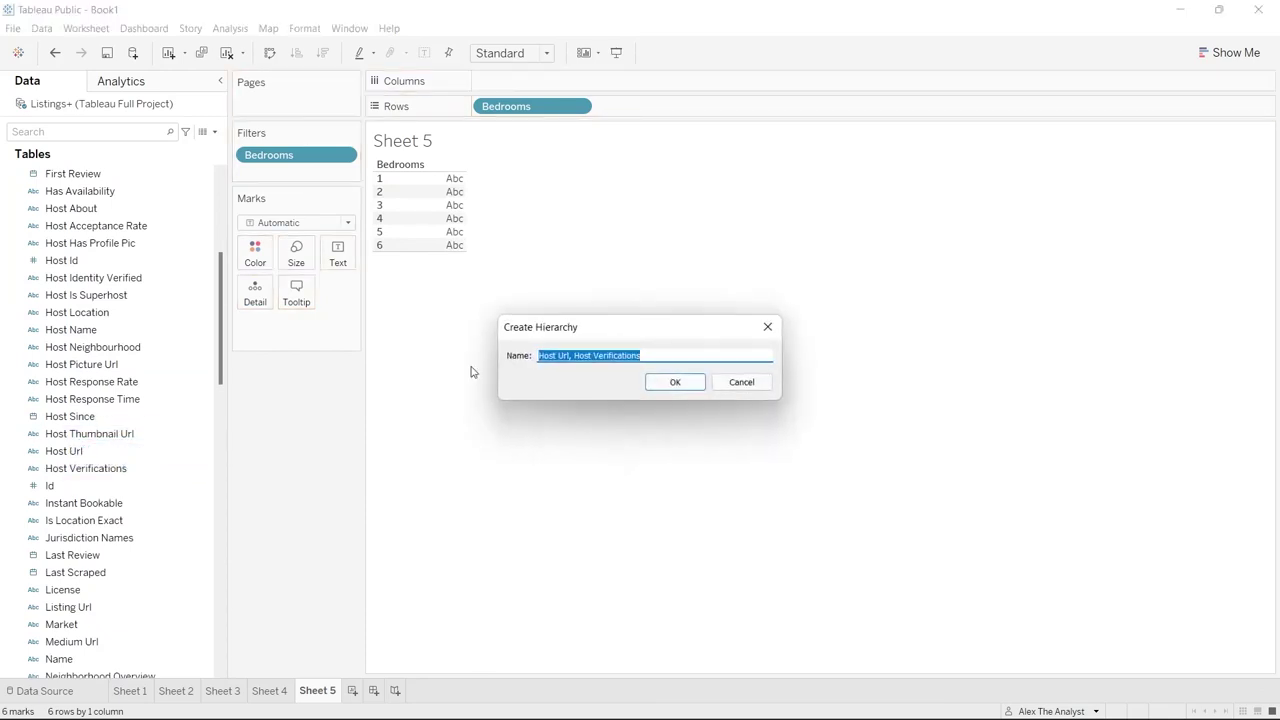
left_click(741, 382)
left_click_drag(137, 486, 297, 330)
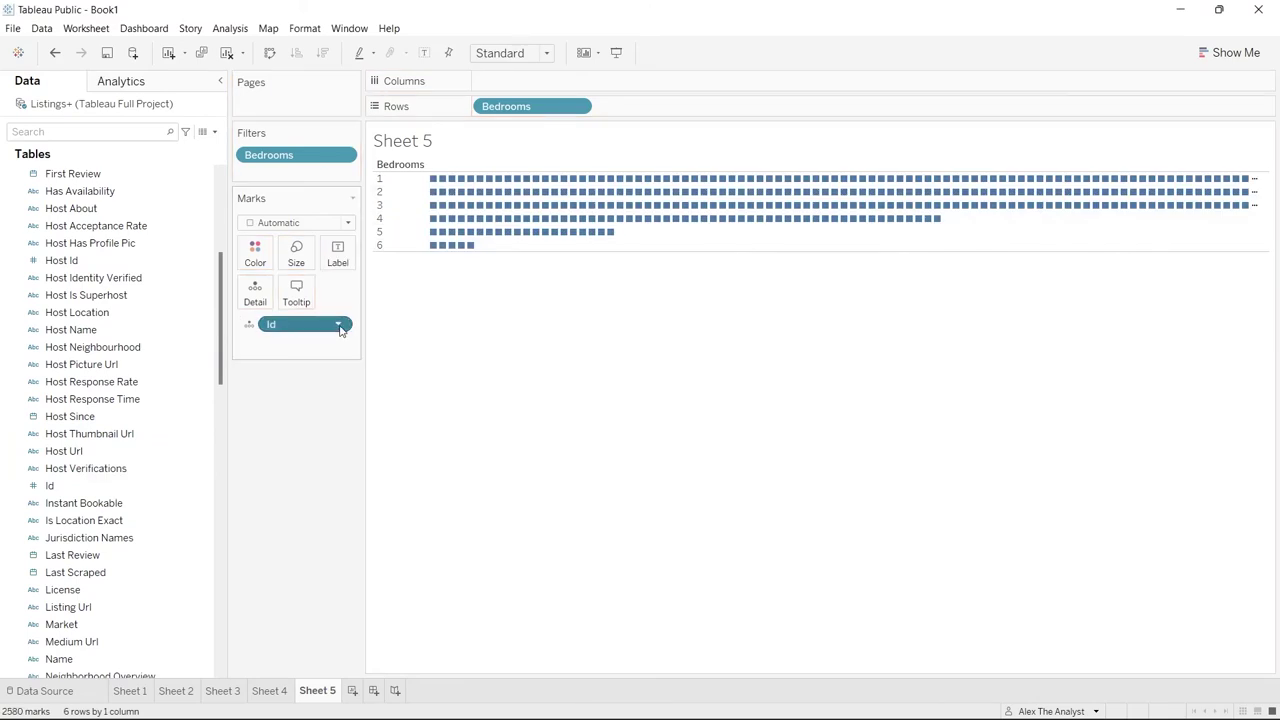
Aggregate the Id field on Sheet 5 as a count and show it as text for each bedroom number
left_click(339, 325)
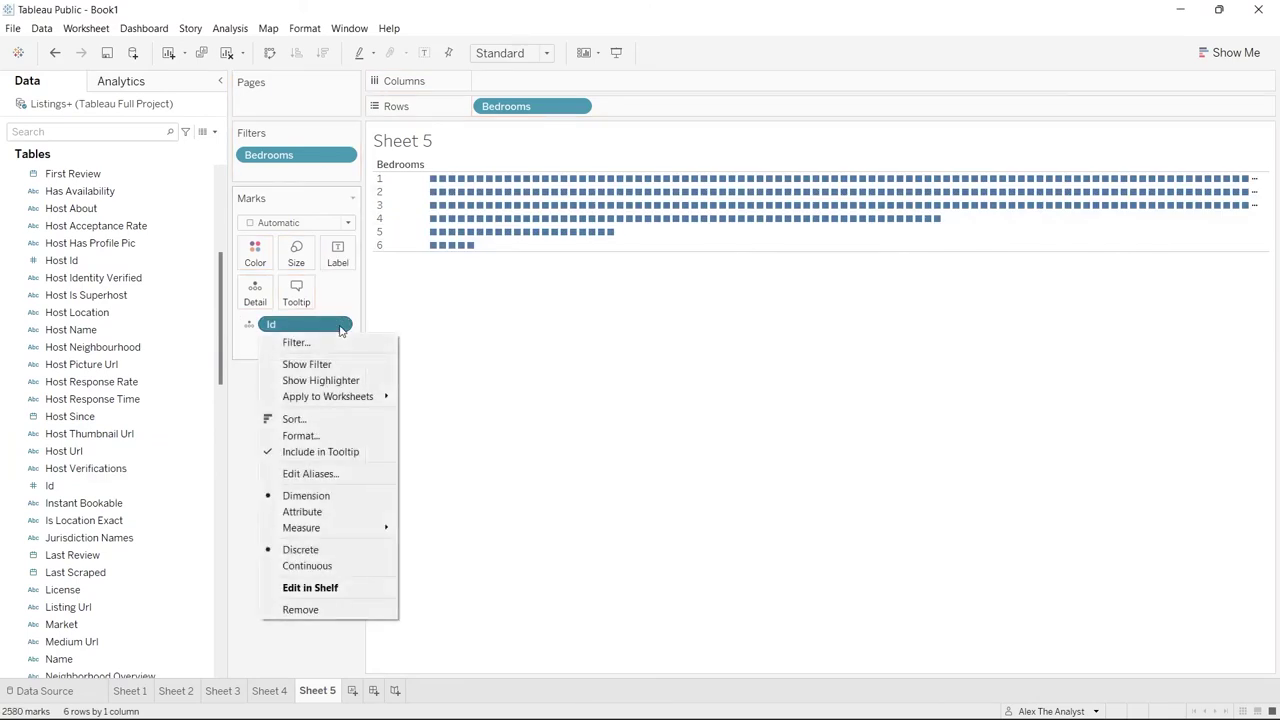
left_click(325, 513)
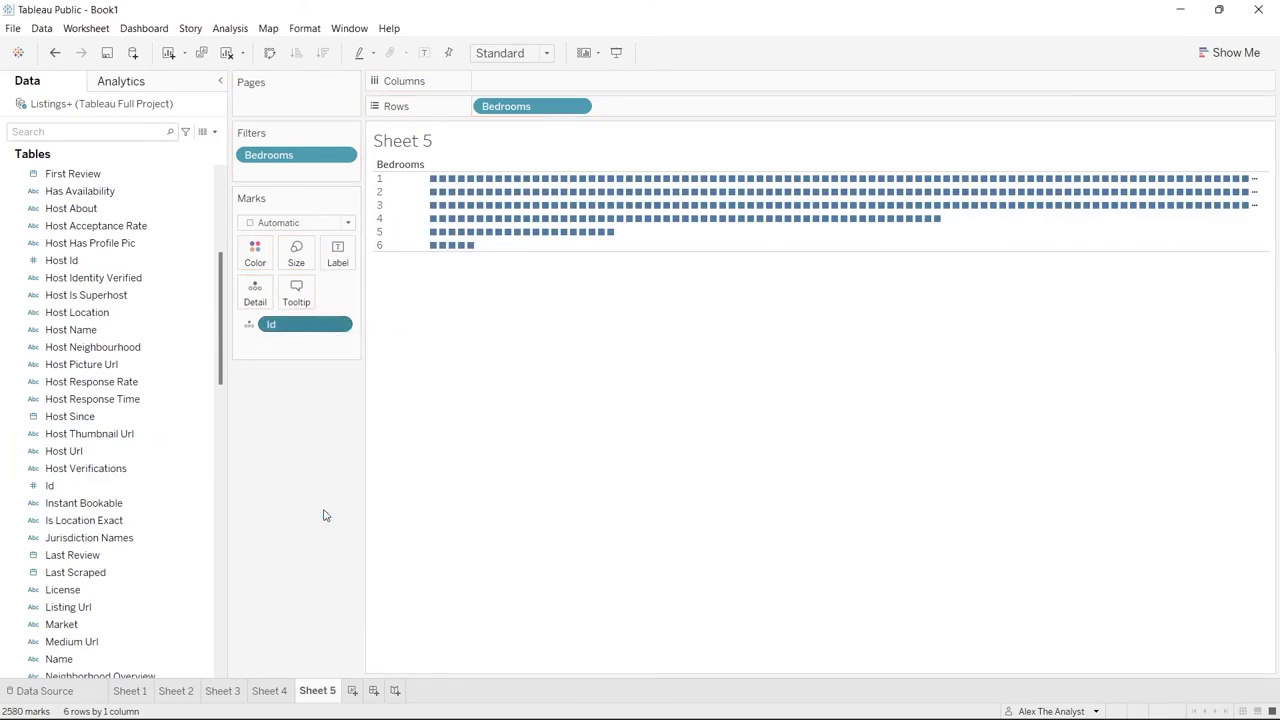
left_click(339, 325)
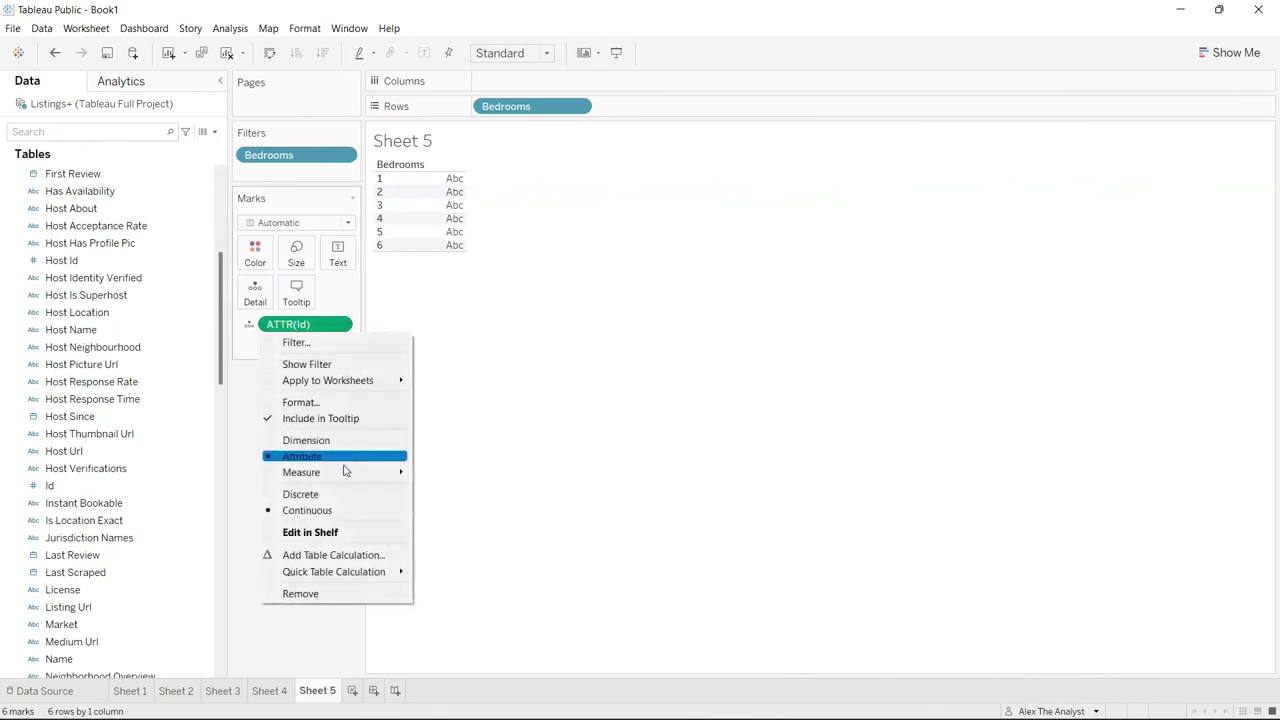
mouse_move(344, 476)
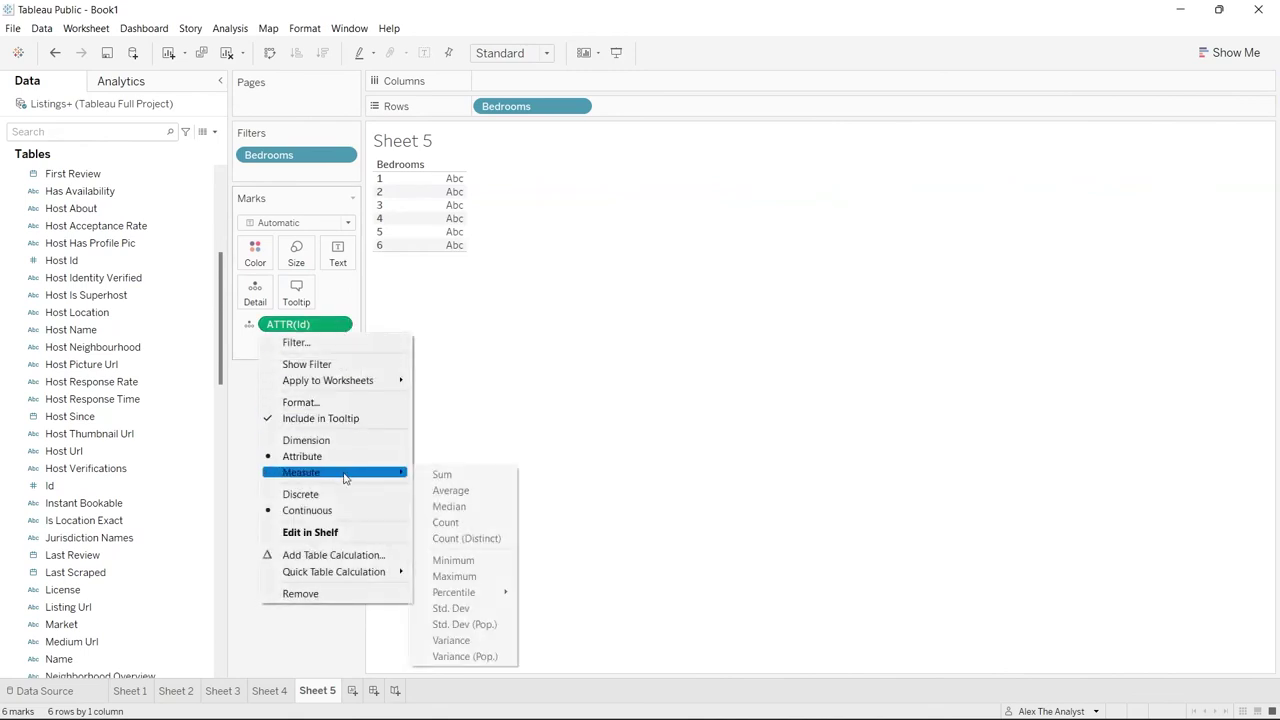
left_click(460, 524)
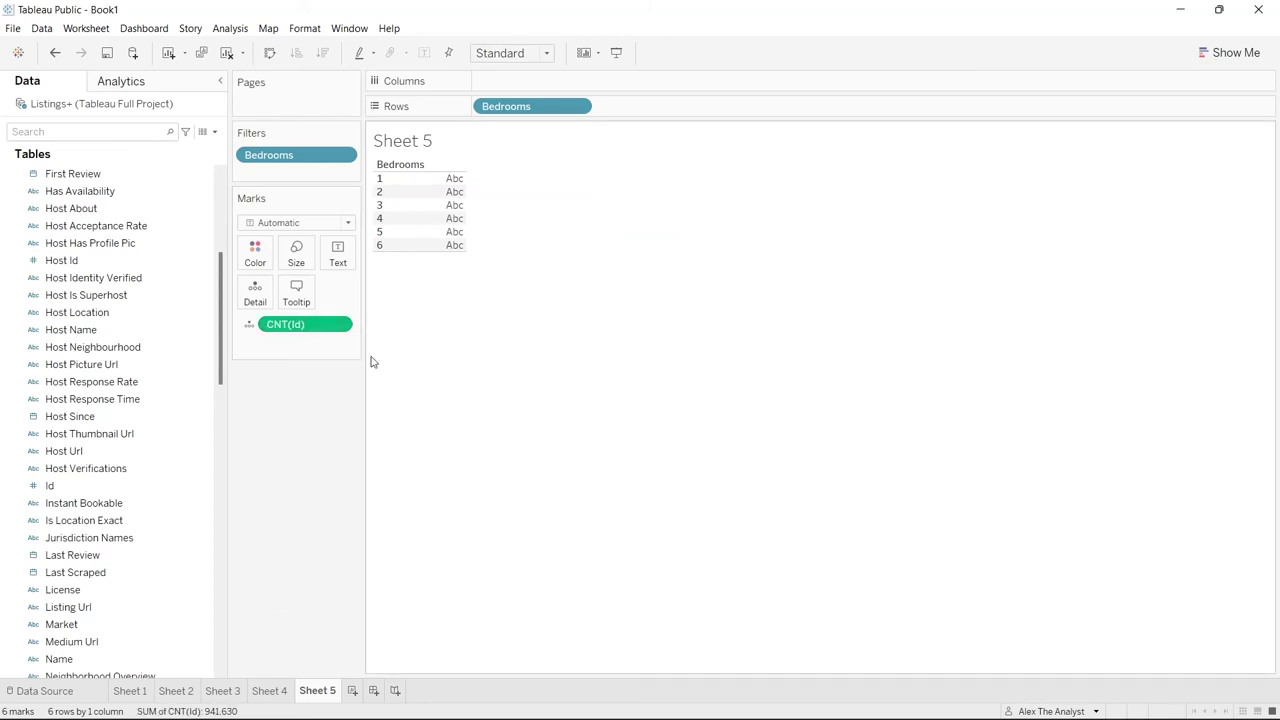
left_click(249, 324)
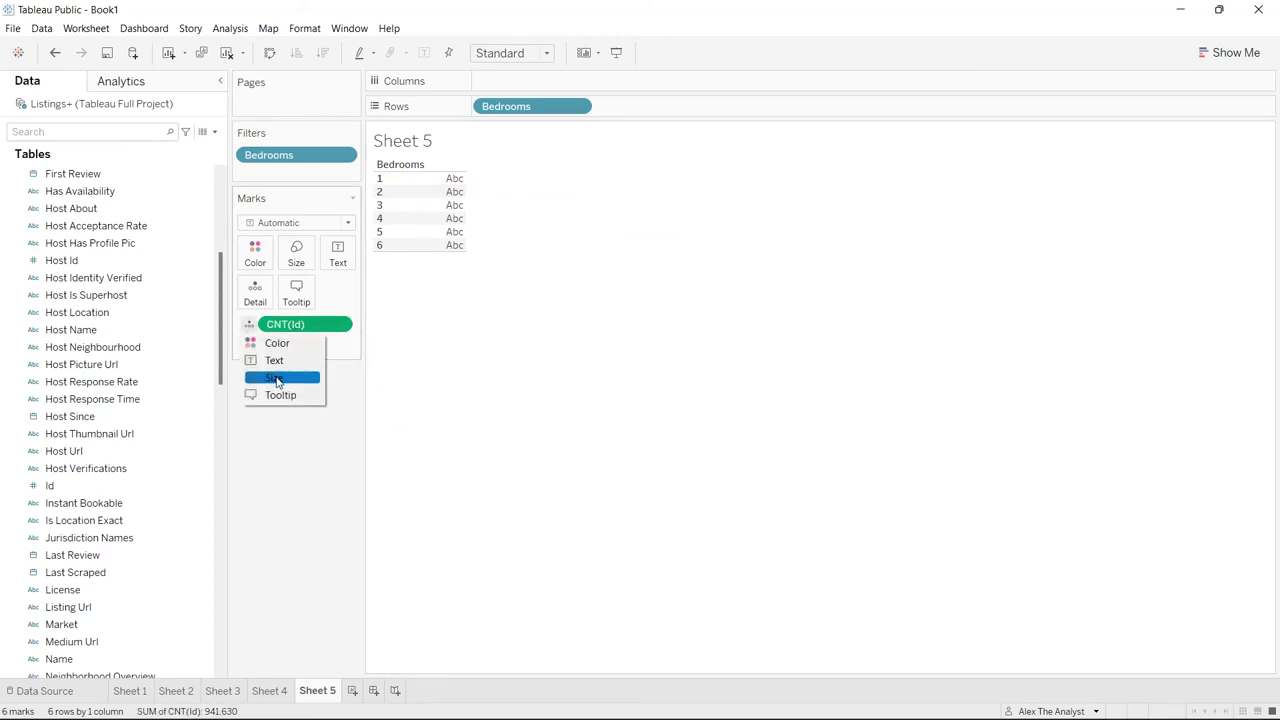
left_click(289, 361)
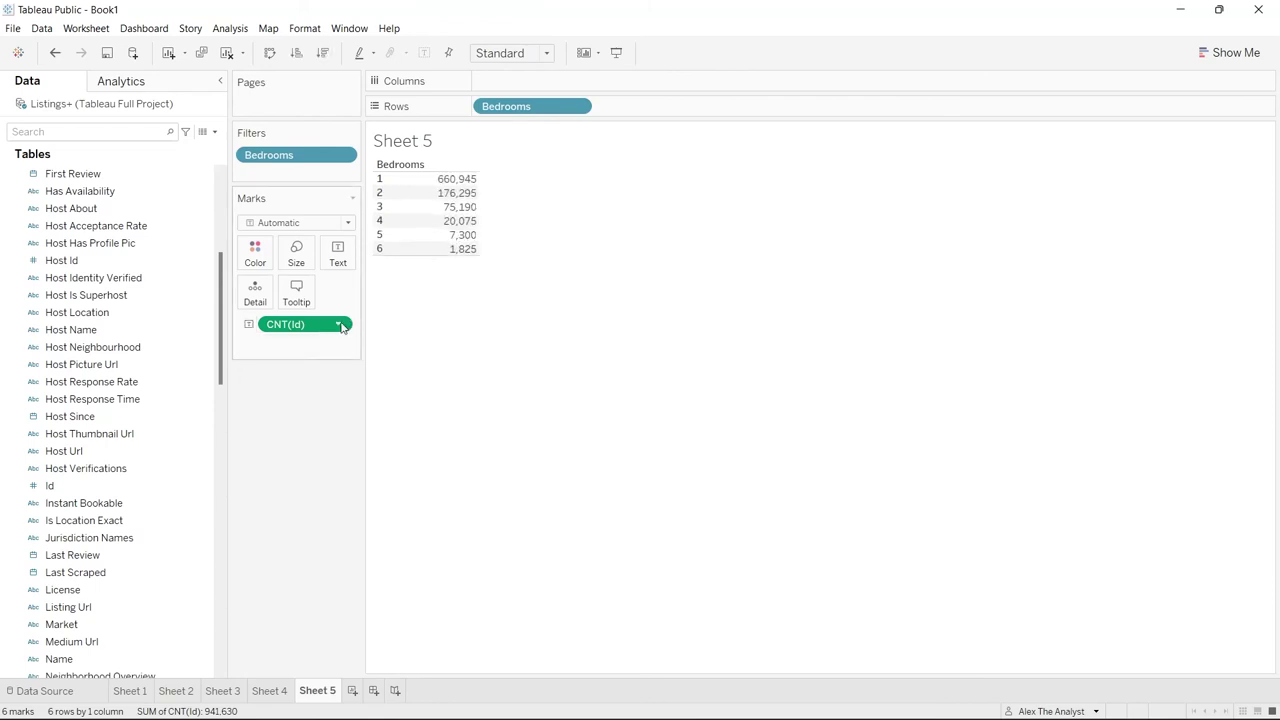
Change the Id aggregation on Sheet 5 to Count (Distinct) and compare the table with the bedroom price bars on Sheet 4
left_click(341, 325)
mouse_move(370, 472)
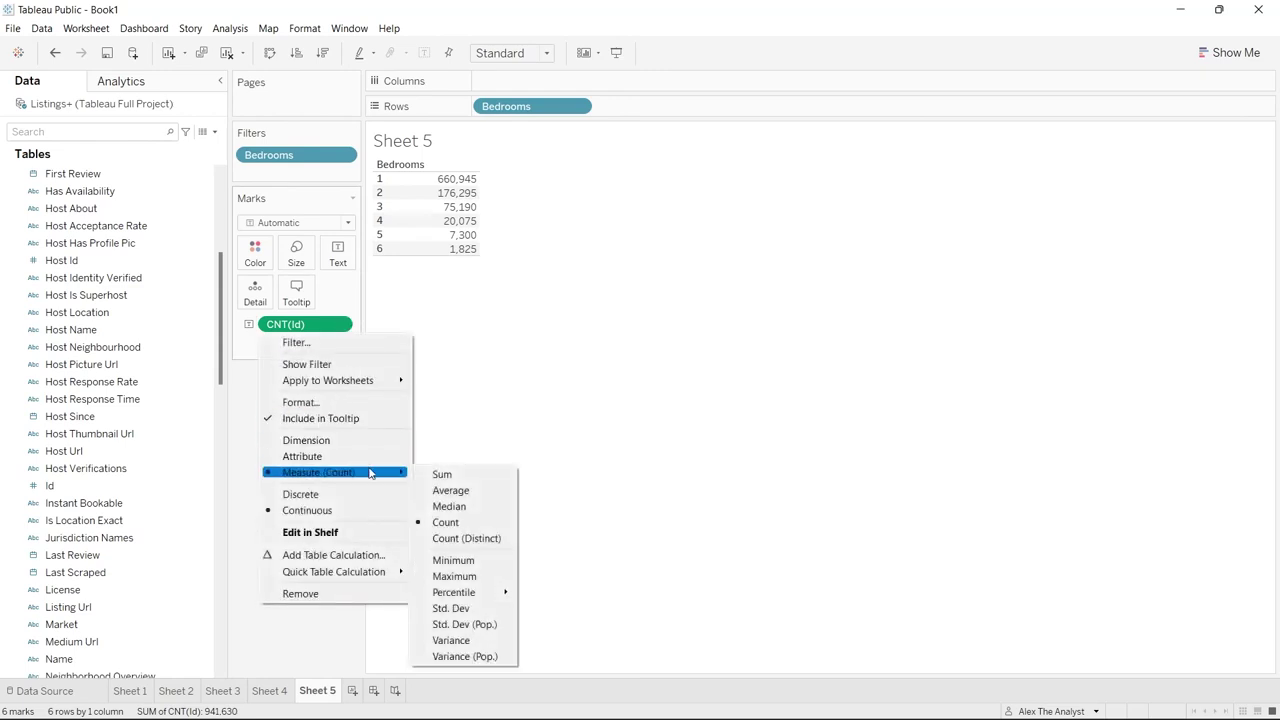
left_click(467, 539)
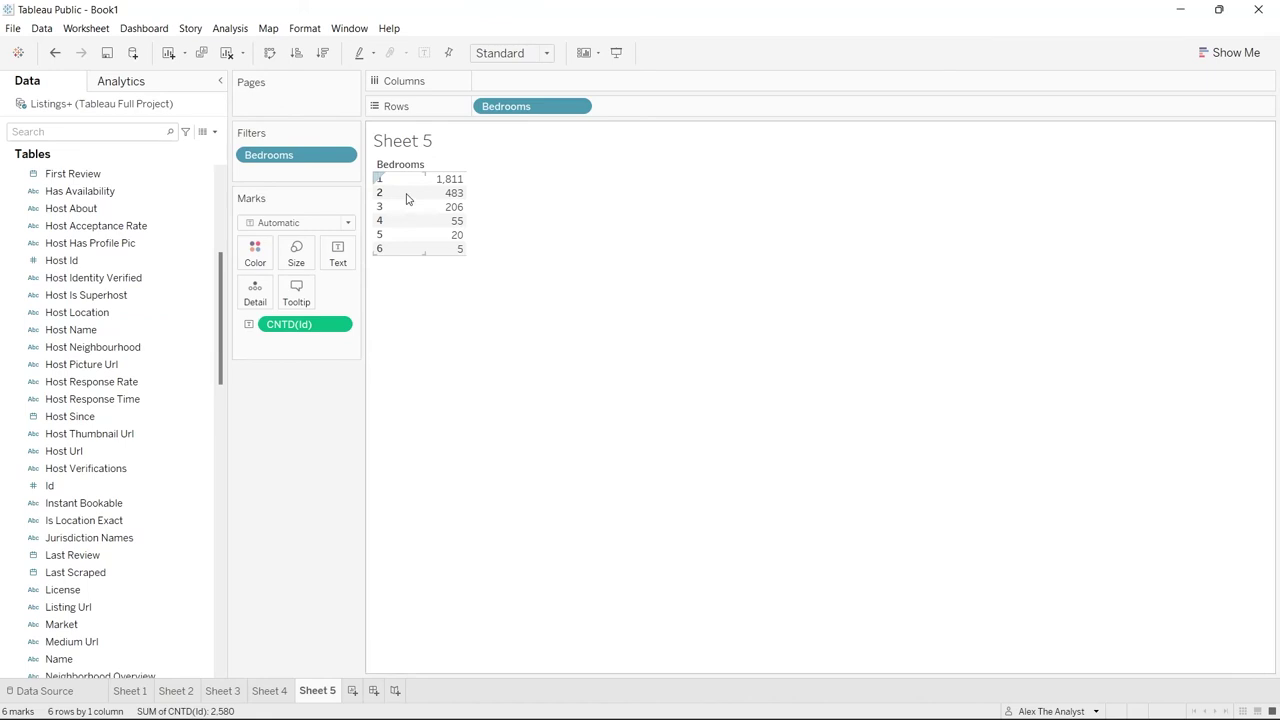
left_click(270, 694)
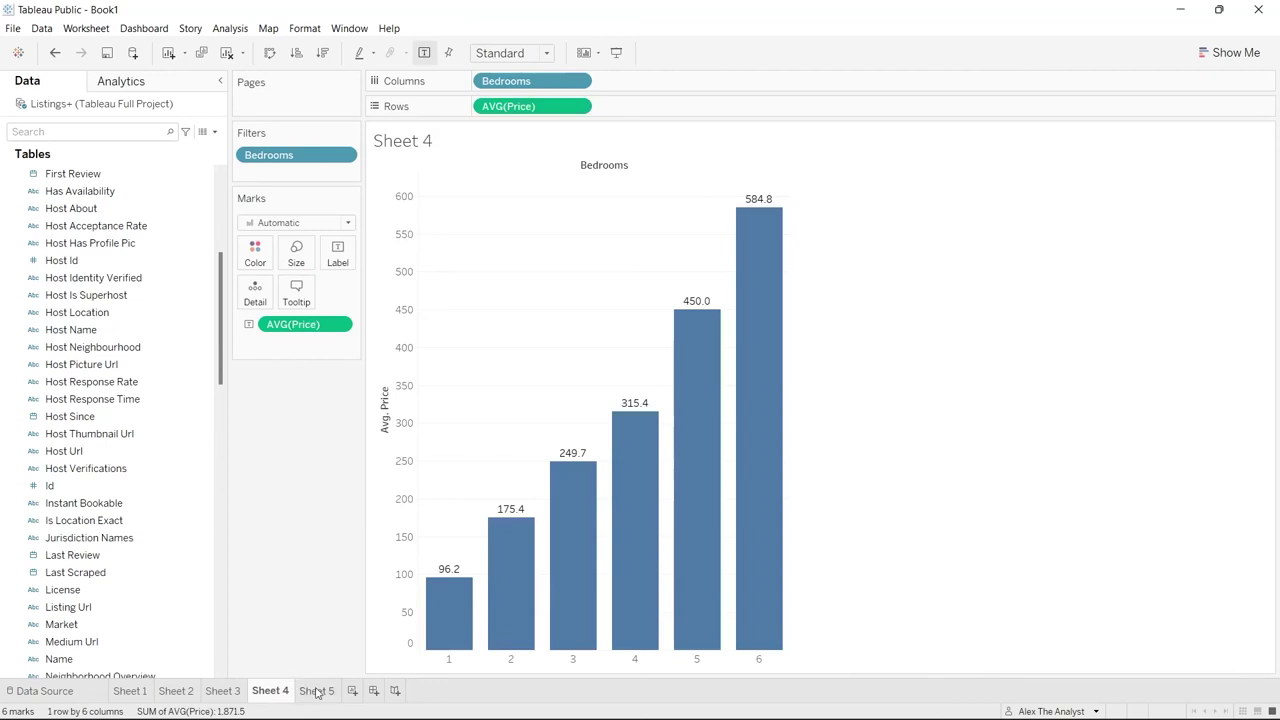
left_click(318, 691)
mouse_move(452, 189)
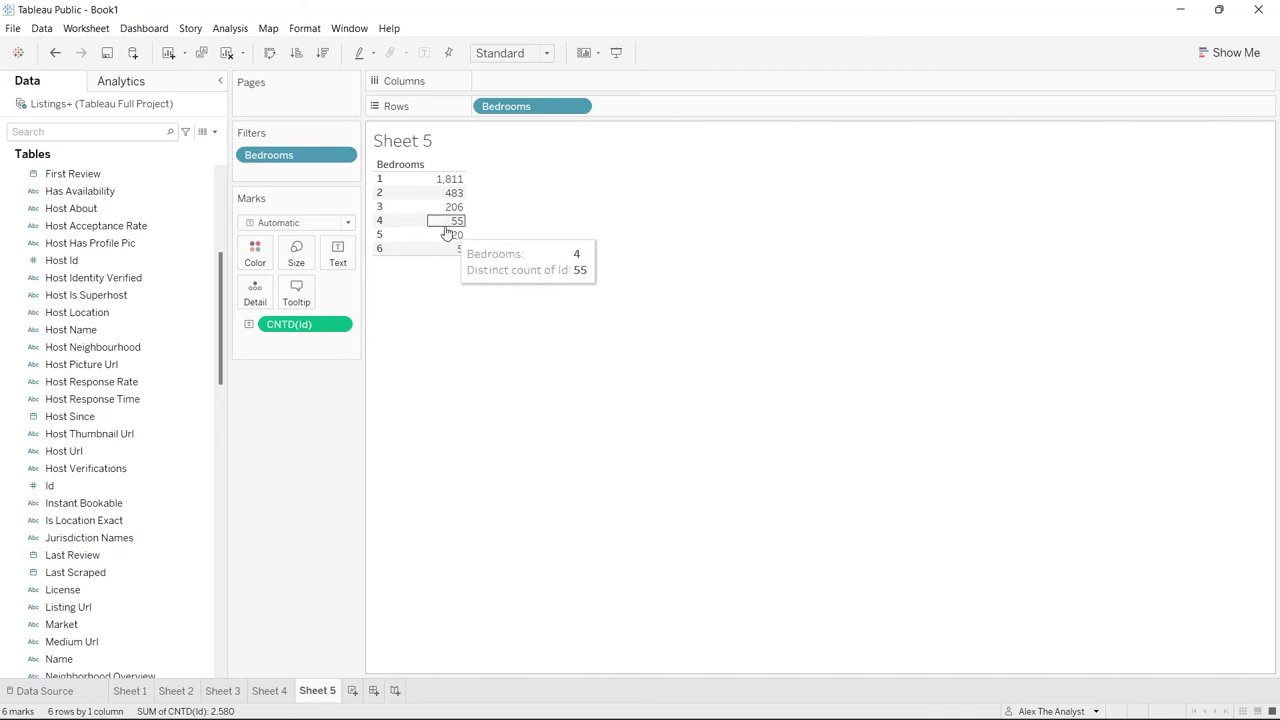
mouse_move(442, 247)
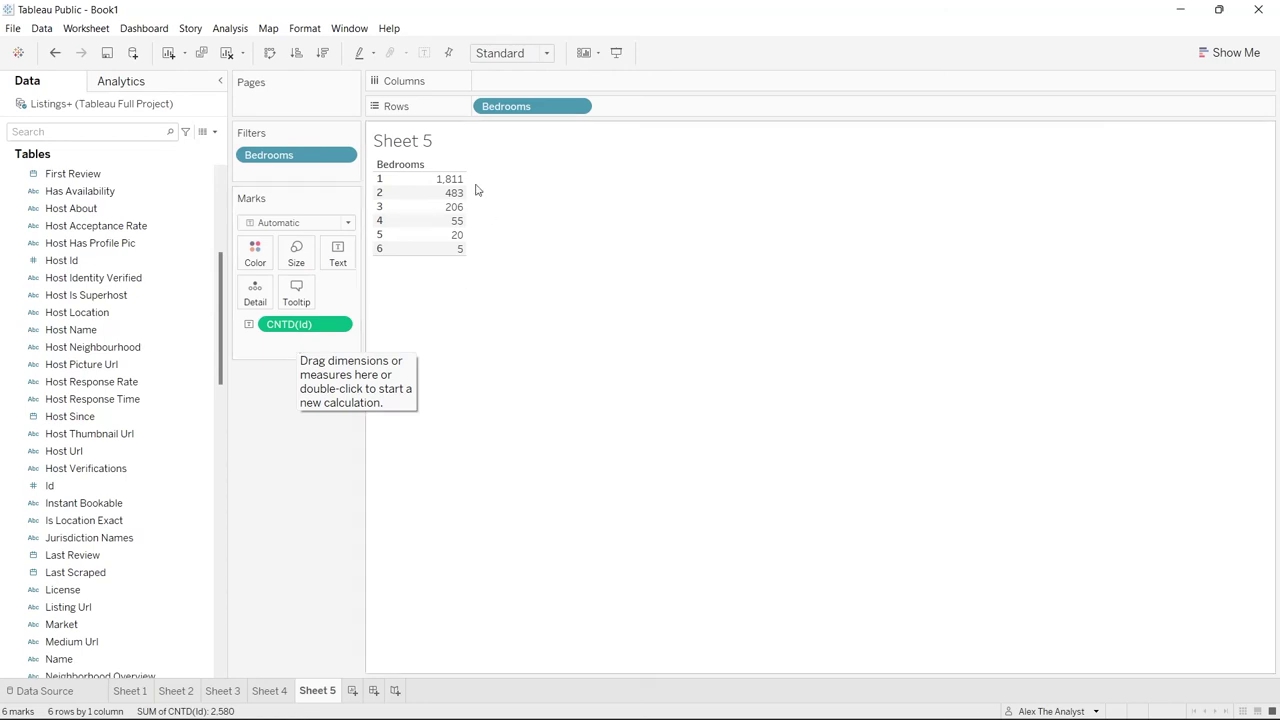
Replace the title of Sheet 5 with "Distinct Count of Bedroom Listings" in bold
double_click(418, 140)
left_click_drag(589, 287, 450, 295)
left_click(560, 289)
type("D")
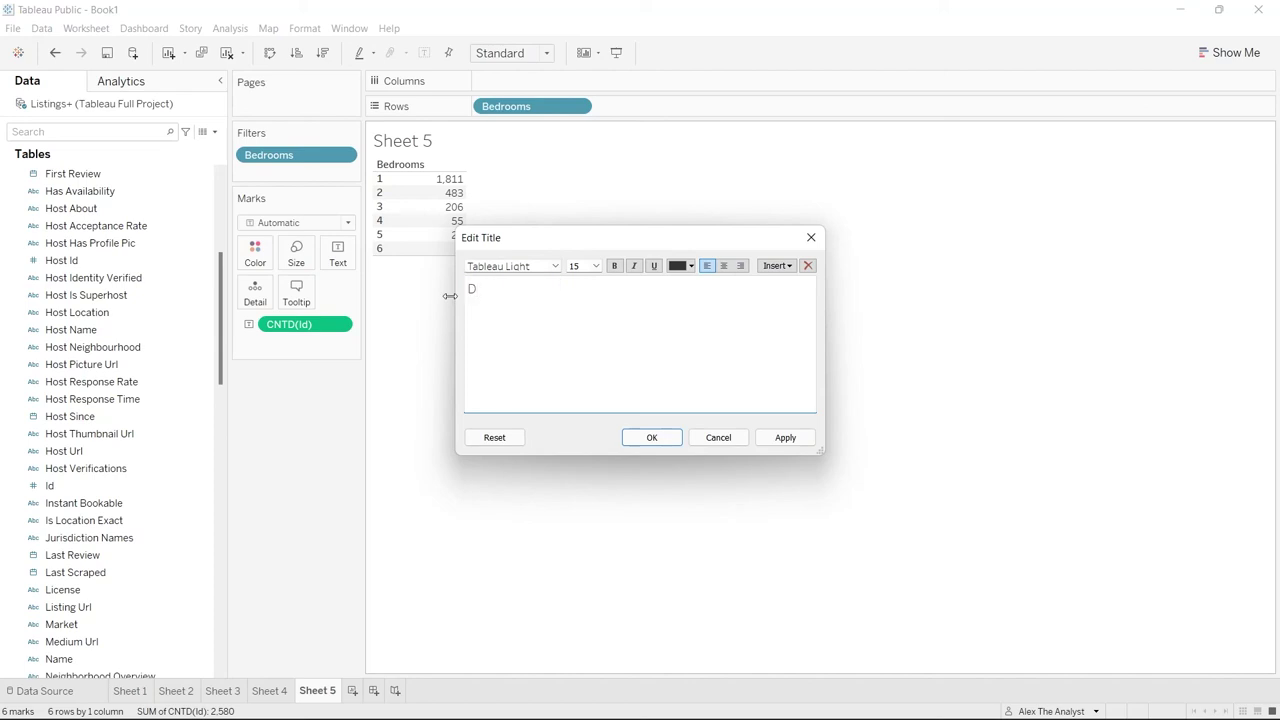
type("istinct Count of B")
key("BackSpace")
key("BackSpace")
type("Bedroom Listing")
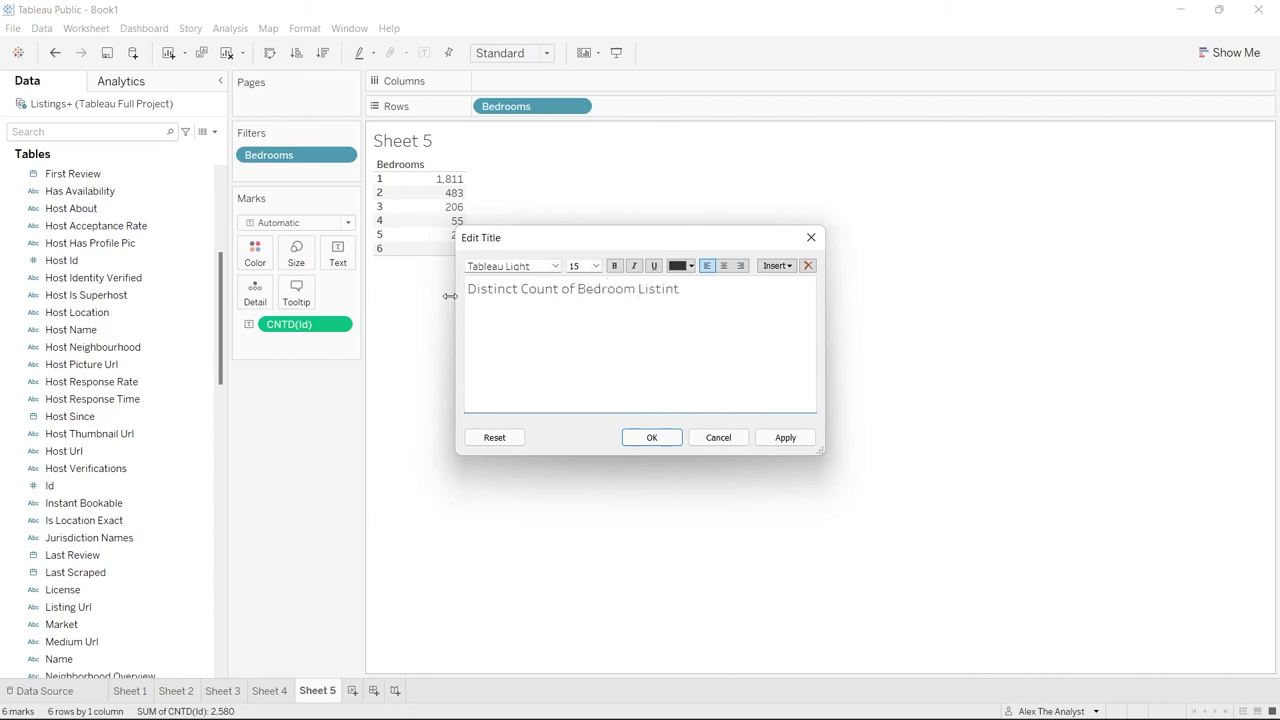
type("s")
left_click_drag(700, 289, 465, 290)
left_click(614, 265)
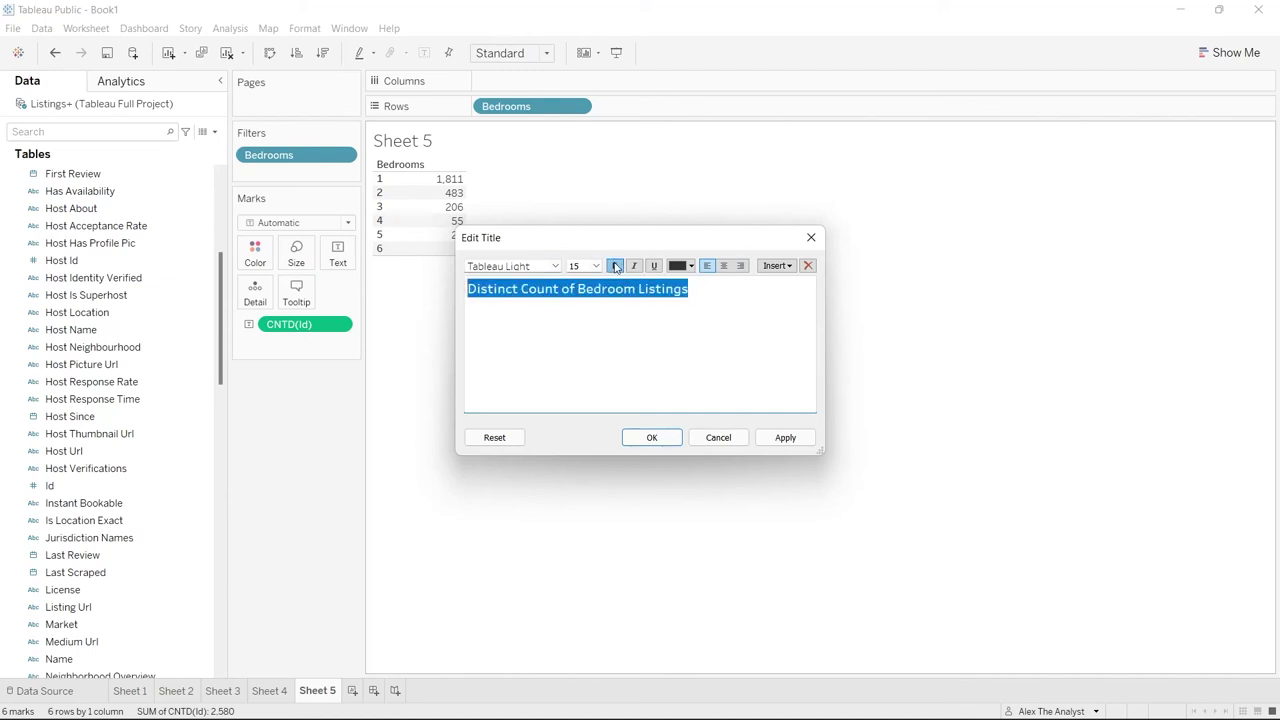
left_click(783, 437)
left_click(668, 438)
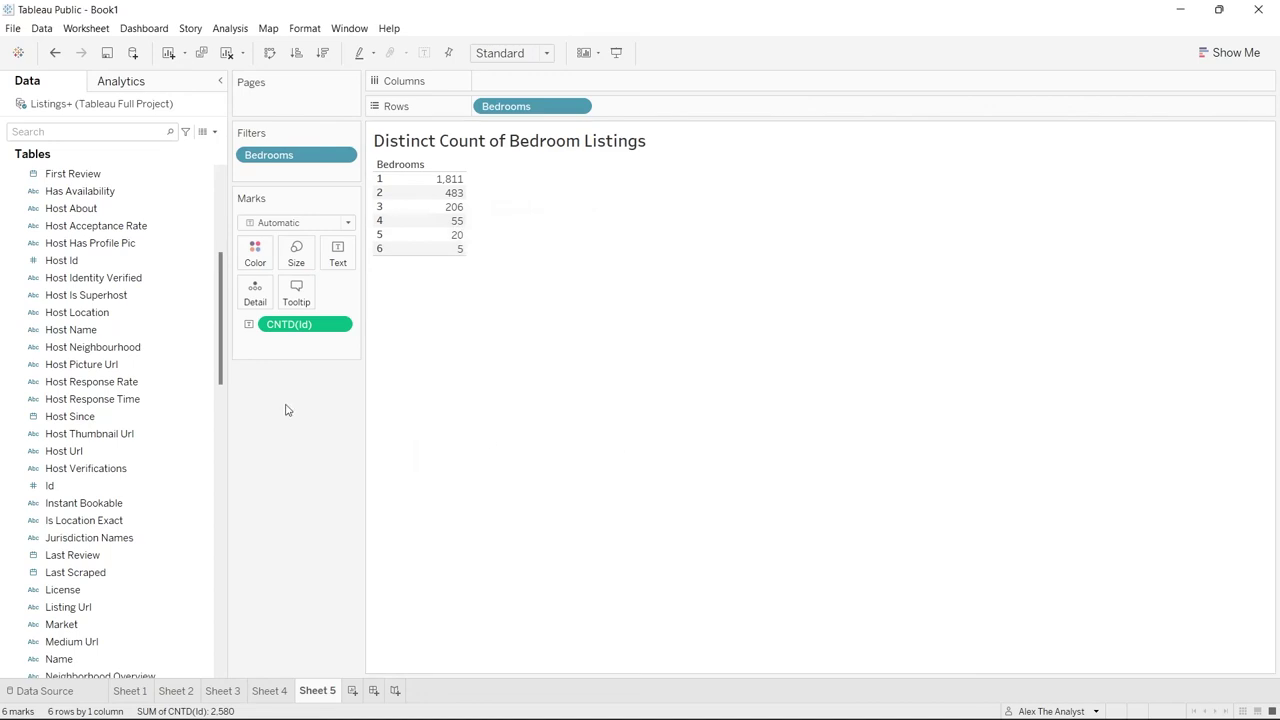
Replace the title of Sheet 4 with "Avg Price Per Bedroom" in bold
left_click(272, 691)
double_click(421, 144)
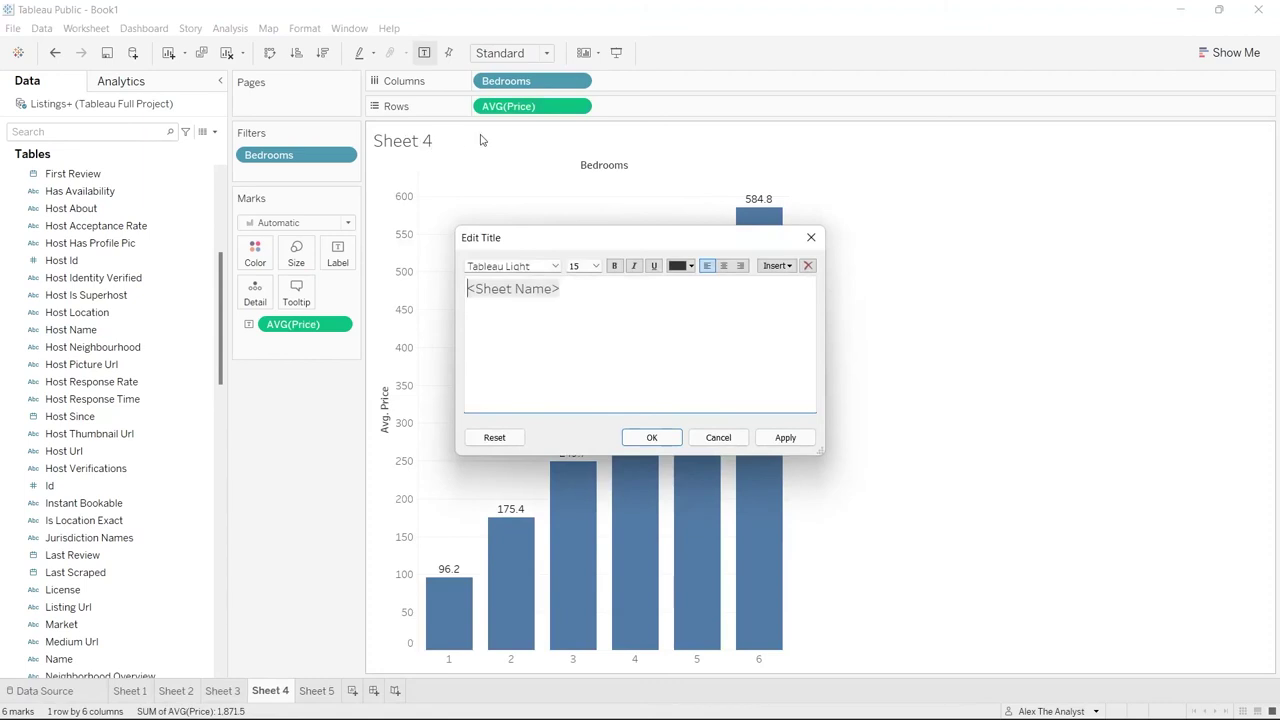
triple_click(626, 293)
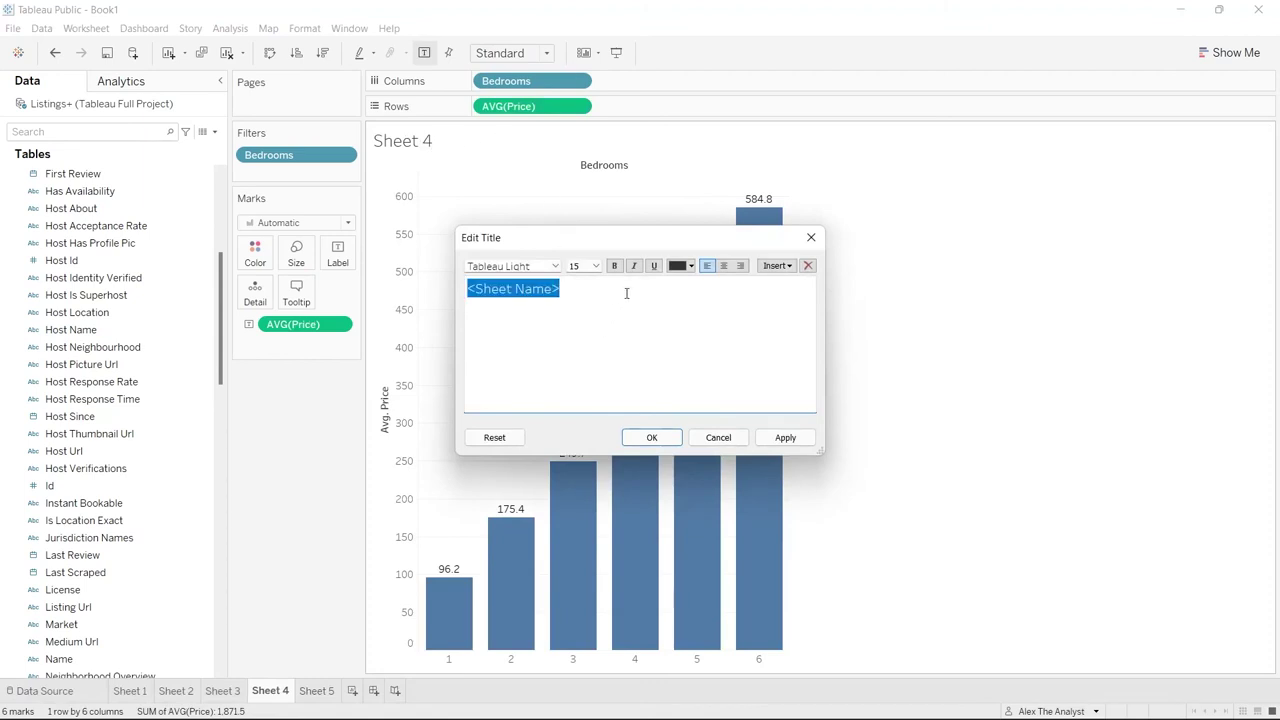
type("Avg Proce P")
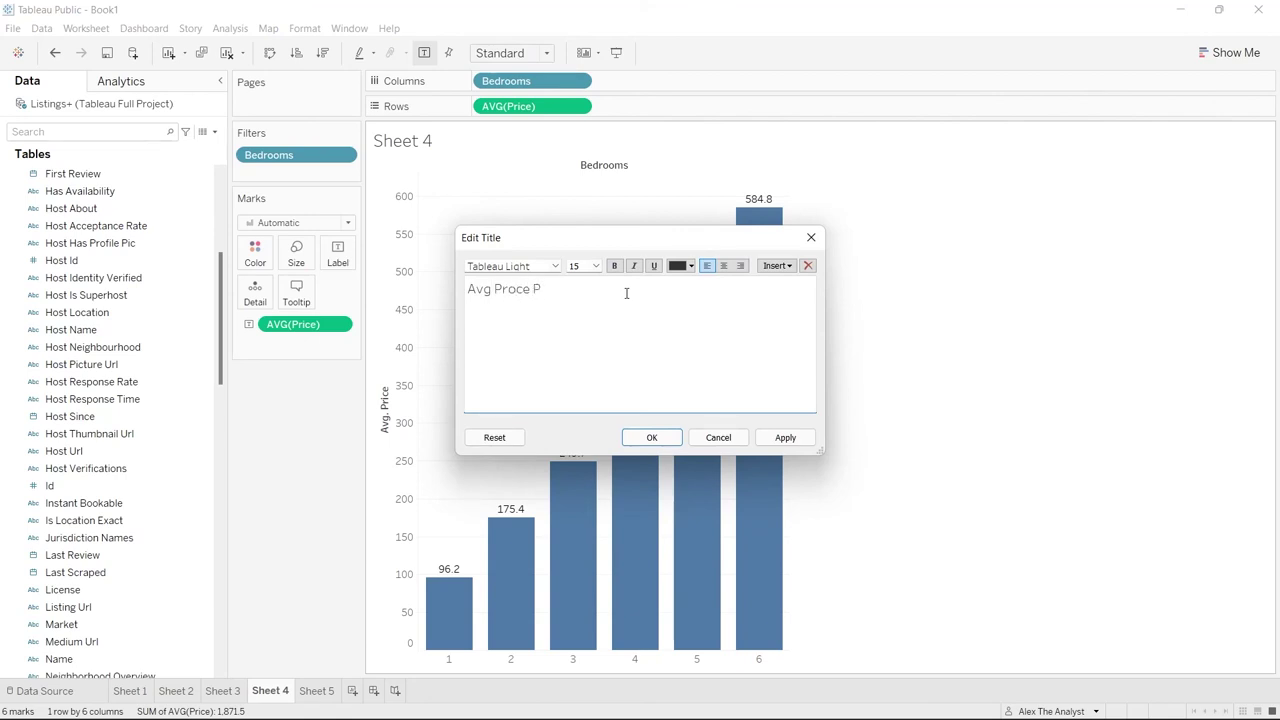
type("er Bedroom")
left_click(510, 293)
key("BackSpace")
type("i")
left_click_drag(625, 293, 468, 293)
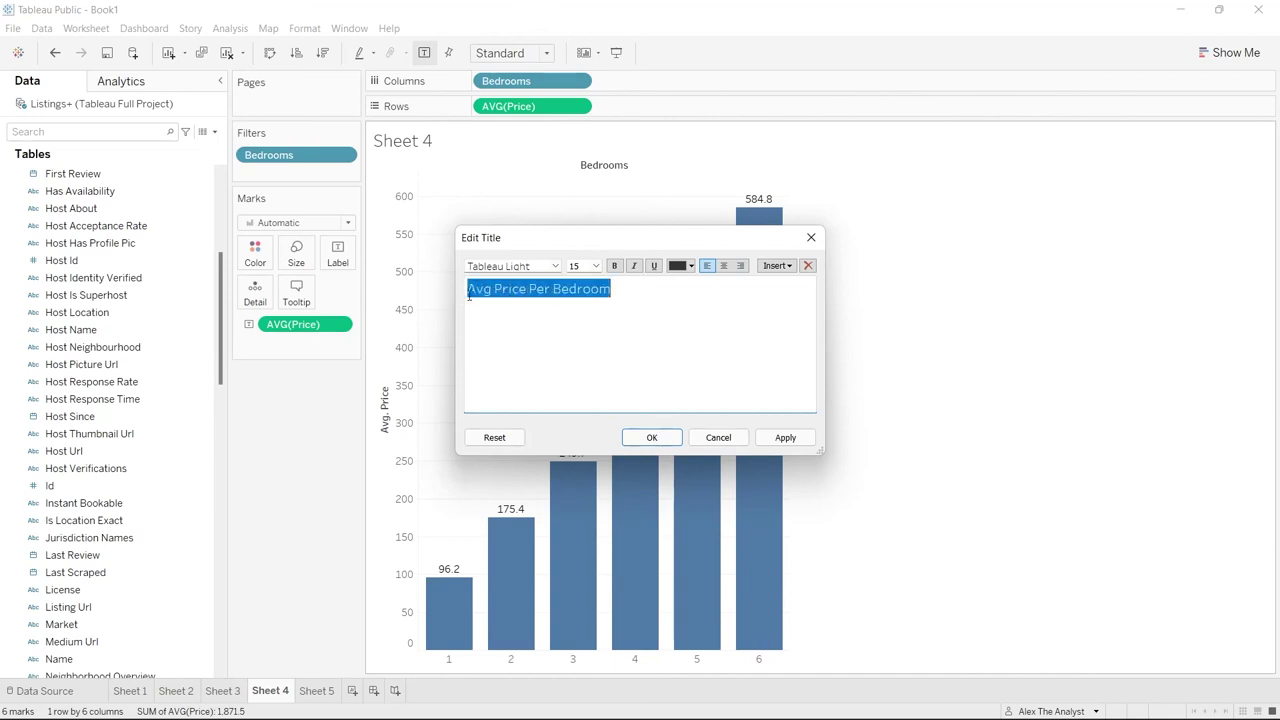
left_click(785, 437)
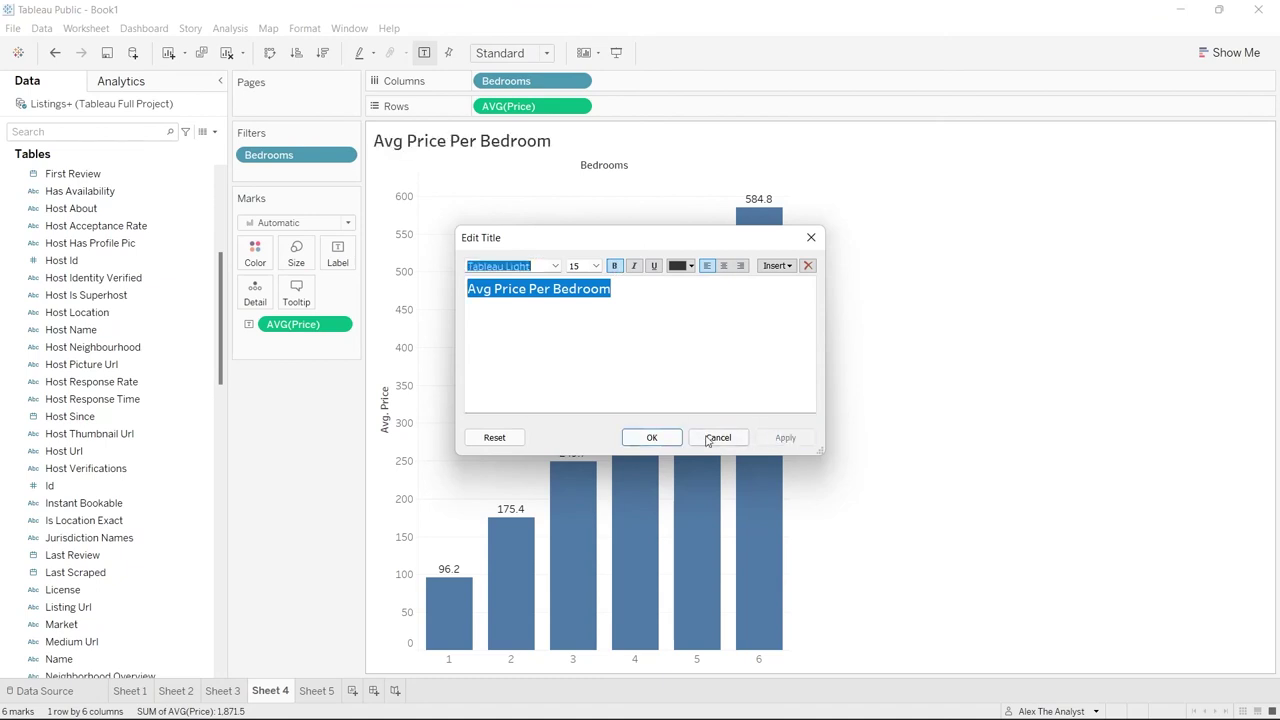
left_click(651, 437)
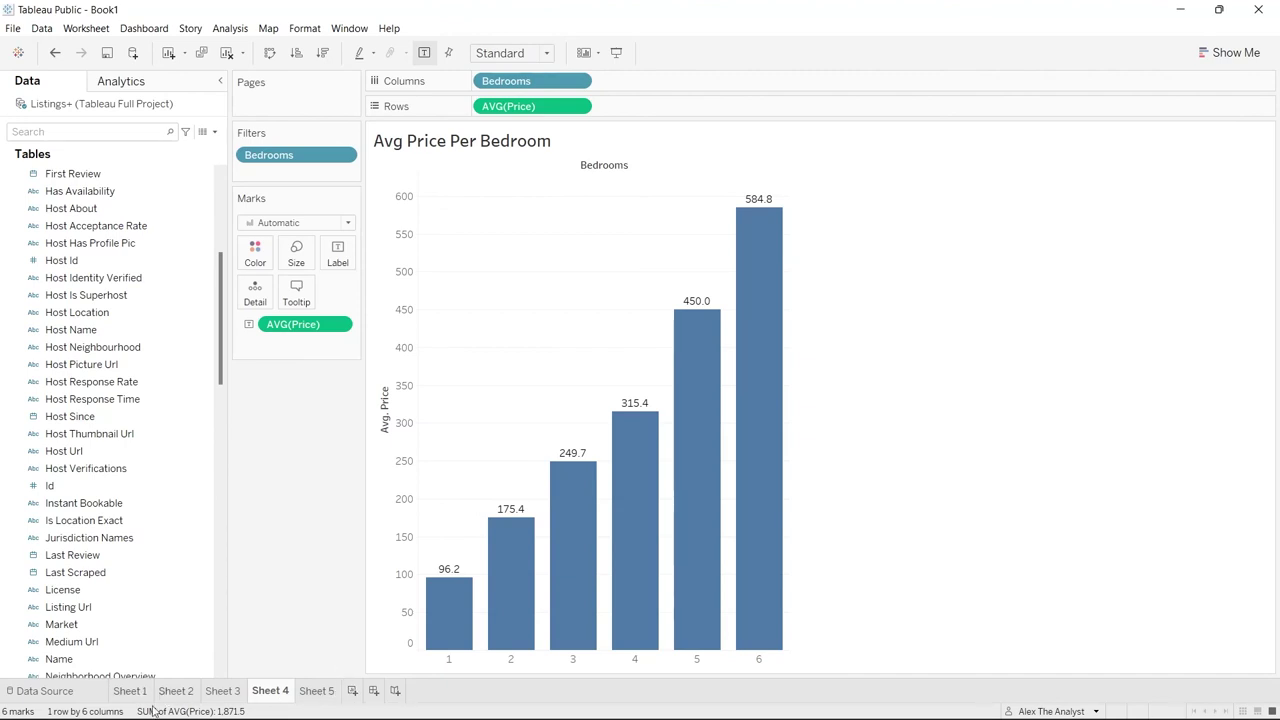
Create a new dashboard and set its size to Automatic
left_click(374, 691)
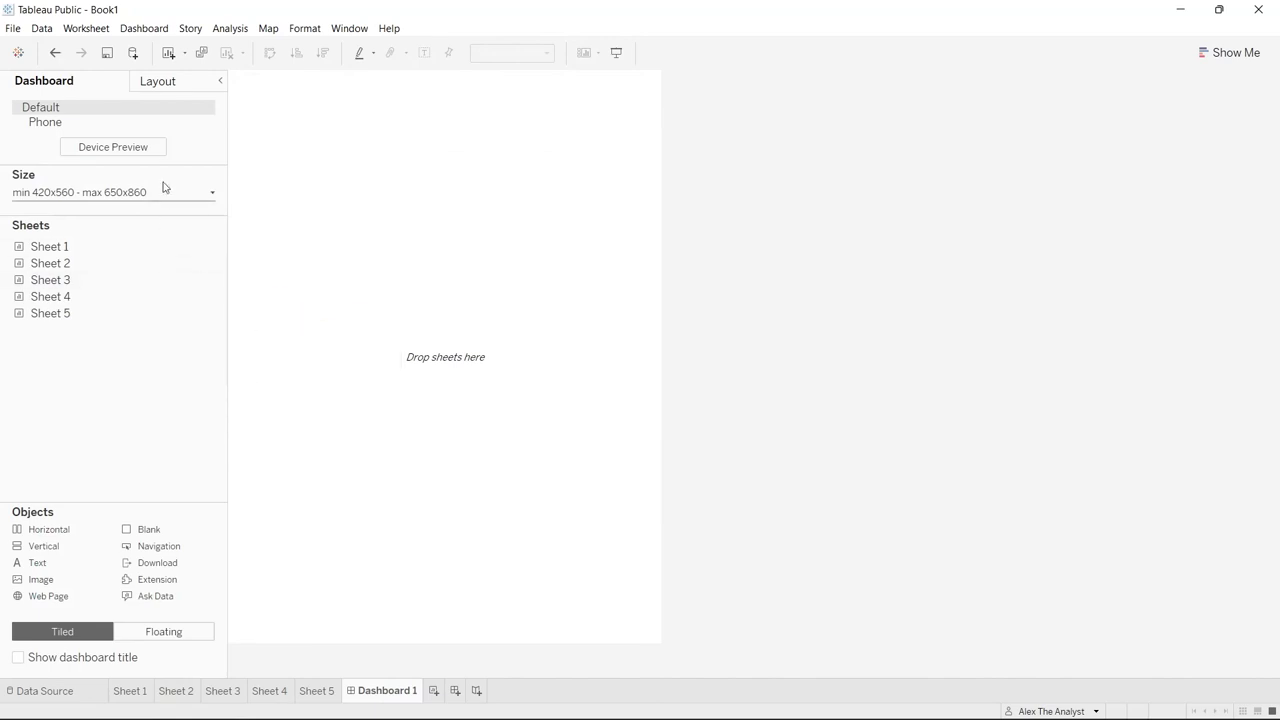
left_click(128, 191)
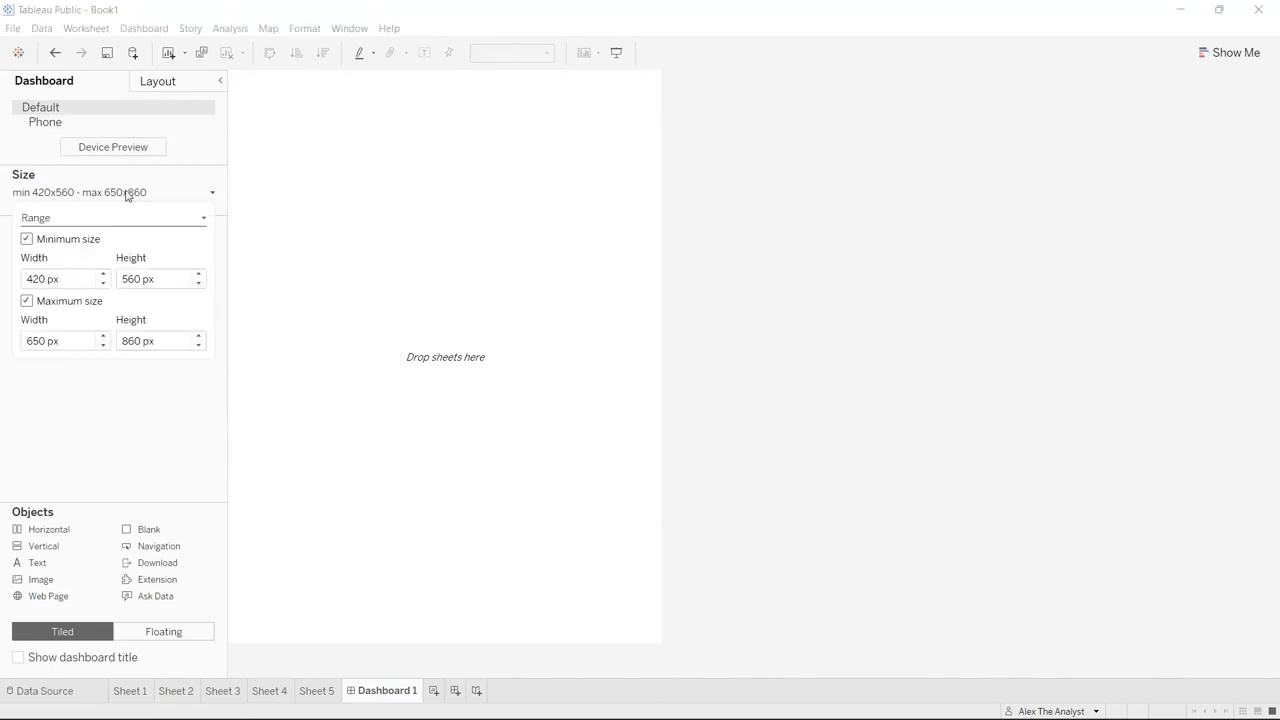
left_click(121, 217)
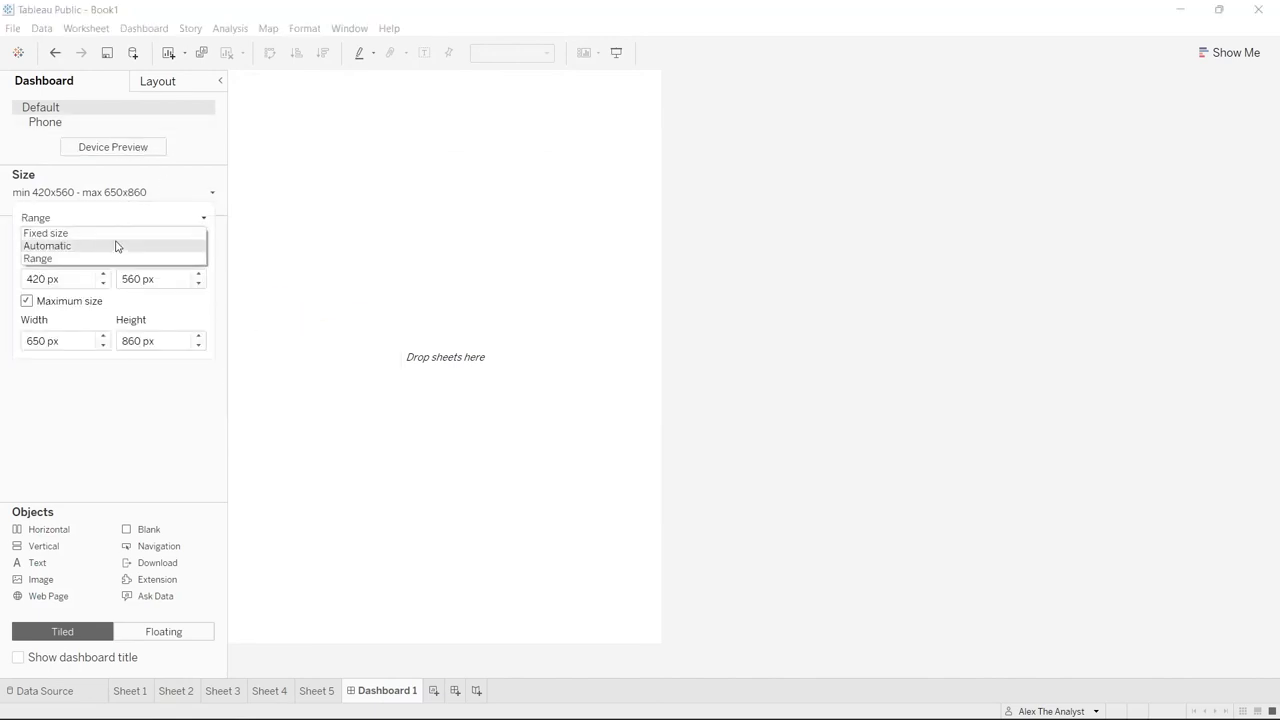
left_click(117, 246)
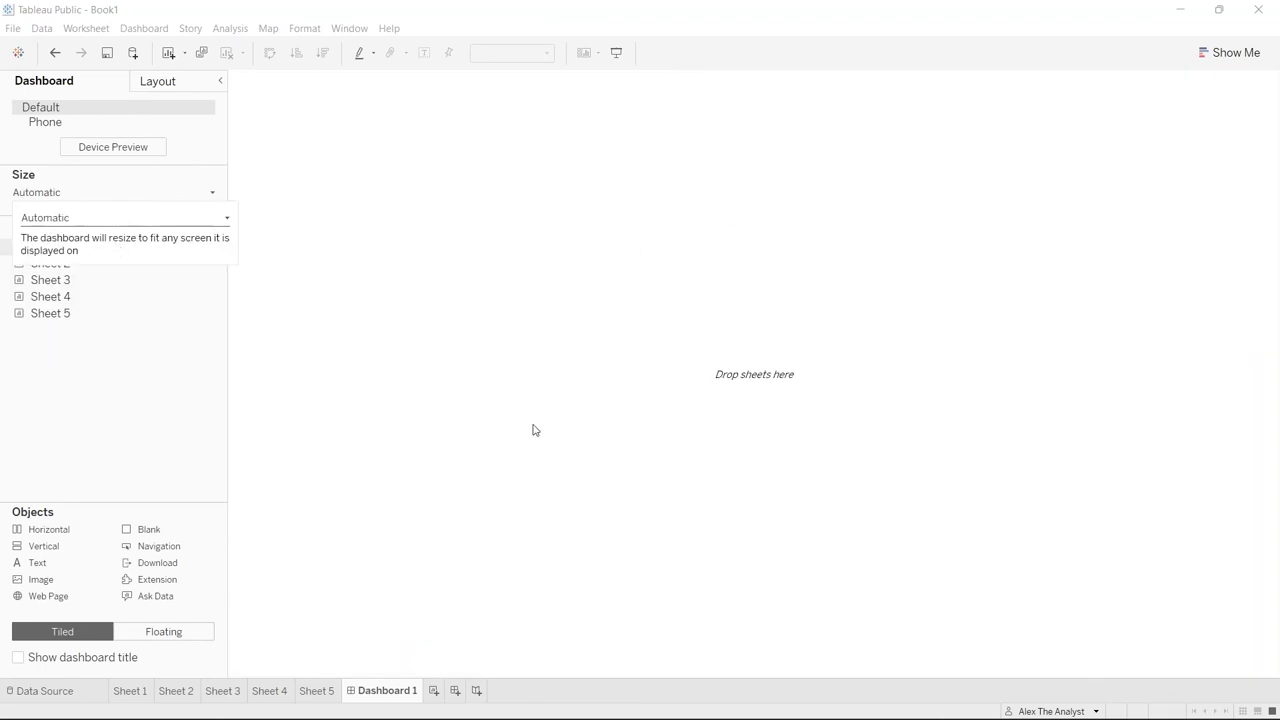
left_click(73, 355)
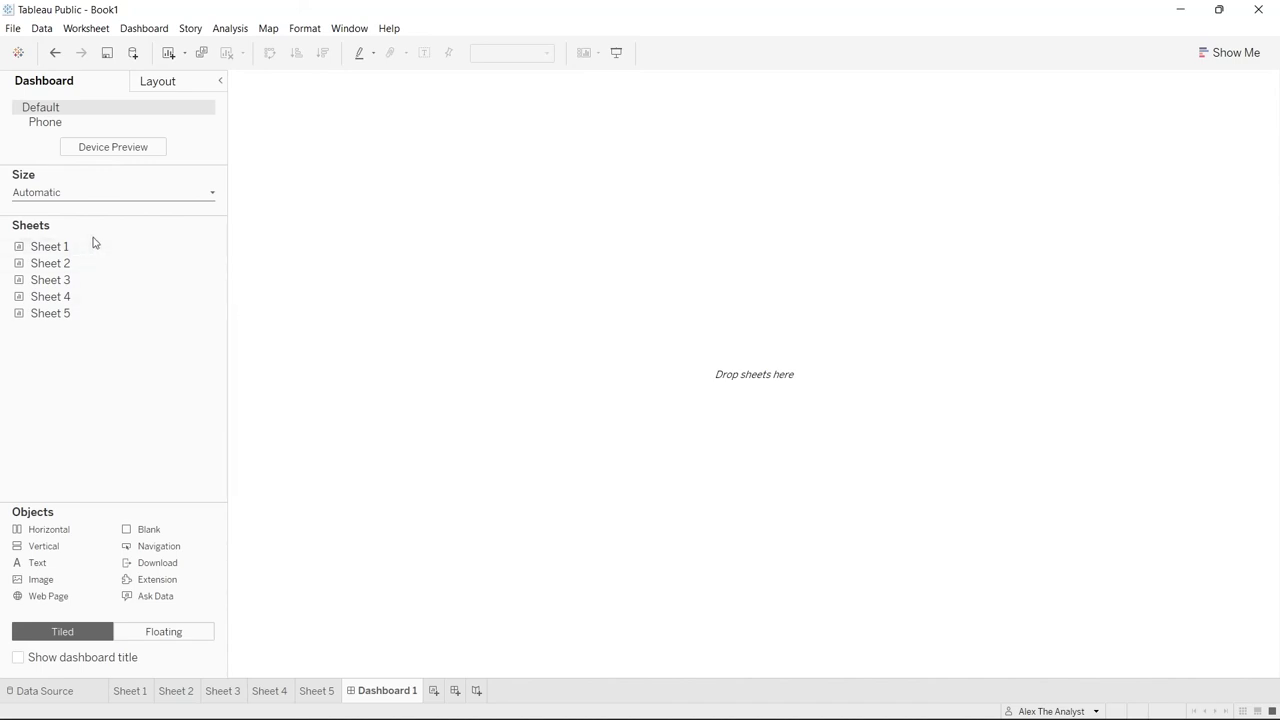
Arrange Sheet 2, Sheet 1 and Sheet 3 side by side on the dashboard, with Sheet 4 spanning the full width above them
left_click_drag(95, 250, 380, 402)
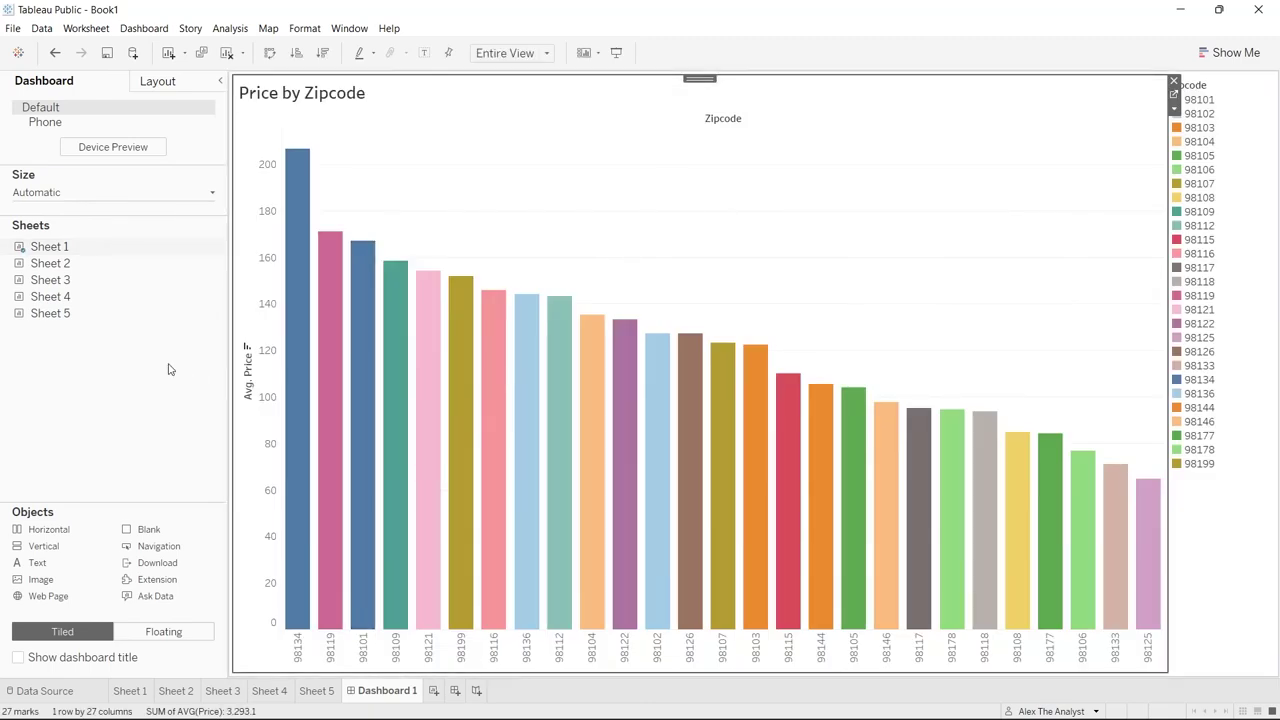
left_click_drag(117, 263, 289, 280)
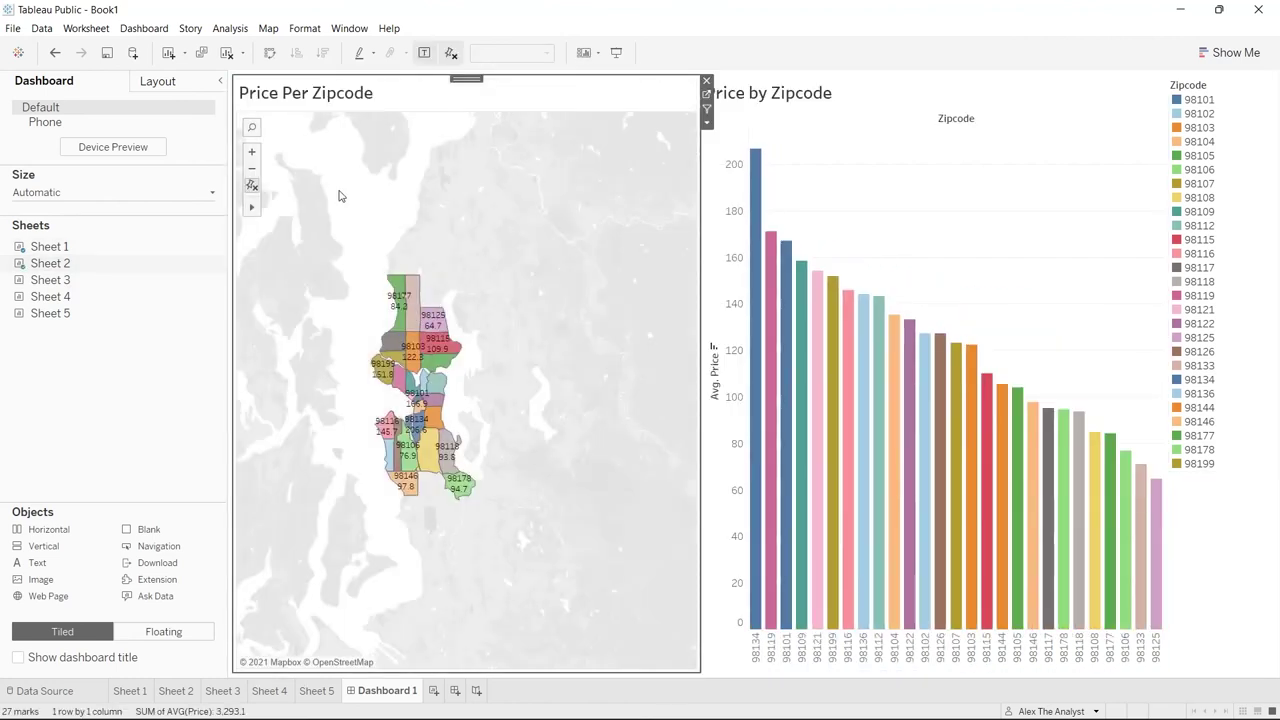
left_click(253, 152)
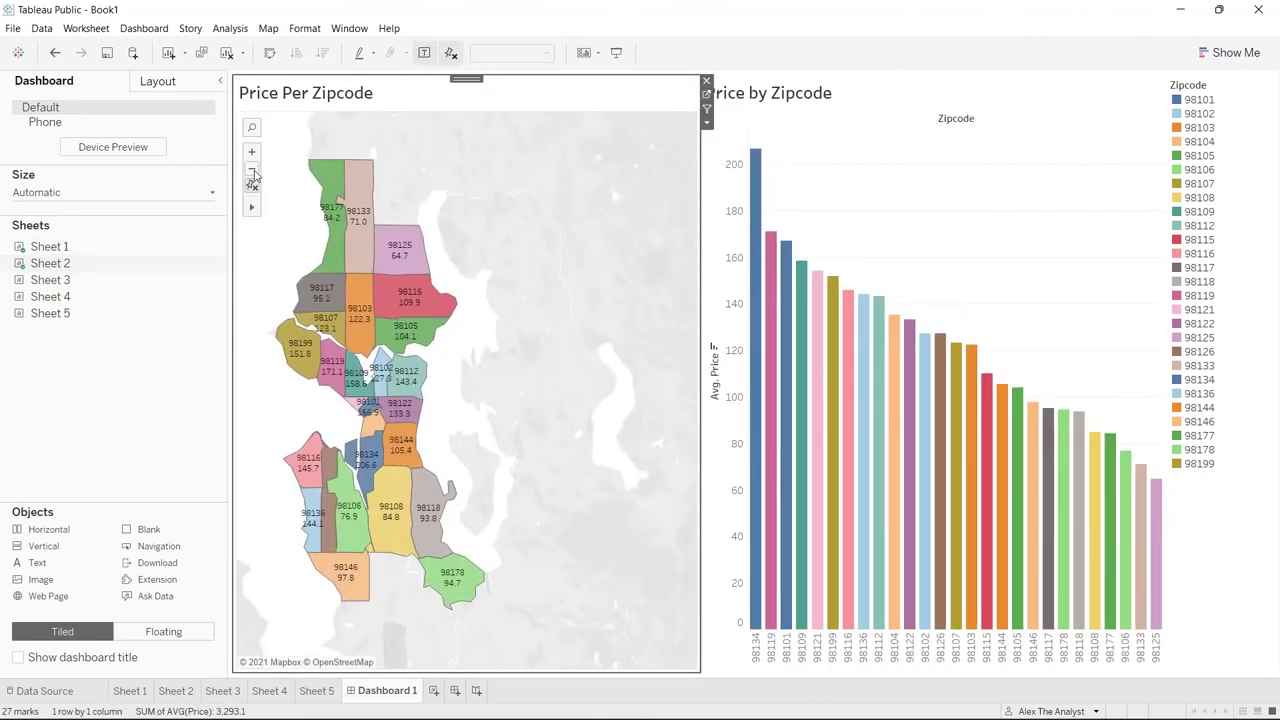
left_click(252, 185)
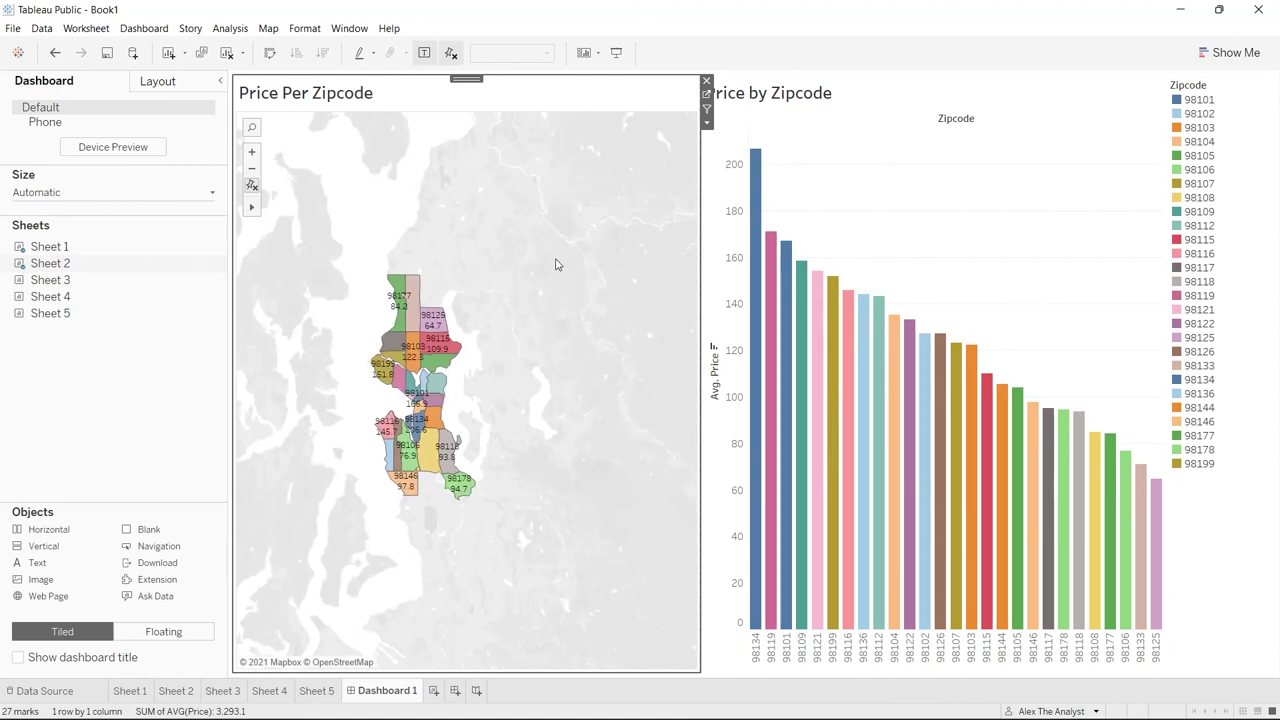
left_click_drag(156, 287, 1054, 368)
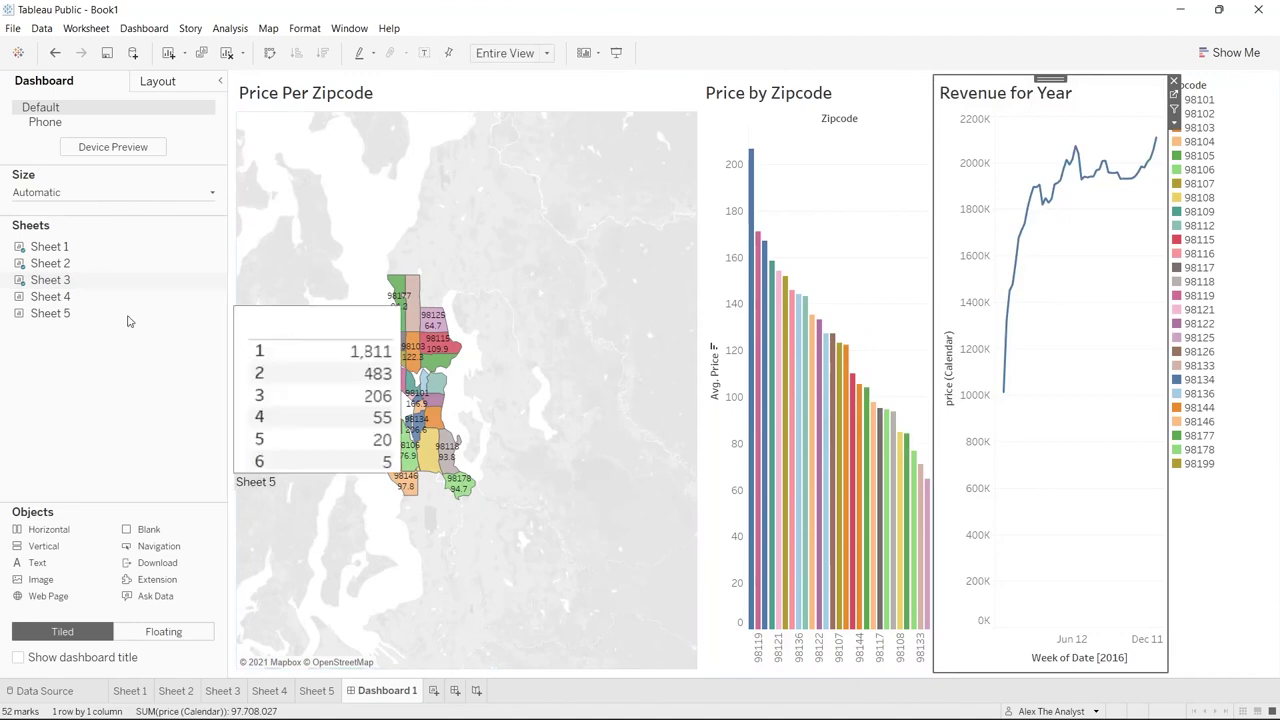
left_click_drag(114, 294, 691, 81)
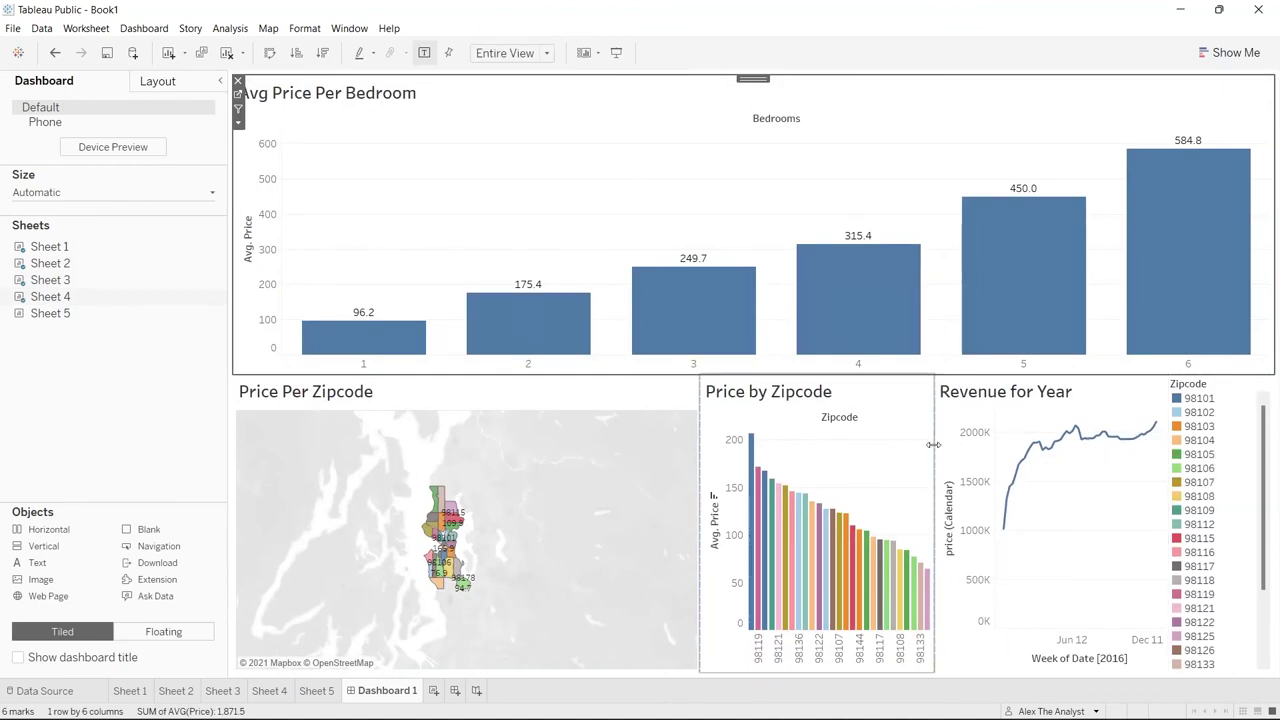
Move the Zipcode legend between the Price by Zipcode and Revenue for Year charts, and narrow the Price Per Zipcode map in favour of the bars
left_click(1216, 386)
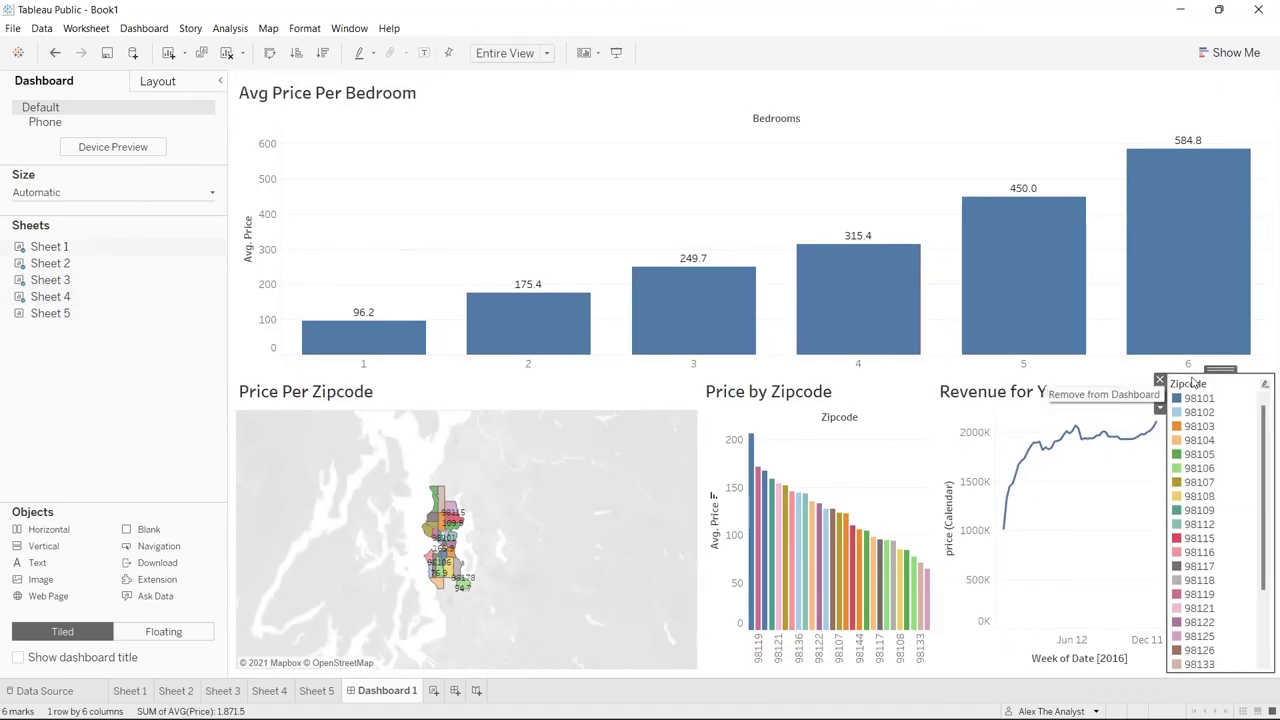
mouse_move(1218, 370)
left_mouse_down()
mouse_move(883, 417)
mouse_move(898, 445)
left_mouse_up()
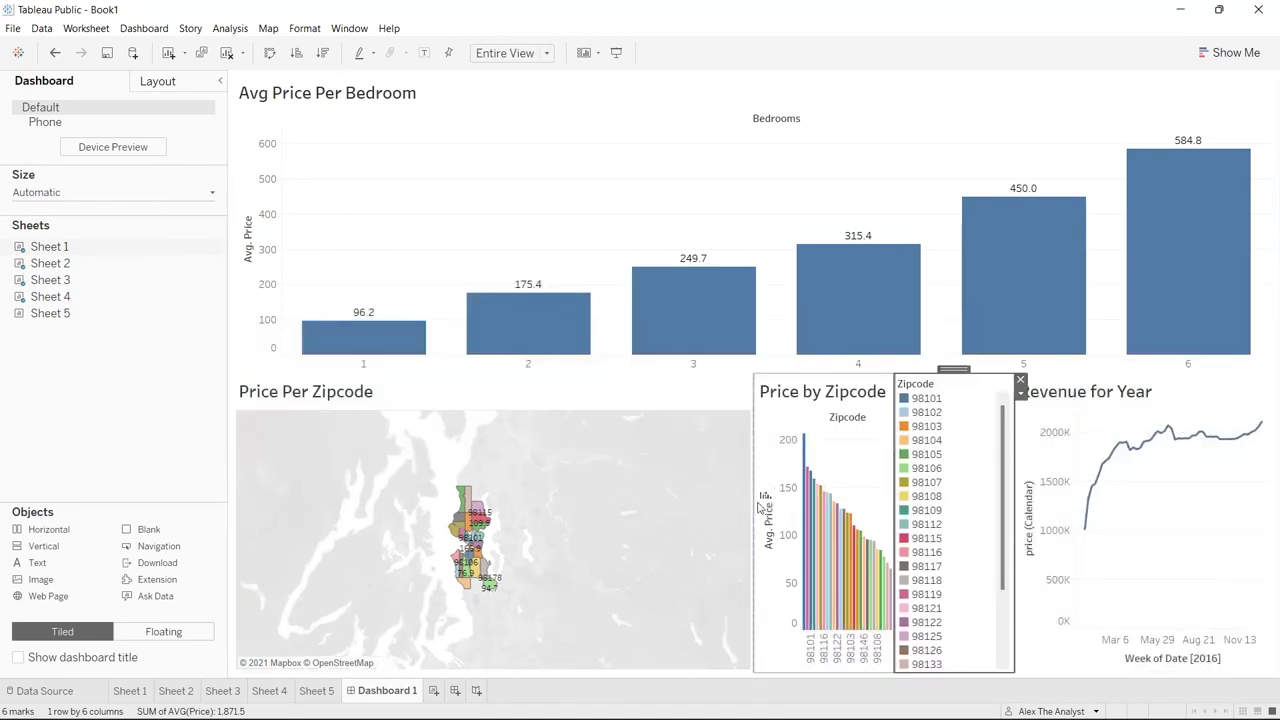
left_click_drag(755, 495, 529, 503)
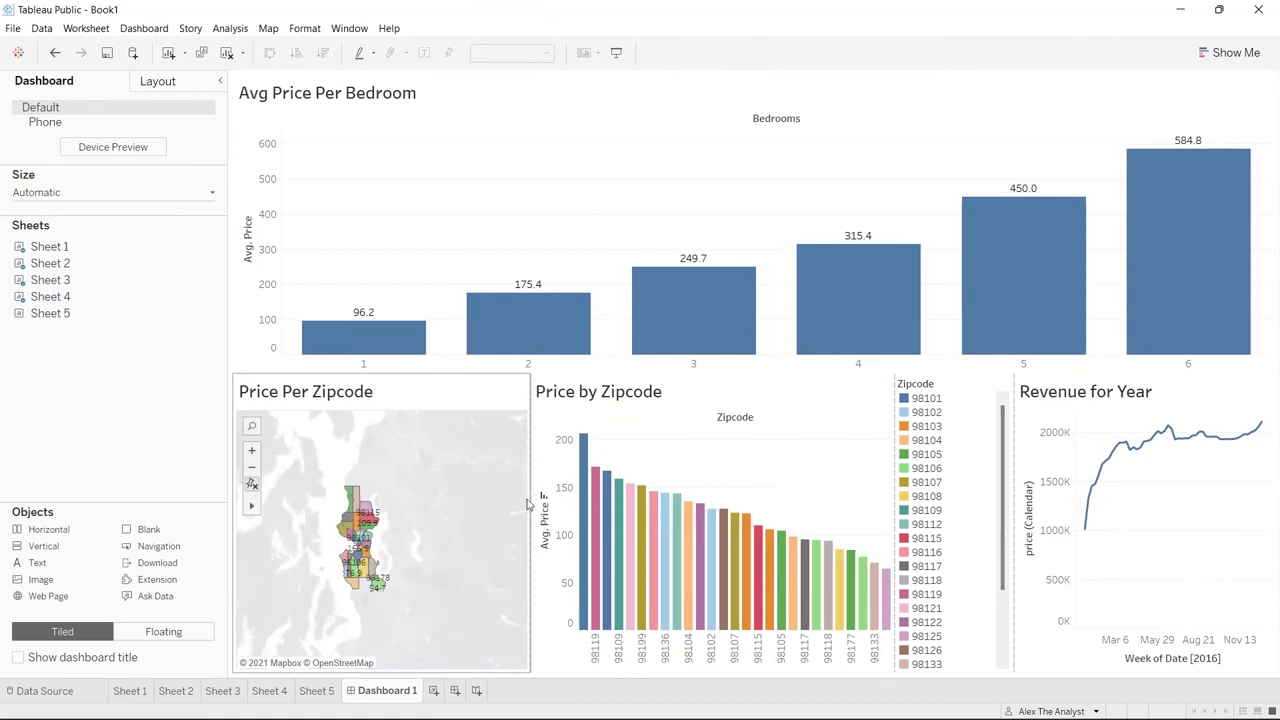
left_click_drag(529, 497, 420, 500)
Adjust the Price Per Zipcode map with pan and Zoom Area so the coloured zipcodes fill the narrow tile
left_click(255, 452)
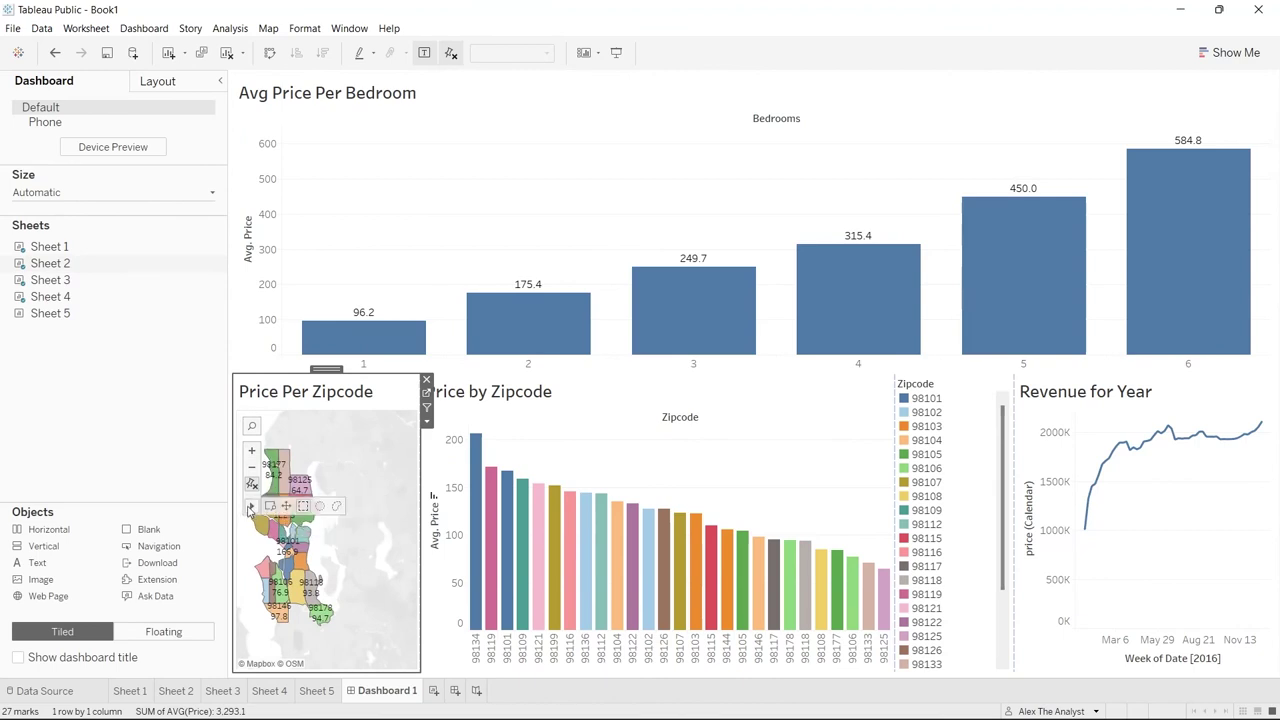
mouse_move(307, 507)
left_click_drag(322, 458, 361, 435)
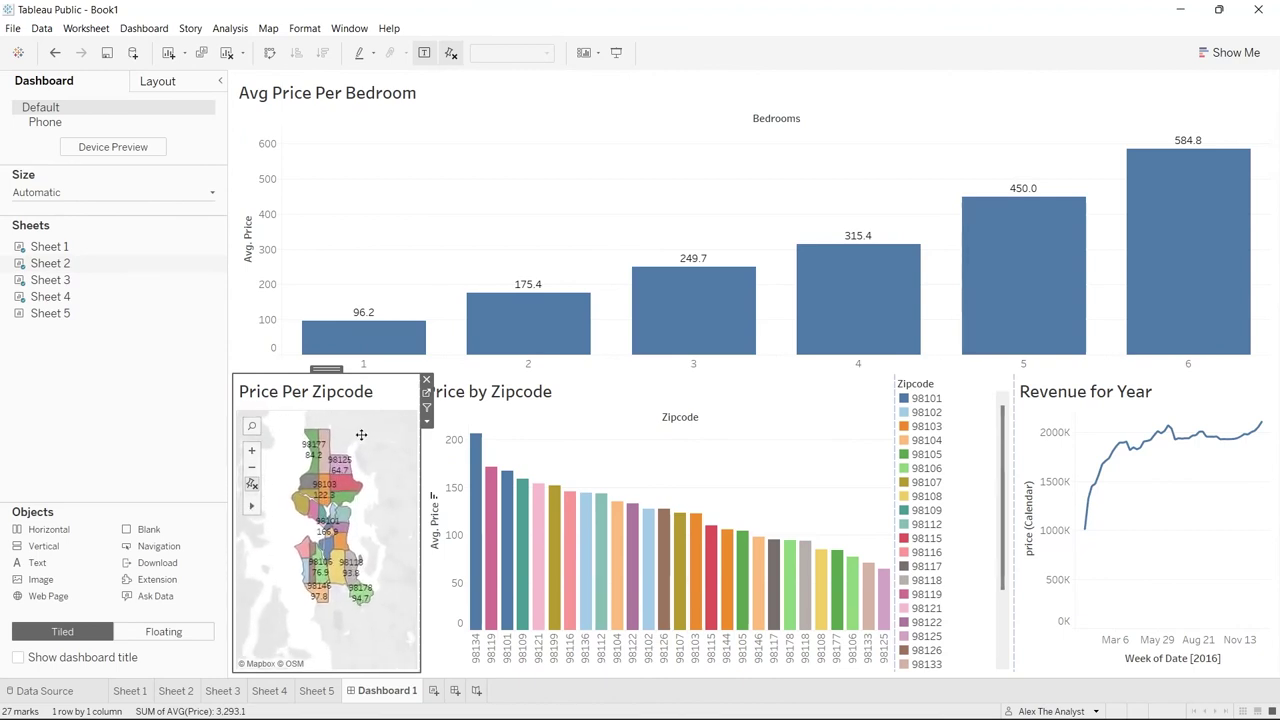
left_click(252, 451)
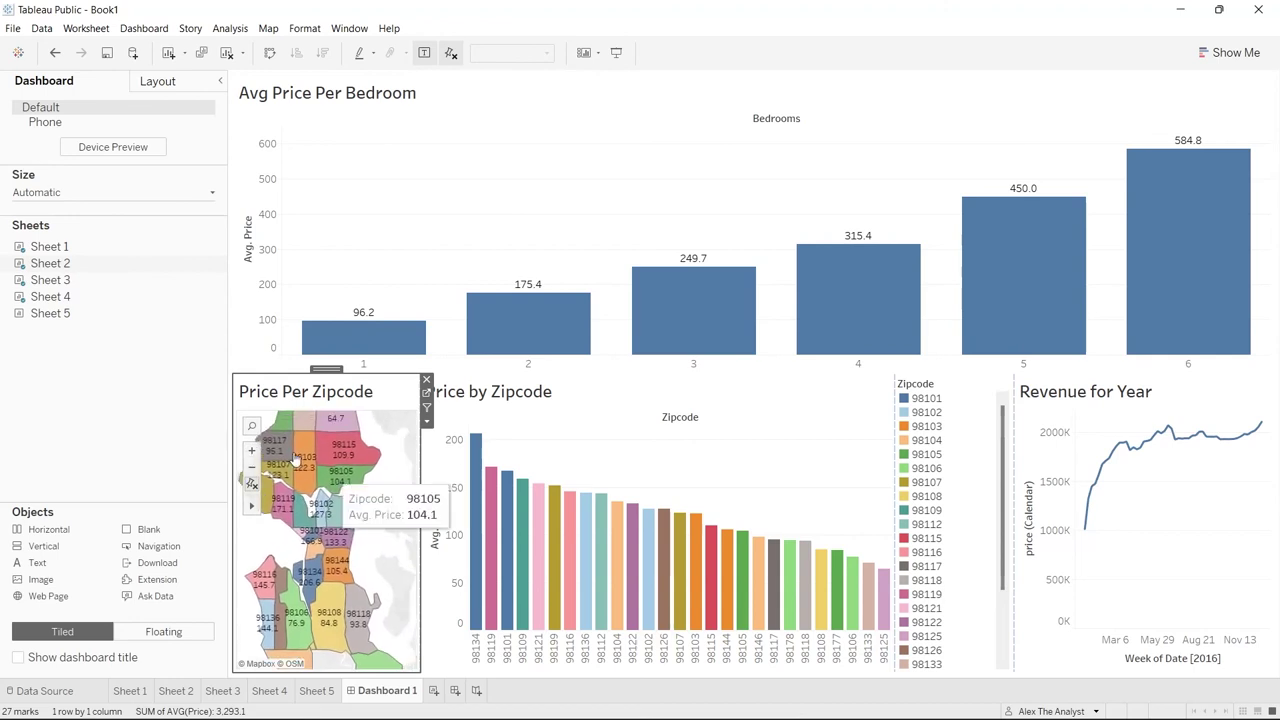
left_click(252, 467)
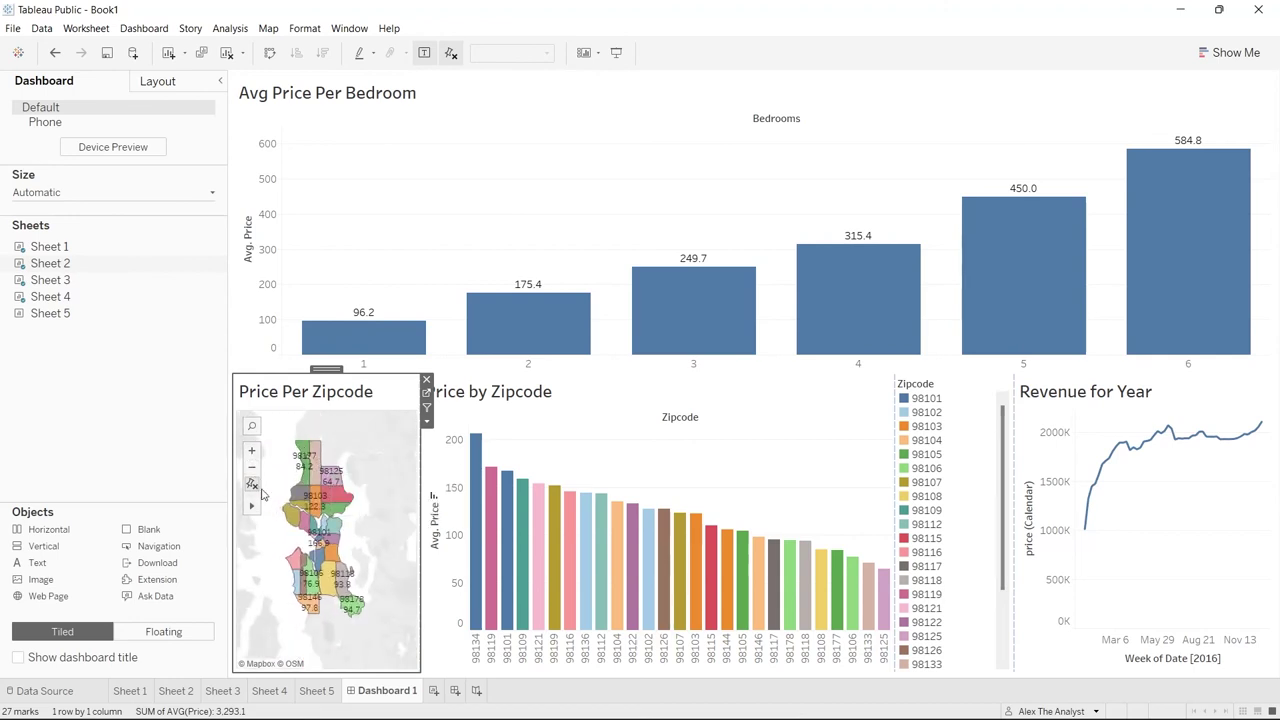
mouse_move(255, 506)
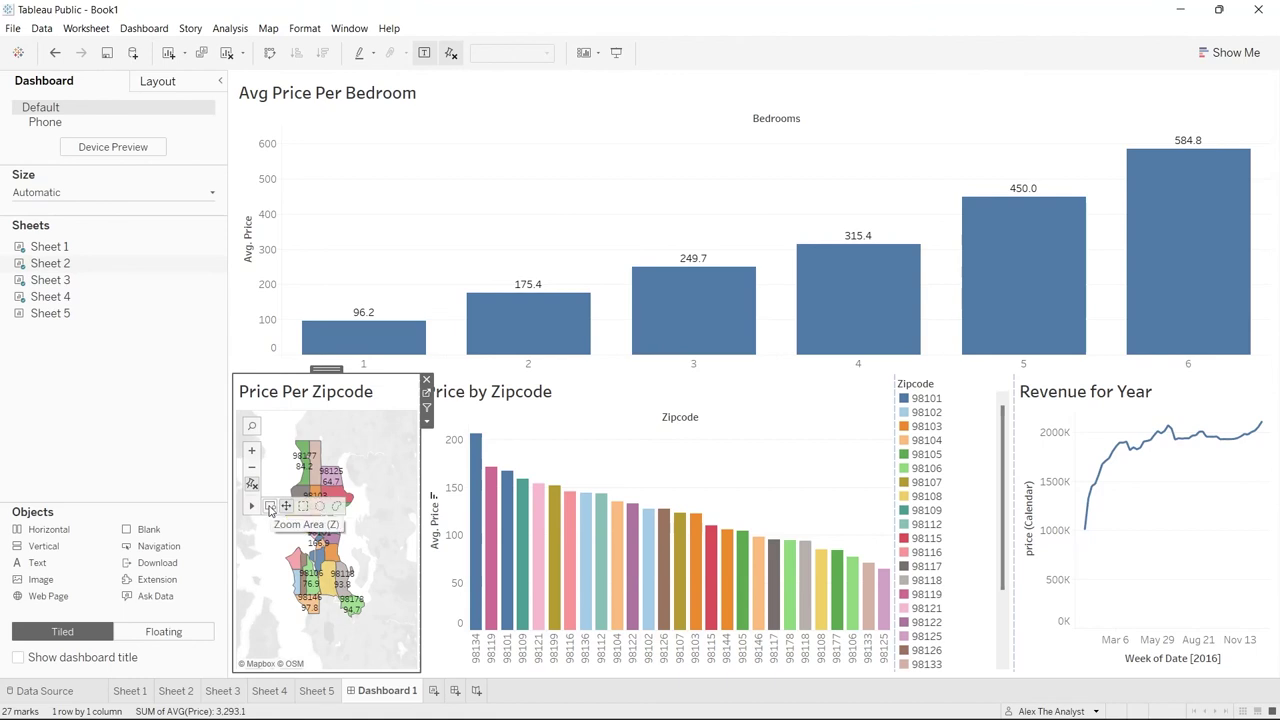
left_click(270, 508)
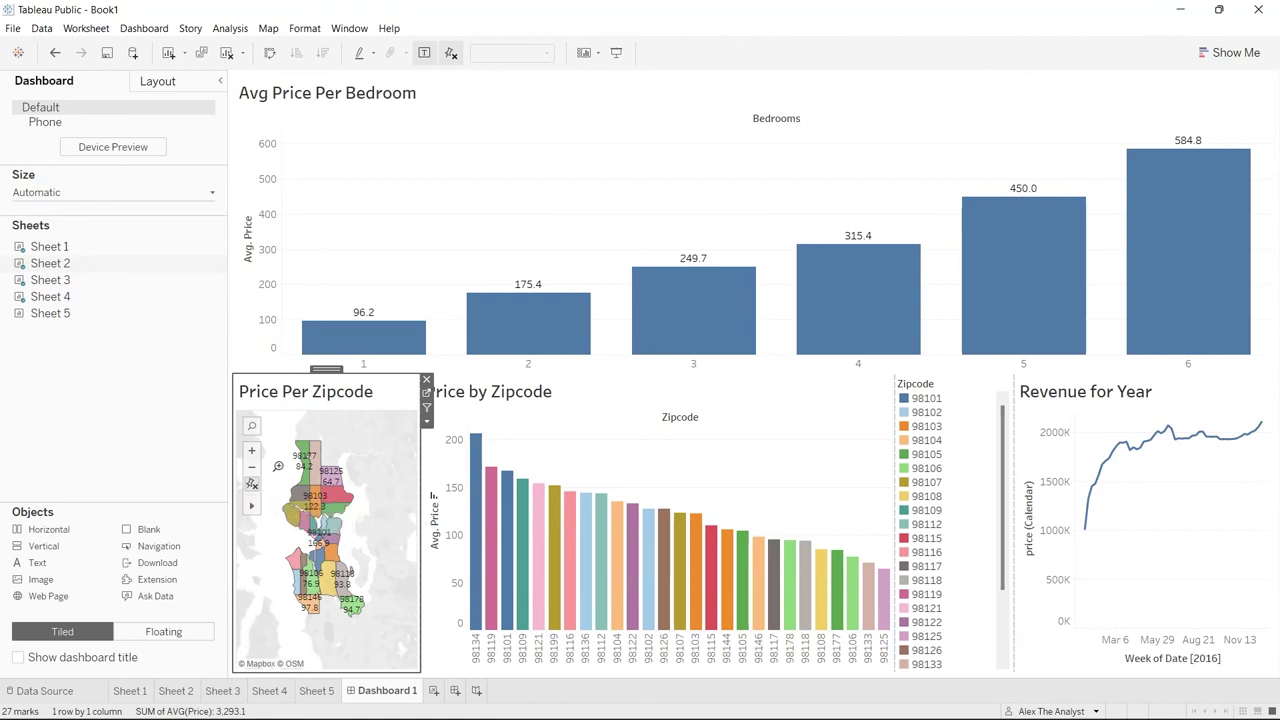
left_click_drag(270, 434, 376, 628)
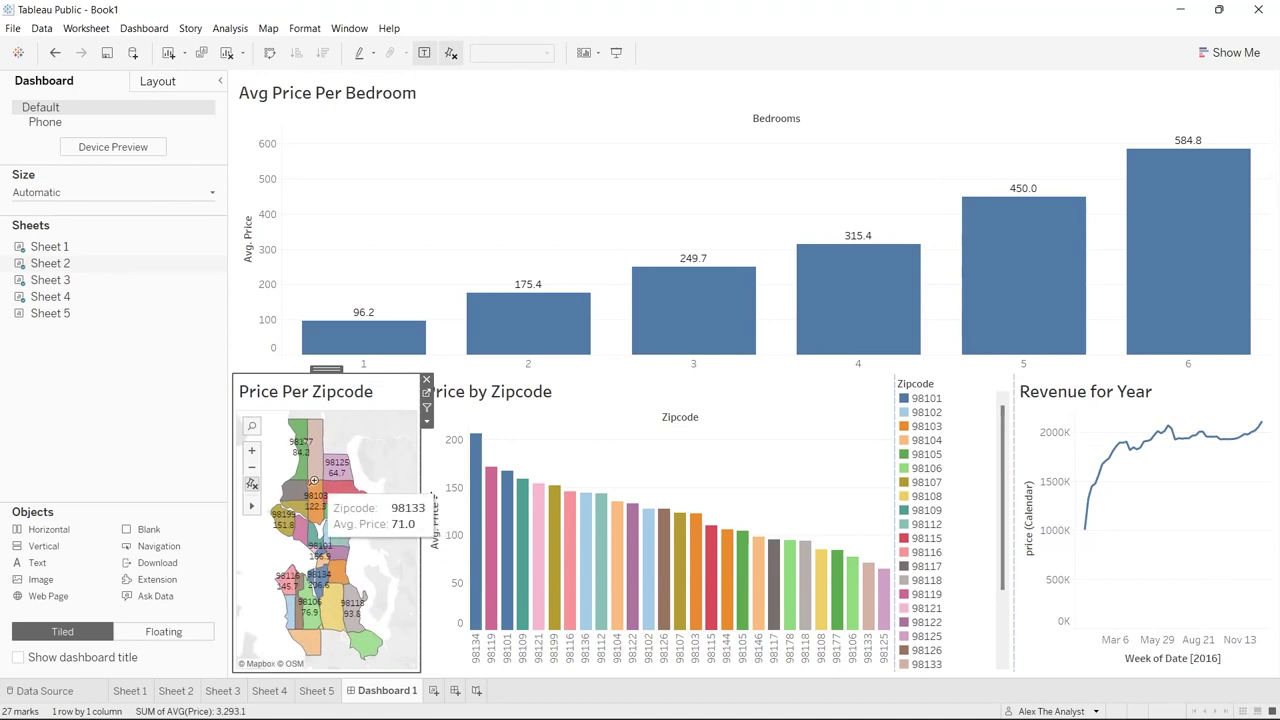
mouse_move(258, 515)
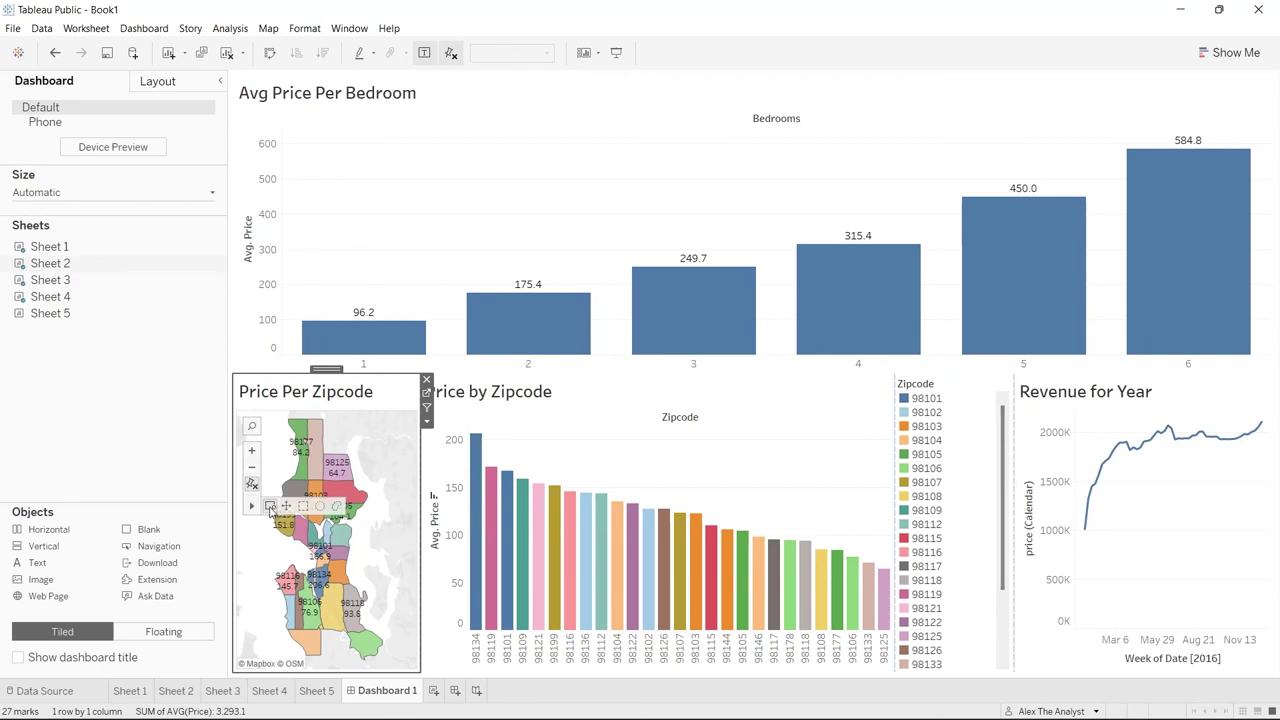
left_click(270, 507)
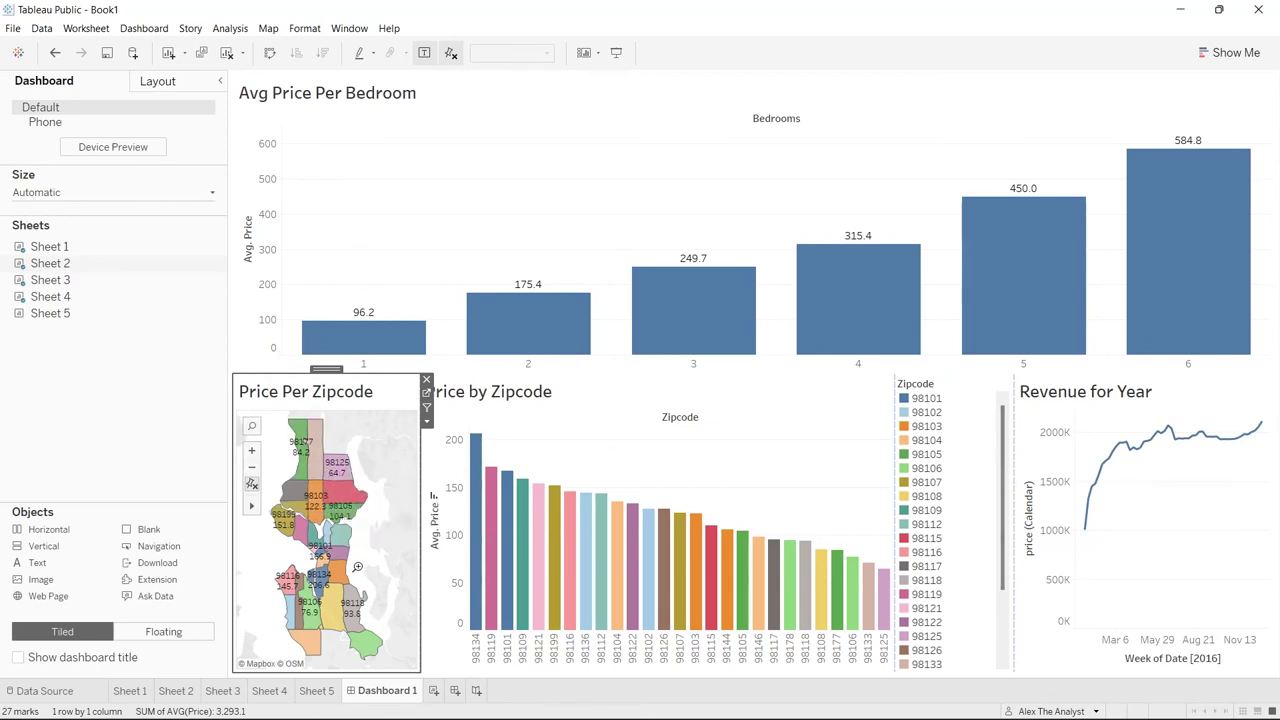
Narrow the Price by Zipcode chart and its legend to give the Revenue for Year chart more width
left_click(602, 390)
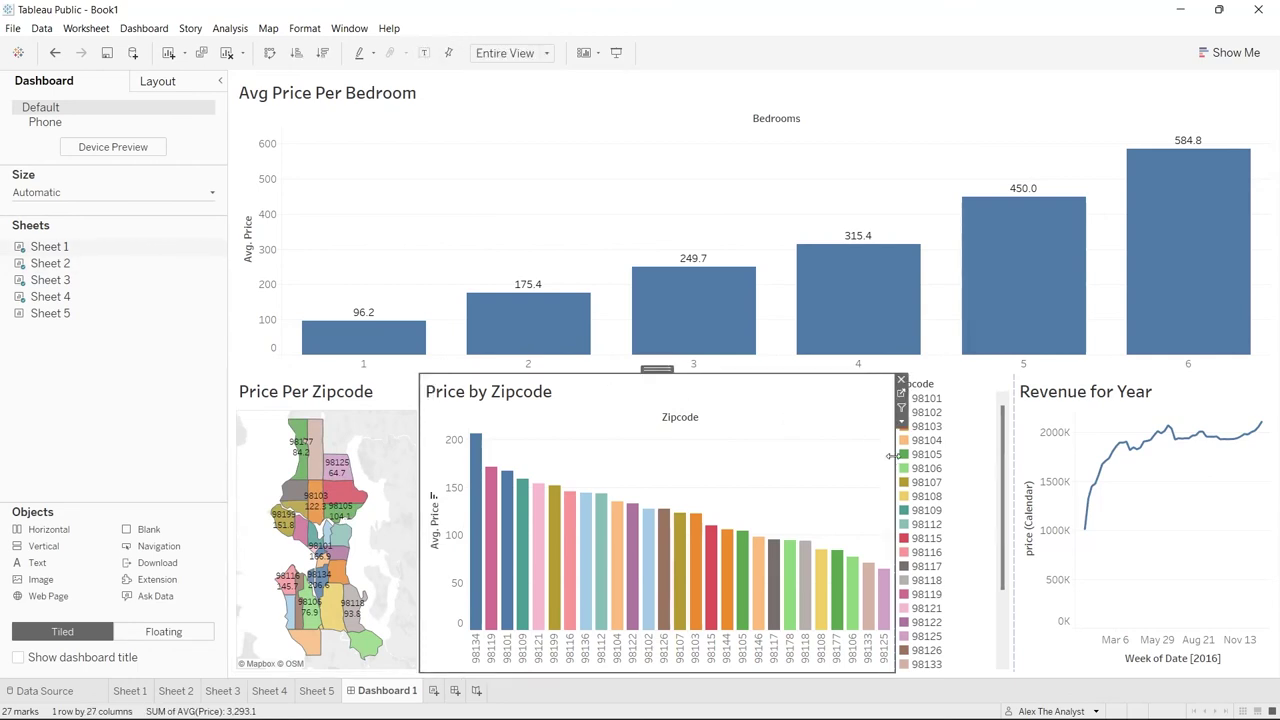
left_click_drag(893, 456, 690, 467)
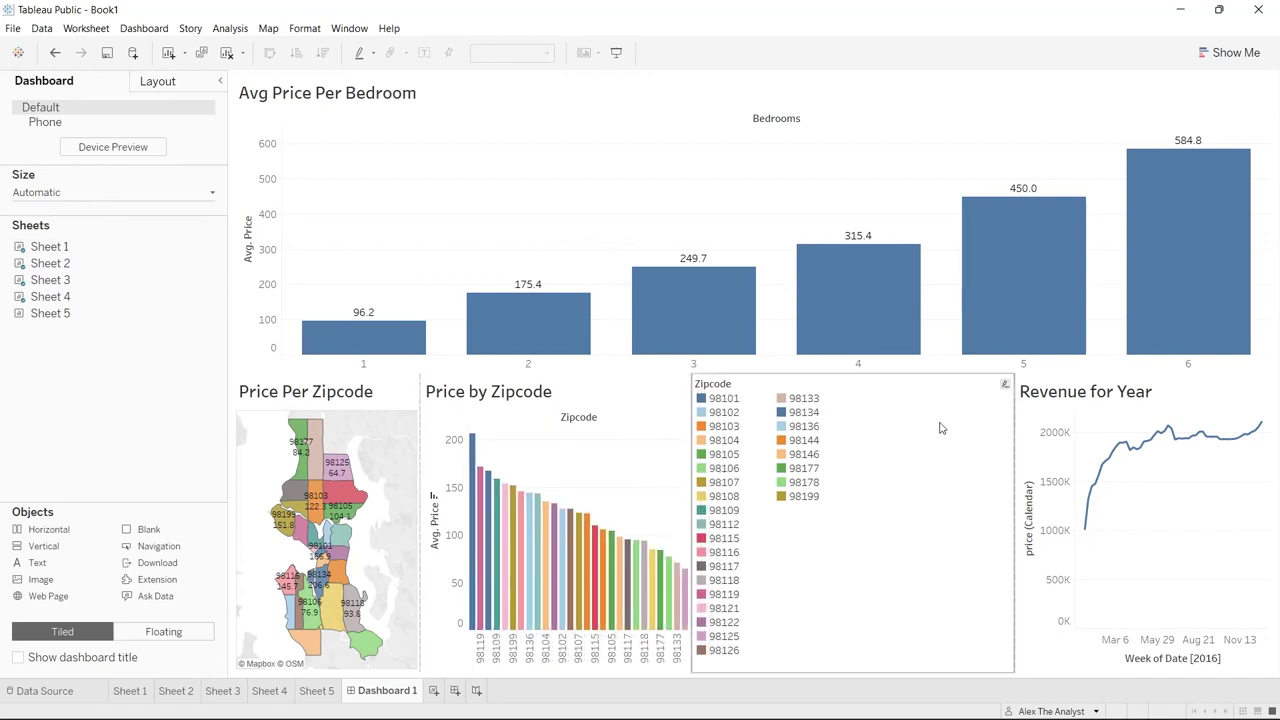
left_click_drag(1013, 427, 762, 444)
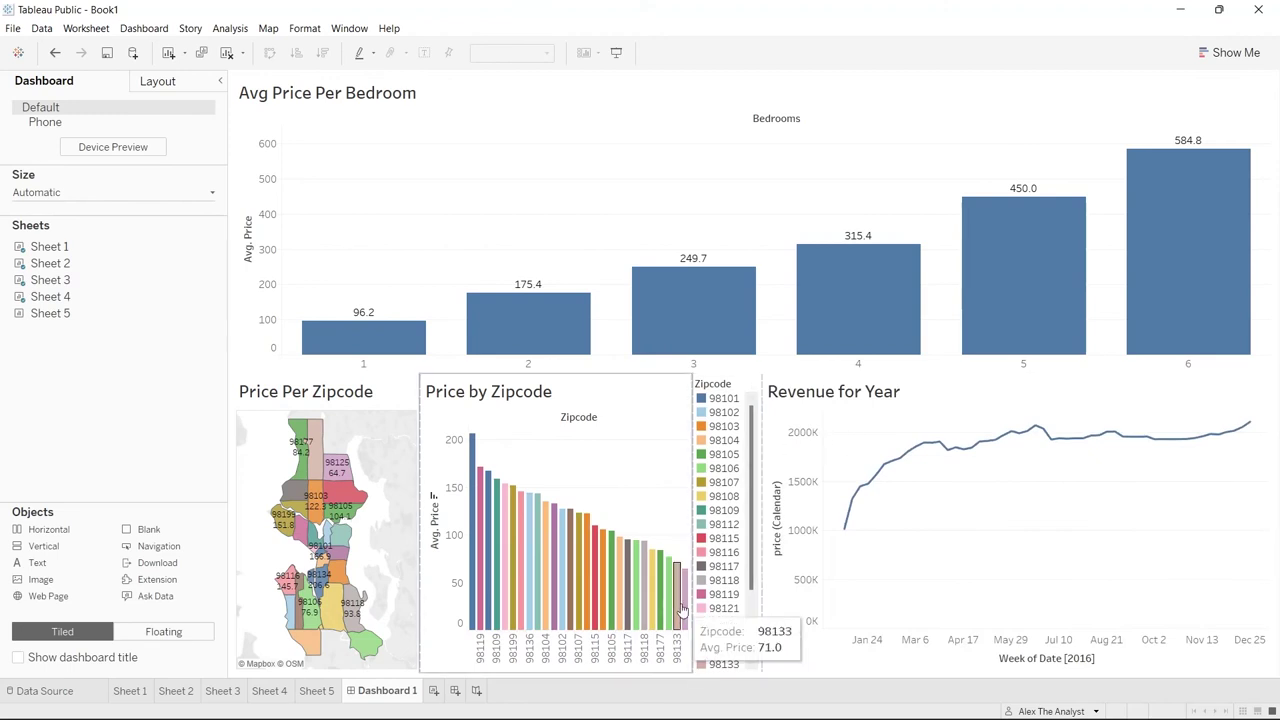
Select the tallest zipcode bar, highlight 98101 from the legend, and examine that zipcode up close on the map
left_click(474, 458)
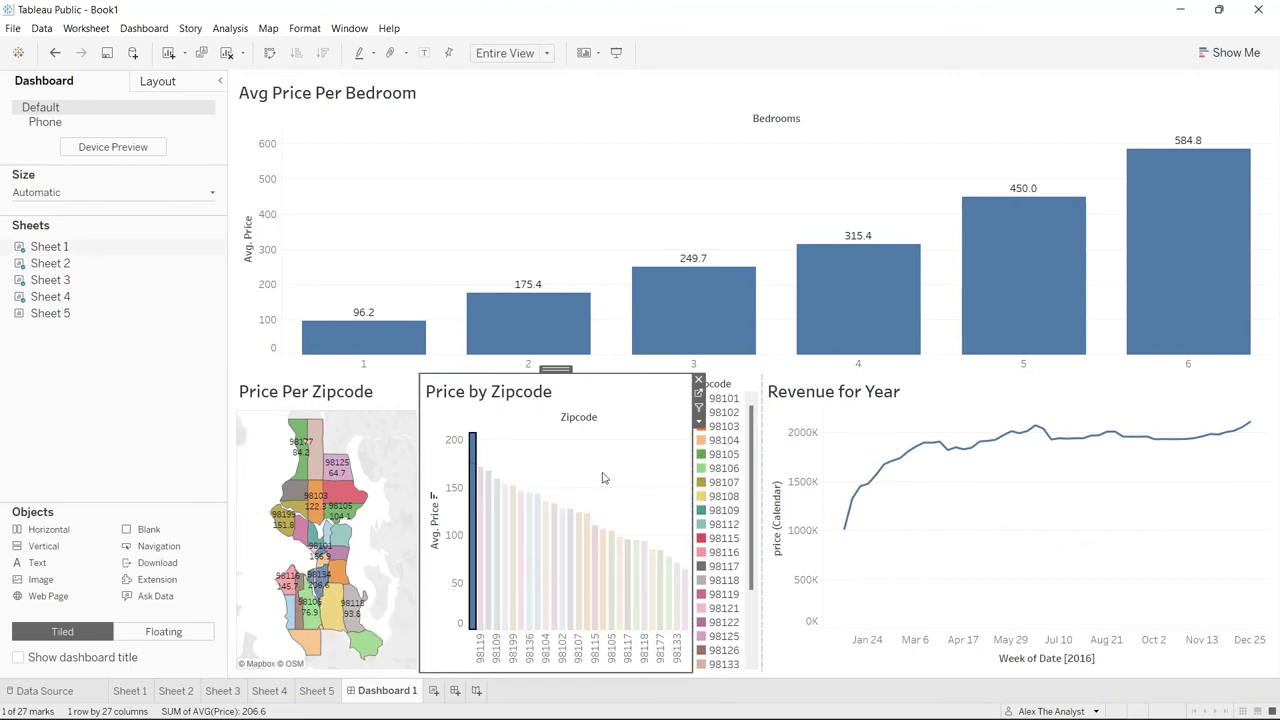
left_click(726, 401)
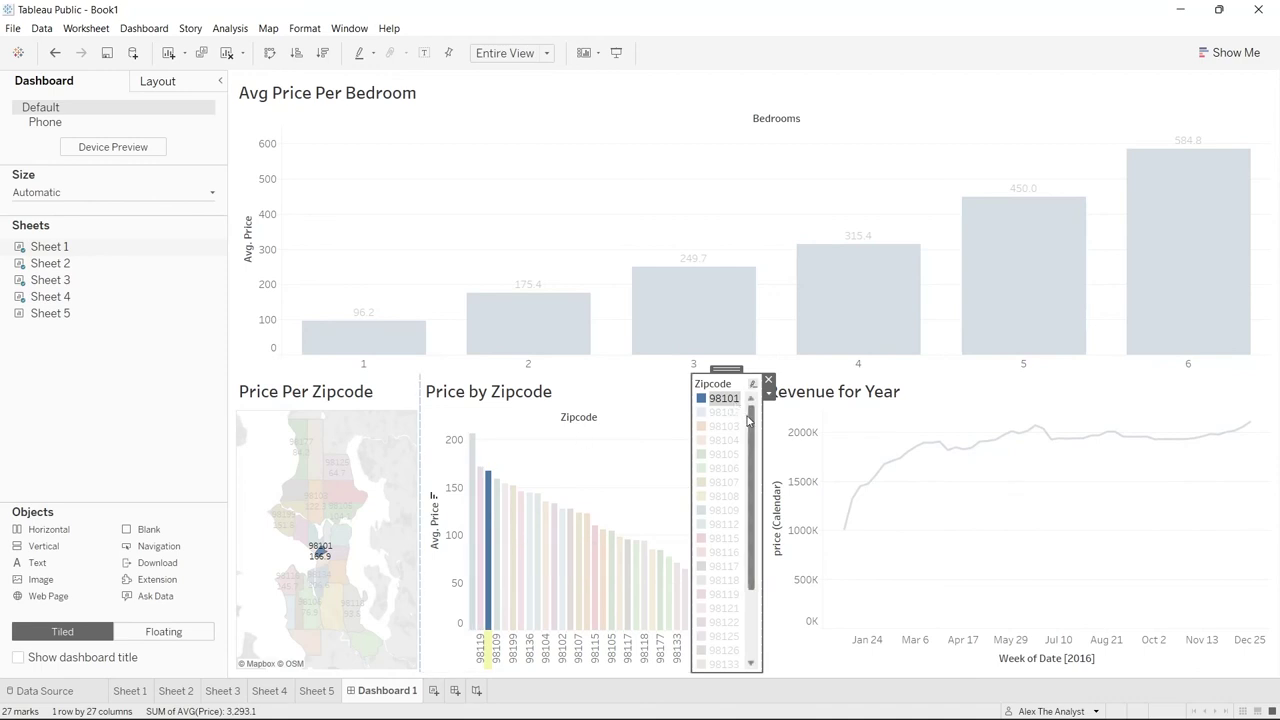
scroll(752, 420, "down", 3)
scroll(754, 400, "up", 3)
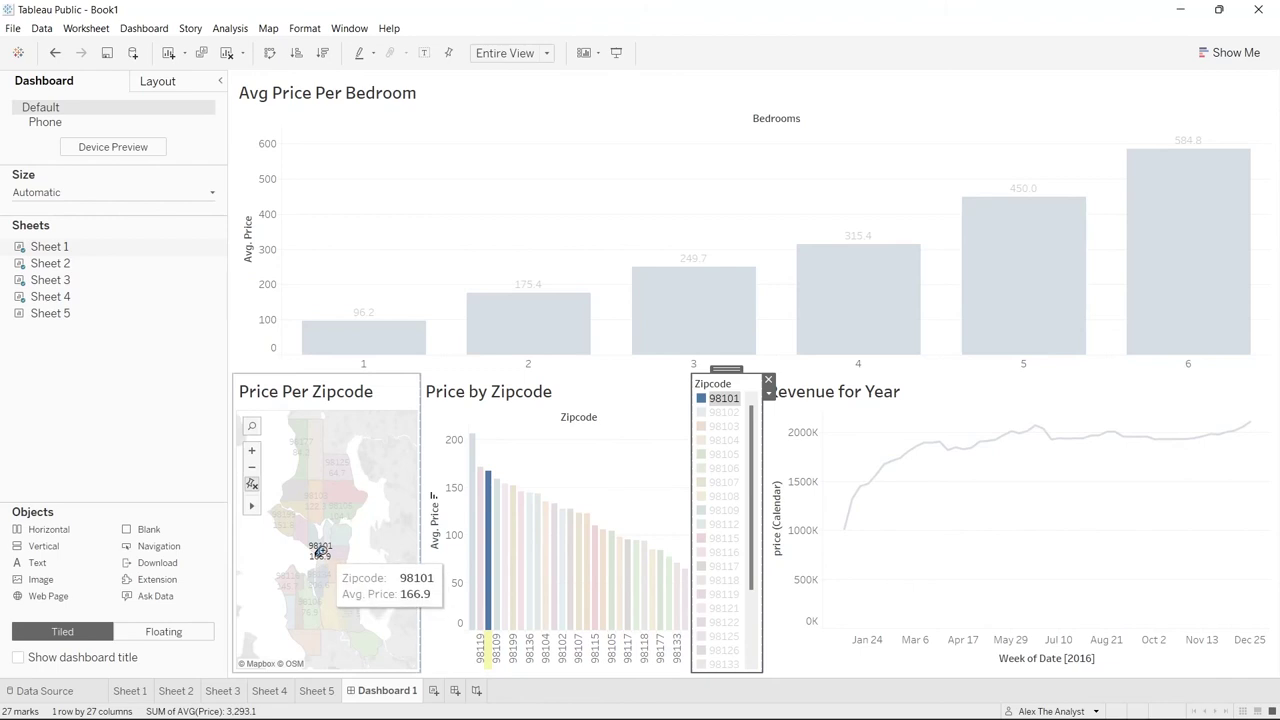
left_click(318, 590)
scroll(320, 531, "up", 3)
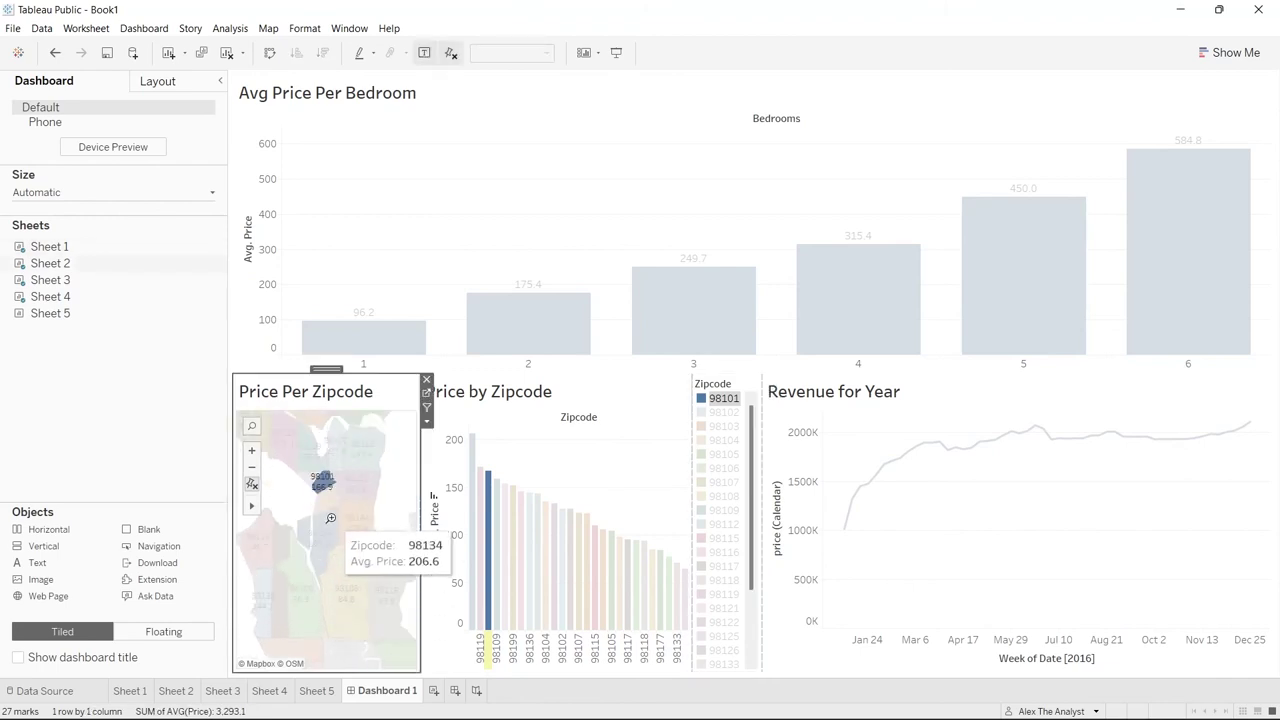
Reset the Price Per Zipcode map and use Zoom Area to frame all the coloured zipcodes again
left_click(252, 485)
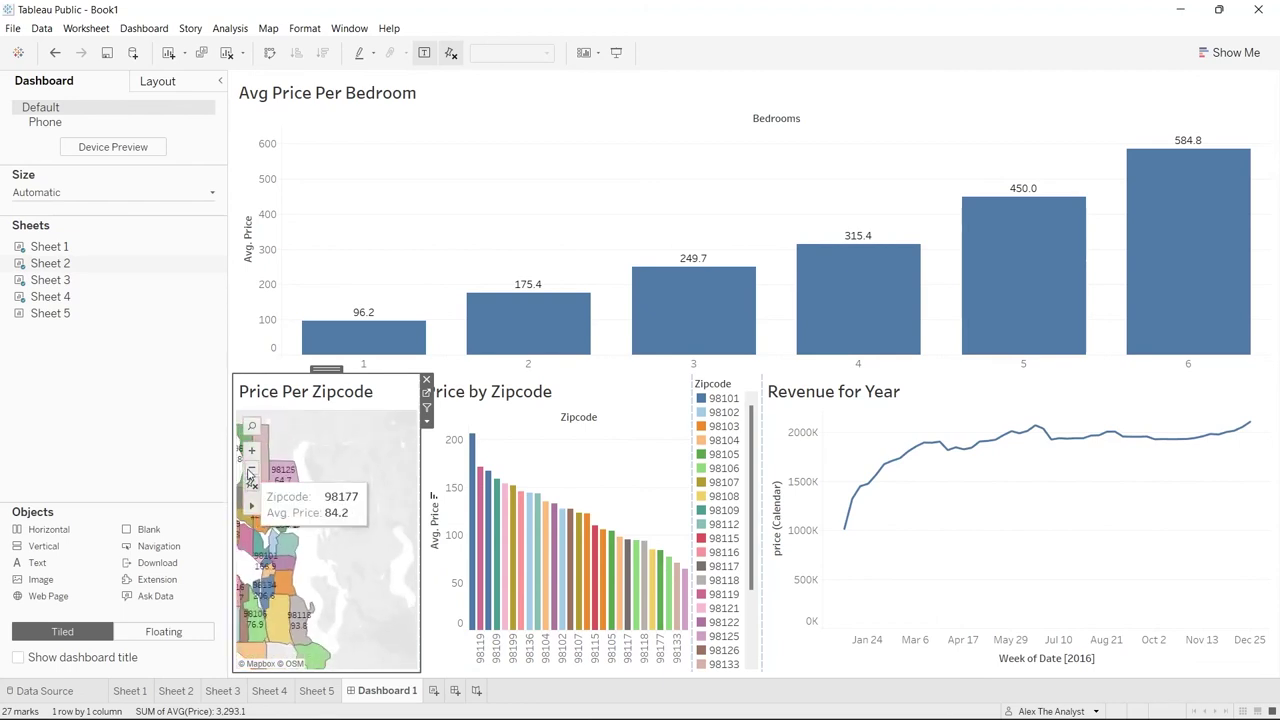
left_click(279, 471)
left_click_drag(267, 479, 337, 618)
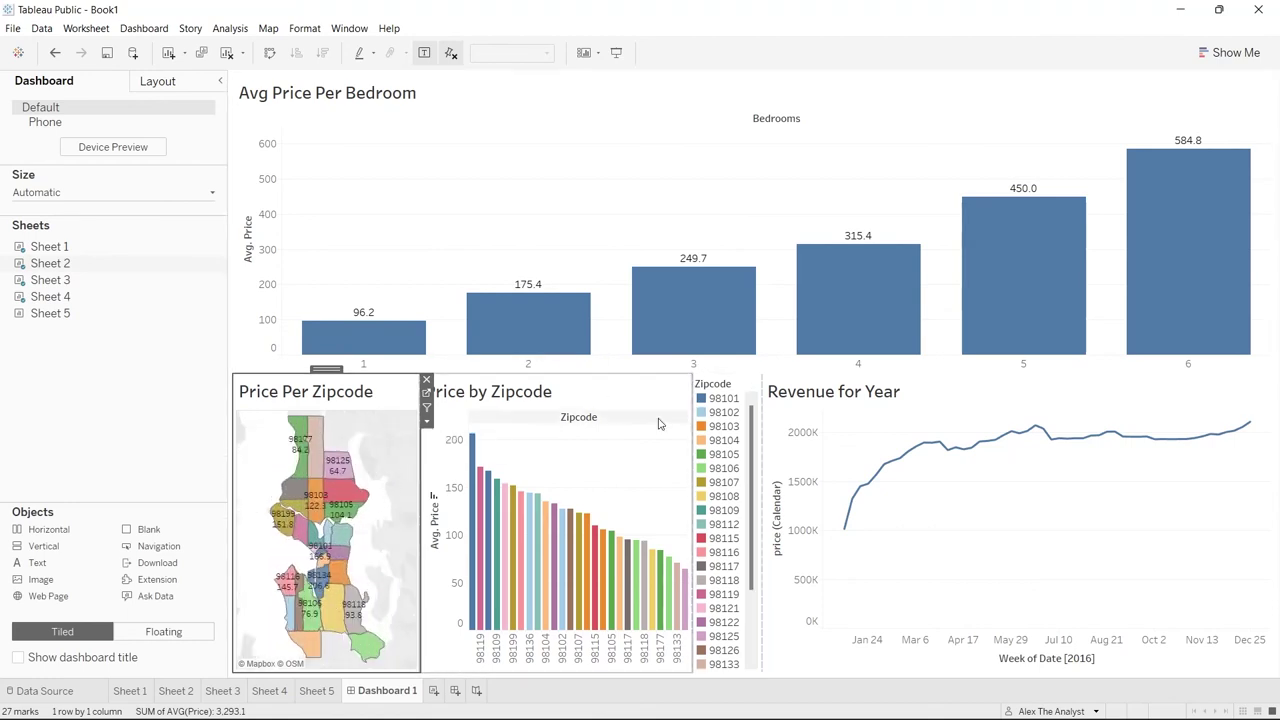
left_click(586, 394)
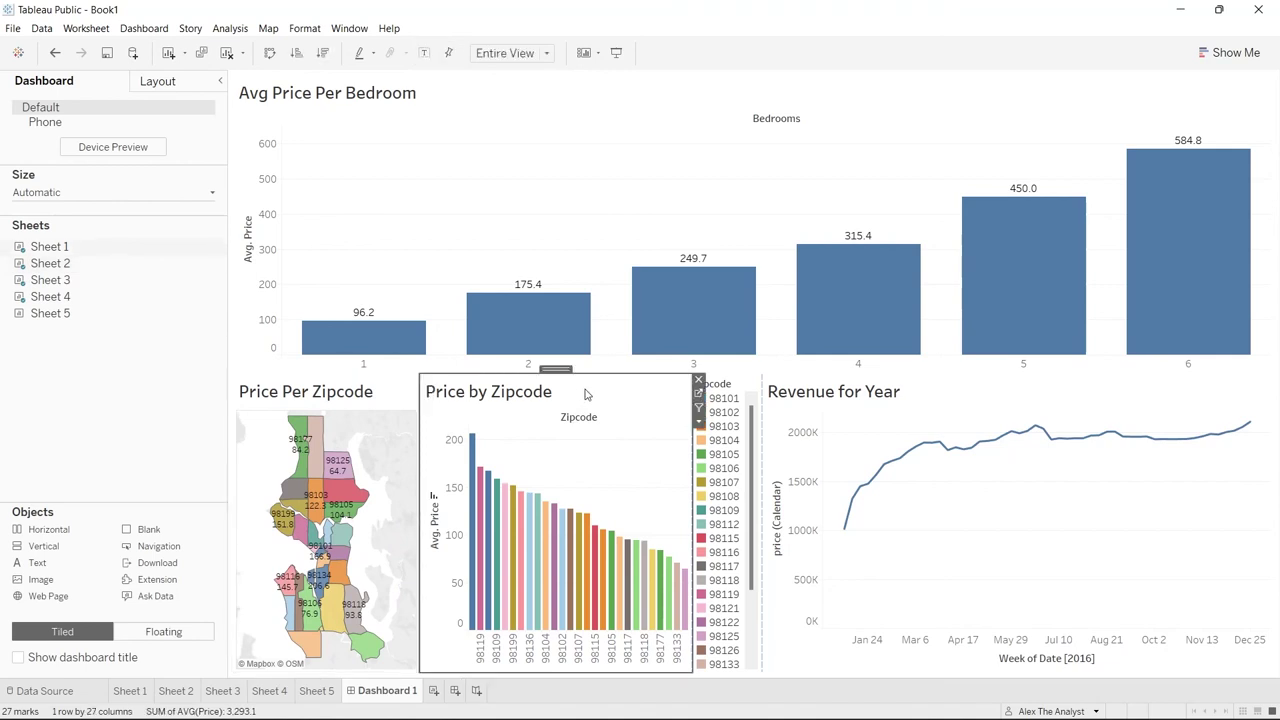
Add Sheet 5 to the right of the Avg Price Per Bedroom chart and shrink it to a narrow column
left_click_drag(91, 316, 1046, 217)
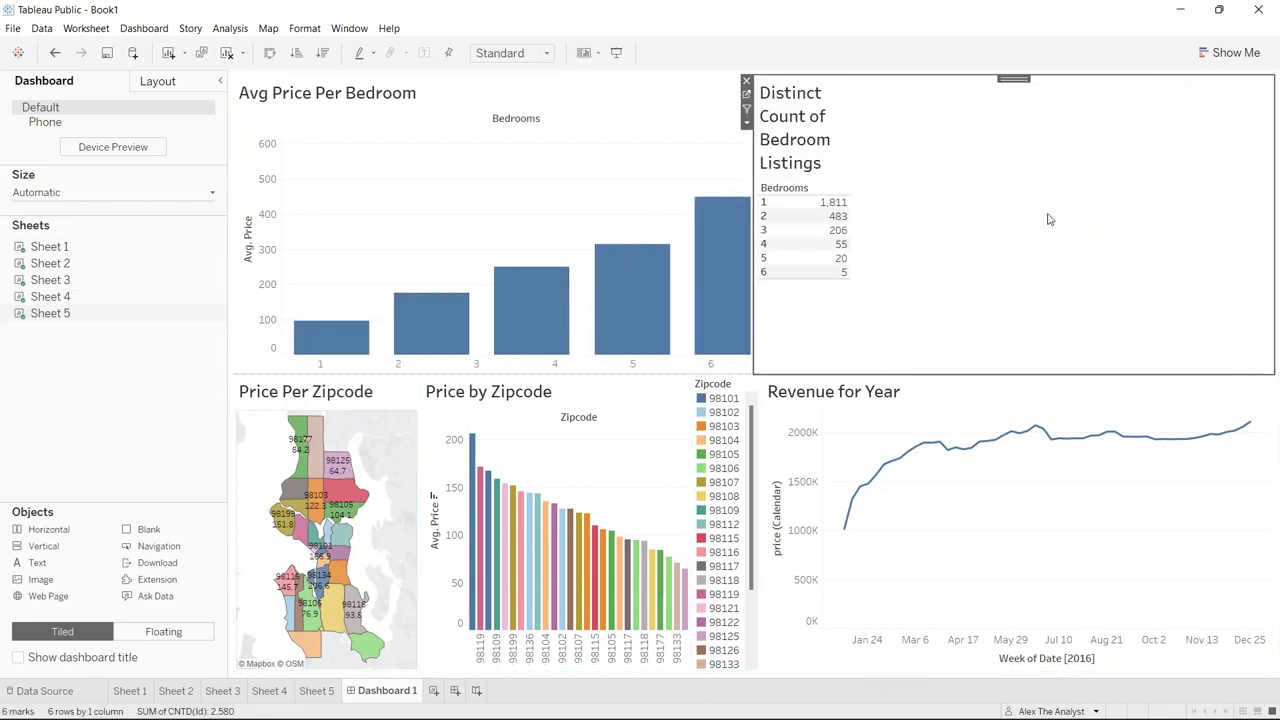
left_click_drag(751, 223, 1052, 212)
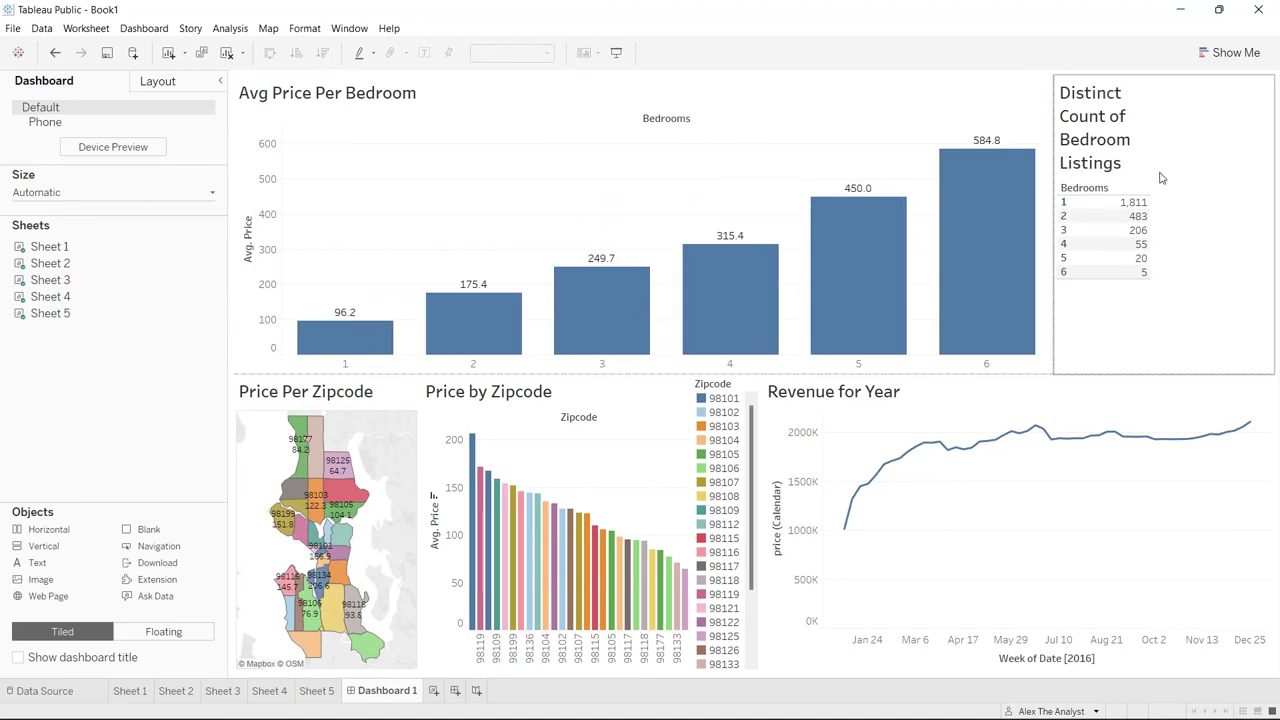
Show the caption under the Distinct Count of Bedroom Listings table and narrow its tile slightly
left_click(1166, 132)
right_click(1165, 130)
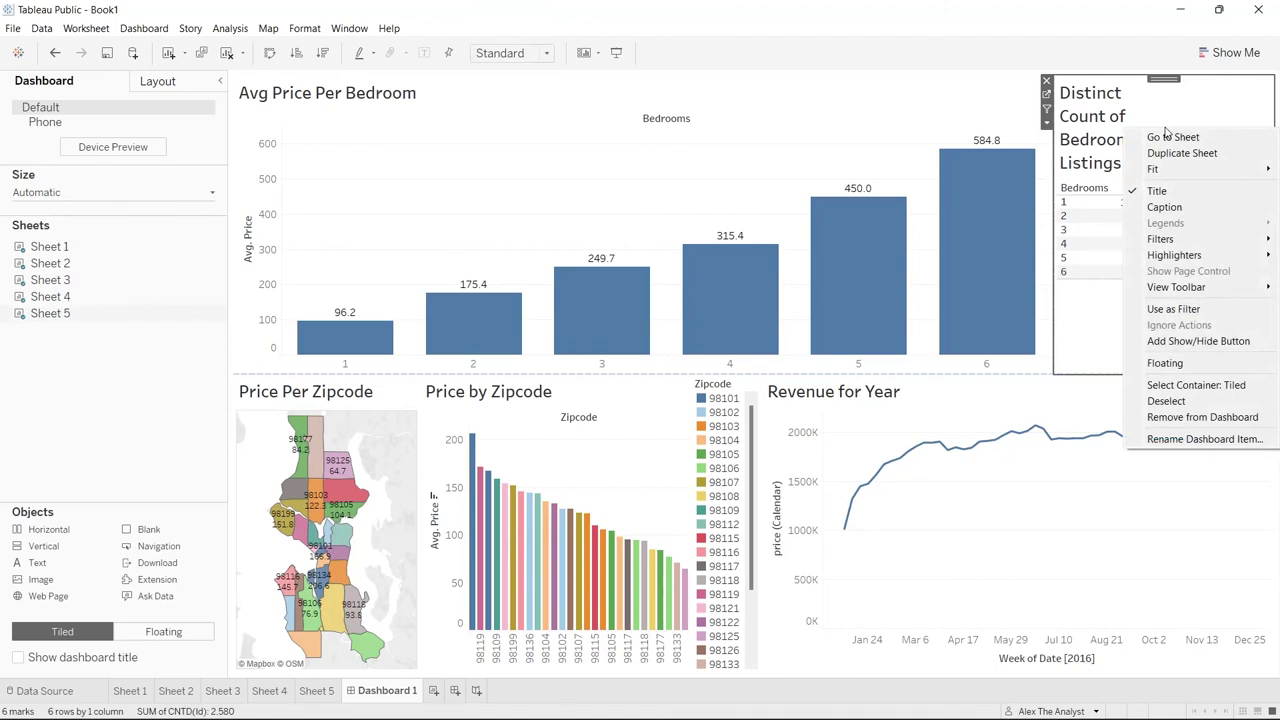
left_click(1183, 208)
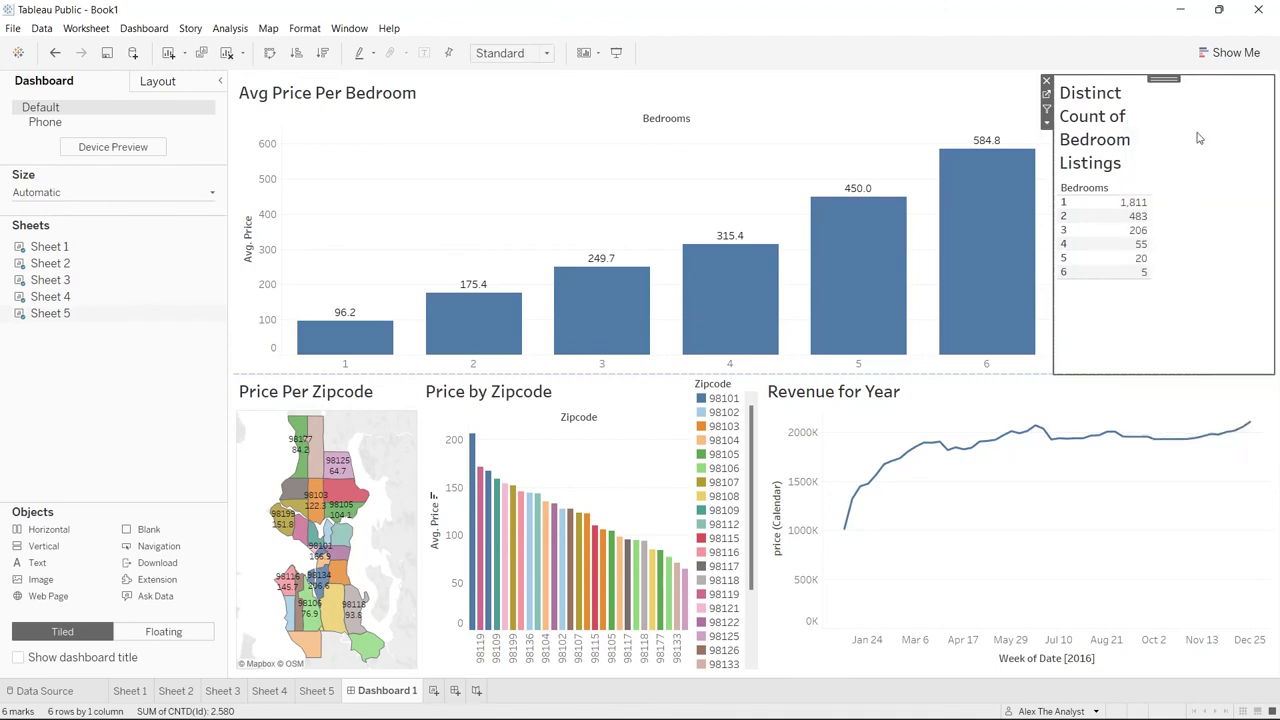
right_click(1199, 138)
left_click(1200, 172)
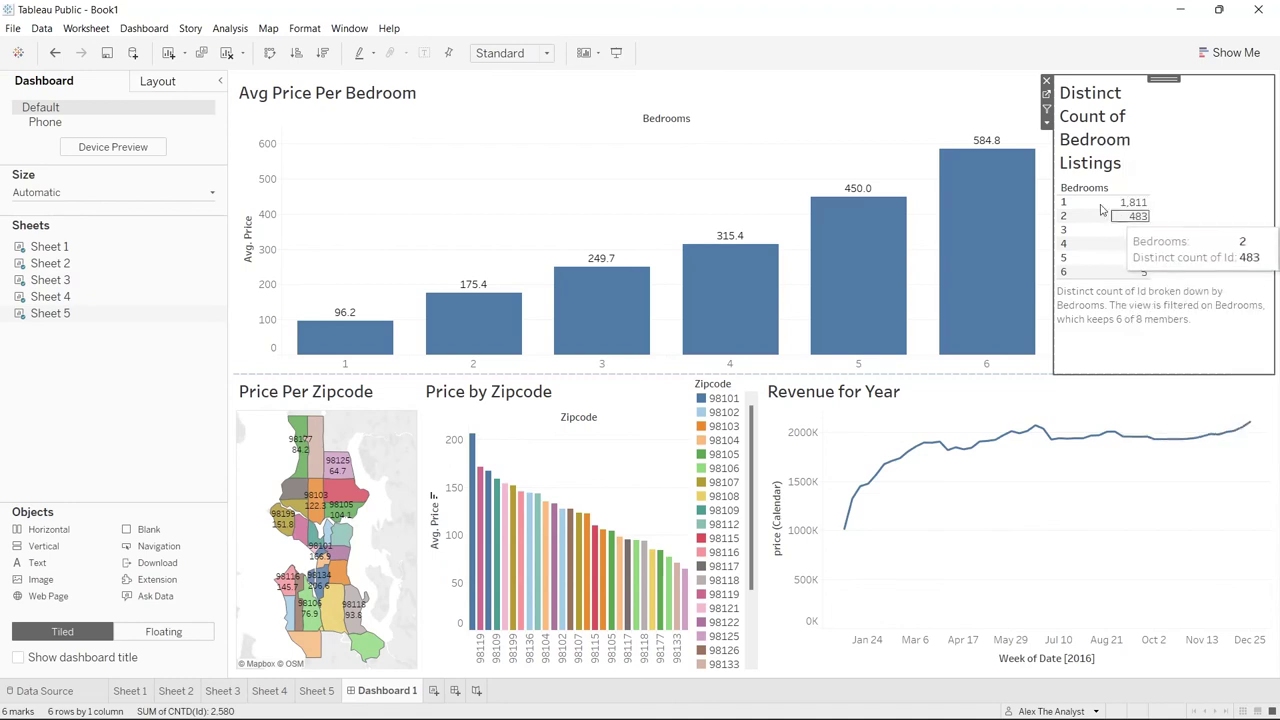
left_click_drag(1053, 184, 1085, 183)
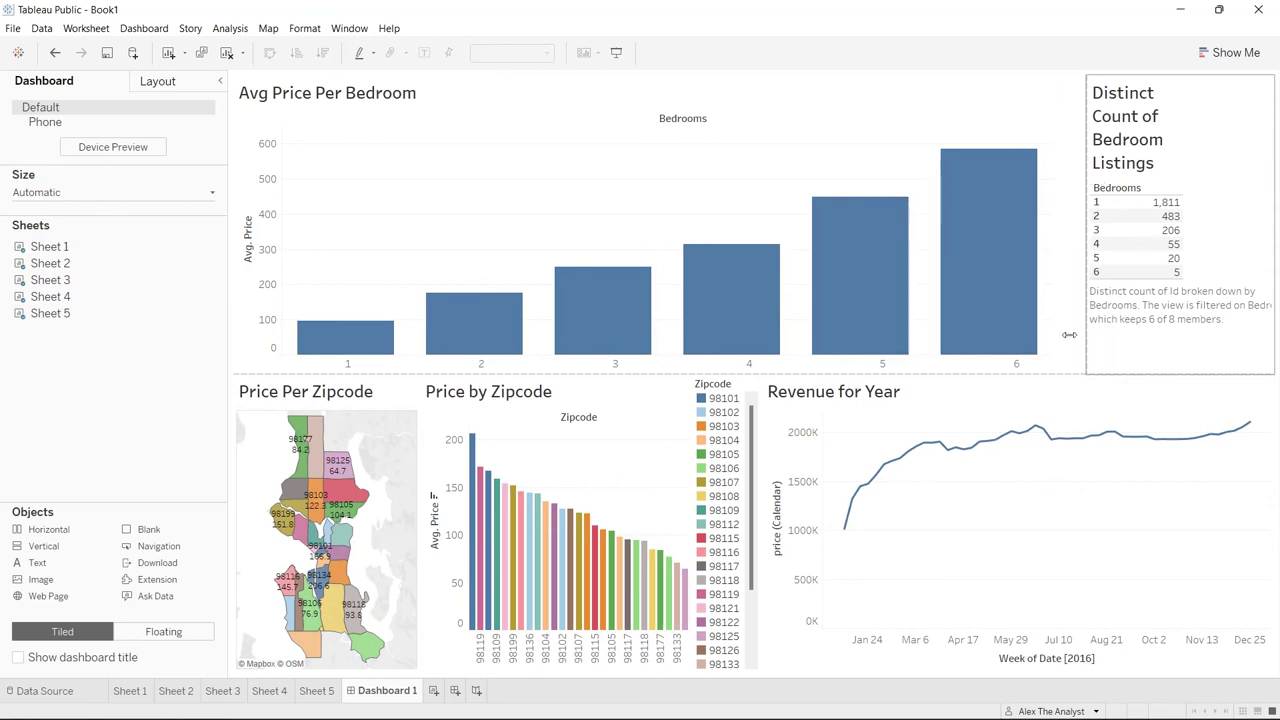
left_click(1166, 243)
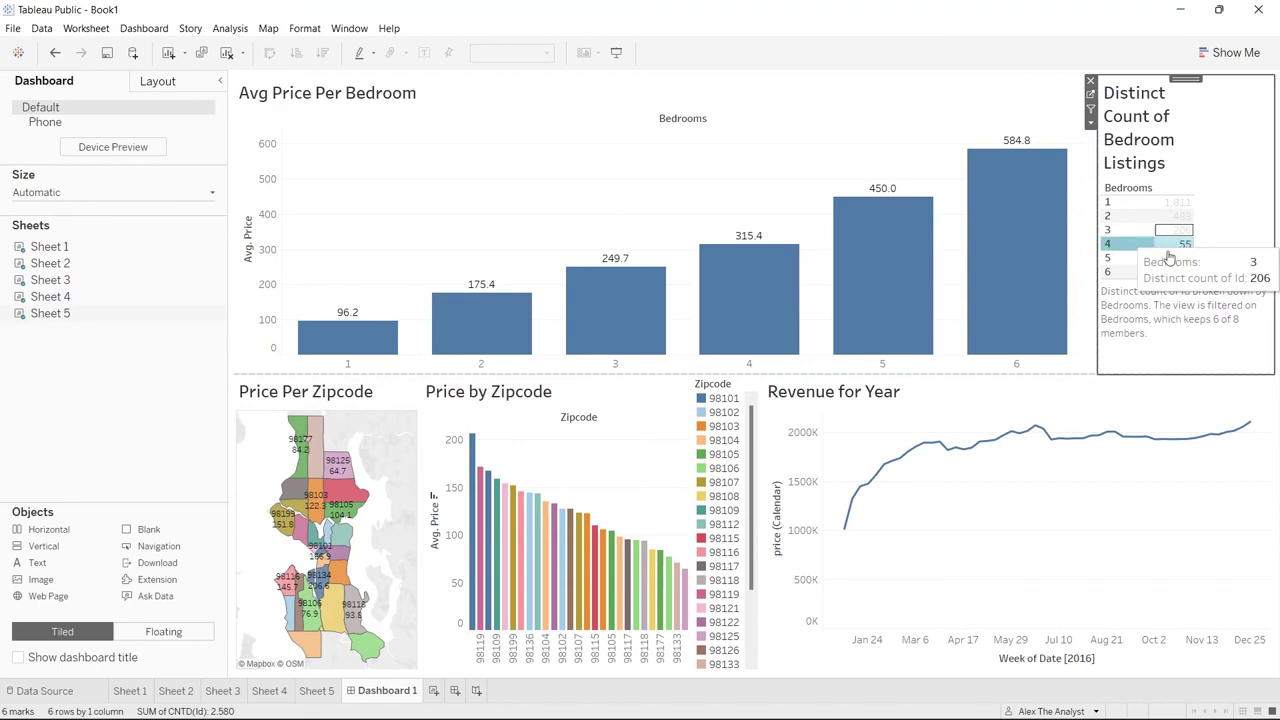
Widen the count column slightly and make the rows taller in the Distinct Count of Bedroom Listings table
left_click(1233, 233)
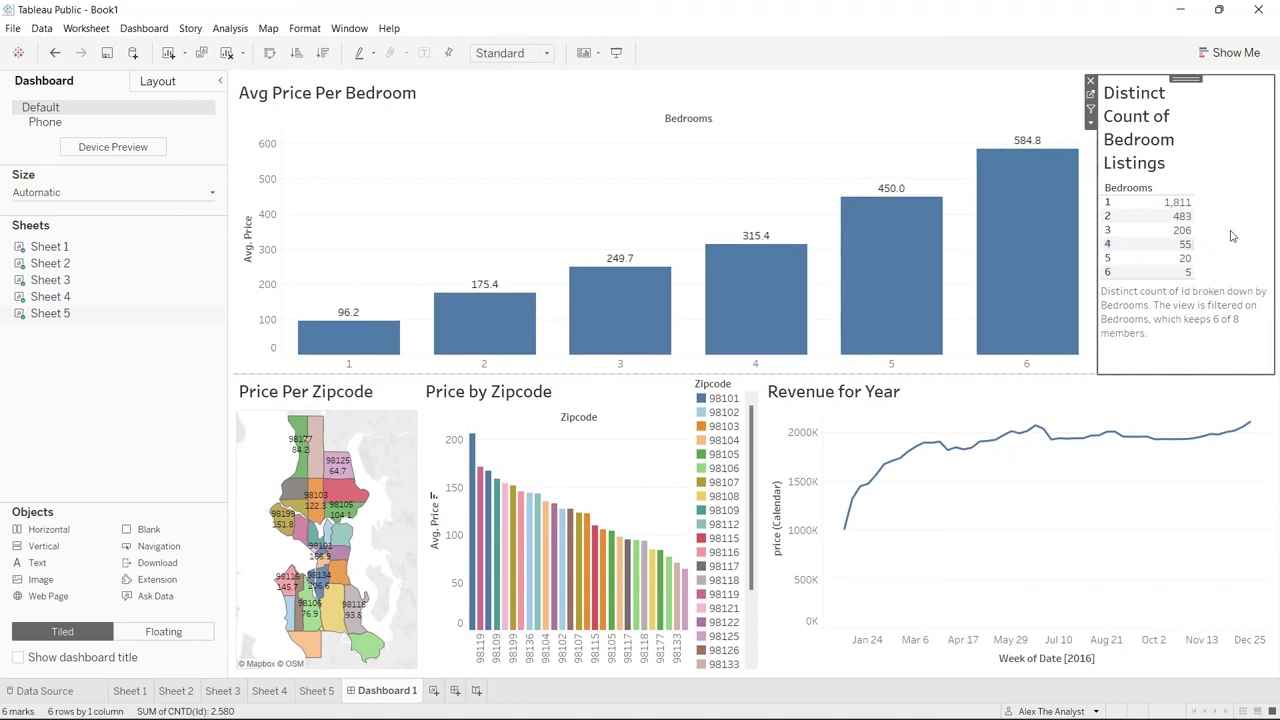
left_click_drag(1197, 227, 1232, 226)
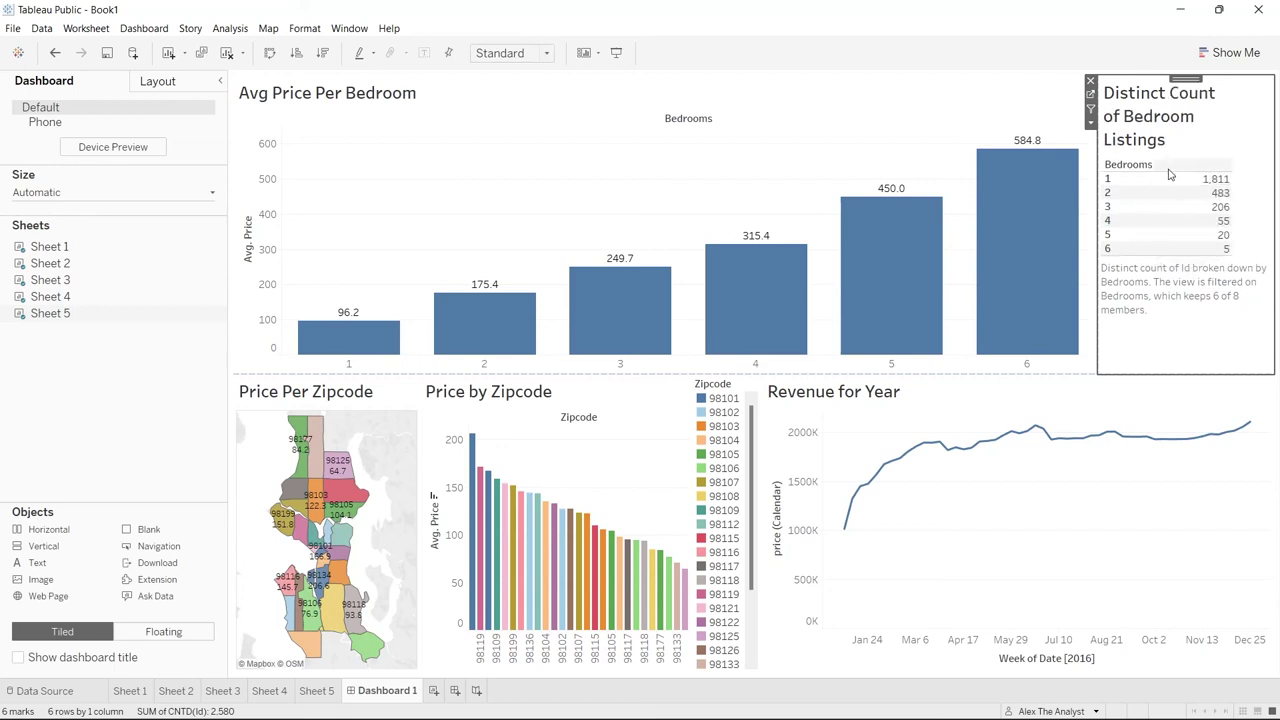
left_click(1165, 250)
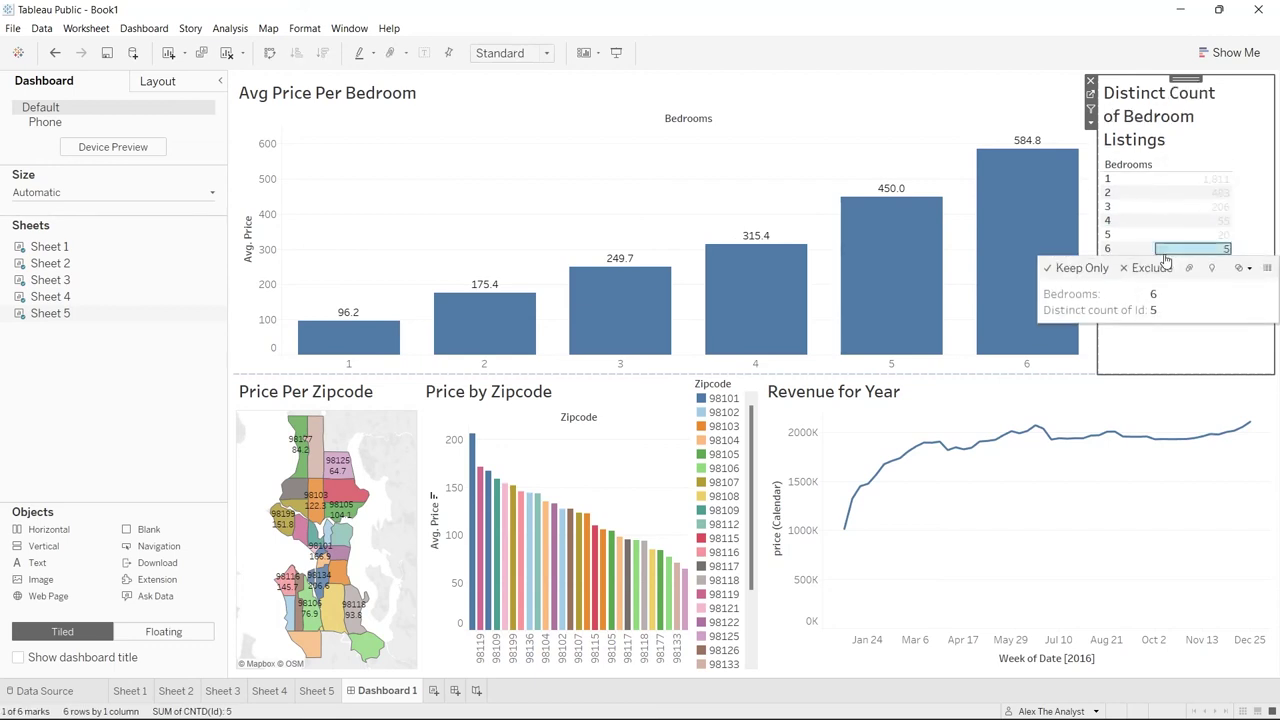
left_click(1173, 362)
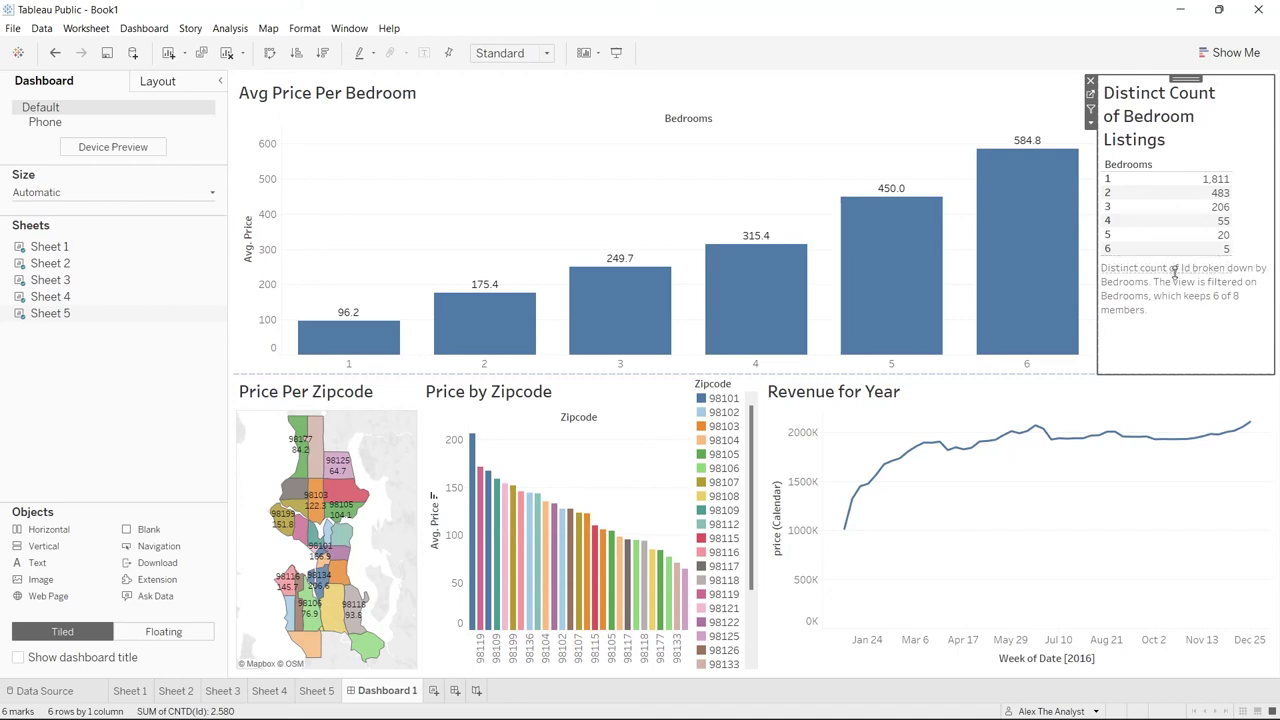
left_click_drag(1175, 272, 1175, 285)
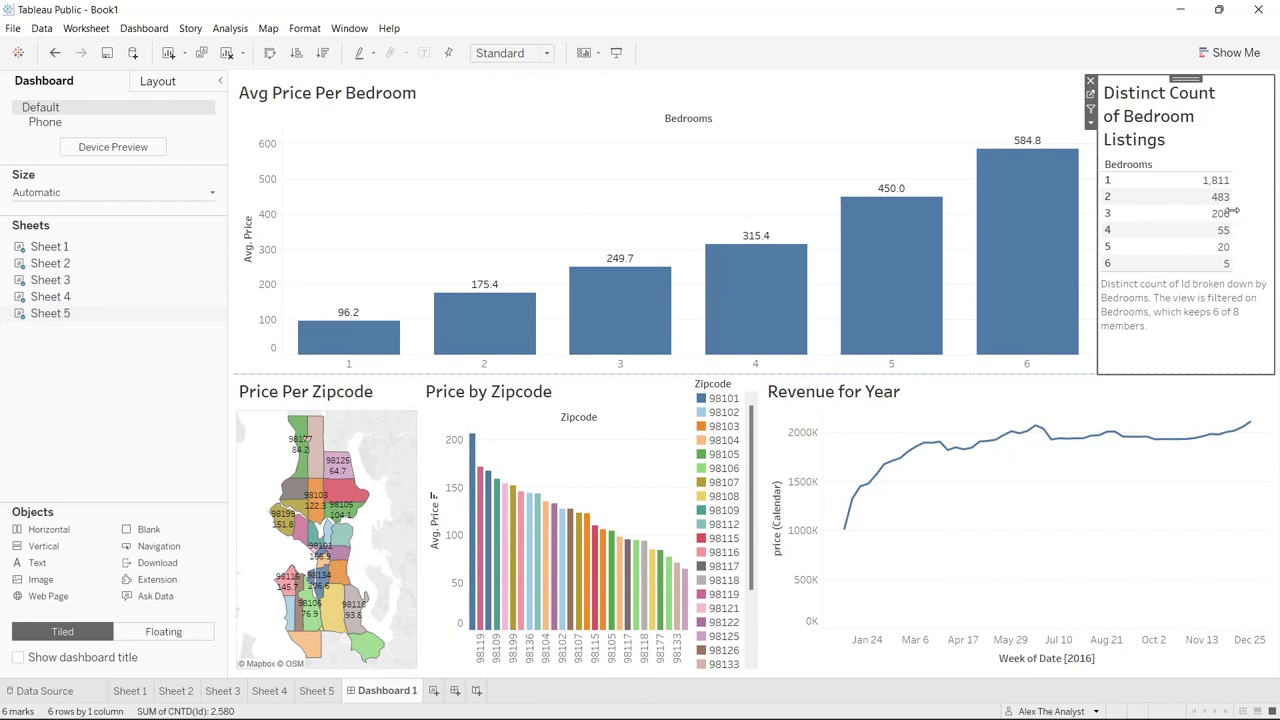
left_click_drag(1237, 210, 1206, 213)
left_click_drag(1206, 213, 1206, 213)
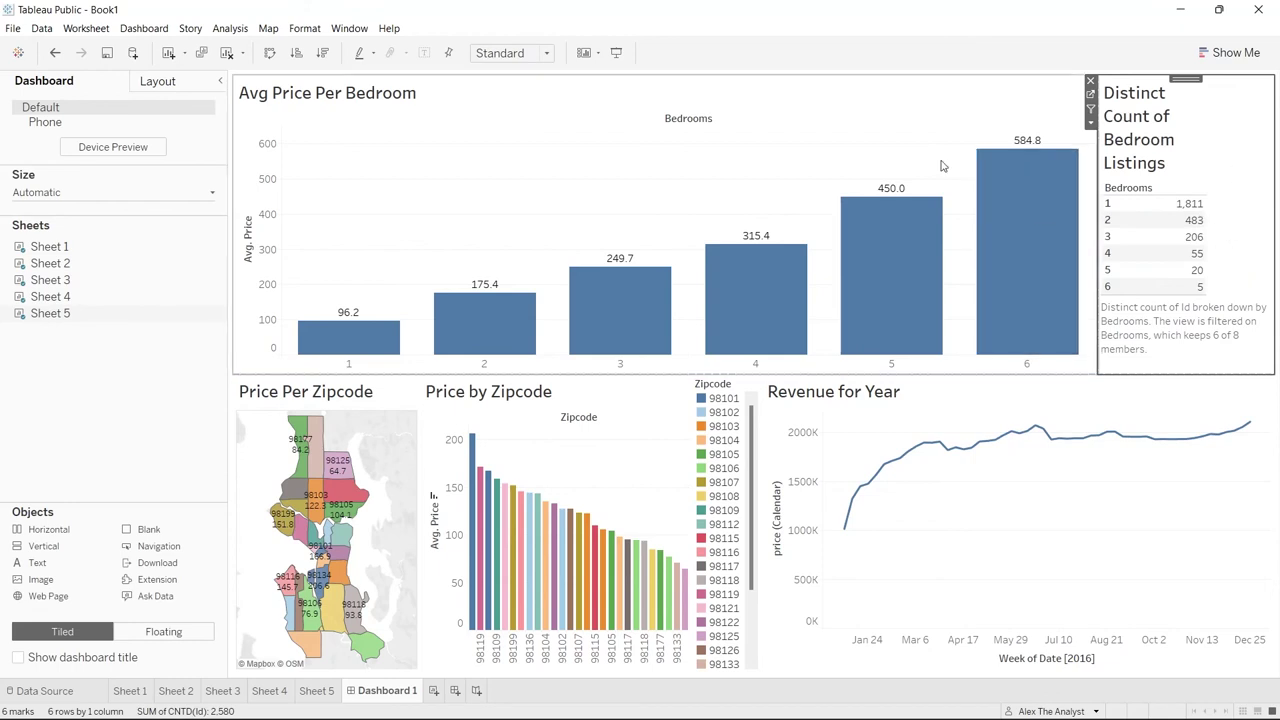
left_click(154, 397)
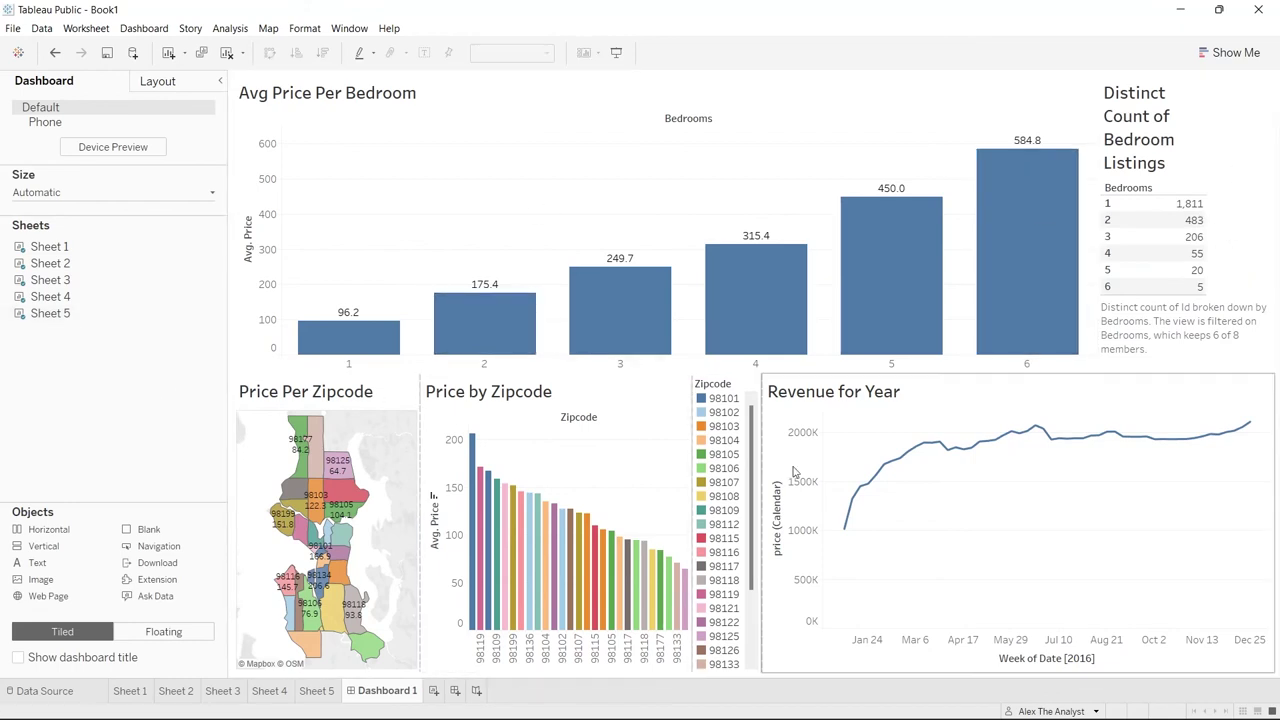
right_click(733, 389)
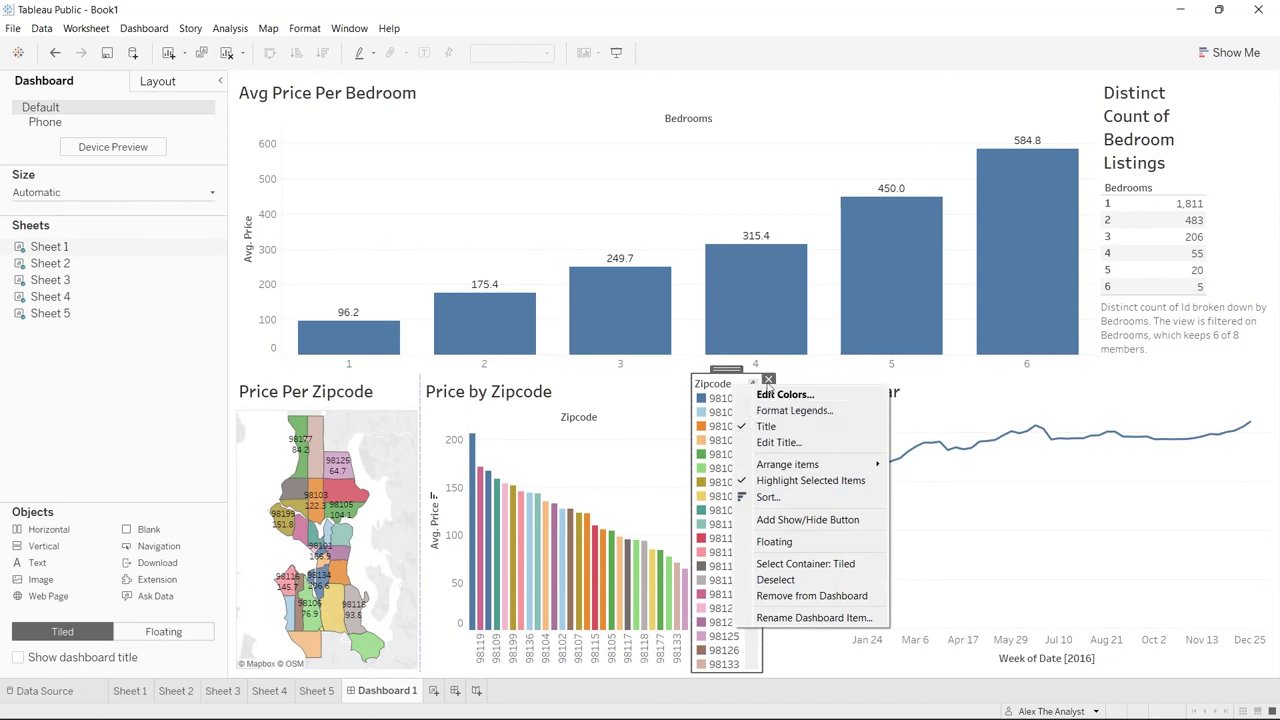
left_click(139, 399)
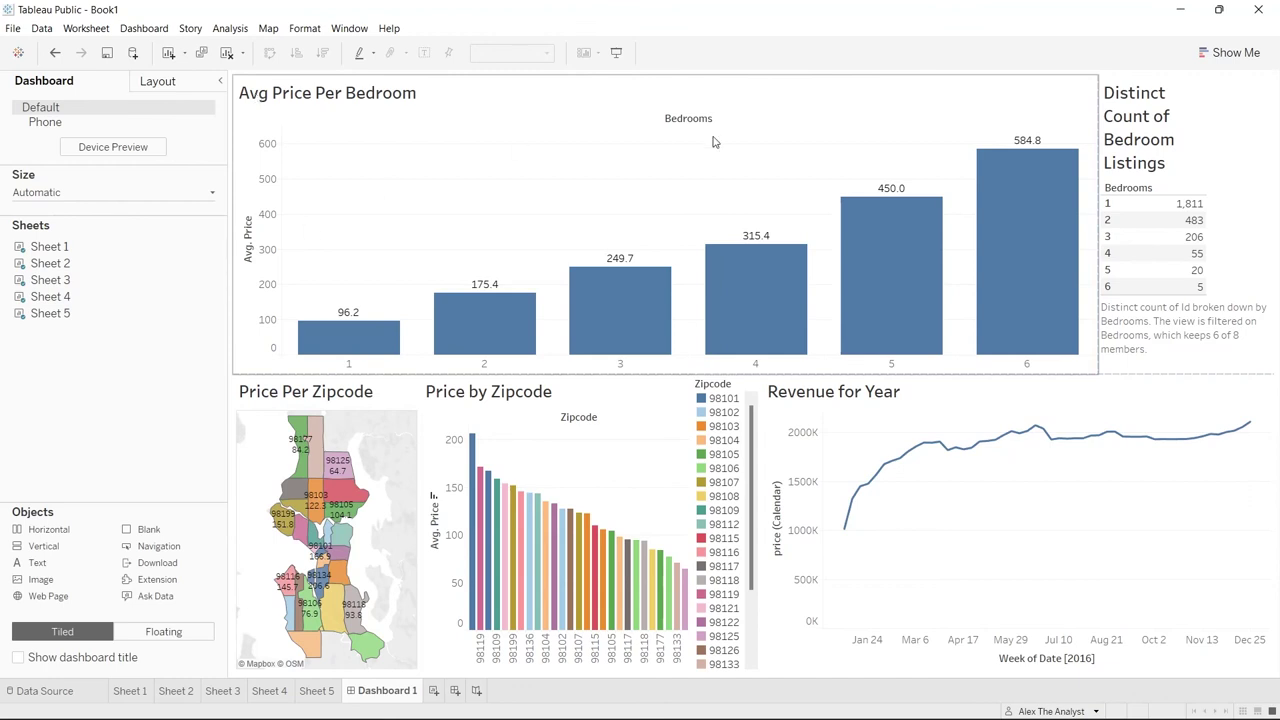
Save the workbook to Tableau Public as a new copy titled "AirBnB Full Project"
left_click(15, 31)
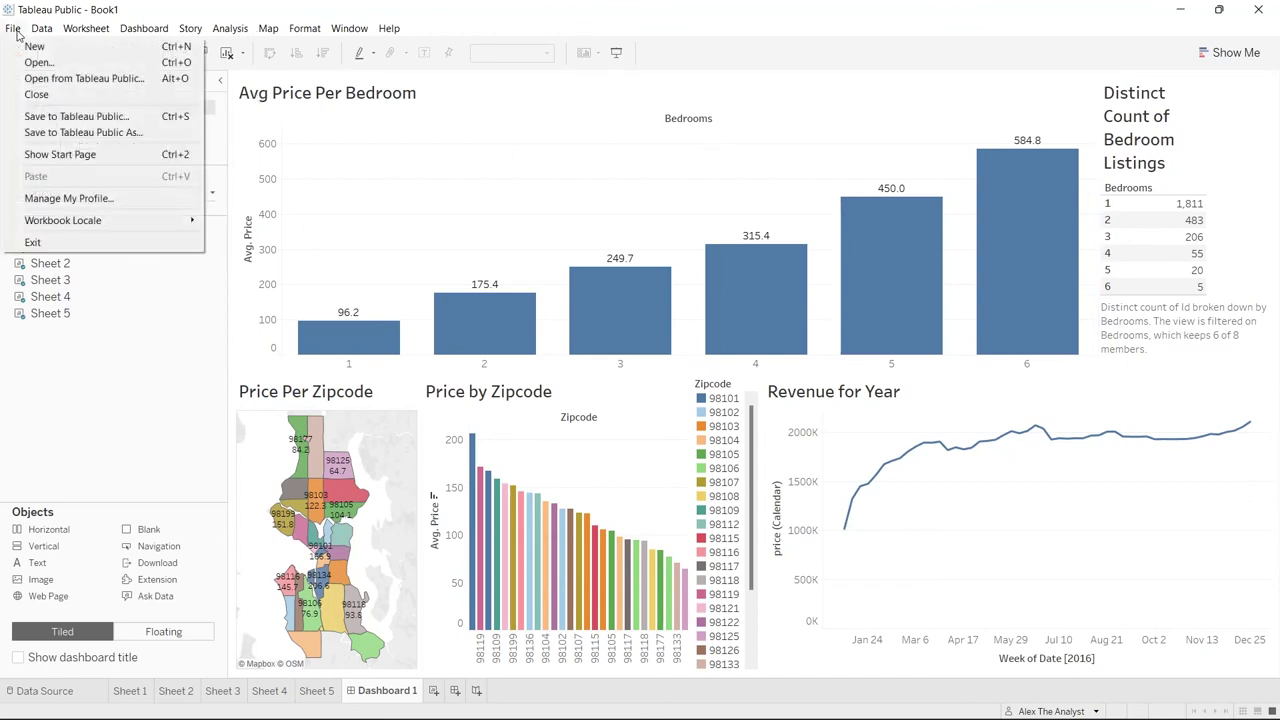
left_click(125, 134)
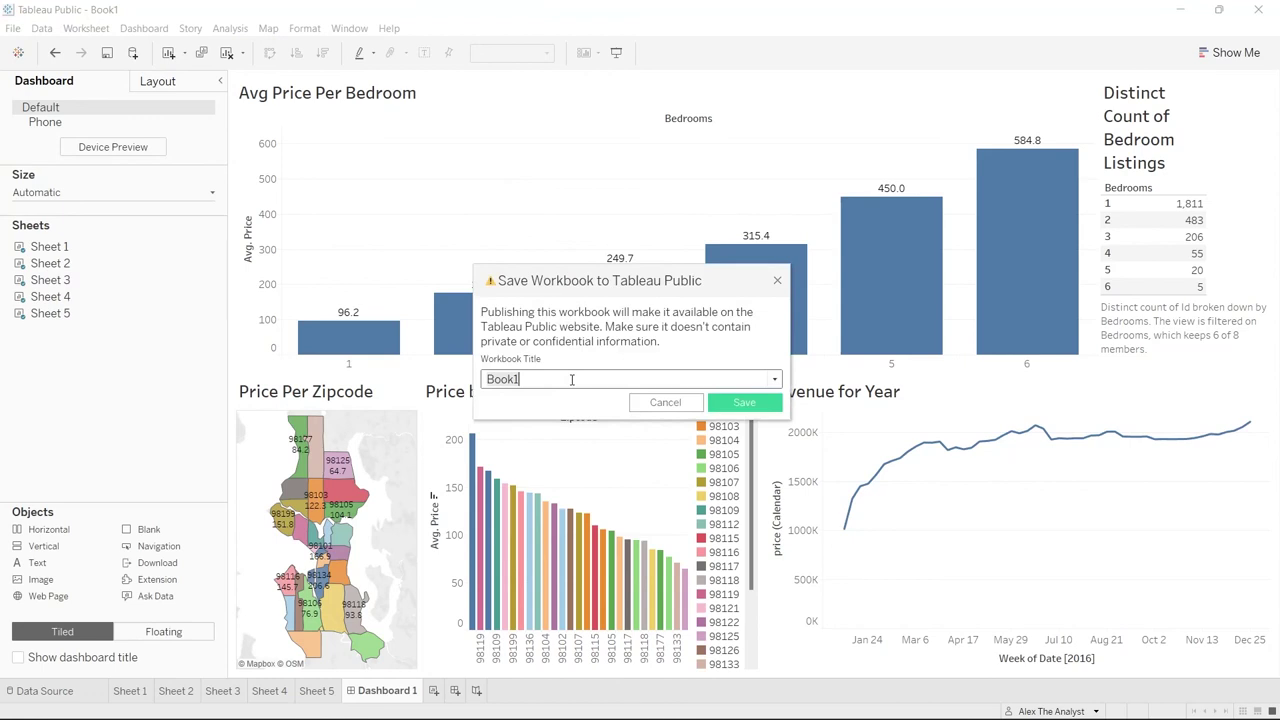
type("AirBnb")
key("BackSpace")
type("B Full Project")
left_click(744, 402)
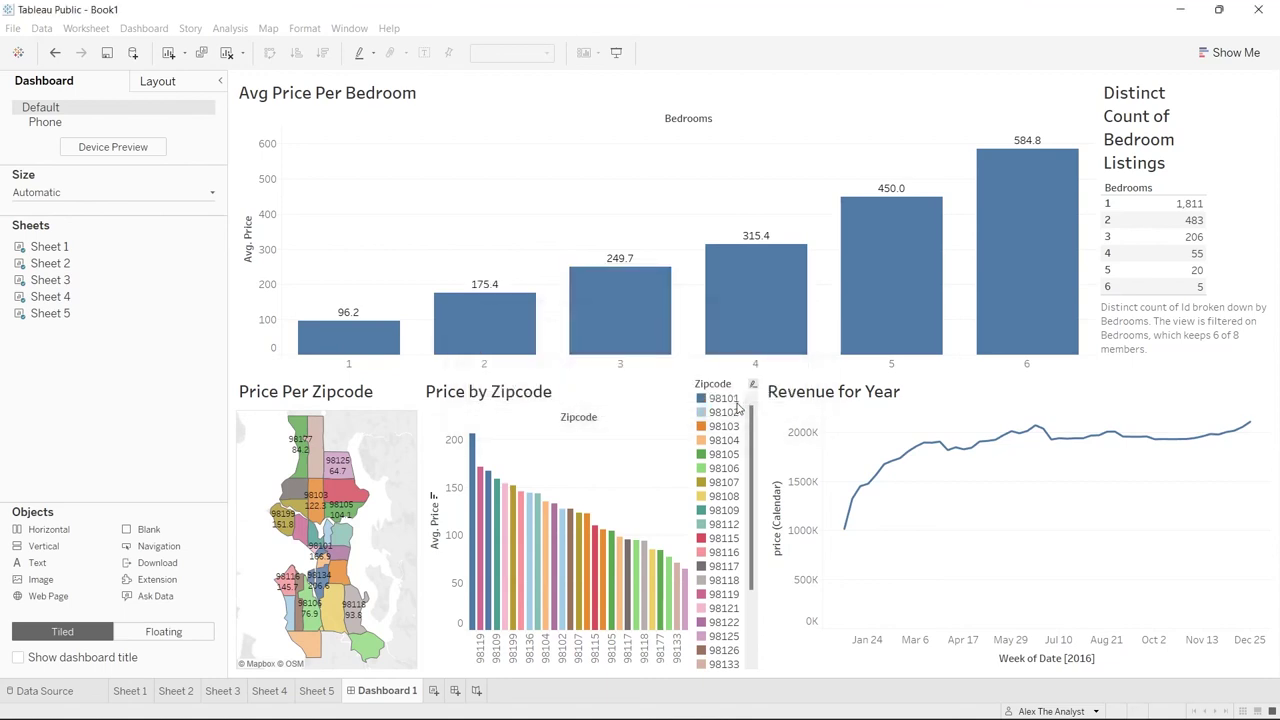